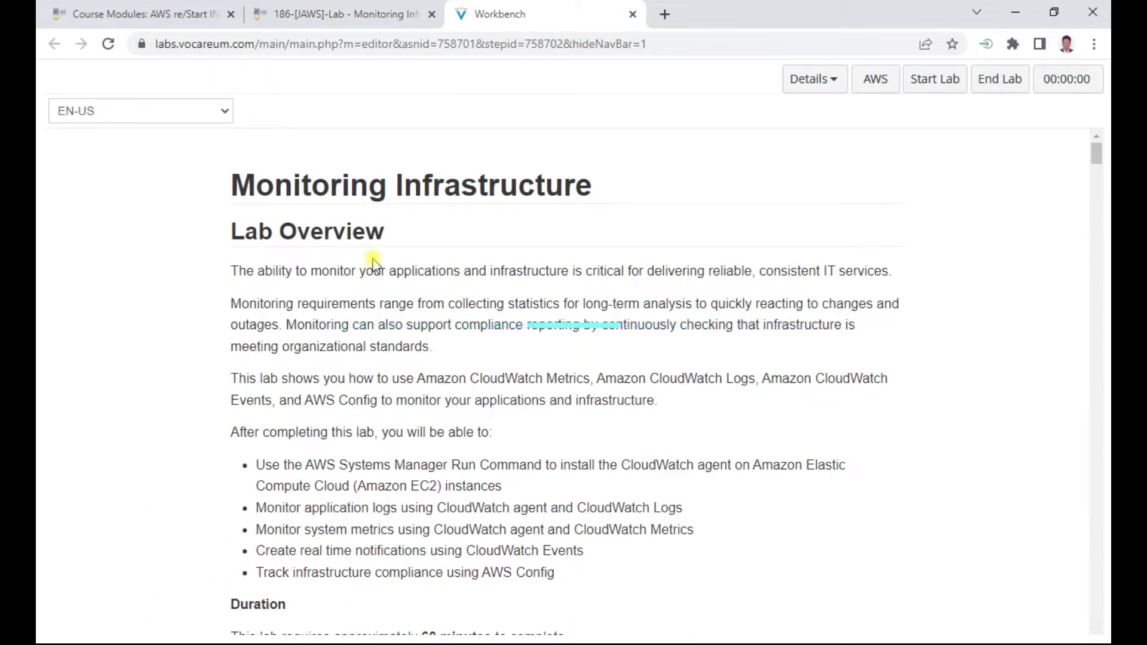
Start the lab and close the status panel once the session timer shows 3:00
left_click(930, 89)
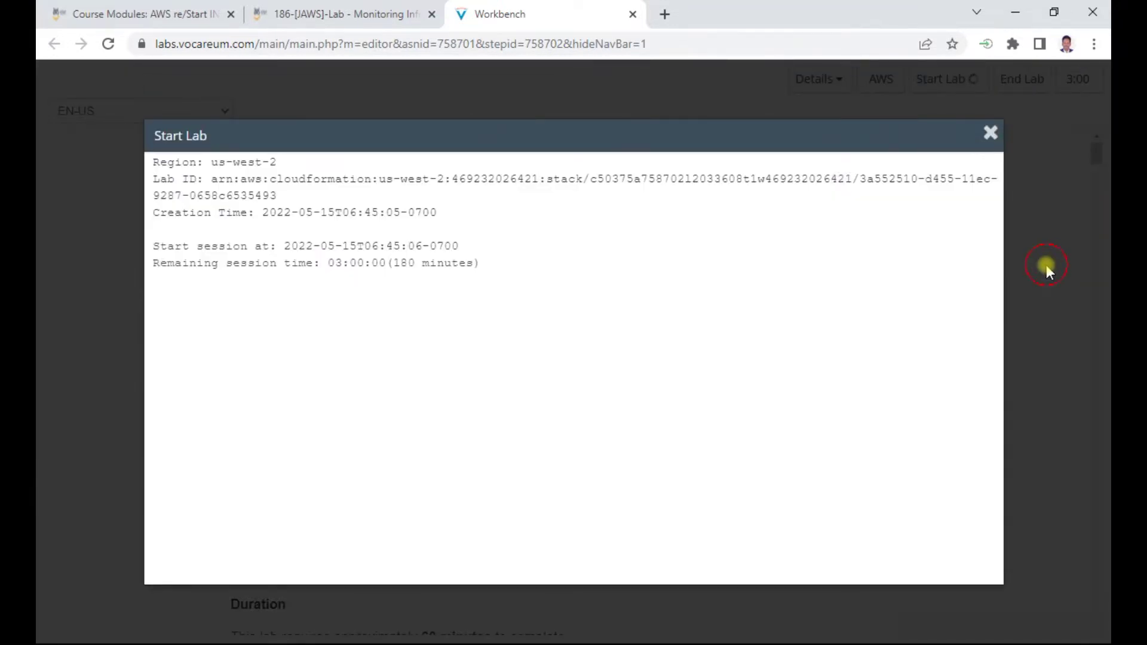
left_click(1047, 268)
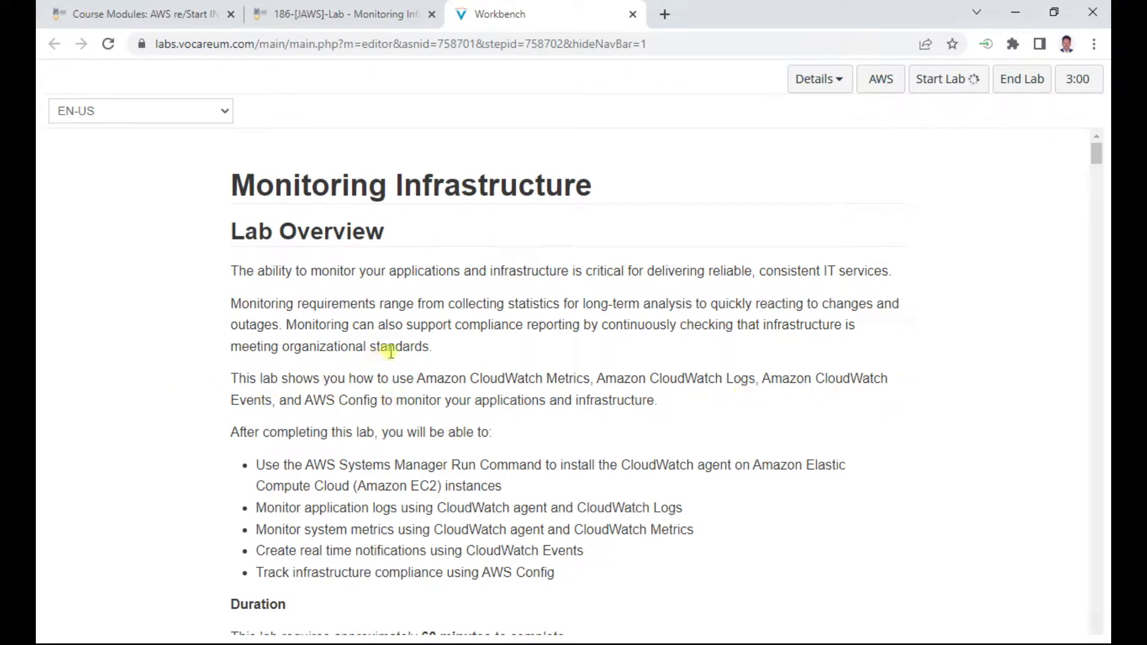
Read down through the lab instructions, highlighting the Task 1 heading along the way
scroll(391, 351, "down", 3)
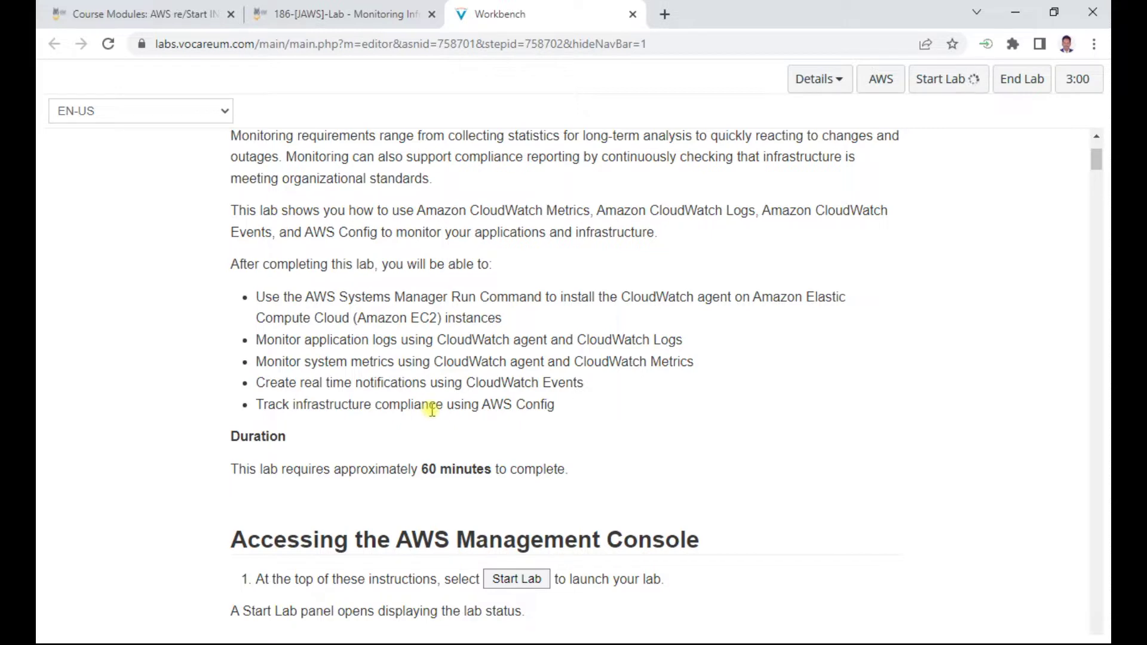
scroll(432, 410, "down", 4)
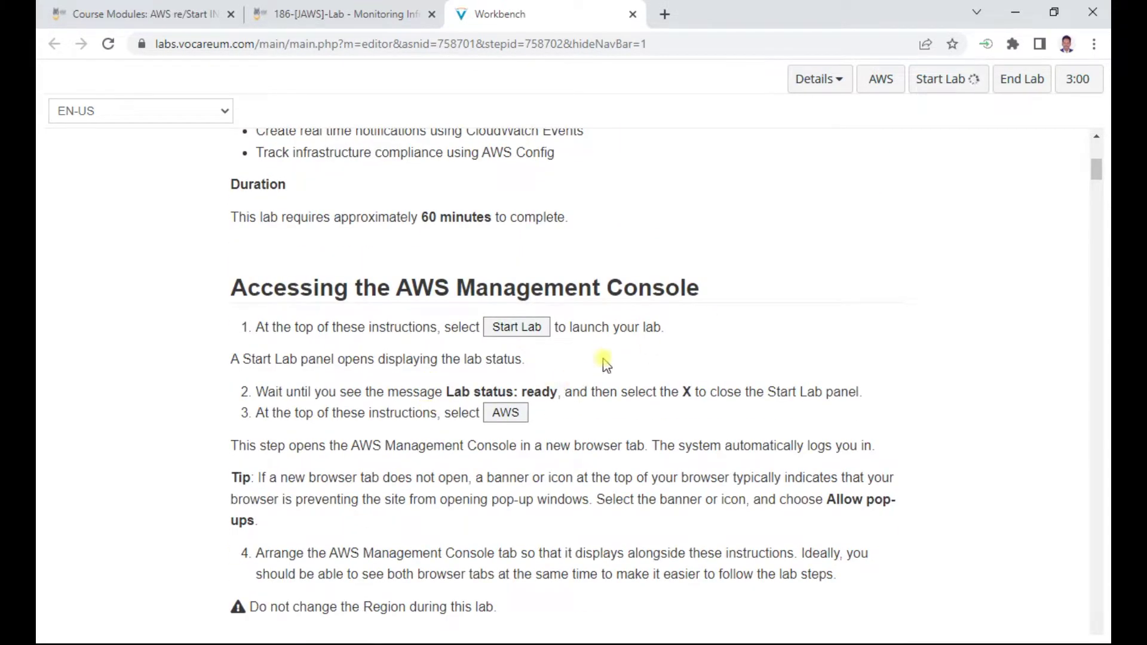
scroll(606, 312, "up", 1)
scroll(607, 312, "down", 5)
scroll(606, 312, "down", 1)
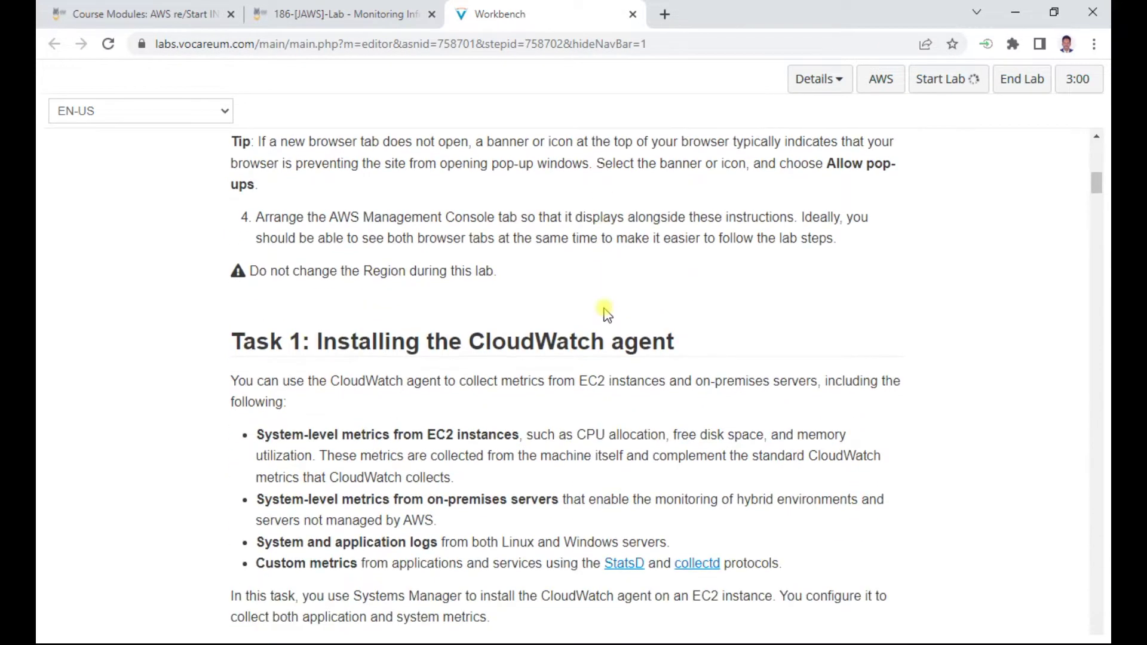
left_click_drag(373, 341, 675, 344)
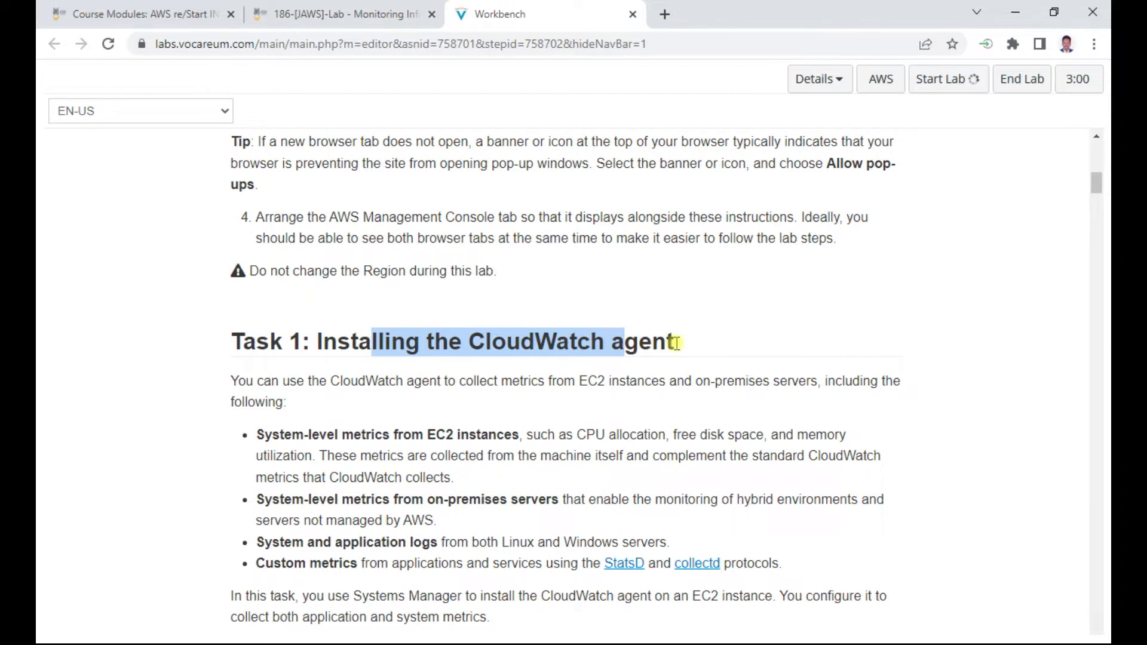
scroll(676, 343, "down", 8)
scroll(677, 342, "down", 12)
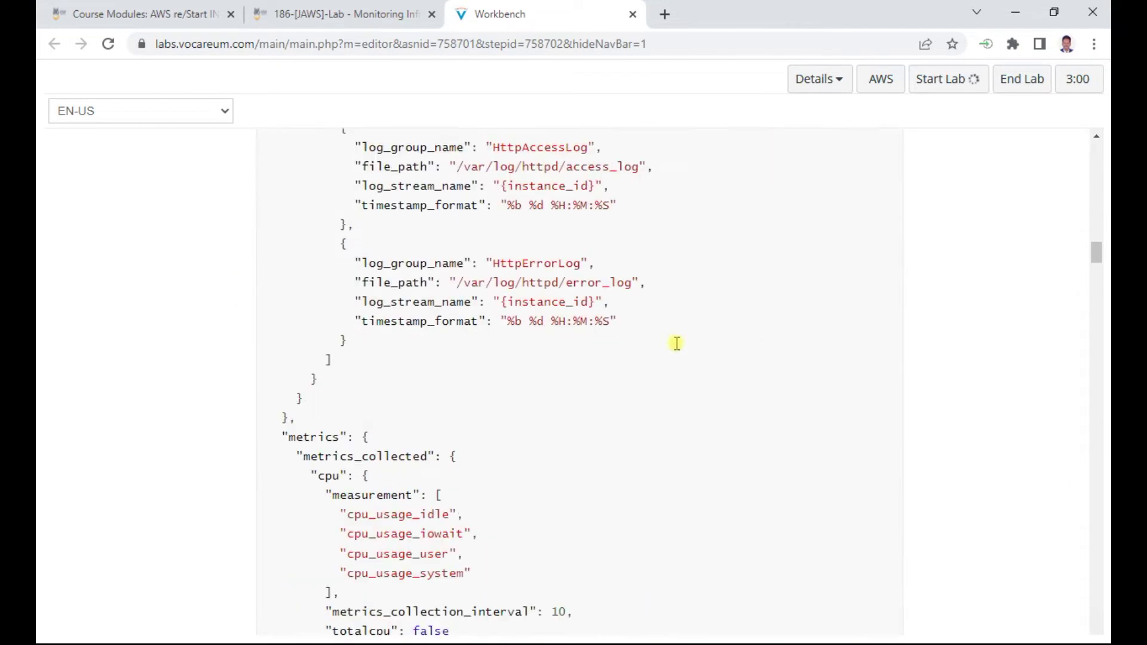
scroll(677, 343, "up", 4)
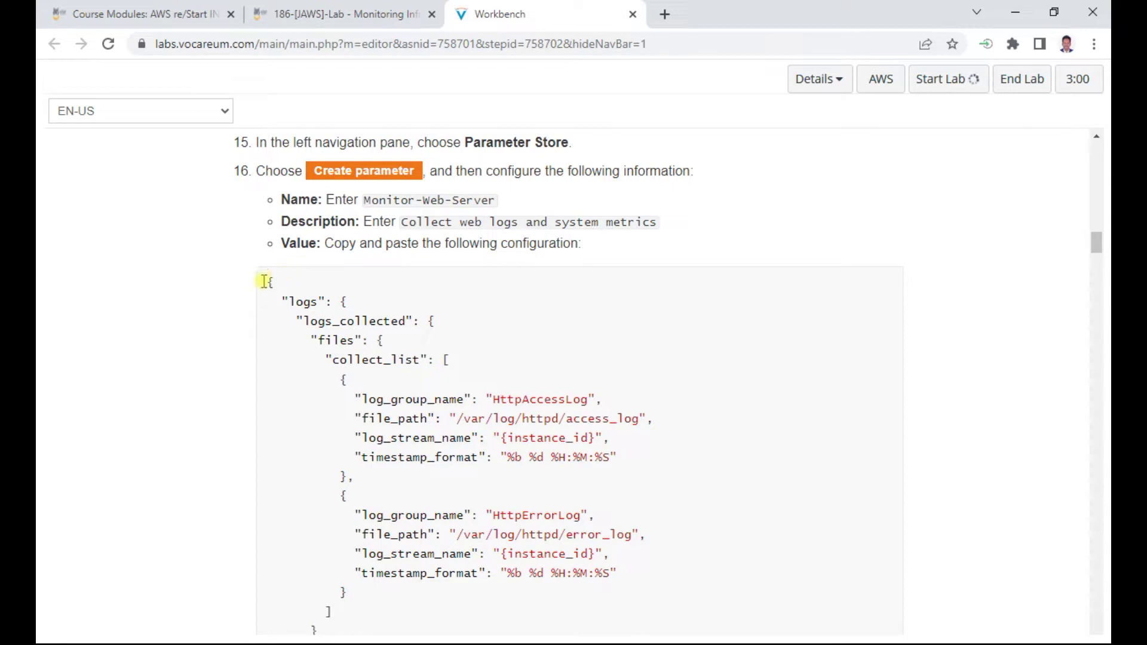
scroll(567, 290, "down", 20)
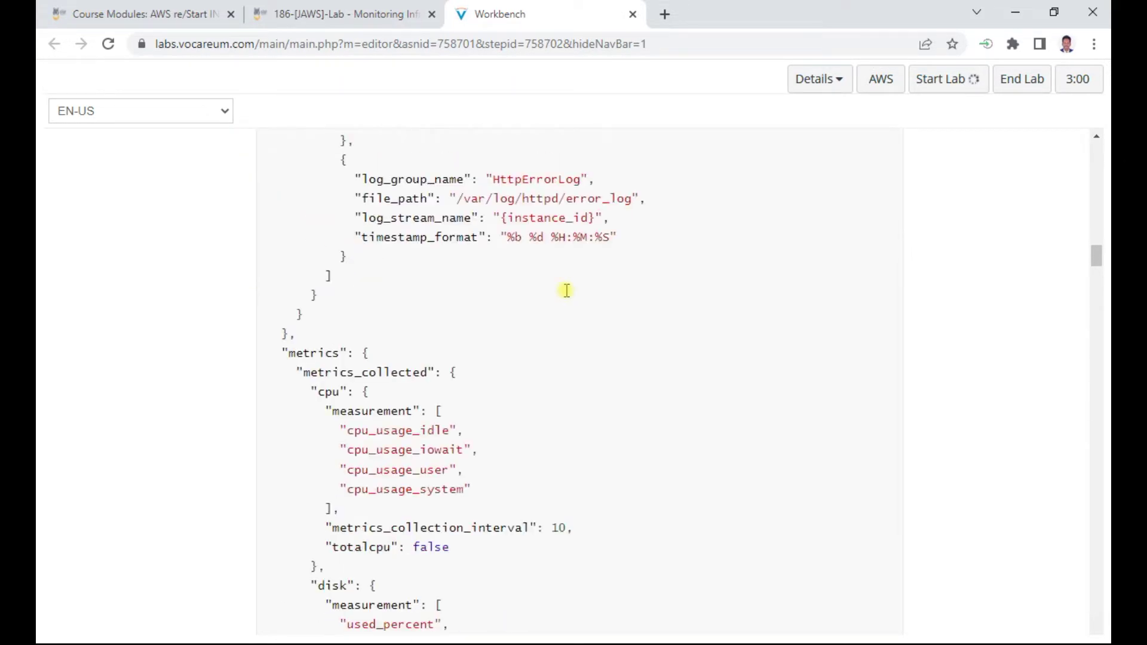
scroll(567, 290, "down", 15)
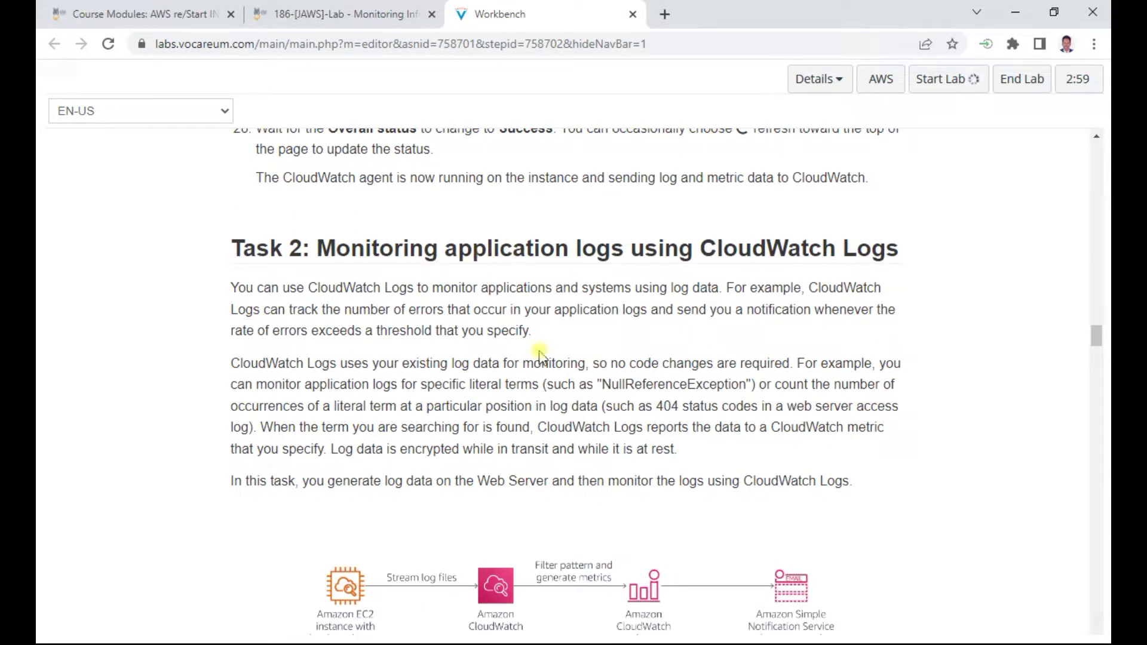
scroll(540, 355, "down", 20)
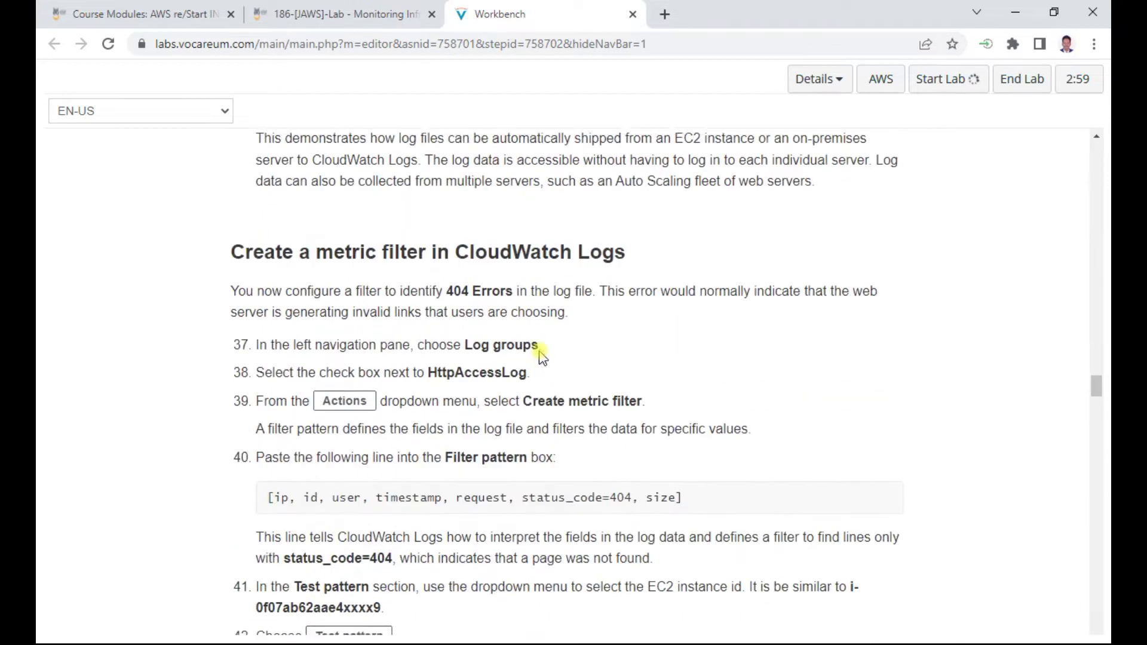
scroll(539, 355, "up", 10)
scroll(539, 355, "down", 19)
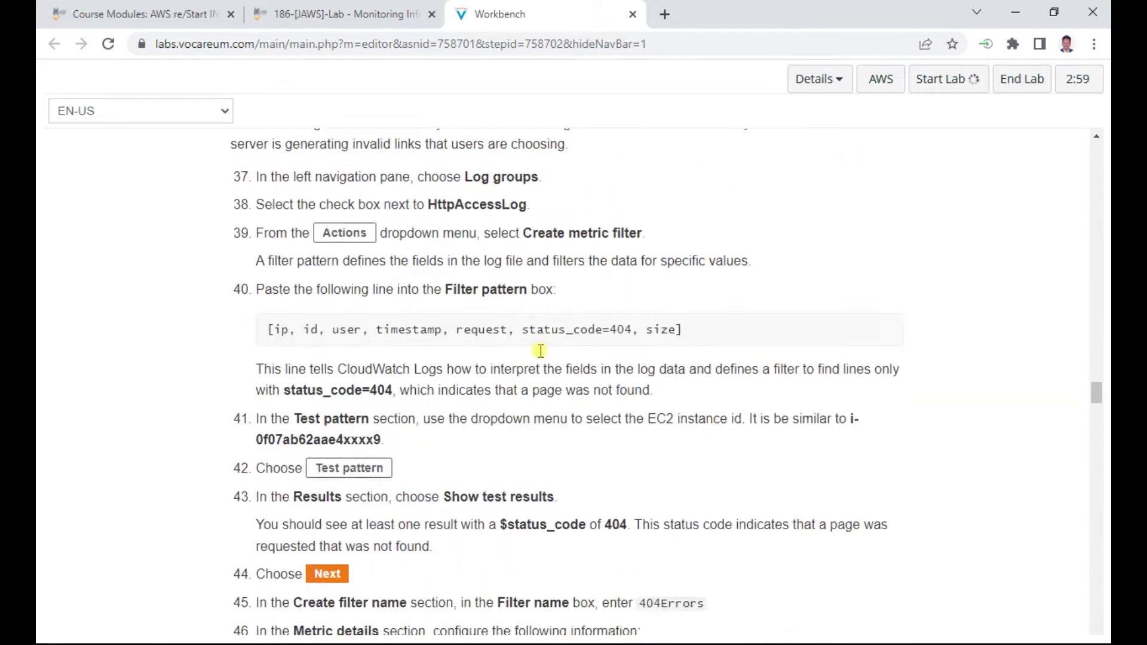
scroll(539, 352, "down", 14)
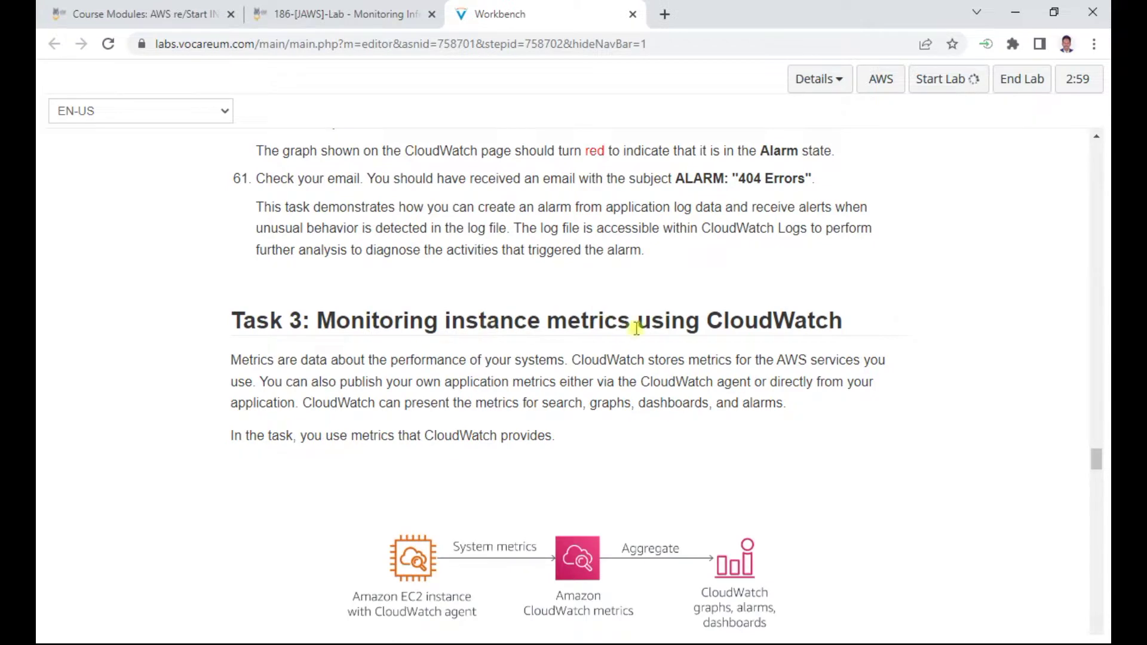
scroll(386, 466, "down", 12)
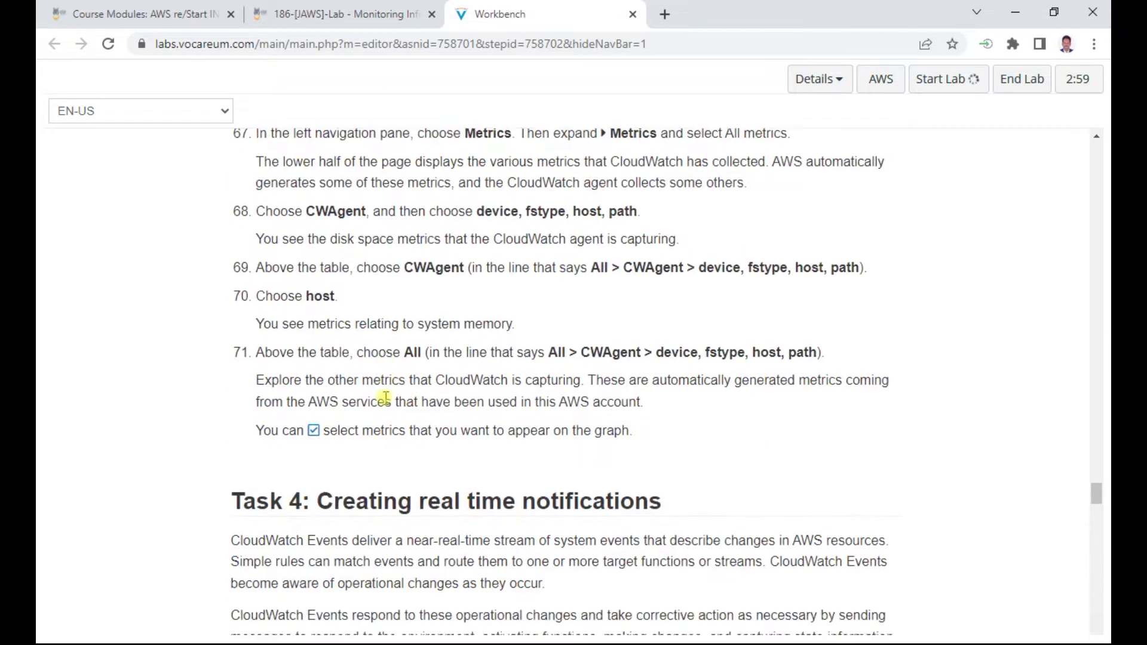
scroll(386, 398, "down", 5)
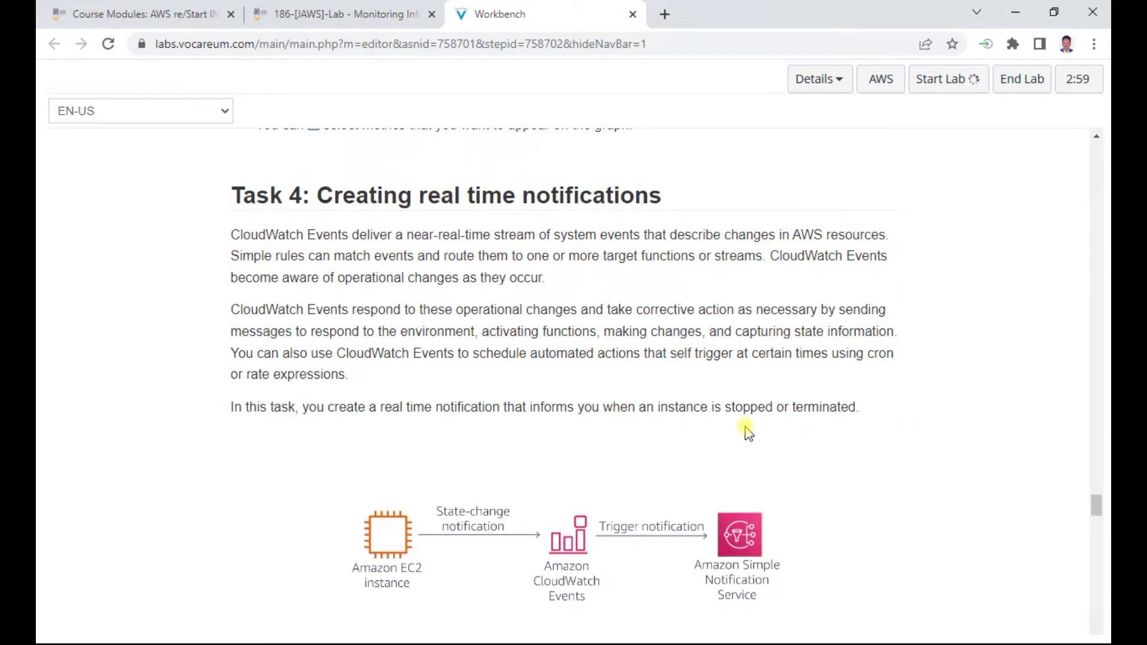
scroll(745, 430, "down", 10)
scroll(745, 430, "down", 14)
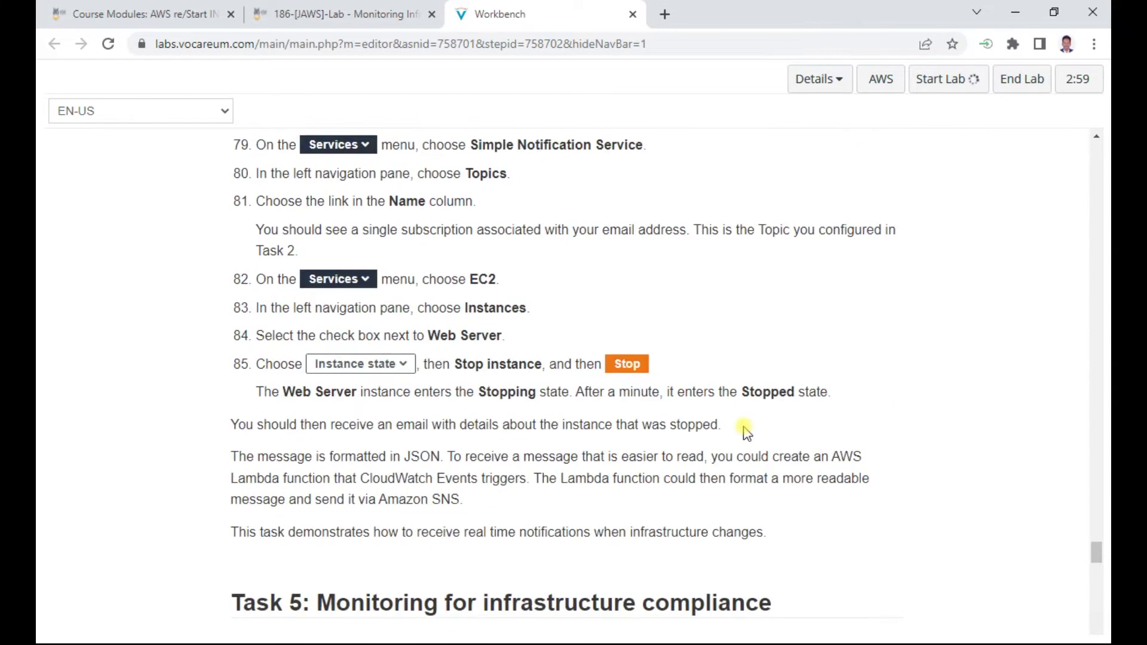
Highlight the Task 5 heading, reach the end, then drag the scrollbar back to Task 1
left_click_drag(452, 351, 731, 351)
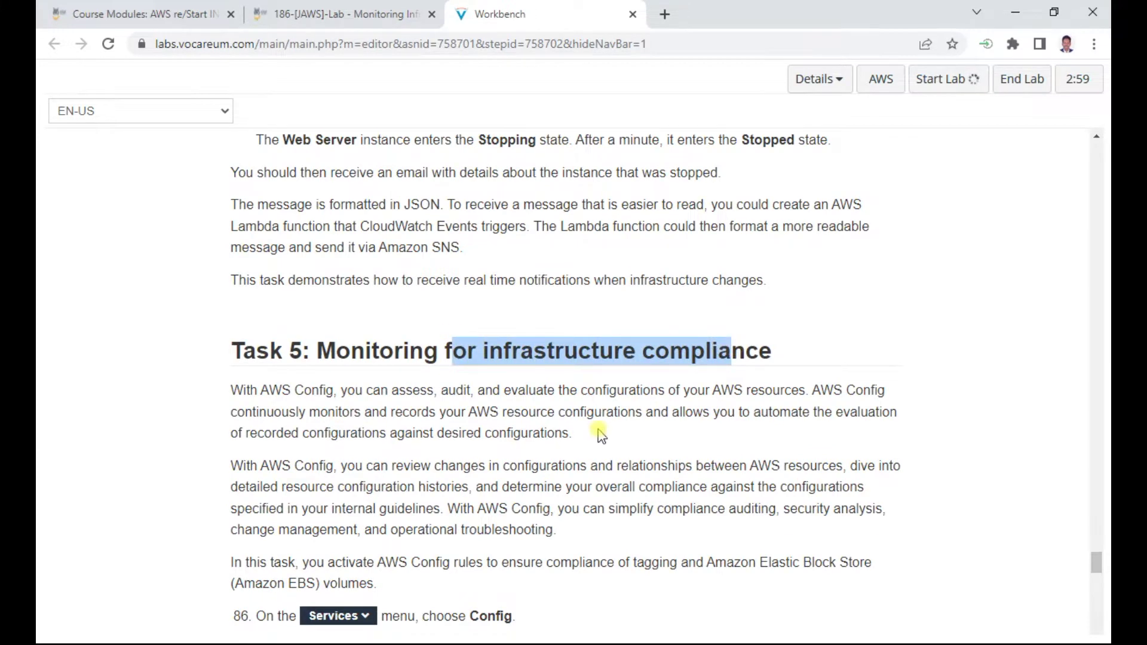
scroll(599, 435, "down", 11)
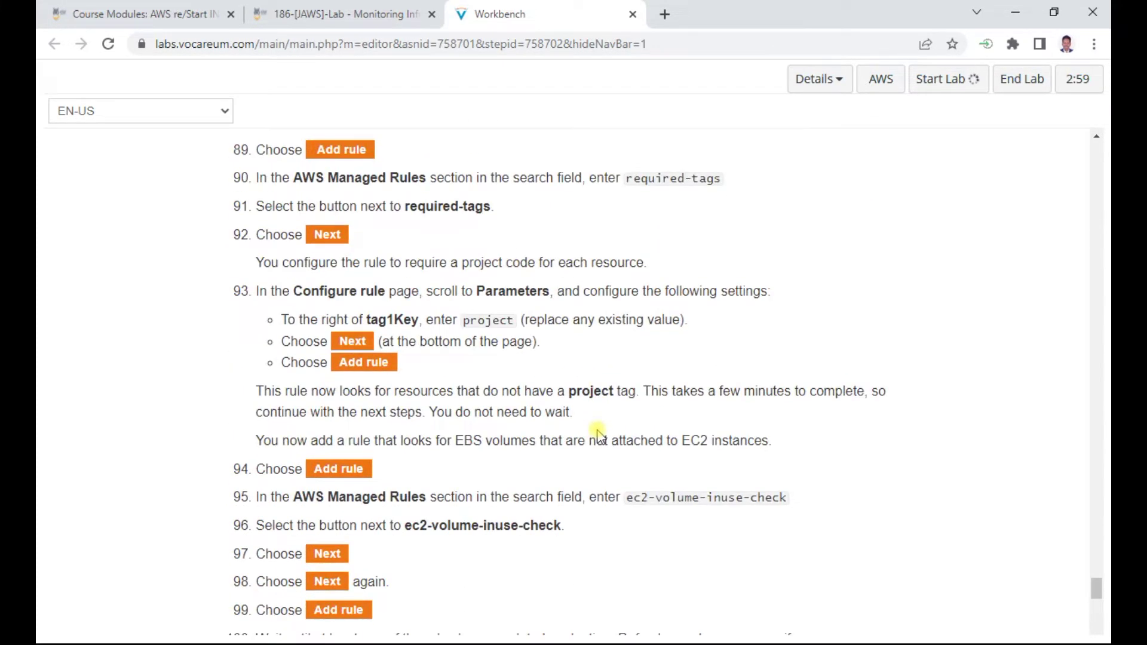
scroll(597, 431, "down", 10)
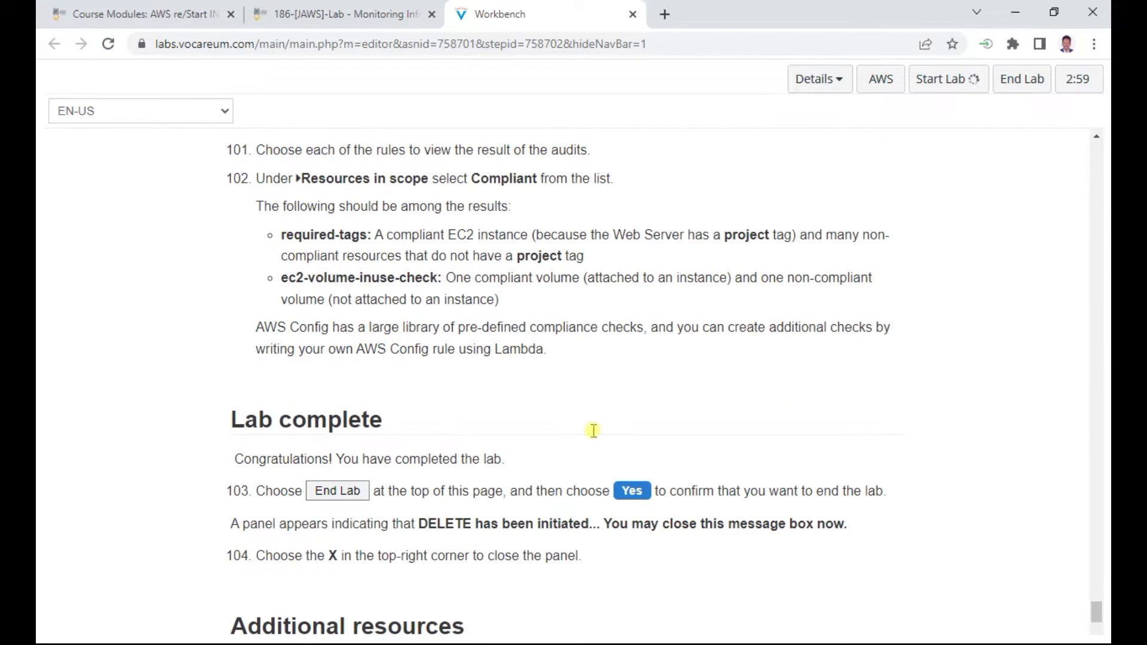
left_click_drag(1096, 611, 1107, 186)
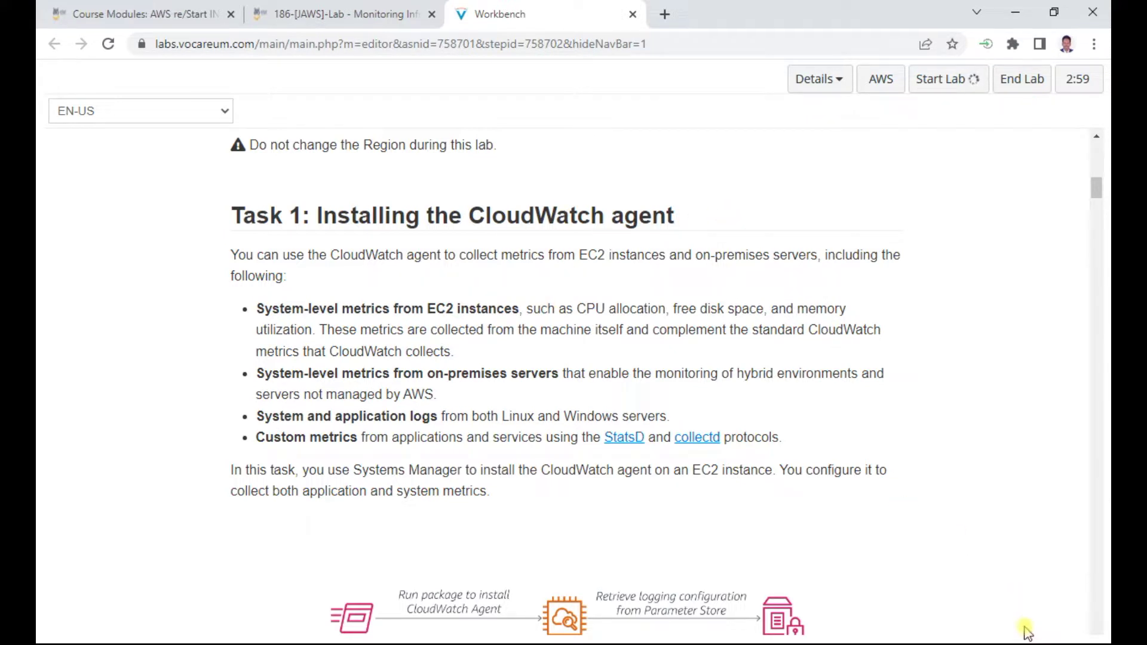
Open the AWS console, duplicate its tab, and return to the Workbench instructions
left_click(899, 82)
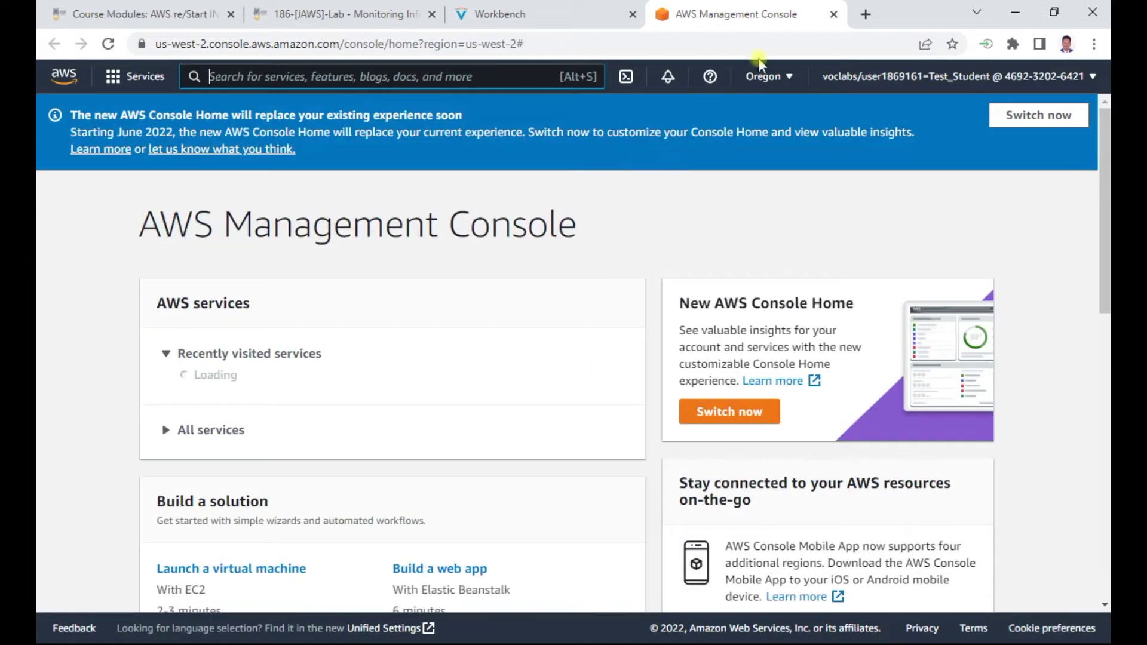
right_click(756, 12)
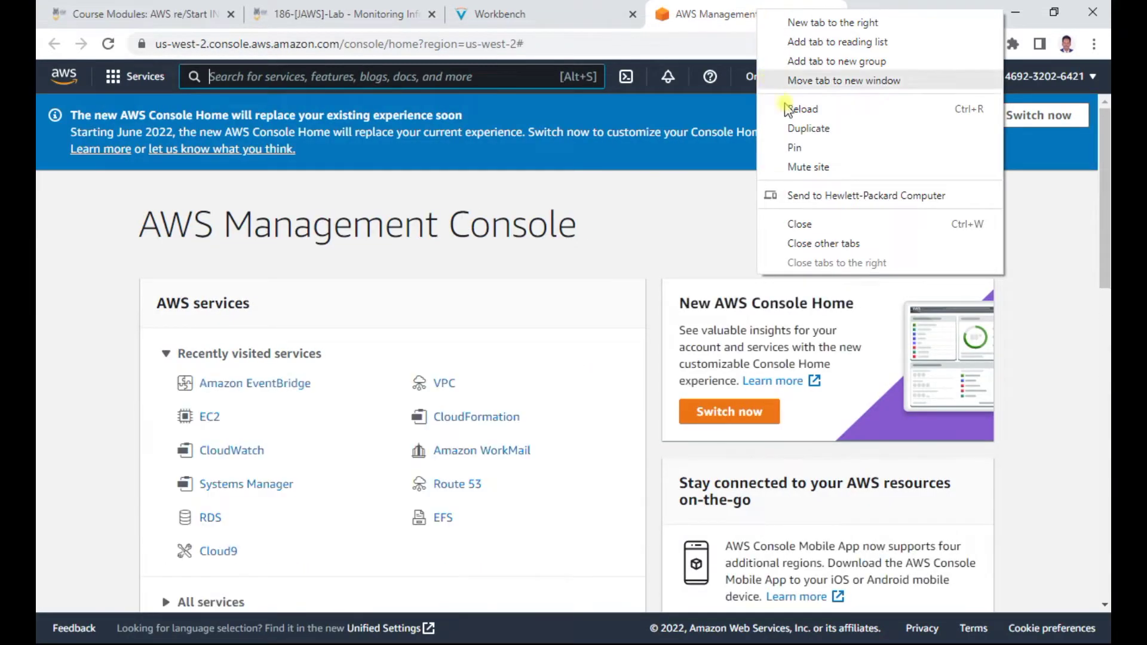
left_click(805, 128)
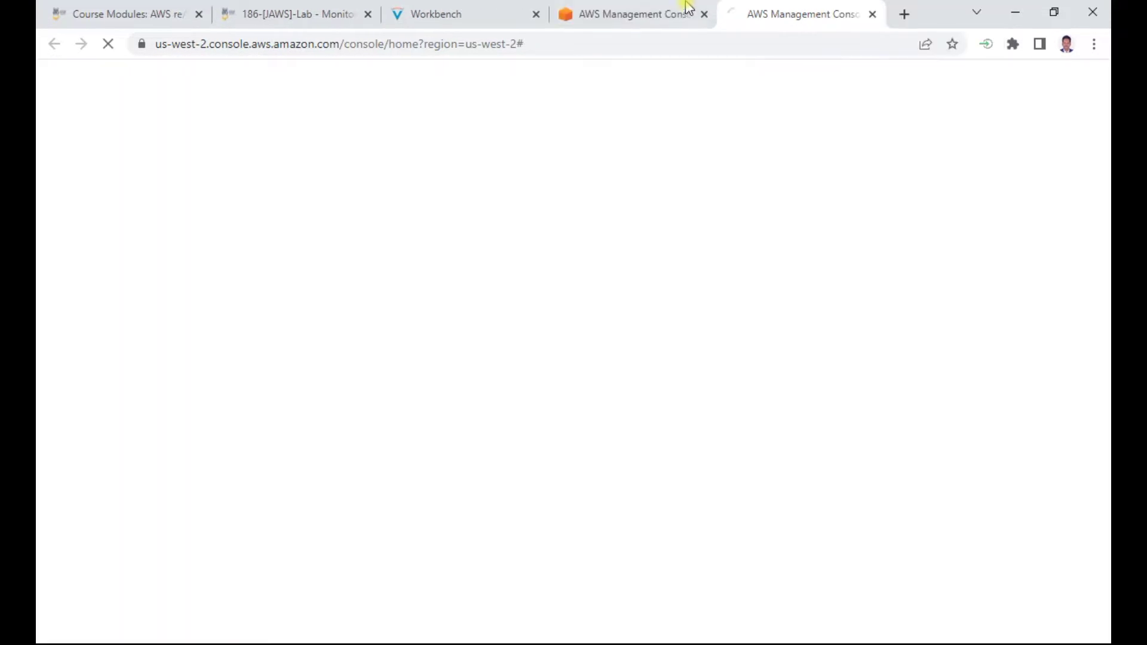
left_click(482, 15)
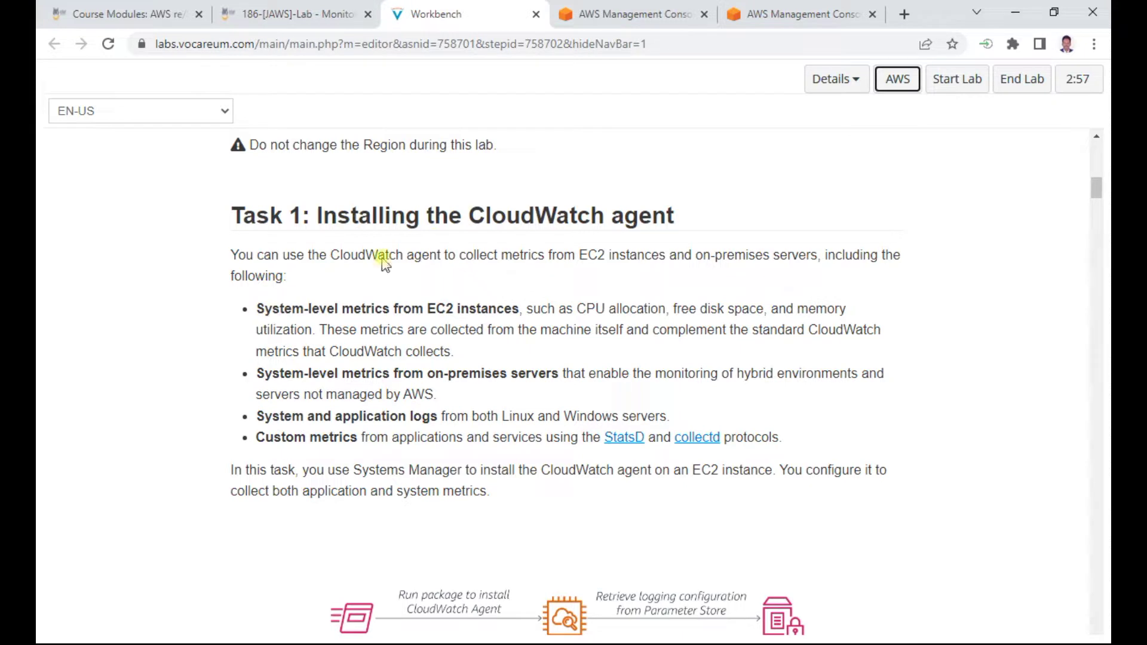
Open EC2 in the first console tab and Systems Manager in the second
left_click_drag(350, 256, 636, 261)
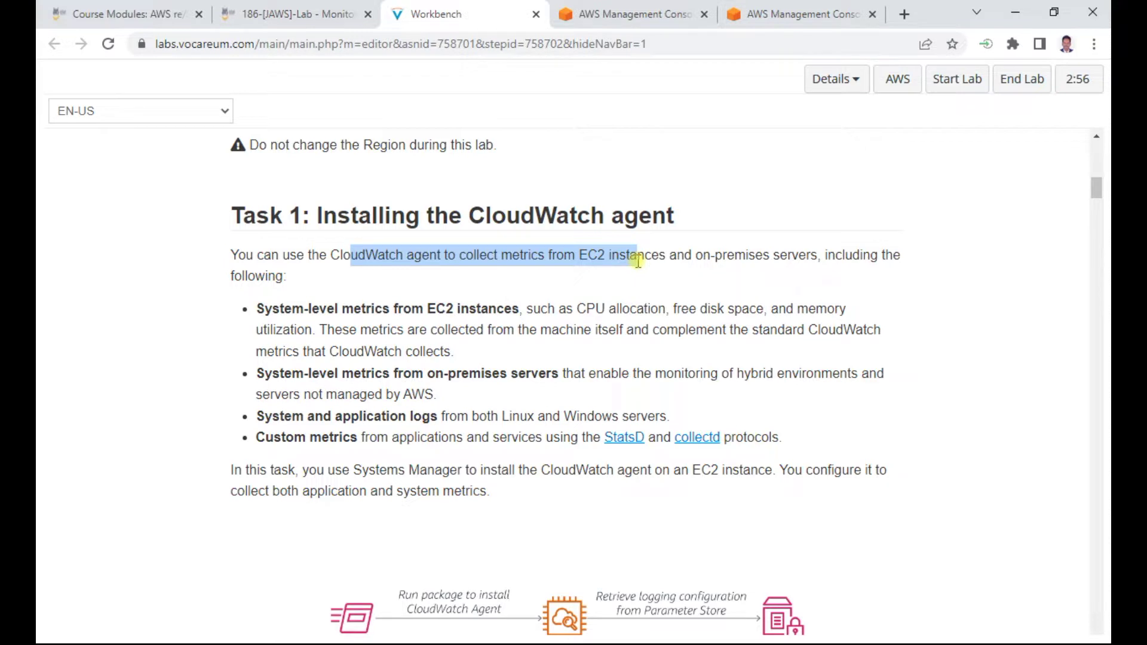
left_click(632, 14)
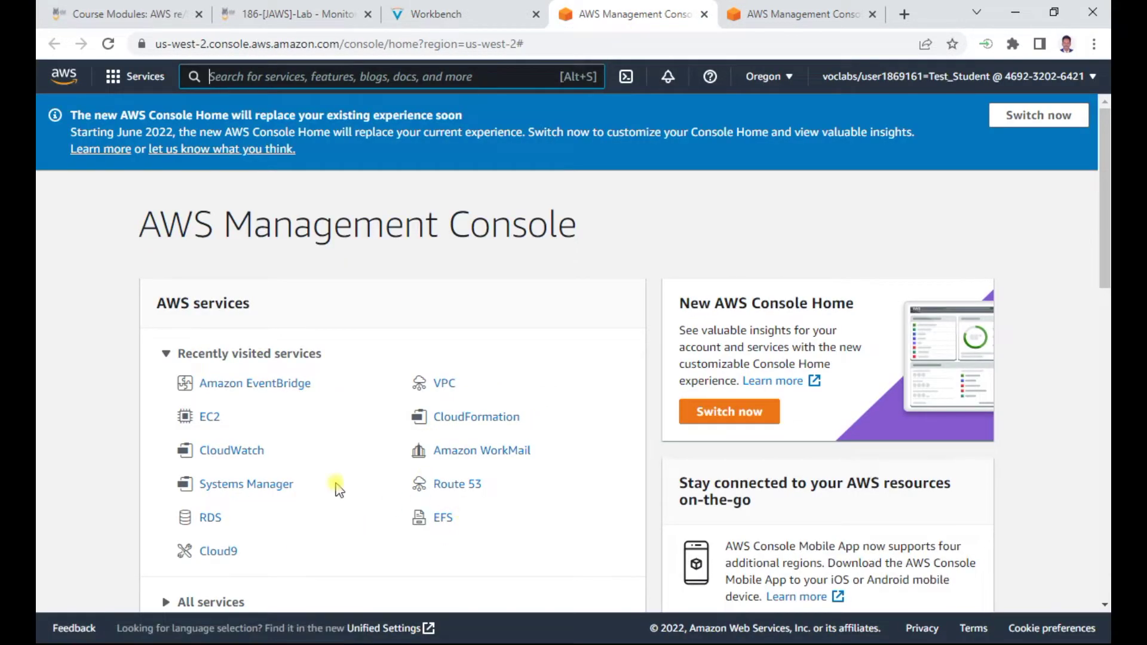
left_click(210, 417)
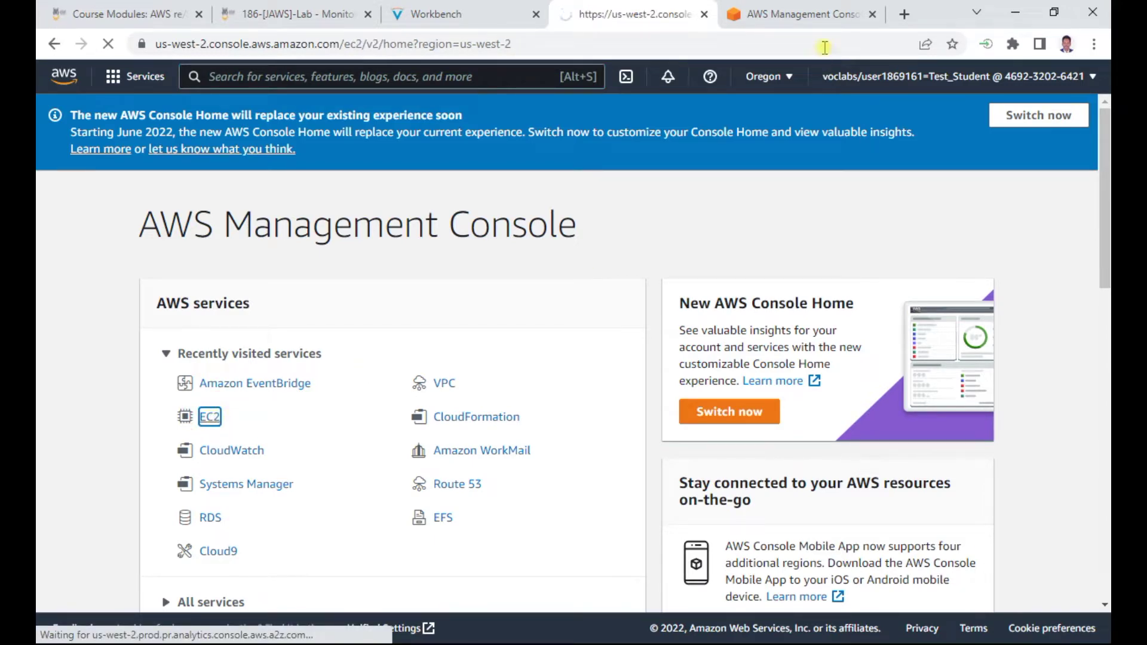
left_click(781, 14)
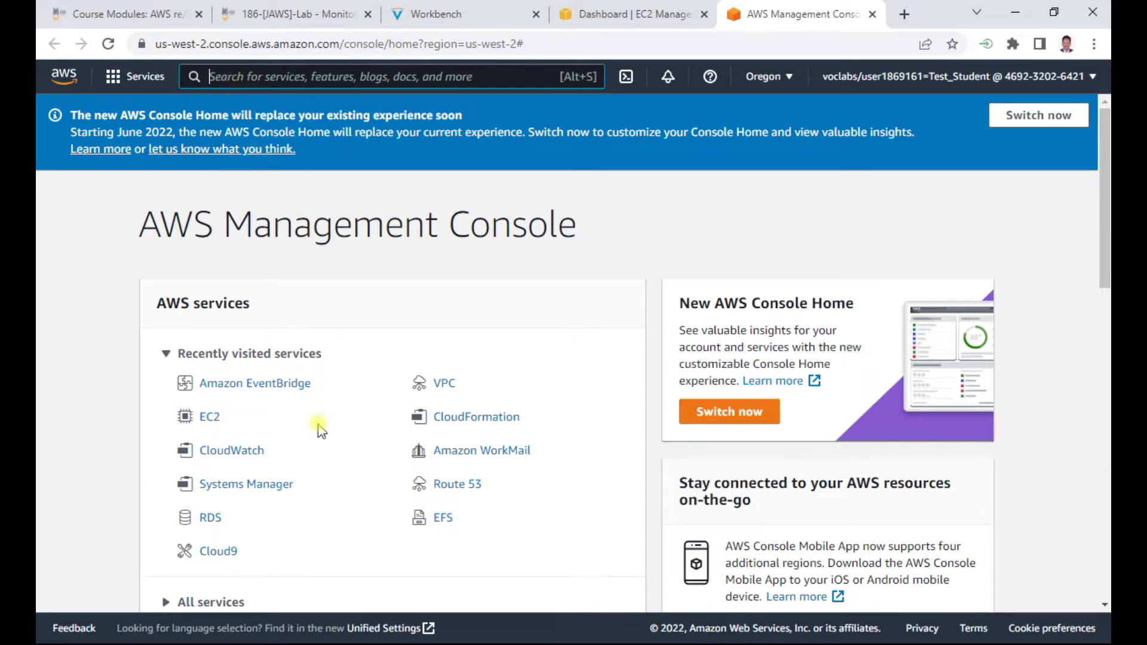
left_click(241, 487)
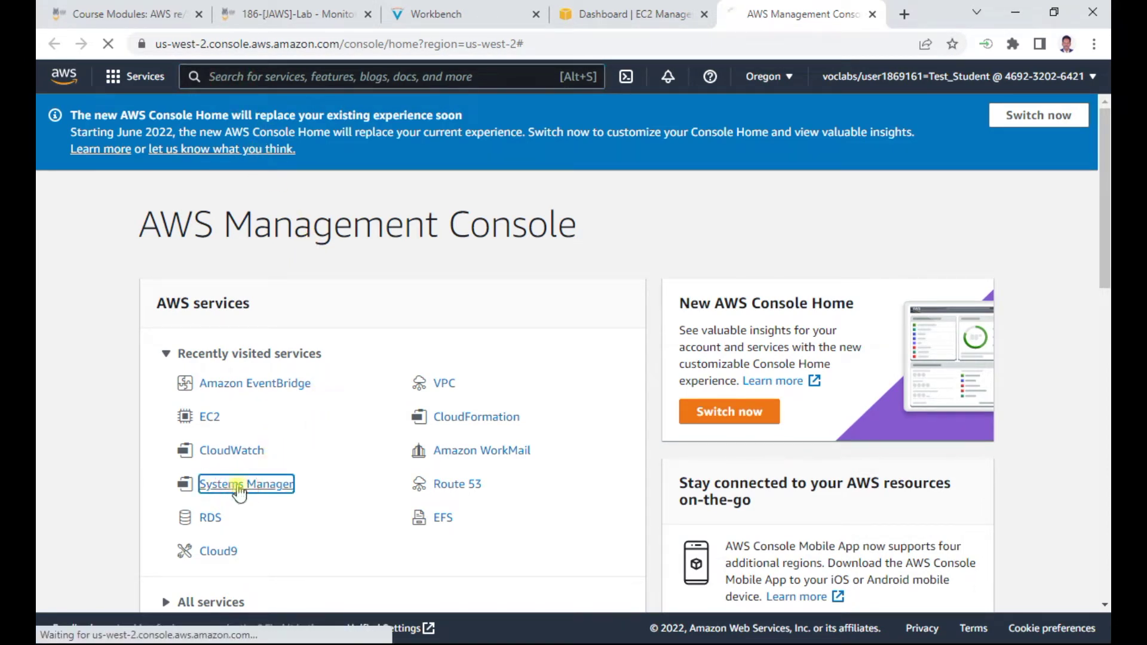
Select the running Web Server instance in the EC2 Instances list
left_click(589, 13)
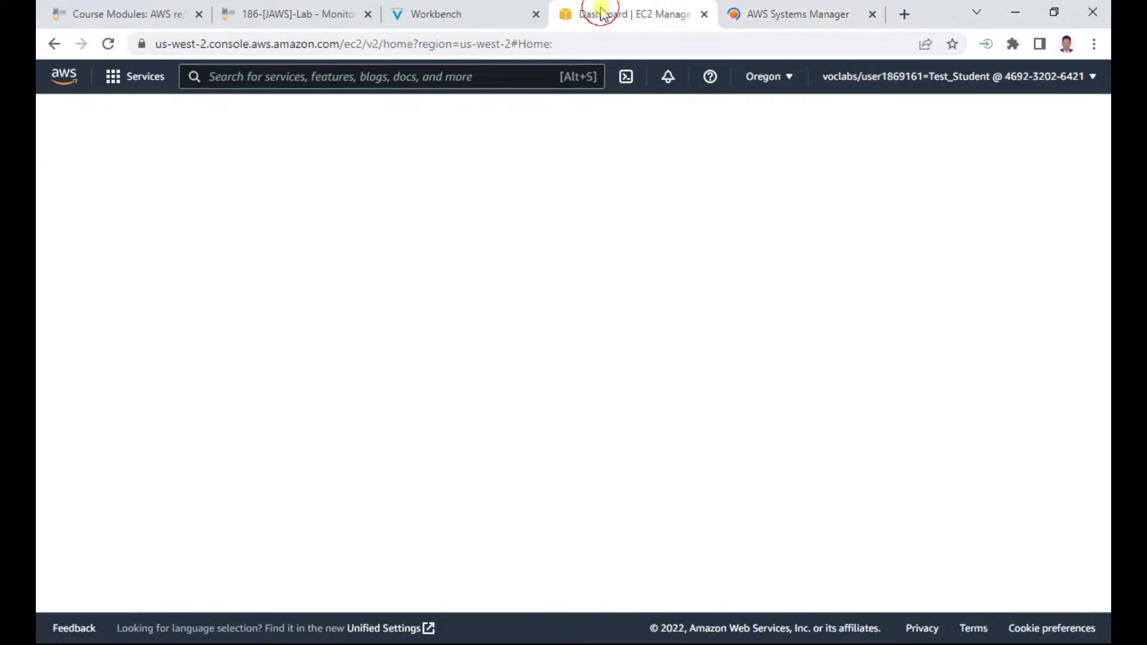
left_click(358, 239)
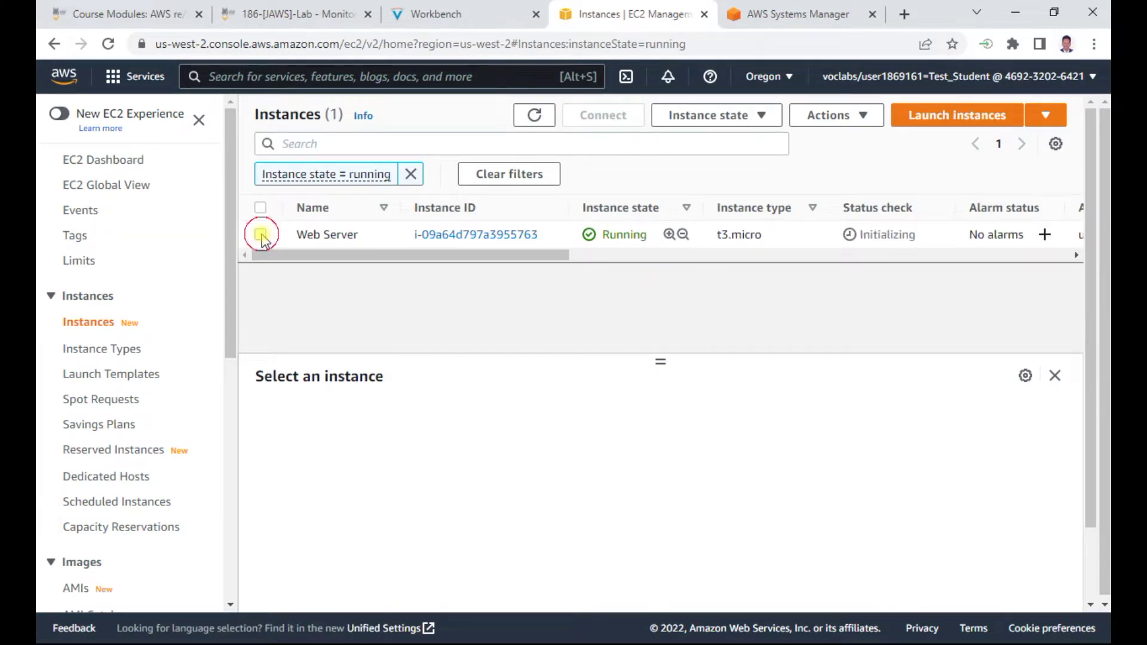
left_click(260, 235)
left_click(508, 13)
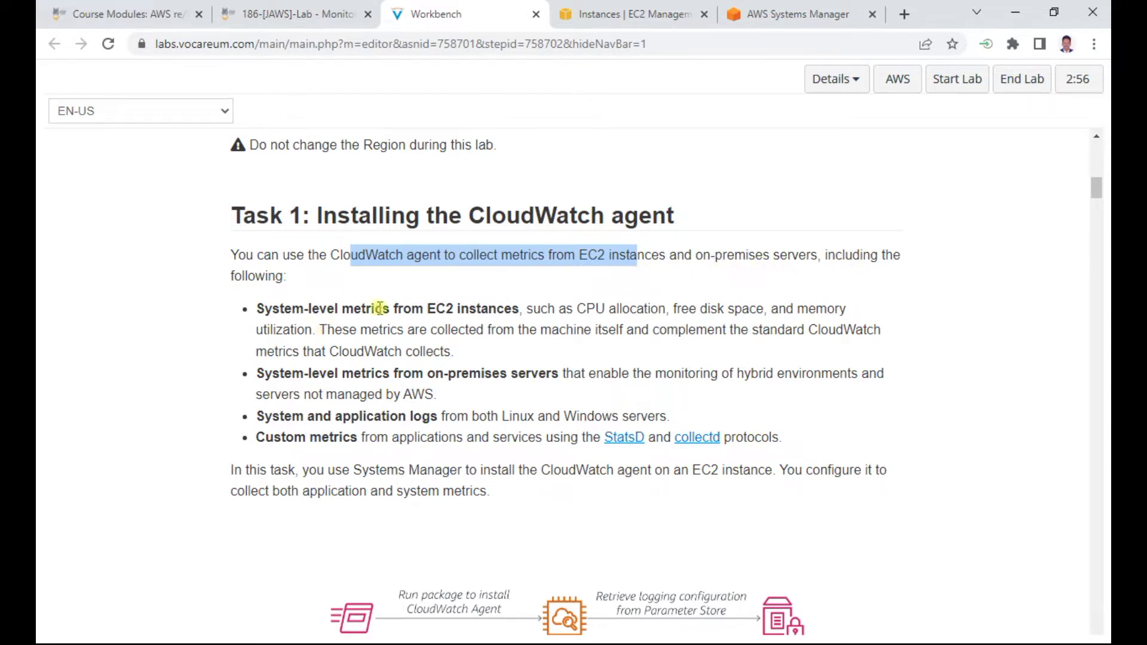
Scroll the Task 1 instructions to the Run Command steps and highlight 'Command' in step 6
left_click_drag(378, 309, 503, 308)
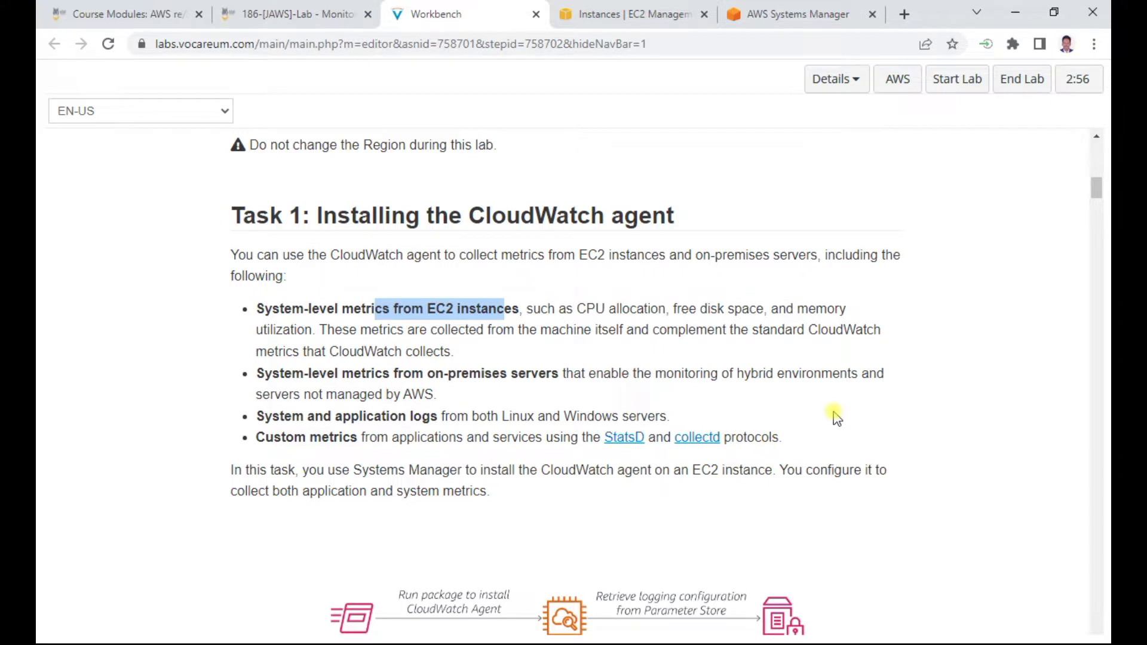
scroll(835, 418, "down", 1)
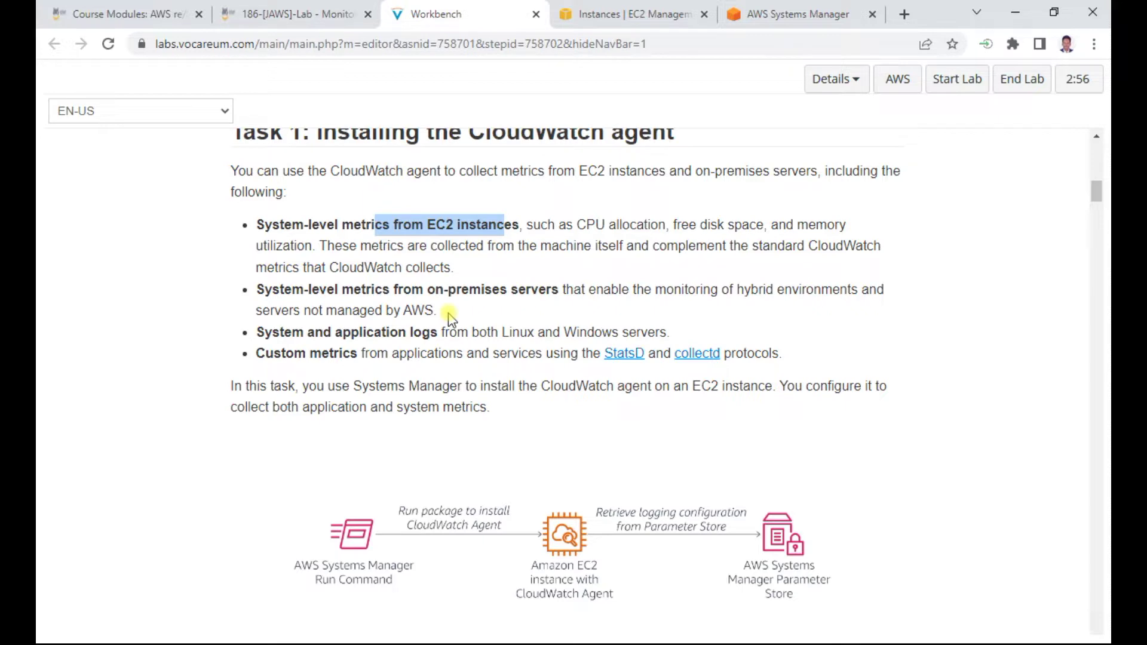
scroll(451, 304, "down", 5)
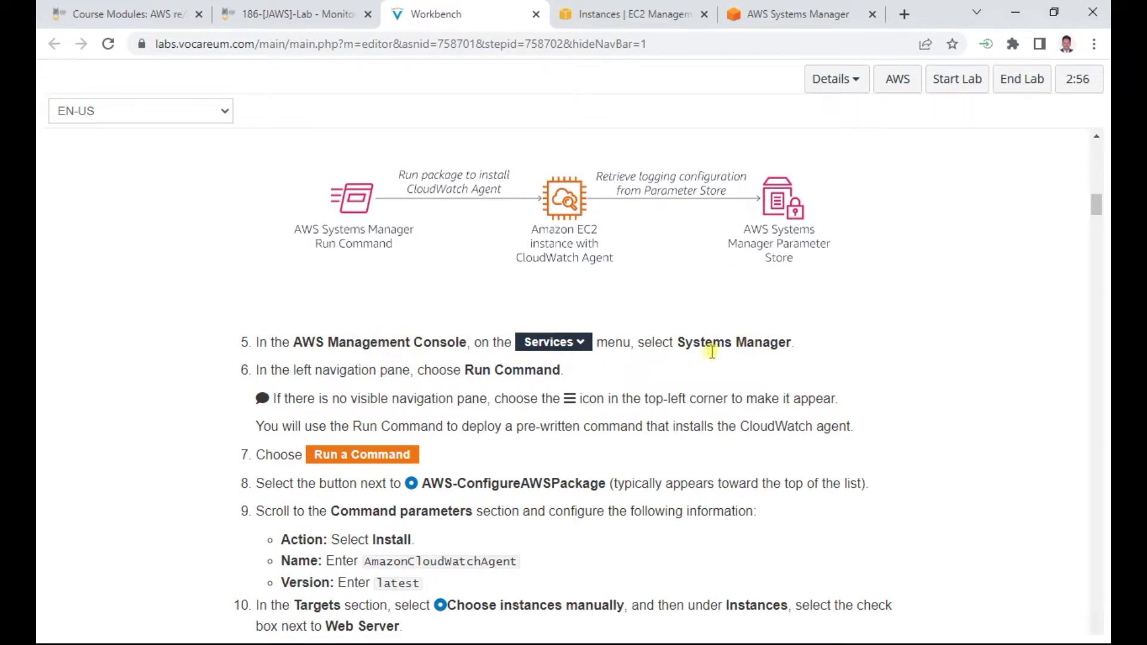
double_click(539, 372)
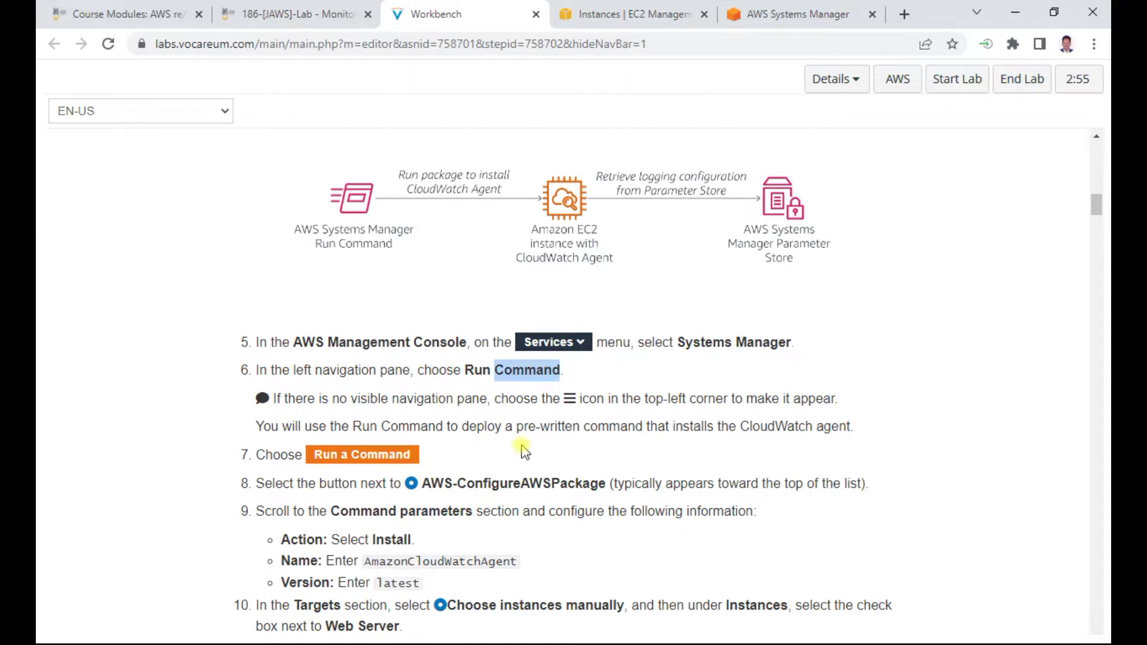
scroll(523, 458, "down", 2)
Move the EC2 Instances tab after Systems Manager and bring up the Systems Manager home page
left_click(771, 15)
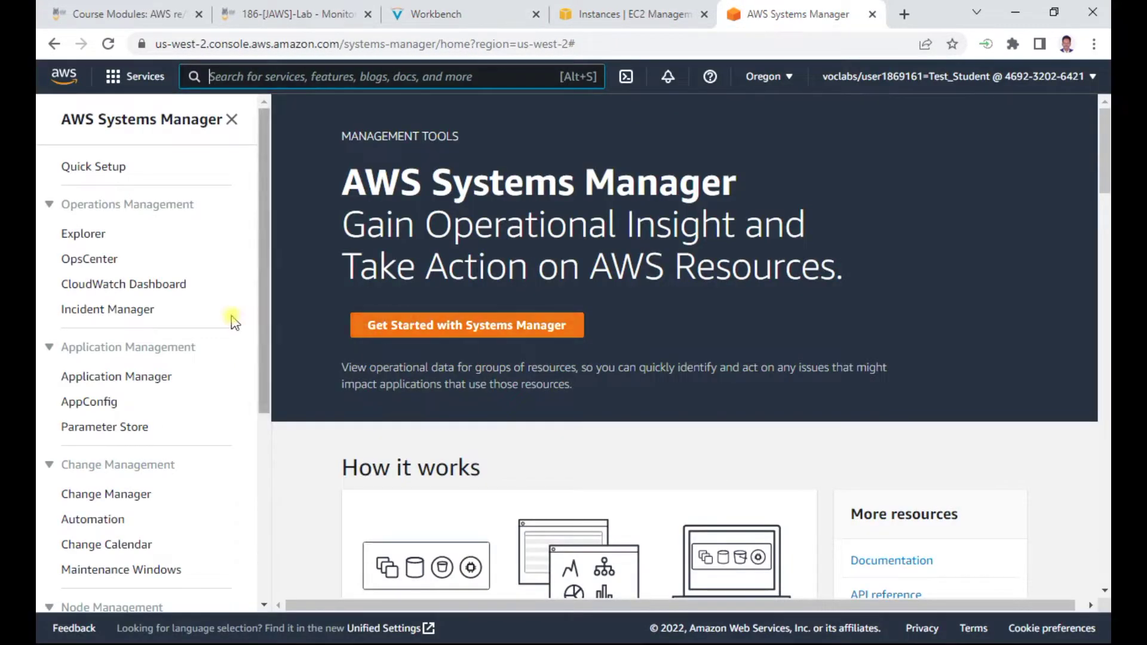
left_click(484, 8)
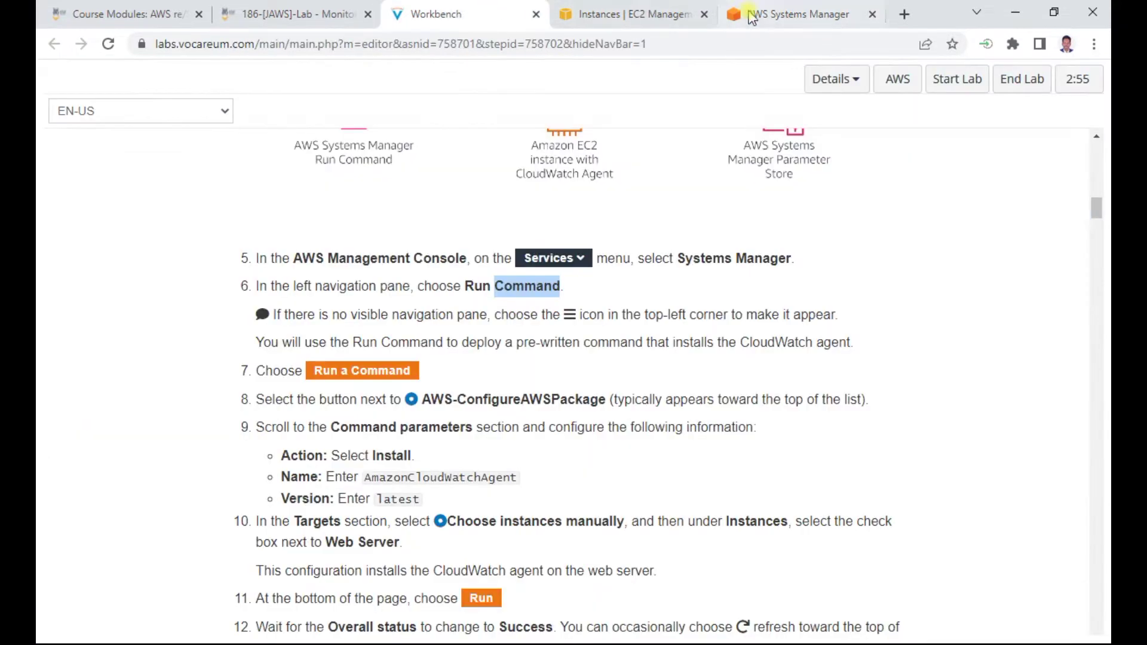
left_click_drag(632, 16, 801, 18)
left_click(605, 18)
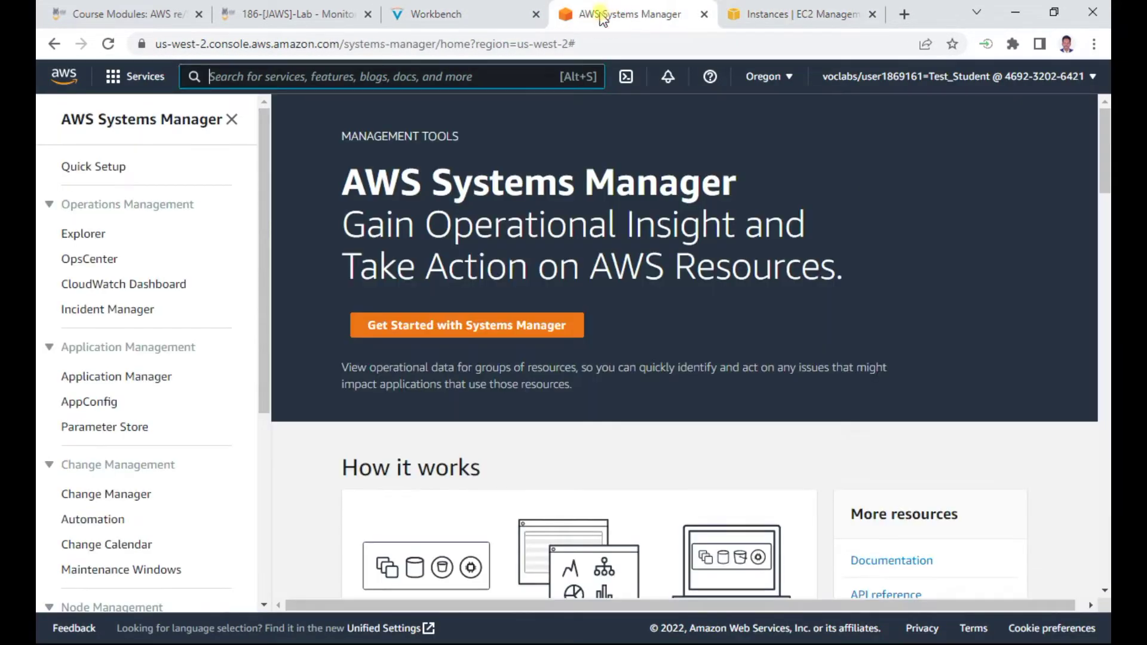
left_click(442, 13)
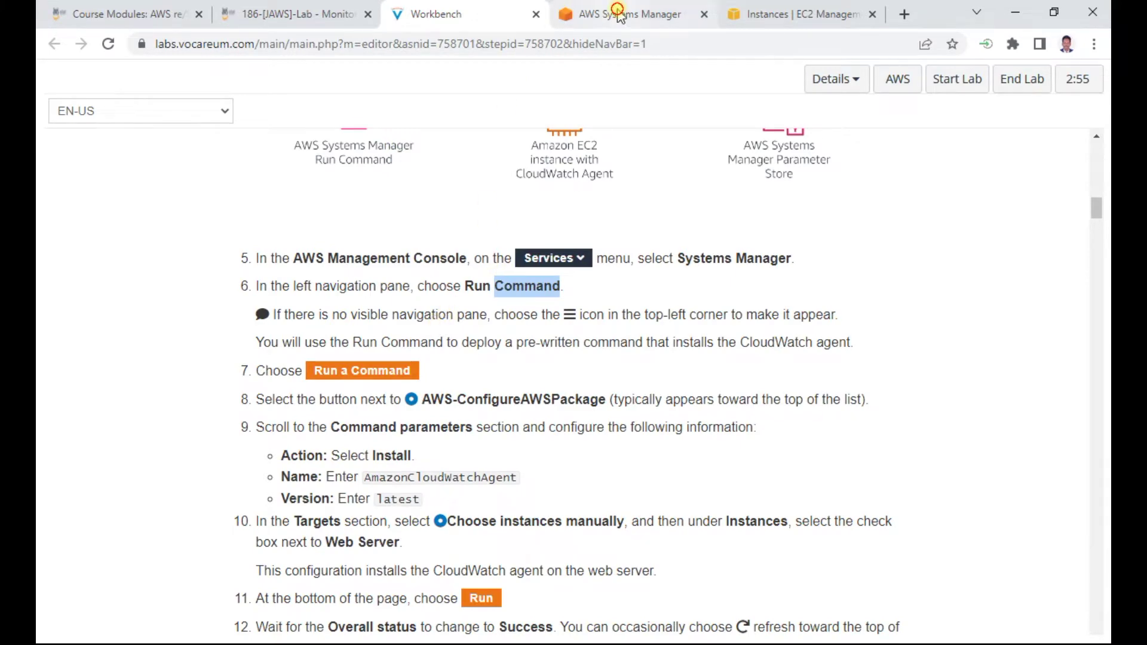
left_click(557, 19)
scroll(137, 353, "down", 3)
scroll(137, 348, "down", 2)
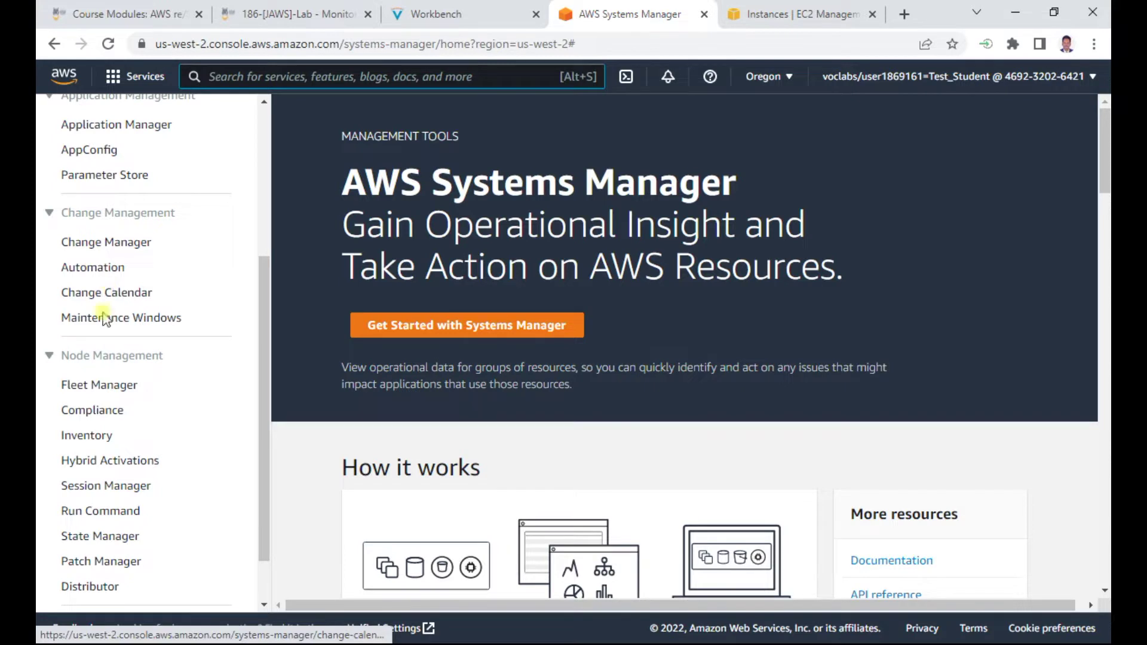
Start a new Run Command and look up the document name in the instructions
left_click(112, 512)
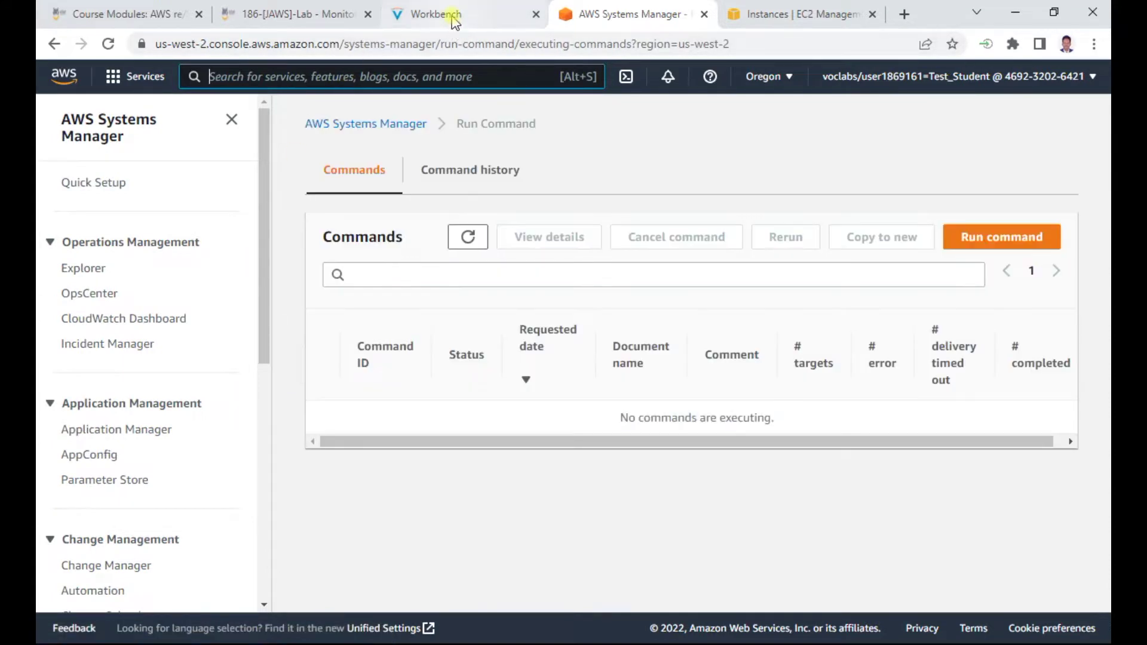
left_click(996, 239)
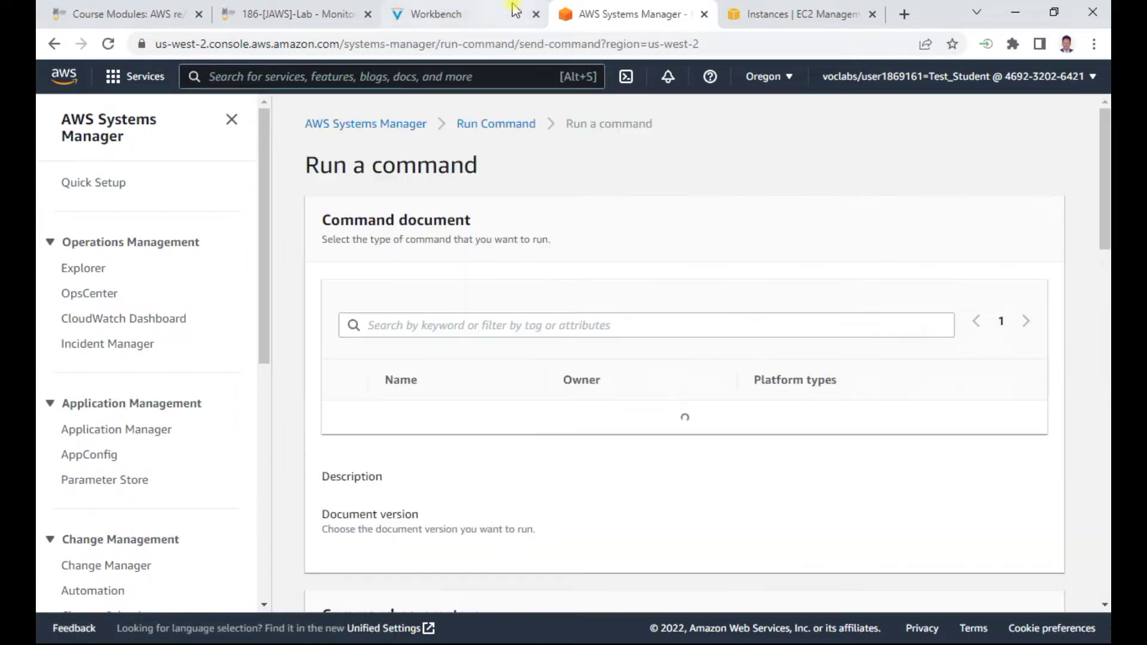
left_click(445, 16)
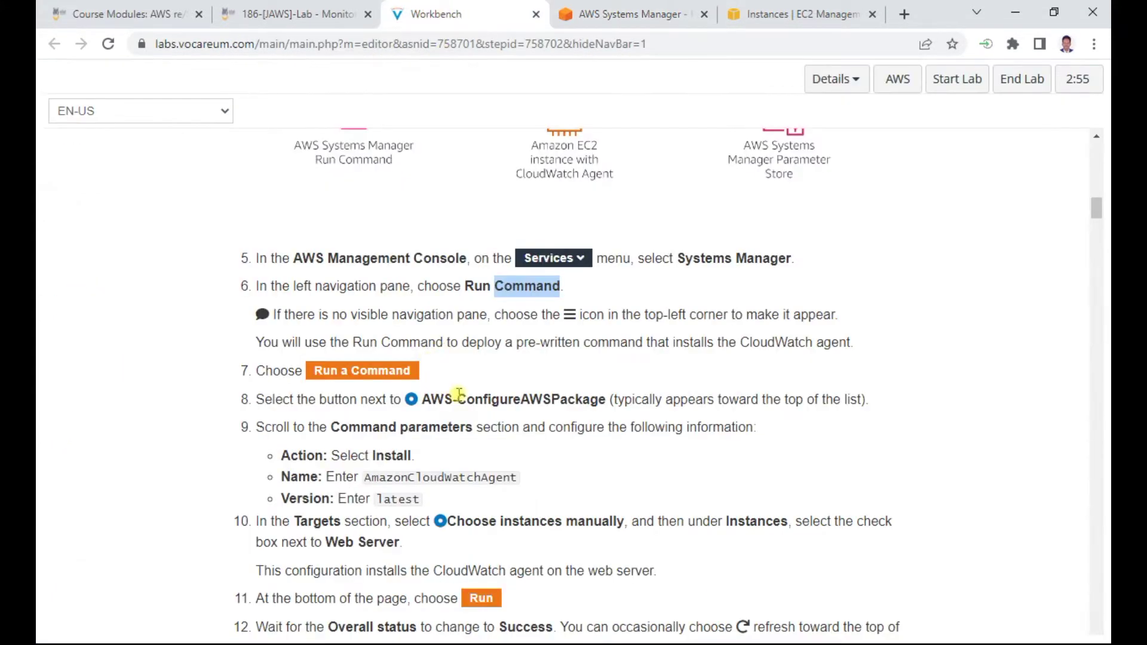
left_click_drag(423, 399, 613, 402)
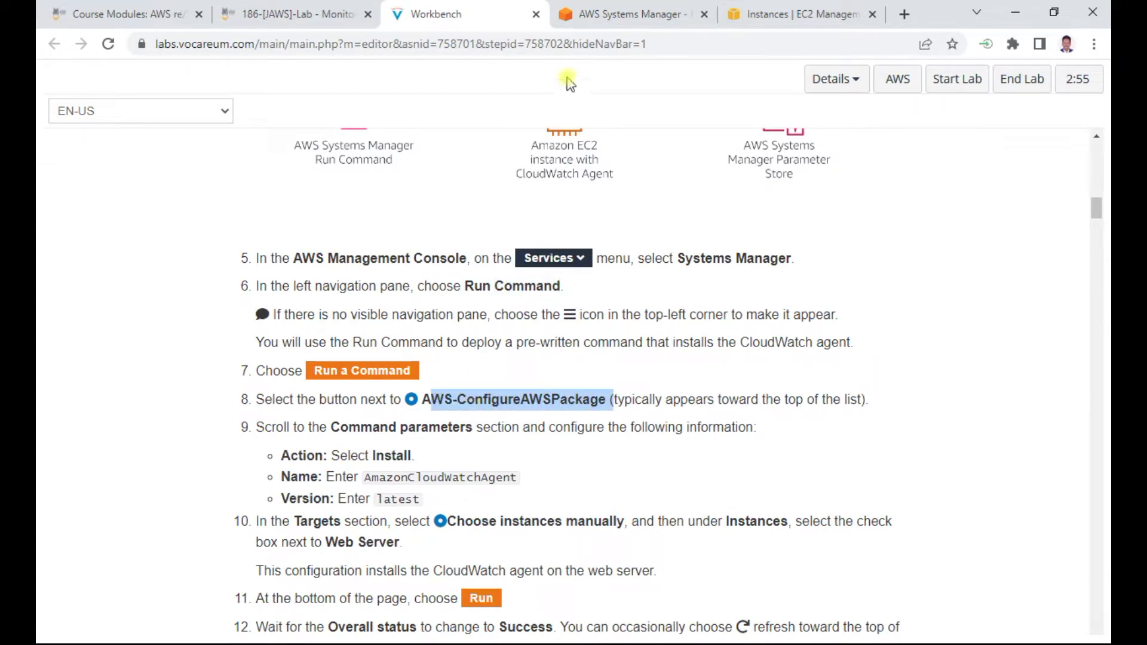
Select the AWS-ConfigureAWSPackage command document
left_click(625, 14)
scroll(547, 506, "down", 1)
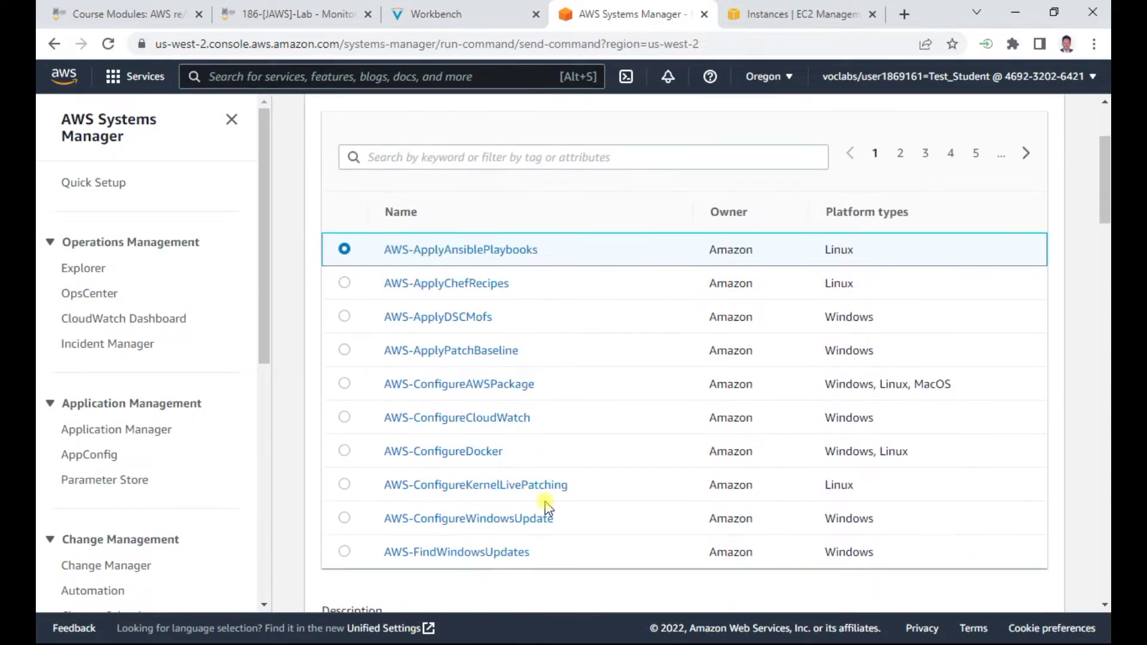
left_click(344, 384)
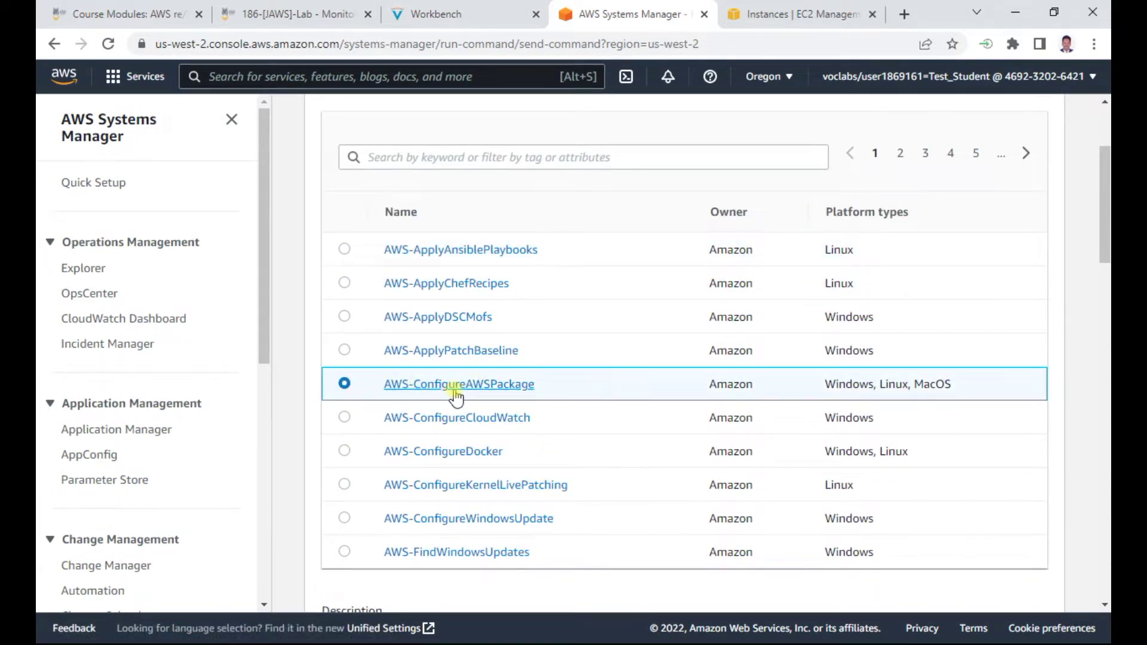
left_click(450, 16)
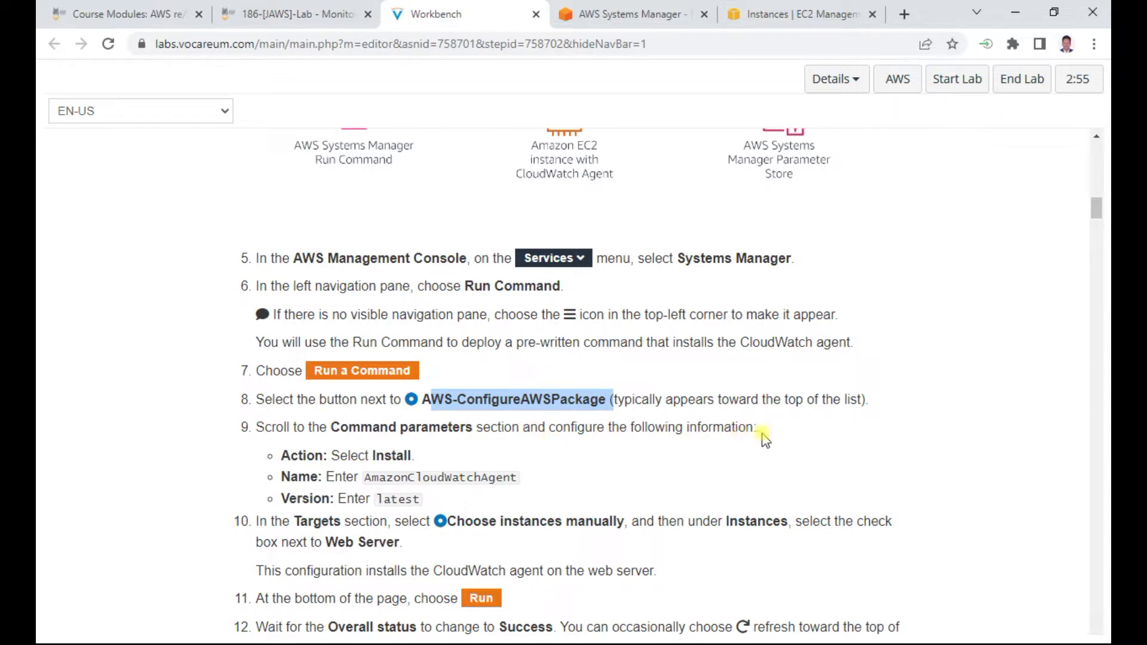
left_click(622, 13)
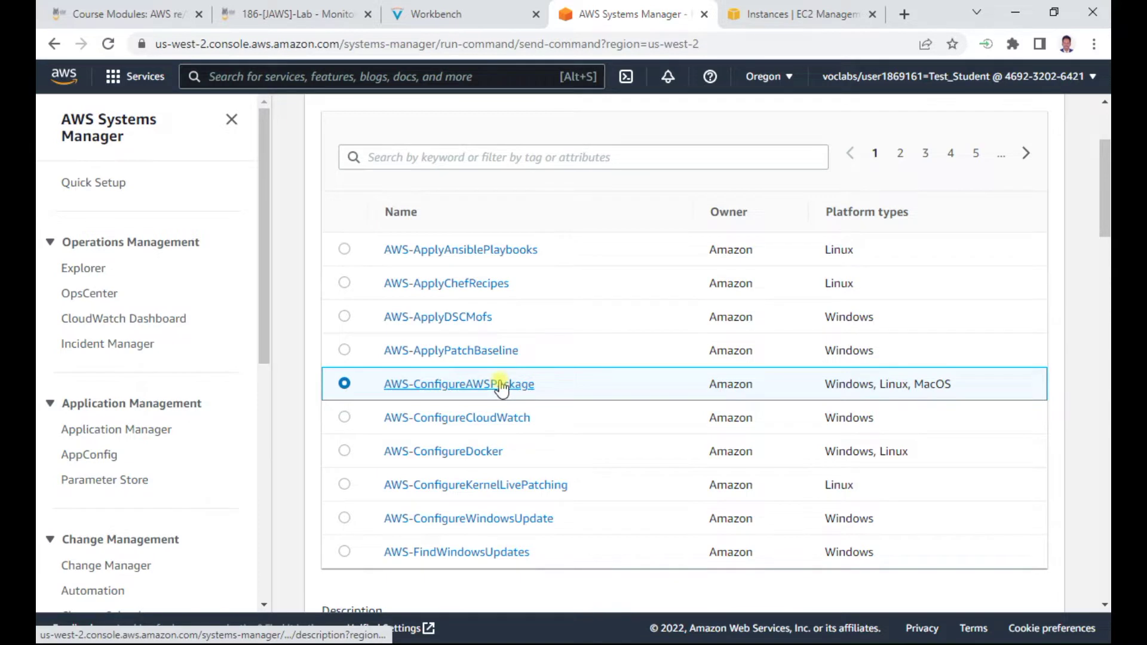
left_click_drag(267, 257, 263, 505)
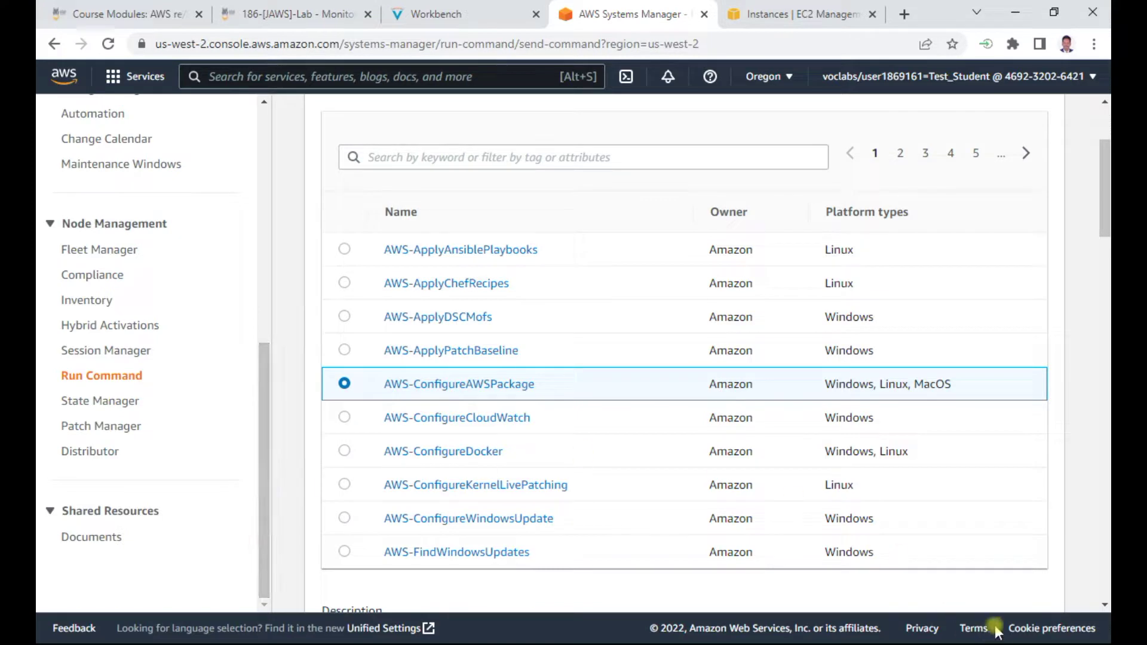
Copy AmazonCloudWatchAgent from the instructions into the package Name field
scroll(618, 367, "down", 5)
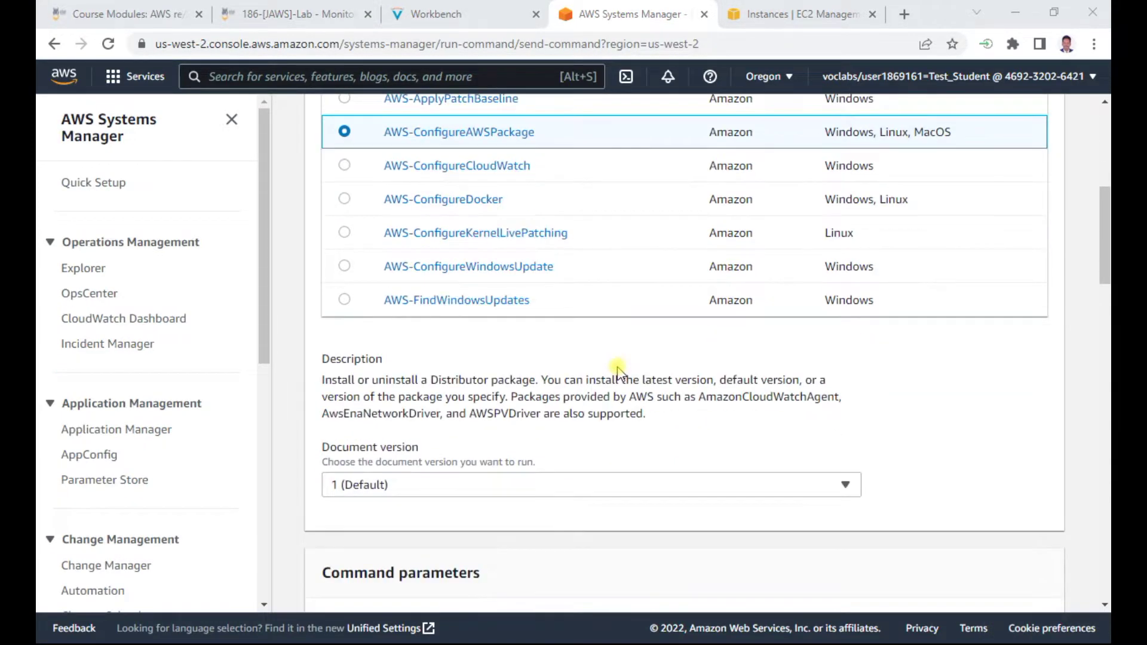
scroll(618, 367, "down", 4)
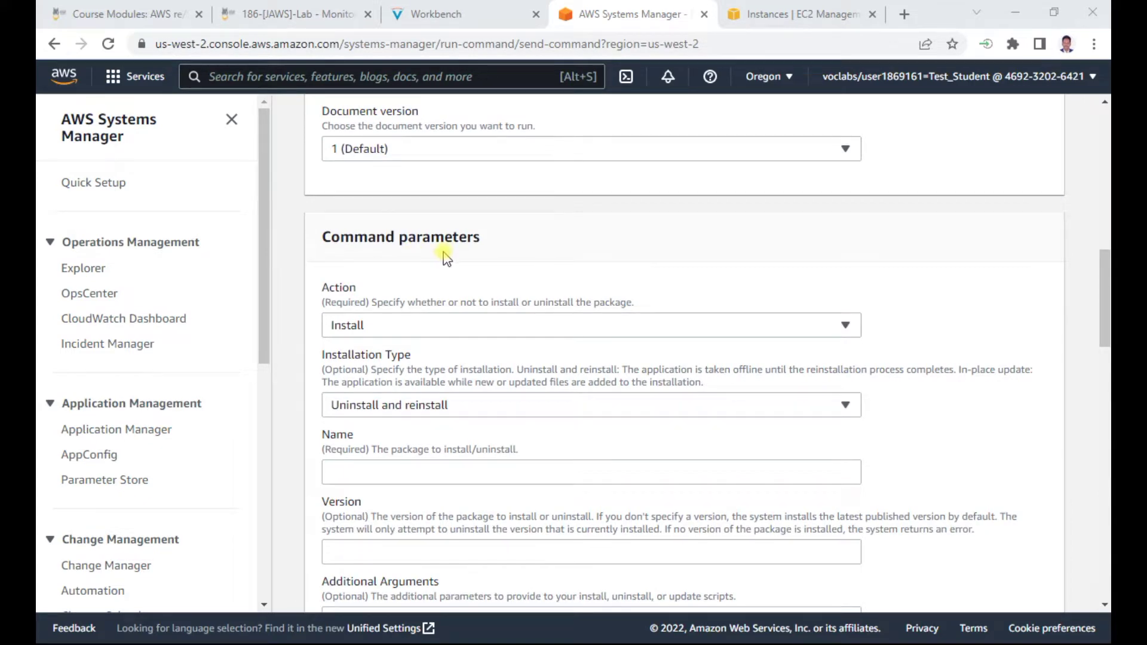
scroll(445, 257, "down", 1)
left_click(436, 14)
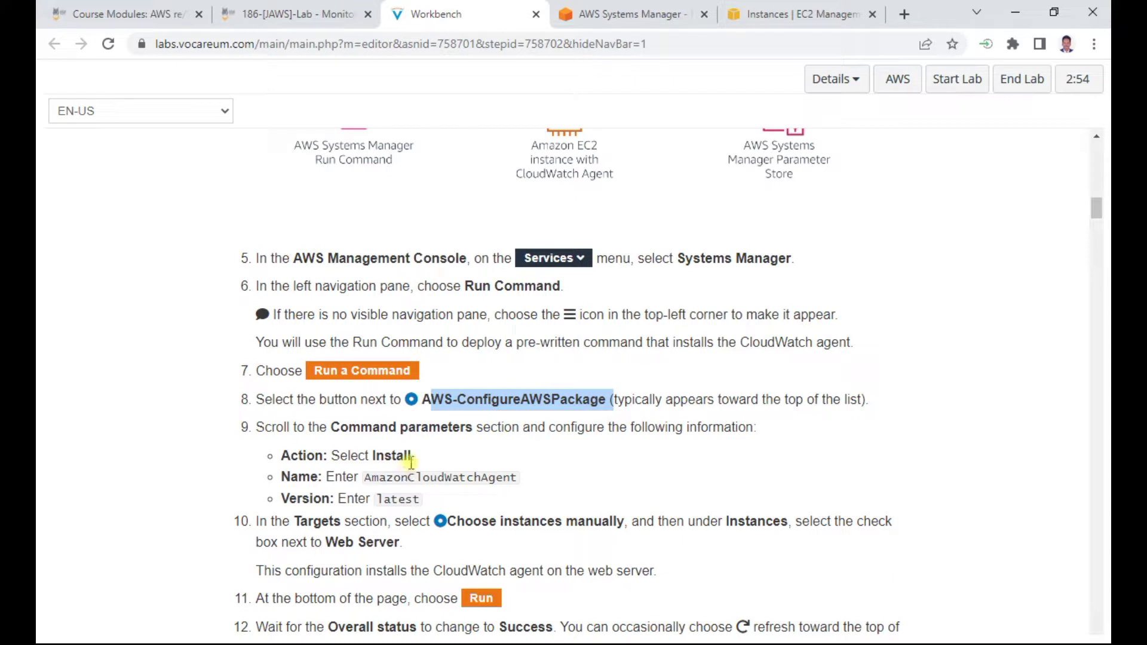
left_click_drag(366, 478, 508, 476)
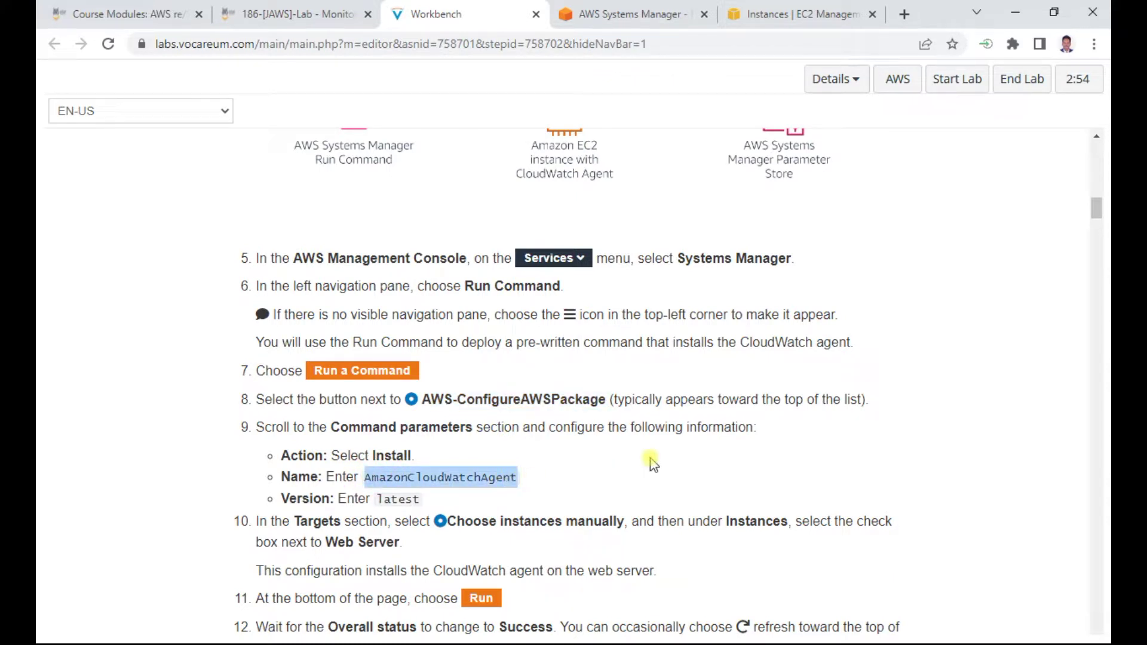
key("ctrl+c")
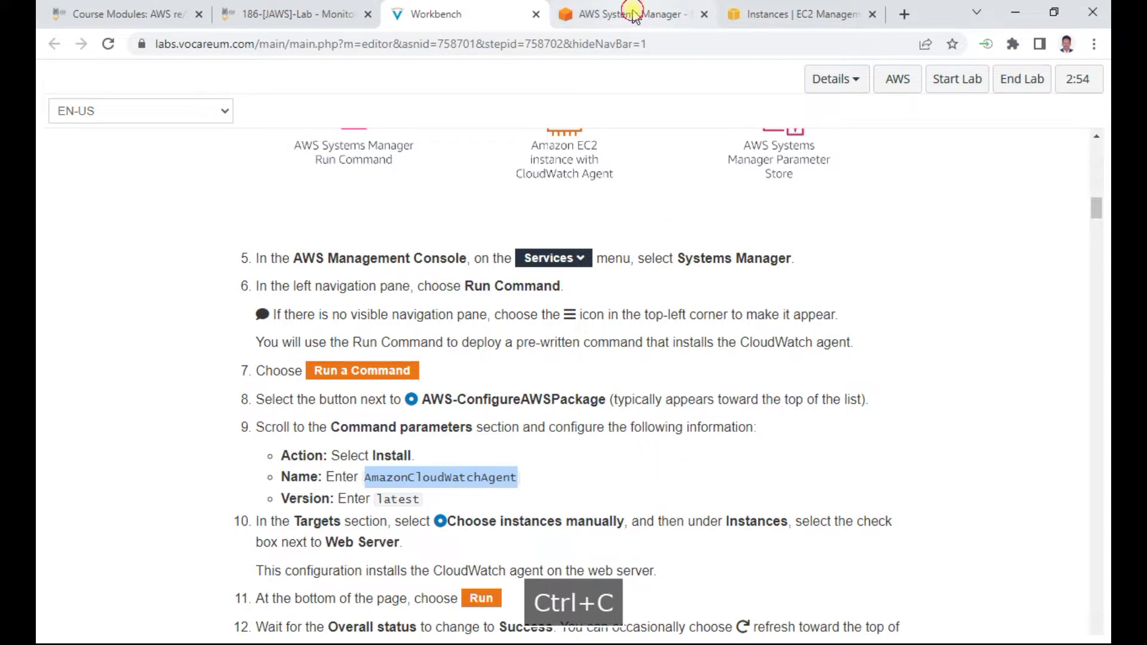
left_click(630, 12)
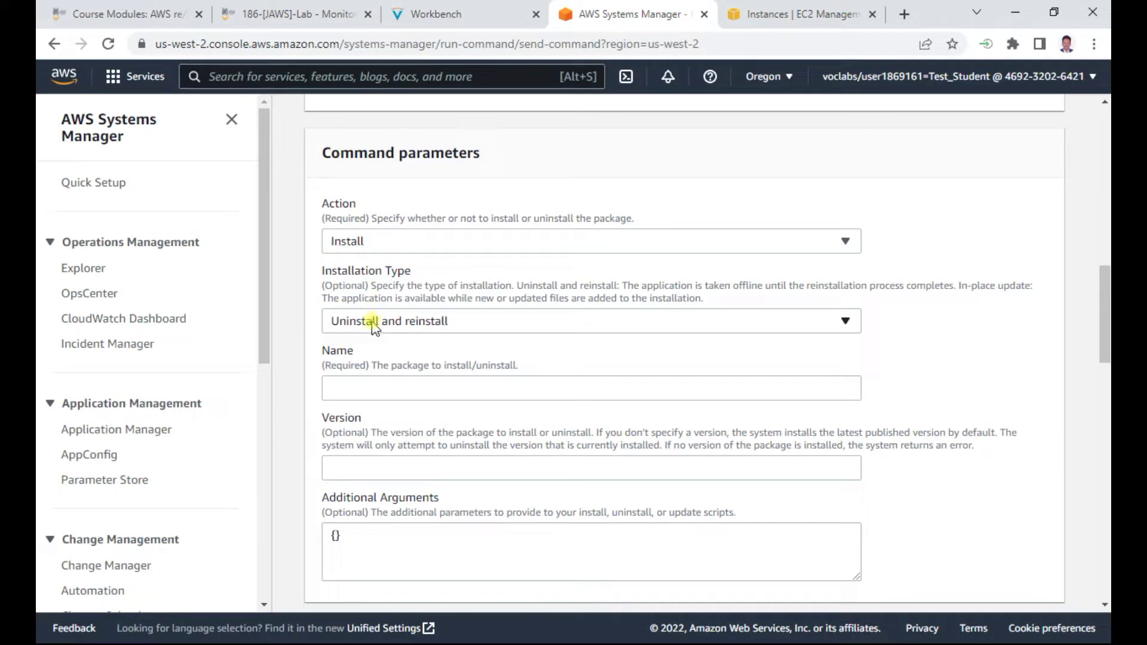
left_click(383, 391)
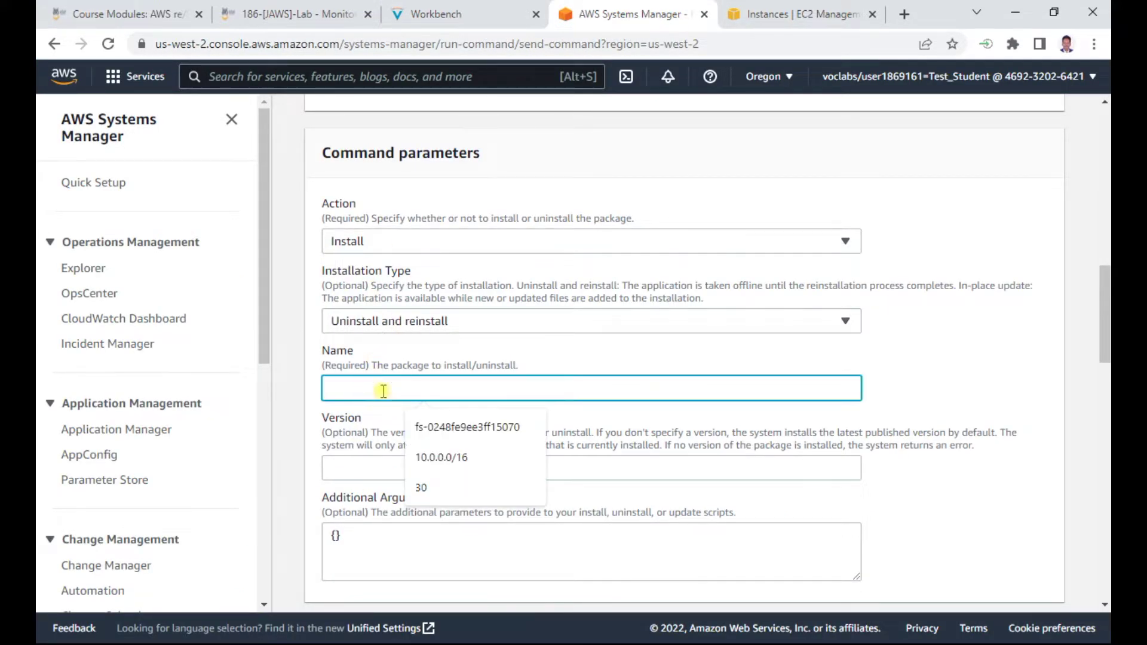
key("ctrl+v")
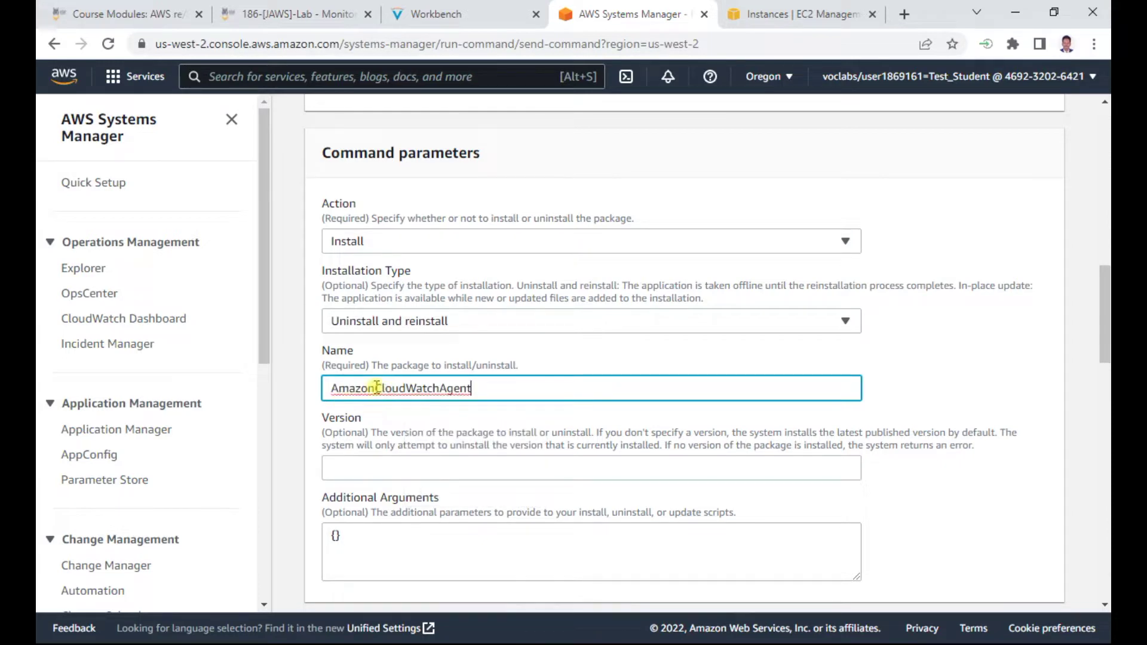
Copy 'latest' from the instructions into the package Version field
left_click(445, 14)
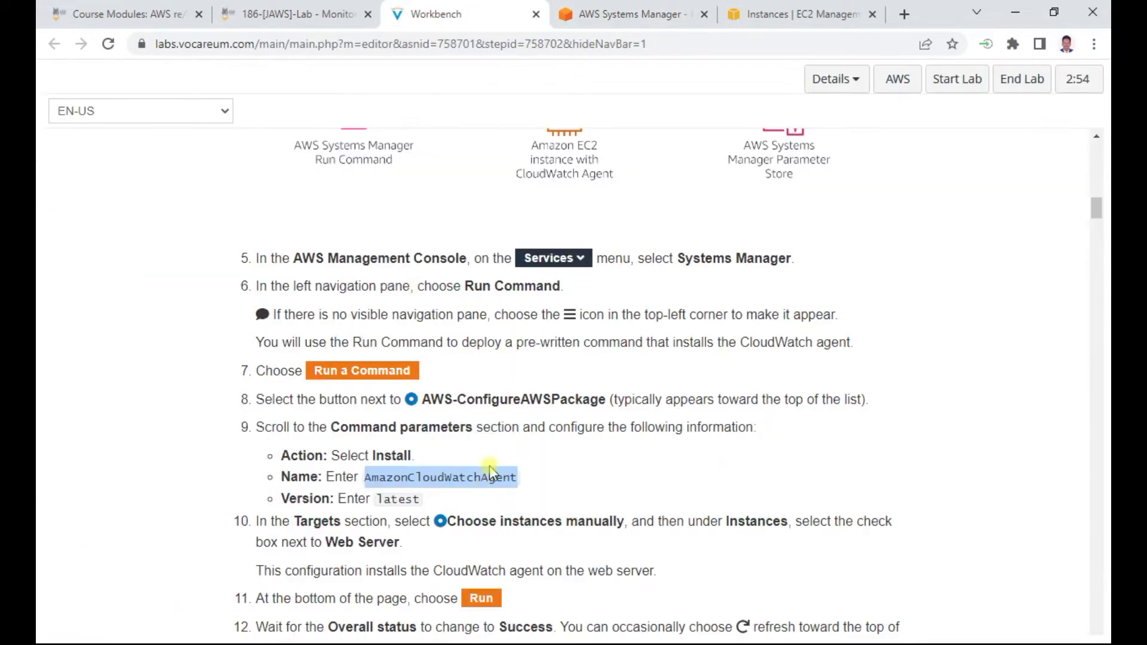
scroll(489, 464, "down", 2)
double_click(401, 413)
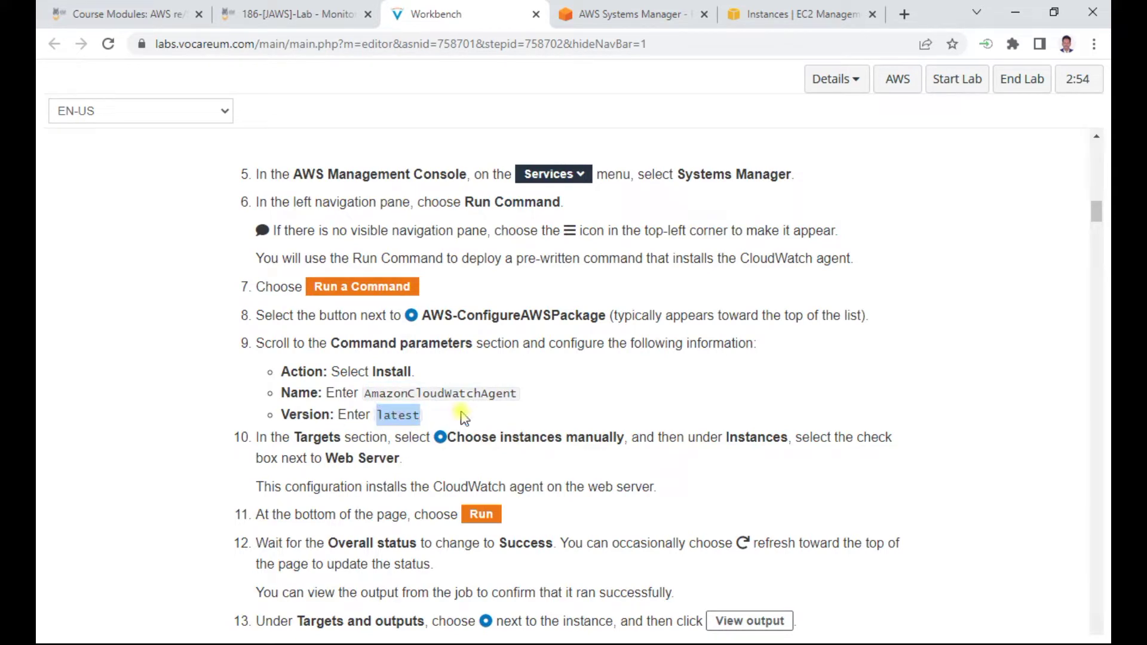
key("ctrl+c")
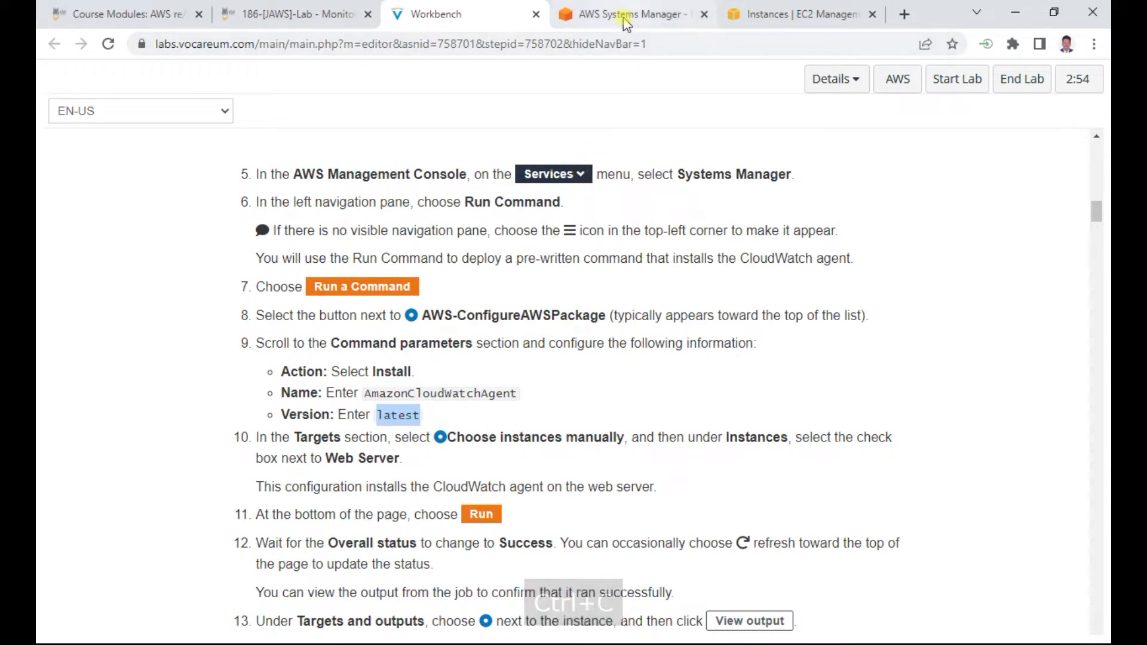
left_click(615, 14)
left_click(351, 460)
key("ctrl+v")
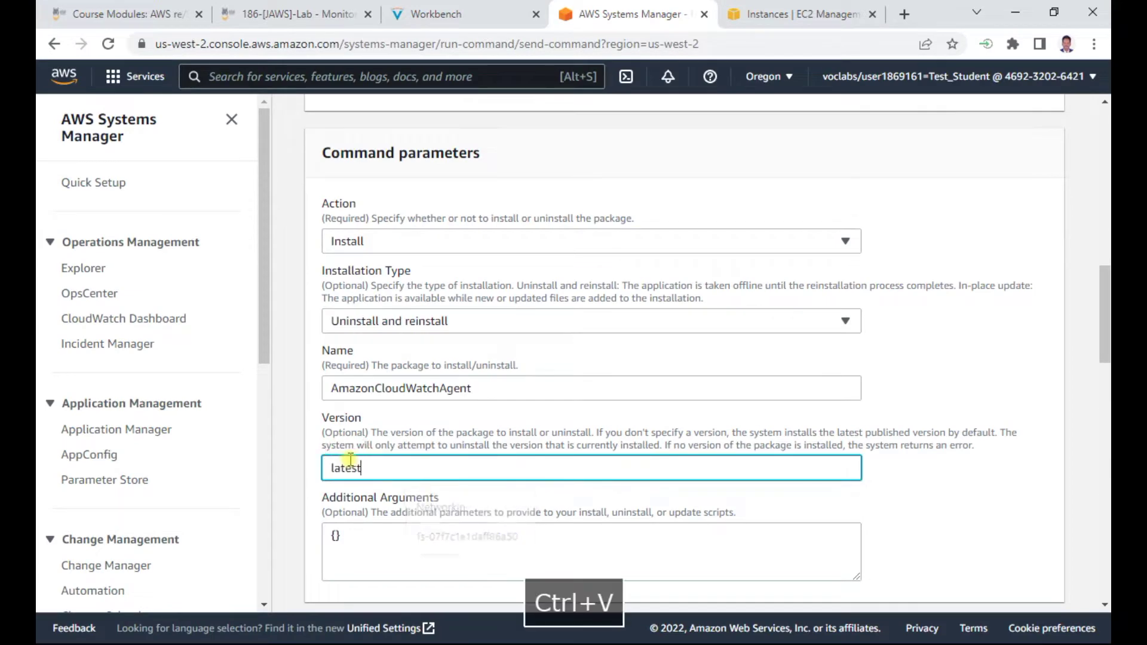
scroll(485, 445, "down", 3)
scroll(485, 445, "down", 3)
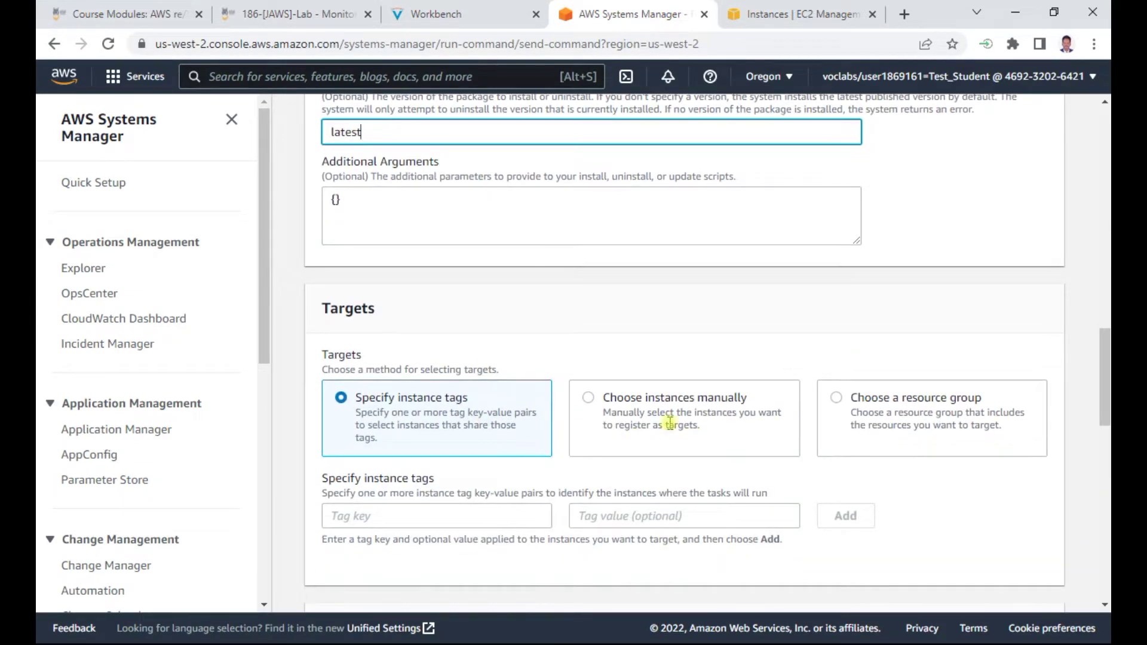
Choose instances manually and target the Web Server instance
left_click(635, 399)
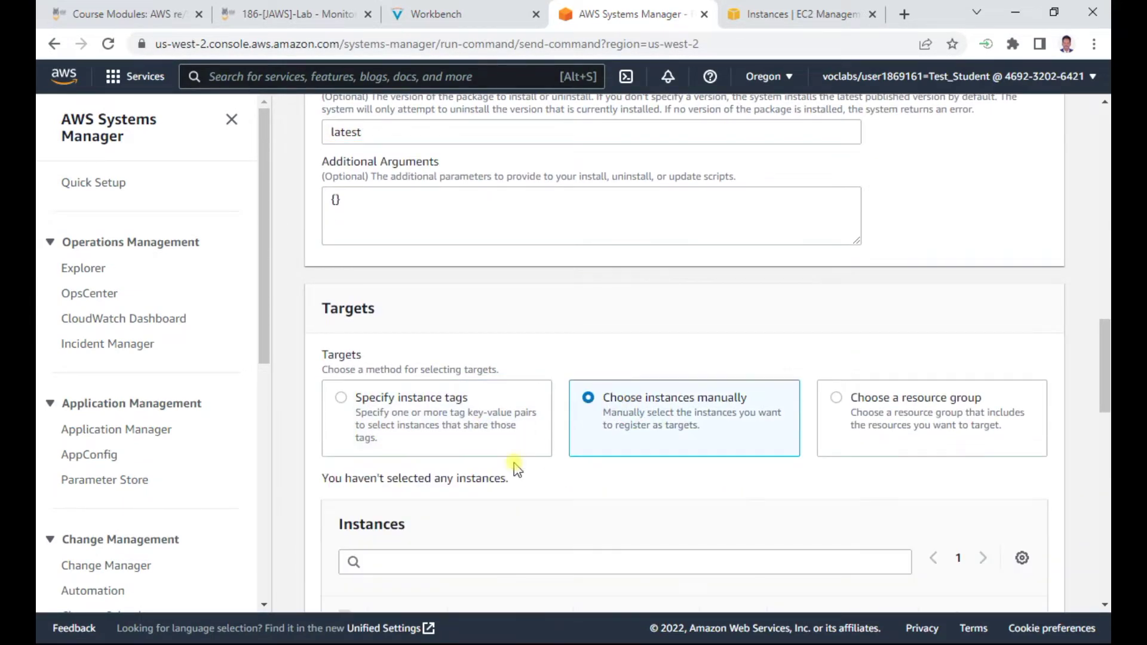
scroll(515, 471, "down", 2)
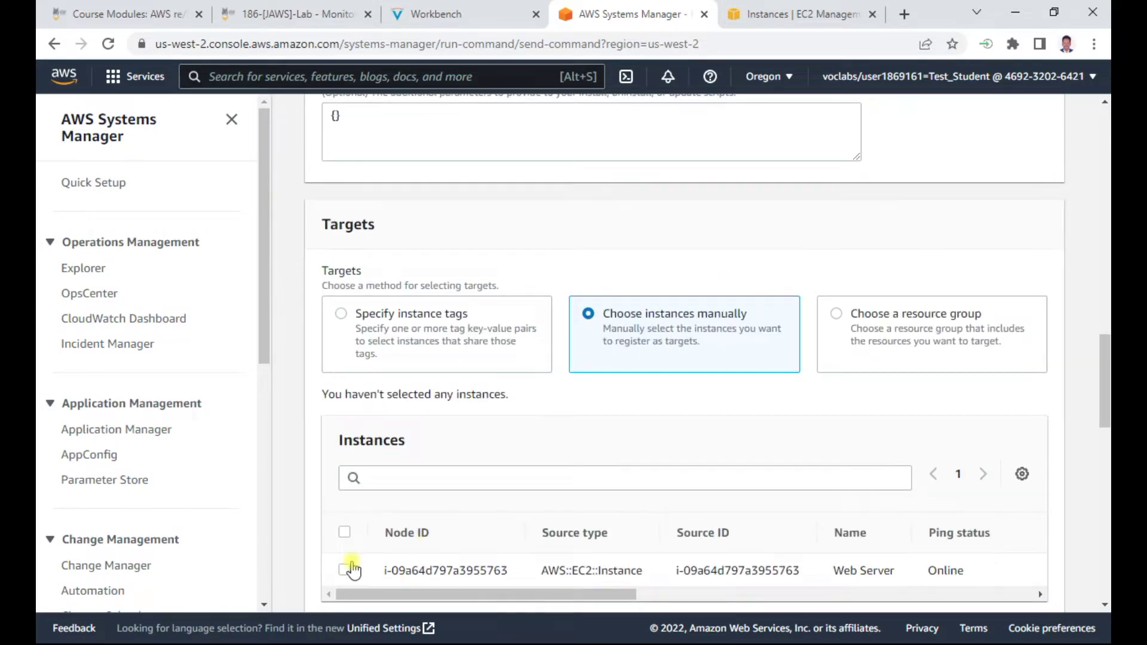
left_click(345, 569)
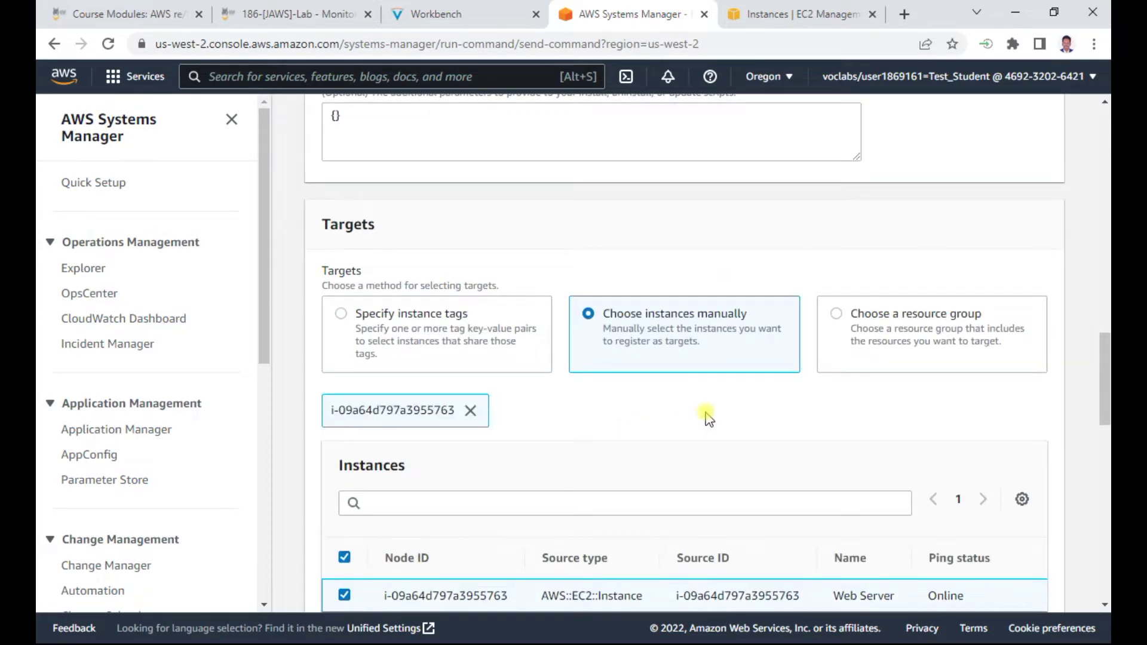
scroll(704, 414, "down", 2)
scroll(901, 460, "down", 5)
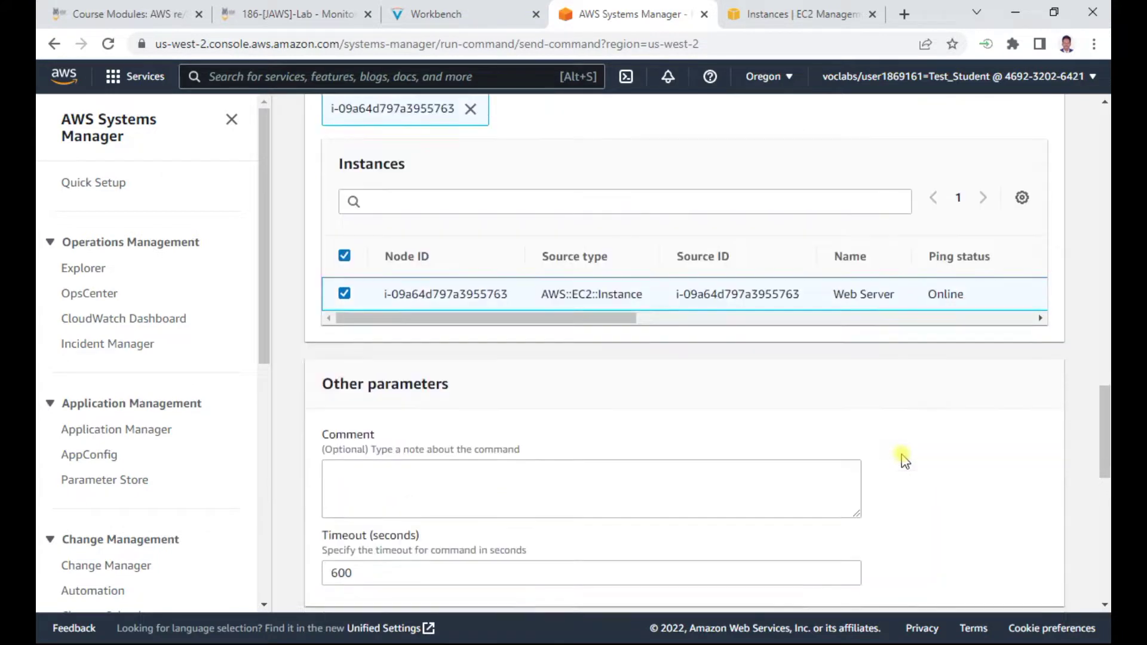
Check the remaining form settings, S3 output and 600-second timeout, against the instructions
left_click(467, 19)
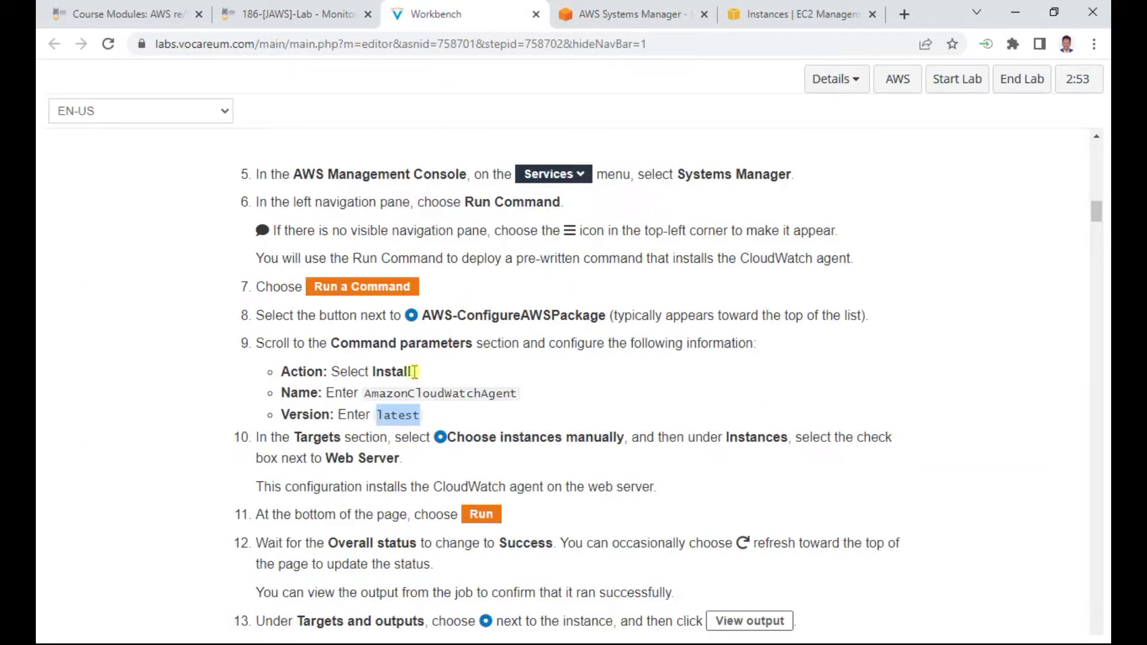
scroll(487, 442, "down", 3)
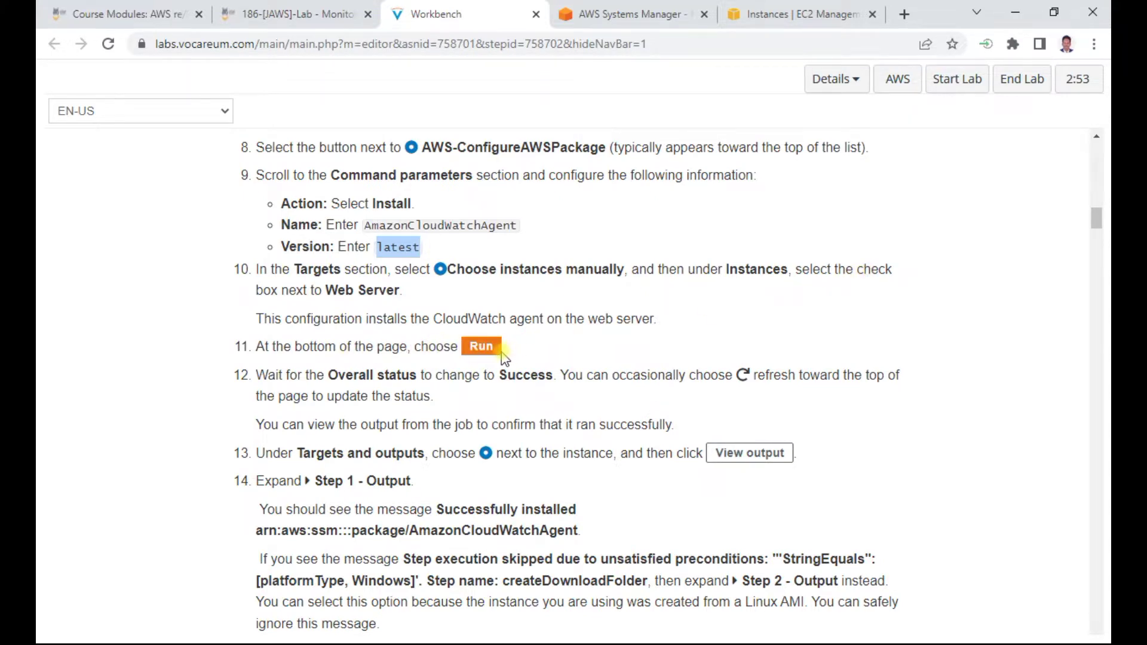
scroll(506, 357, "down", 2)
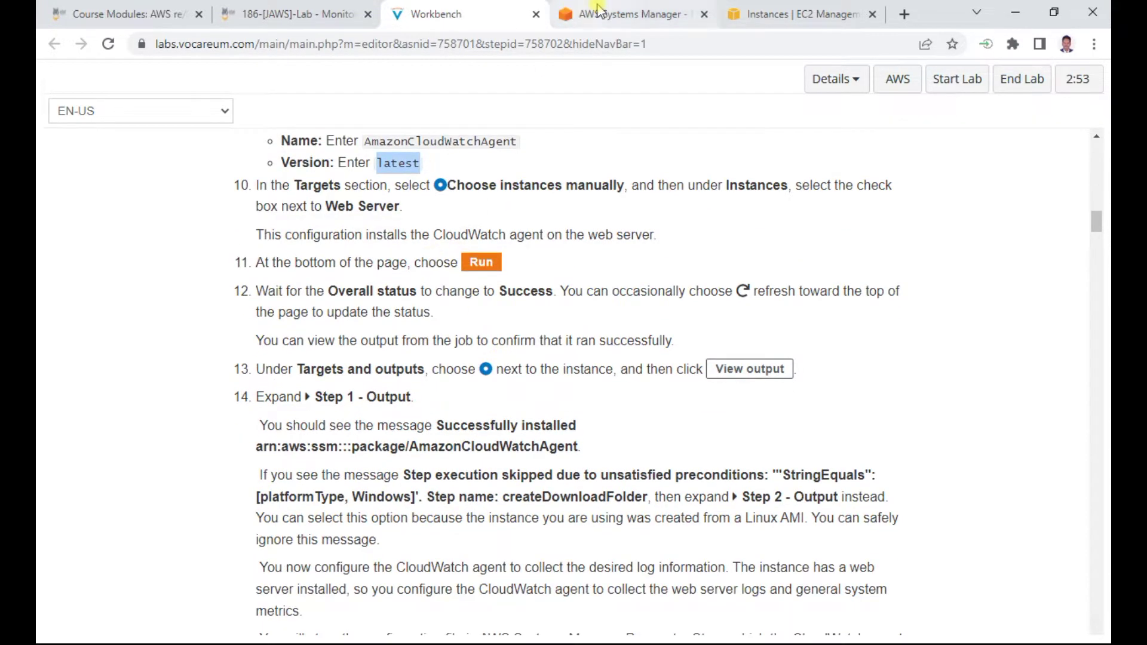
left_click(598, 9)
scroll(691, 460, "down", 4)
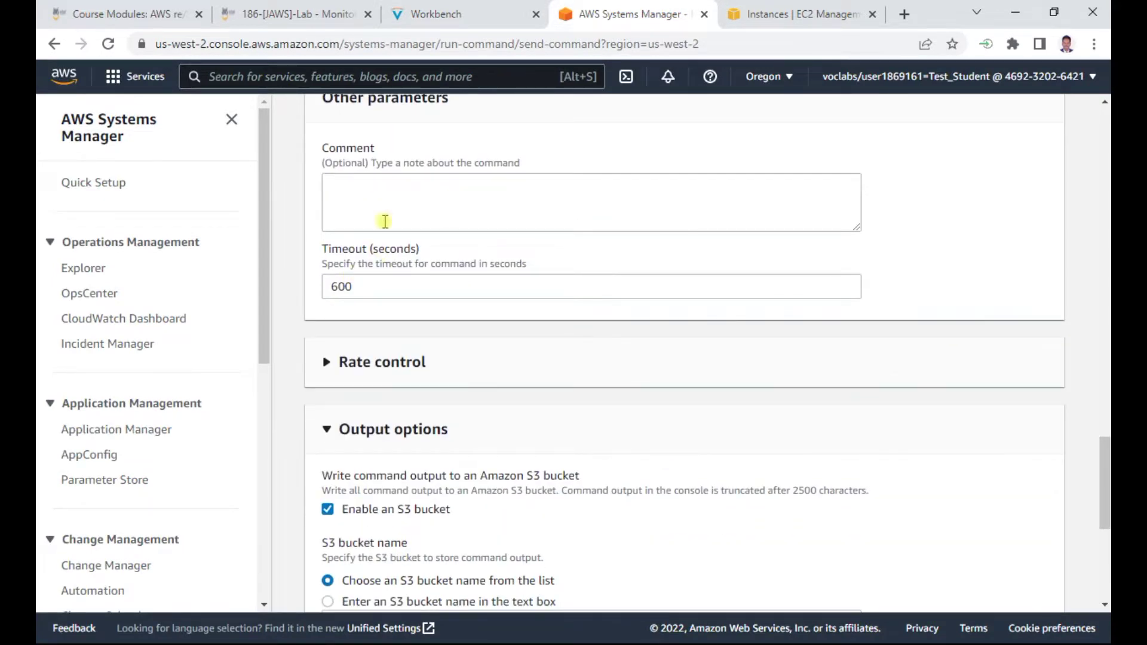
scroll(463, 346, "down", 3)
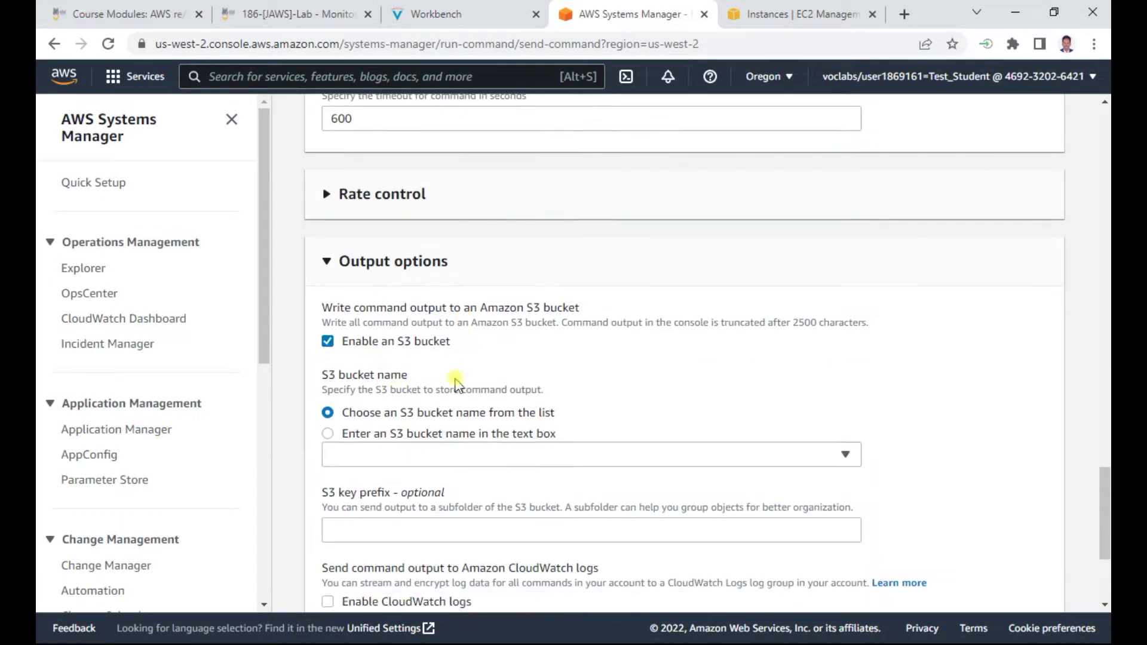
scroll(457, 406, "down", 1)
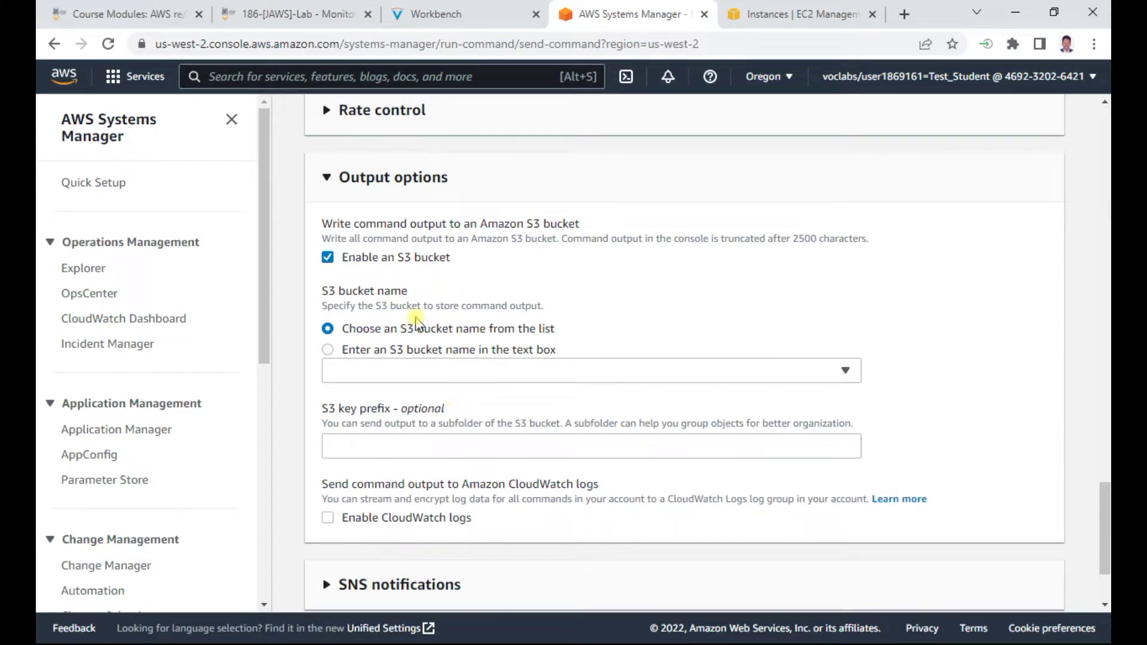
left_click(466, 14)
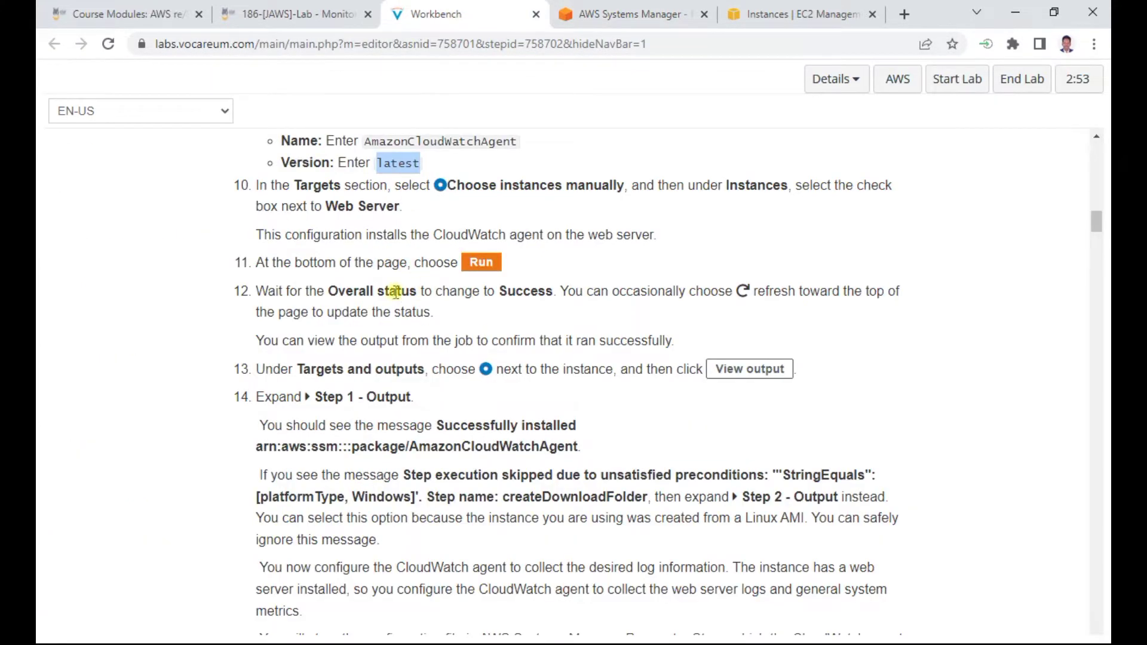
left_click(606, 18)
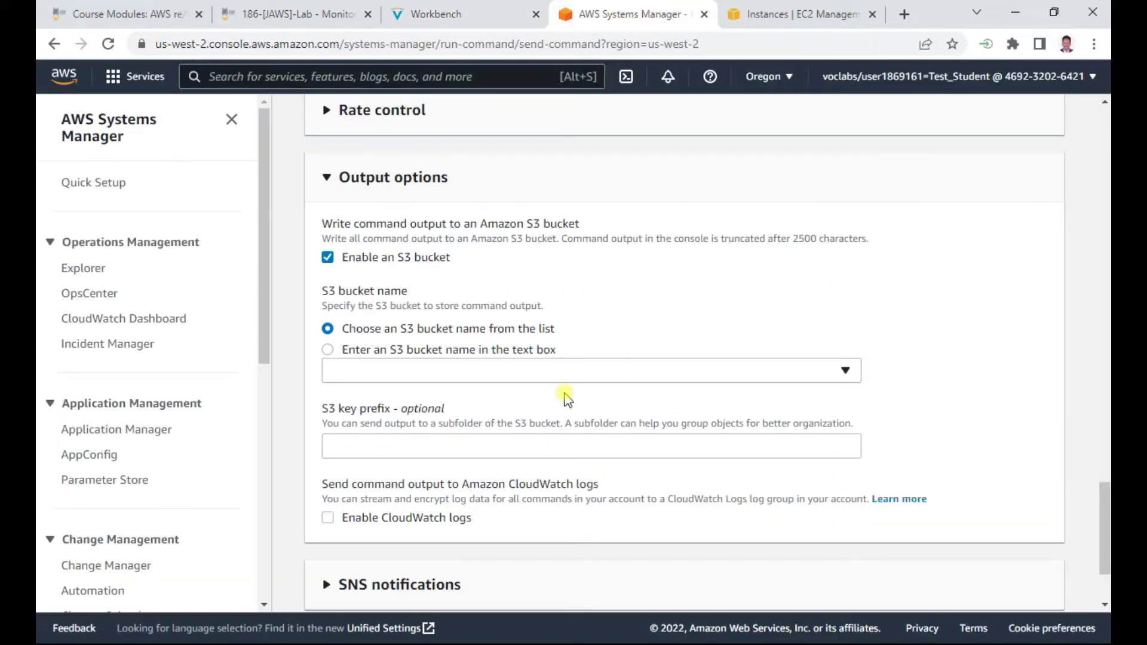
scroll(563, 392, "down", 3)
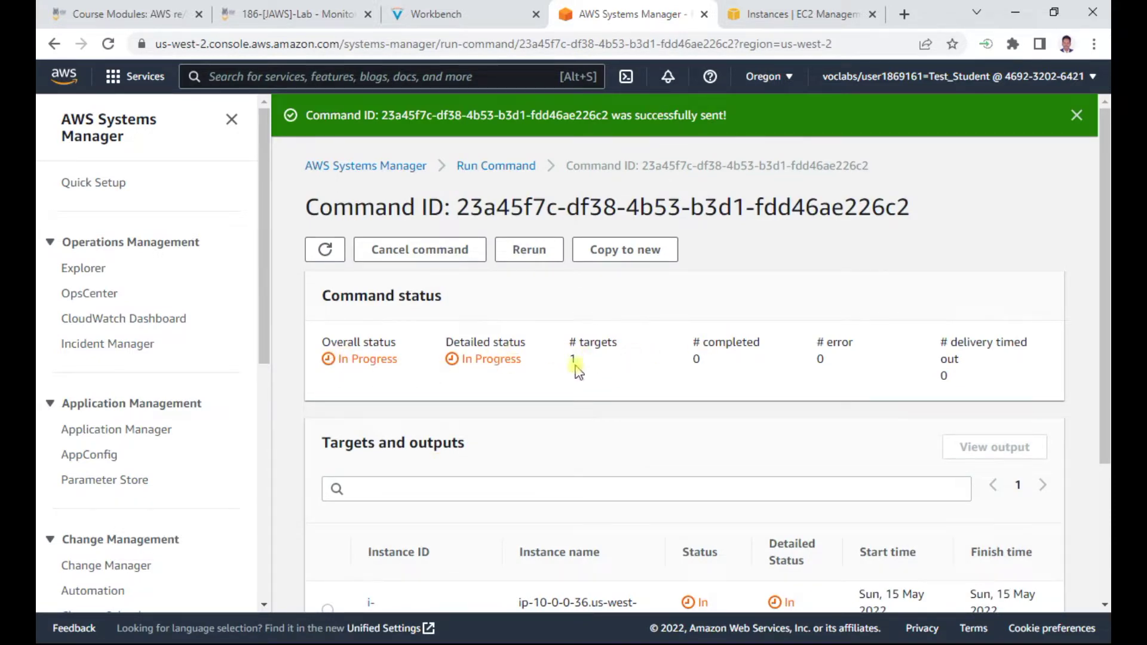
Refresh the command status until it shows Success, then select the Web Server result row
left_click(468, 13)
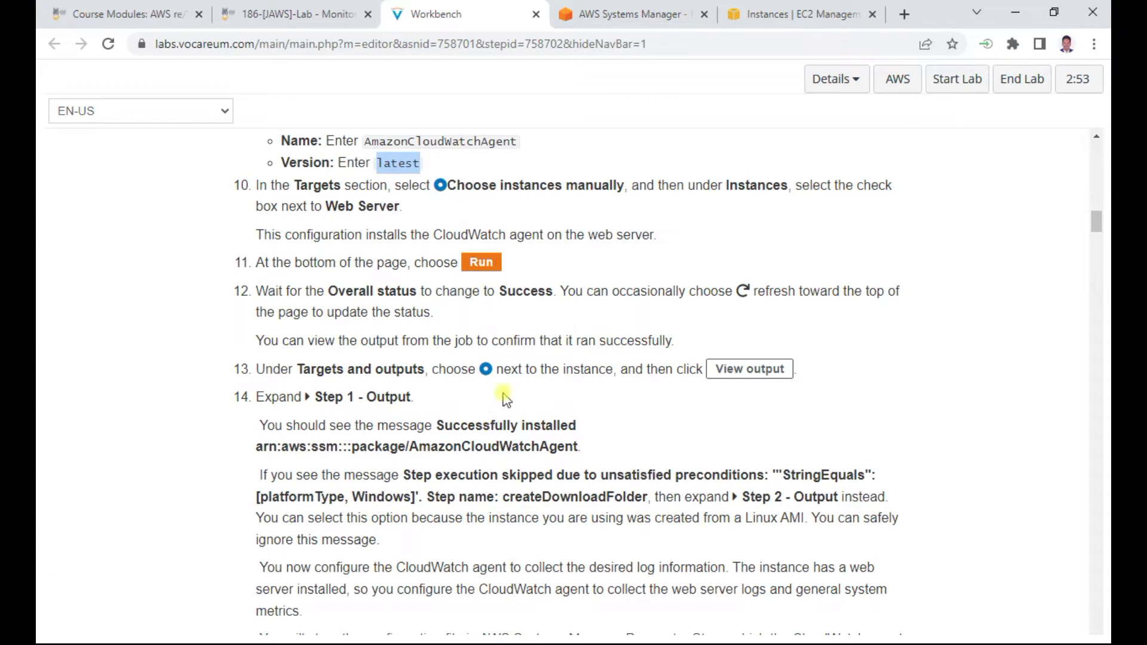
left_click_drag(297, 369, 428, 371)
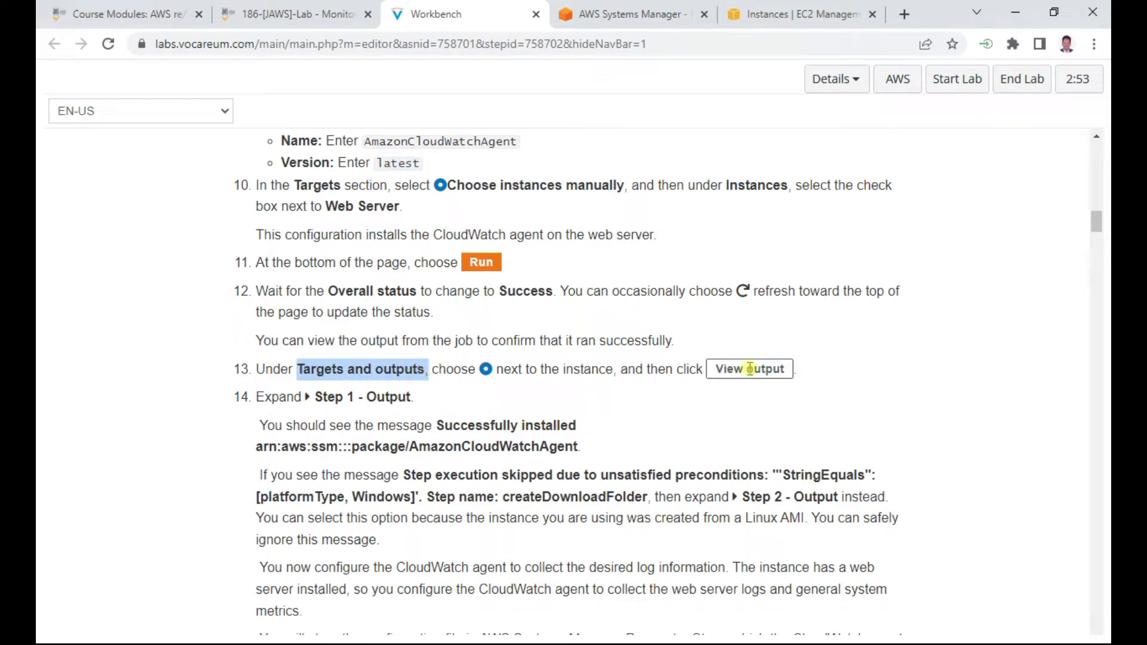
left_click(565, 17)
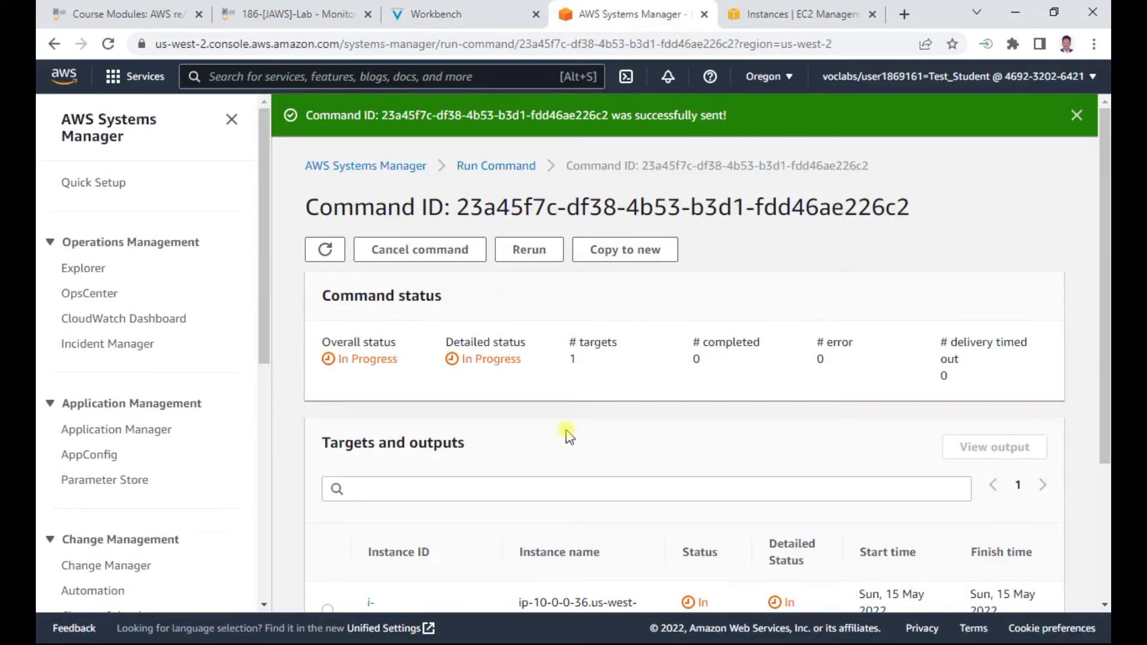
scroll(567, 436, "down", 3)
scroll(568, 436, "up", 1)
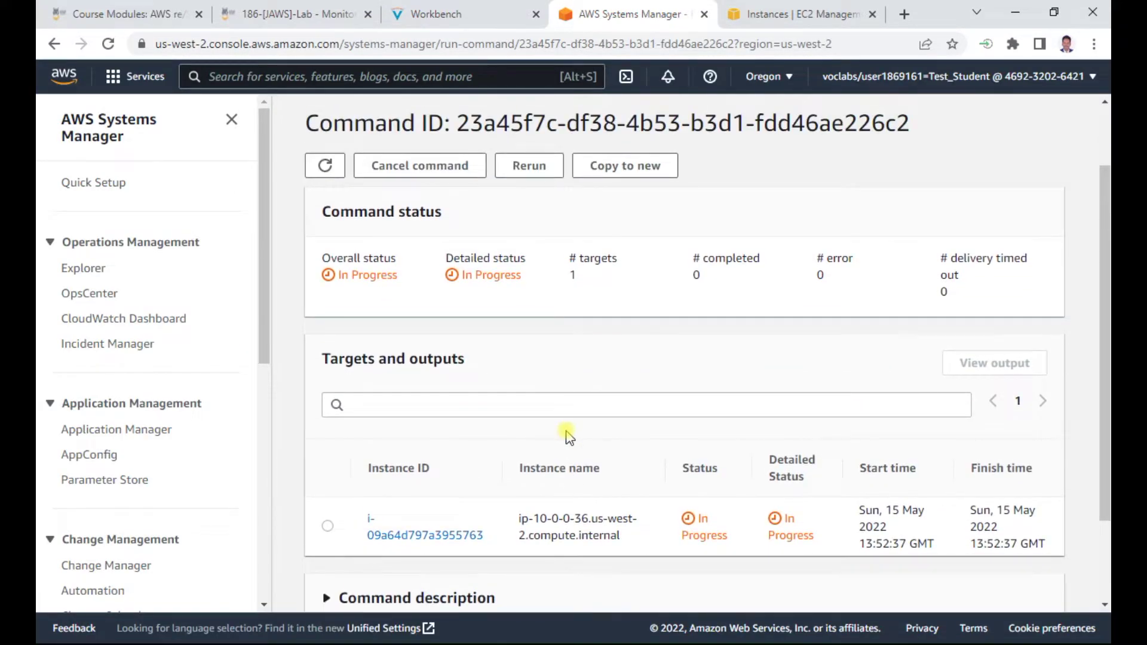
left_click(1024, 628)
left_click(325, 165)
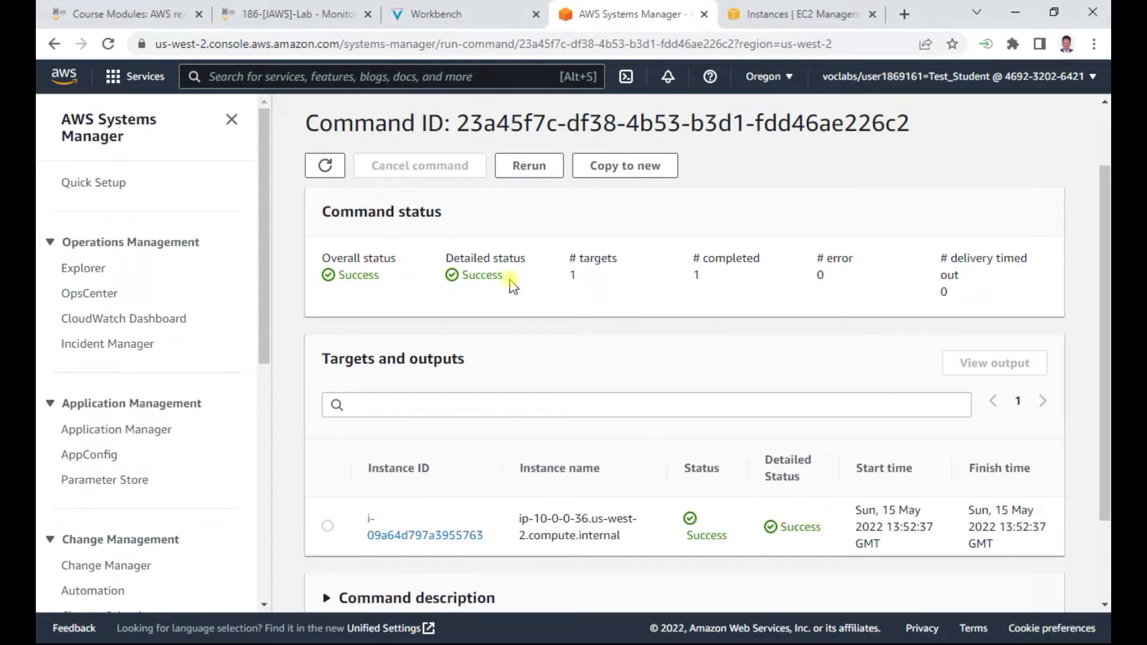
left_click(328, 527)
Open the instance's command output and review the Step 1 output, including its skipped-step message
left_click(489, 16)
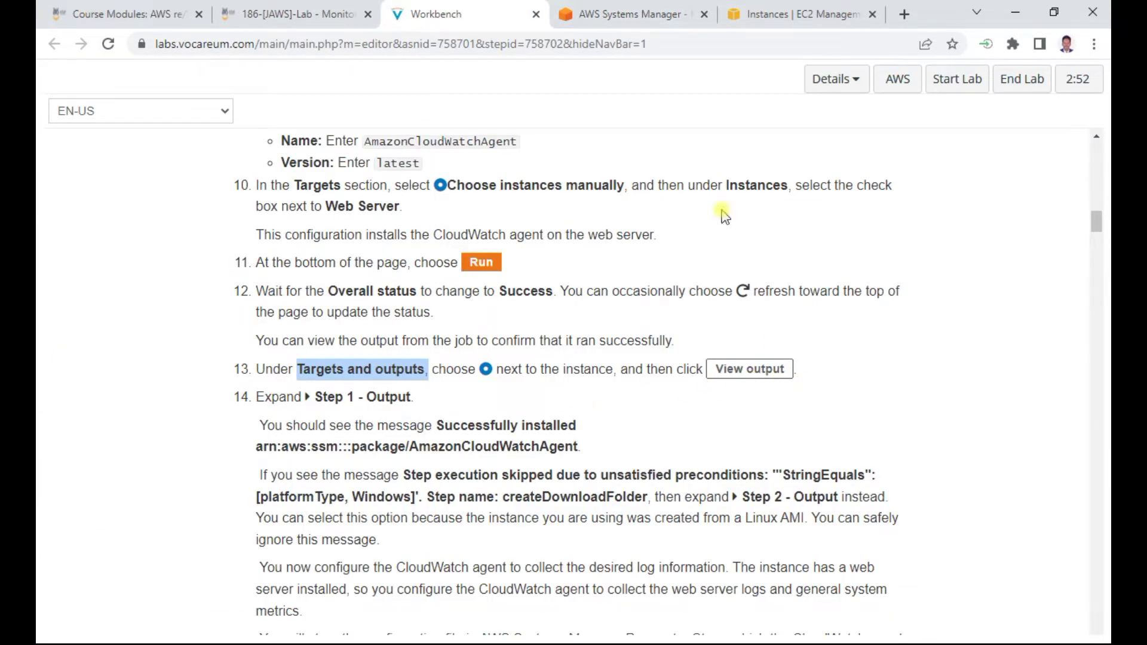
left_click(647, 15)
scroll(669, 401, "down", 2)
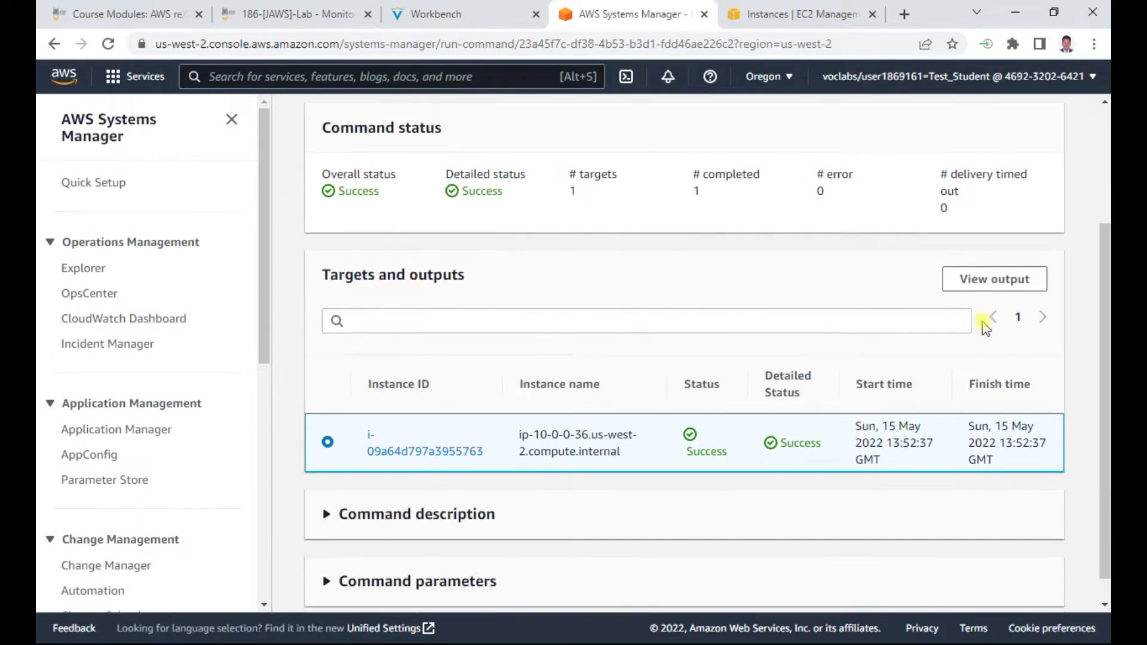
left_click(993, 279)
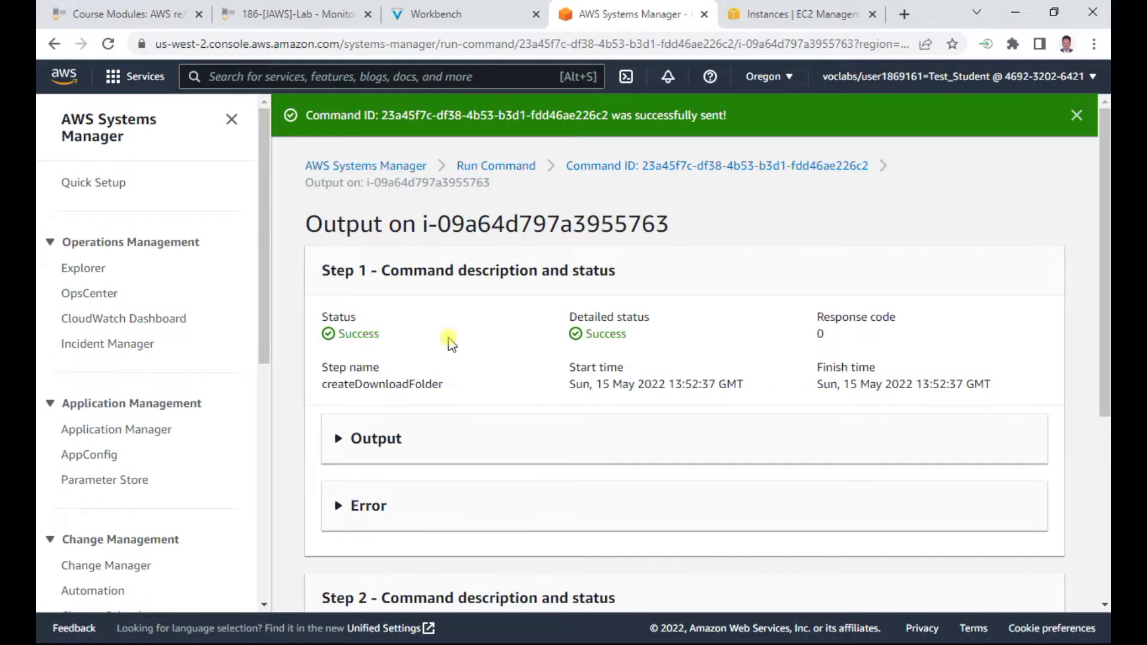
scroll(418, 356, "down", 1)
left_click(378, 359)
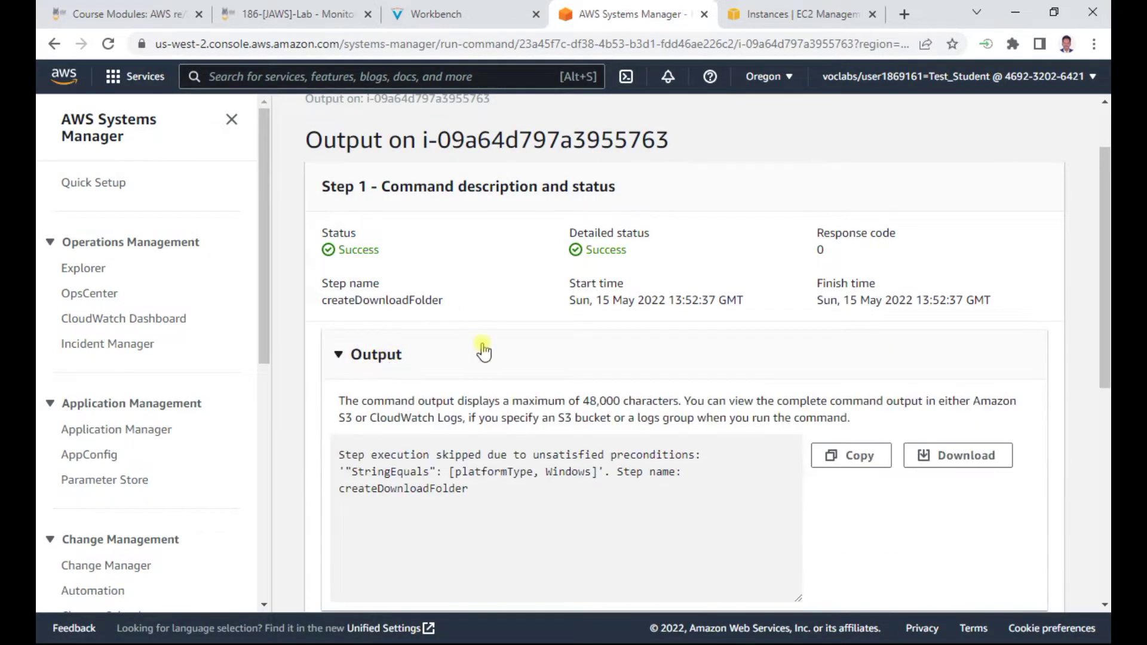
scroll(483, 350, "down", 2)
left_click_drag(400, 318, 788, 321)
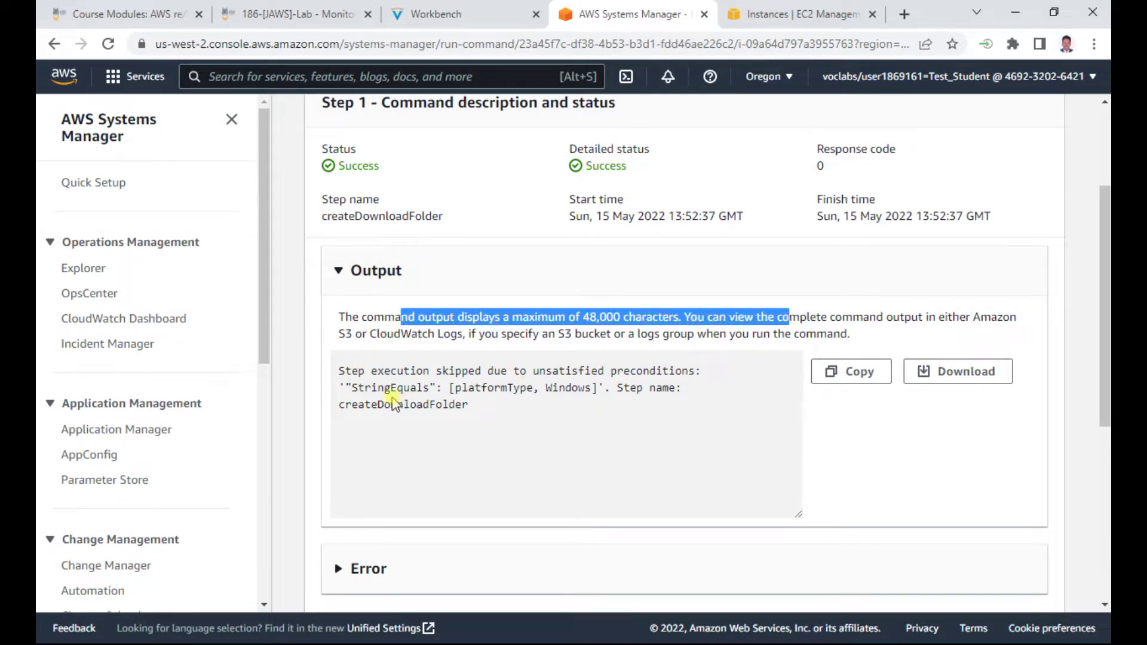
left_click_drag(386, 372, 715, 375)
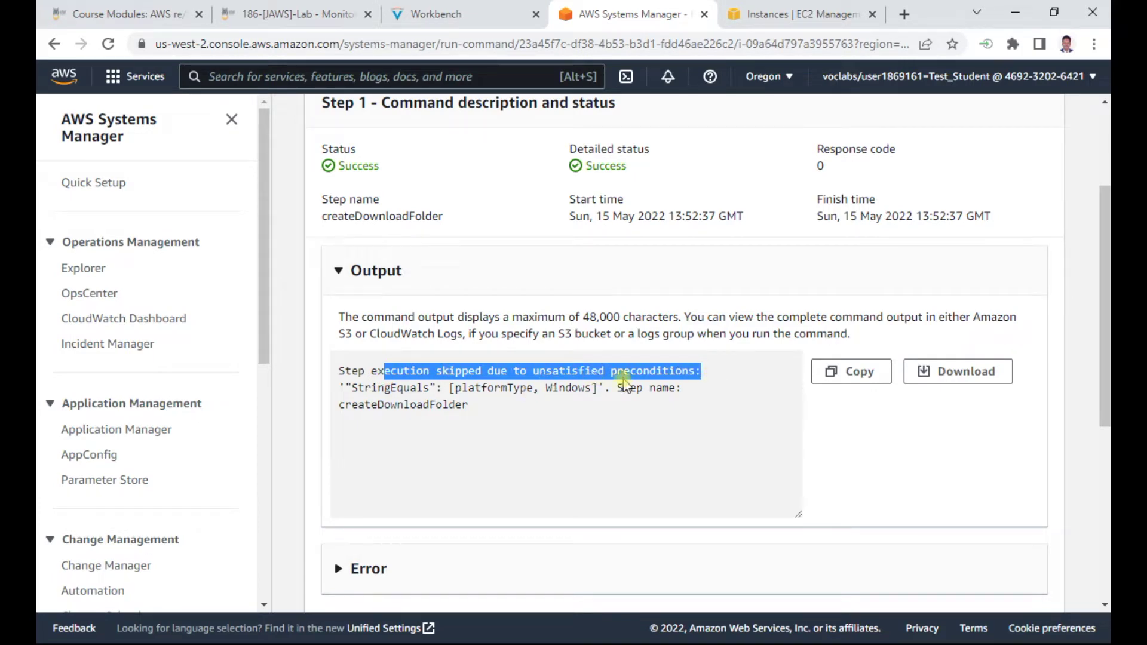
Expand the Step 2 output and find the successfully installed AmazonCloudWatchAgent 1.247350.0b251780 message
scroll(549, 422, "down", 4)
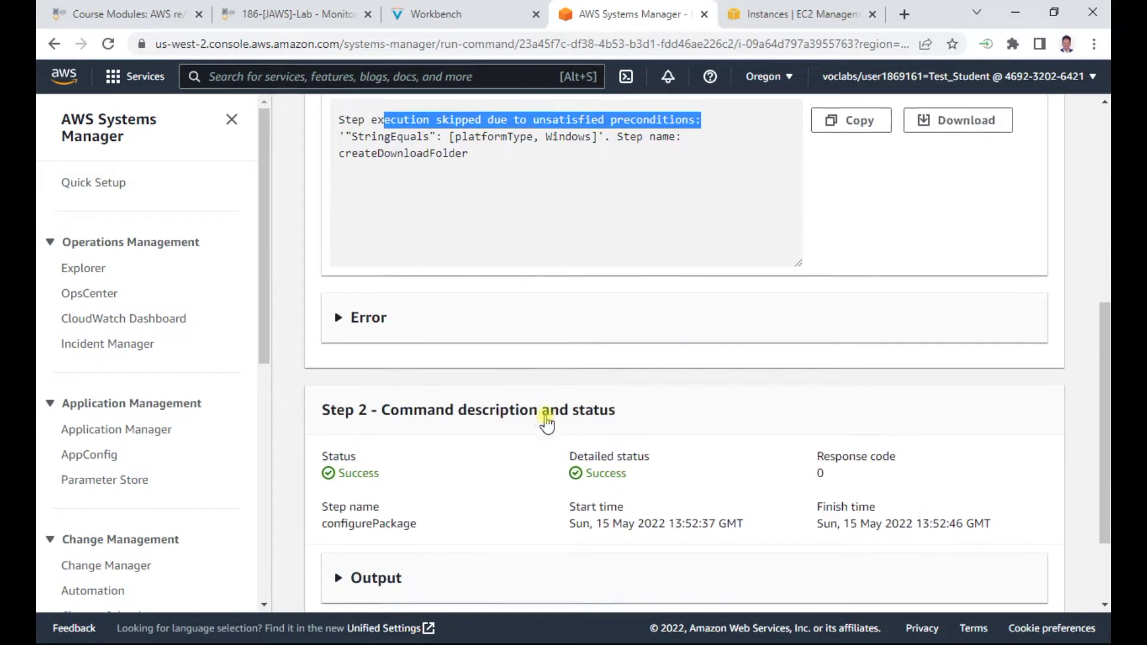
scroll(469, 408, "down", 1)
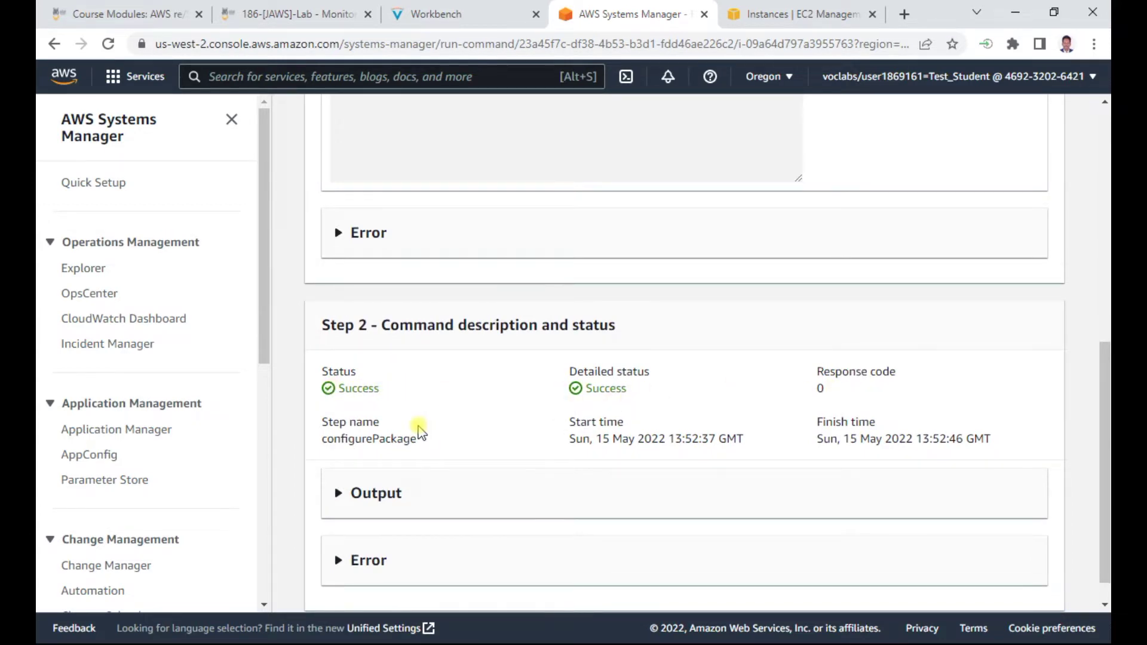
scroll(422, 431, "down", 1)
left_click(384, 464)
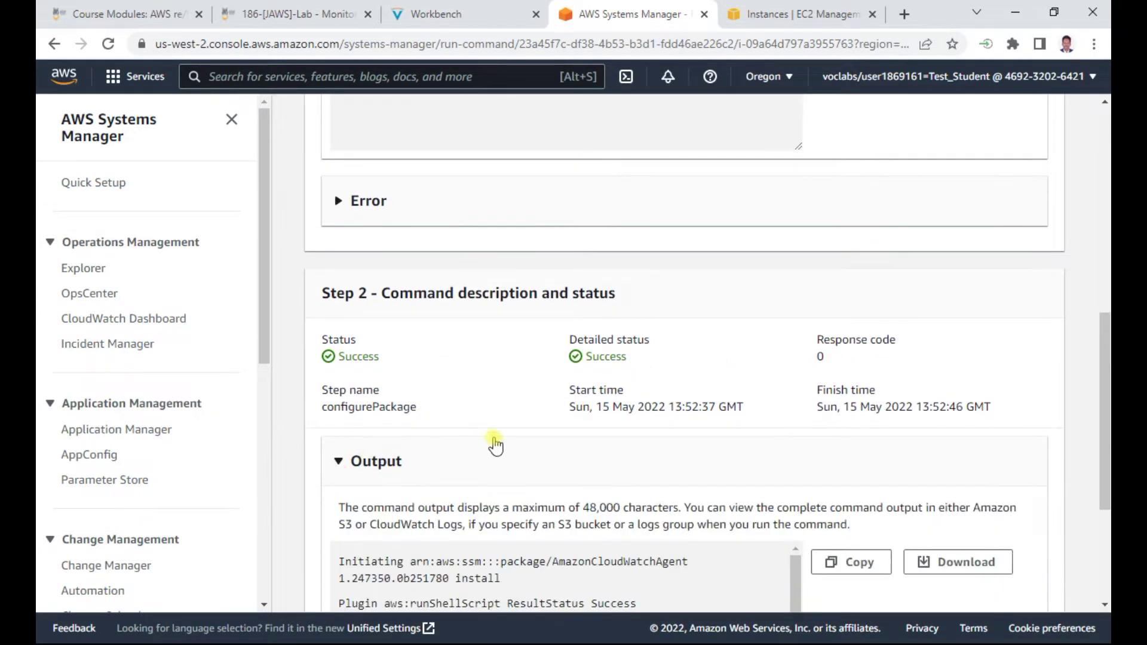
scroll(494, 437, "down", 3)
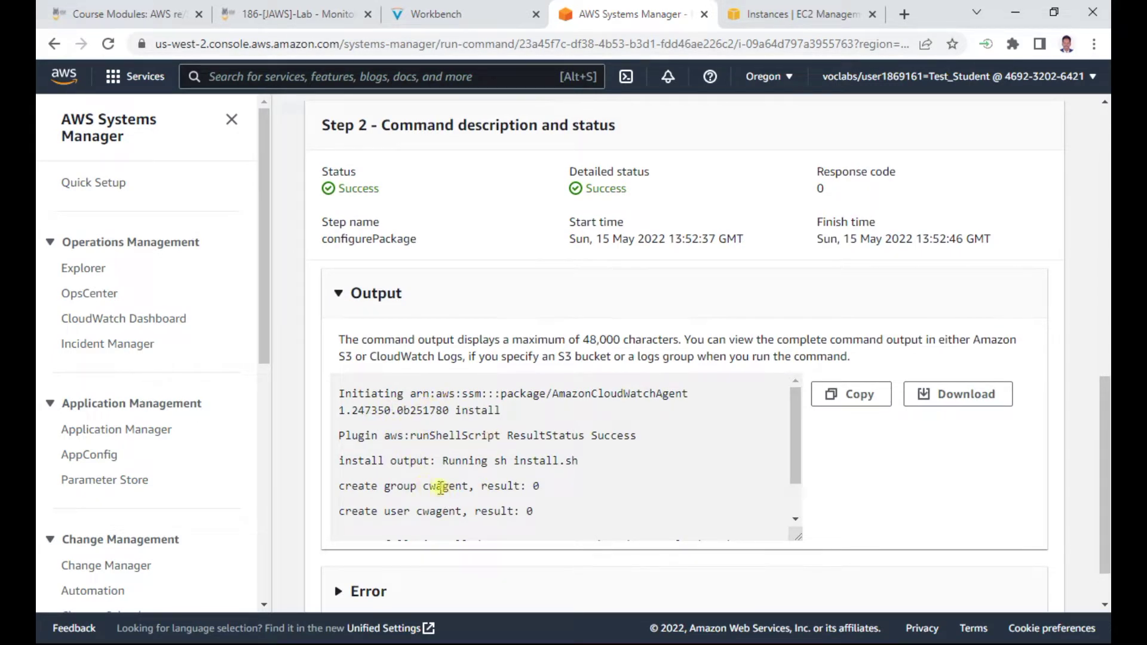
scroll(472, 484, "down", 1)
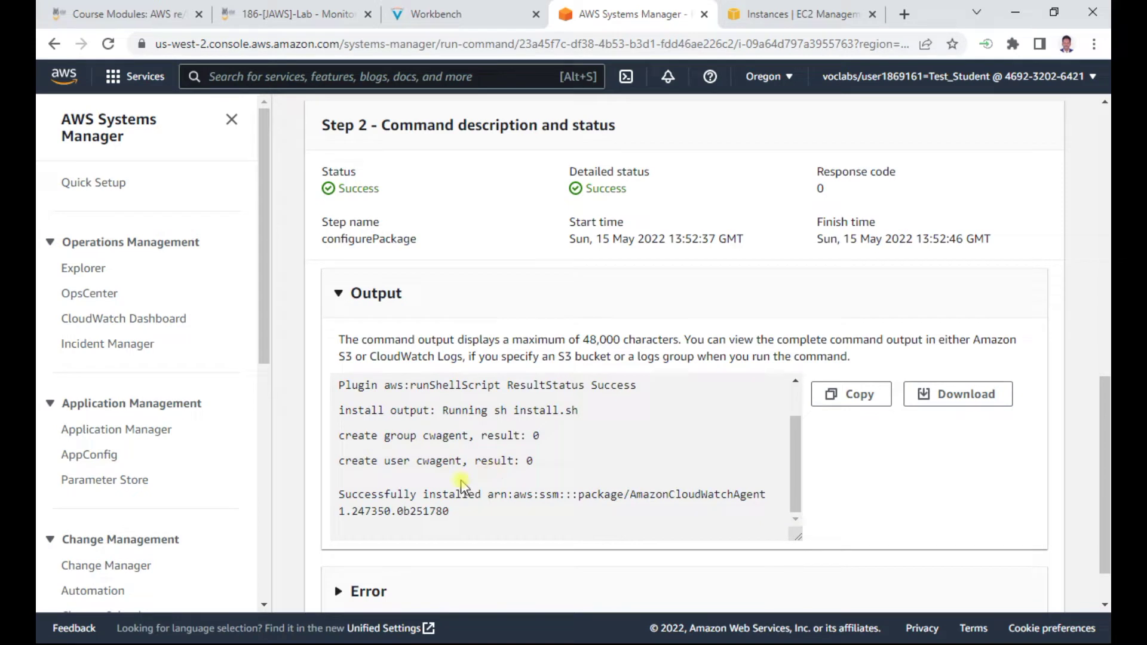
left_click_drag(505, 494, 769, 497)
double_click(517, 494)
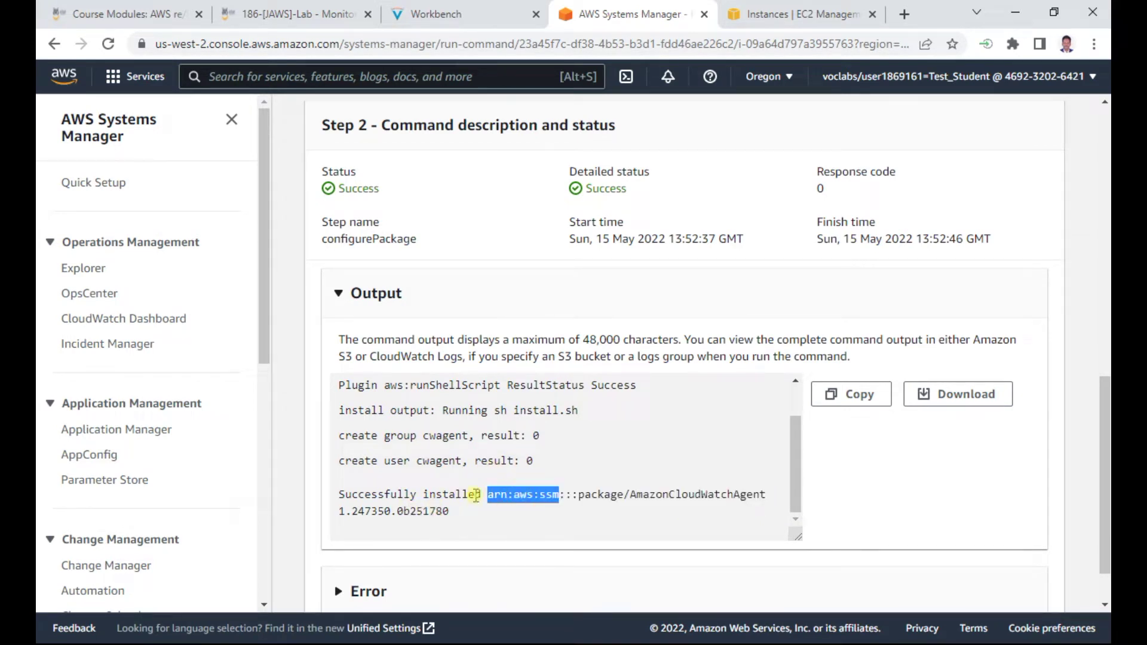
left_click(572, 500)
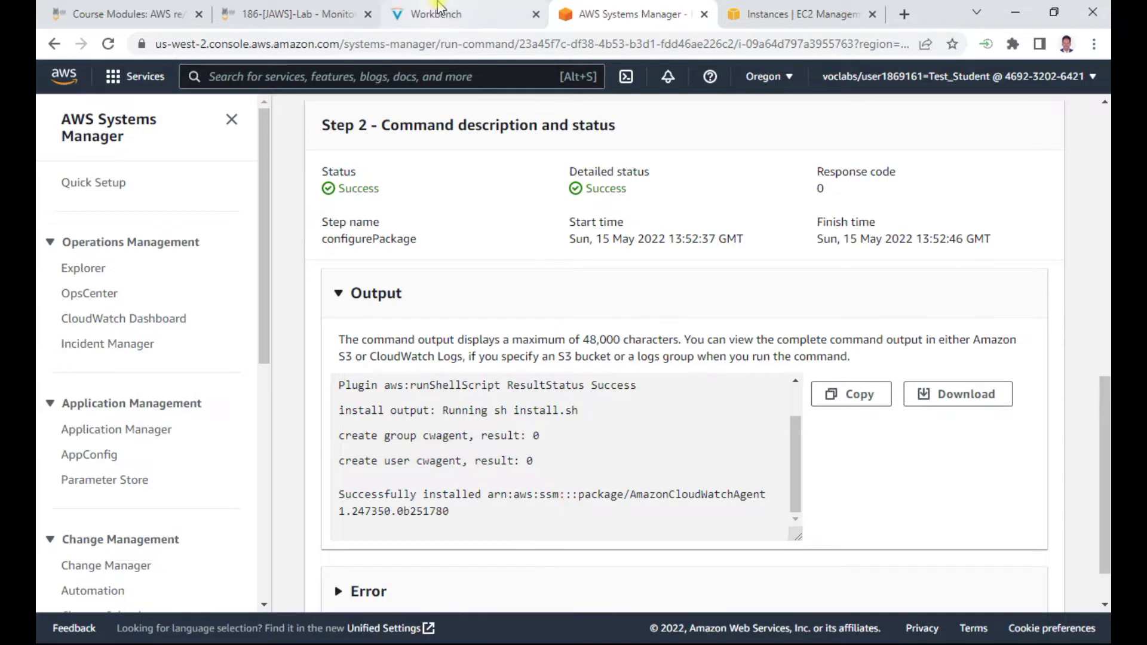
Read through lab steps 15–16 in the Workbench instructions
left_click(428, 14)
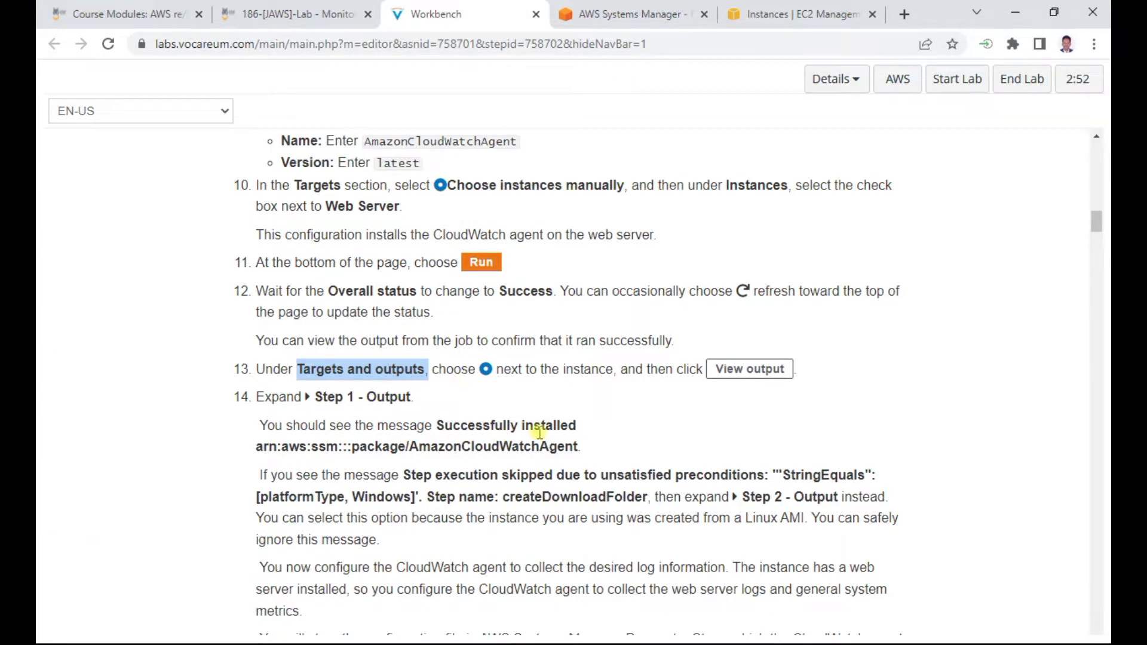
scroll(538, 432, "down", 2)
scroll(476, 376, "down", 2)
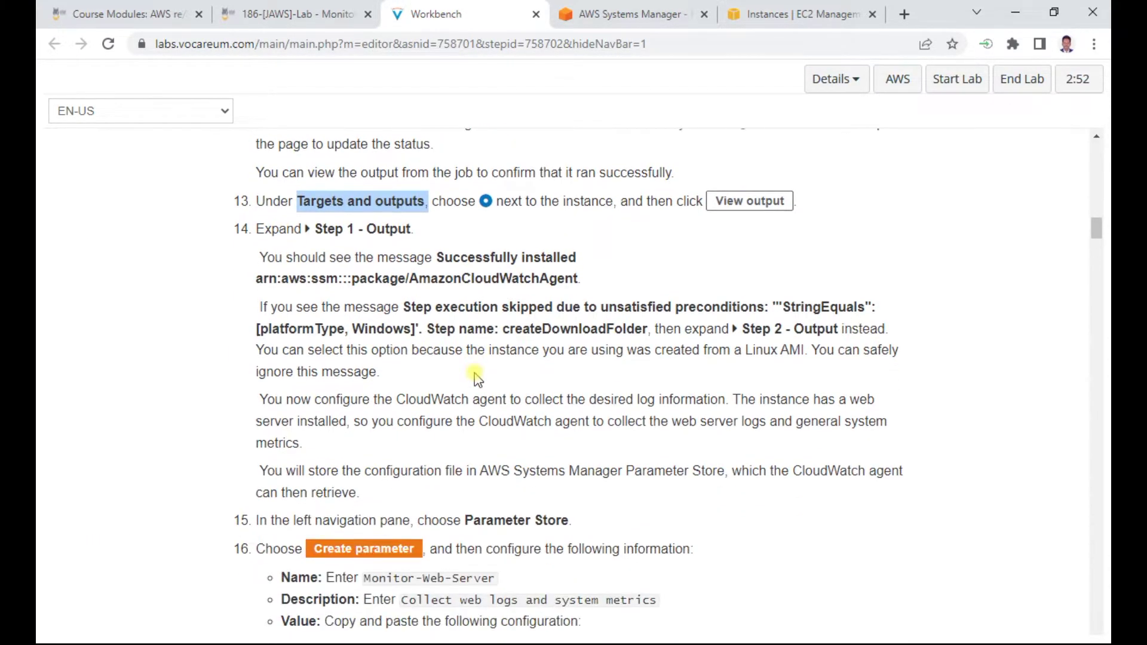
scroll(476, 376, "down", 2)
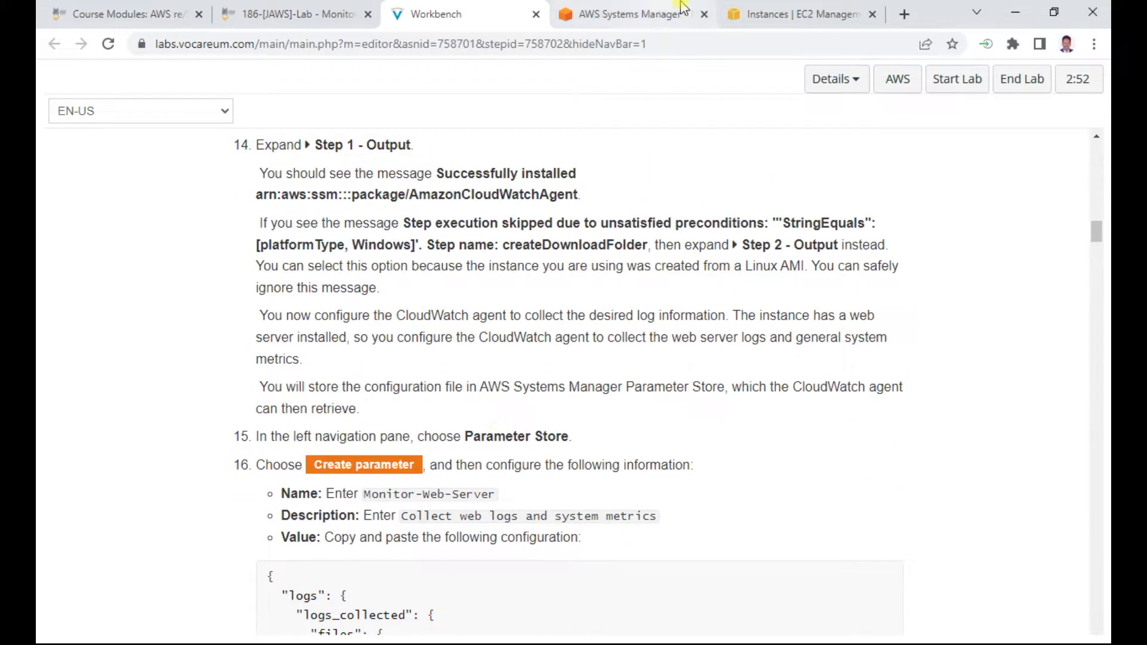
Open Parameter Store from the Systems Manager left navigation pane
left_click(631, 14)
scroll(149, 394, "down", 6)
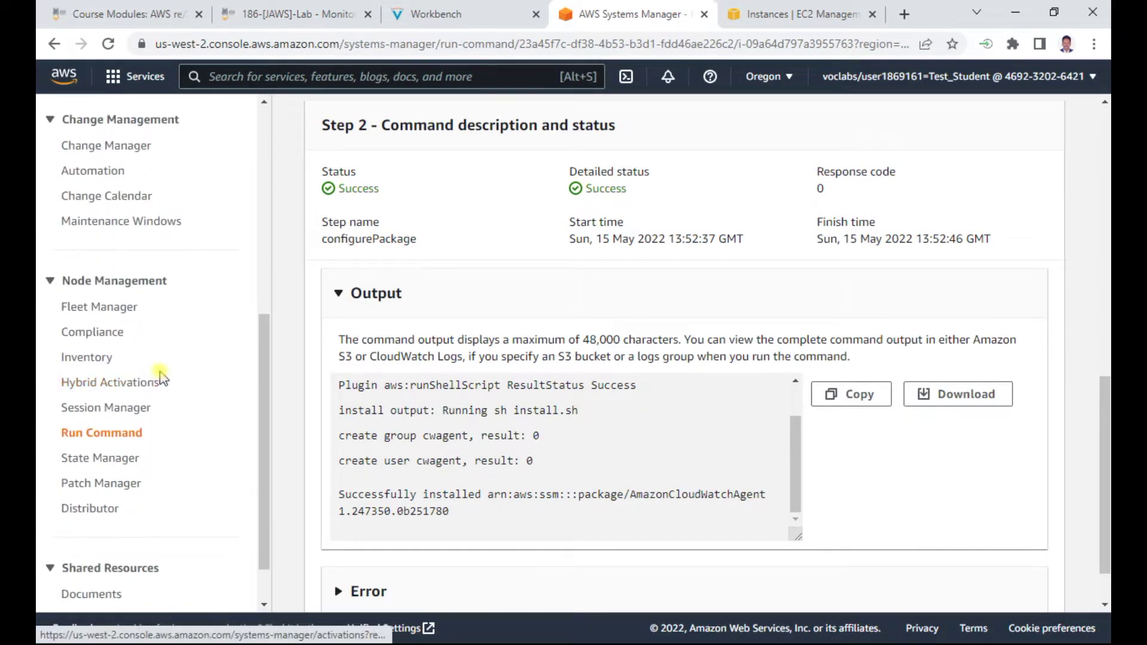
scroll(191, 418, "up", 5)
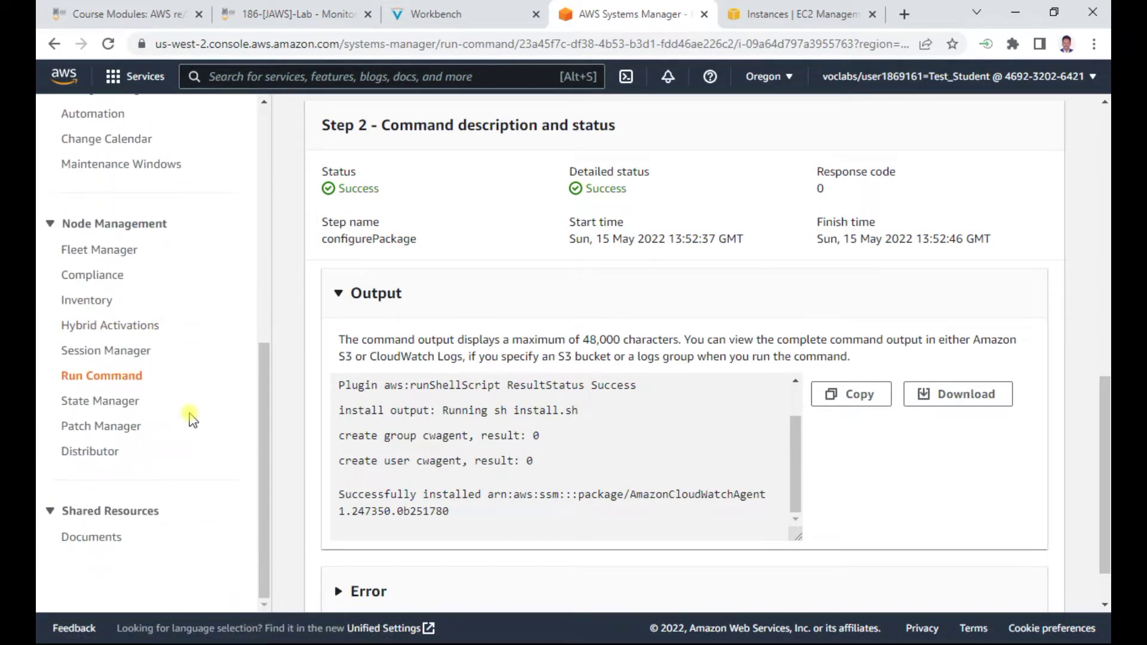
scroll(192, 418, "up", 3)
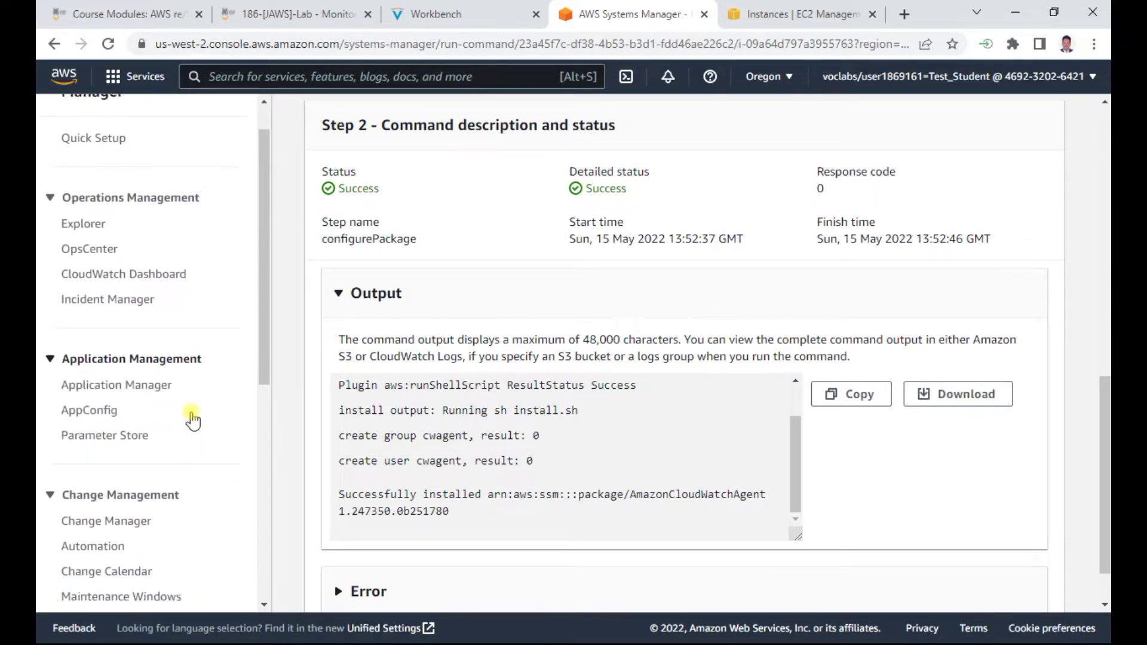
left_click(130, 483)
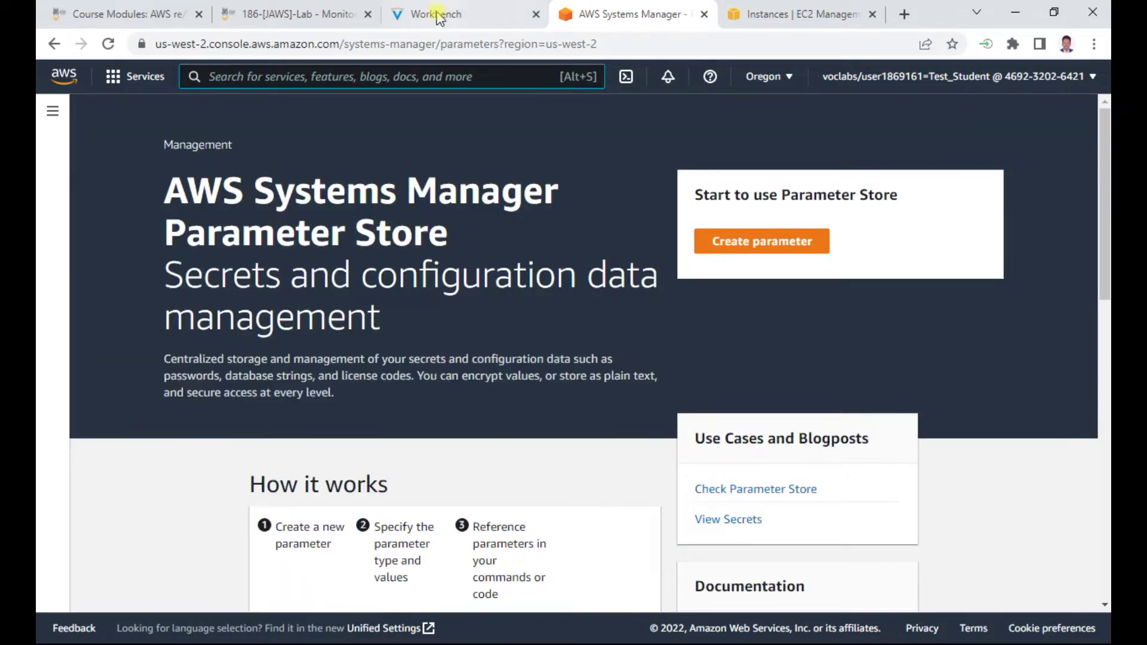
Start a new parameter and paste Monitor-Web-Server, copied from the lab, as its Name
left_click(438, 15)
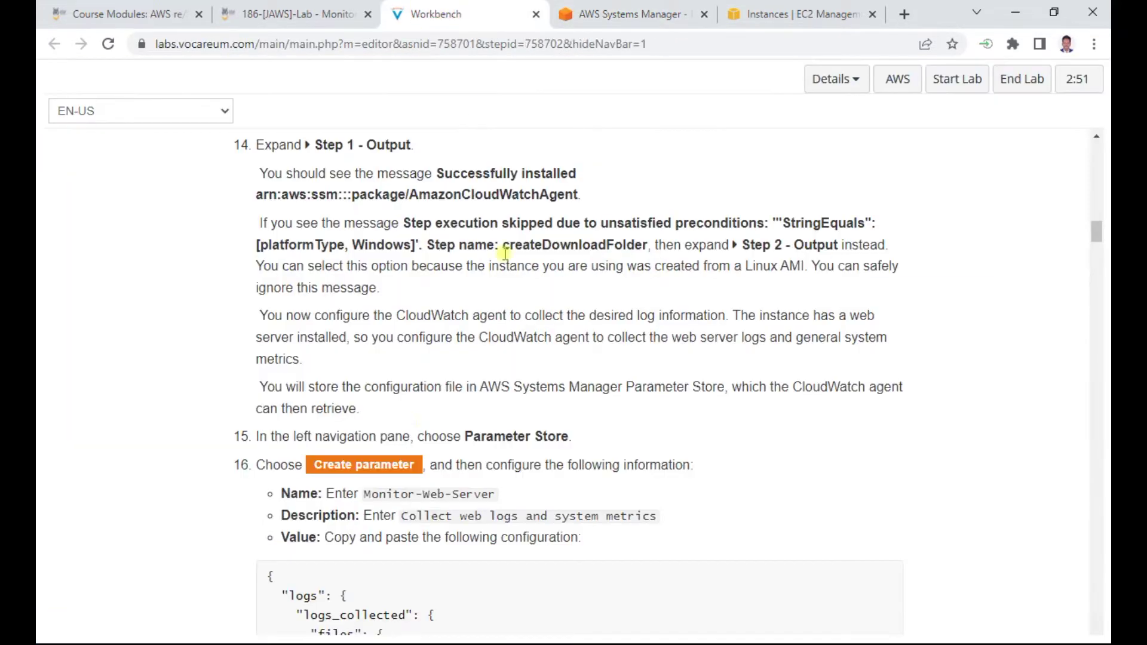
scroll(419, 544, "down", 4)
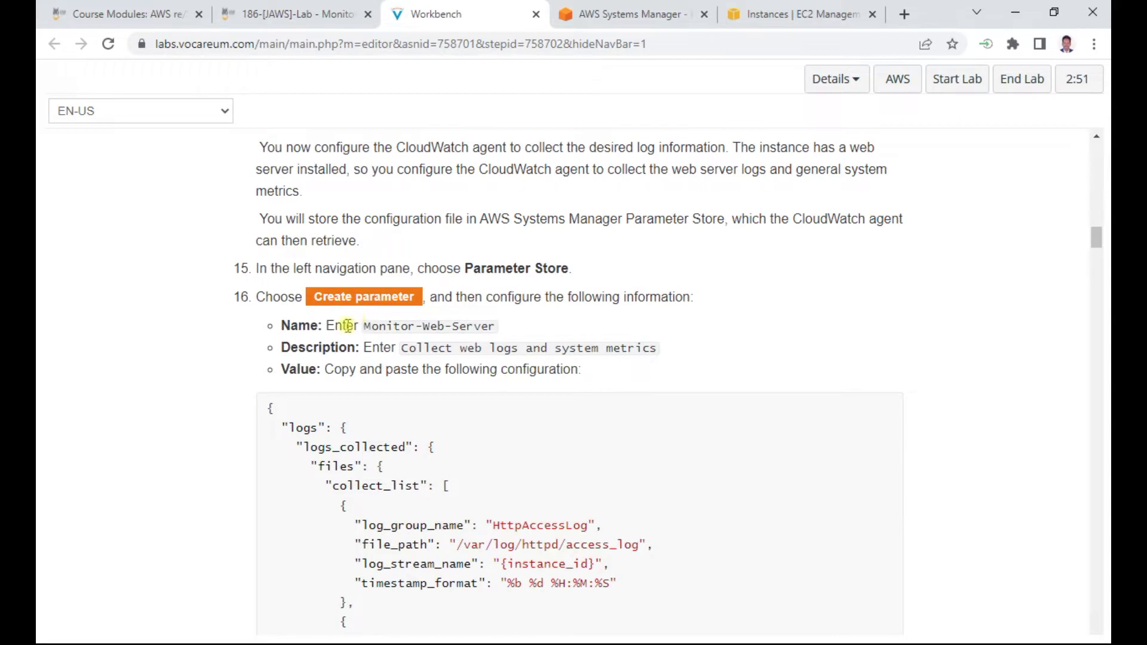
left_click_drag(363, 326, 507, 333)
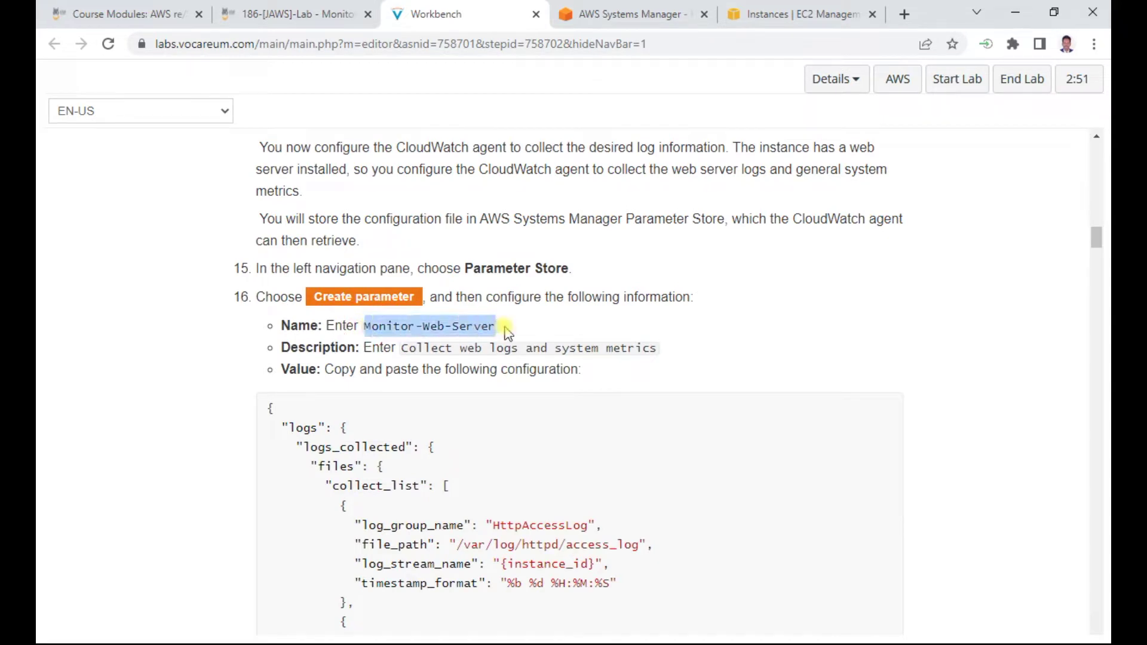
key("ctrl+c")
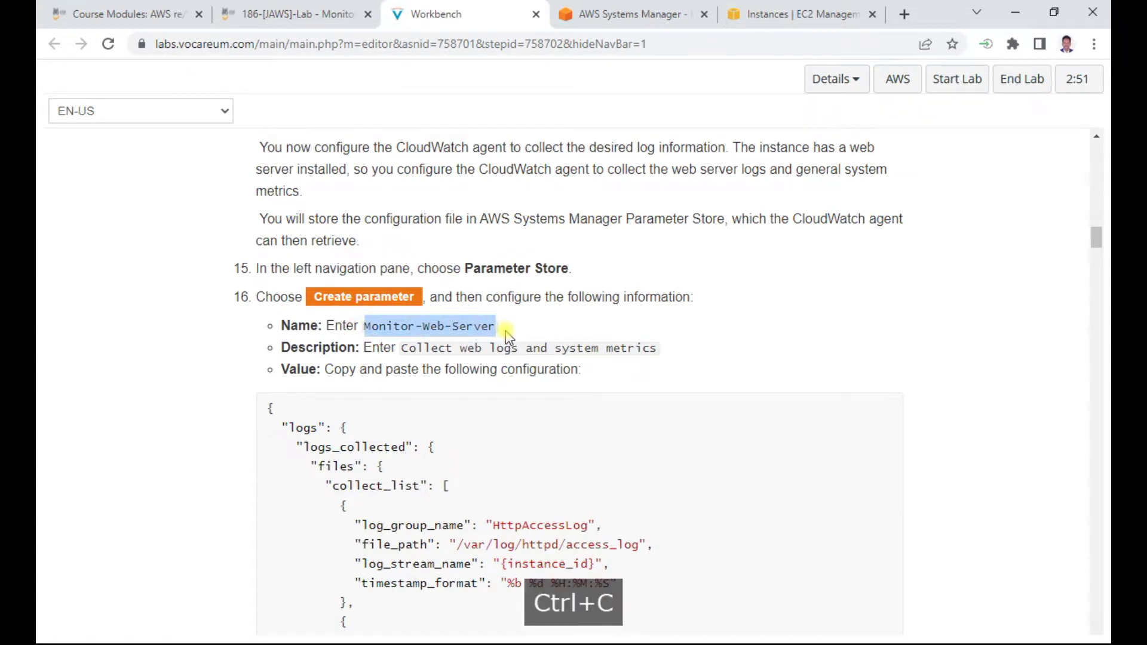
left_click(643, 14)
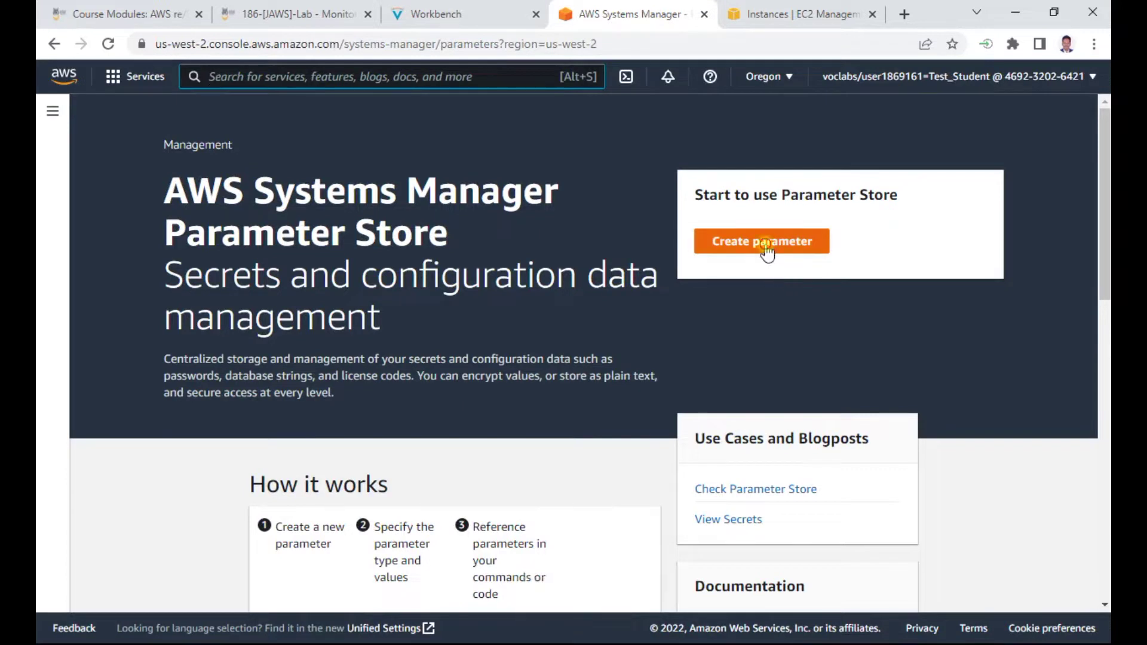
left_click(766, 245)
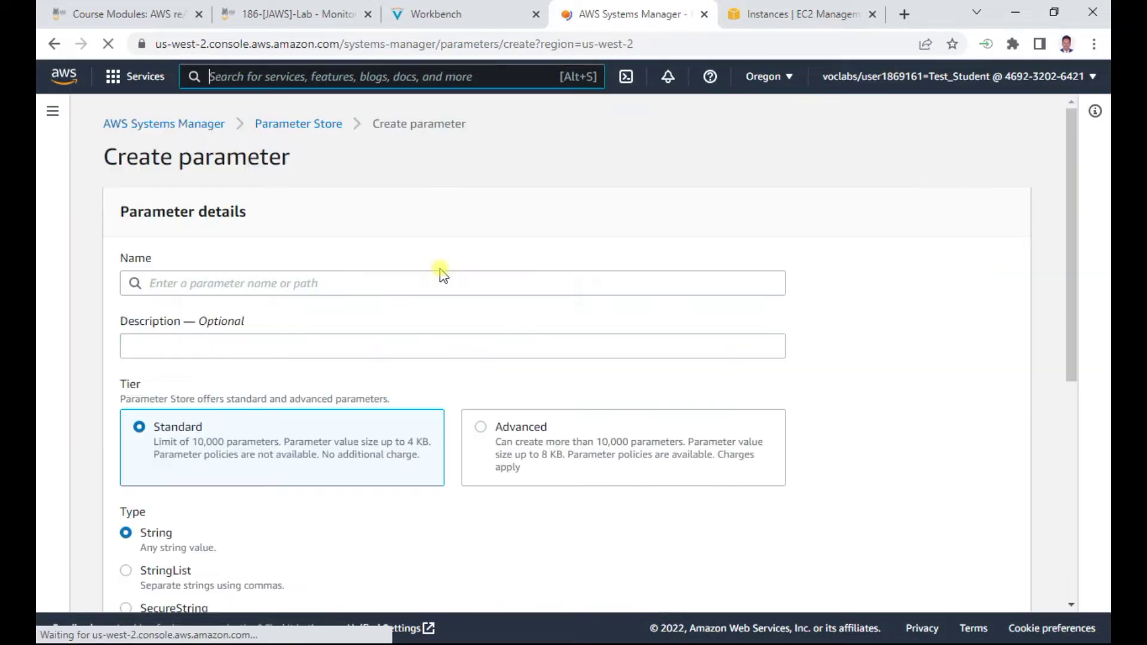
left_click(225, 284)
key("ctrl+v")
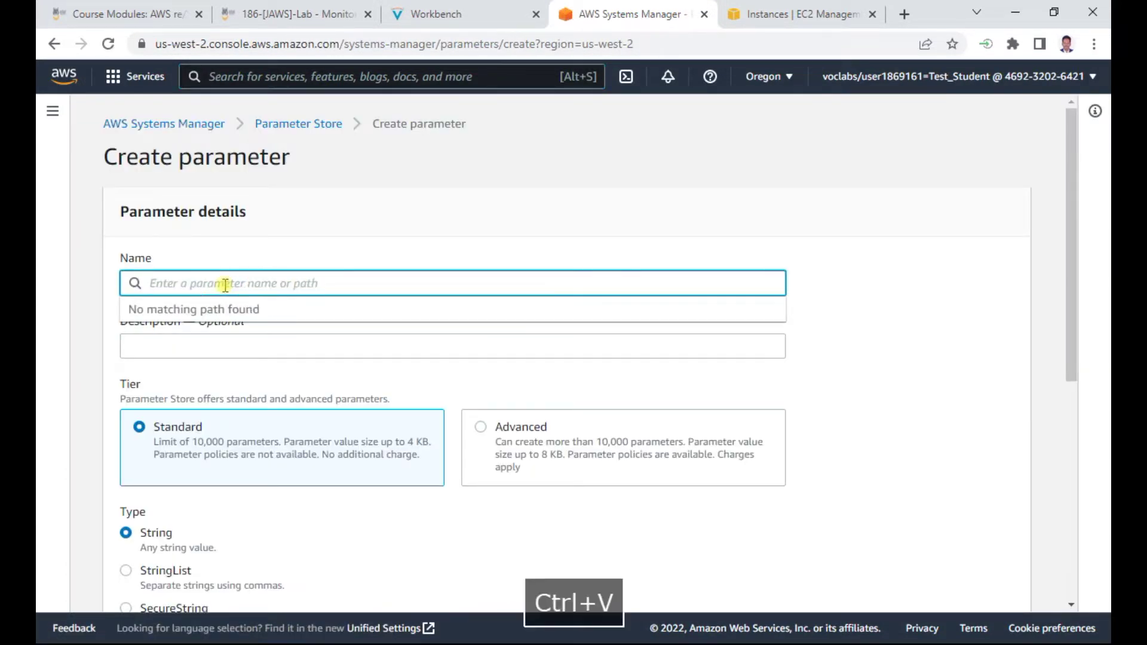
left_click(568, 238)
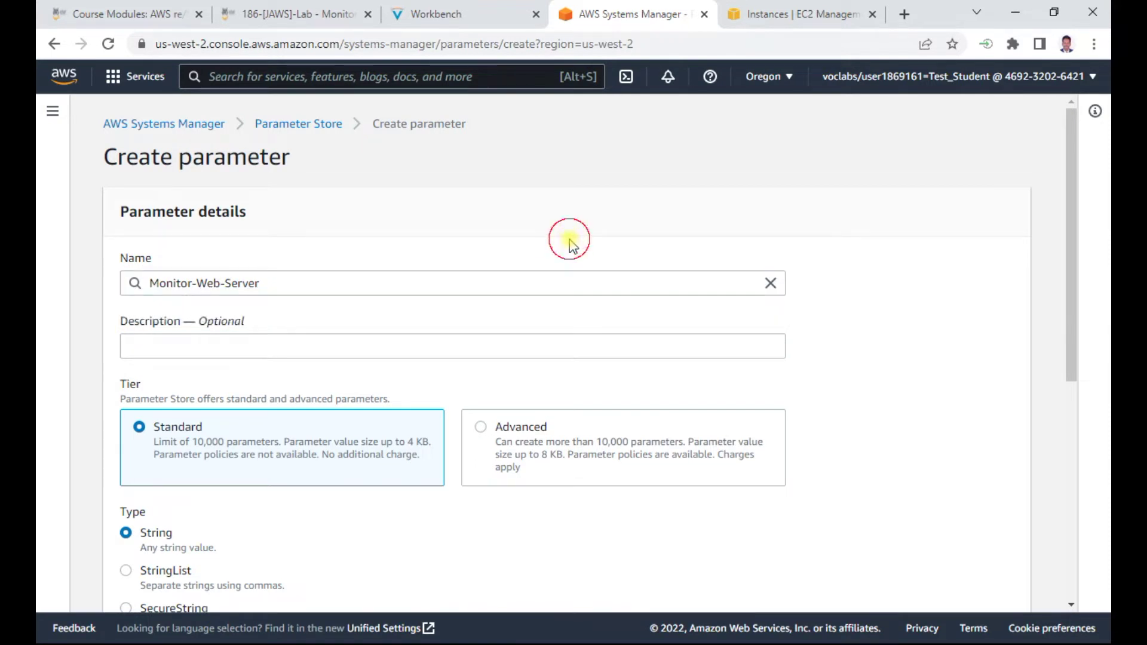
Copy 'Collect web logs and system metrics' from the lab into the Description field
left_click(436, 14)
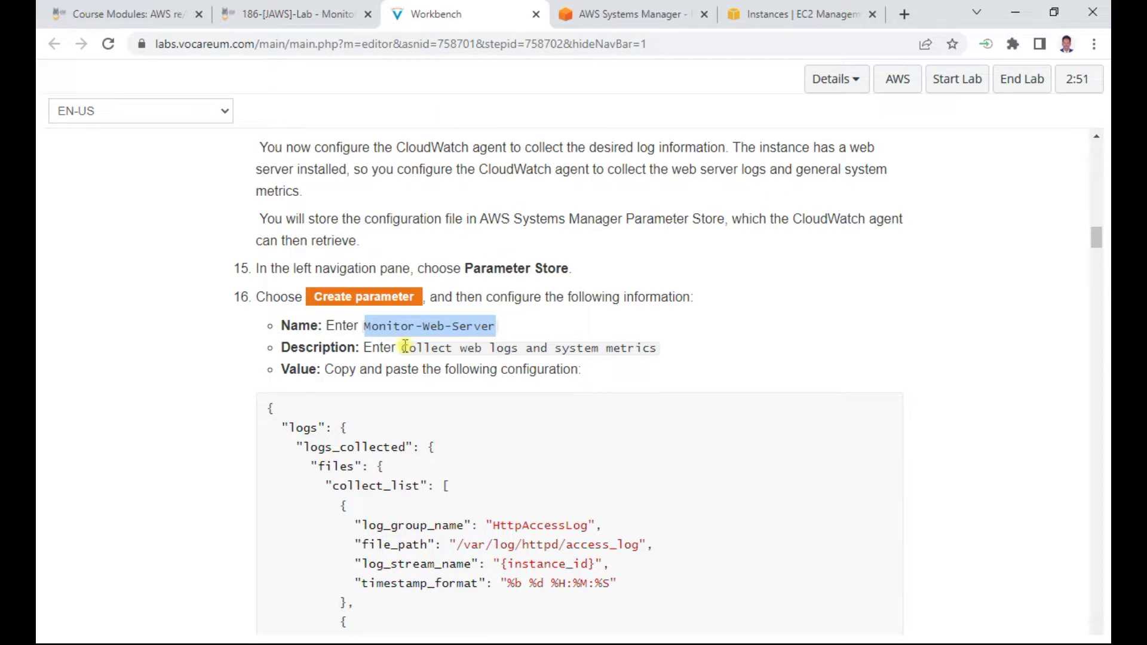
left_click_drag(405, 351, 662, 357)
key("ctrl+c")
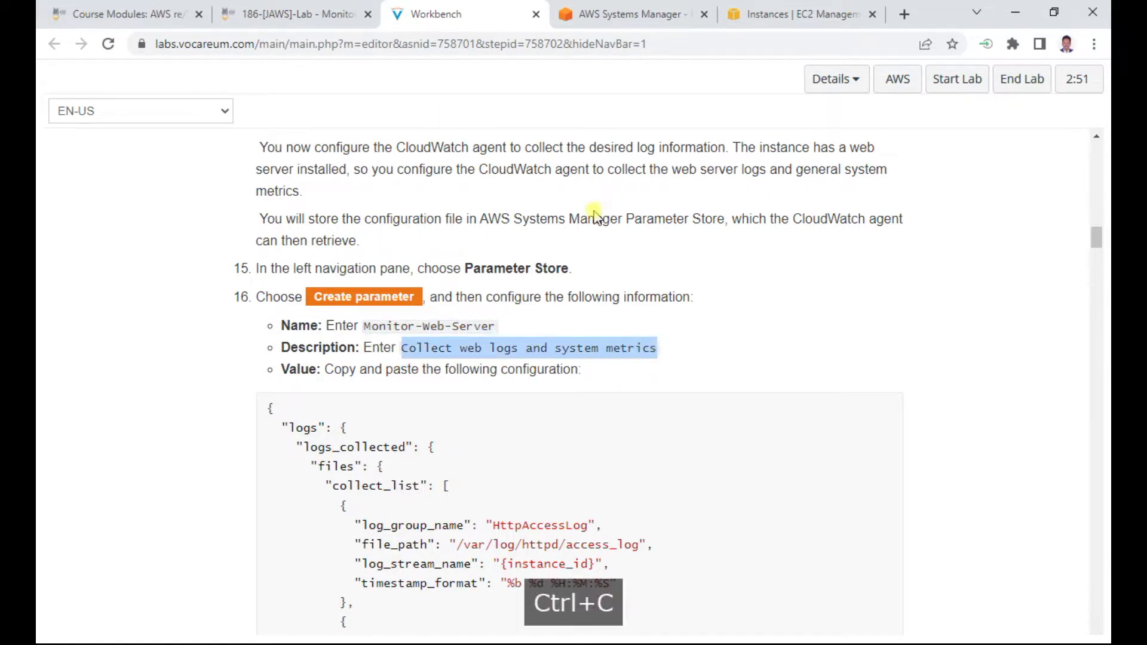
left_click(633, 14)
left_click(198, 345)
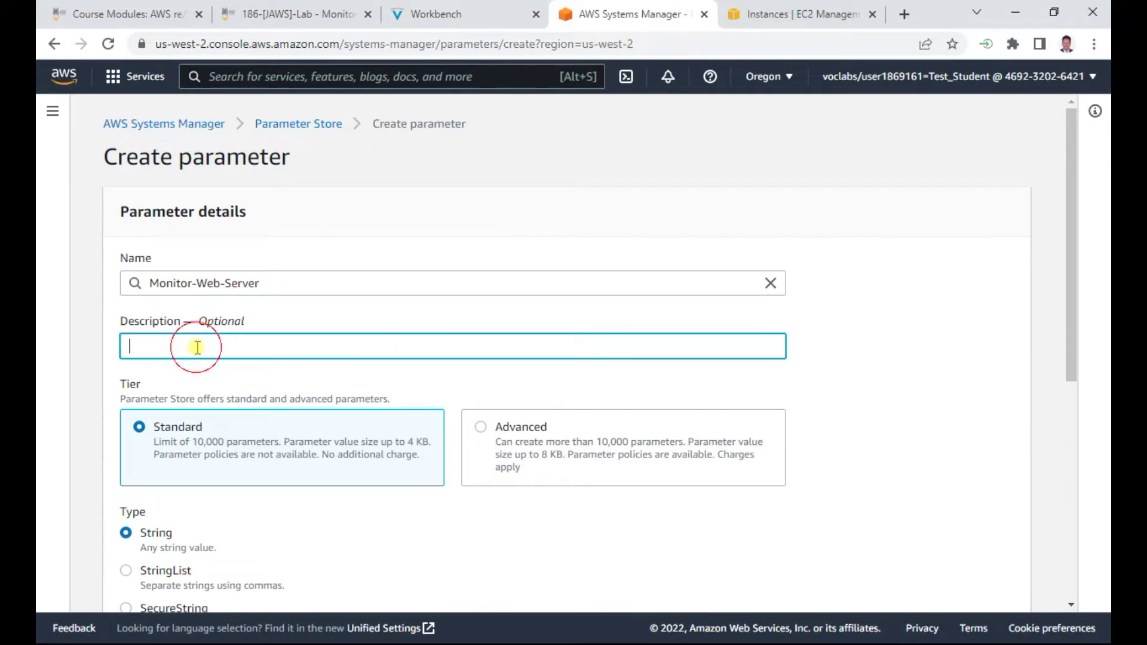
key("ctrl+v")
left_click(454, 13)
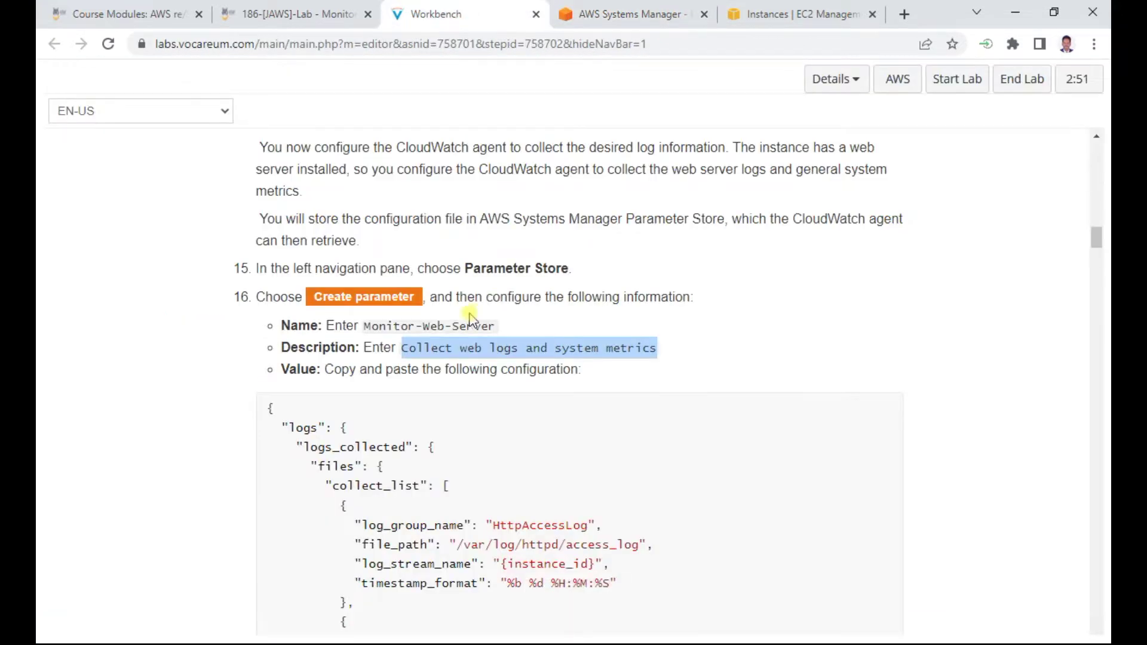
scroll(418, 344, "down", 3)
Copy the whole CloudWatch agent JSON block from step 16 and scroll through to verify the selection
left_click_drag(266, 237, 278, 366)
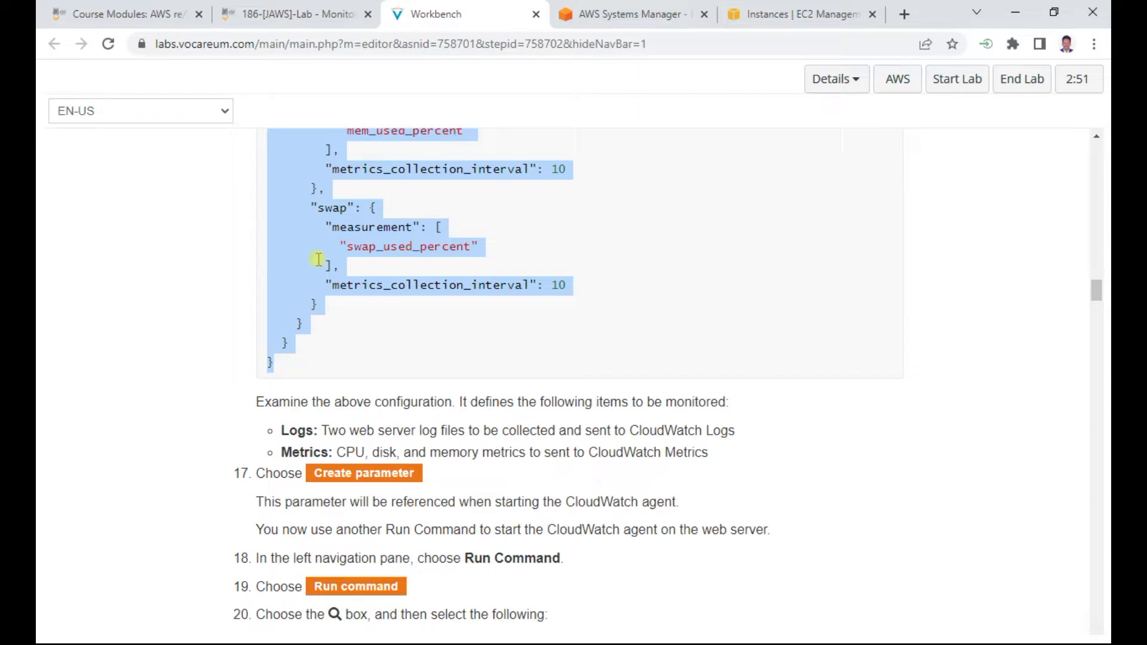
right_click(326, 215)
left_click(358, 230)
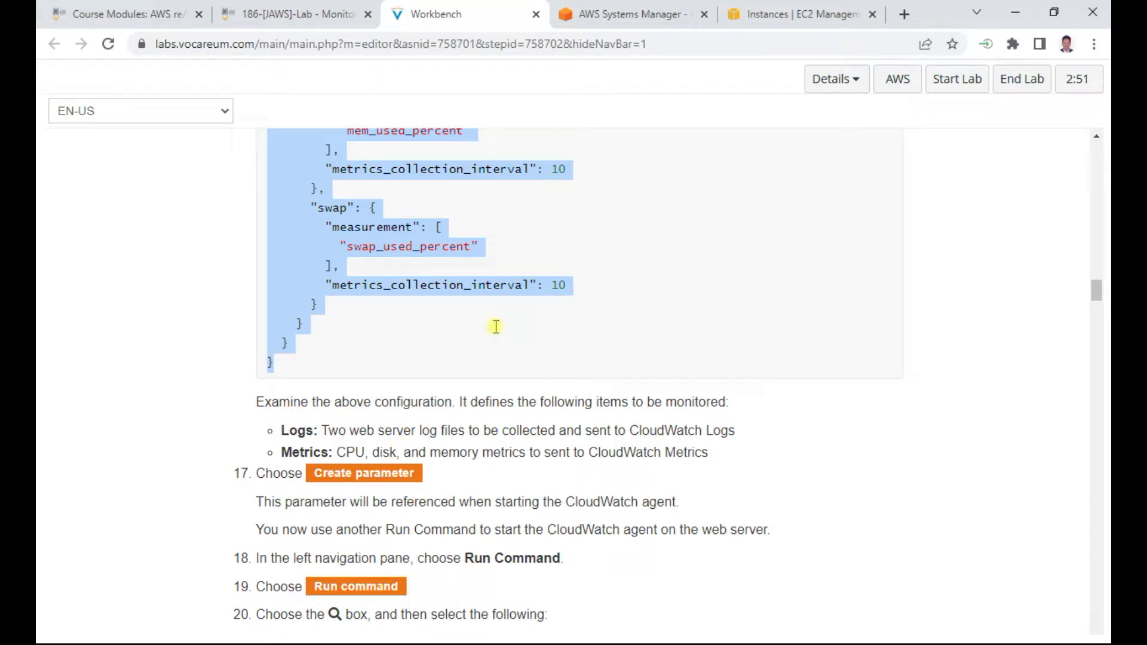
scroll(494, 344, "up", 15)
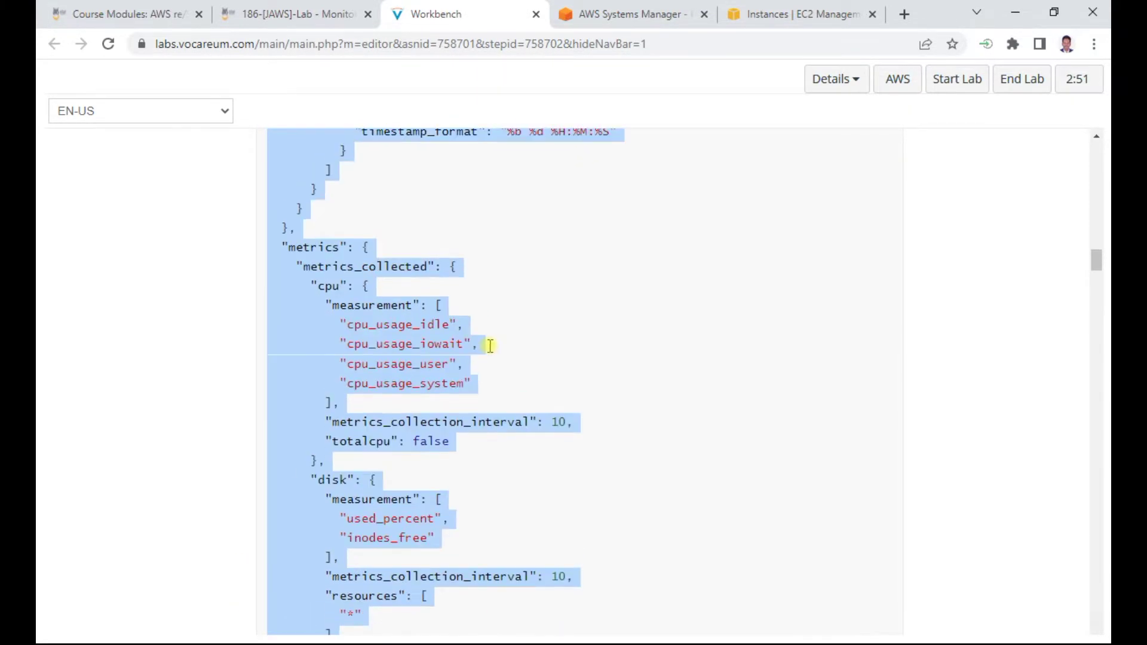
scroll(489, 345, "up", 3)
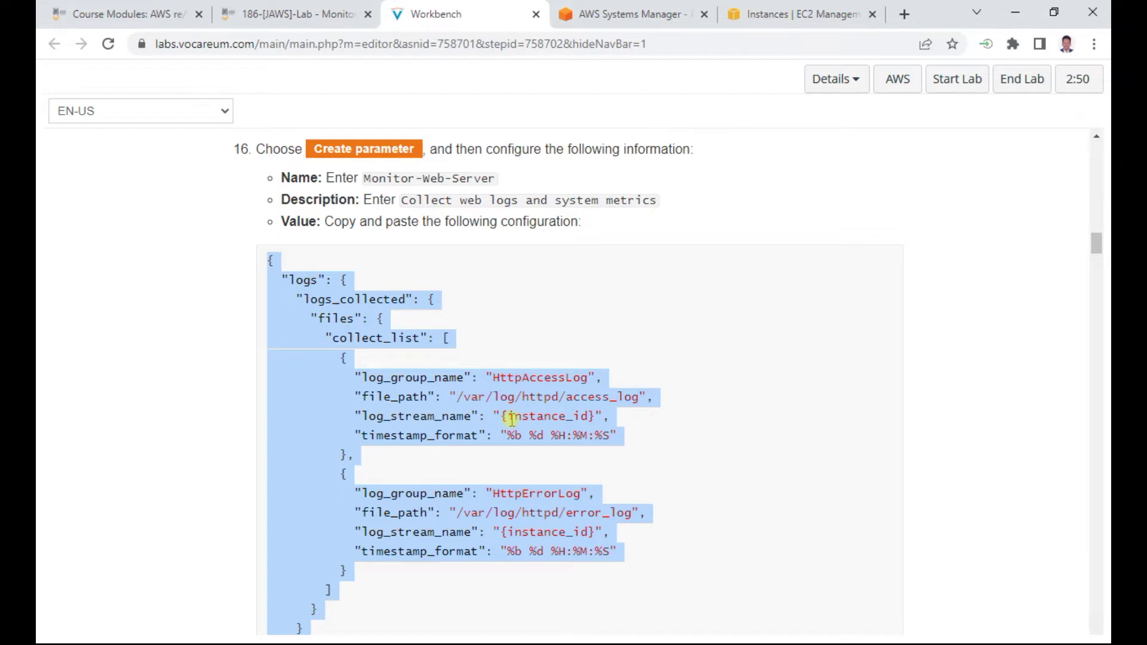
scroll(512, 420, "down", 20)
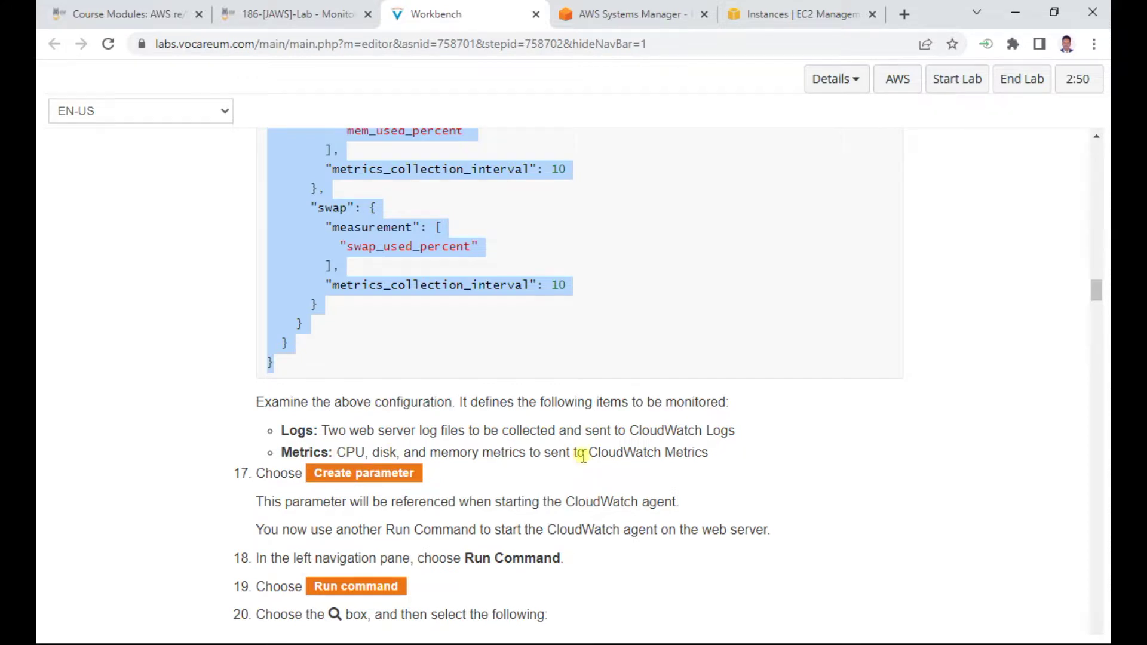
scroll(476, 322, "up", 15)
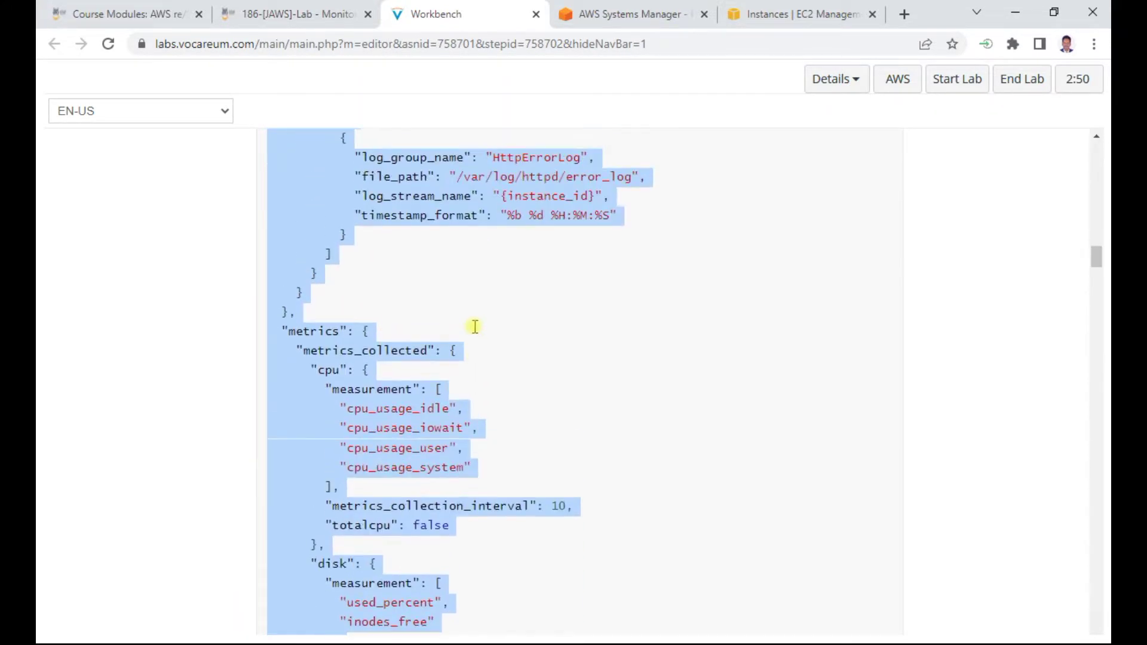
scroll(369, 243, "down", 2)
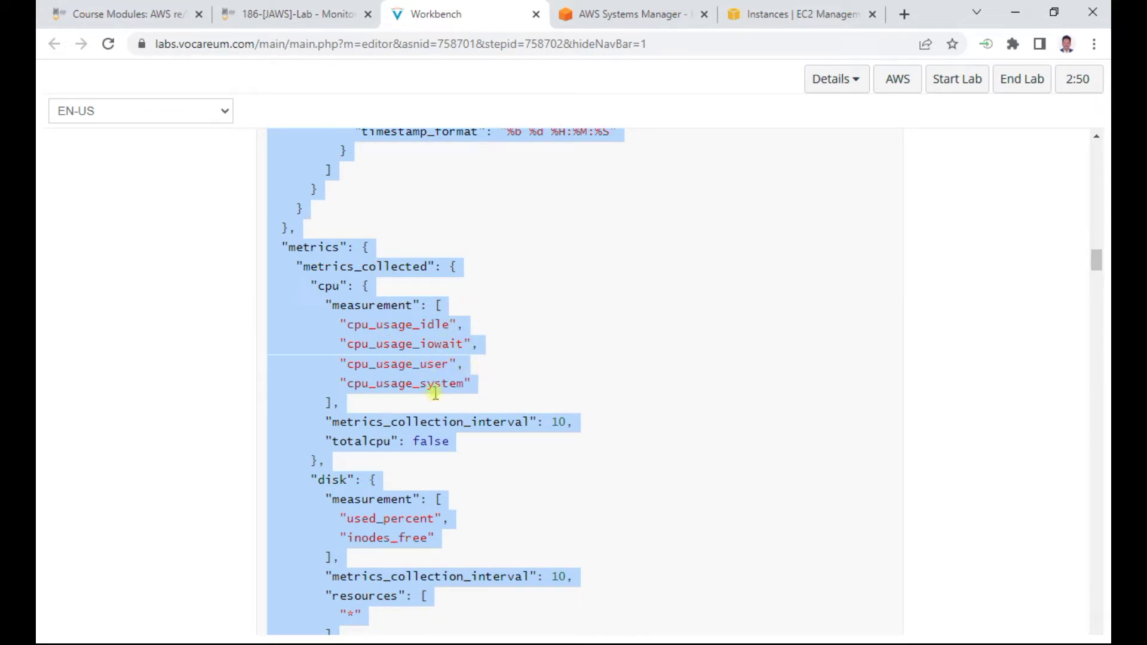
scroll(471, 386, "down", 3)
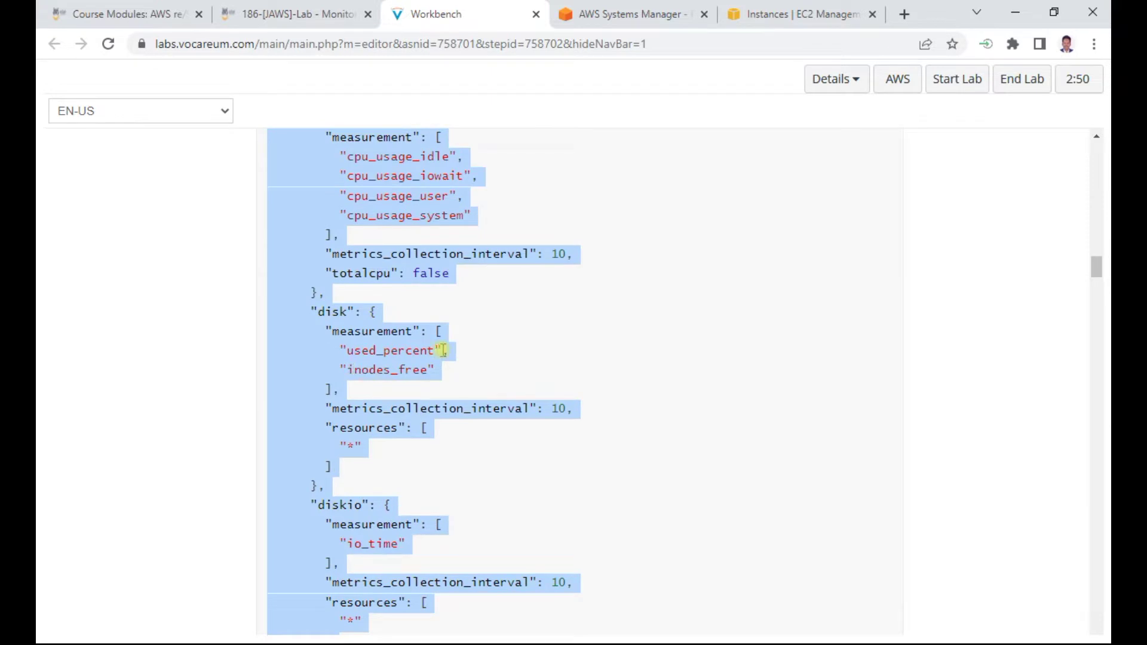
scroll(466, 359, "down", 2)
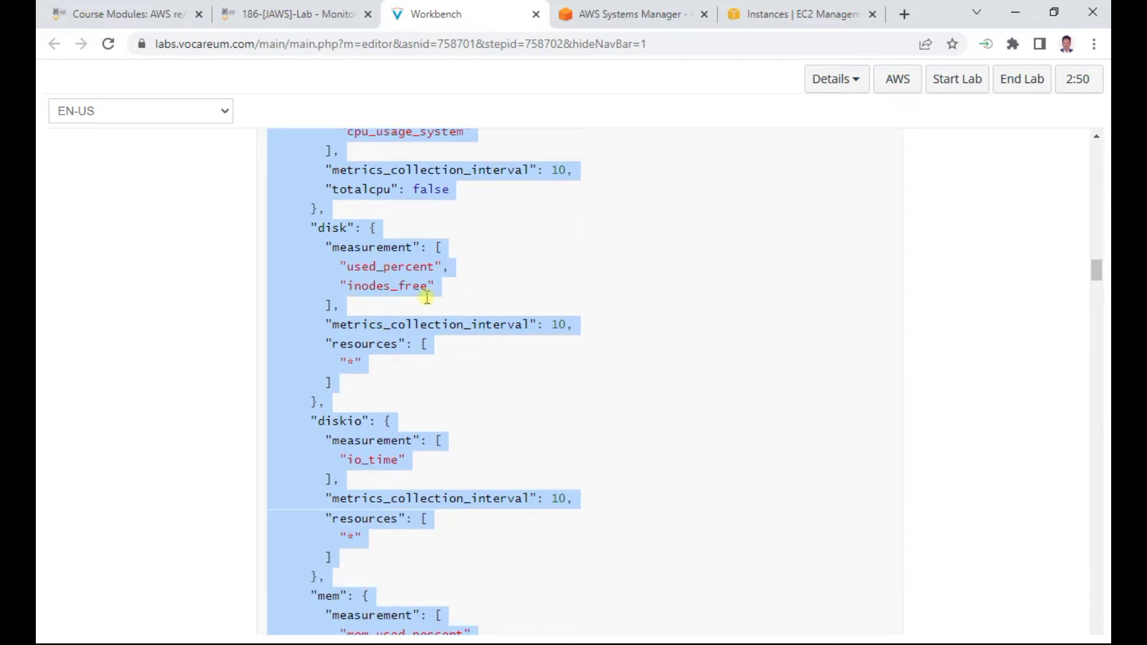
scroll(388, 460, "down", 2)
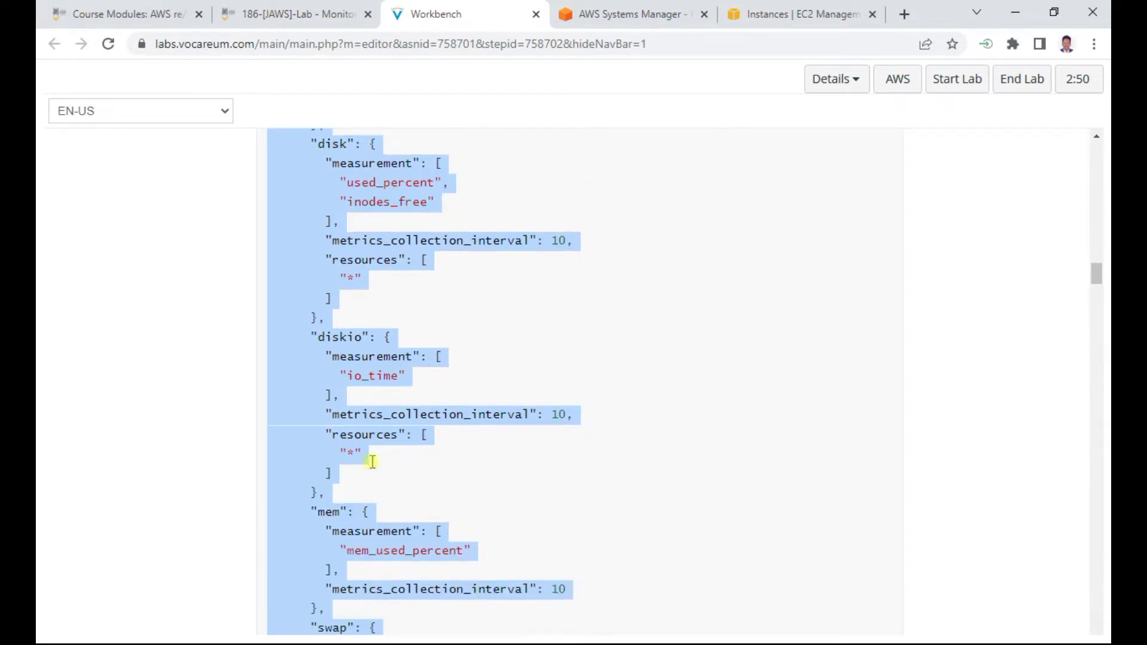
scroll(489, 515, "down", 3)
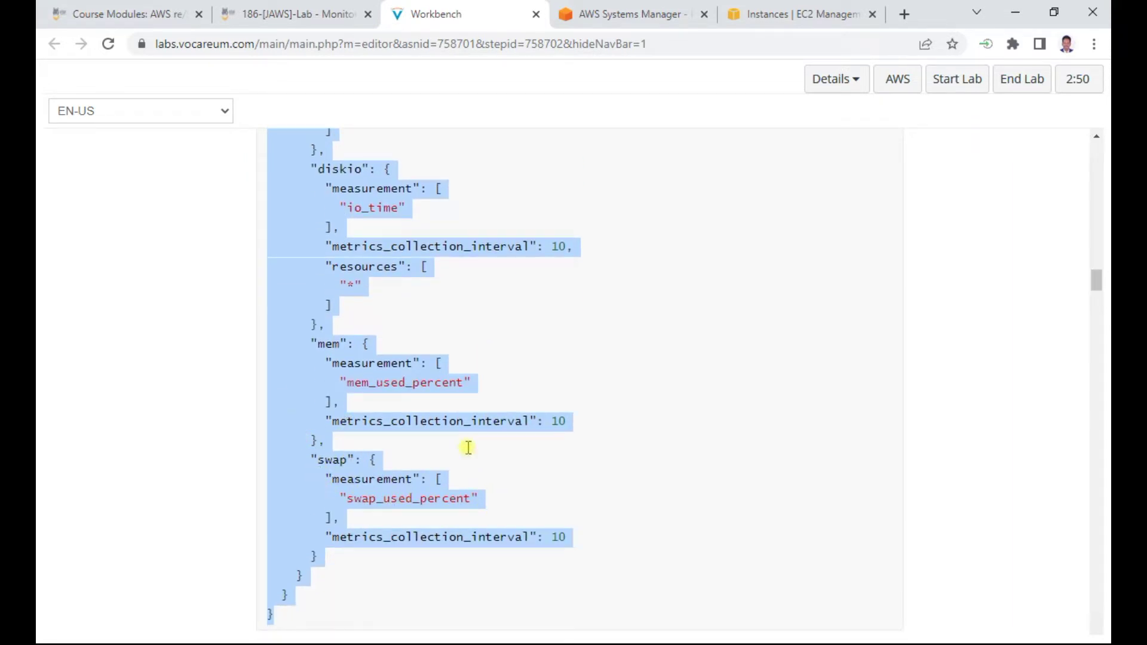
Paste the copied CloudWatch agent JSON configuration into the parameter's Value box
key("ctrl+c")
left_click(634, 13)
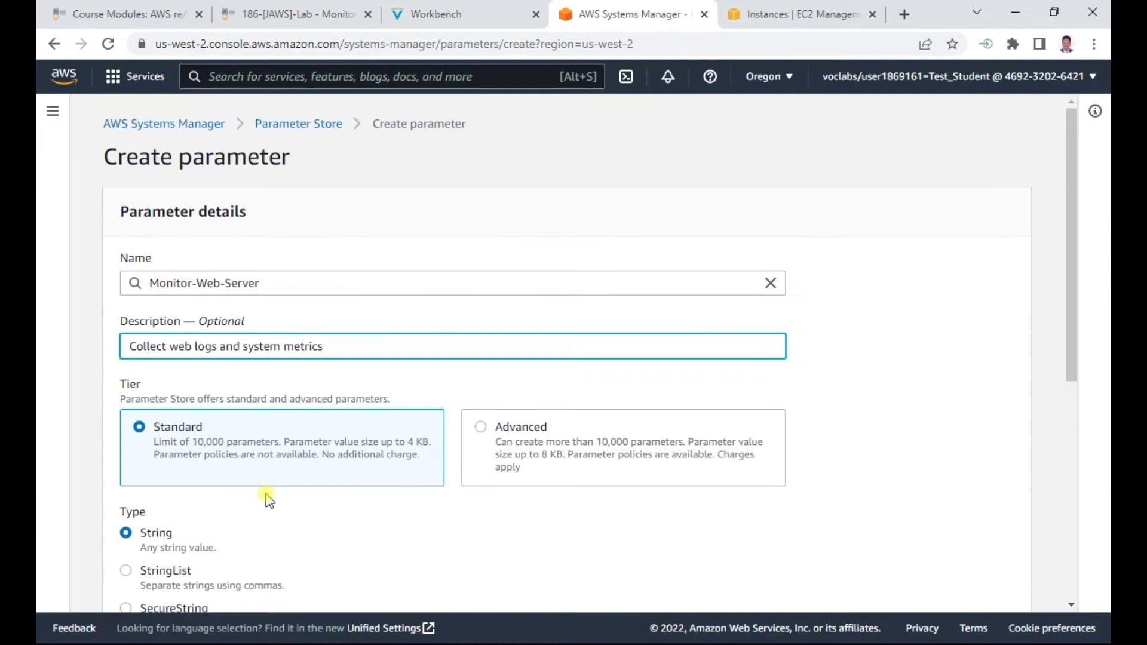
scroll(267, 496, "down", 5)
left_click(153, 493)
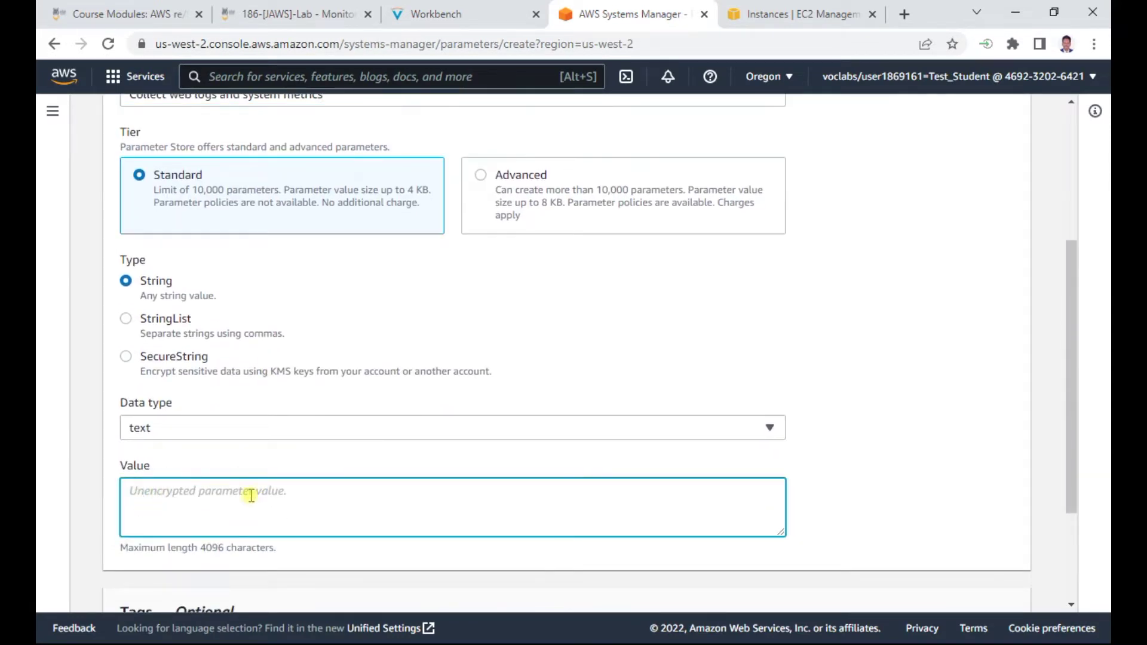
key("ctrl+v")
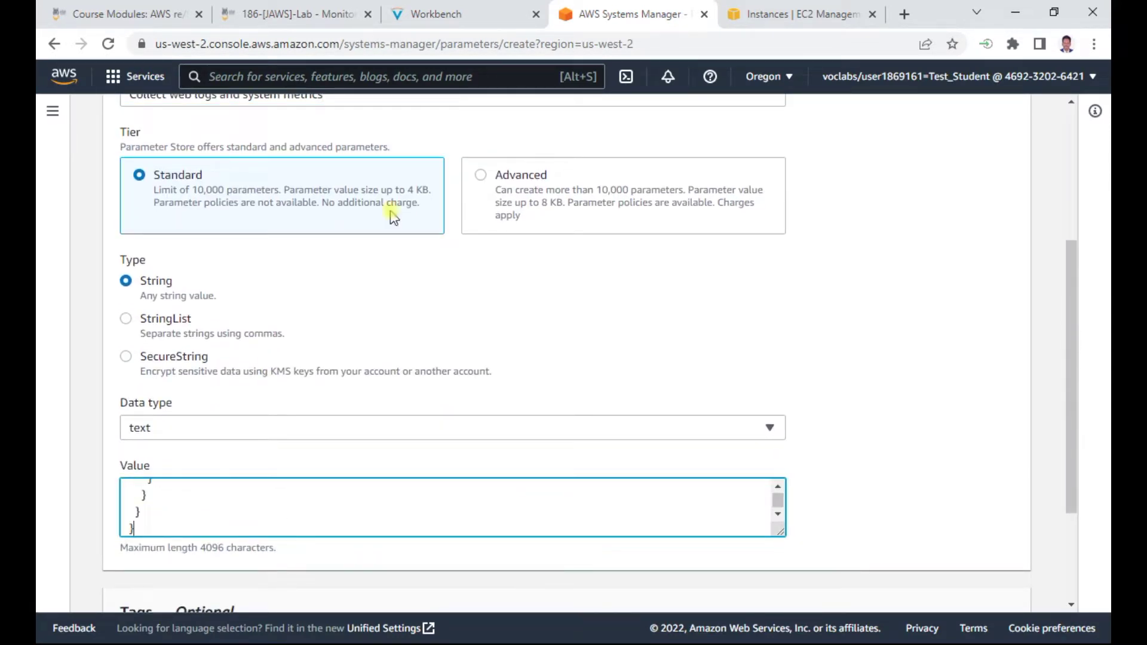
Recheck the lab instructions, then create the Monitor-Web-Server parameter
left_click(466, 13)
scroll(573, 436, "down", 1)
scroll(573, 438, "up", 1)
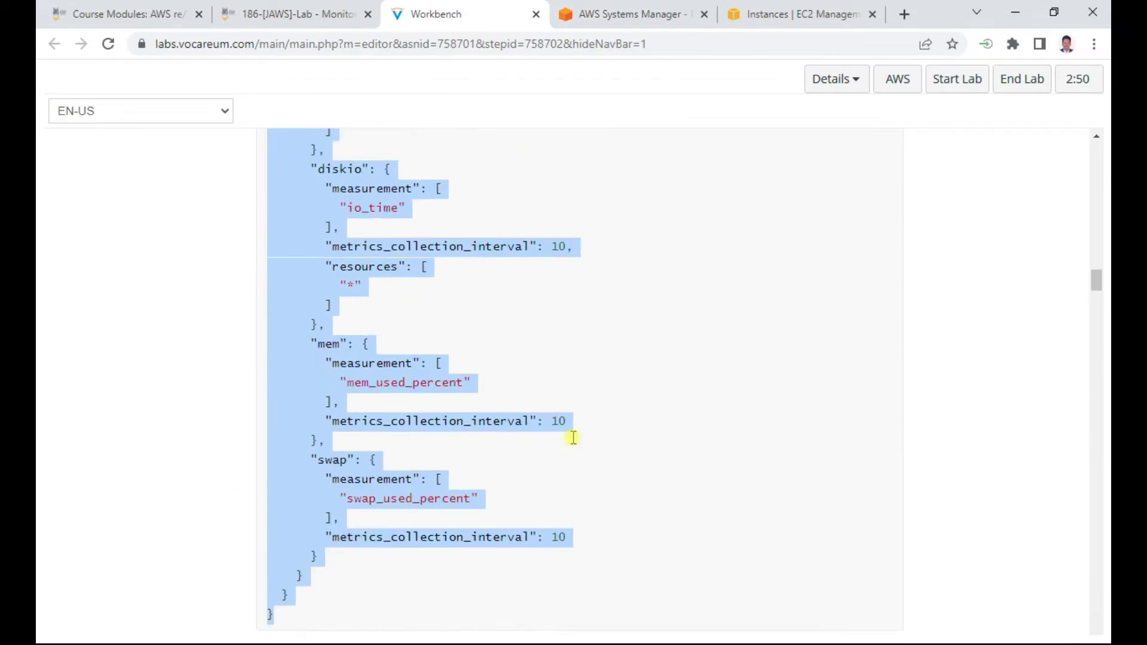
scroll(573, 438, "up", 12)
scroll(539, 407, "up", 3)
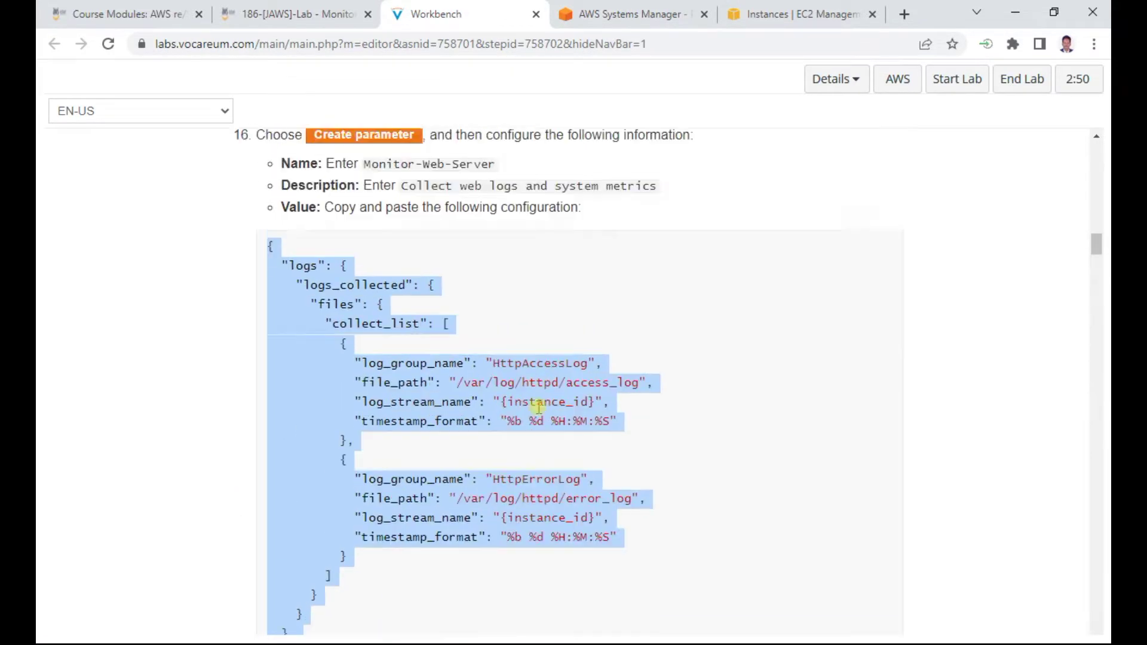
scroll(520, 463, "down", 15)
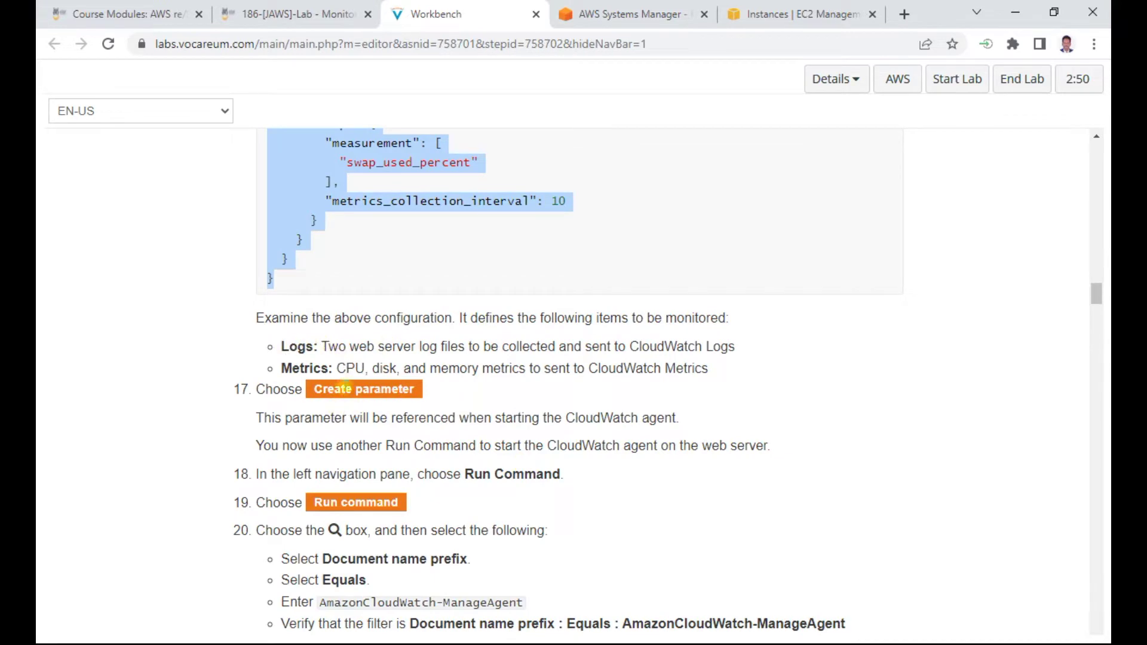
left_click(627, 14)
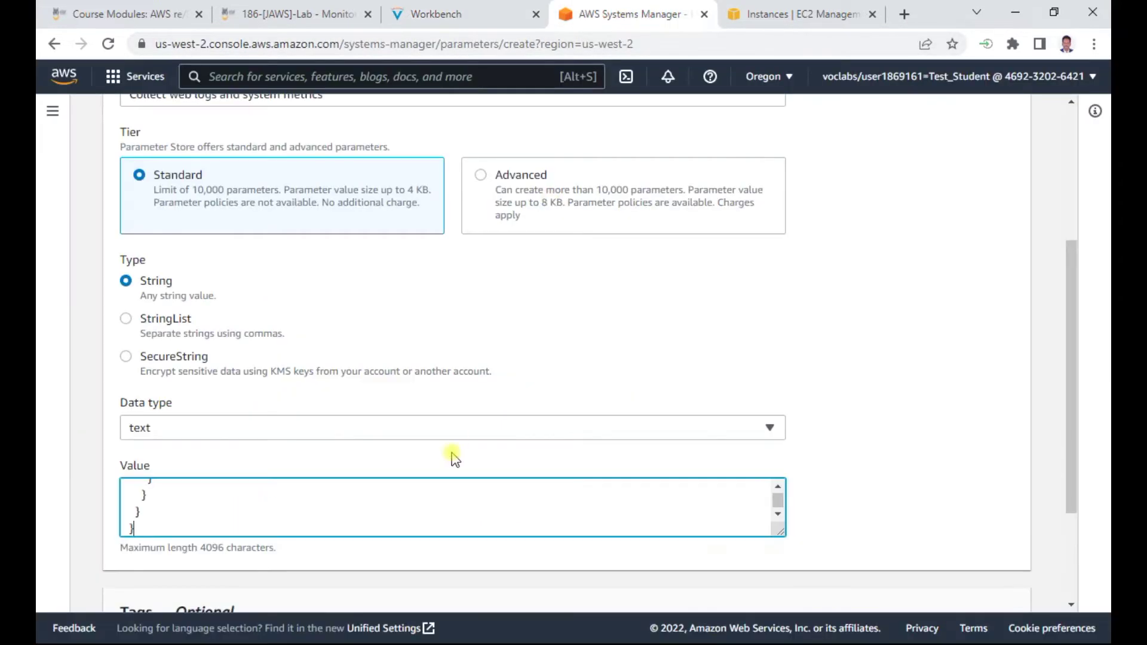
scroll(457, 442, "down", 3)
left_click(987, 584)
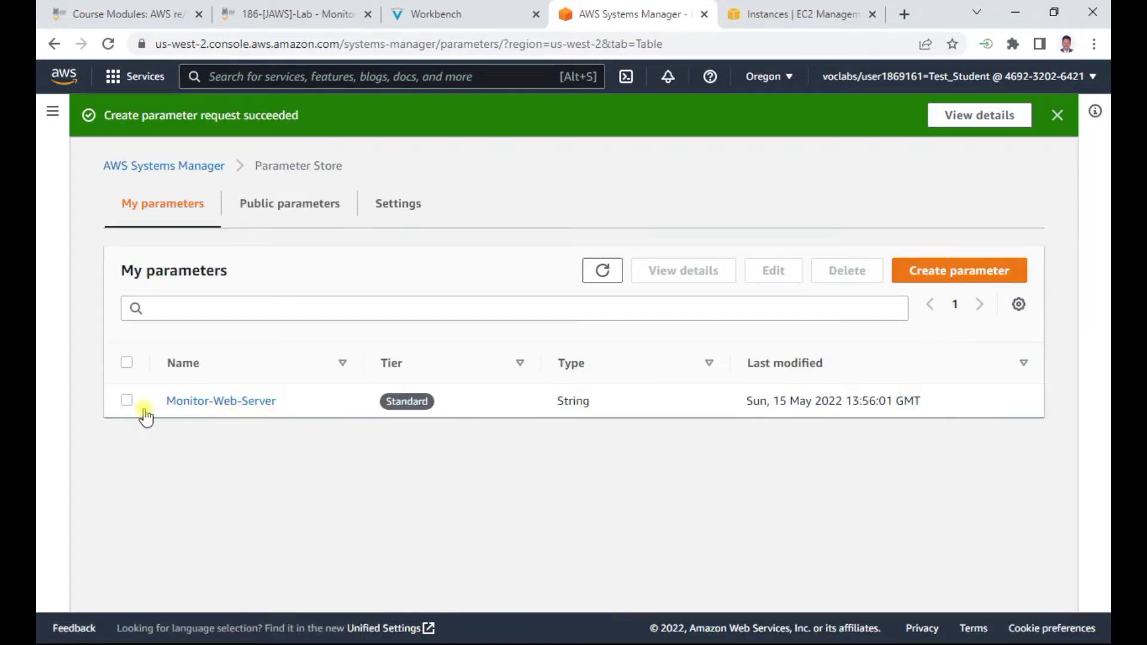
Select Monitor-Web-Server in the parameter list, check the lab steps, and return to Systems Manager home
left_click(126, 401)
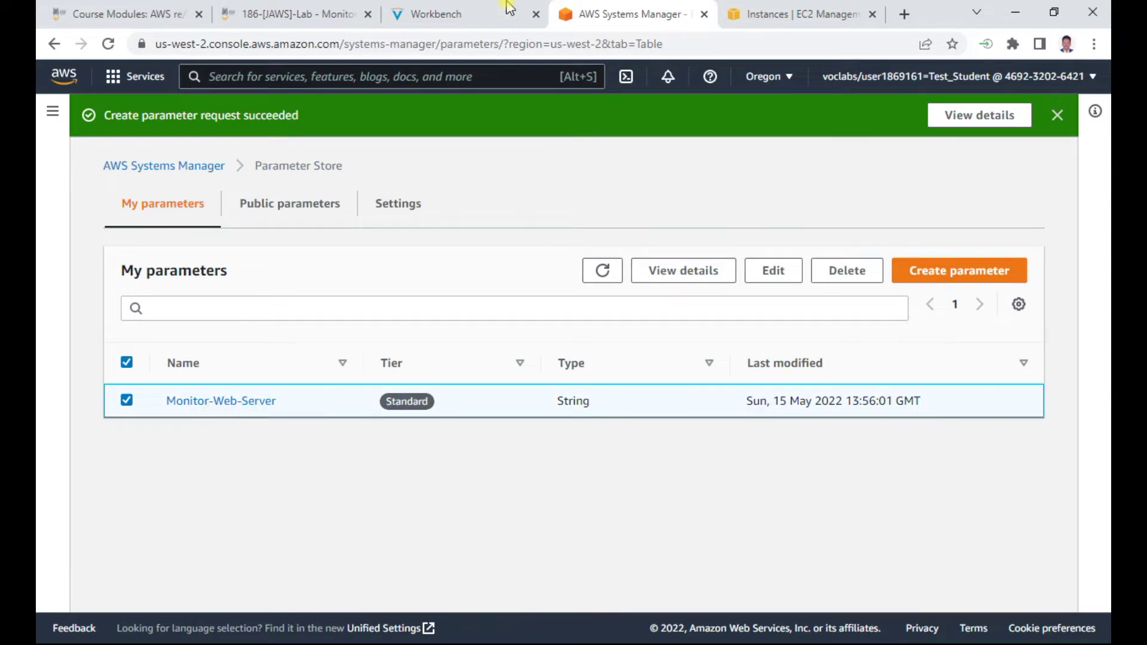
left_click(474, 17)
scroll(515, 420, "down", 1)
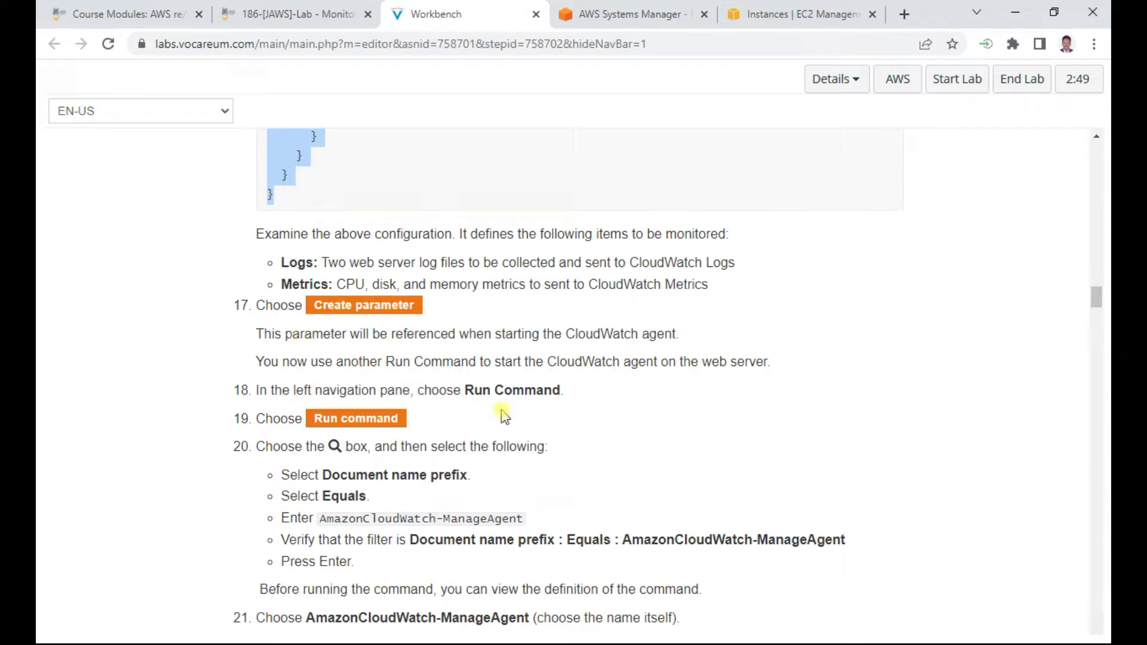
left_click(654, 14)
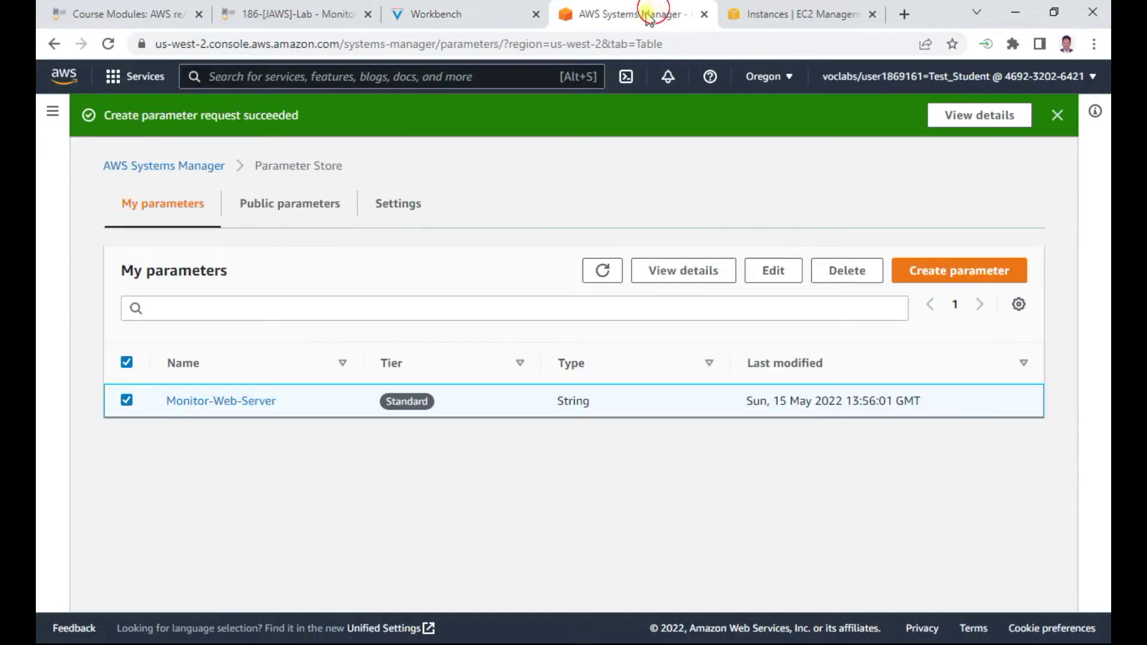
left_click(193, 168)
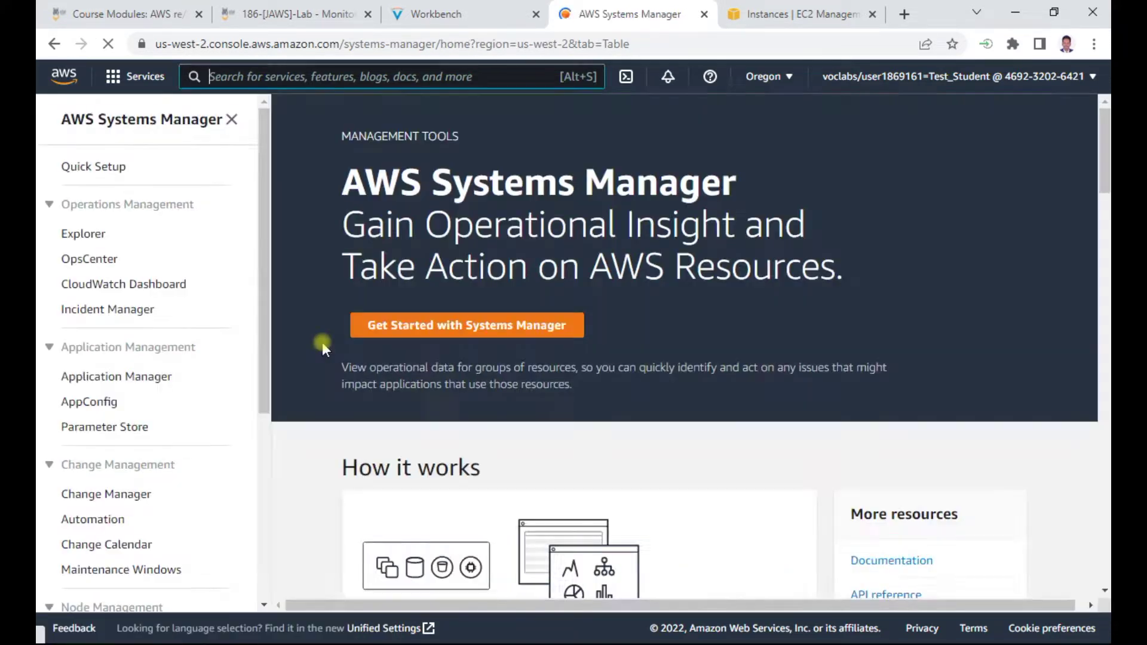
Go to Run Command, copy 'Document name prefix' from lab step 20, and start a new command
scroll(150, 455, "down", 4)
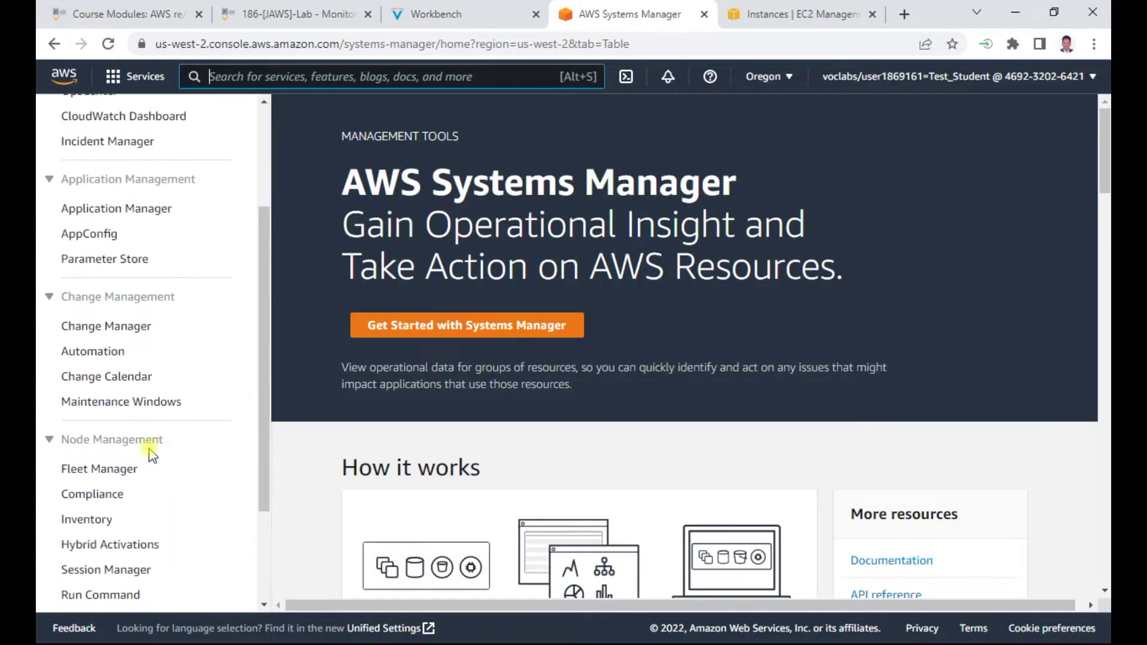
left_click(108, 512)
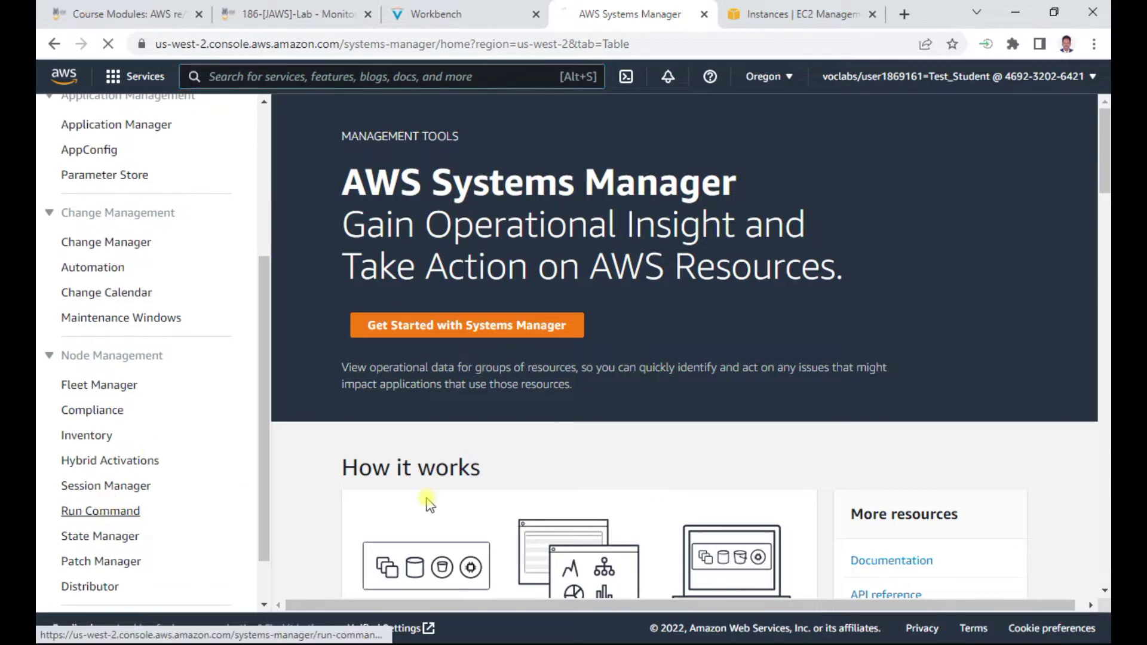
left_click(454, 14)
scroll(461, 450, "down", 1)
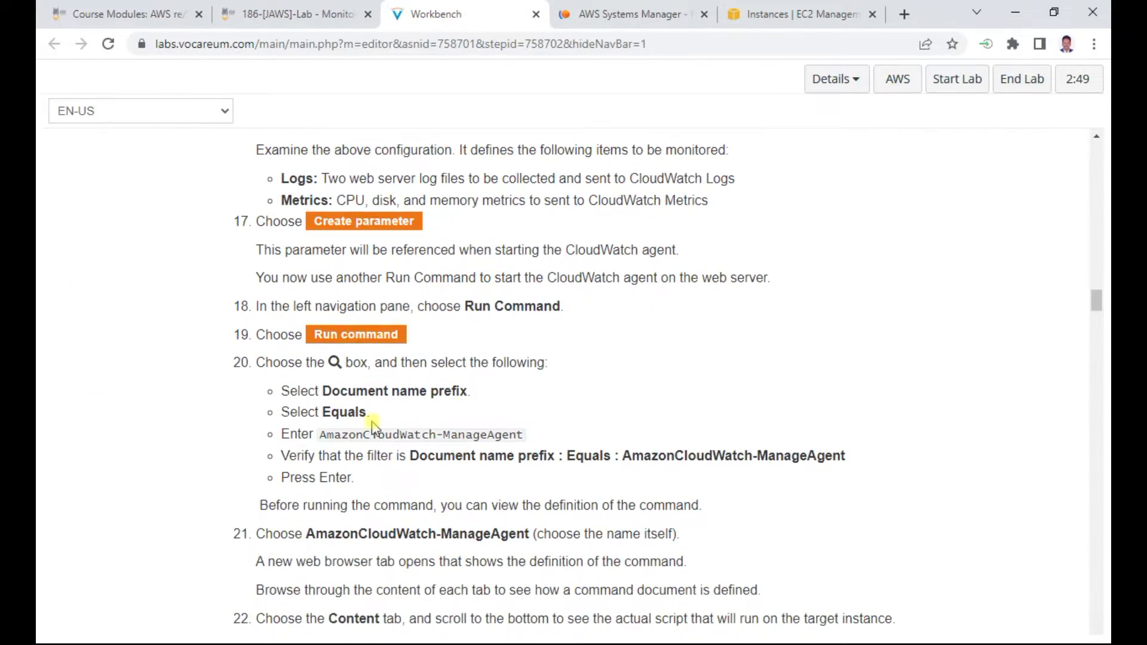
left_click_drag(323, 391, 486, 394)
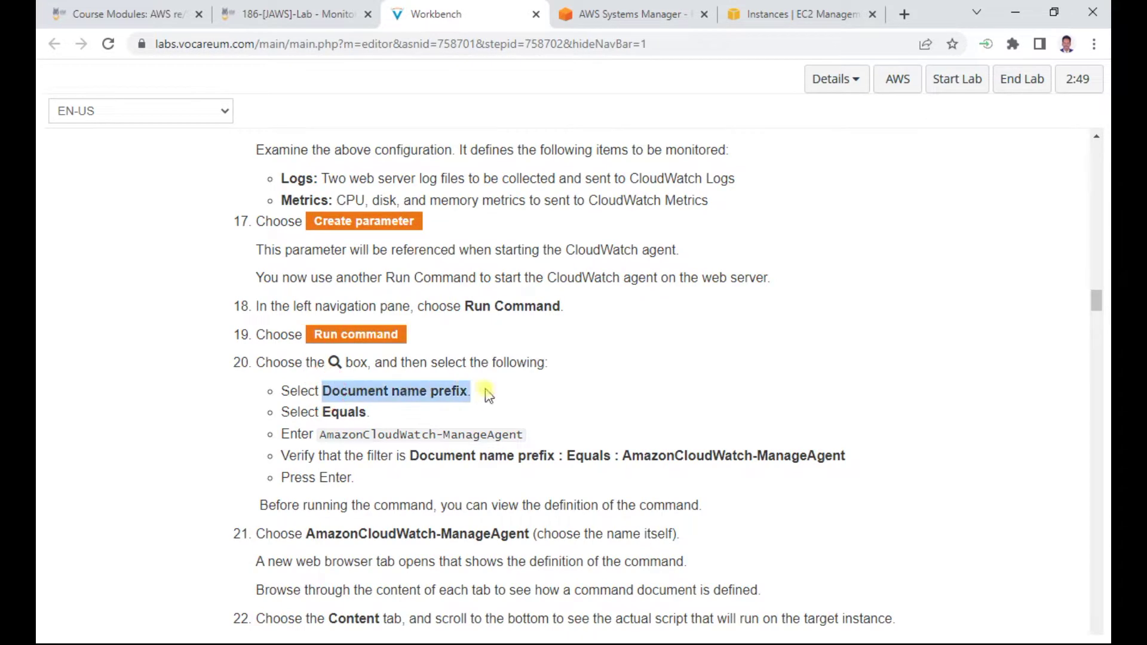
key("ctrl+c")
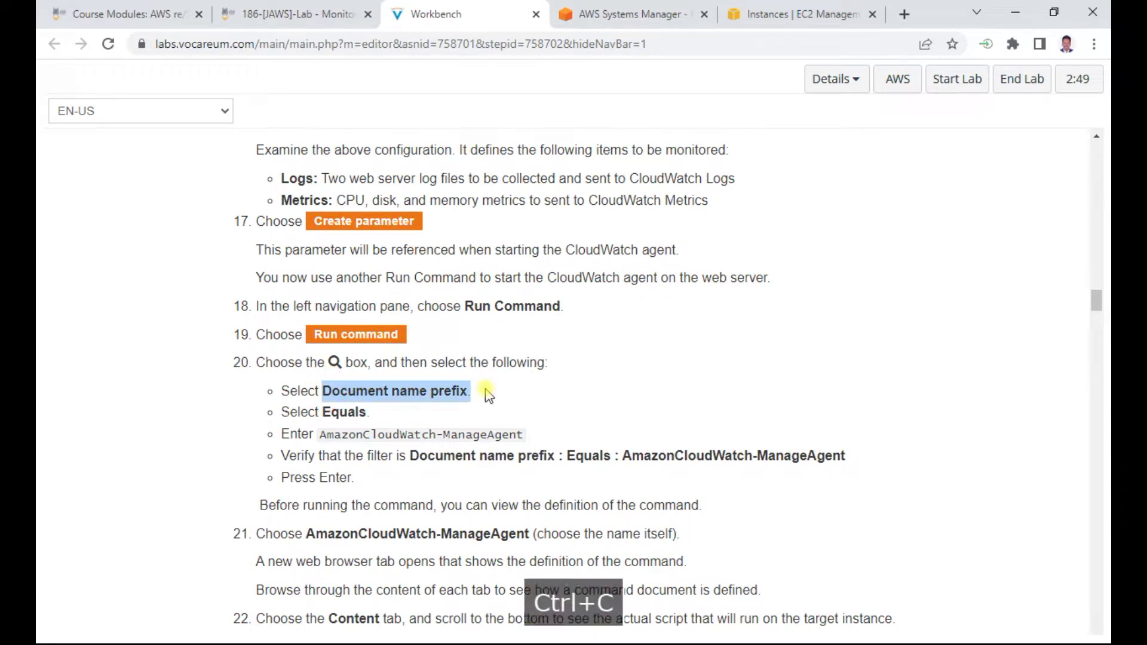
left_click(628, 13)
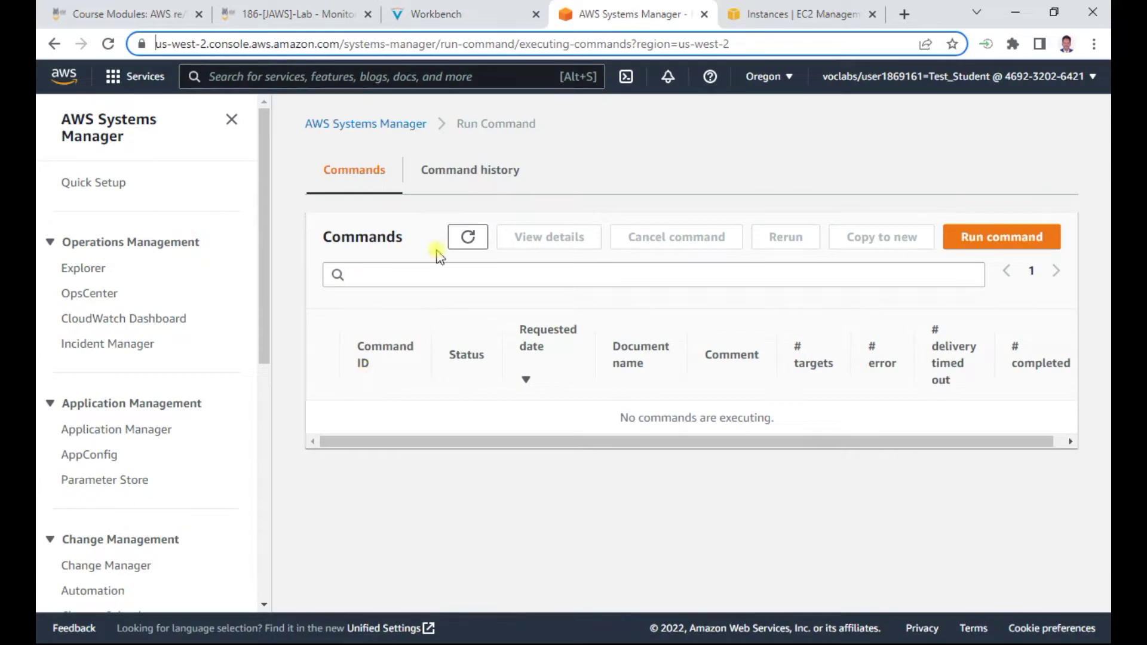
left_click(962, 234)
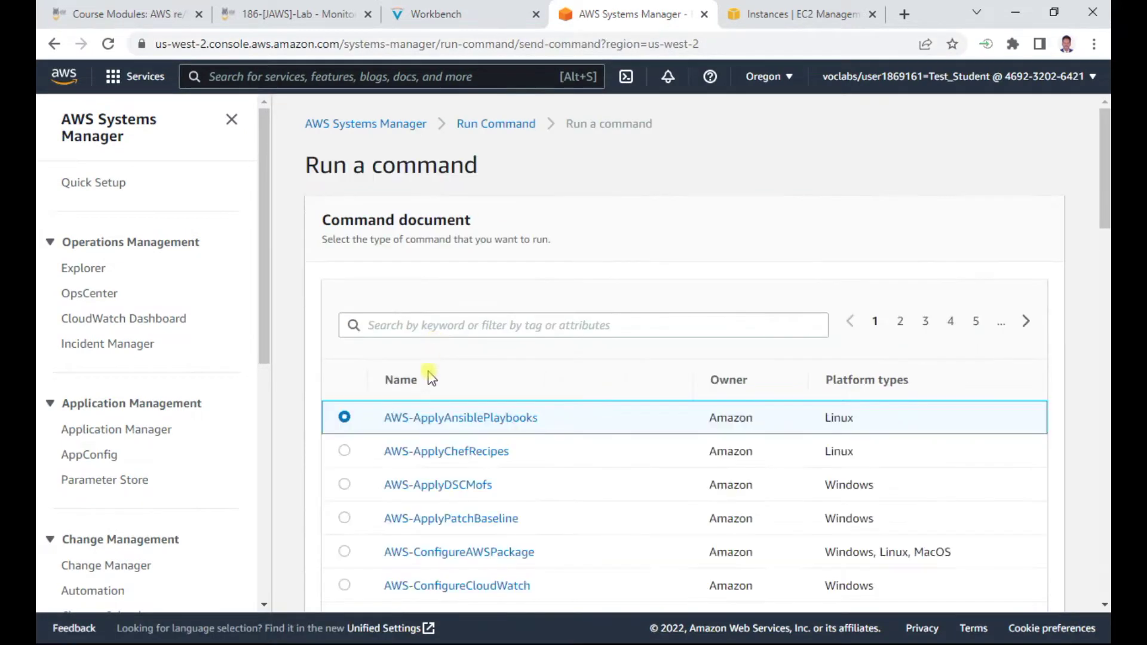
Set the document filter to Document name prefix Equals AmazonCloudWatch-ManageAgent
left_click(382, 325)
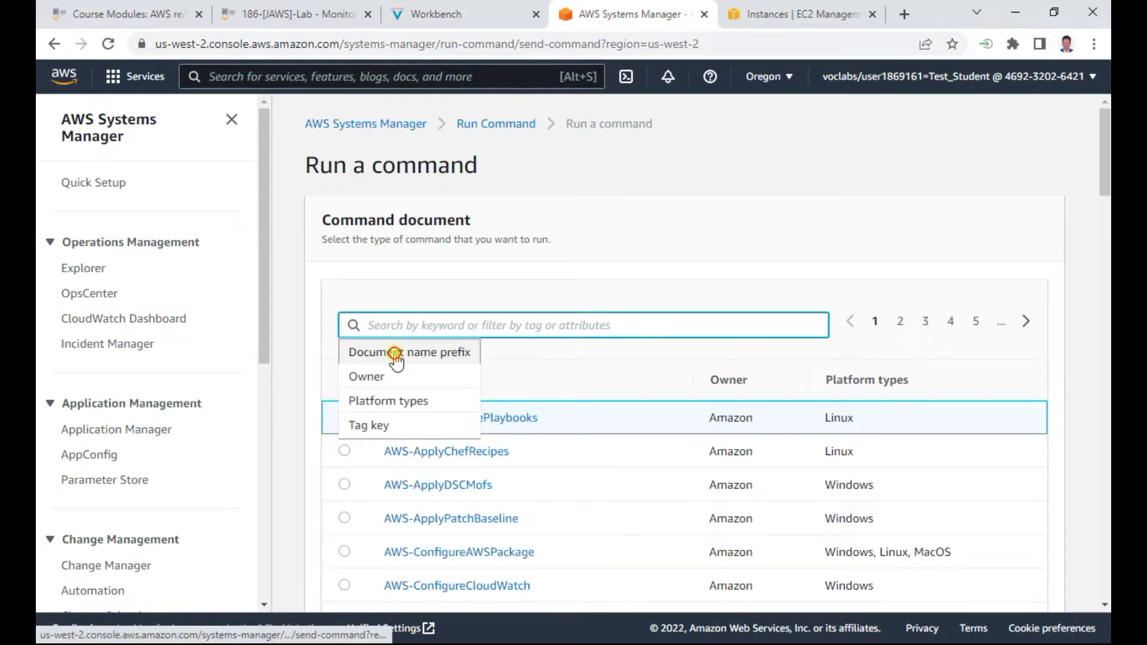
left_click(390, 355)
left_click(376, 353)
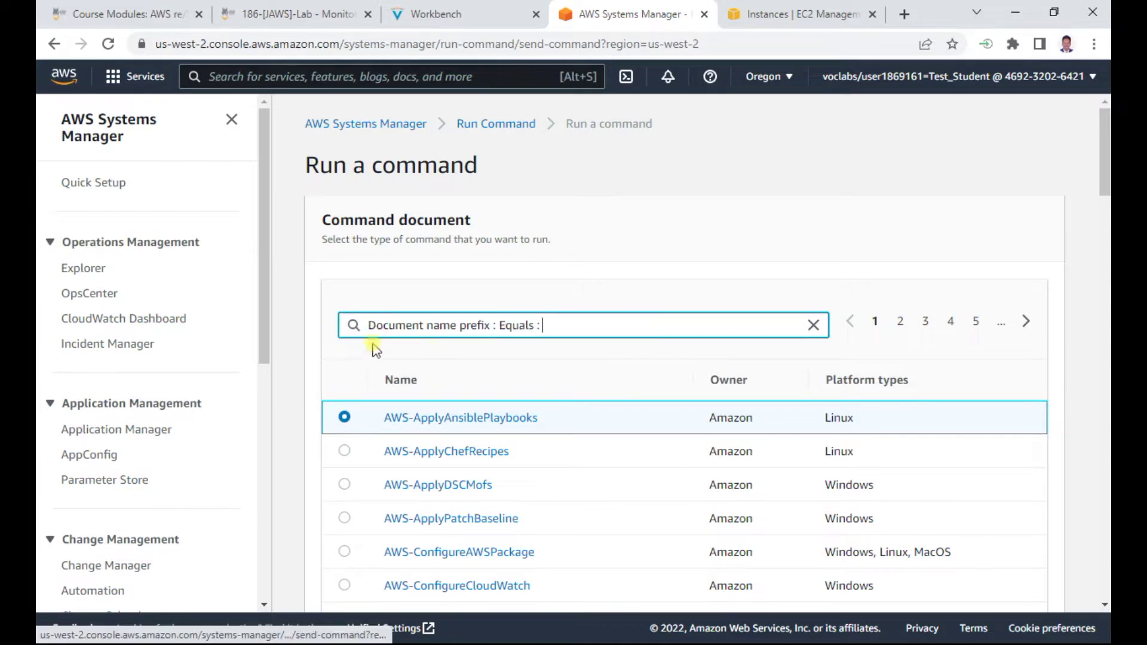
left_click(435, 14)
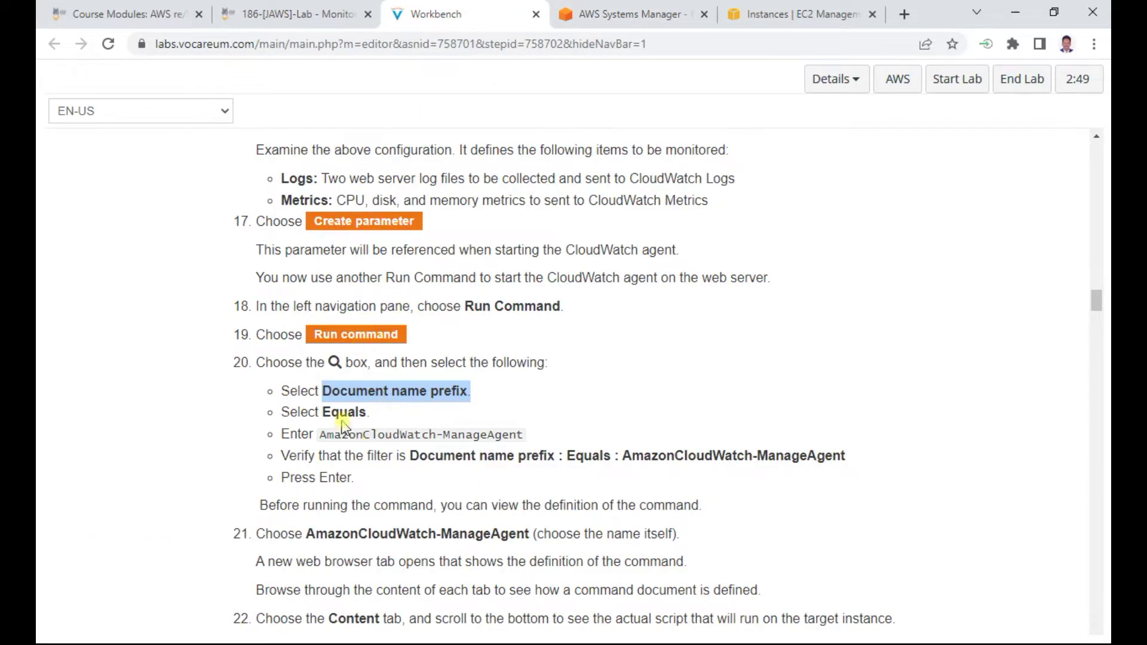
left_click_drag(321, 434, 533, 441)
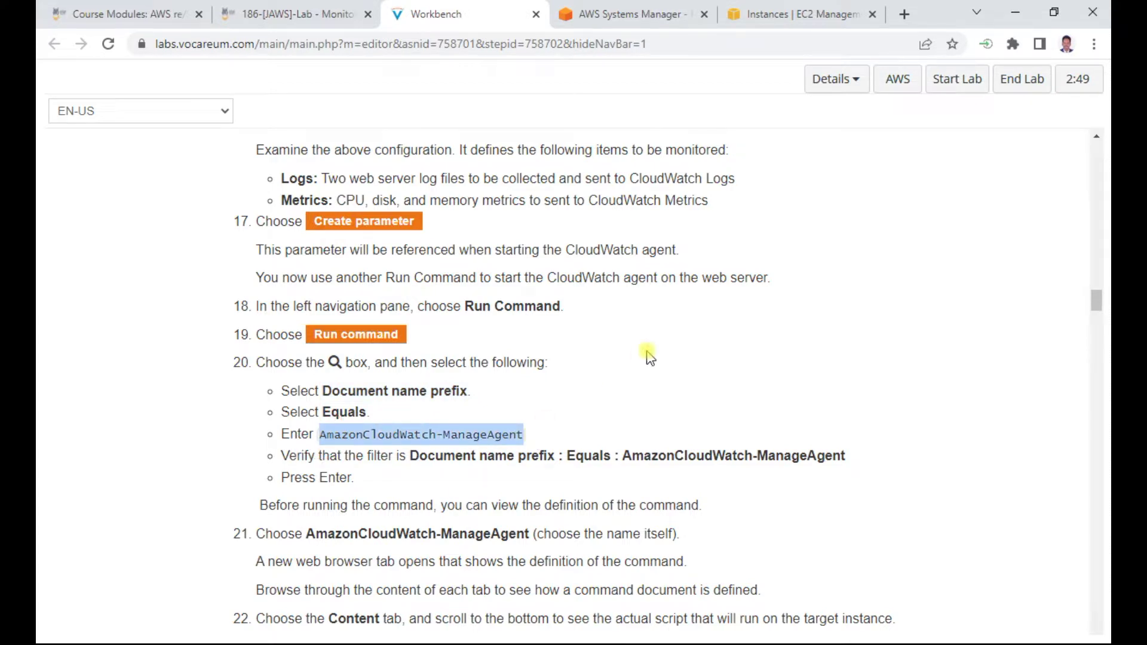
key("ctrl+c")
left_click(606, 24)
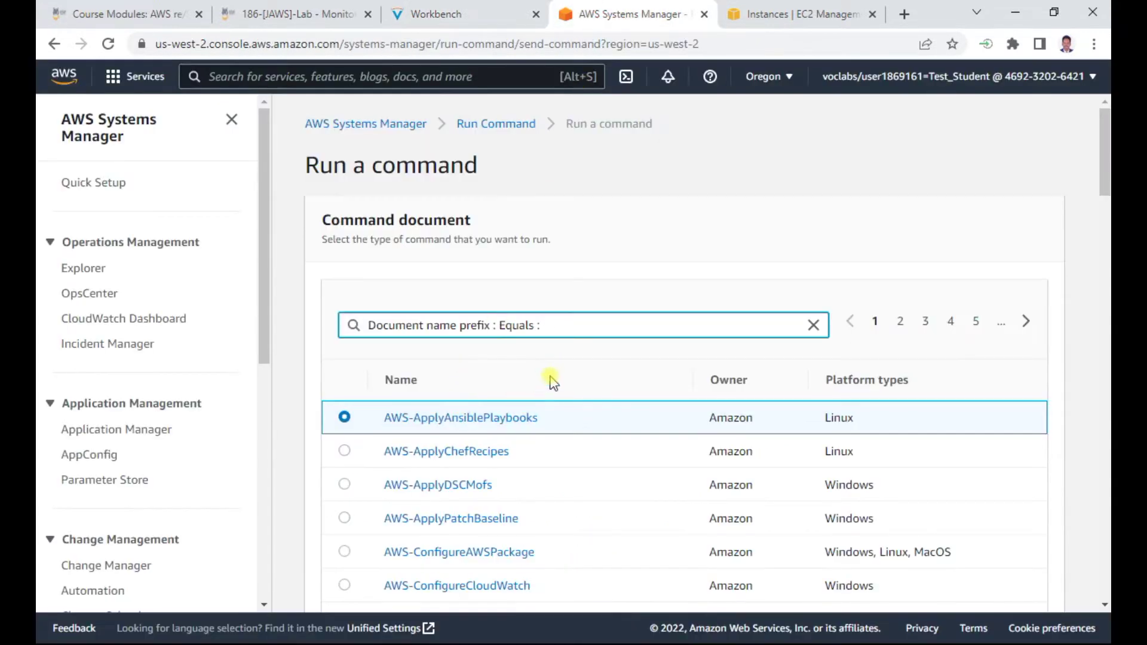
key("ctrl+v")
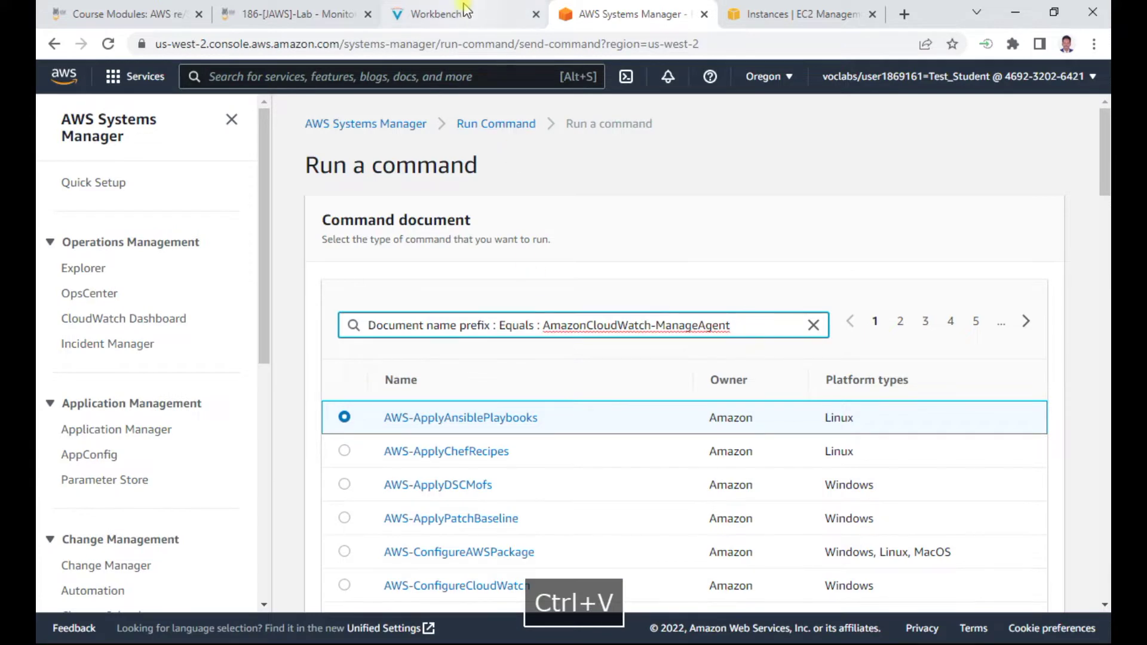
Apply the filter and choose the AmazonCloudWatch-ManageAgent document at version 7 (Default)
left_click(454, 13)
scroll(506, 338, "down", 2)
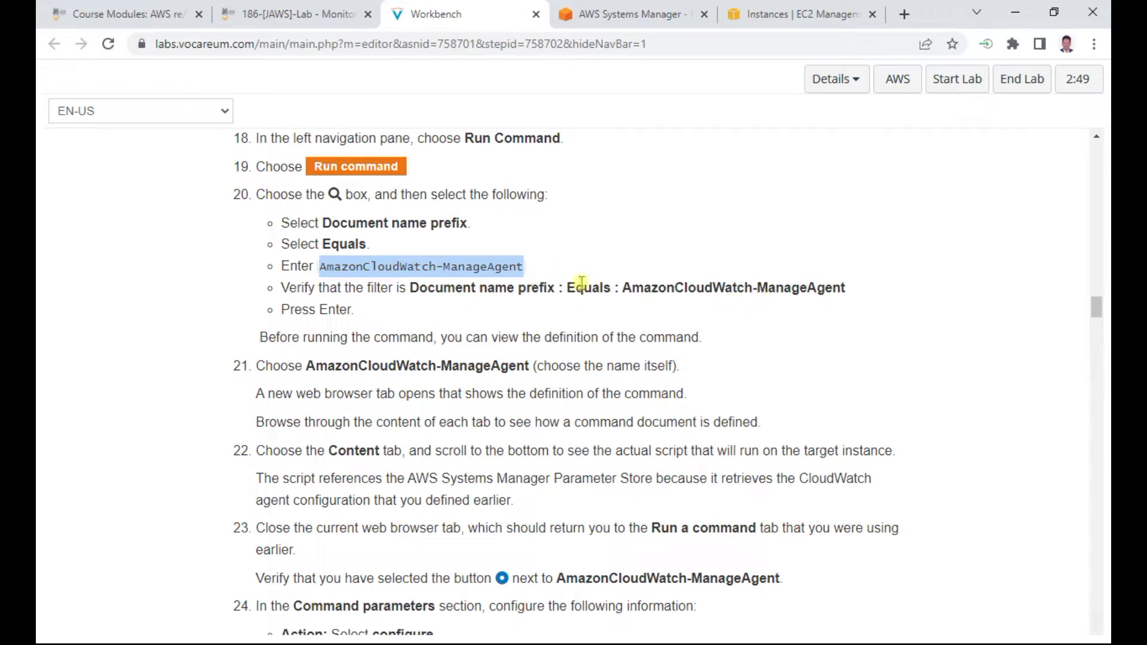
left_click(633, 16)
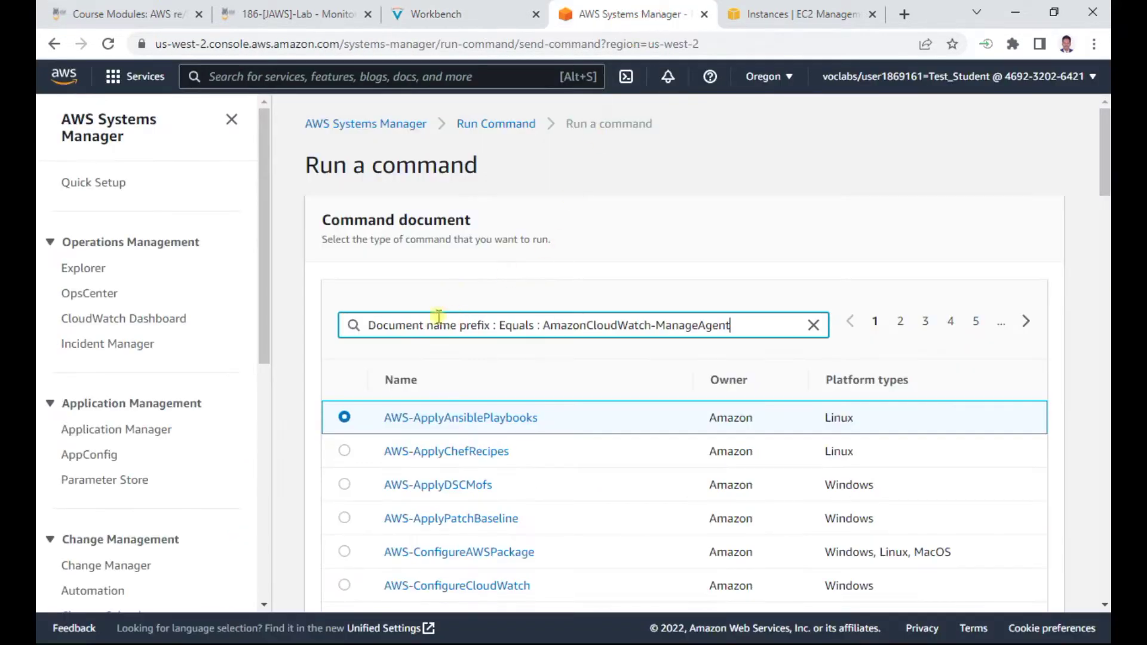
left_click(420, 19)
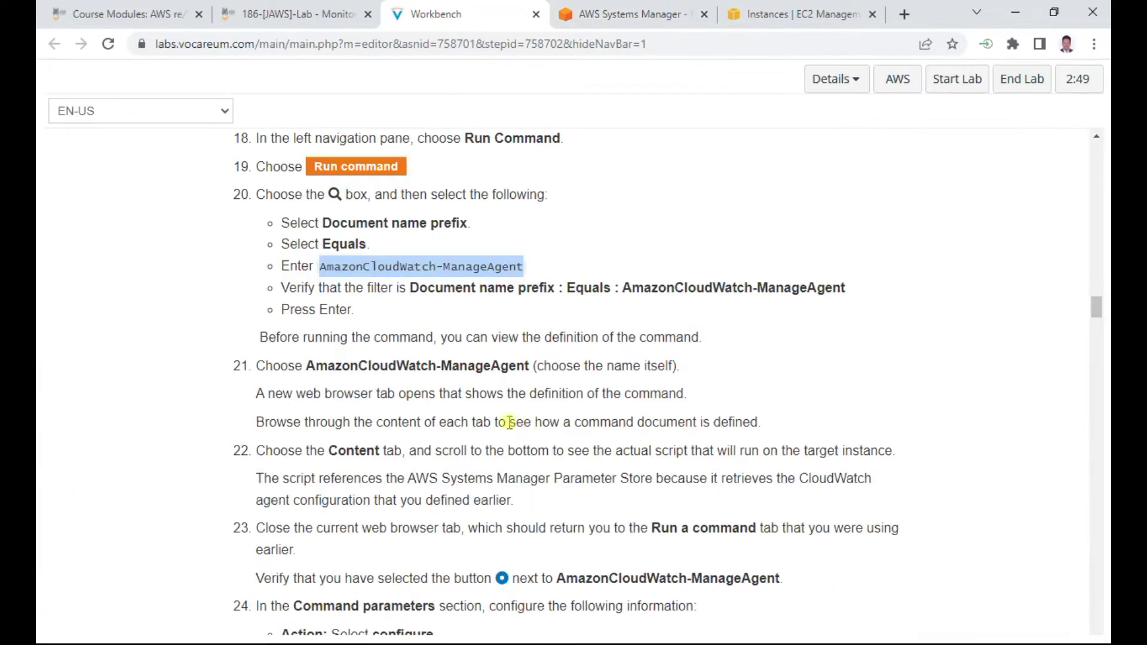
left_click(600, 8)
key("Return")
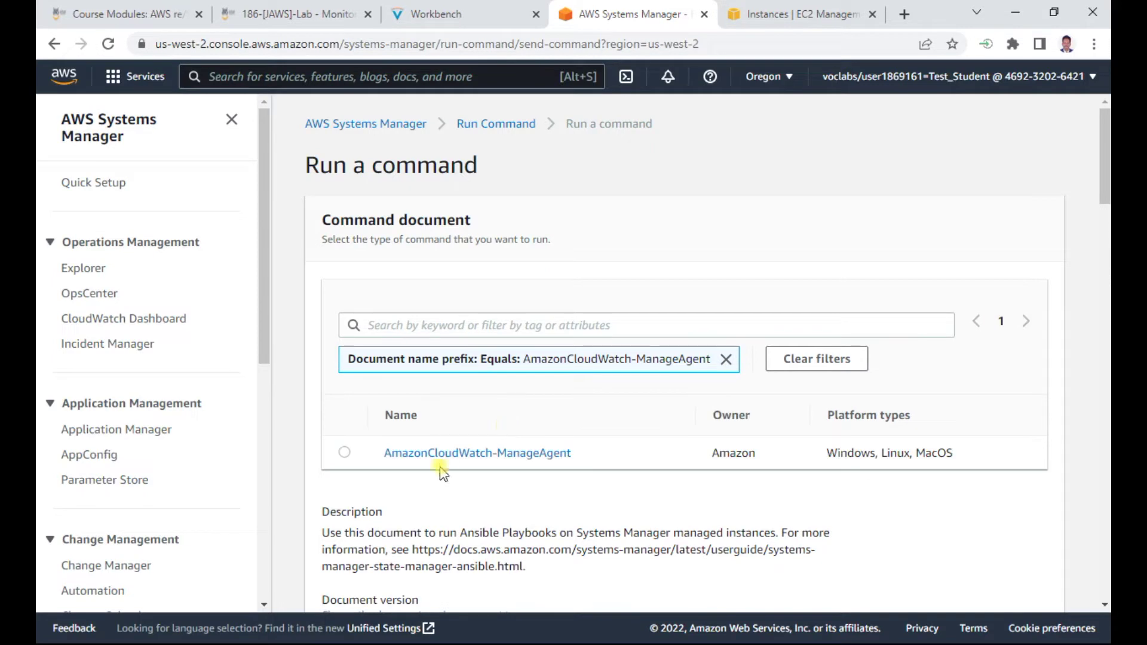
left_click(345, 454)
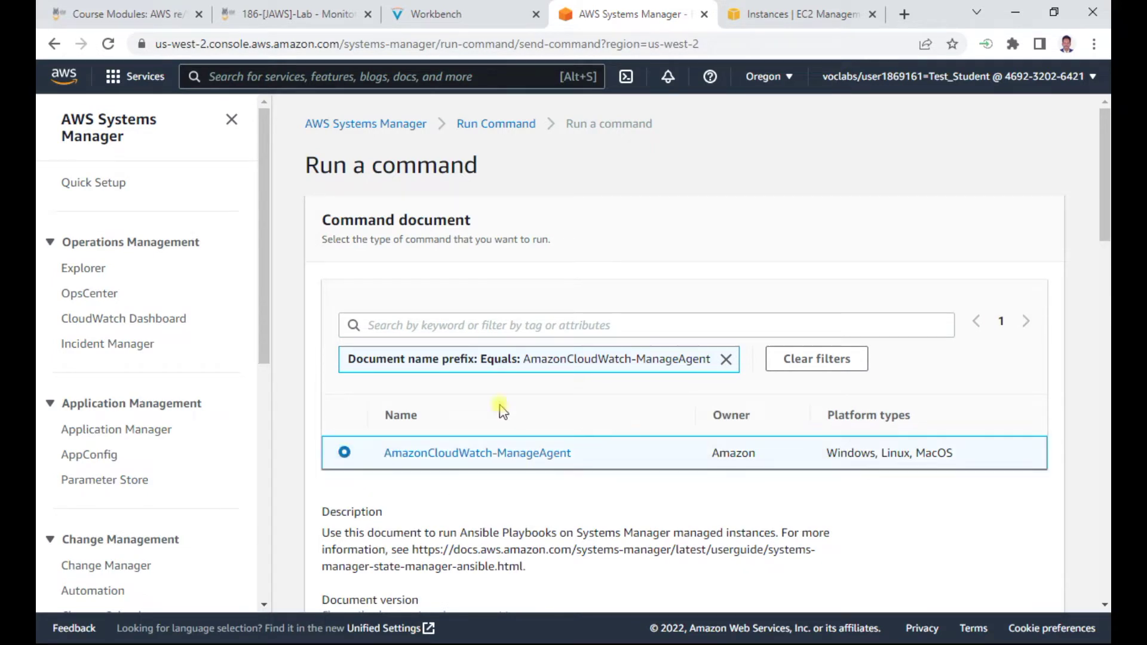
left_click(442, 14)
scroll(495, 388, "down", 1)
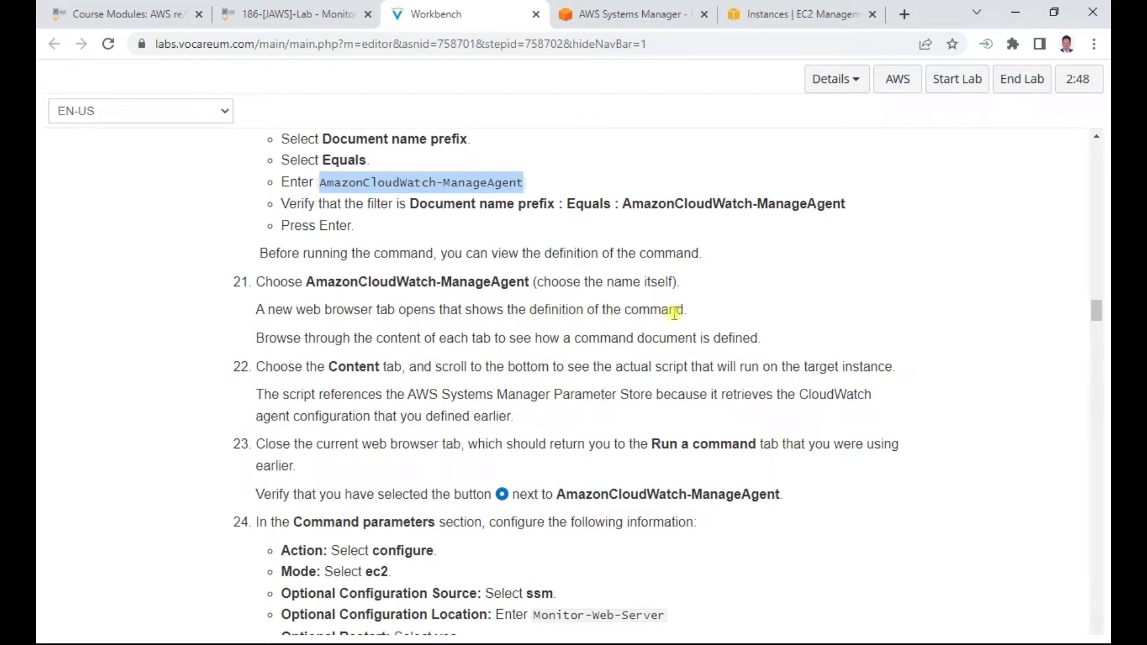
left_click(657, 15)
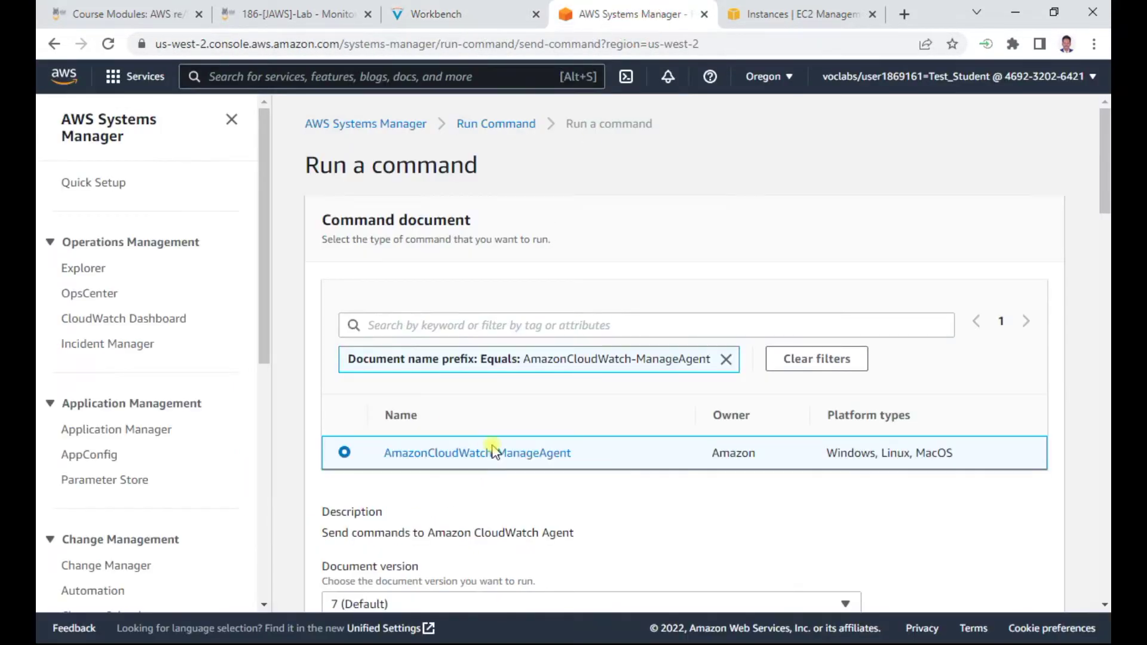
Open the AmazonCloudWatch-ManageAgent document definition in a new tab
scroll(492, 451, "down", 3)
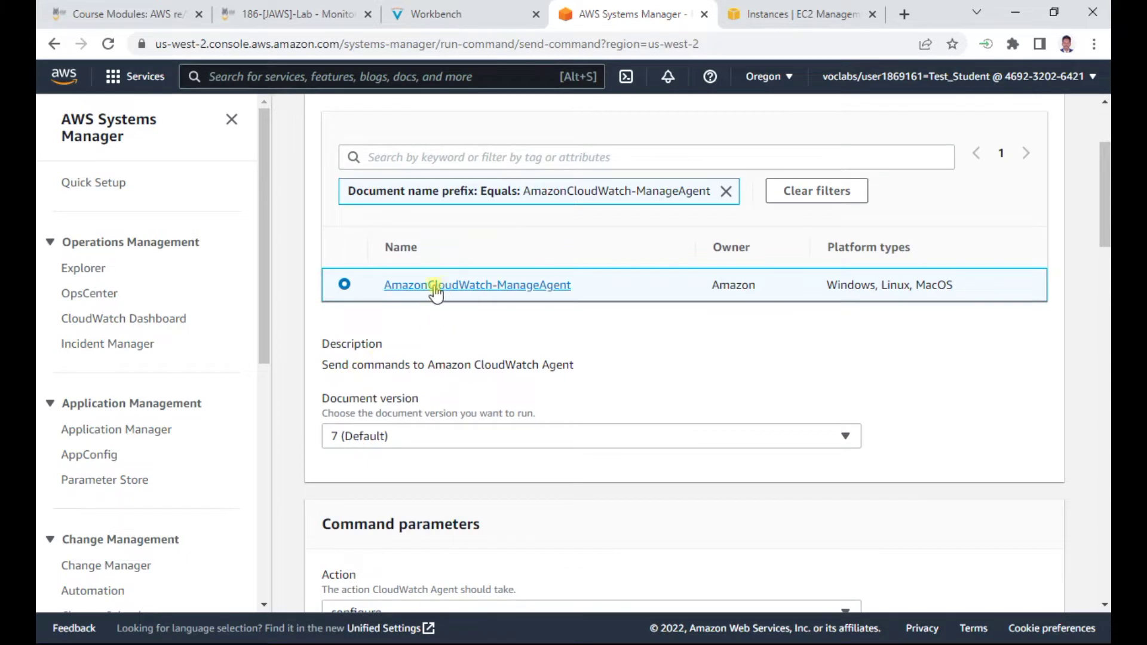
left_click(499, 11)
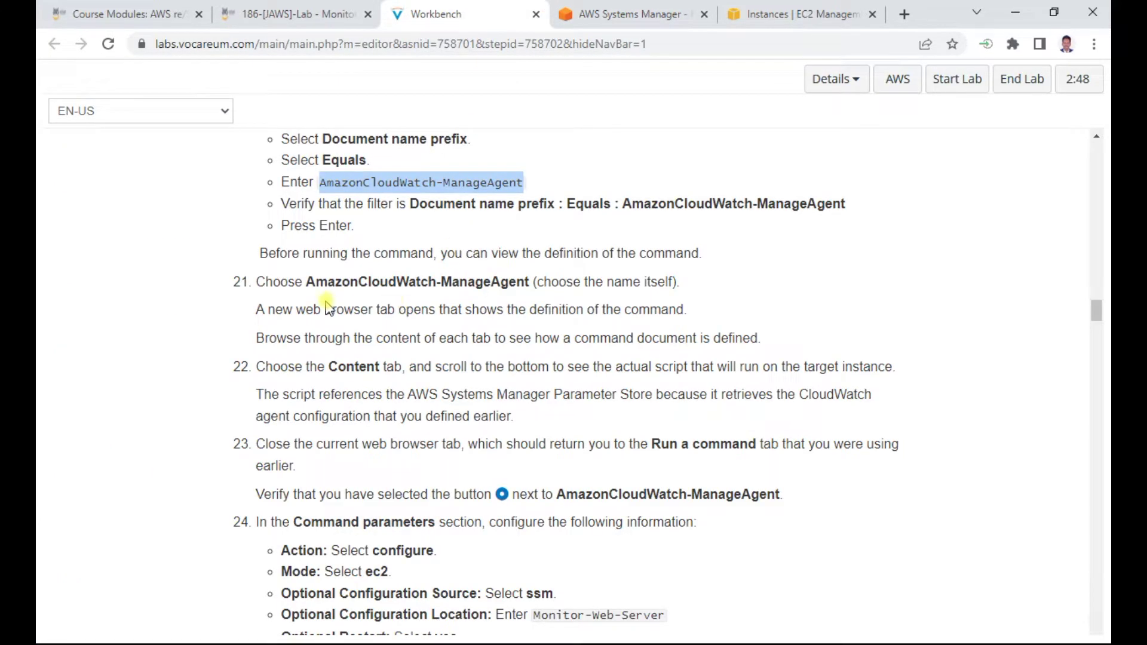
left_click_drag(293, 338, 759, 343)
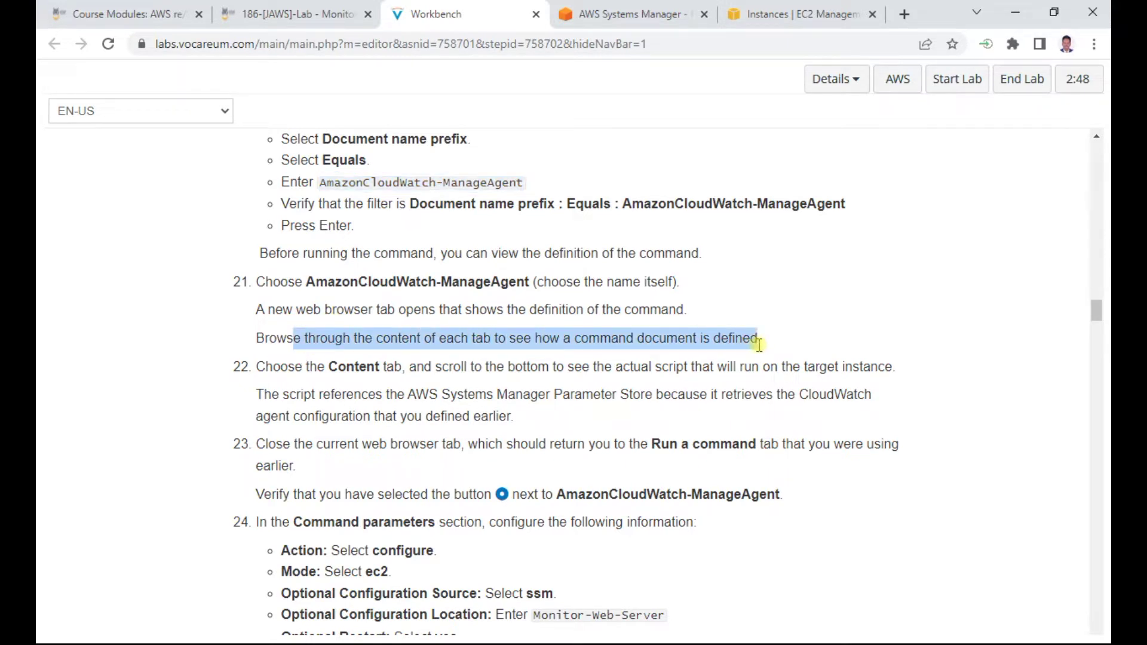
left_click(640, 14)
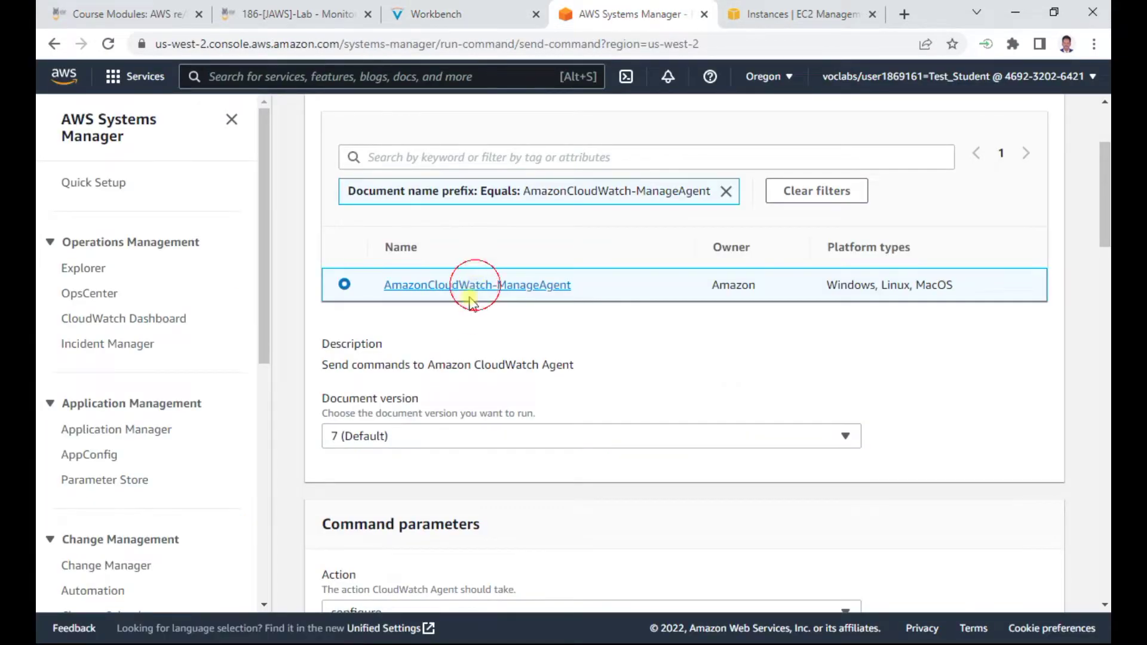
left_click(476, 285)
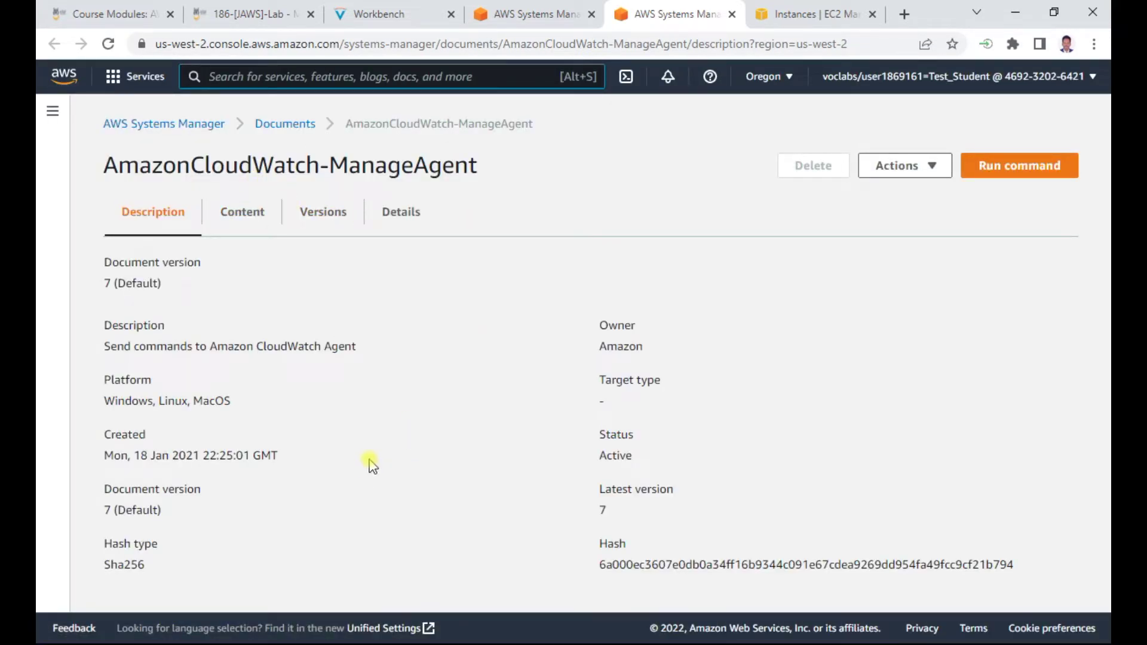
Browse the ManageAgent document's Content, Versions and Details tabs
left_click(236, 205)
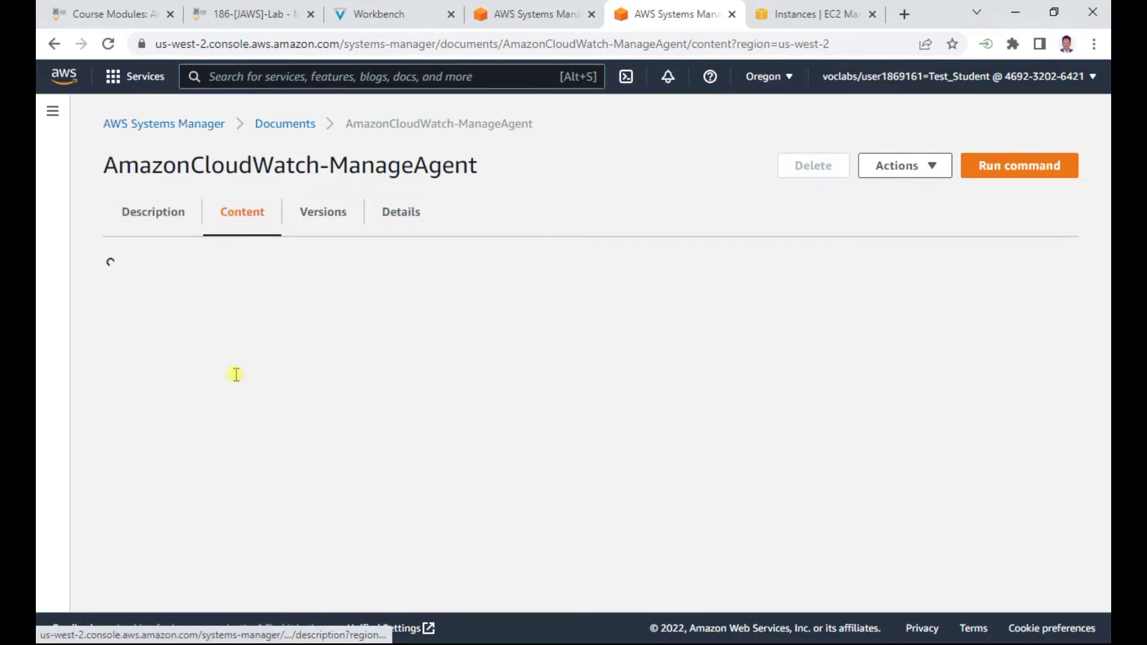
scroll(334, 419, "down", 10)
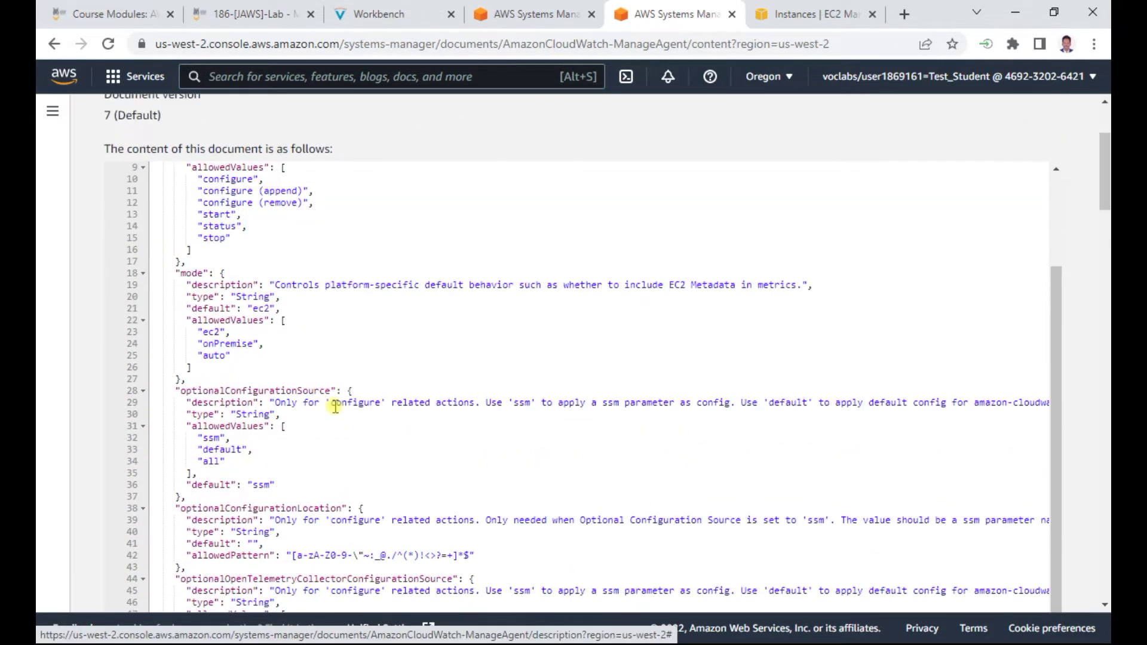
scroll(332, 413, "up", 10)
scroll(330, 411, "up", 1)
left_click(326, 210)
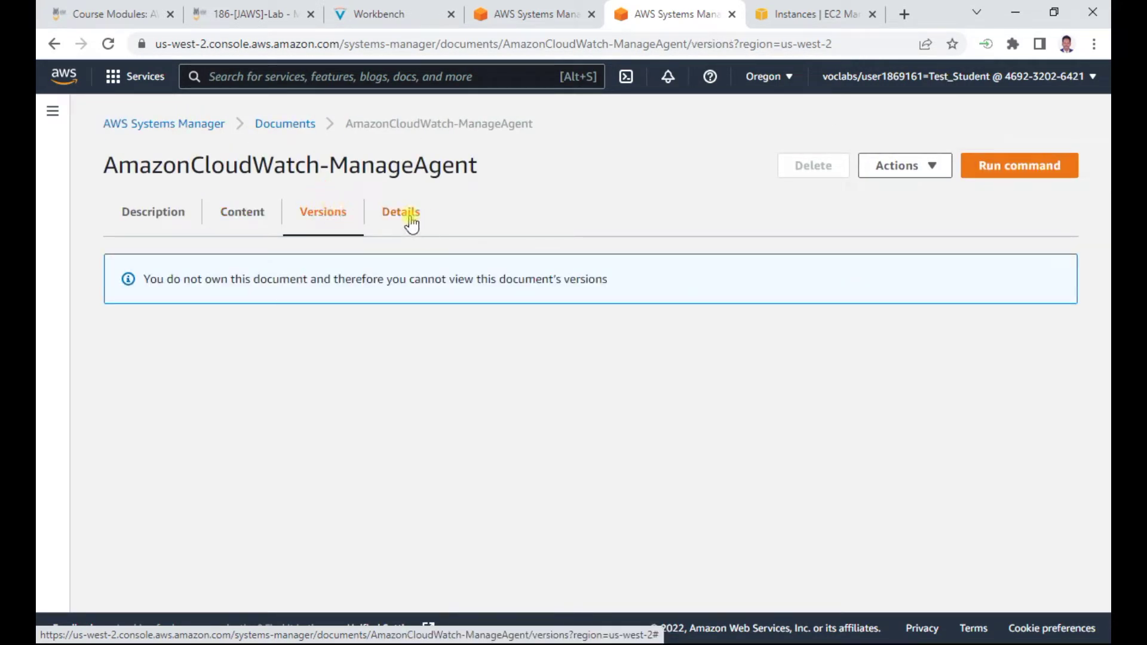
left_click(412, 221)
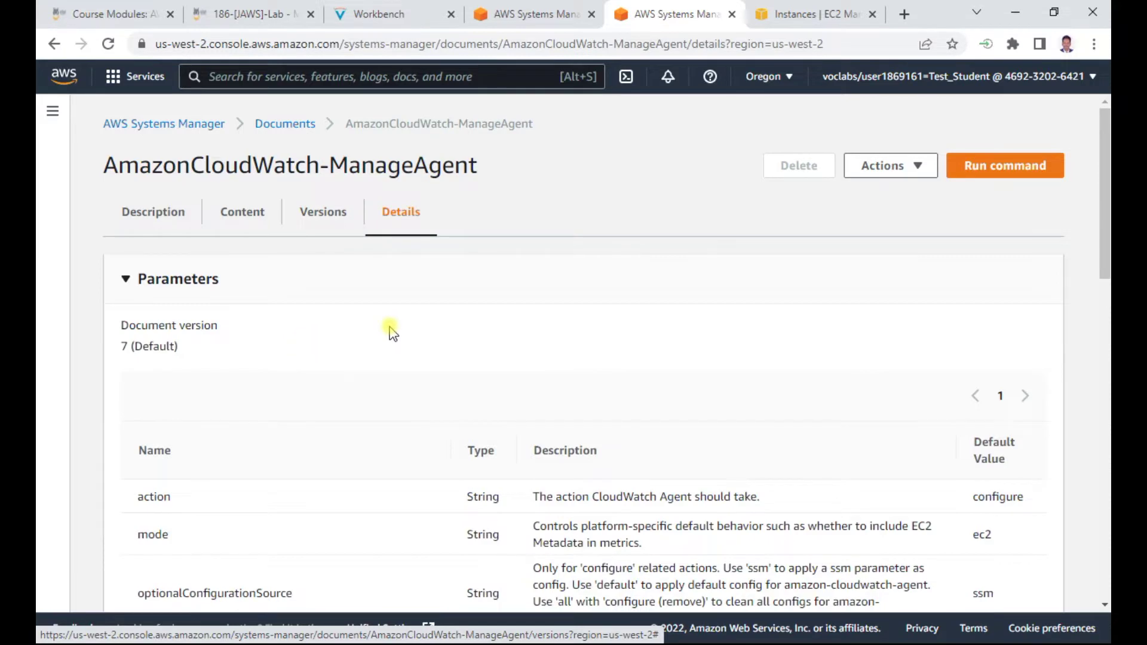
scroll(392, 333, "down", 3)
scroll(390, 328, "down", 5)
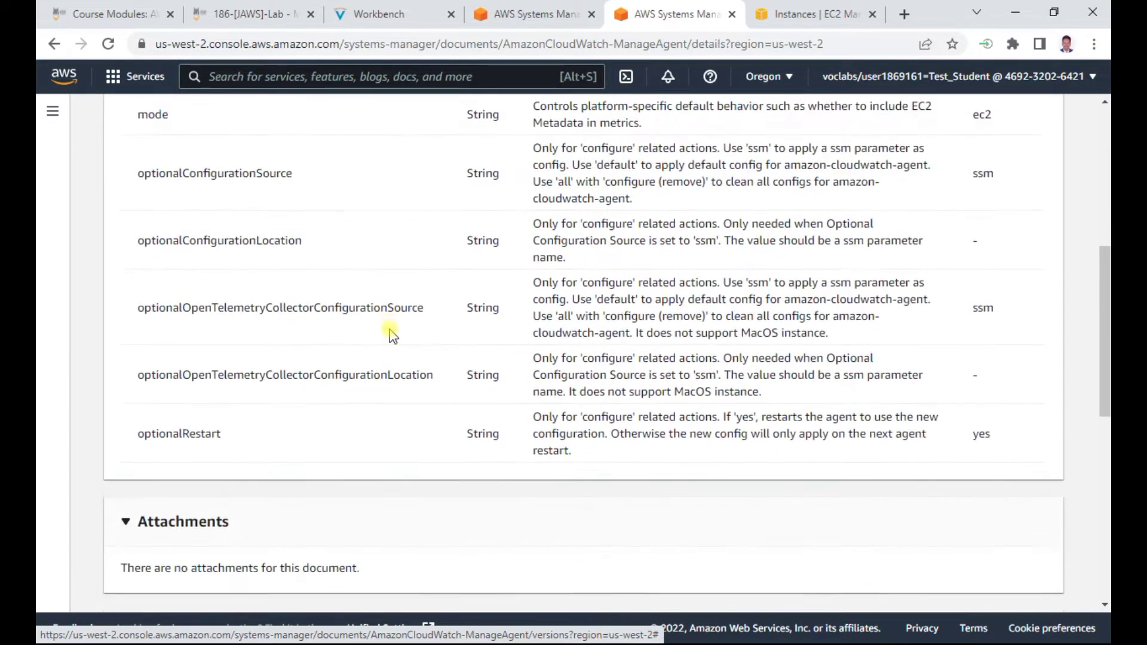
scroll(390, 328, "up", 8)
Recheck the lab instructions and scroll to the end of the document's script content
left_click(366, 15)
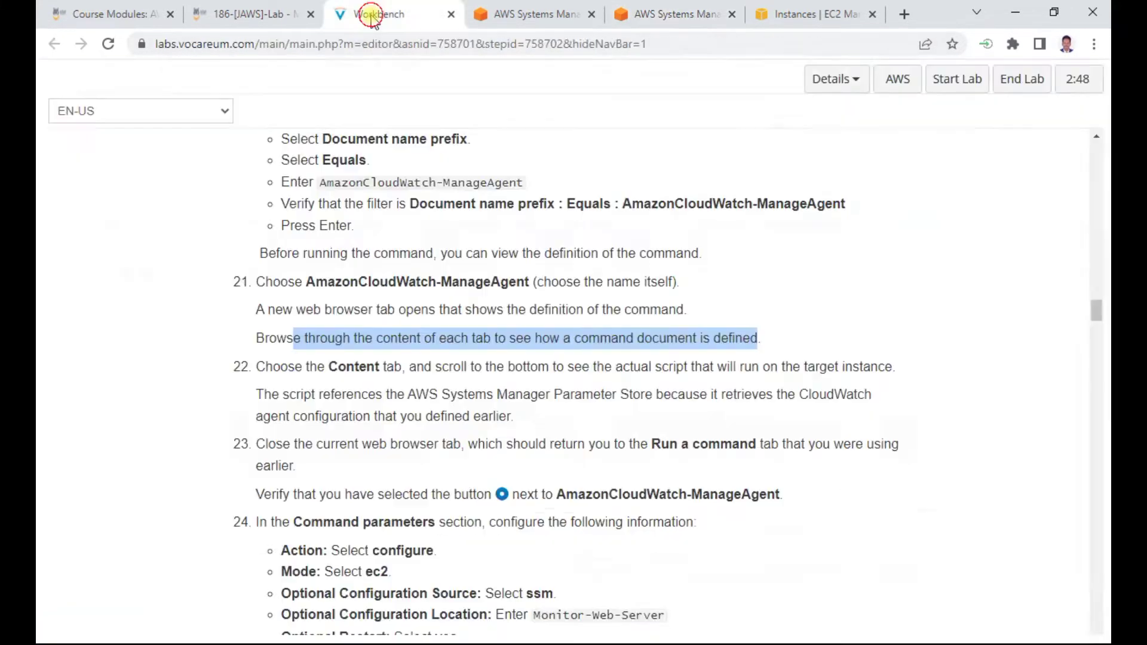
left_click(274, 23)
left_click(334, 15)
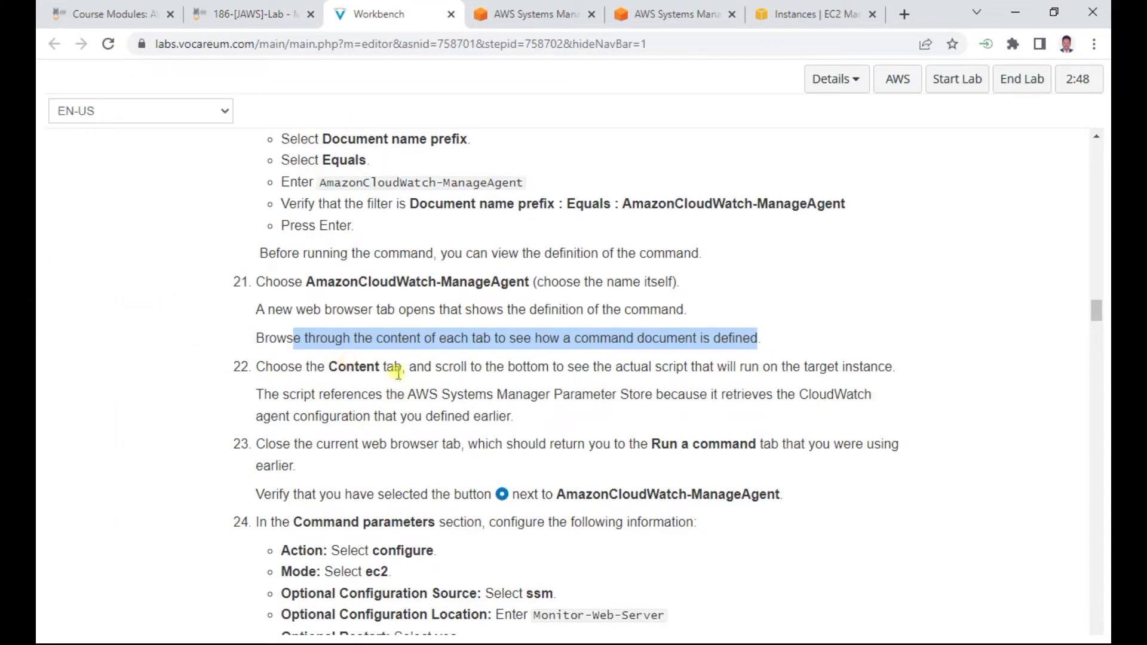
left_click(529, 14)
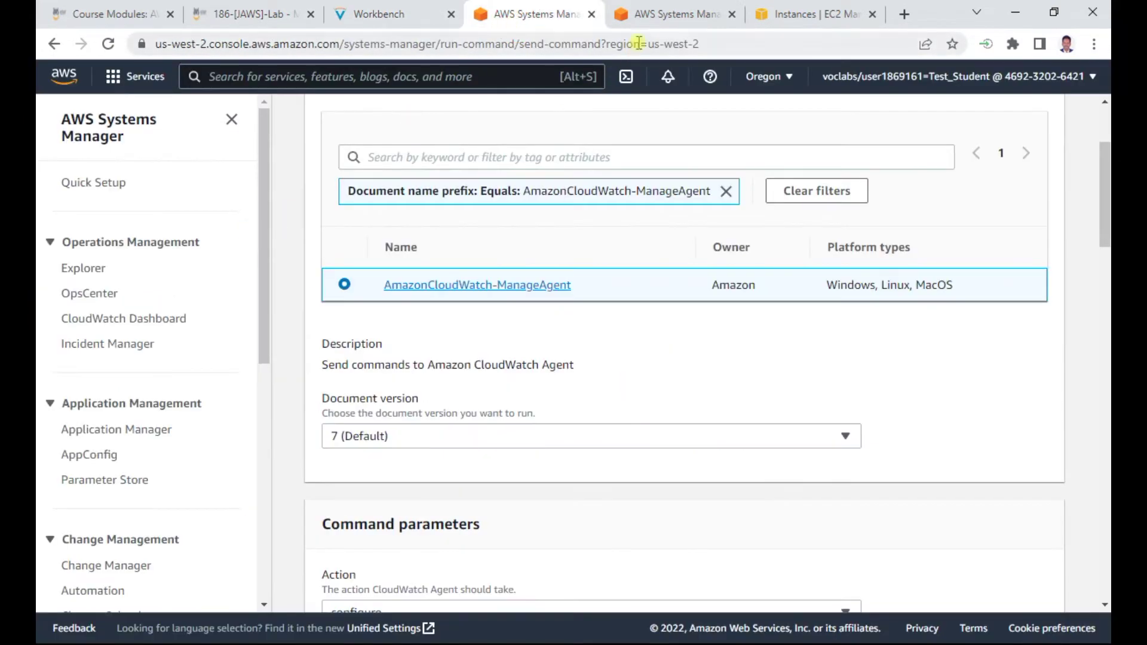
left_click(651, 14)
left_click(241, 213)
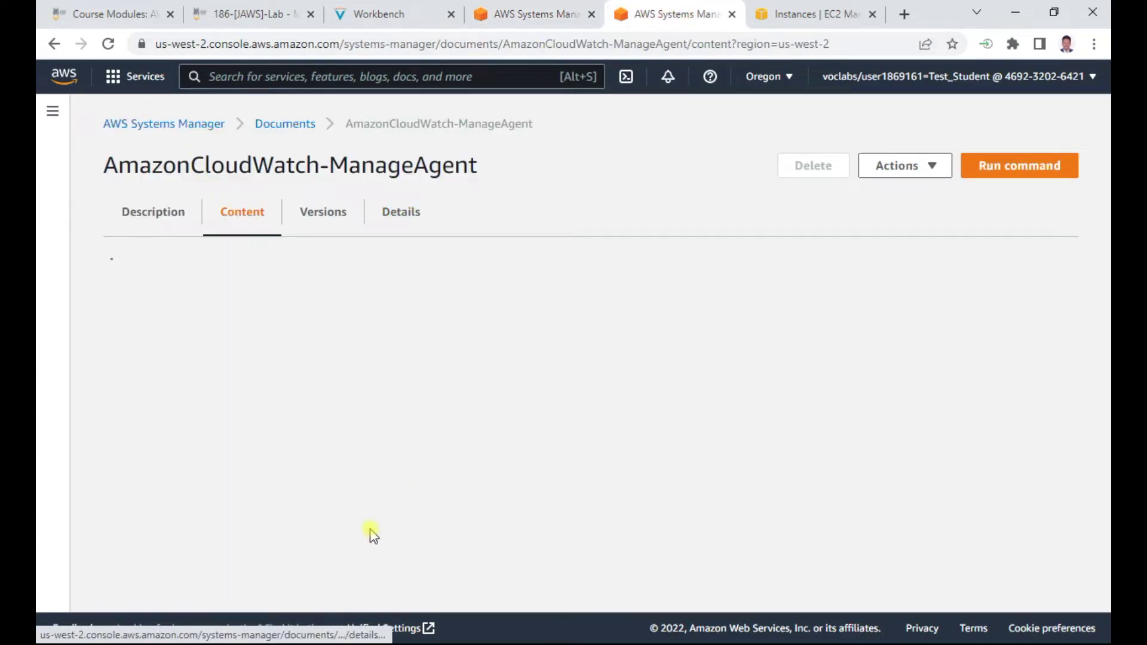
scroll(430, 457, "down", 20)
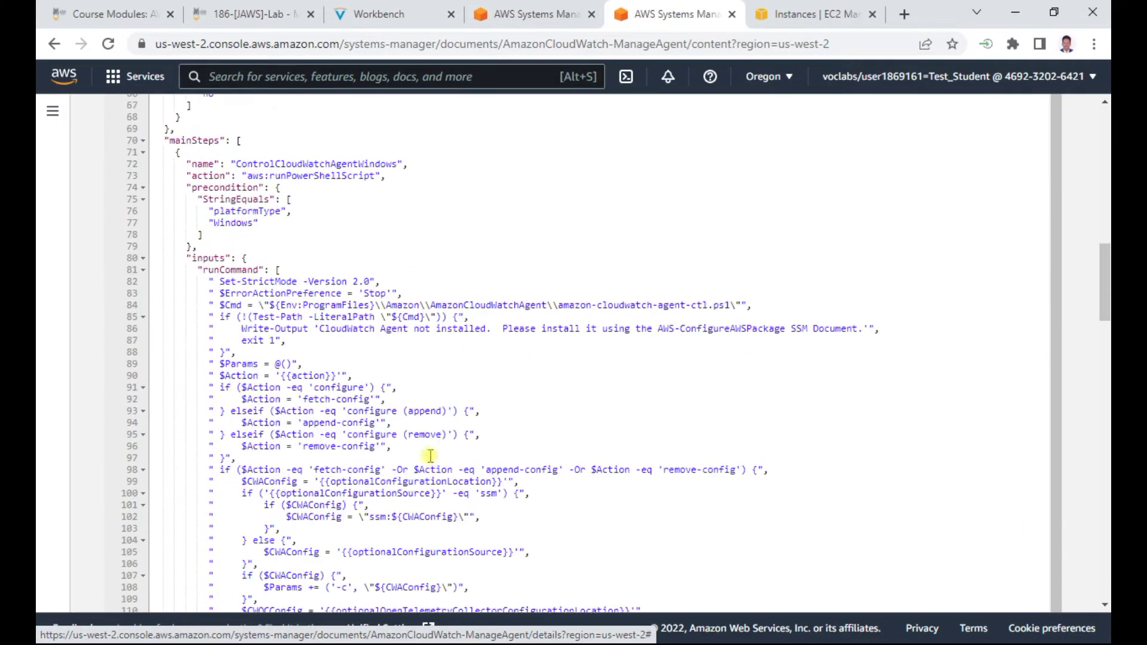
scroll(430, 457, "down", 20)
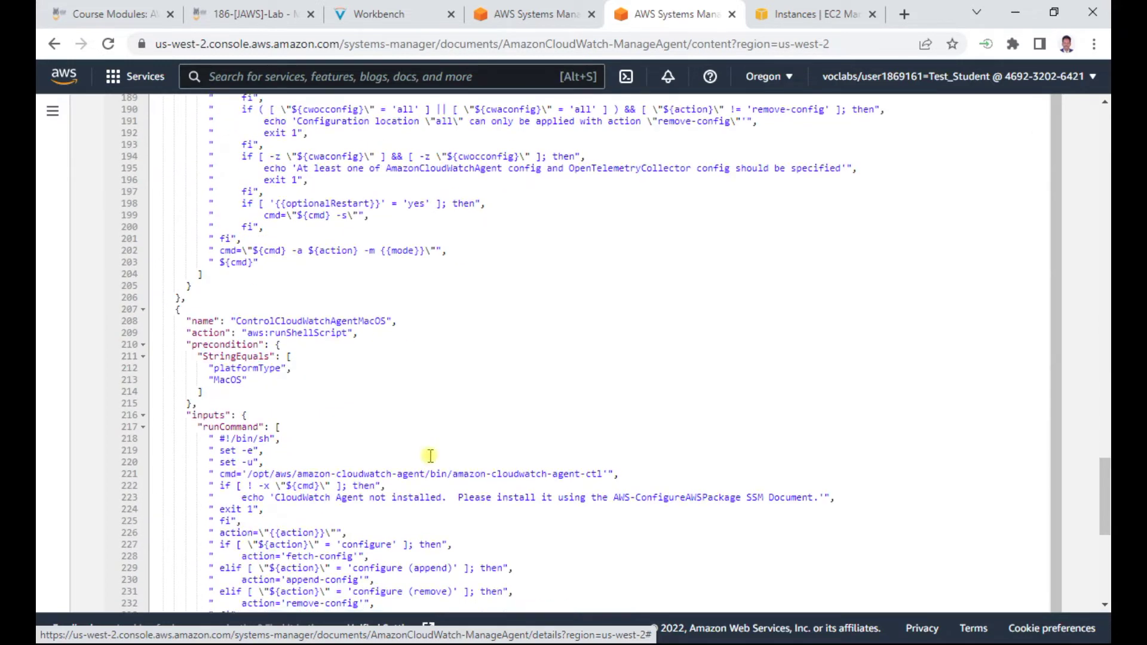
left_click(528, 14)
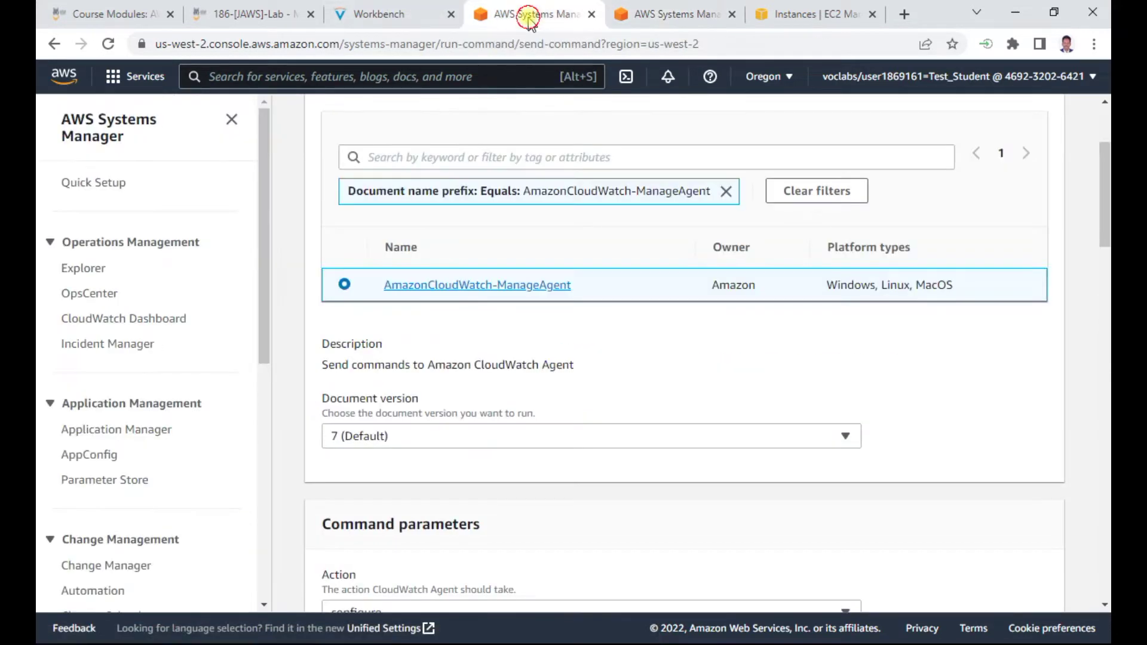
Read the lab's Parameter Store note, then close the document definition tab
left_click(380, 15)
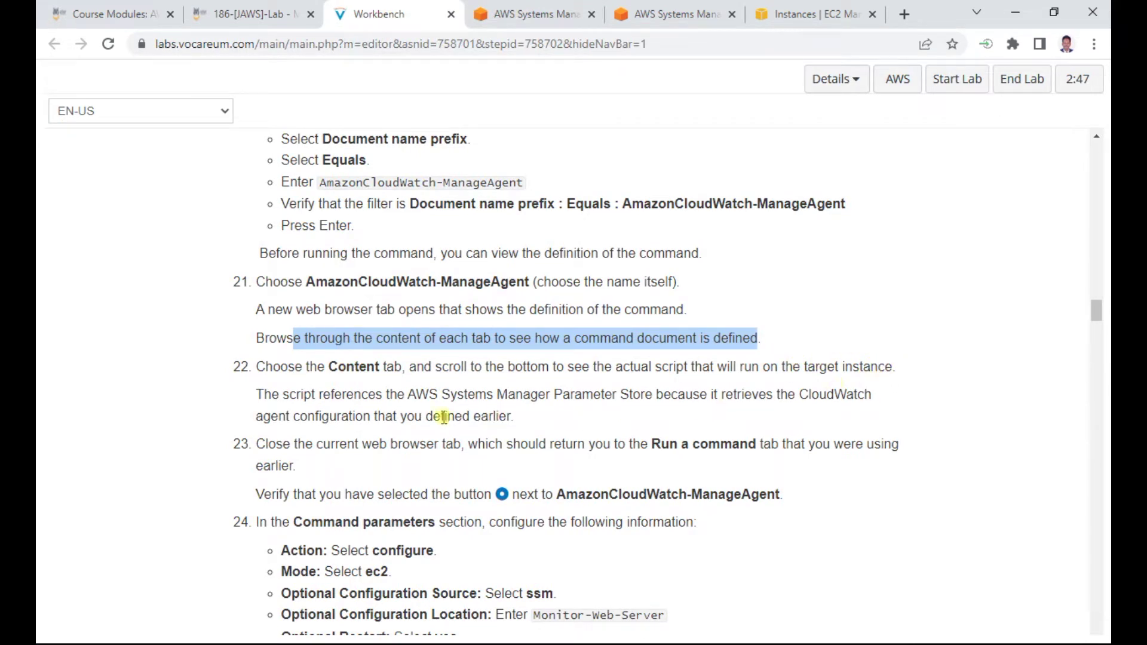
left_click_drag(475, 395, 865, 413)
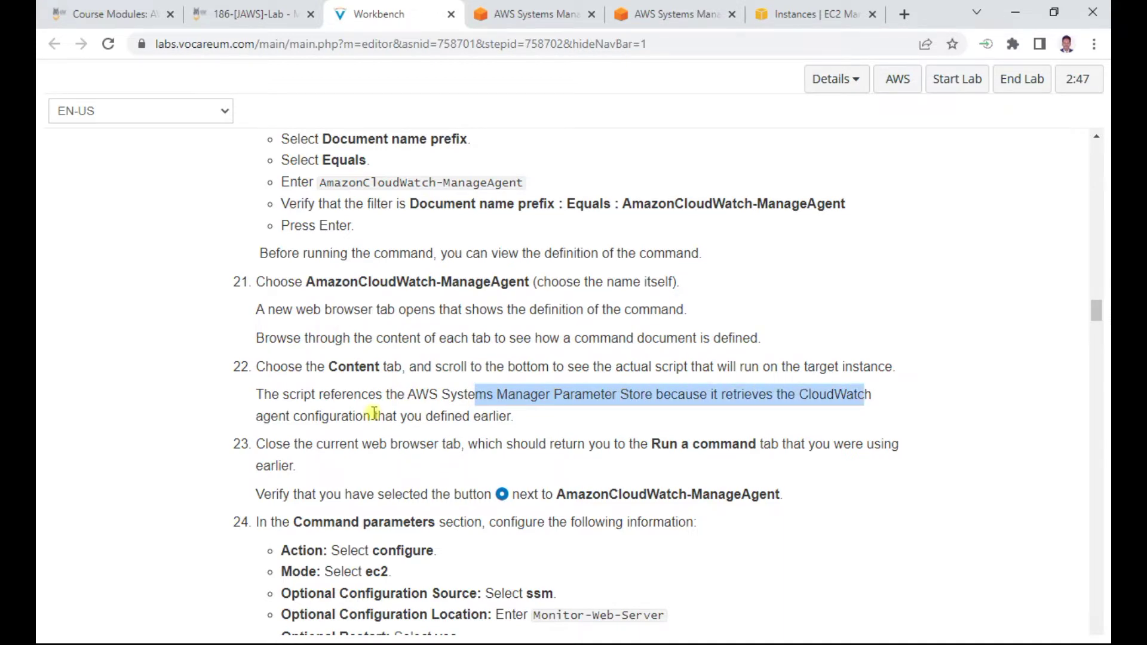
scroll(374, 412, "down", 2)
left_click_drag(306, 363, 705, 367)
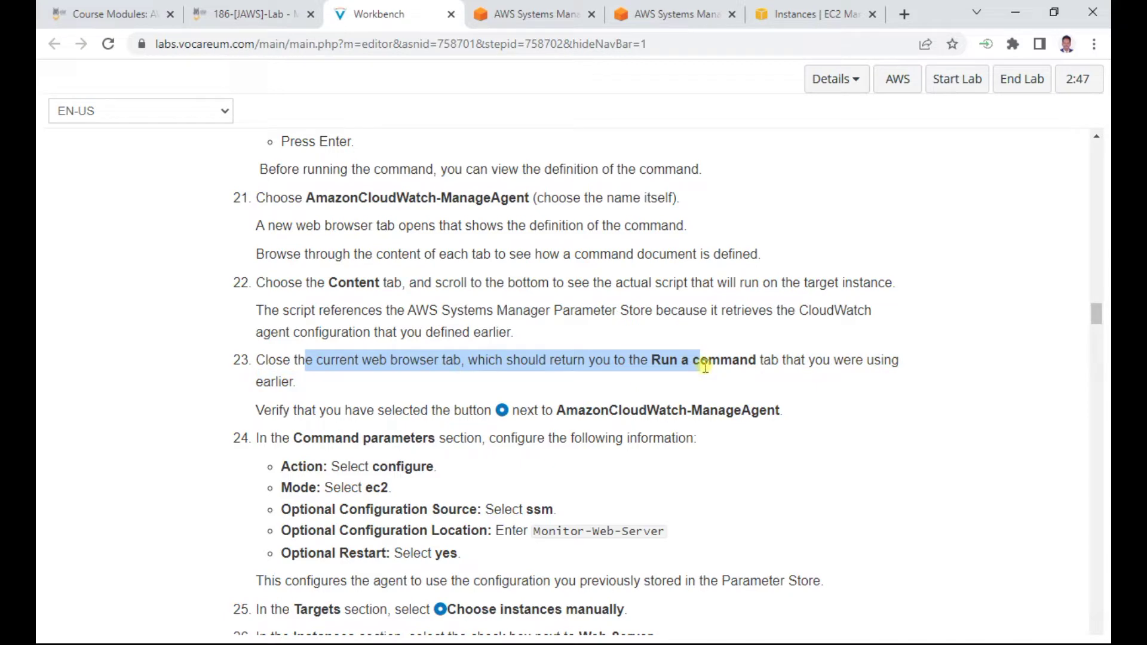
left_click(682, 16)
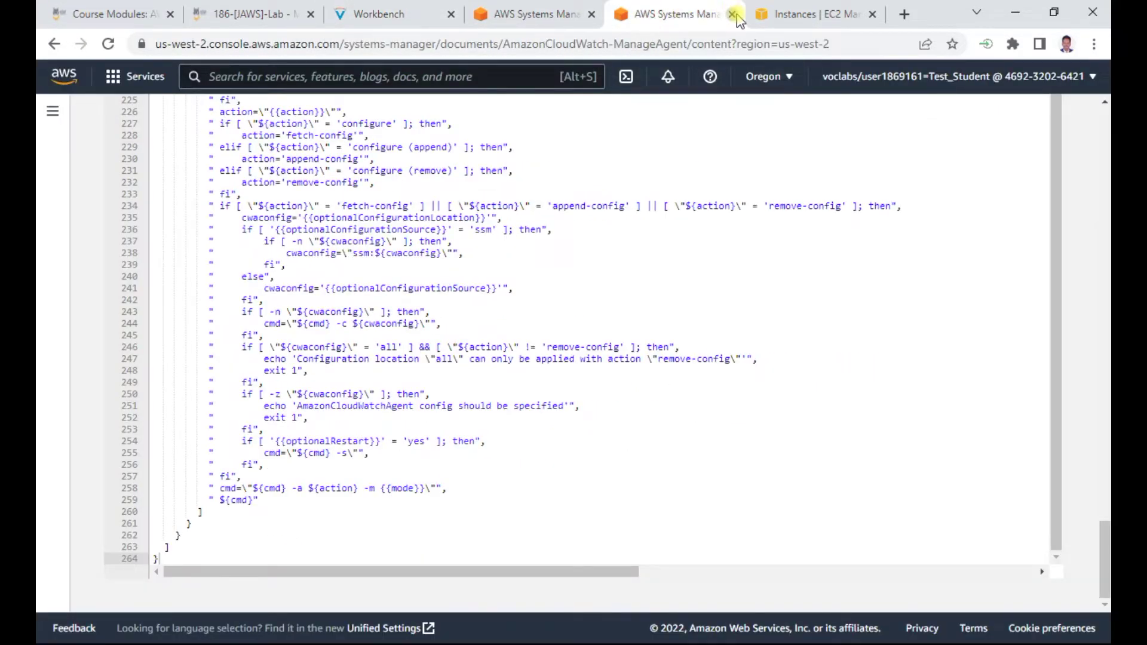
left_click(732, 14)
Compare the lab instructions with the Run Command parameters form
left_click(545, 16)
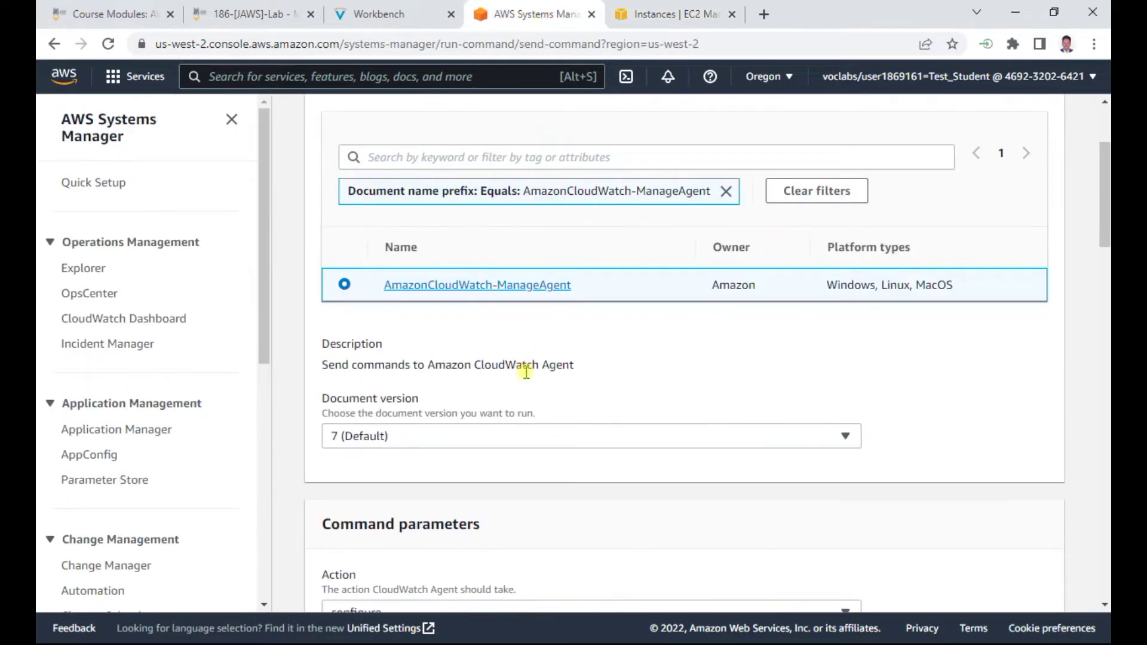
scroll(486, 398, "down", 2)
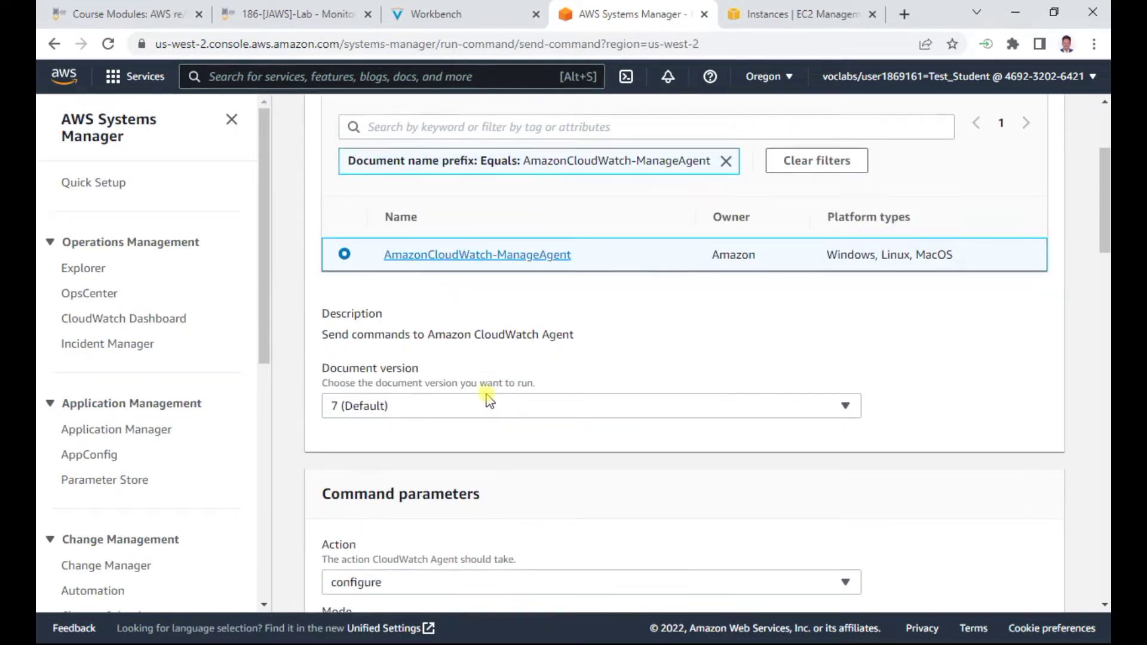
left_click(460, 15)
scroll(555, 407, "down", 1)
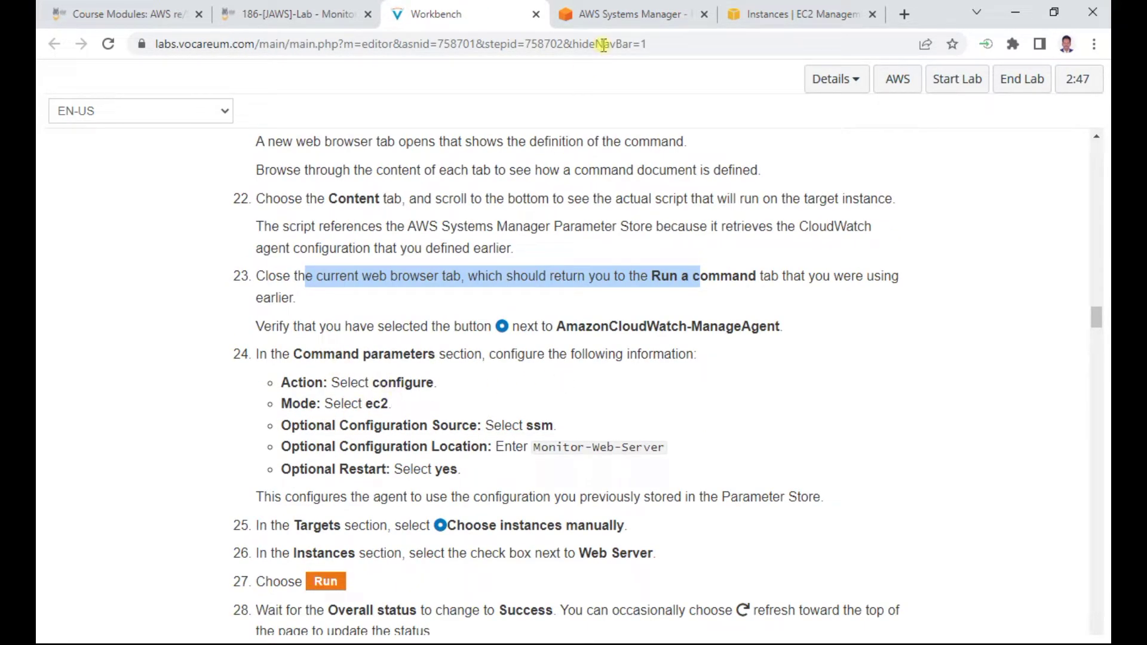
left_click(610, 18)
scroll(442, 476, "down", 1)
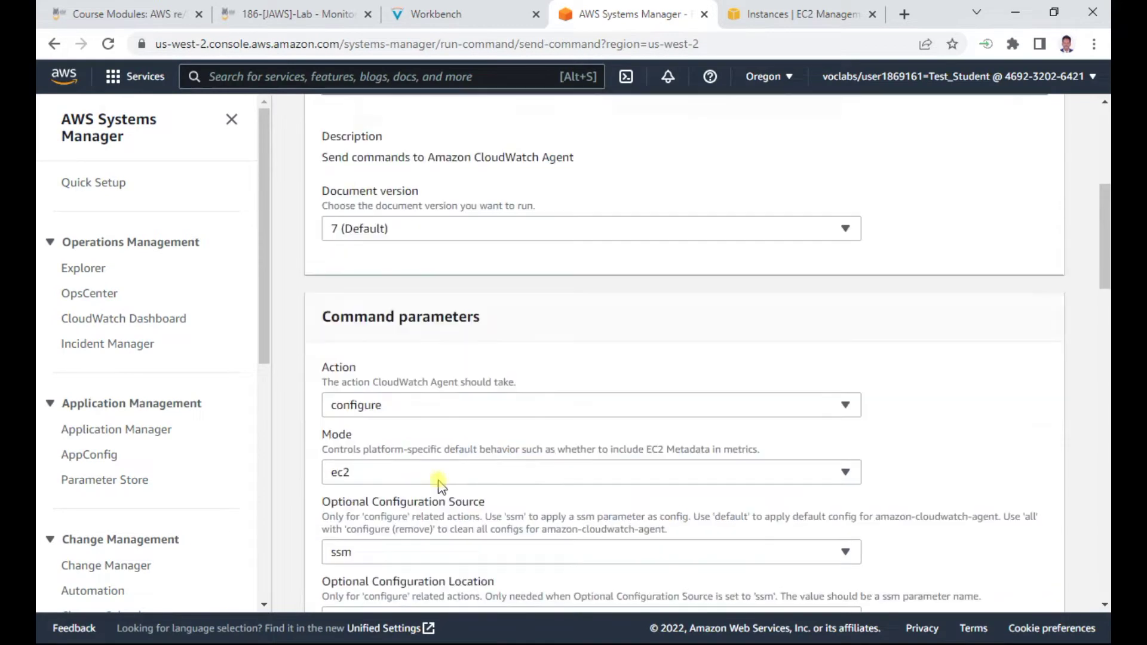
scroll(325, 336, "down", 2)
scroll(418, 334, "down", 1)
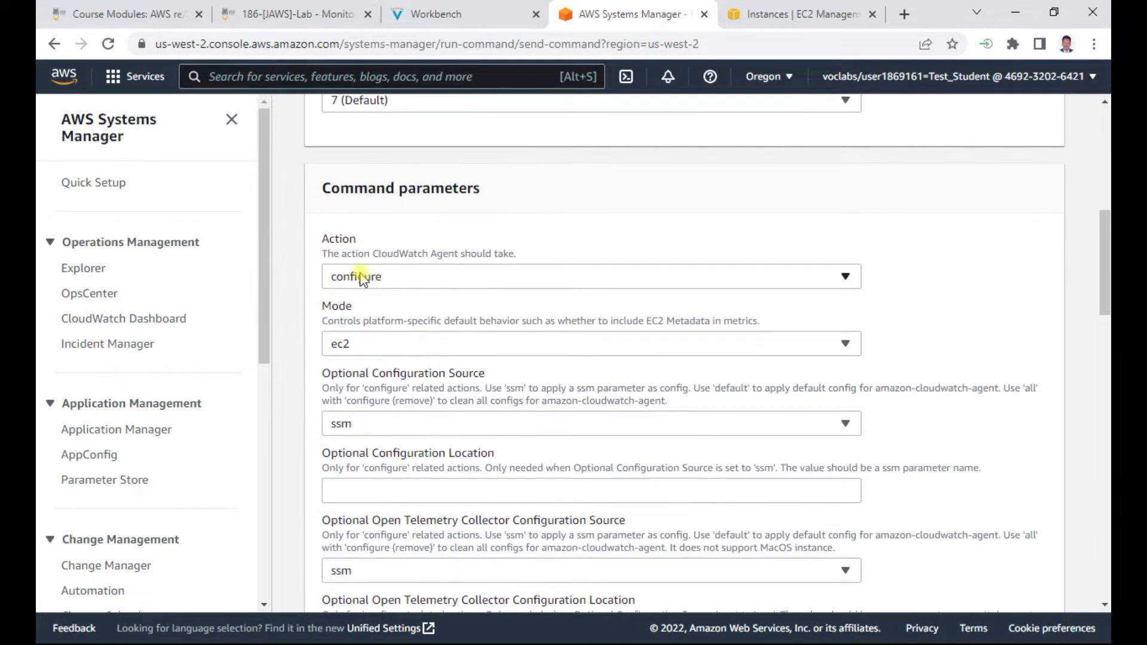
left_click(454, 15)
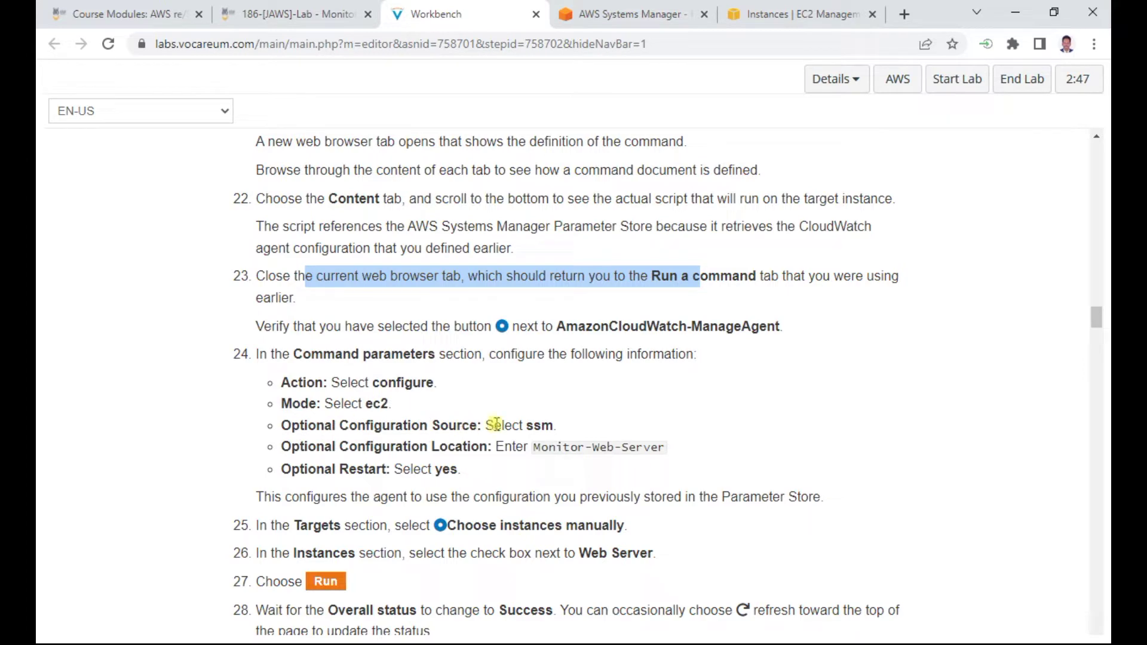
Copy the parameter name Monitor-Web-Server from the lab instructions
left_click(650, 14)
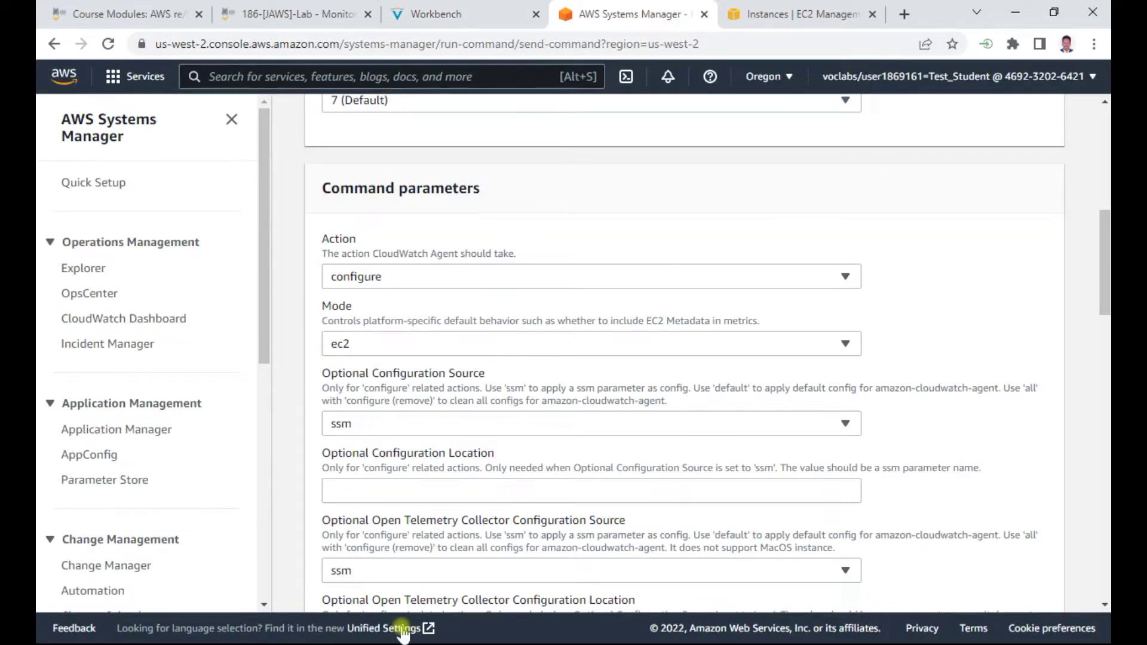
scroll(425, 547, "down", 2)
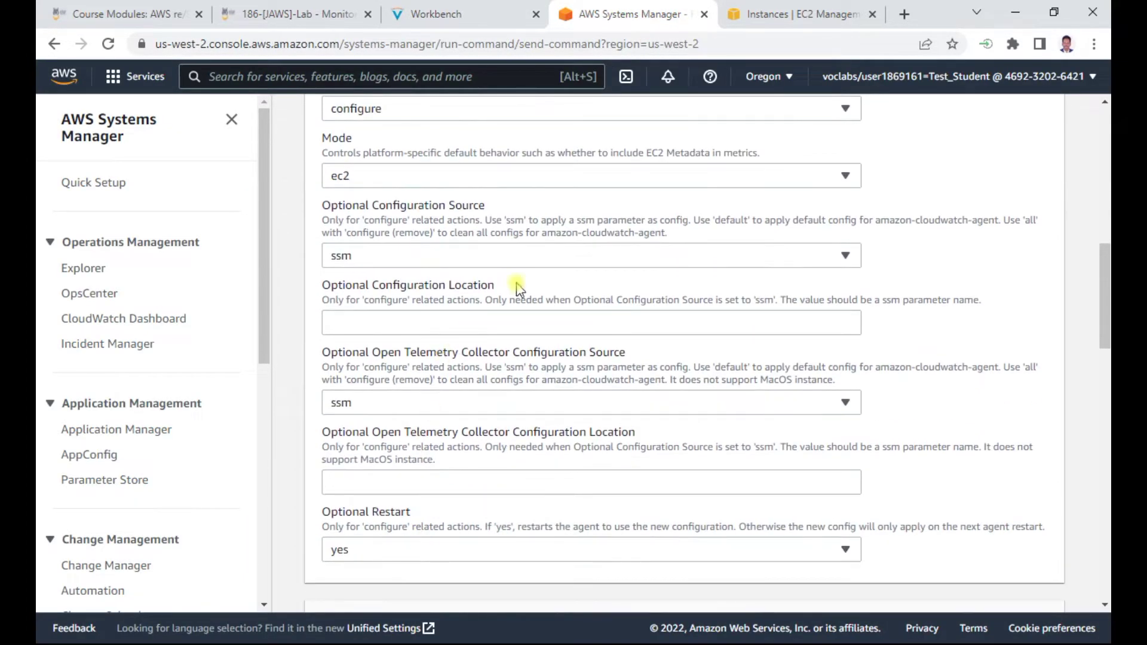
left_click(449, 15)
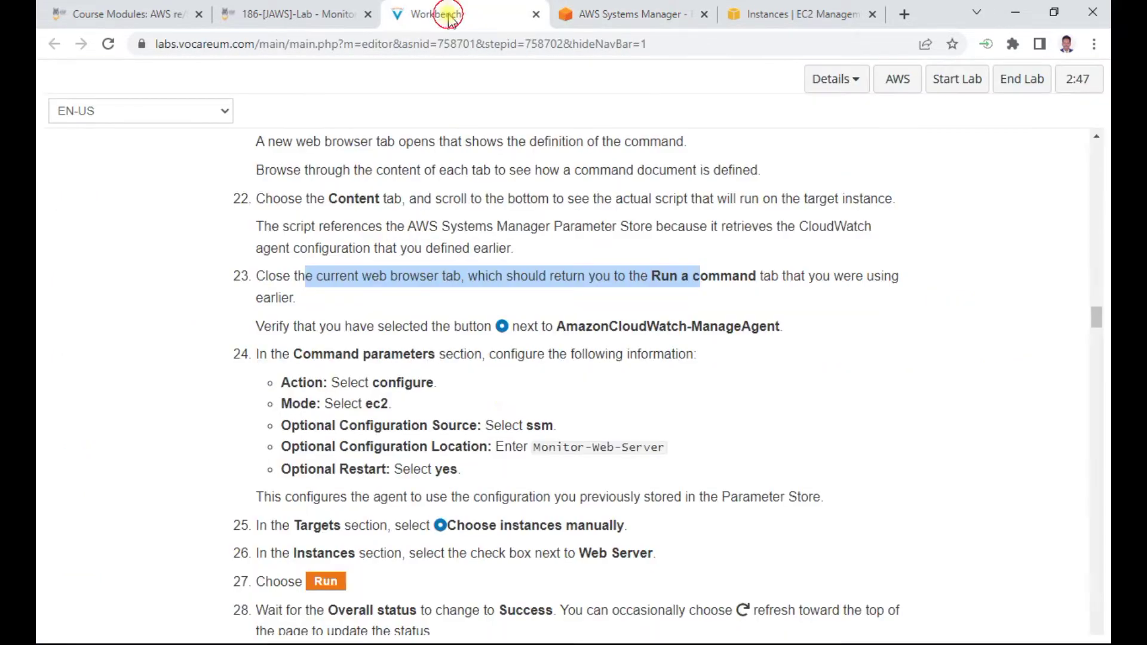
scroll(505, 404, "down", 1)
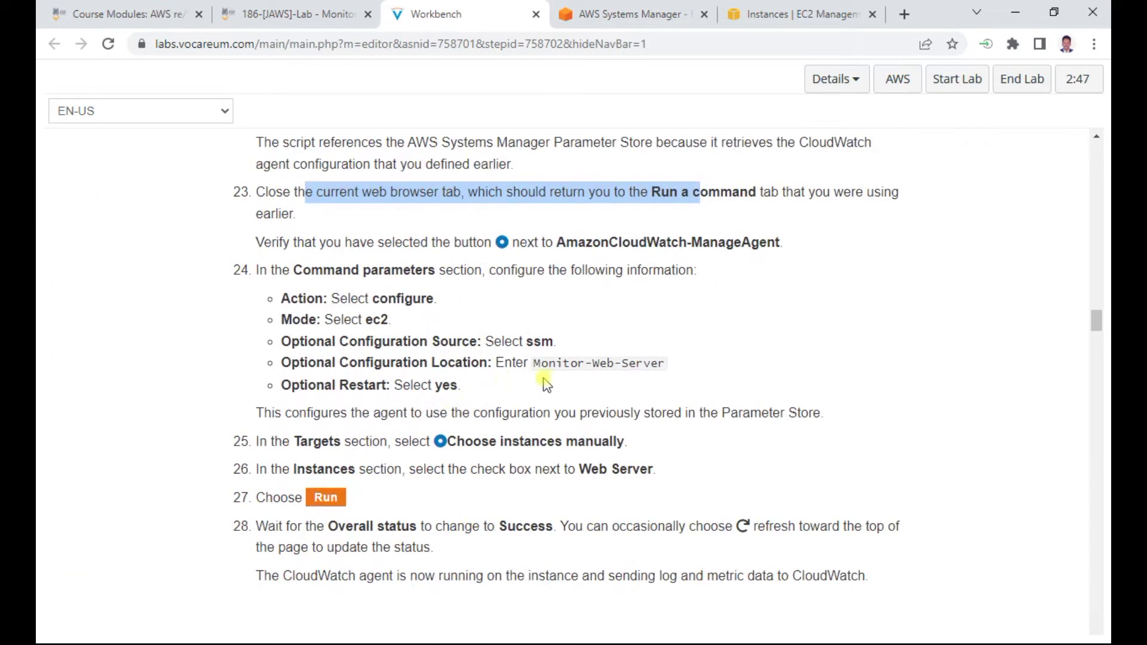
left_click_drag(536, 365, 669, 371)
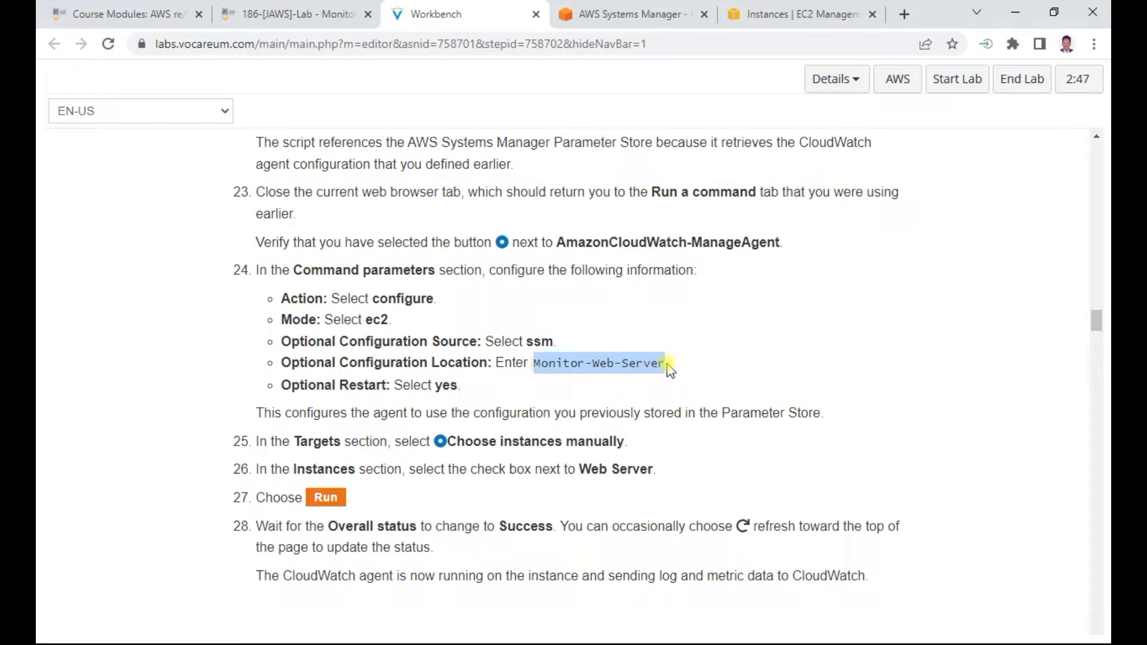
key("ctrl+c")
Paste Monitor-Web-Server into the Optional Configuration Location field
left_click(634, 14)
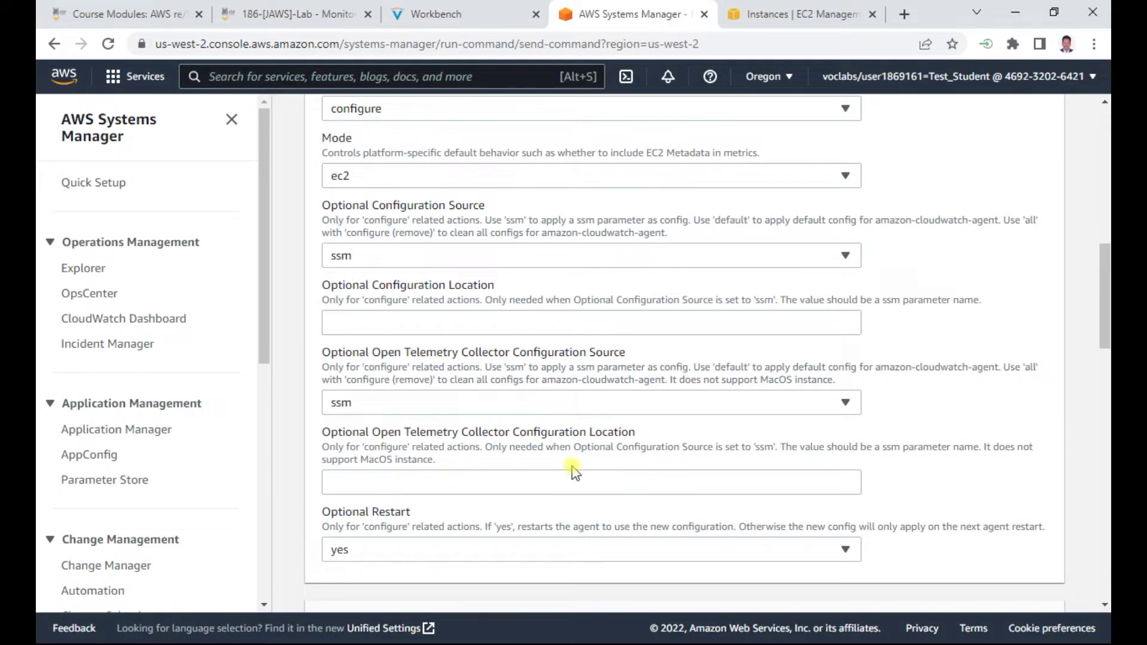
scroll(574, 472, "down", 3)
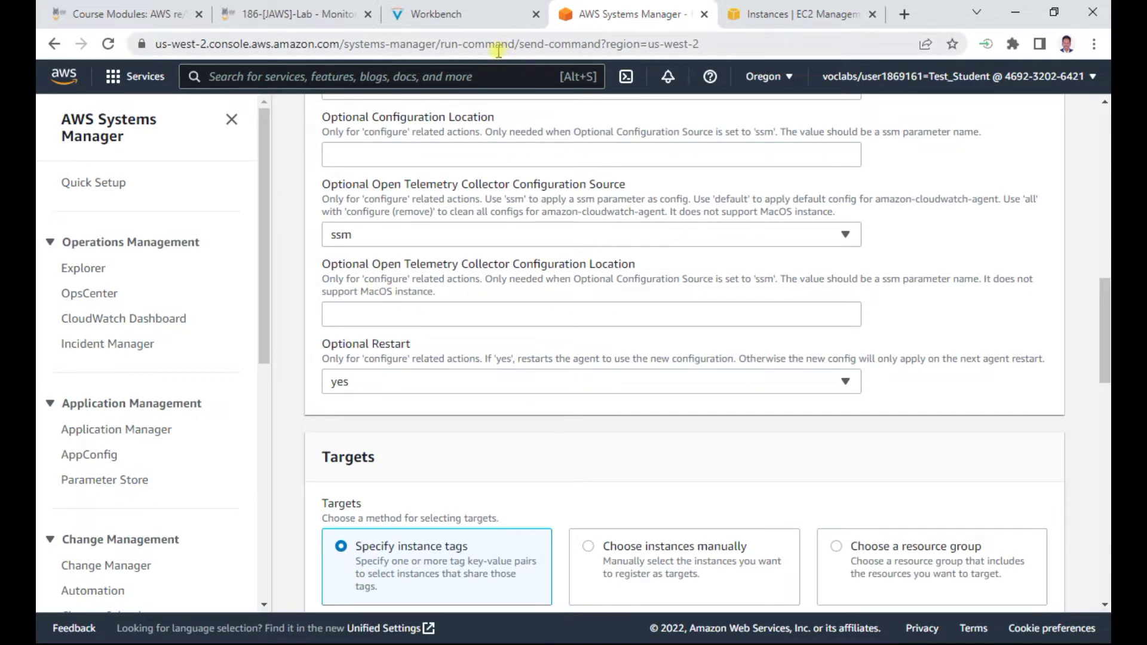
left_click(481, 13)
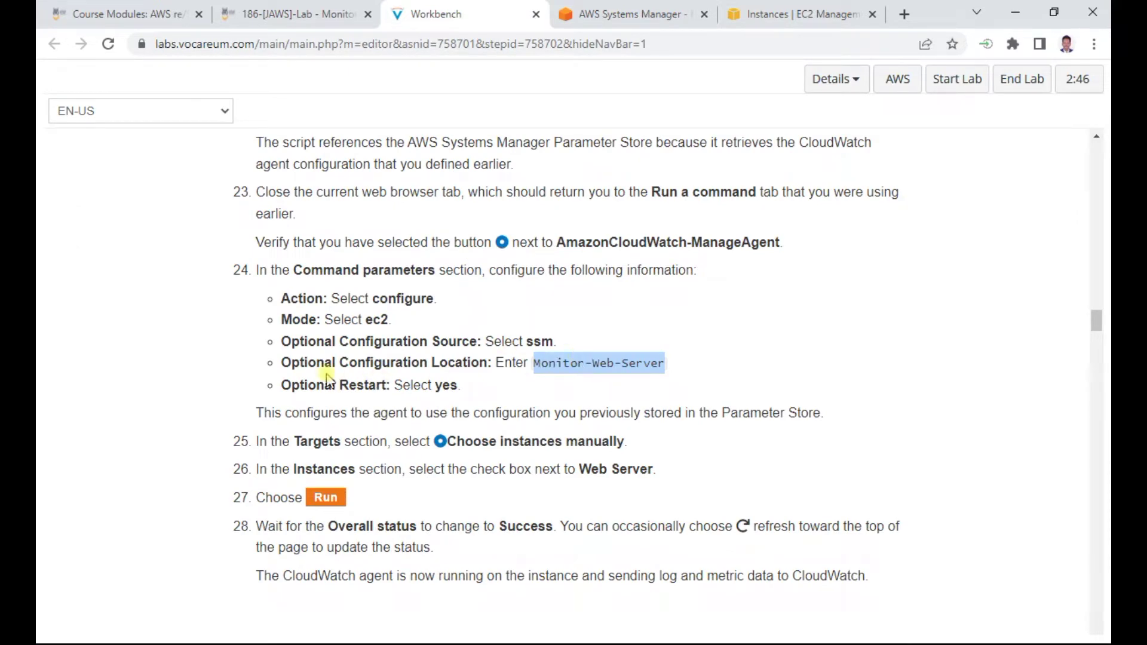
left_click(648, 15)
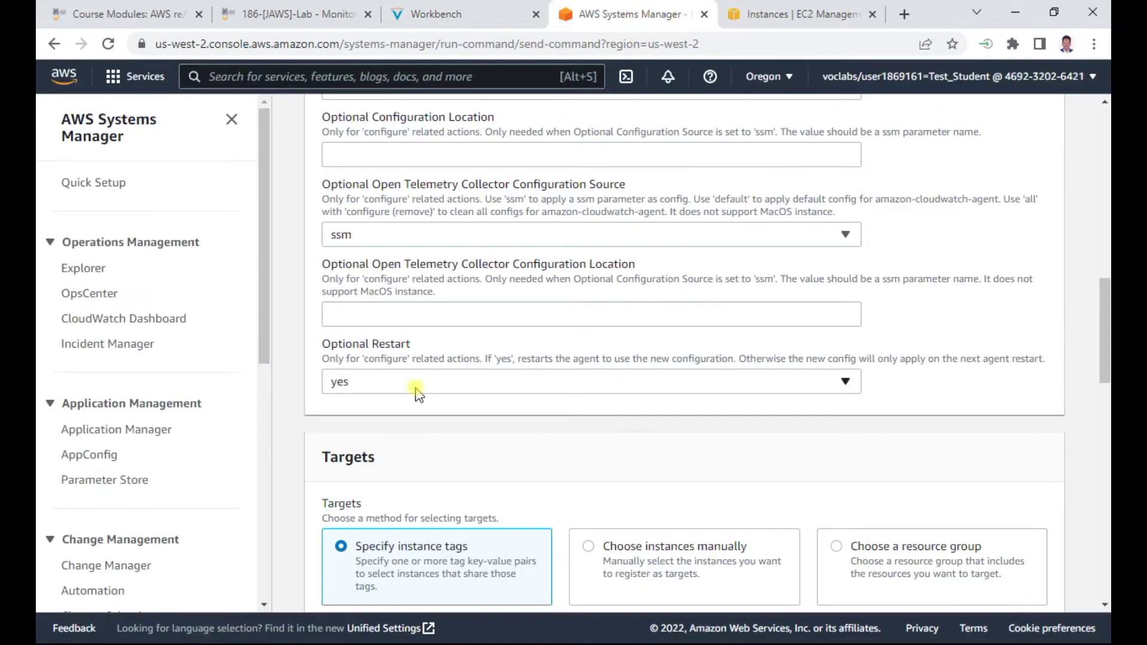
left_click(414, 154)
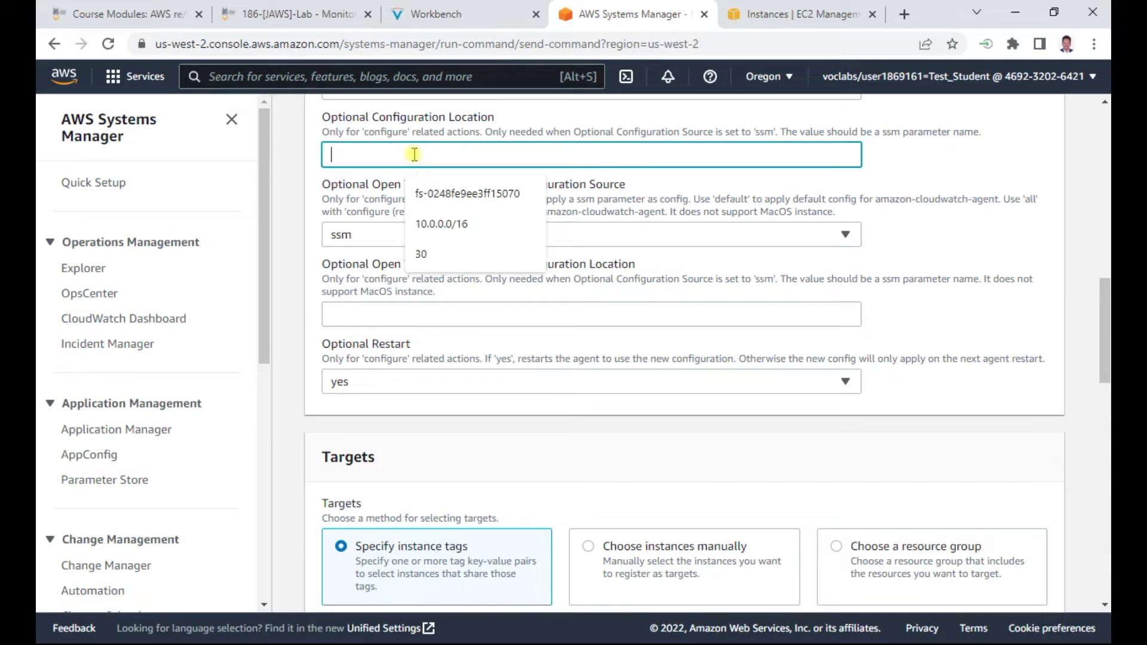
key("ctrl+v")
scroll(607, 203, "up", 2)
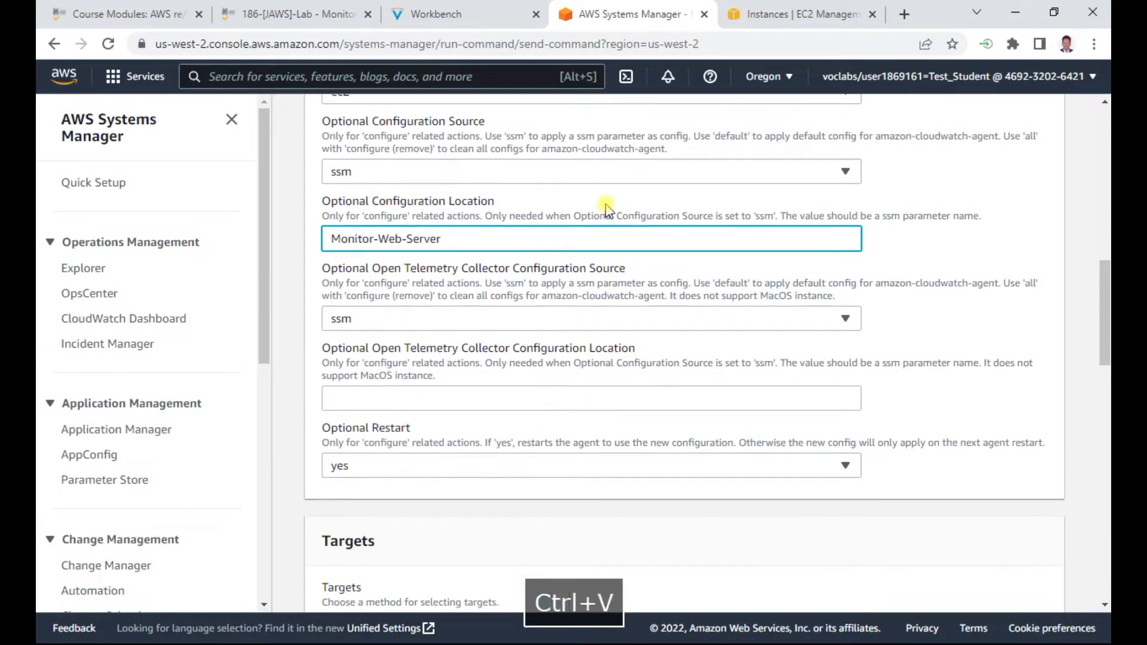
scroll(607, 213, "down", 2)
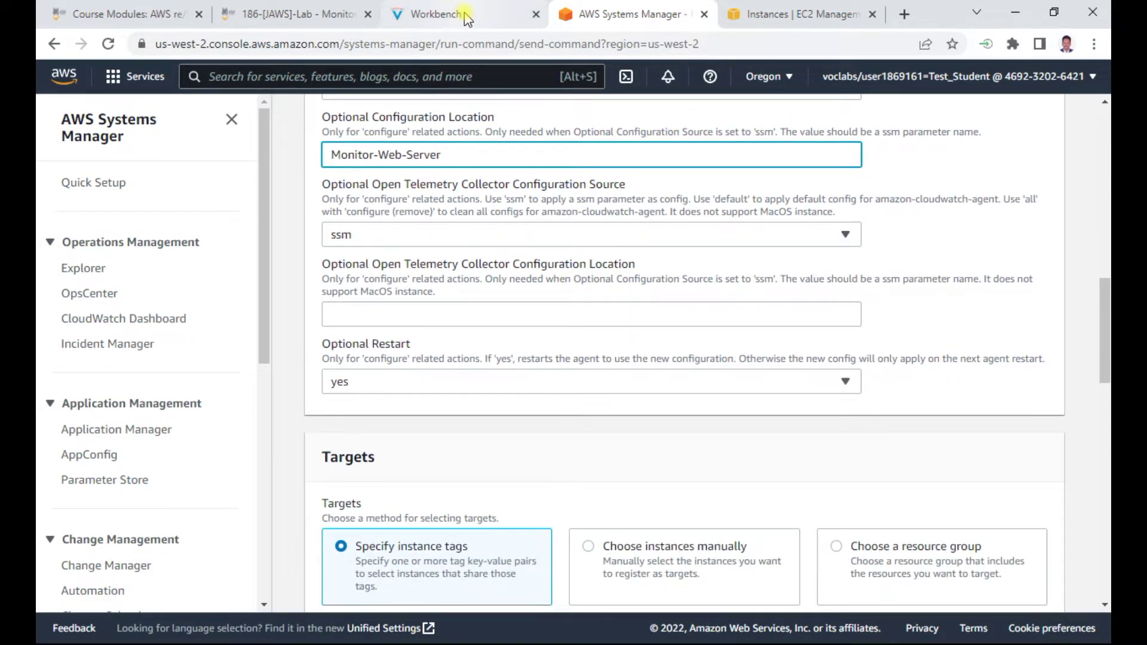
left_click(436, 14)
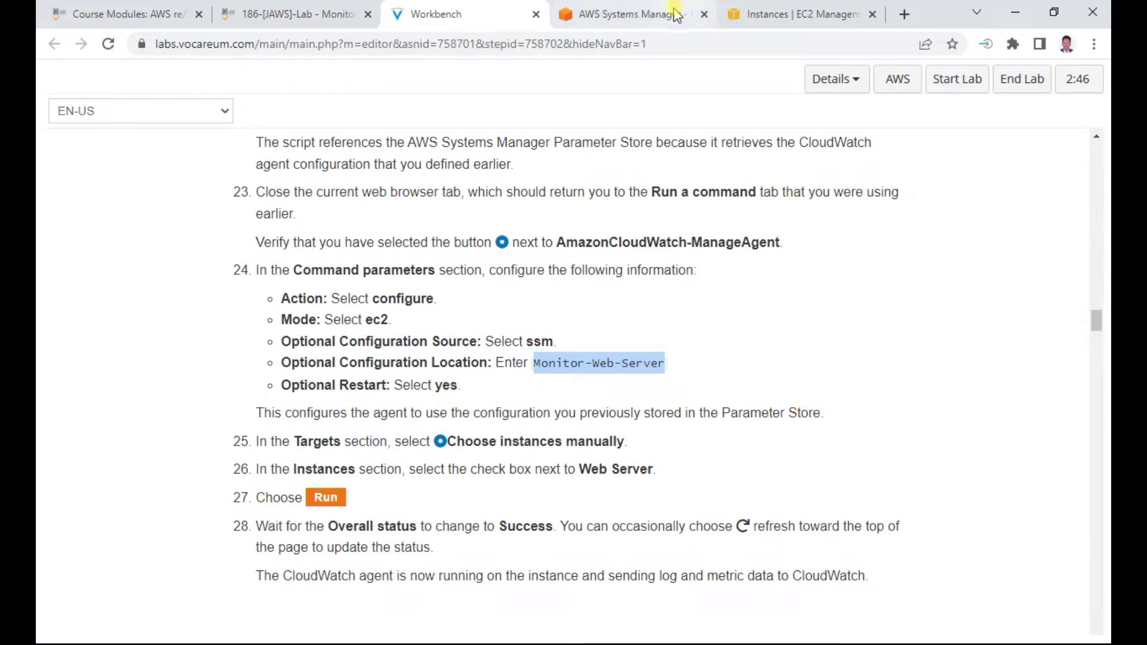
Set Targets to Choose instances manually and tick the Web Server instance
left_click(657, 14)
scroll(481, 102, "down", 2)
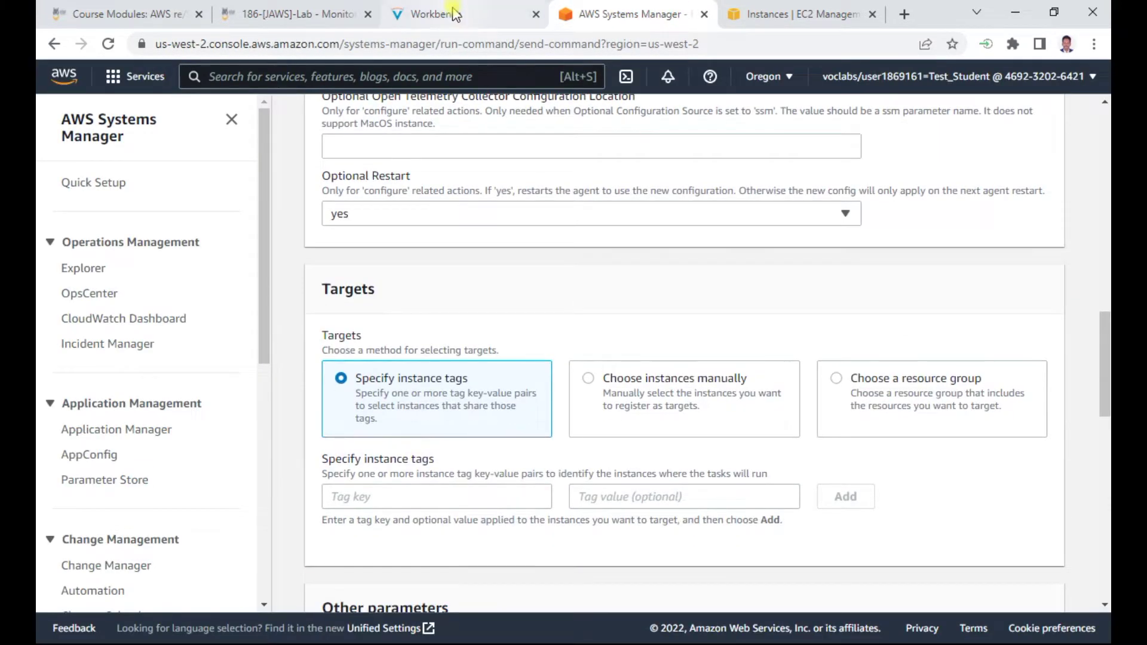
left_click(457, 13)
scroll(590, 399, "down", 1)
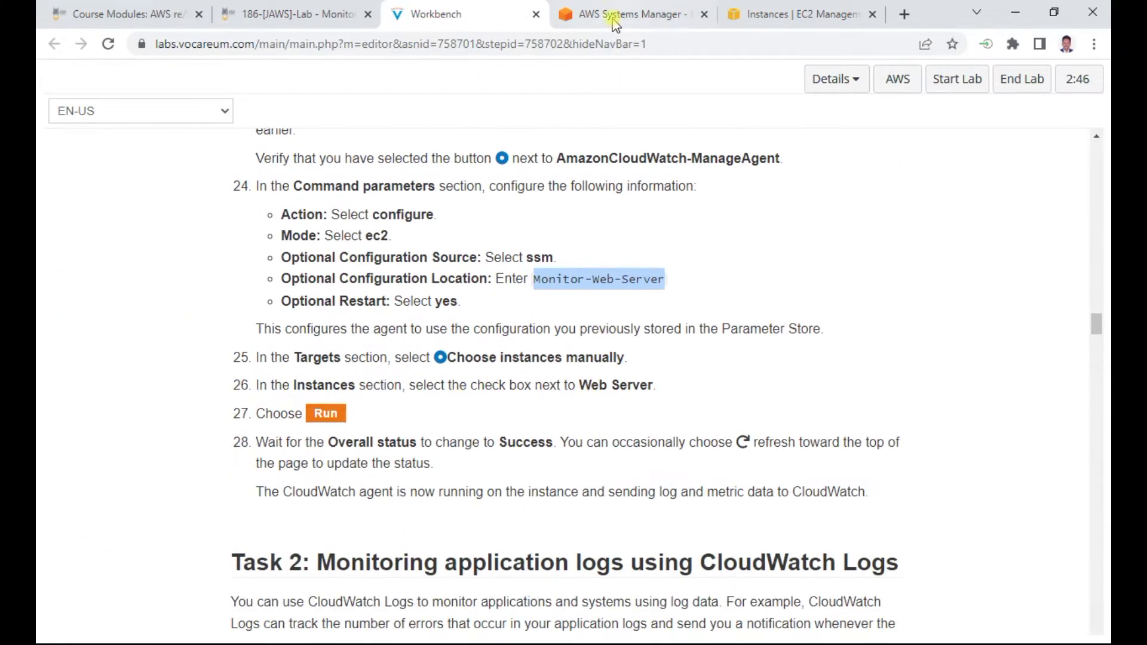
left_click(630, 22)
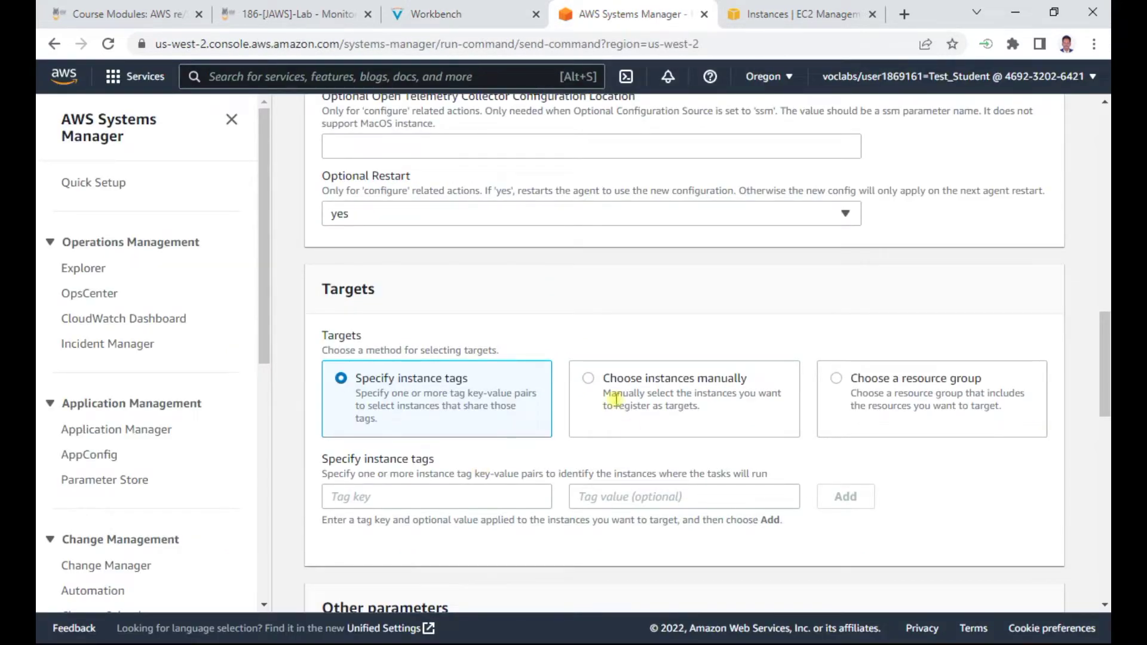
left_click(597, 385)
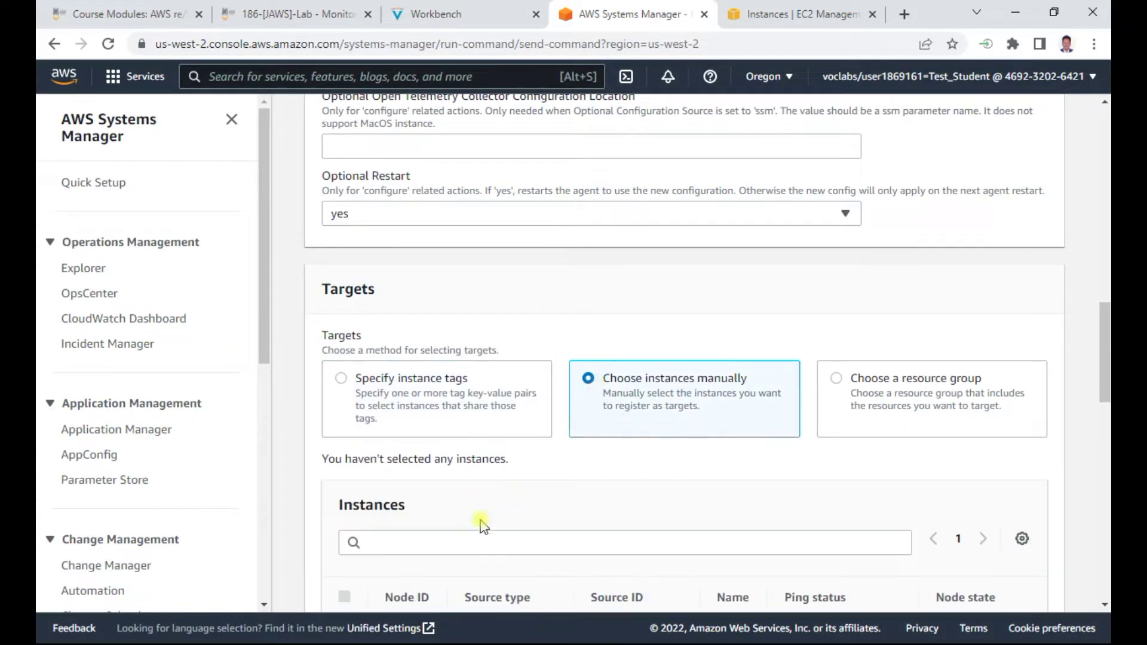
scroll(525, 495, "down", 3)
left_click(345, 467)
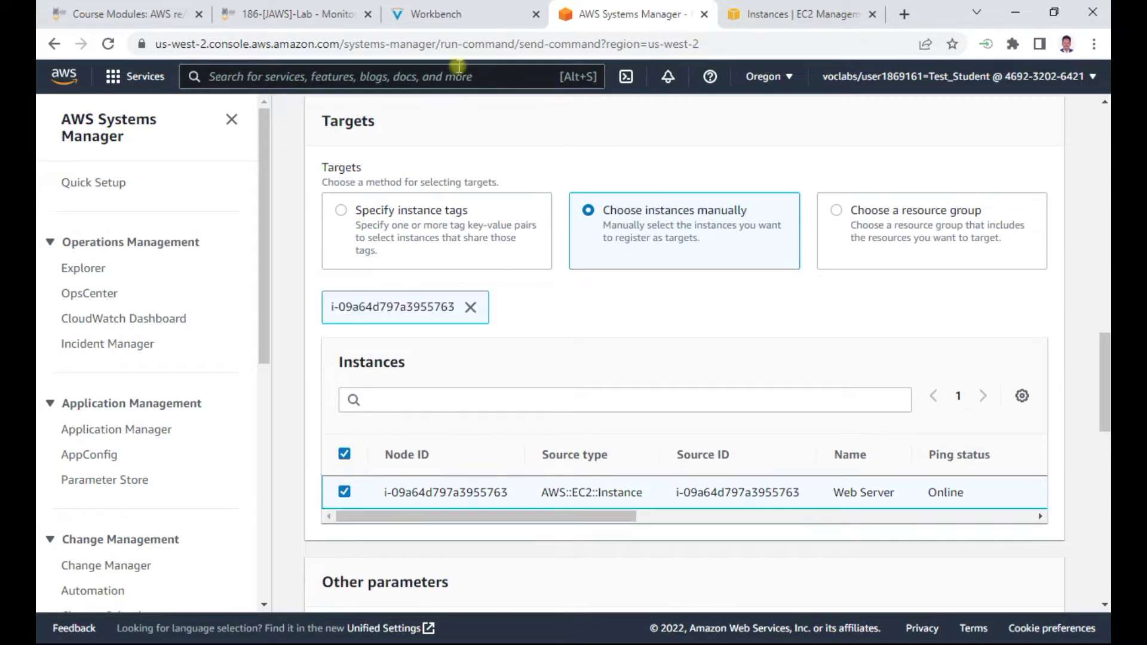
Recheck the lab instructions and scroll the form down to the Run button
left_click(457, 17)
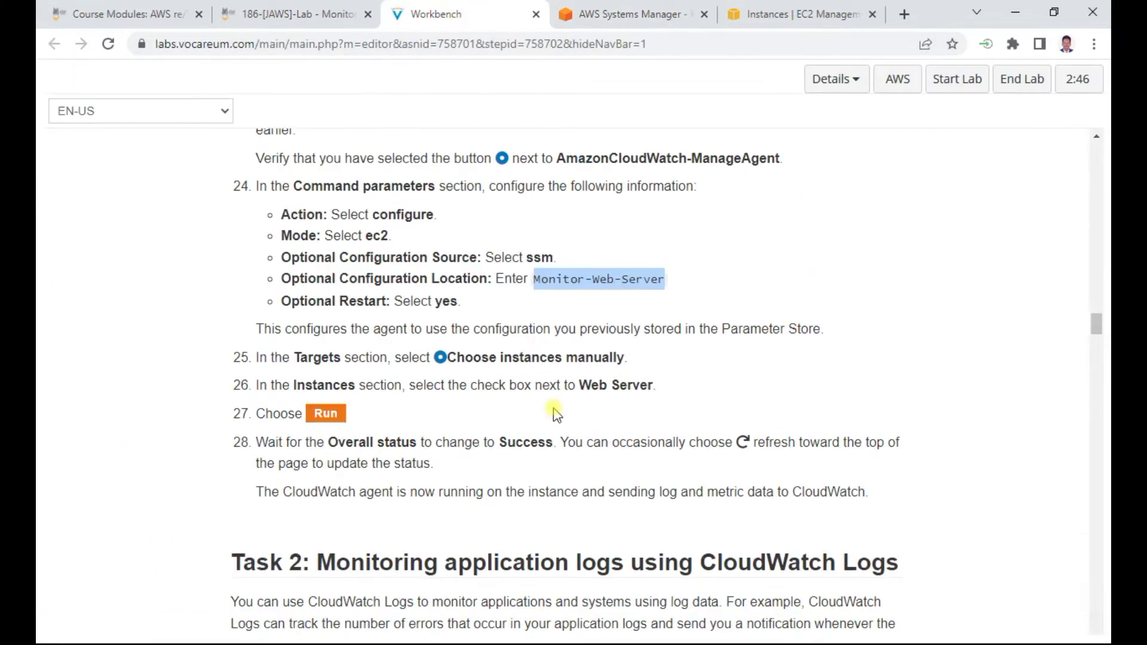
scroll(556, 414, "down", 3)
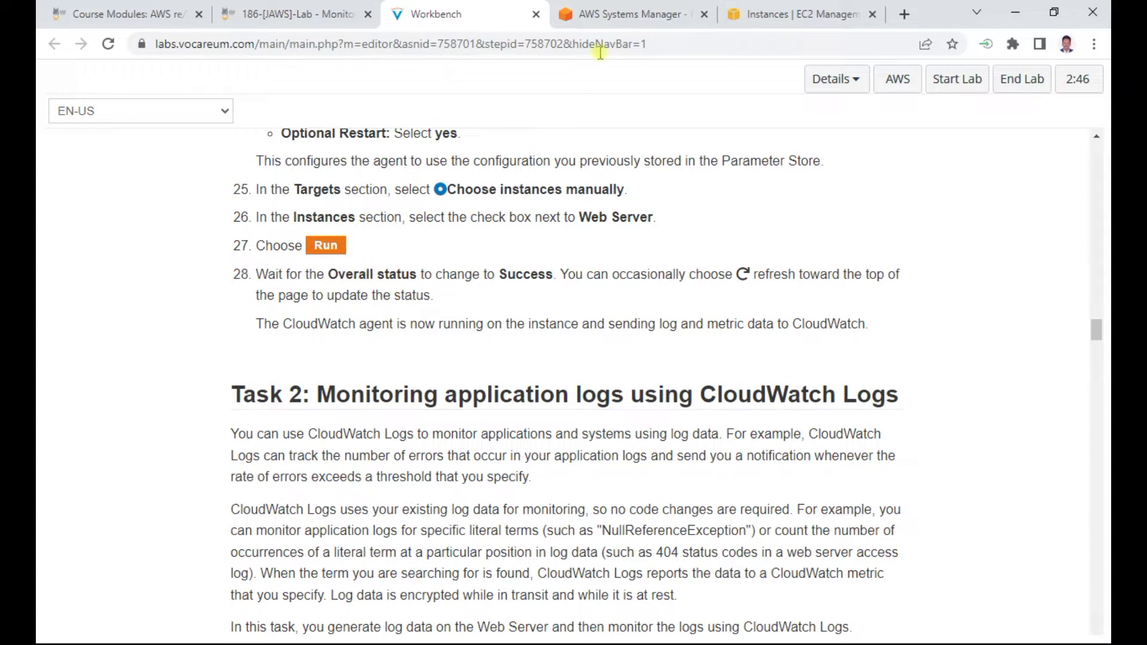
left_click(615, 15)
scroll(602, 396, "down", 3)
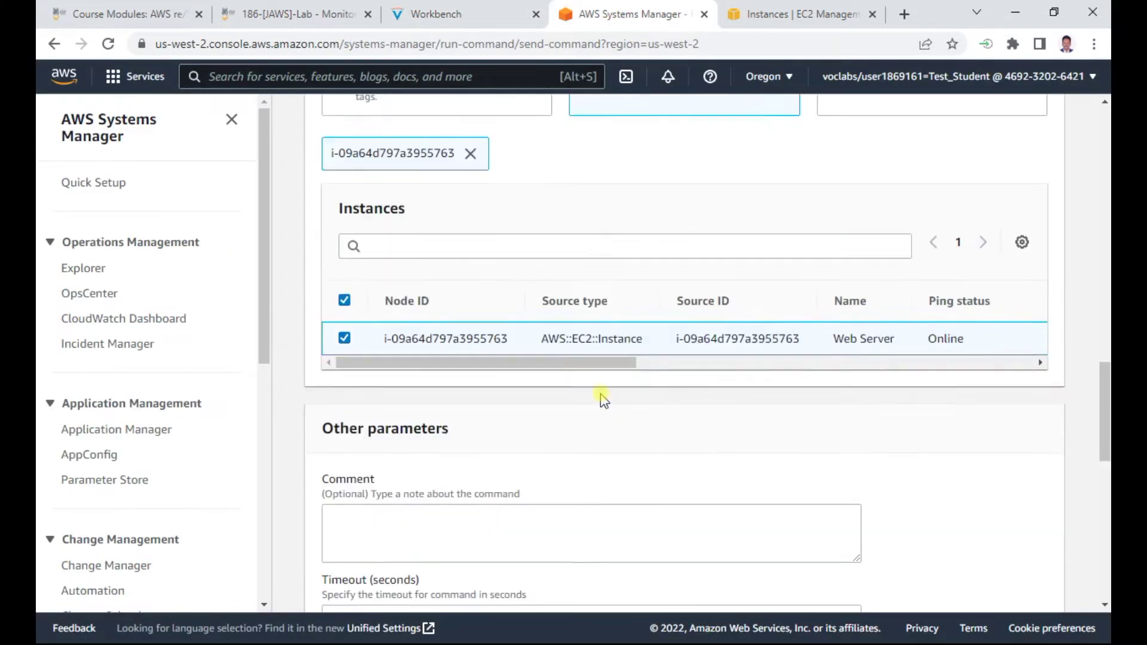
scroll(603, 395, "down", 10)
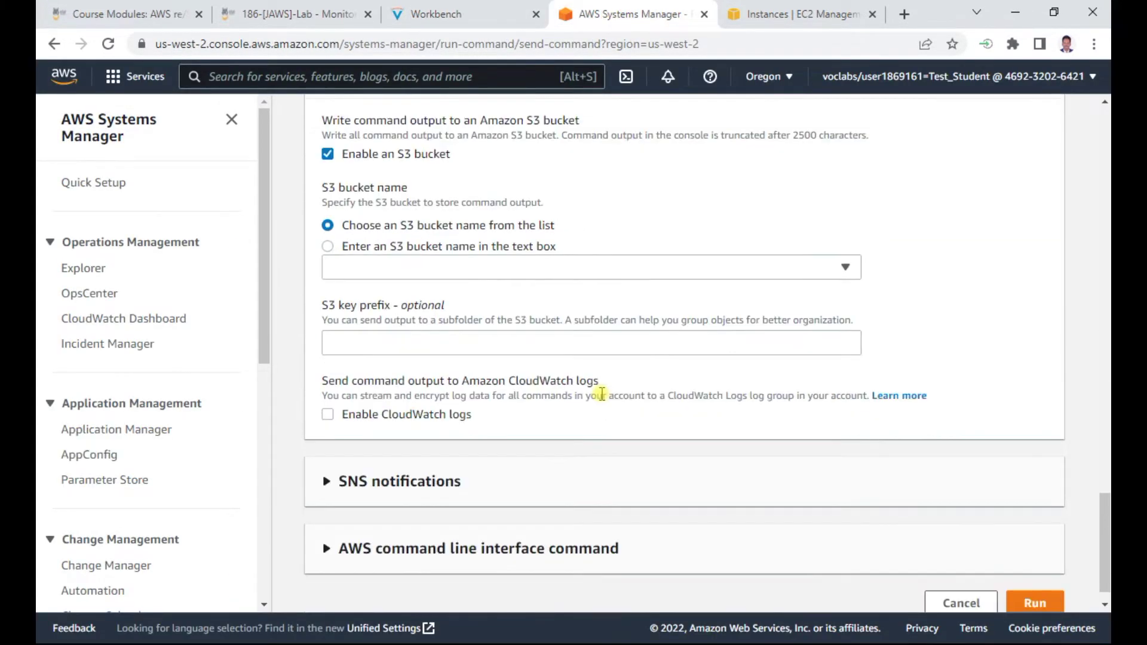
scroll(602, 395, "down", 1)
Run the ManageAgent command on Web Server and refresh until it reports Success
left_click(1034, 577)
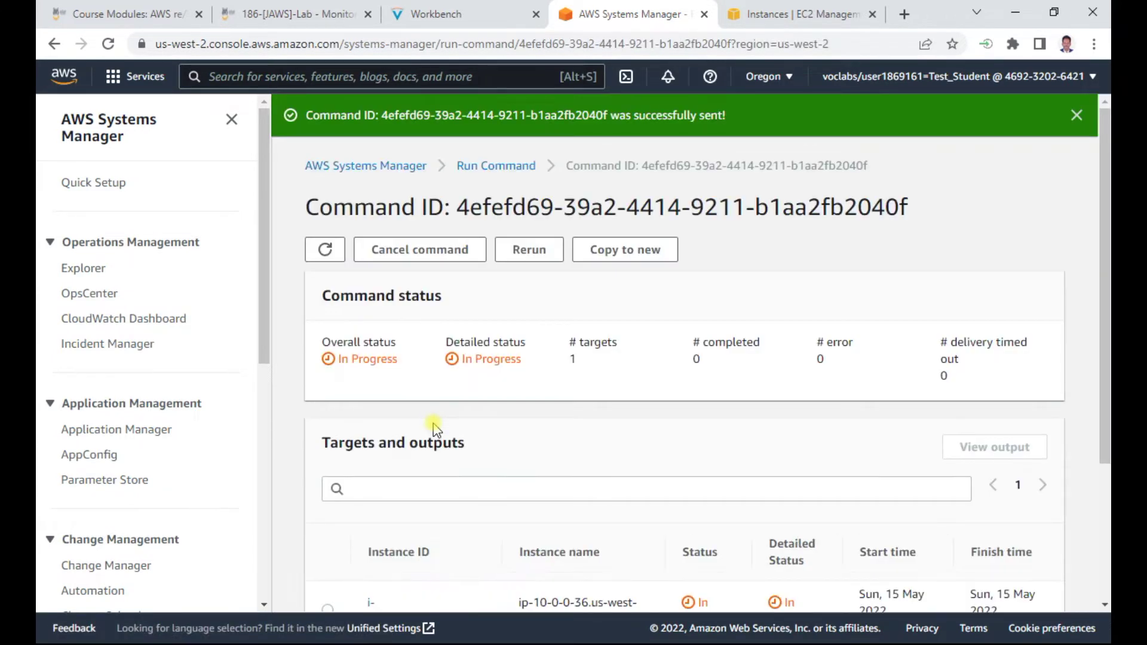
left_click(325, 249)
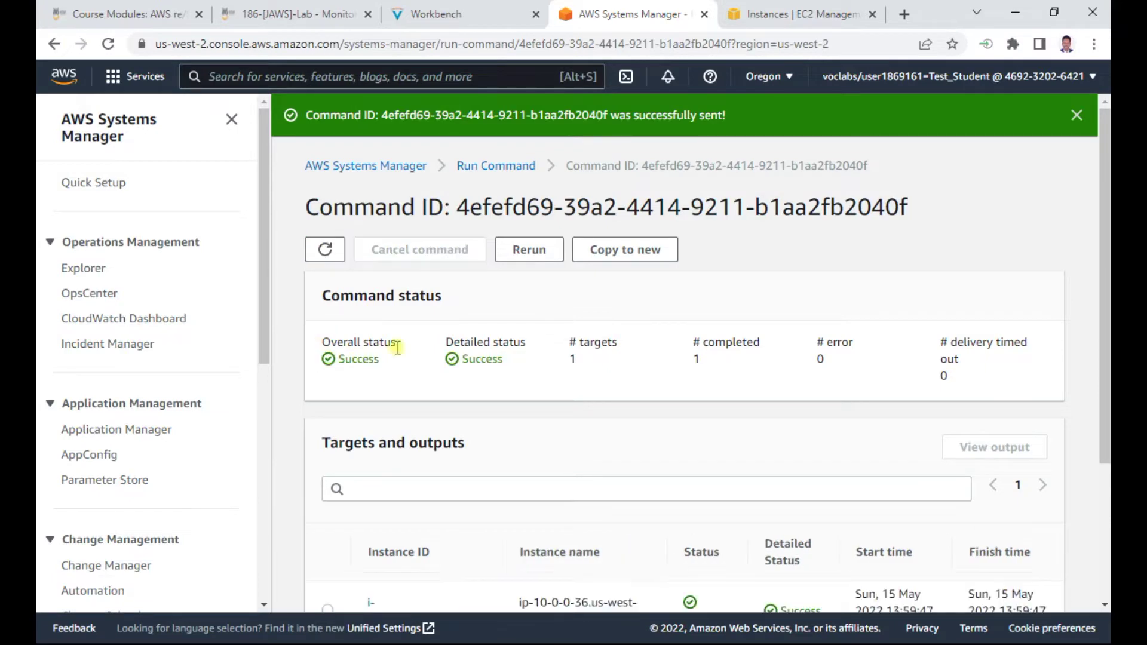
scroll(487, 380, "down", 3)
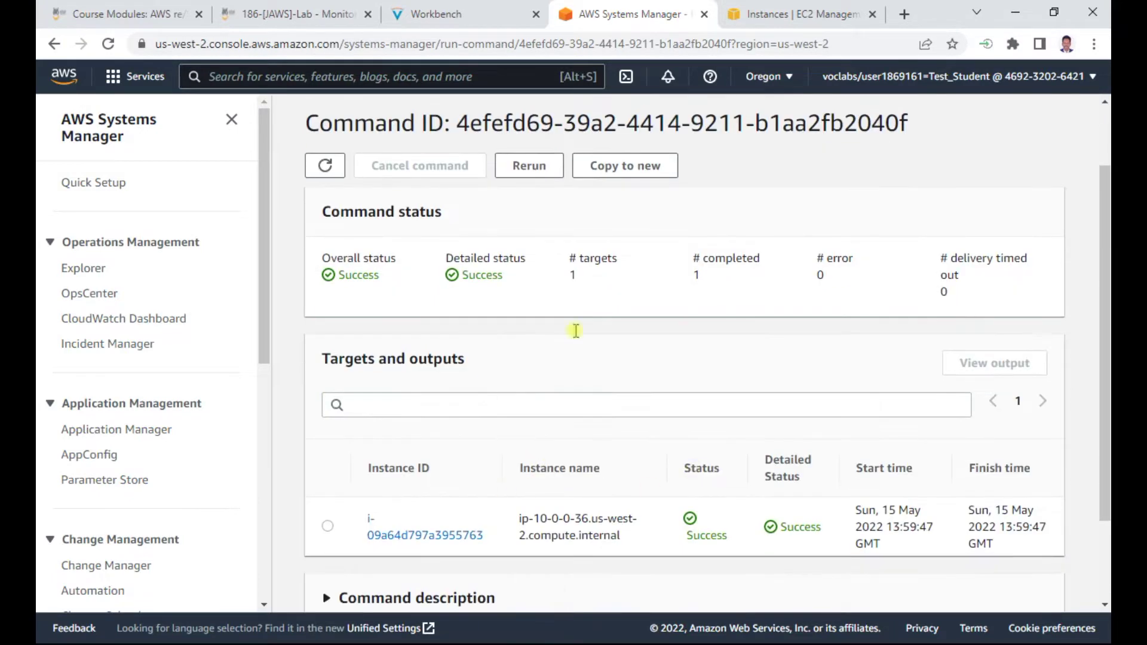
left_click(434, 12)
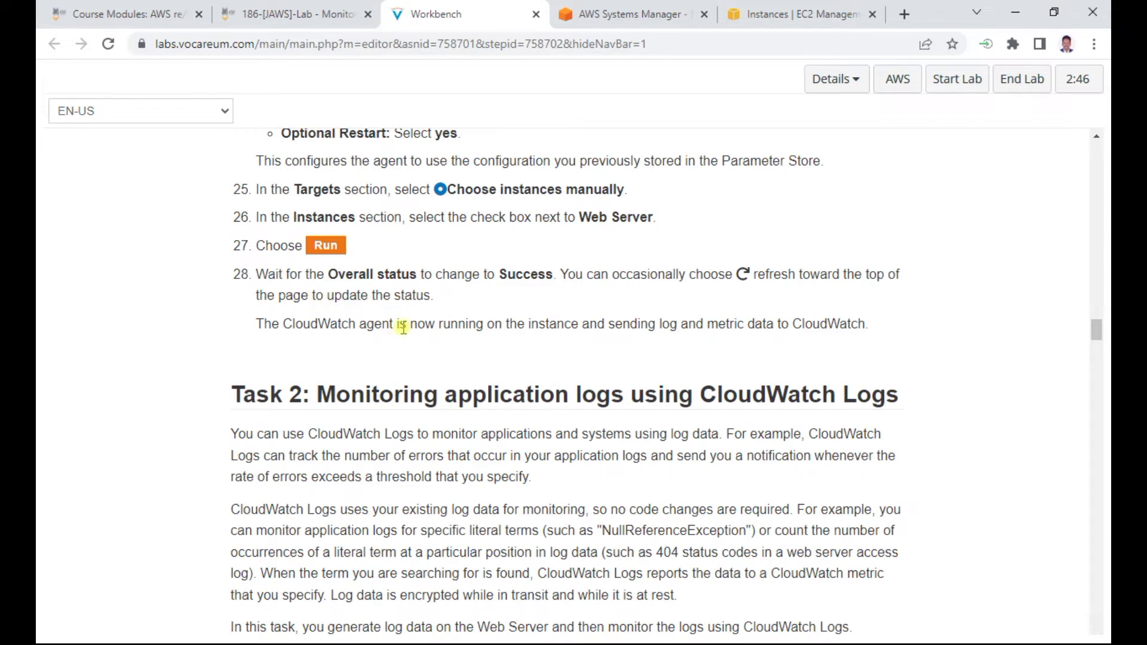
scroll(397, 328, "down", 3)
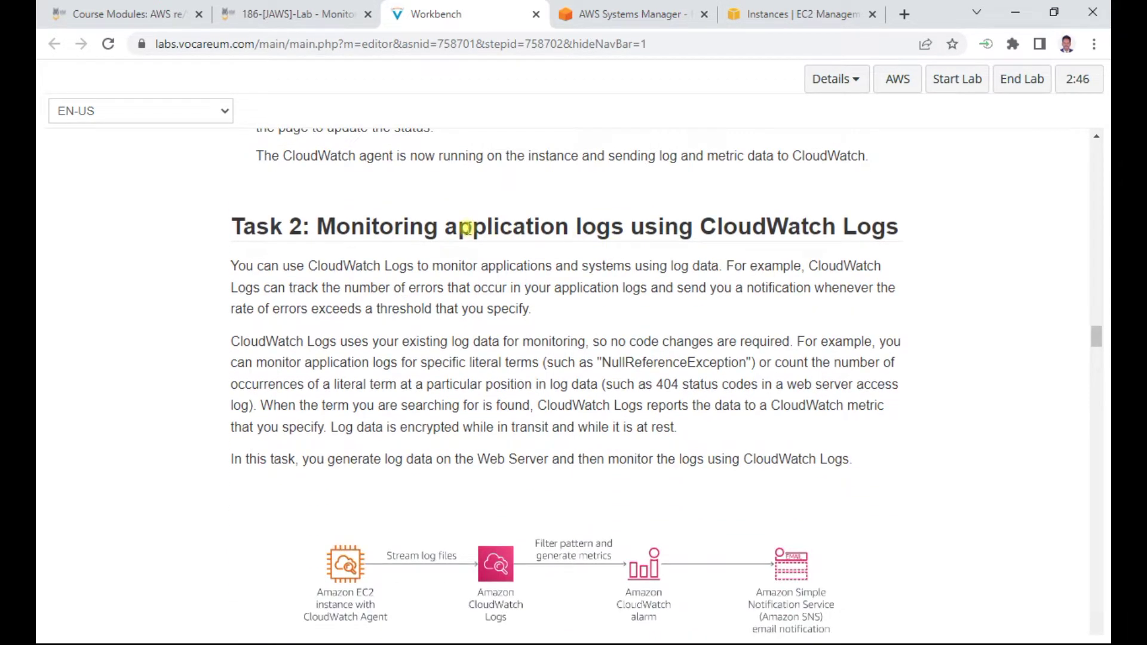
mouse_move(1093, 337)
left_mouse_down()
mouse_move(1100, 195)
mouse_move(1104, 349)
mouse_move(1103, 338)
left_mouse_up()
scroll(439, 399, "down", 8)
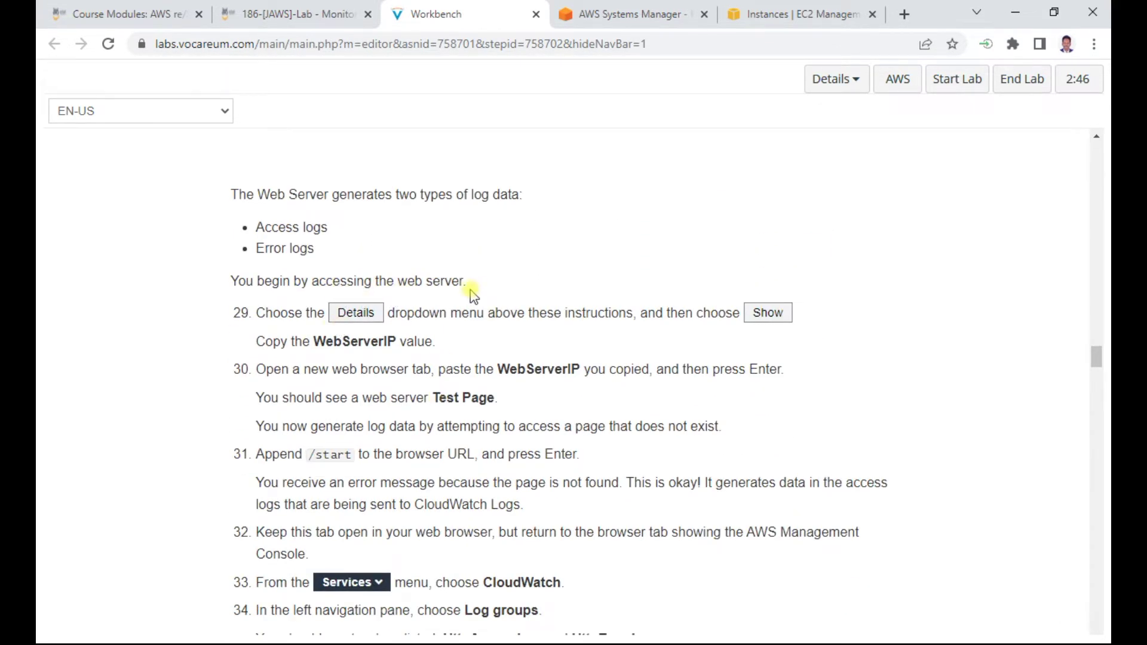
scroll(471, 292, "up", 3)
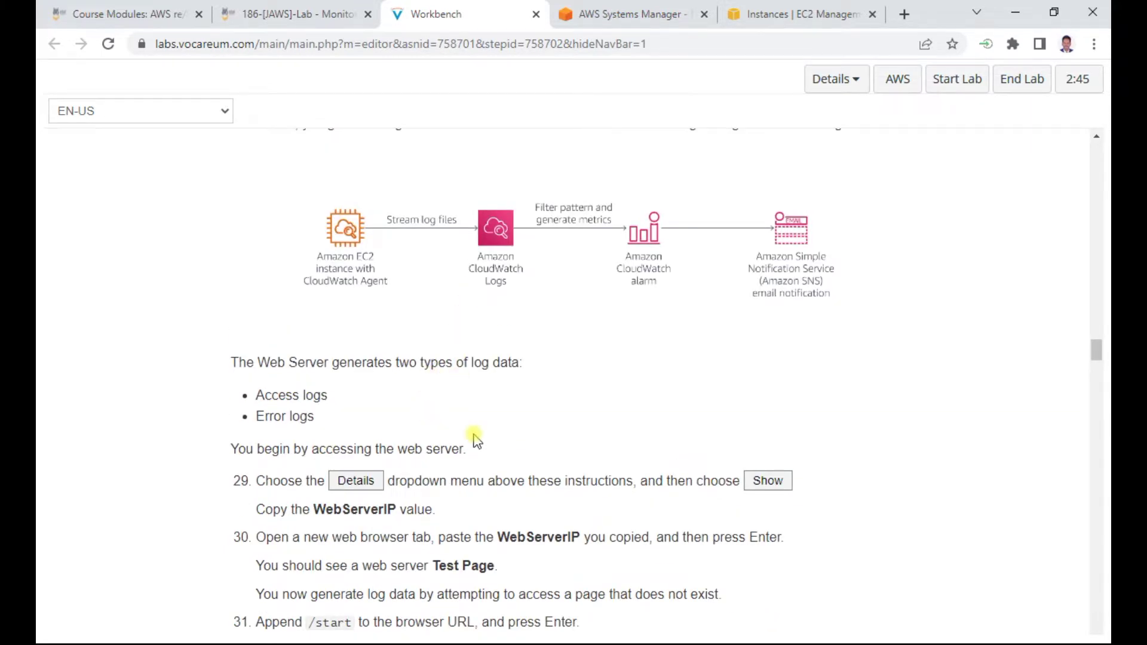
scroll(476, 440, "up", 6)
scroll(475, 430, "down", 10)
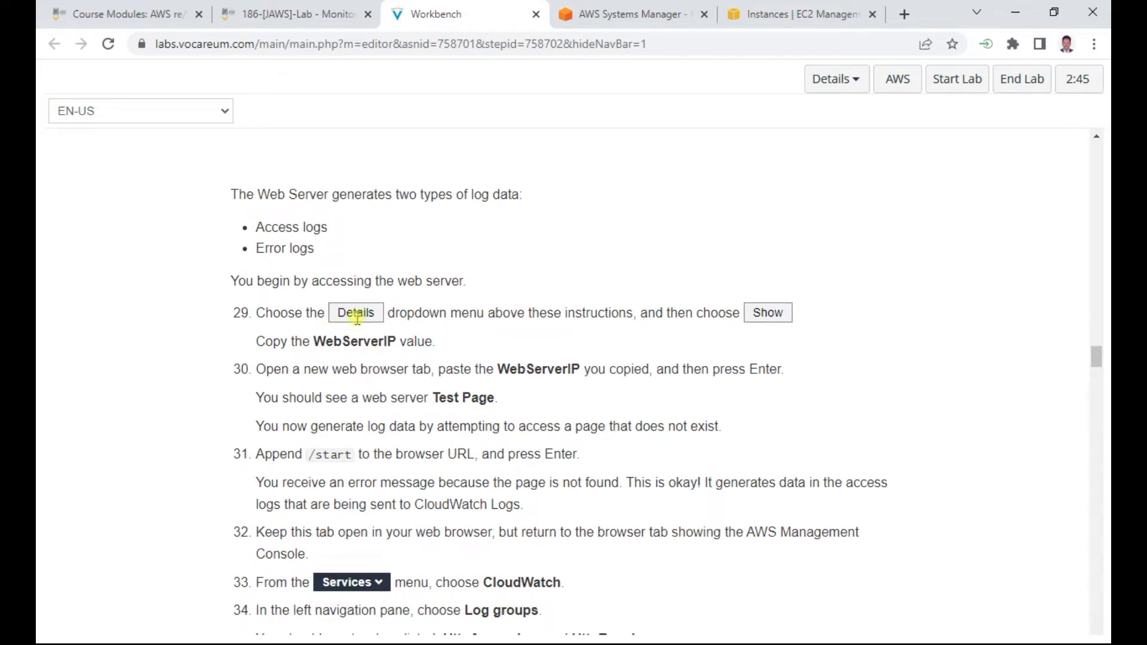
Open the lab's Details > Show panel with the credentials and connection details
left_click(1017, 622)
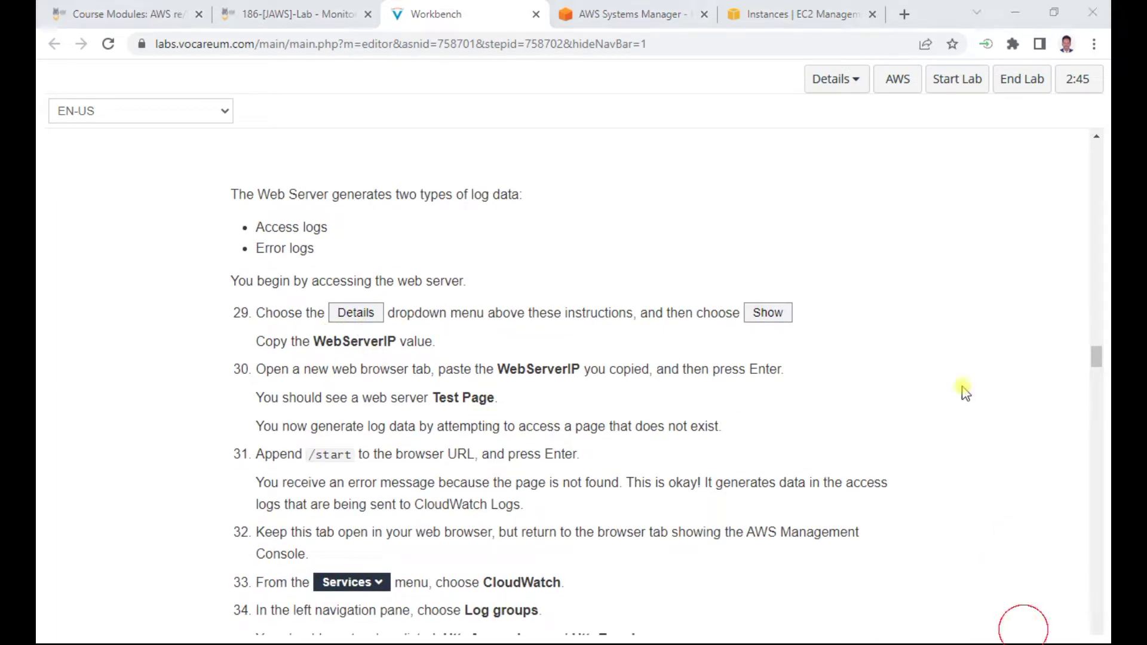
left_click(851, 86)
left_click(845, 142)
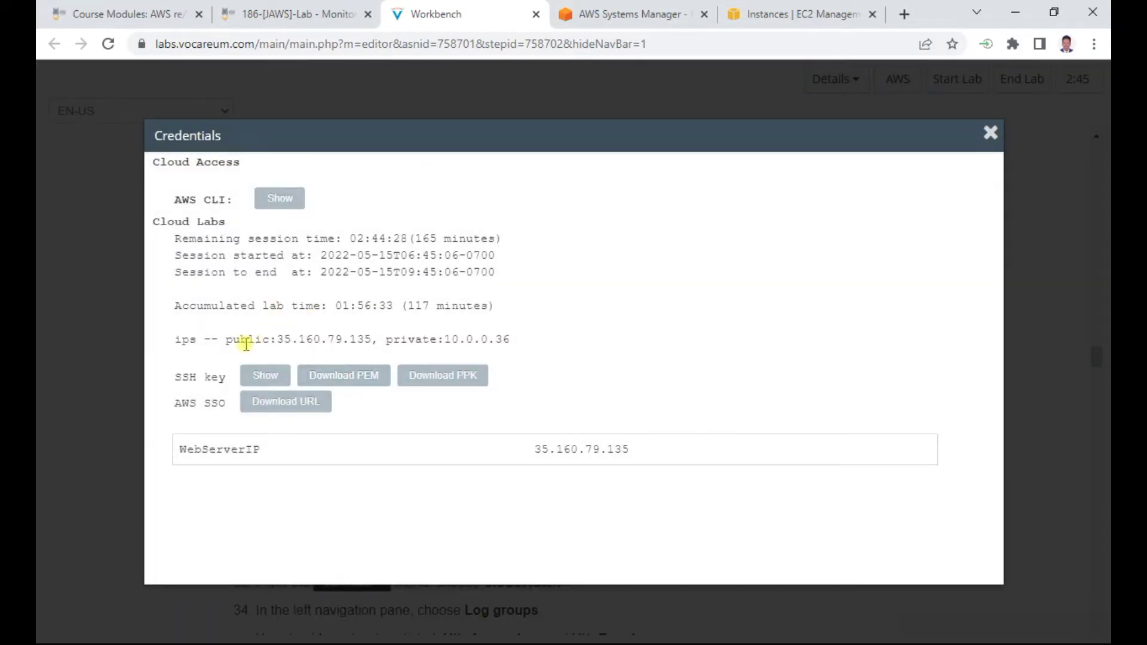
left_click(280, 199)
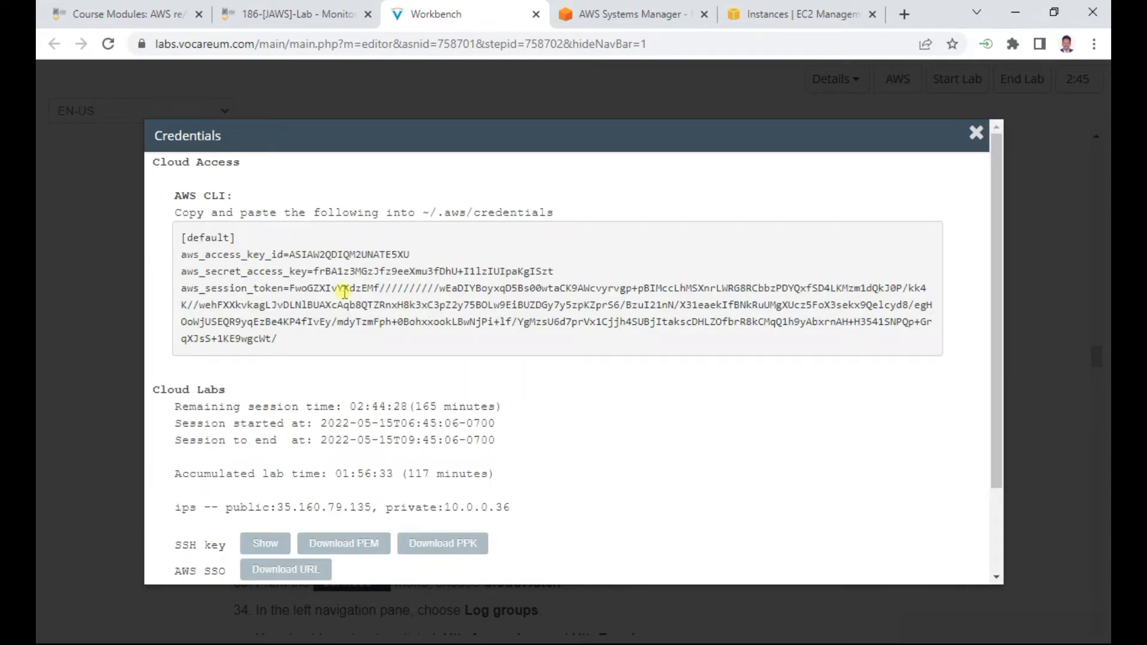
Copy the WebServerIP 35.160.79.135 into a Notepad note
scroll(344, 291, "down", 2)
scroll(345, 292, "up", 2)
scroll(290, 445, "down", 2)
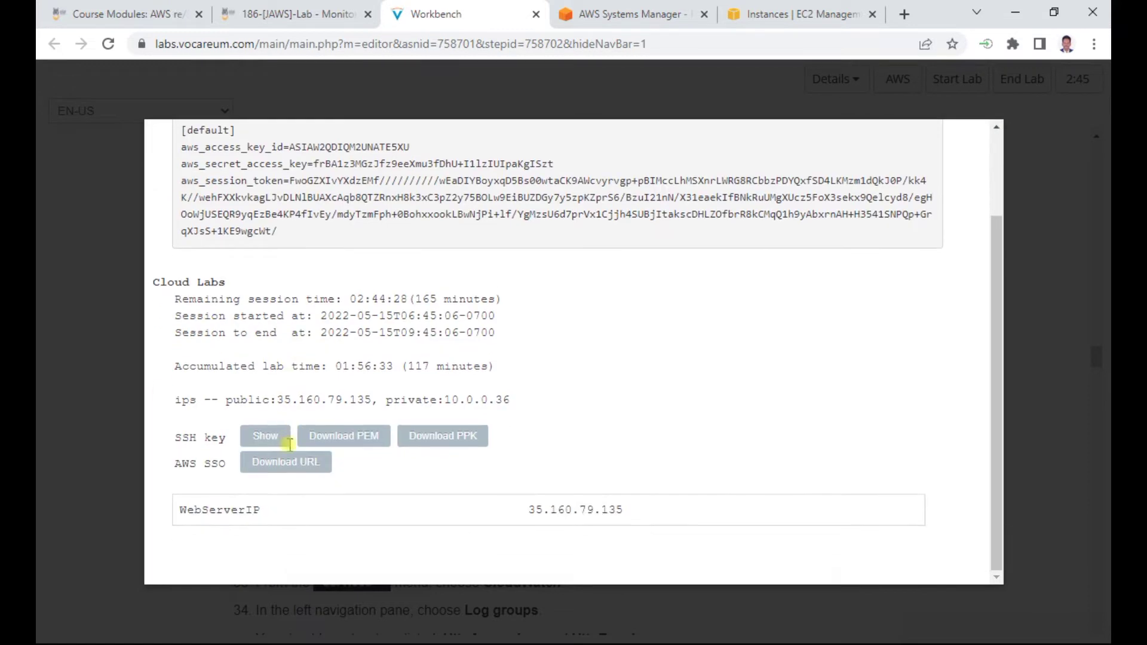
double_click(595, 509)
key("ctrl+c")
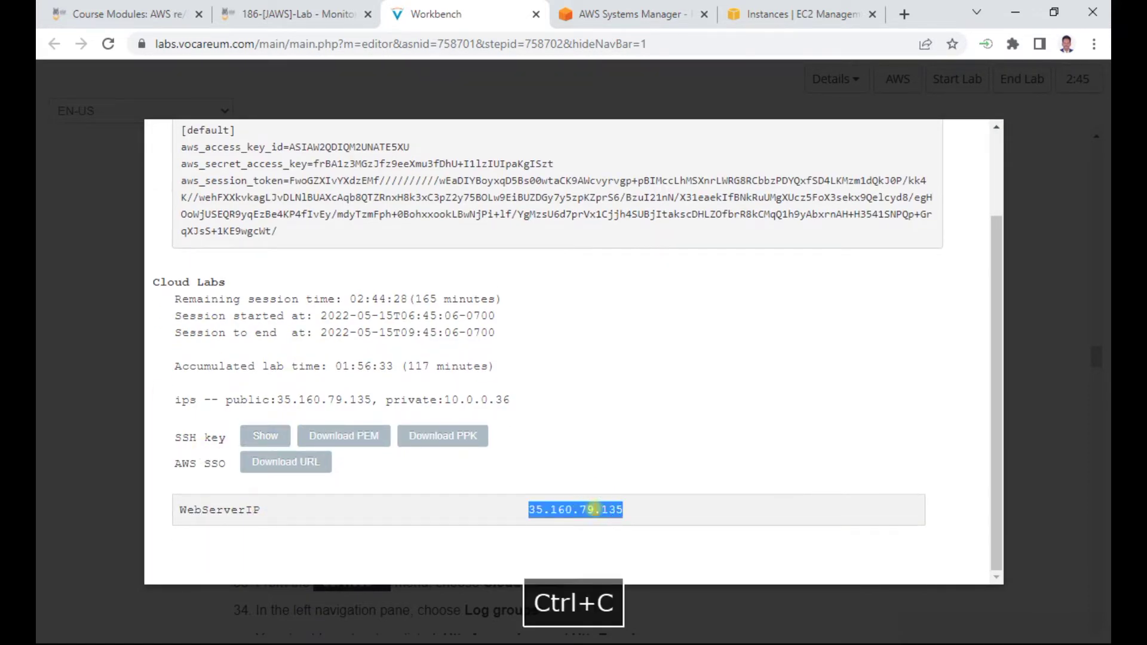
key("alt+Tab")
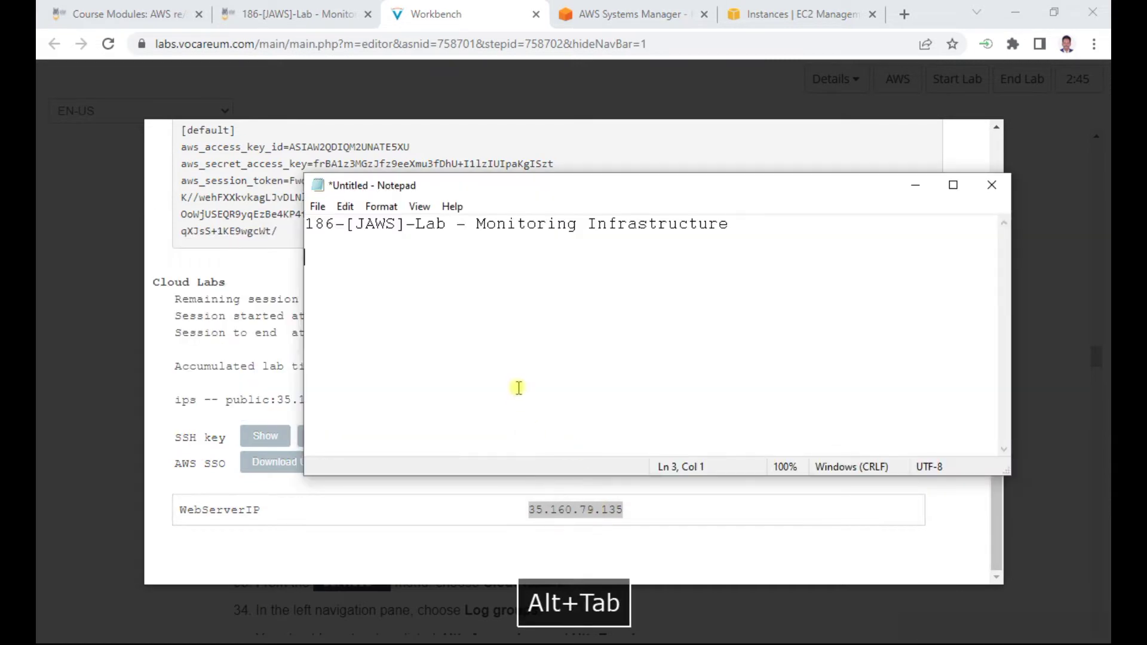
key("ctrl+v")
left_click(117, 250)
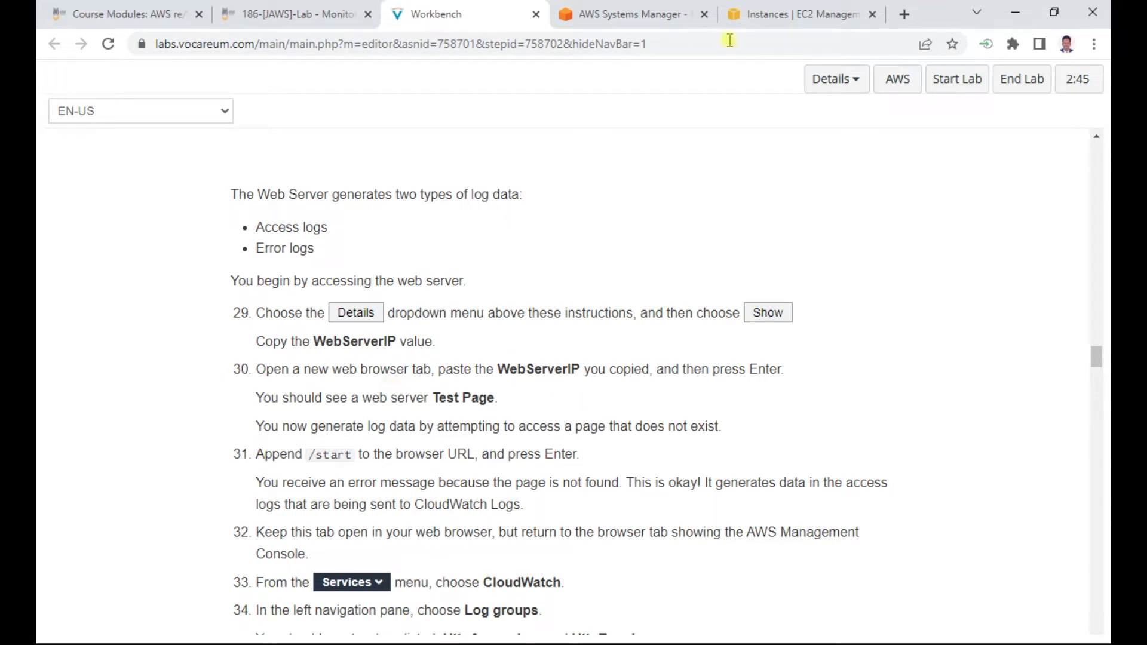
Open a new tab and load the web server at 35.160.79.135
left_click(905, 15)
key("ctrl+v")
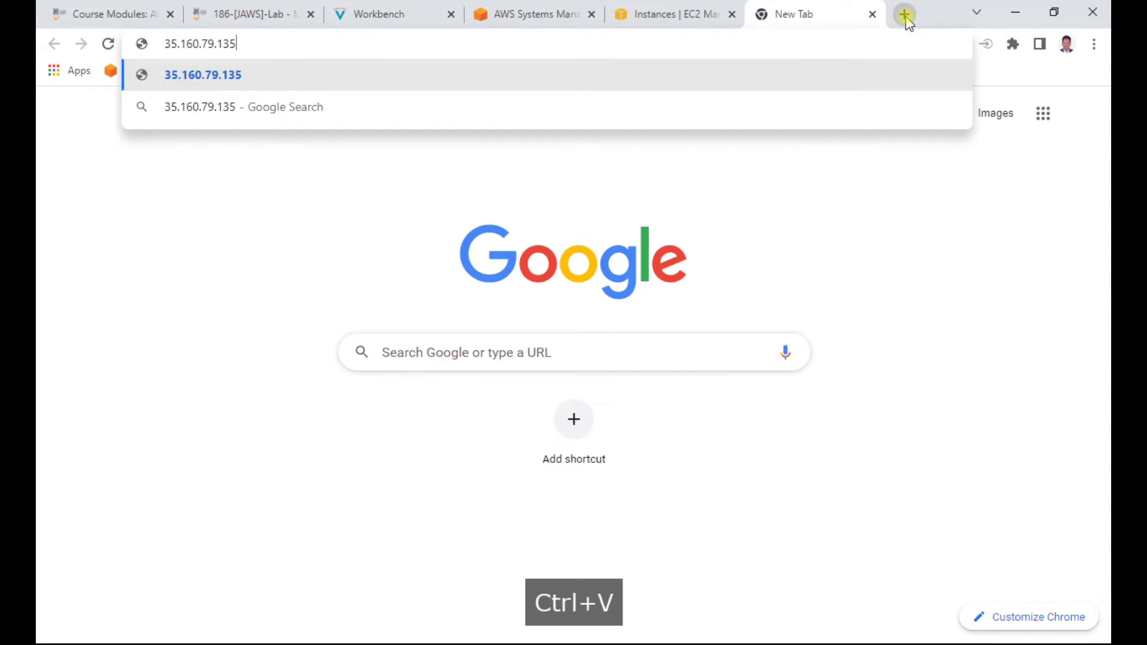
key("Return")
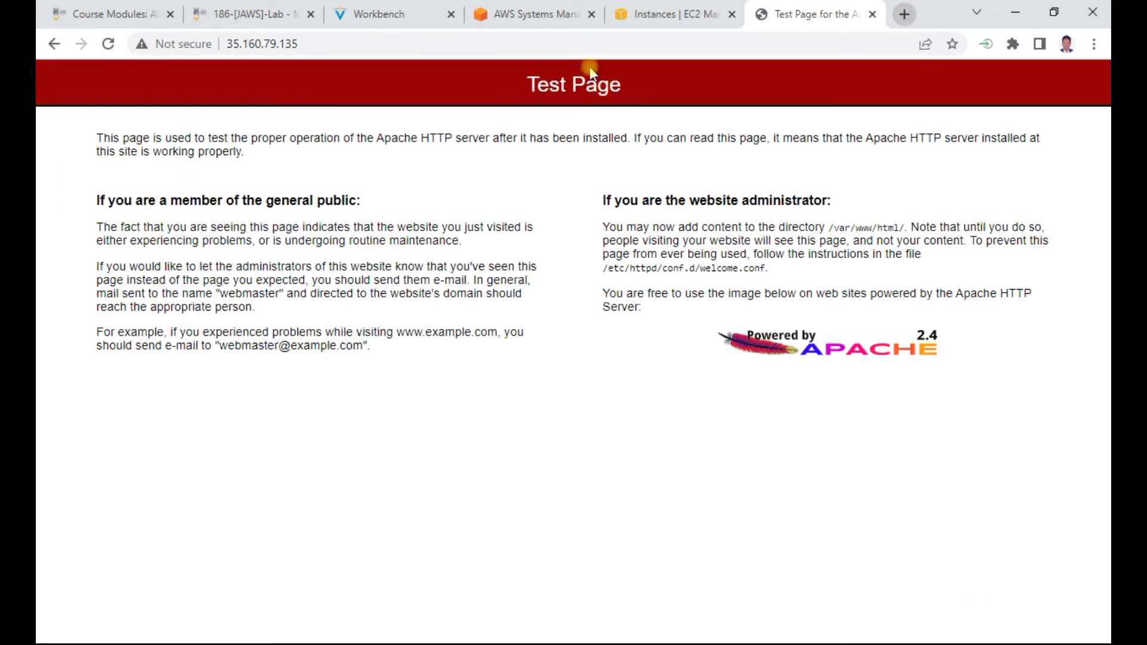
left_click(386, 14)
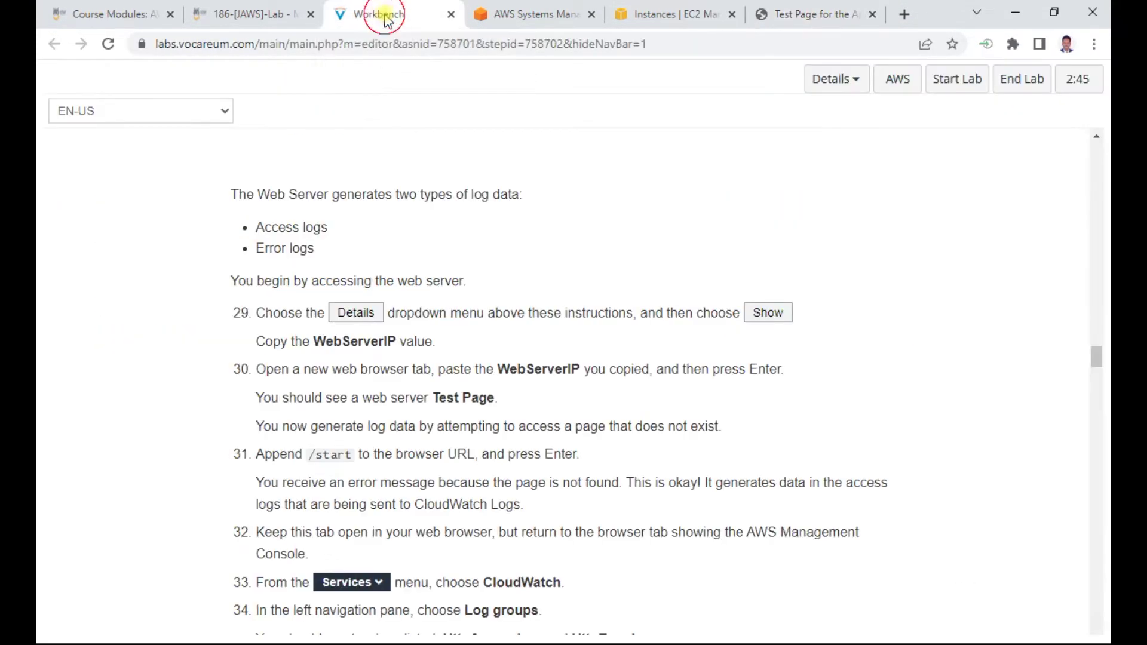
scroll(468, 370, "down", 3)
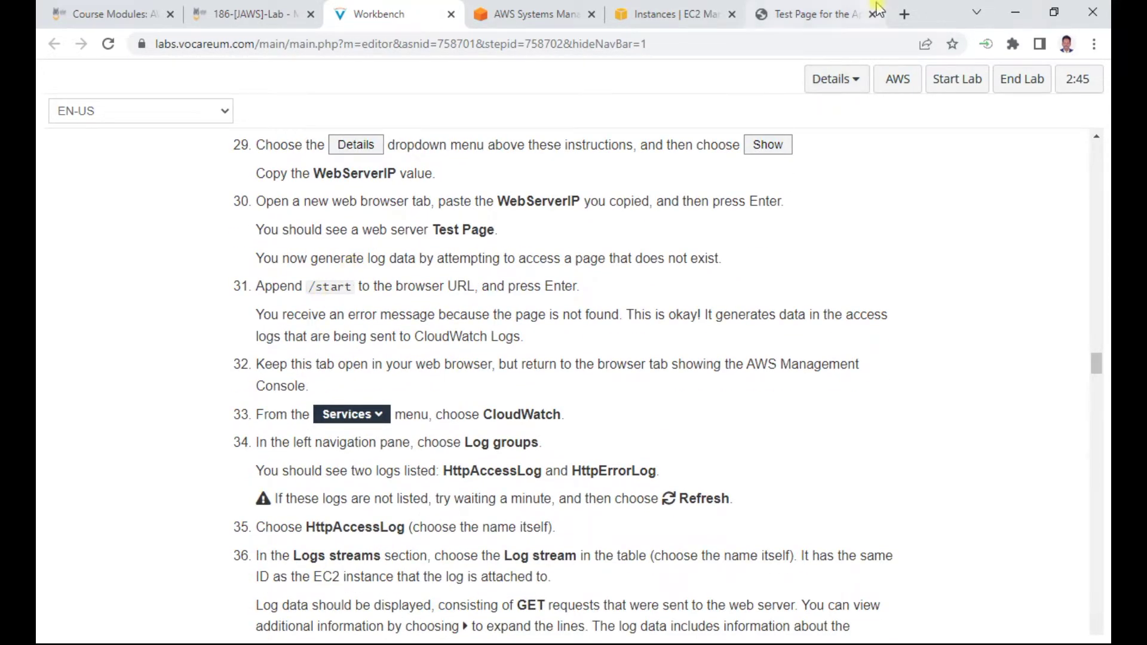
Request 35.160.79.135/start to get the 404 Not Found page
left_click(844, 20)
left_click(346, 43)
left_click(346, 43)
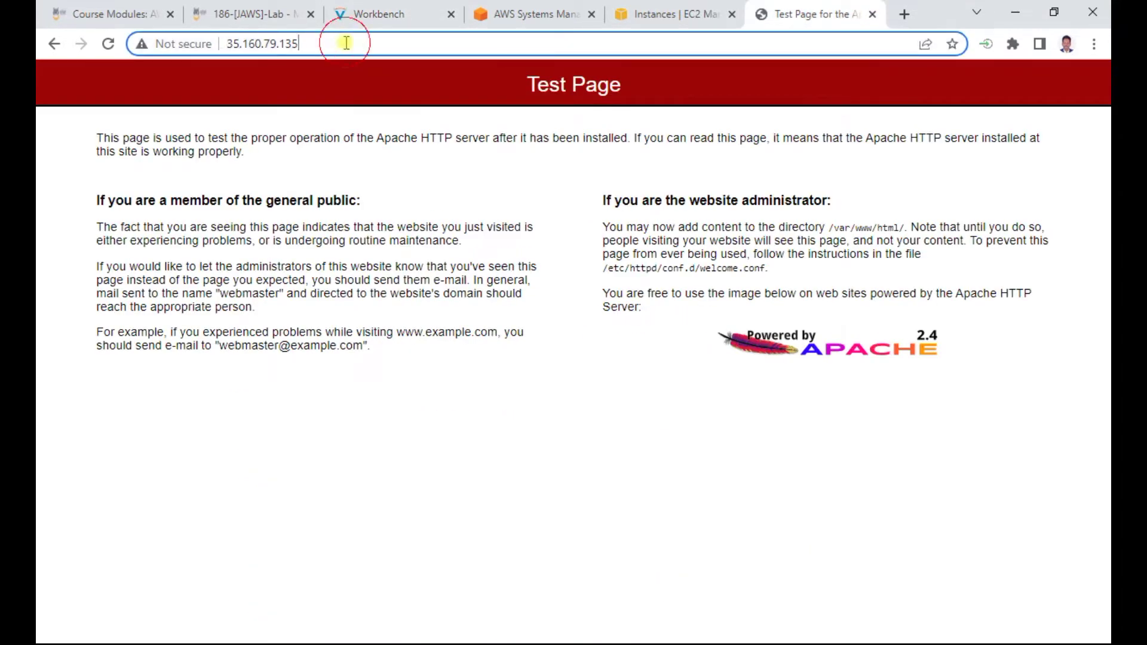
type("/start")
key("Return")
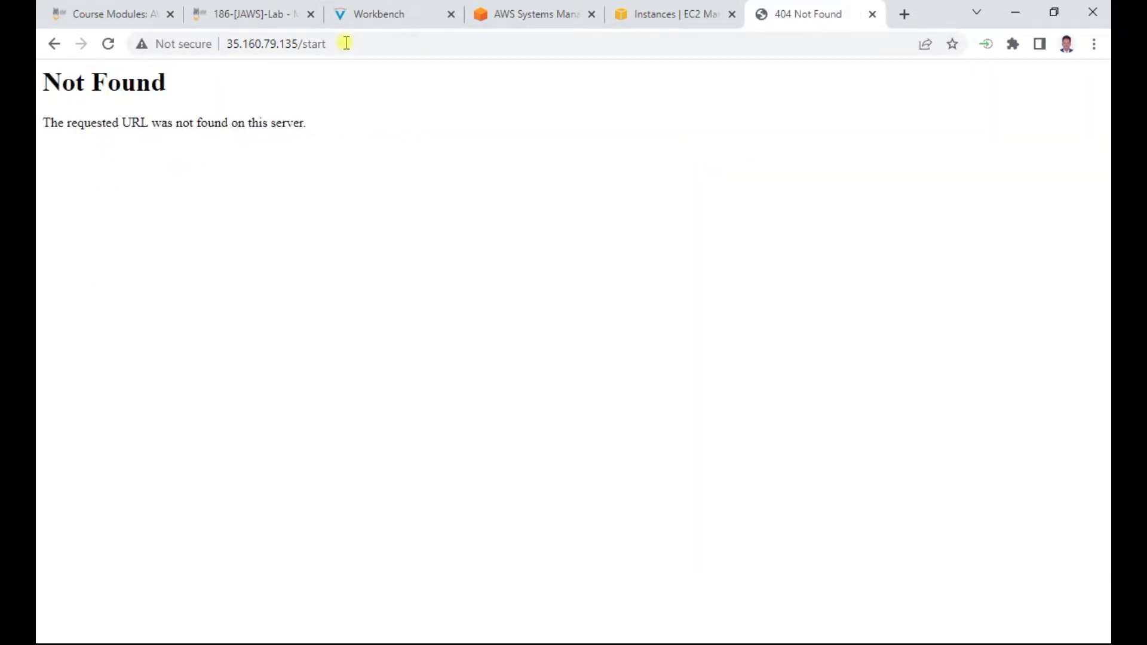
Change the address to 35.160.79.135/Start and load it
left_click(309, 46)
left_click(306, 46)
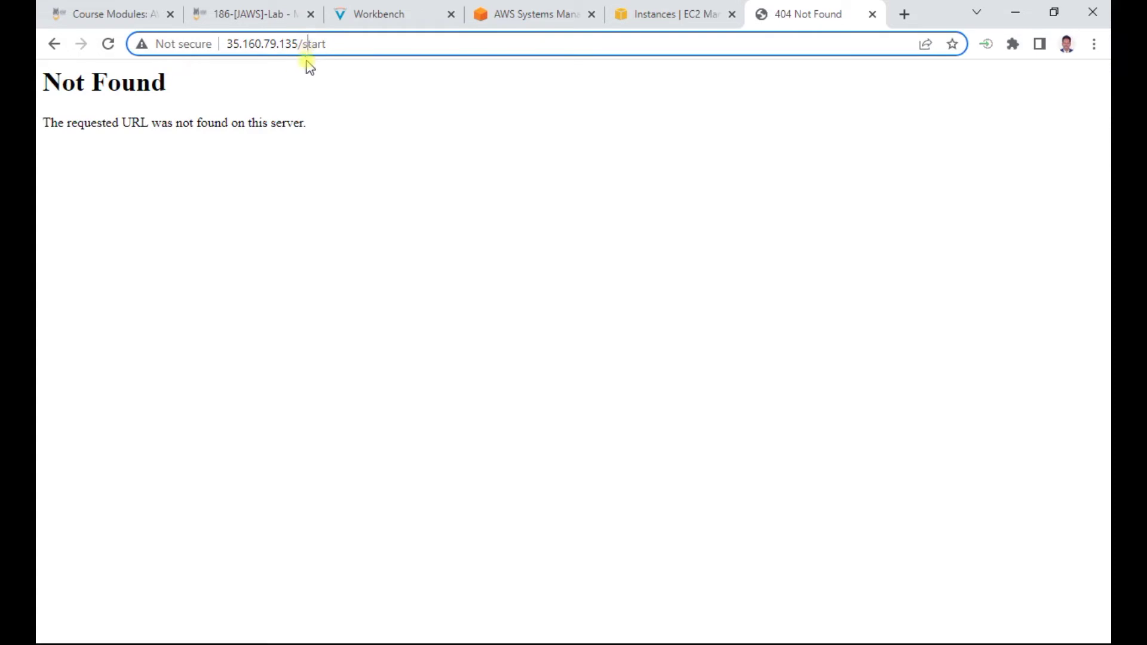
key("BackSpace")
type("S")
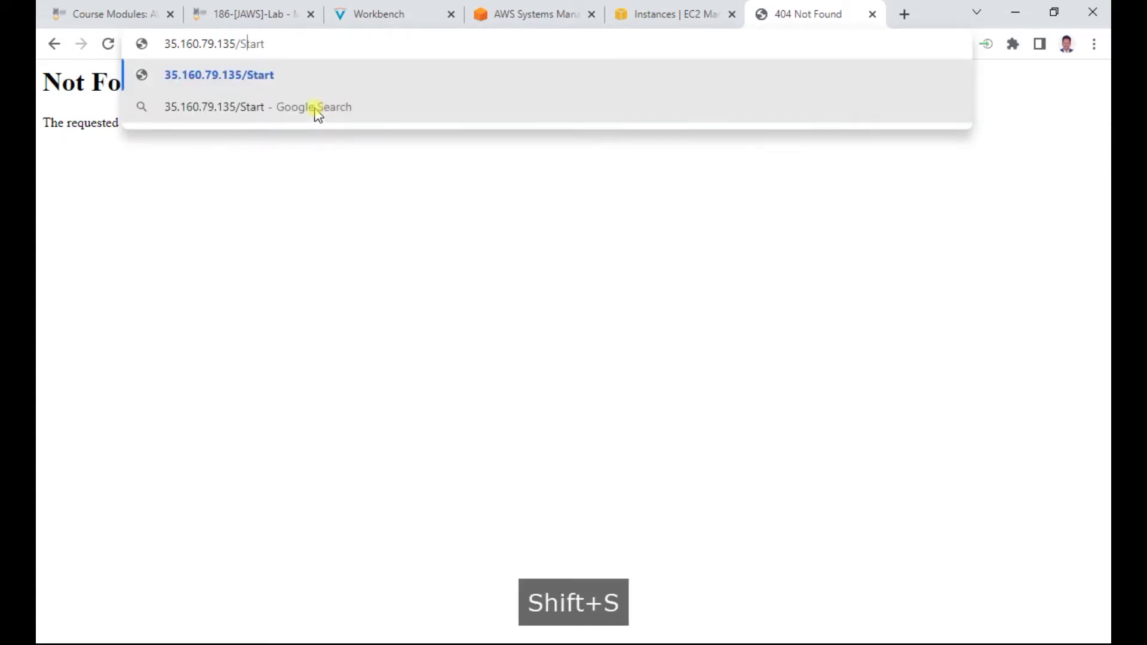
key("Return")
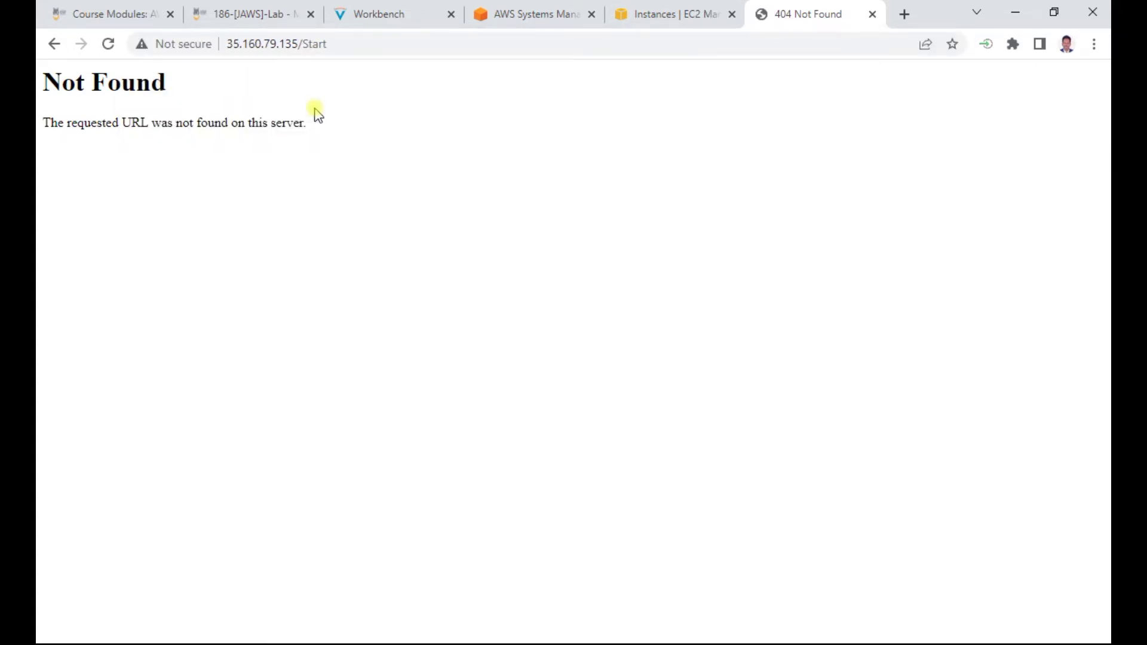
Read step 31's error explanation, then request lowercase 35.160.79.135/start again
left_click(382, 17)
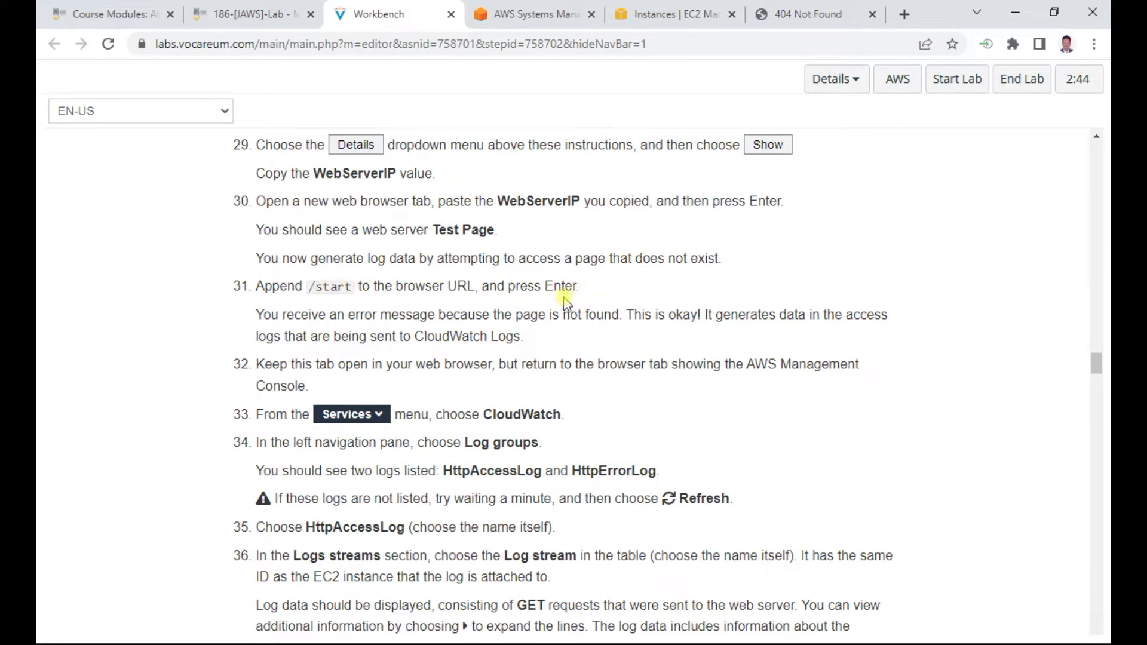
left_click_drag(406, 316, 859, 321)
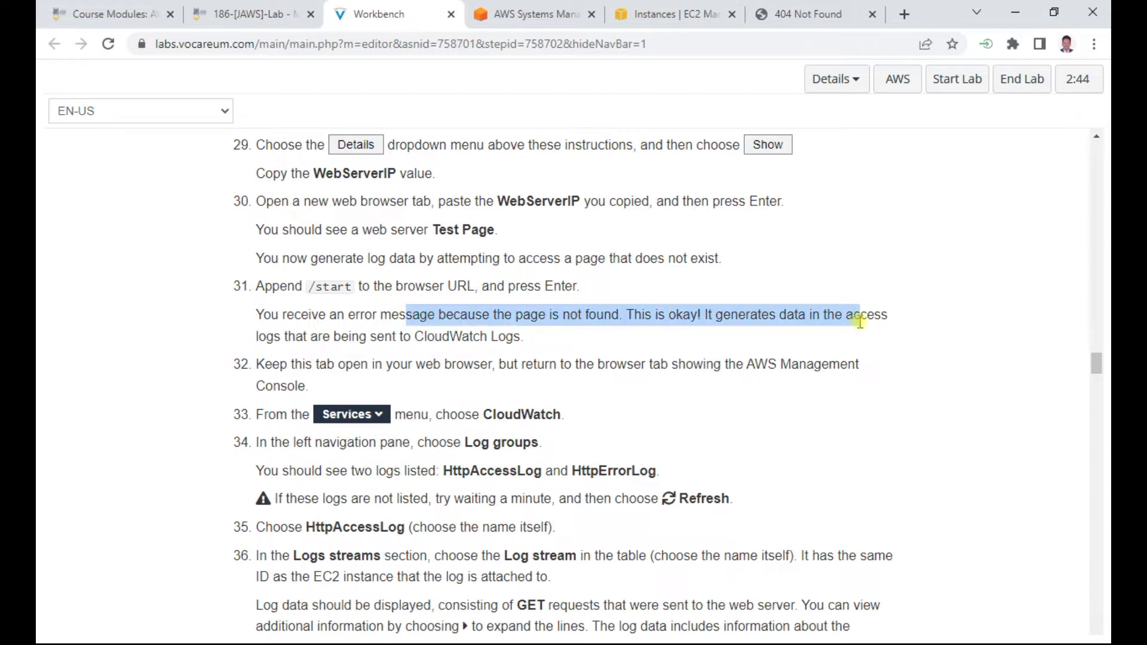
left_click(795, 13)
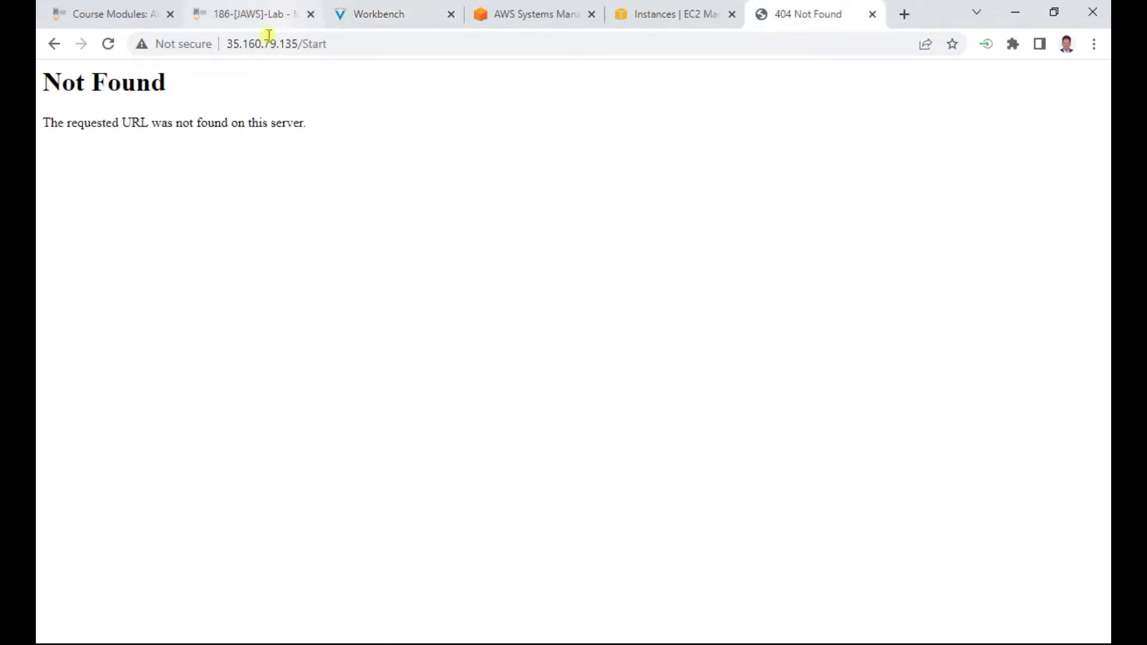
left_click(306, 44)
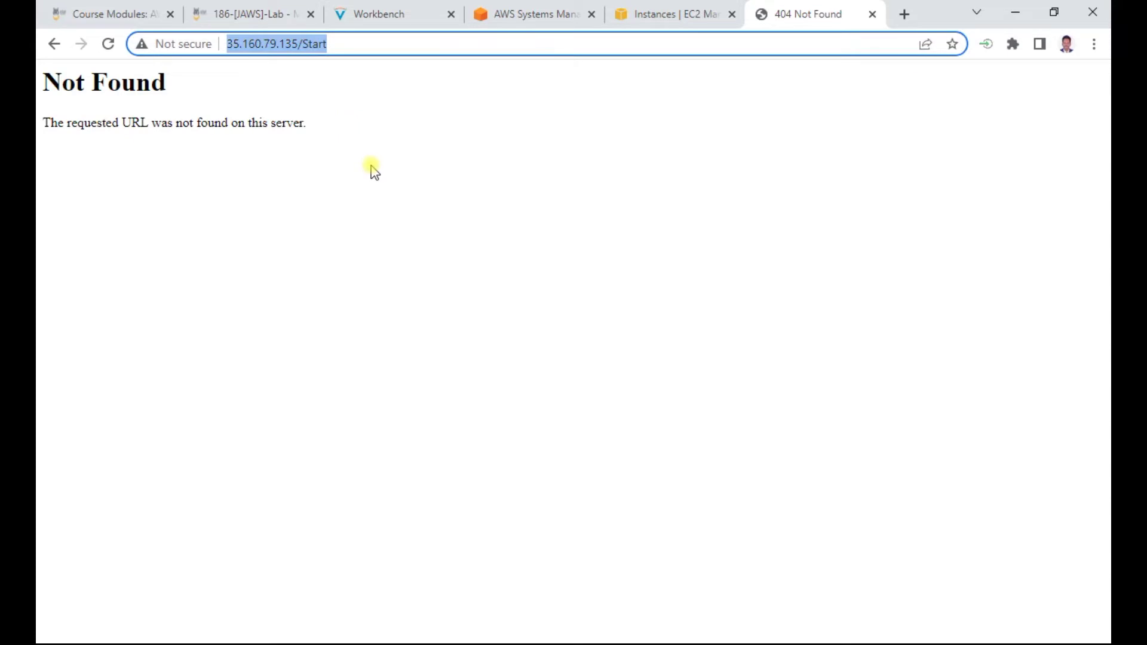
key("Left")
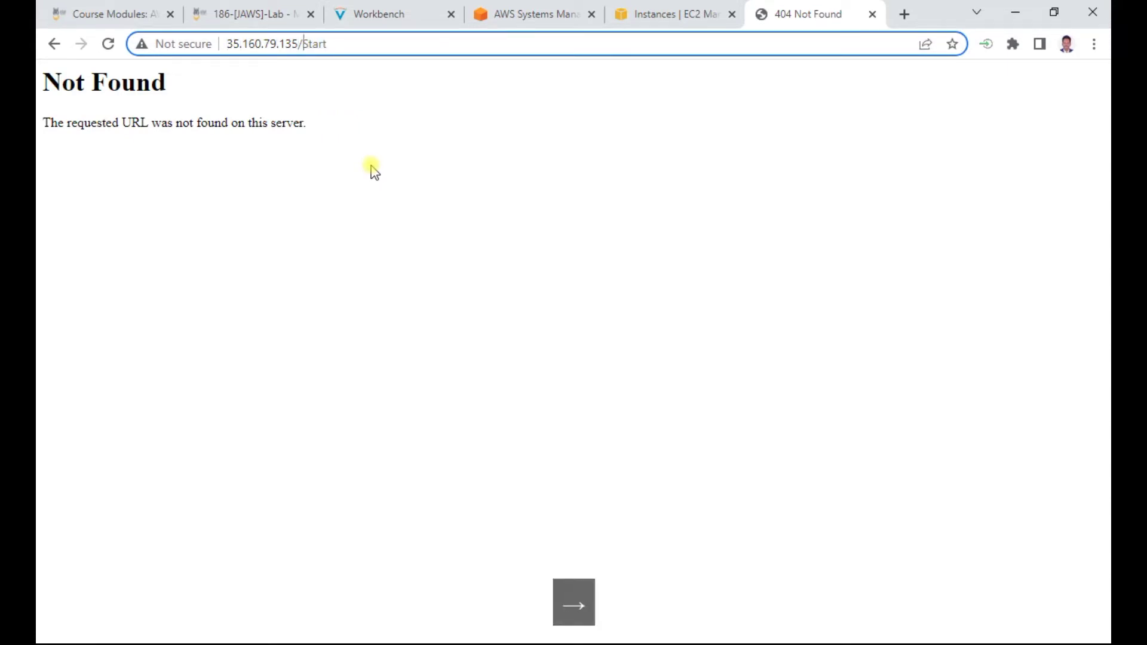
key("Delete")
type("s")
key("Return")
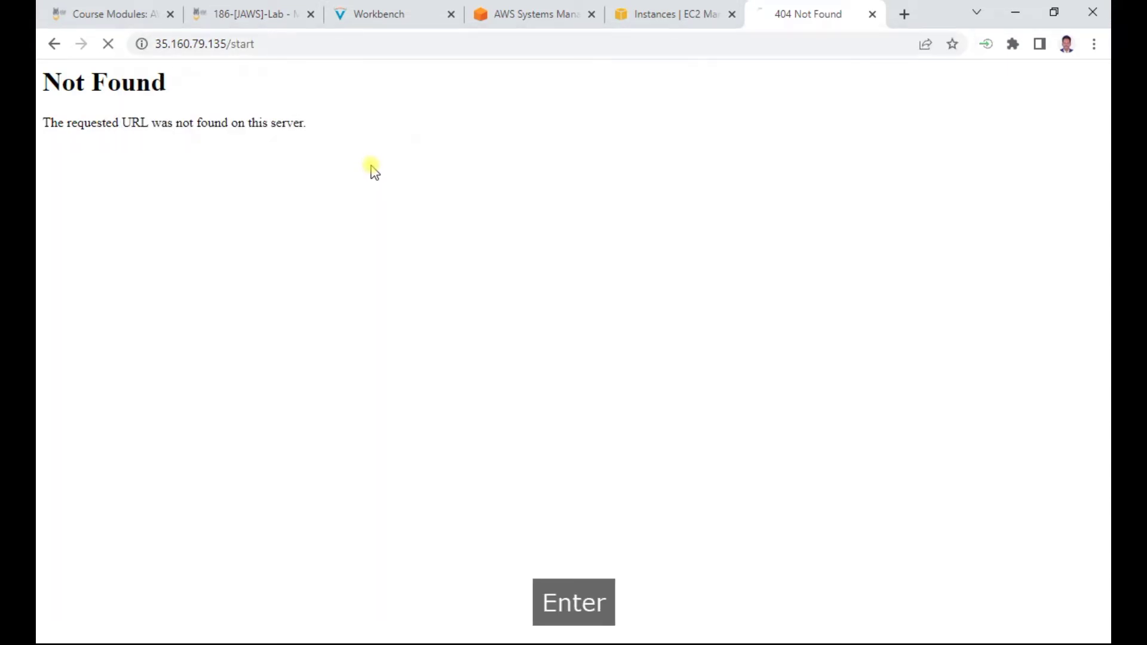
left_click(387, 13)
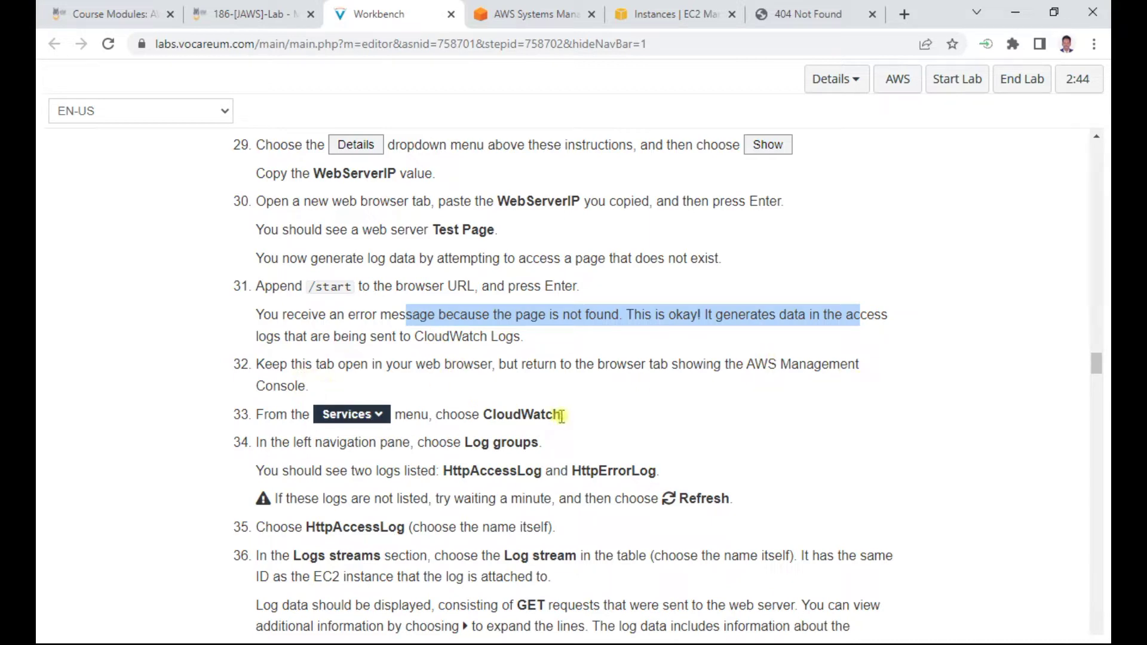
Search 'cloudwatch' in the EC2 tab's service search to open the CloudWatch console
left_click(672, 16)
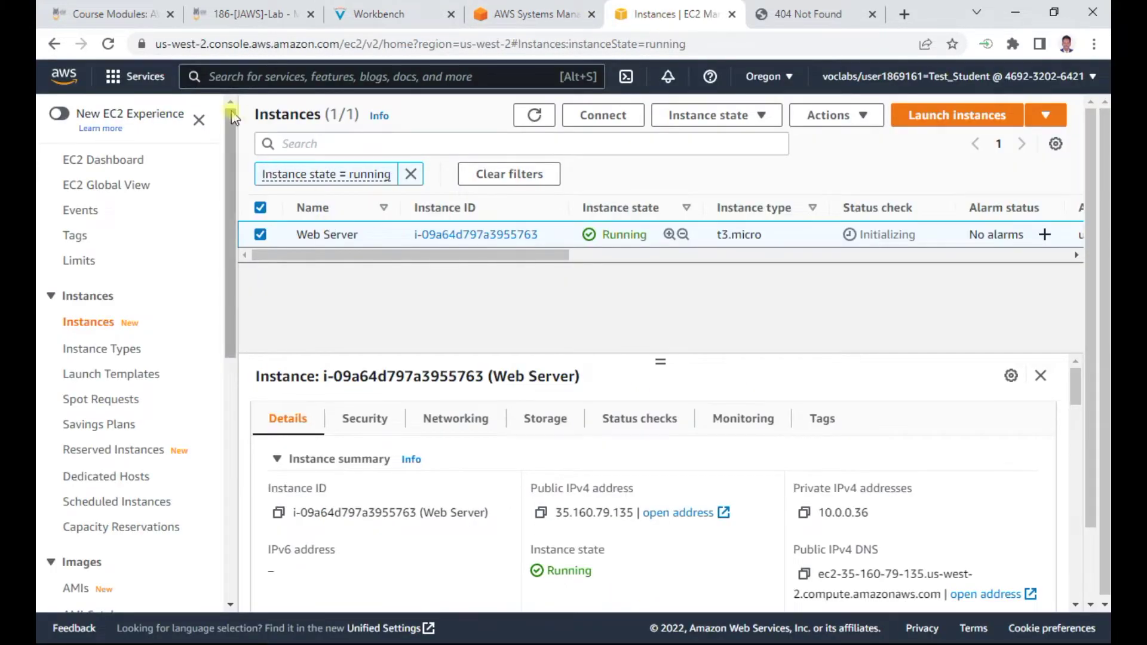
left_click(245, 76)
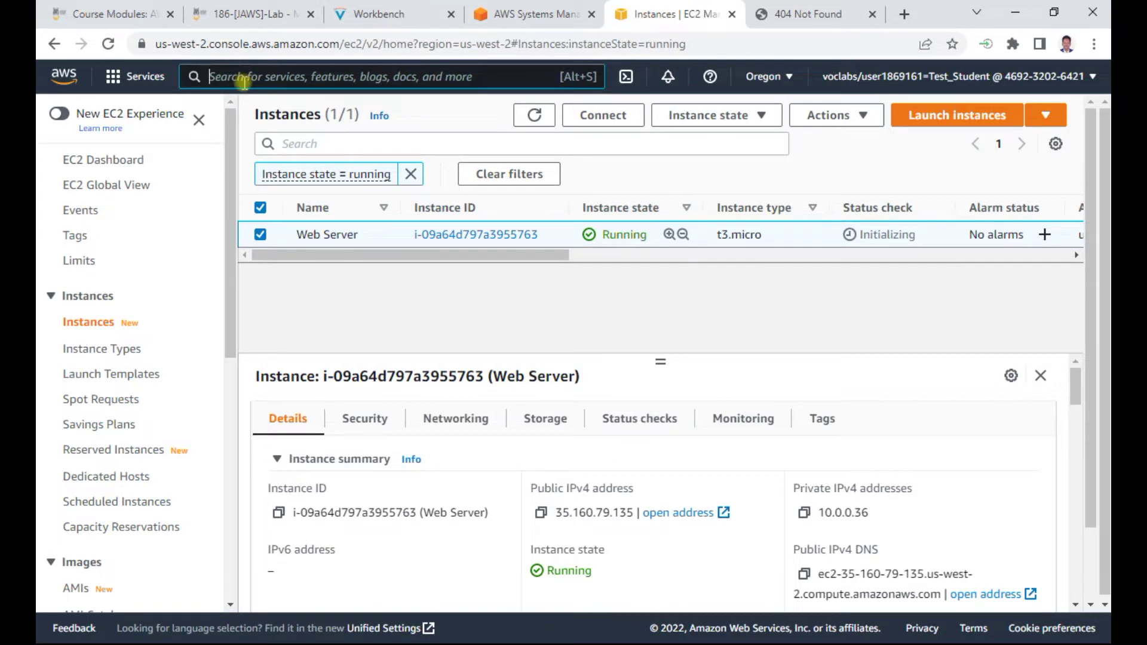
type("cloudwatch")
key("Return")
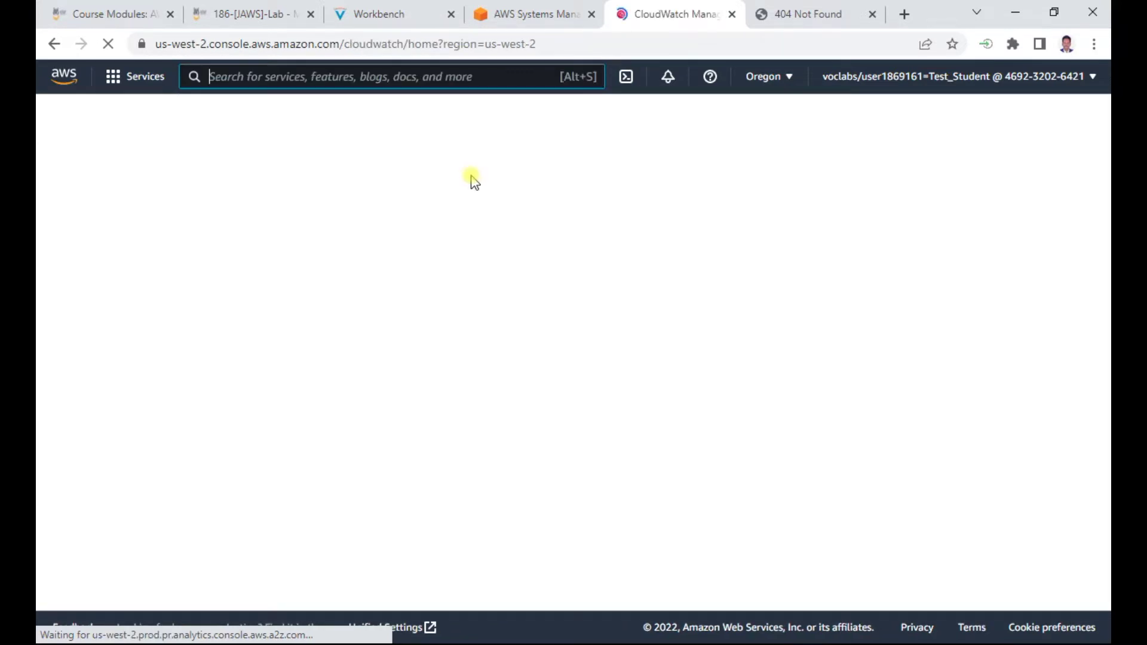
left_click(359, 12)
scroll(441, 414, "down", 3)
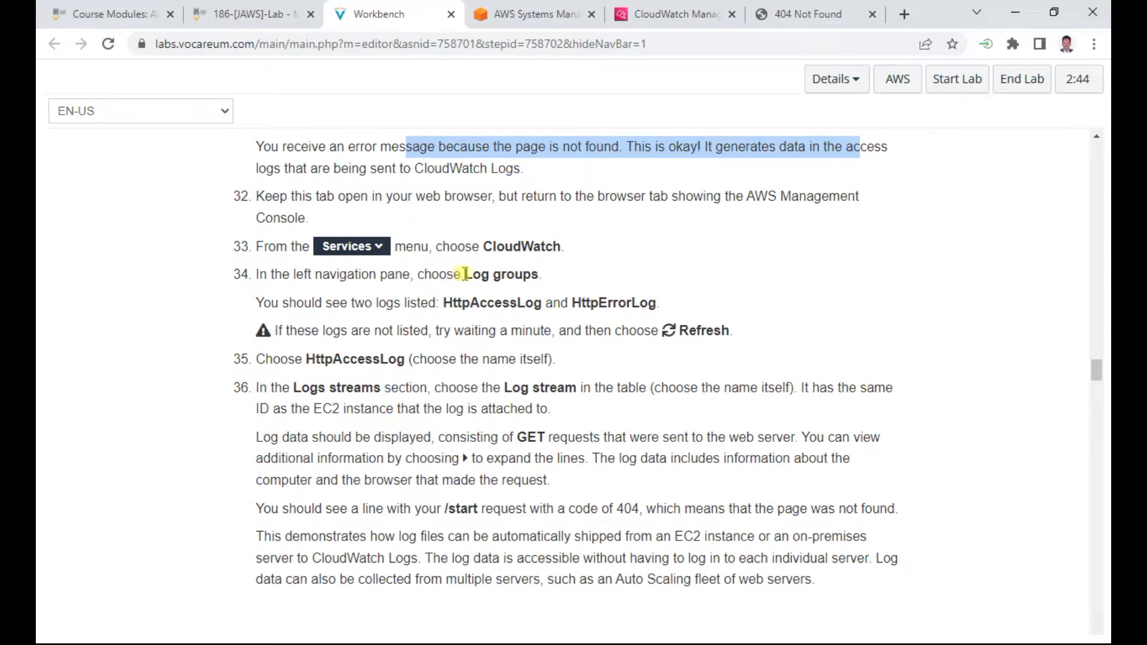
left_click_drag(466, 275, 542, 275)
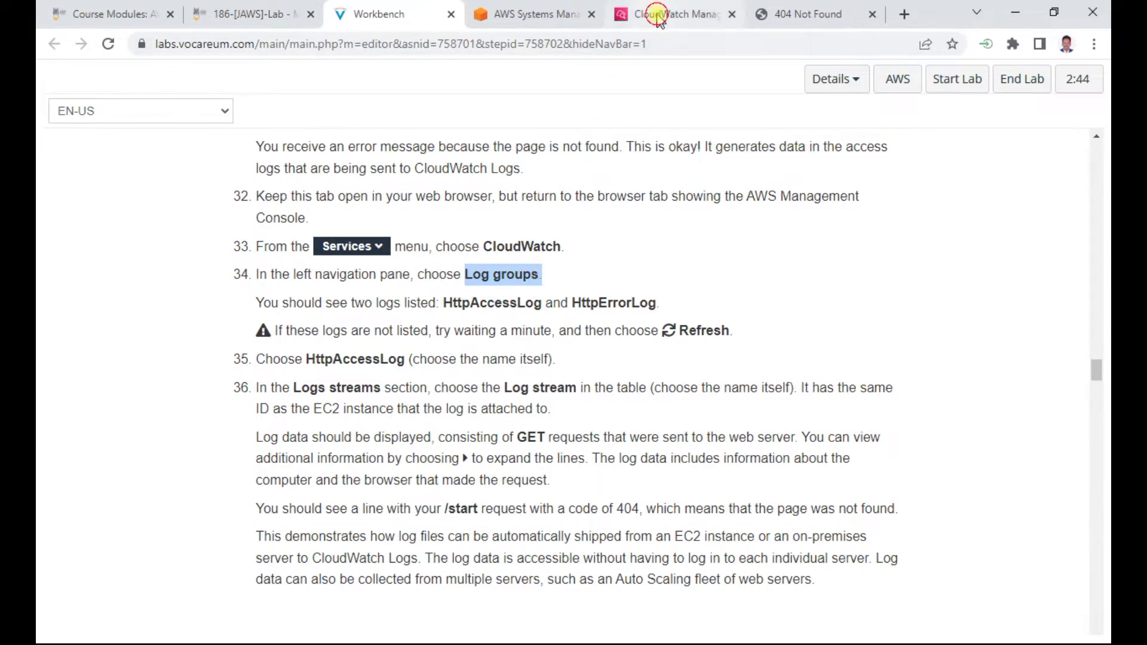
left_click(659, 16)
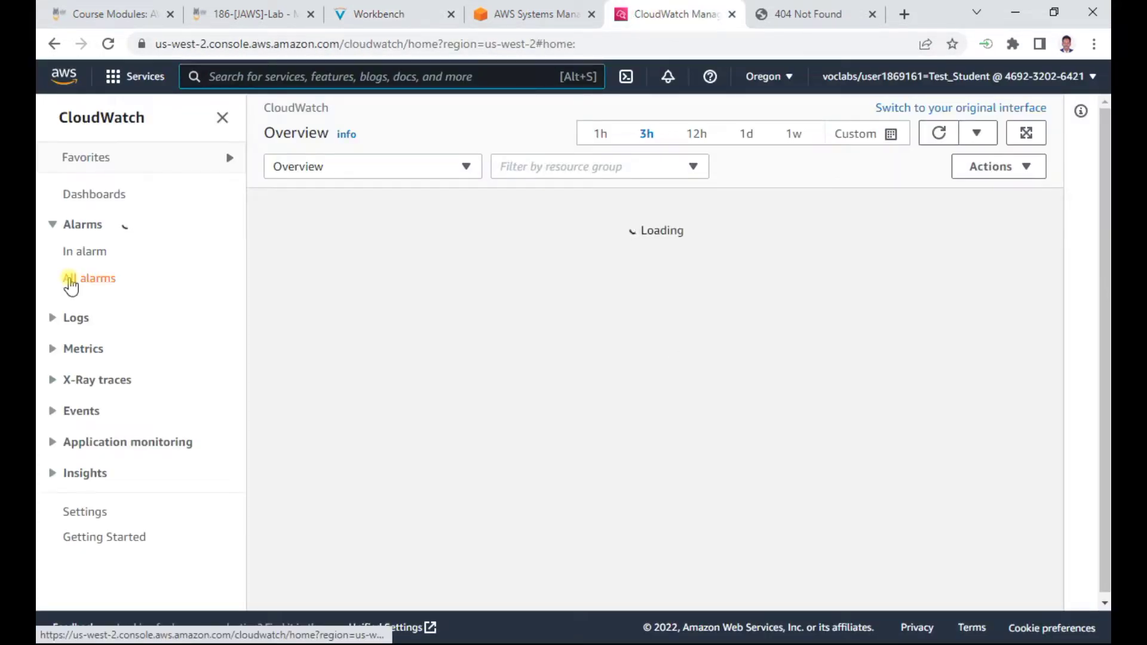
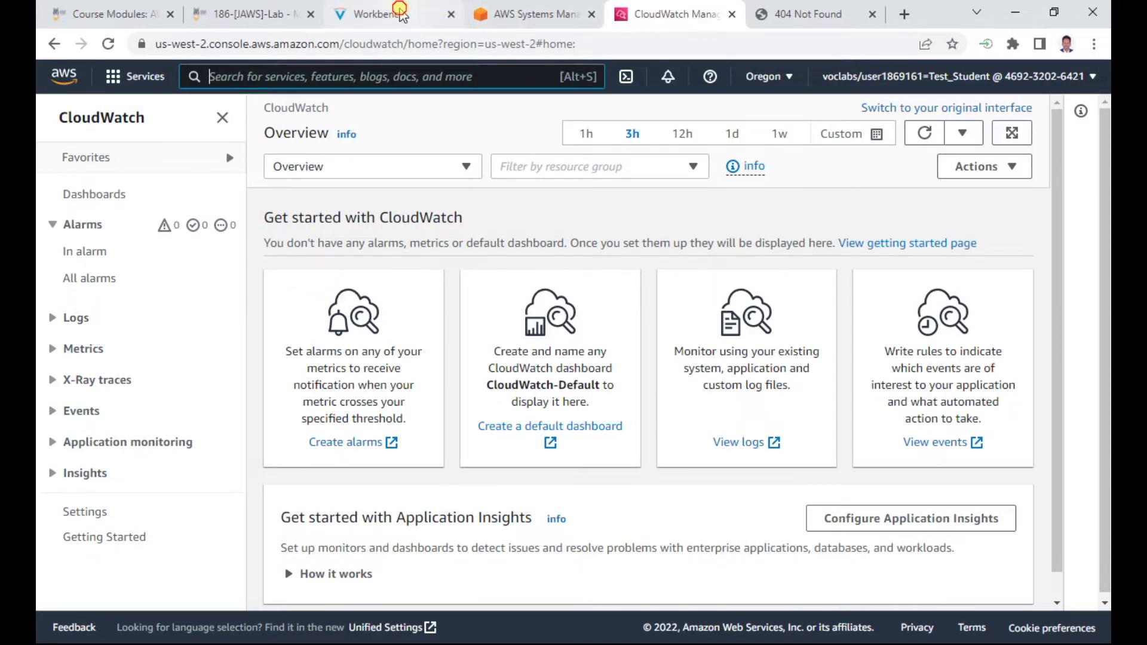
Open CloudWatch's Log groups page from the Logs section of the navigation
left_click(419, 12)
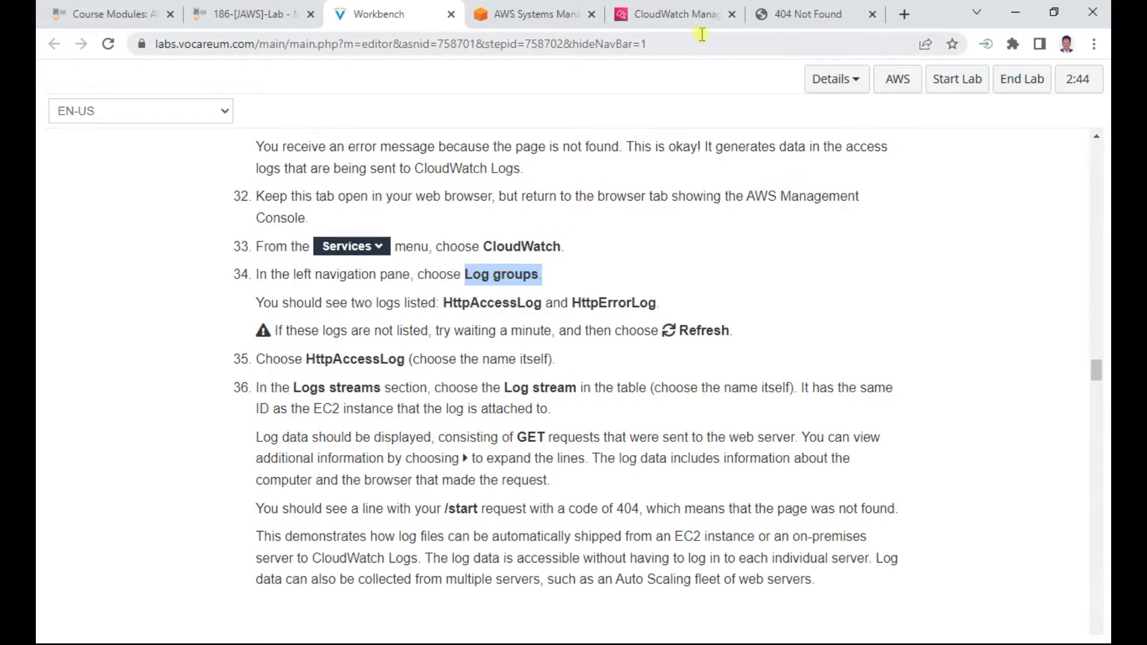
left_click(678, 13)
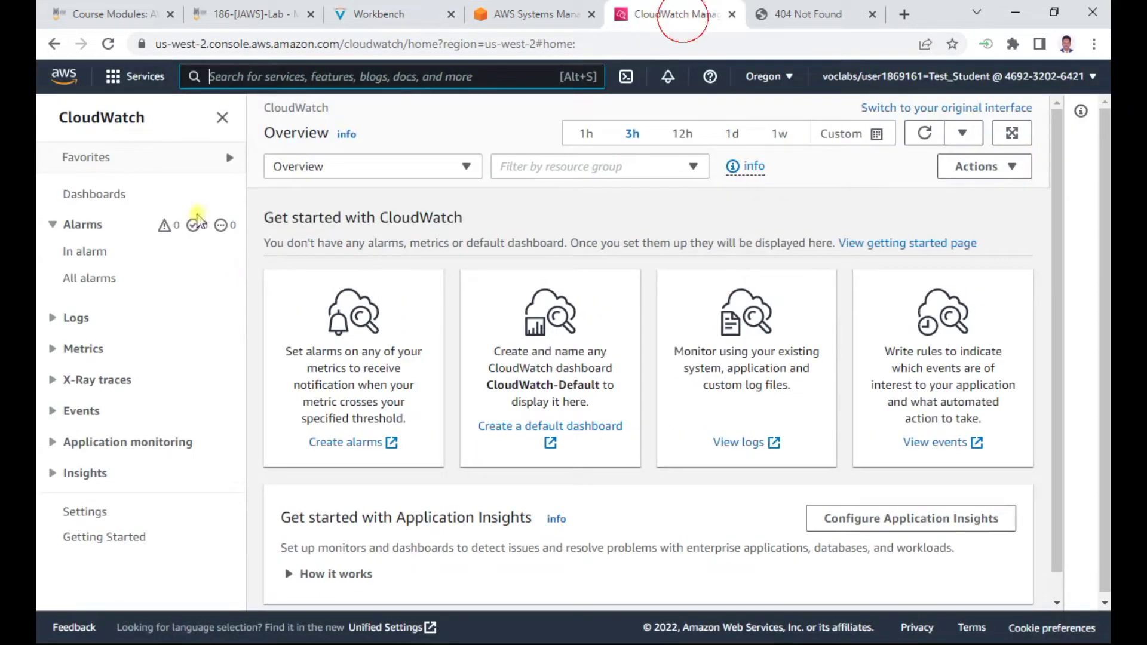
left_click(75, 319)
left_click(113, 346)
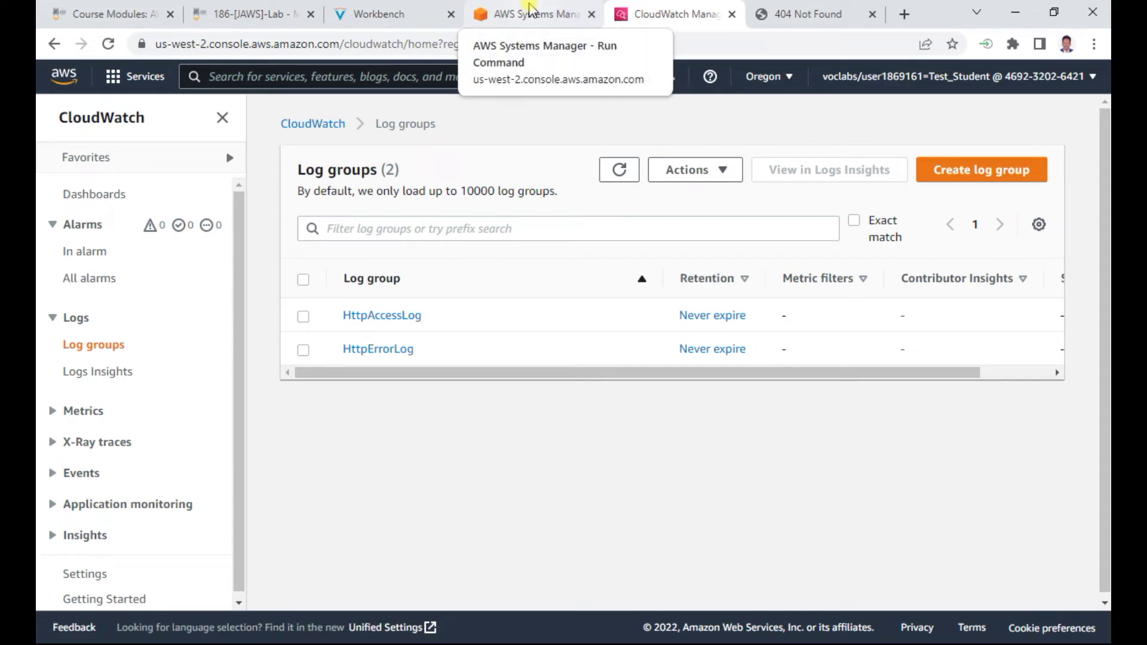
Move the CloudWatch tab before Systems Manager and select the HttpAccessLog log group
left_click(418, 13)
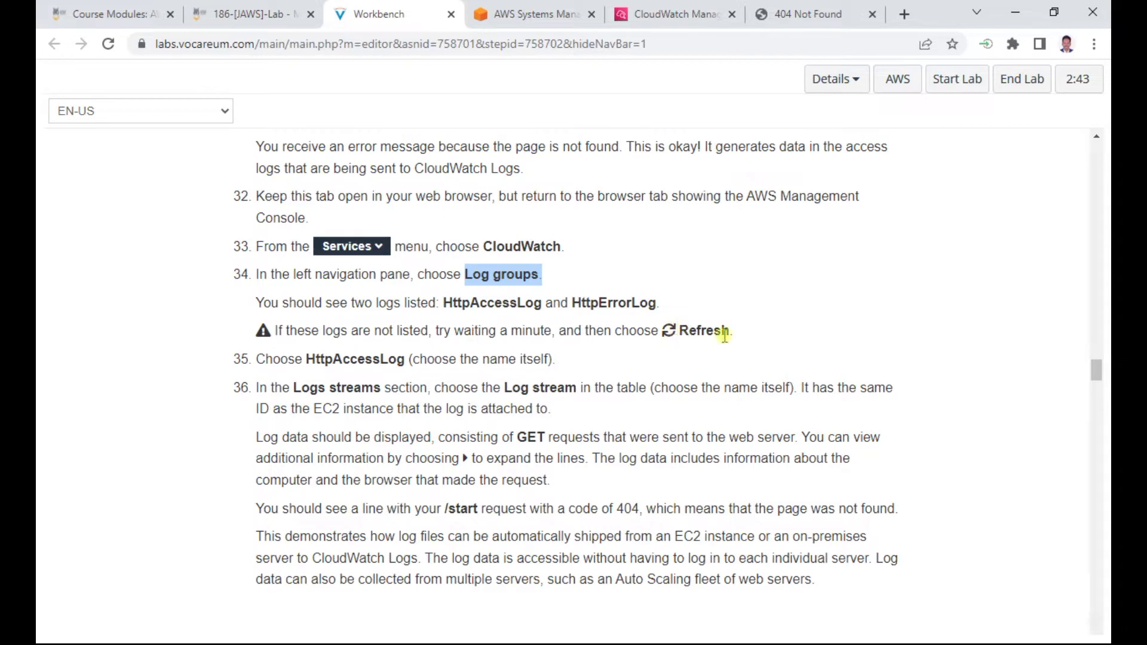
left_click(669, 21)
left_click_drag(663, 13, 538, 12)
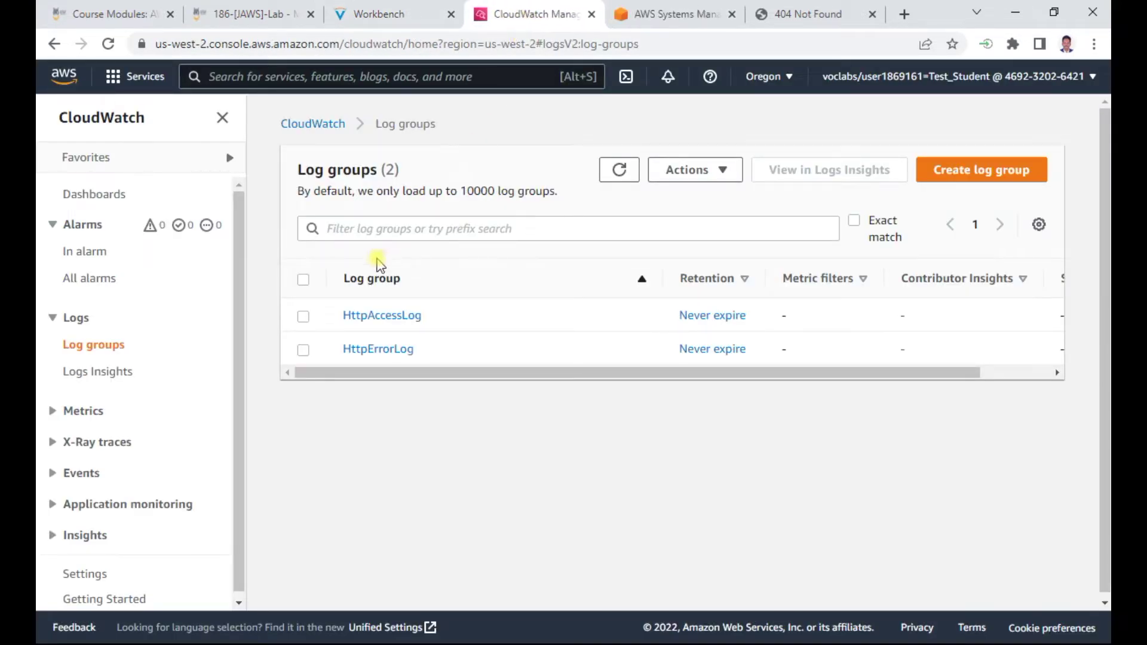
left_click(303, 316)
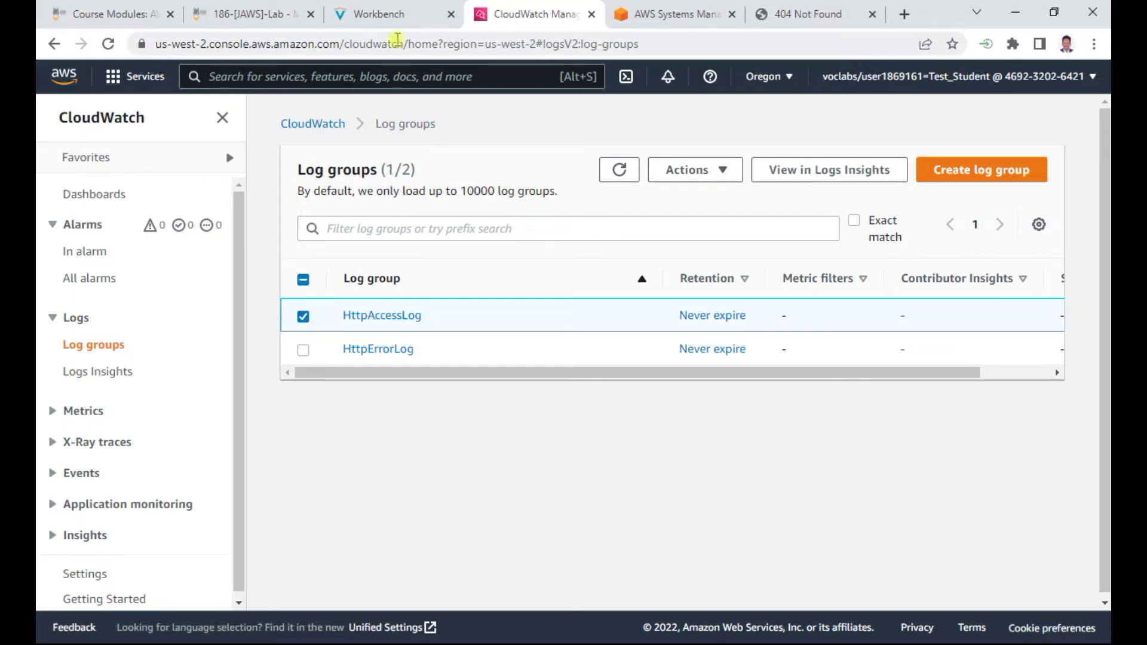
Note the Log streams step in the instructions, then open and close the log group Actions menu
left_click(384, 13)
left_click_drag(305, 383, 577, 387)
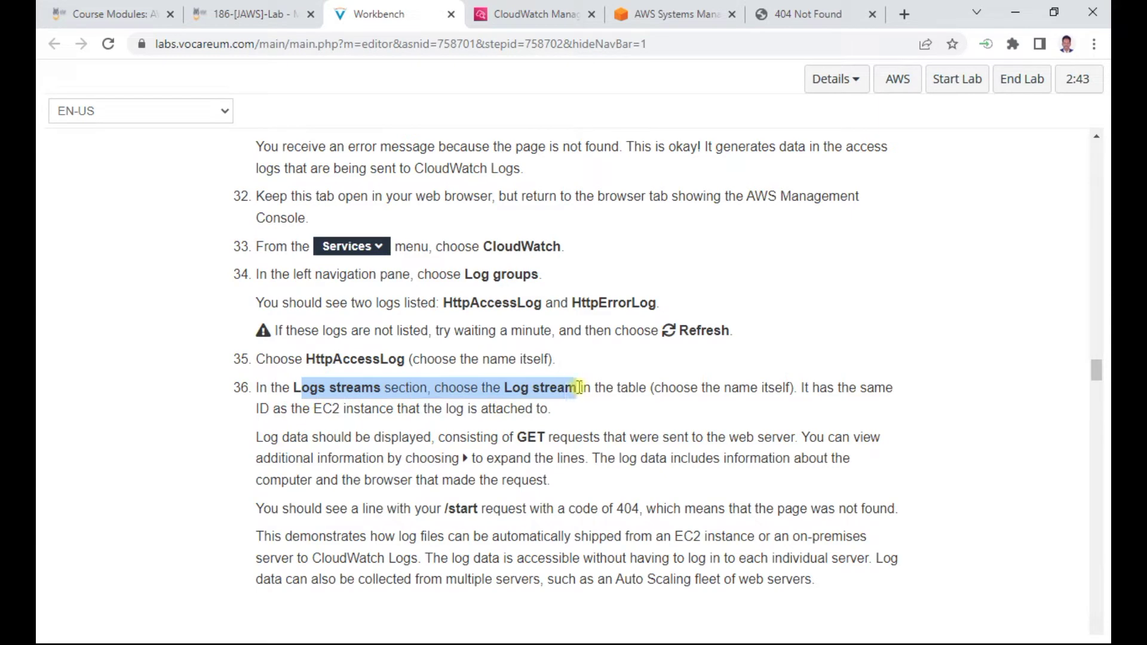
left_click(541, 13)
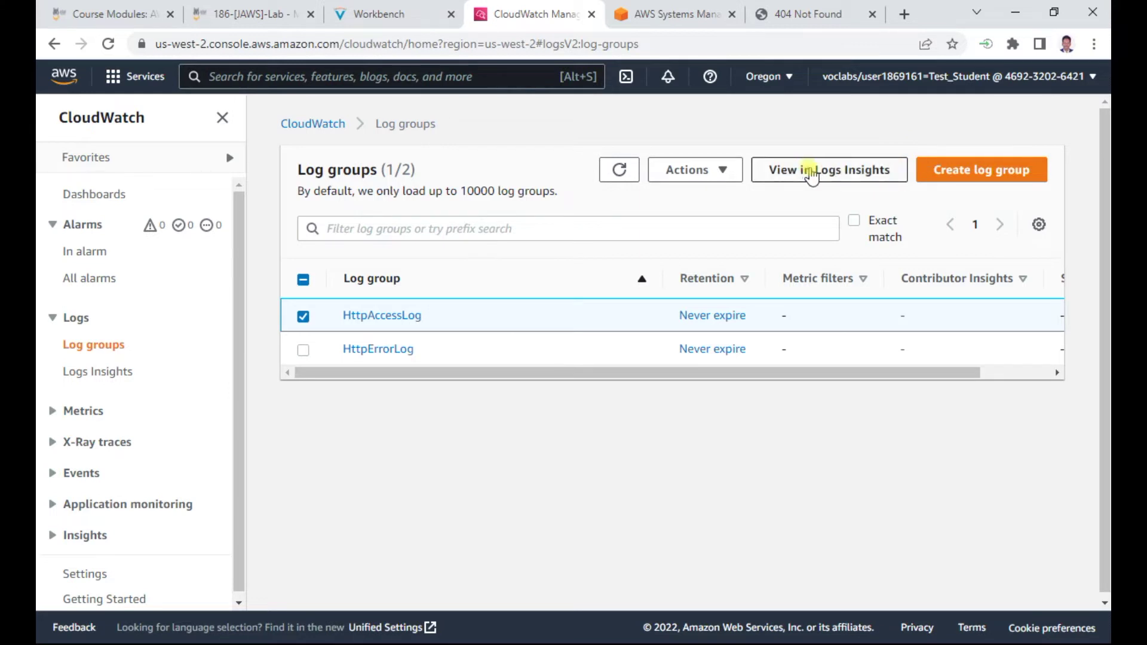
left_click(714, 172)
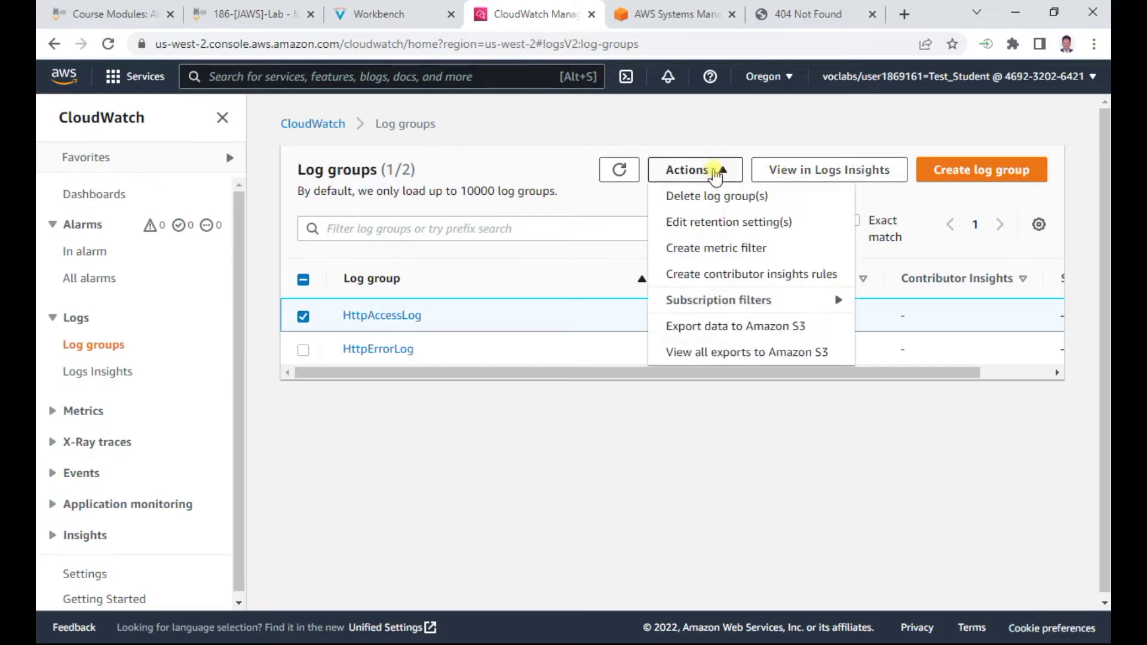
left_click(715, 172)
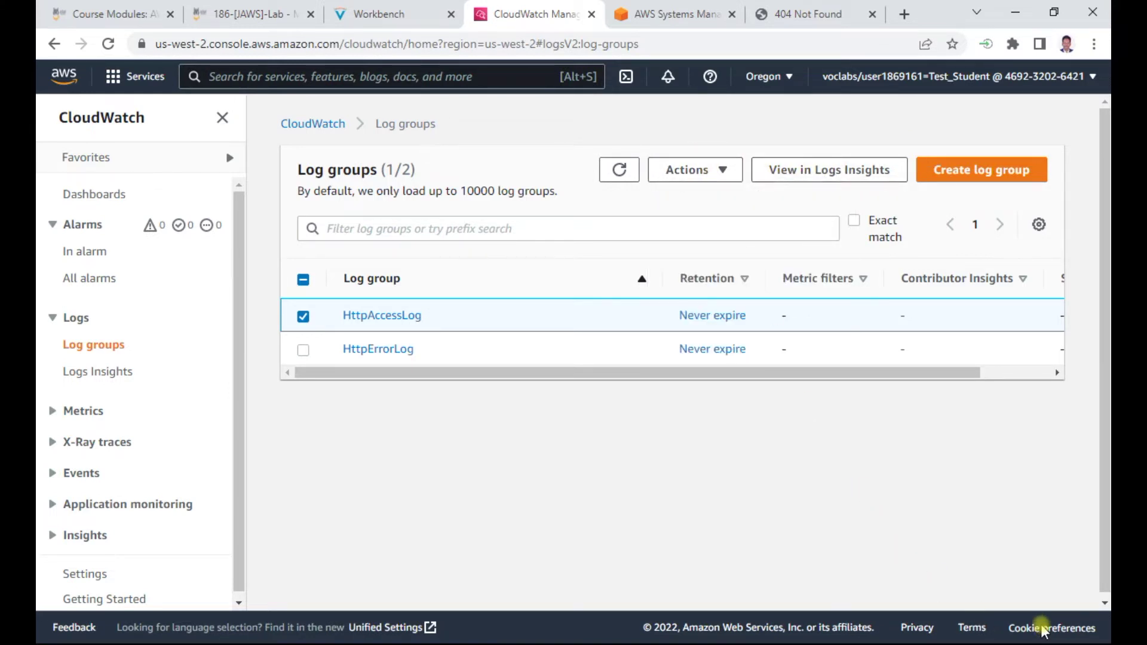
scroll(1027, 630, "down", 1)
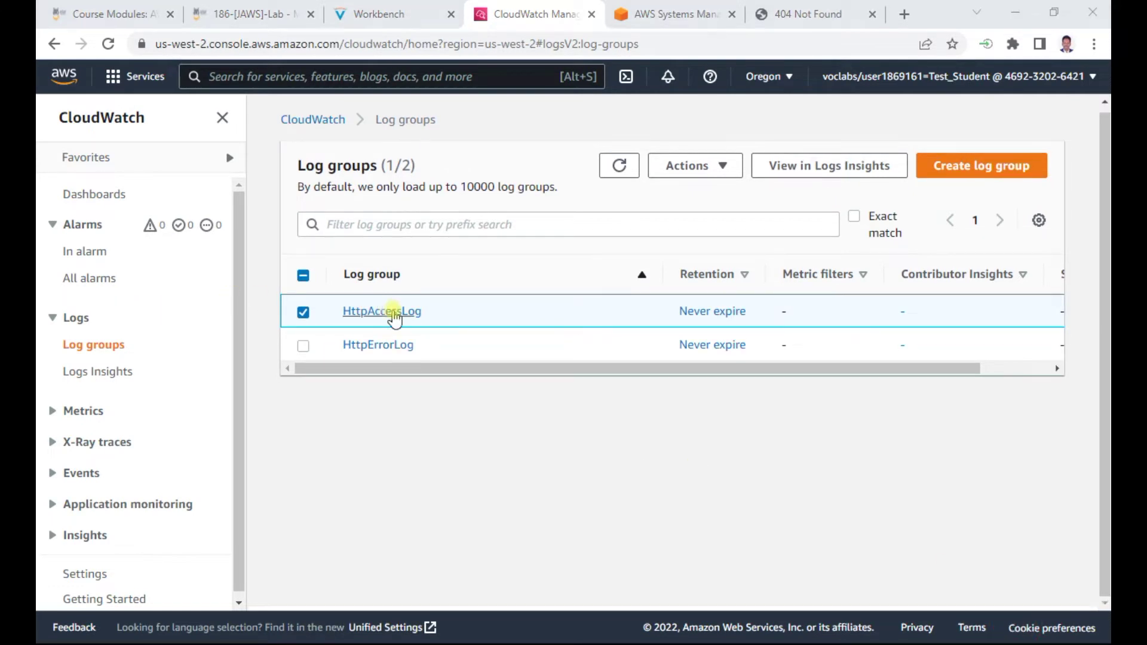
left_click(422, 312)
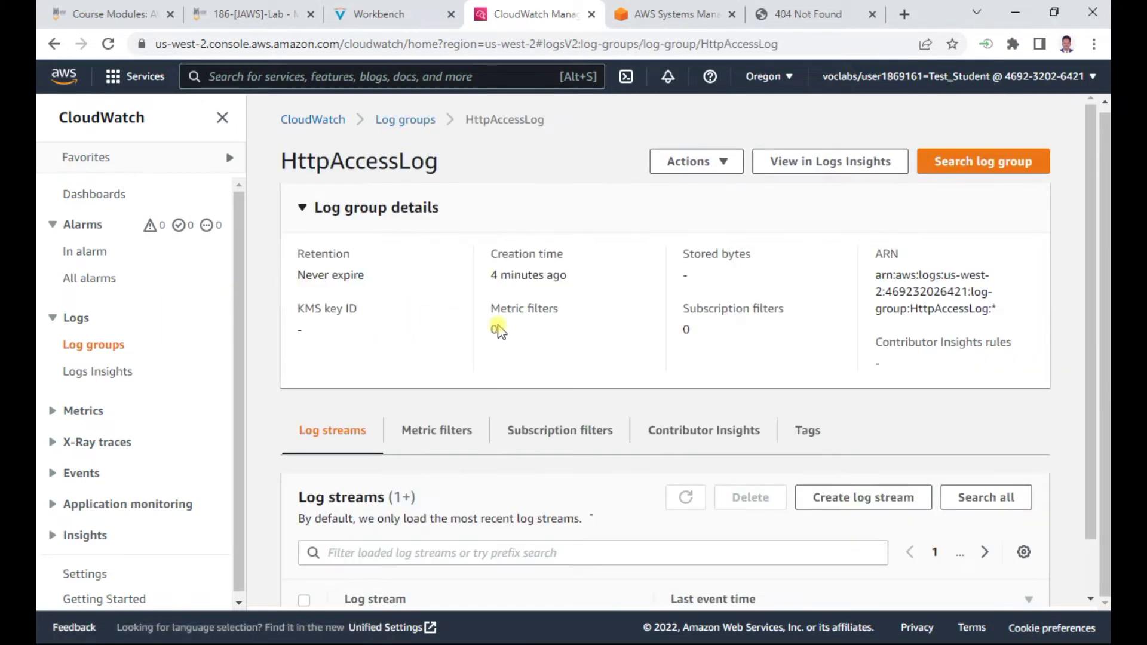
scroll(500, 329, "down", 1)
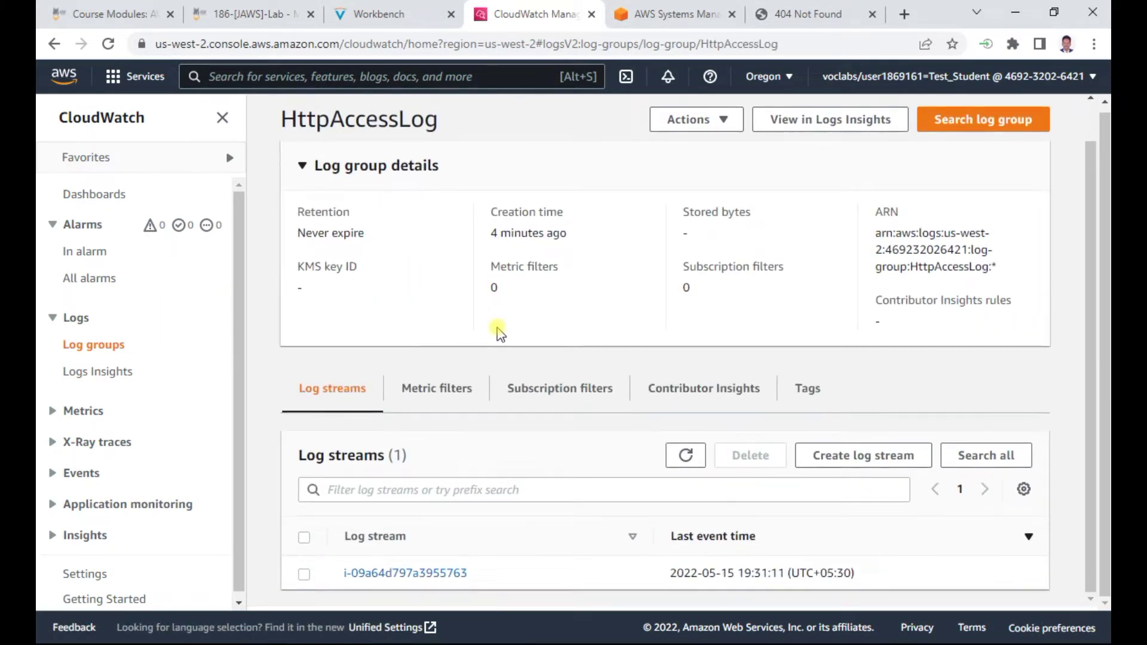
left_click(303, 573)
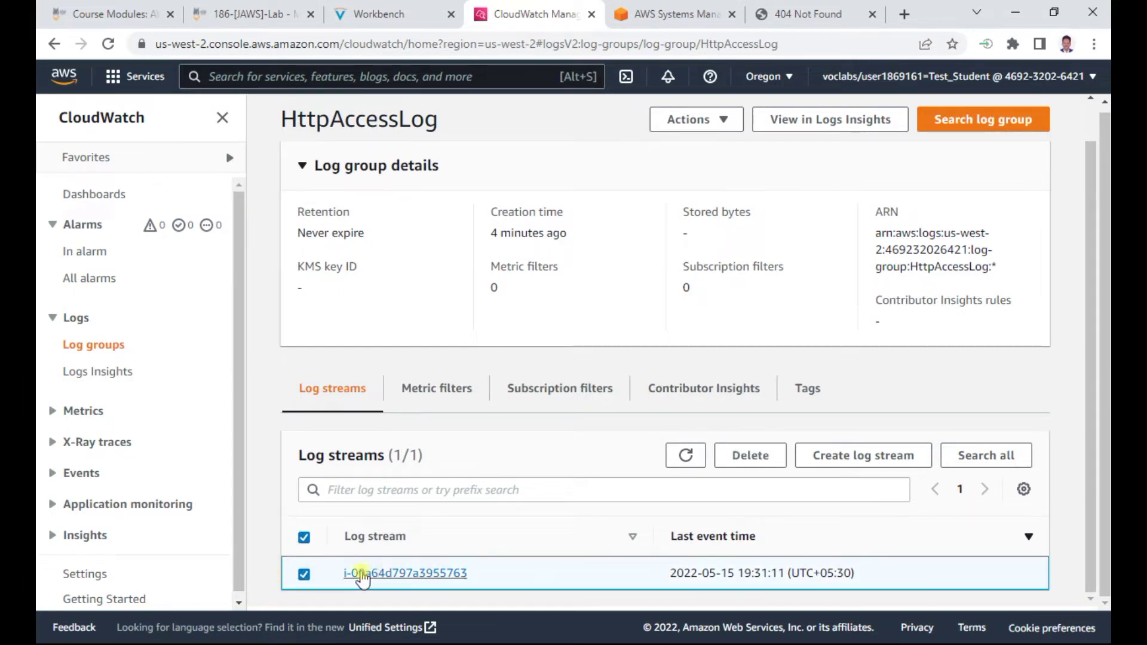
left_click(400, 16)
scroll(691, 369, "down", 1)
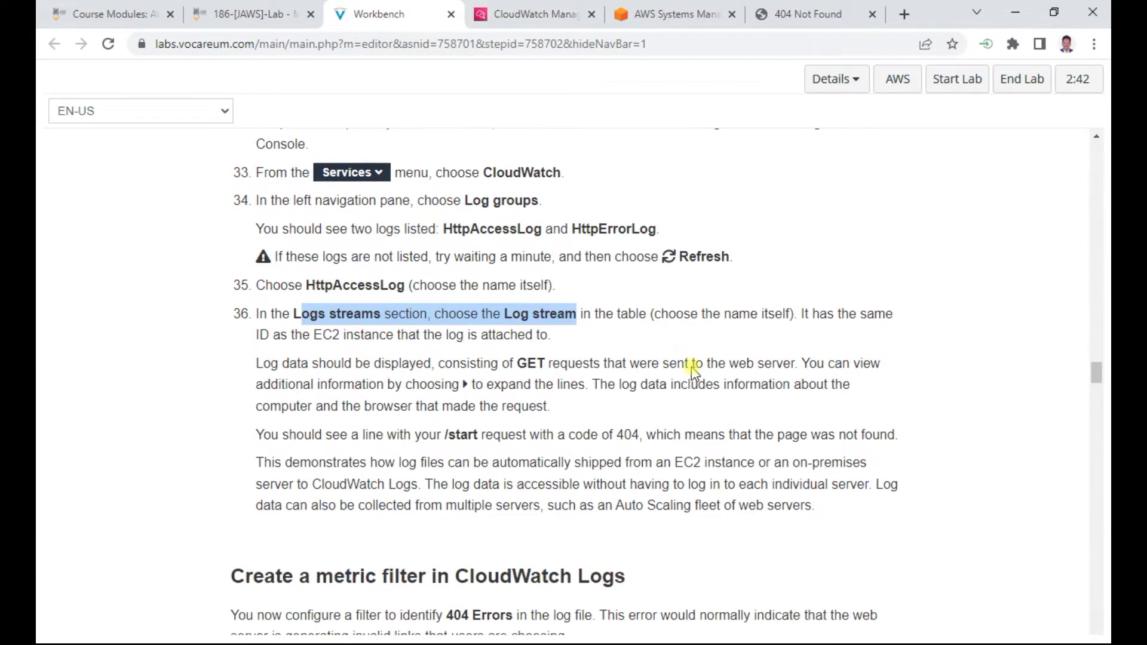
left_click_drag(423, 327, 533, 328)
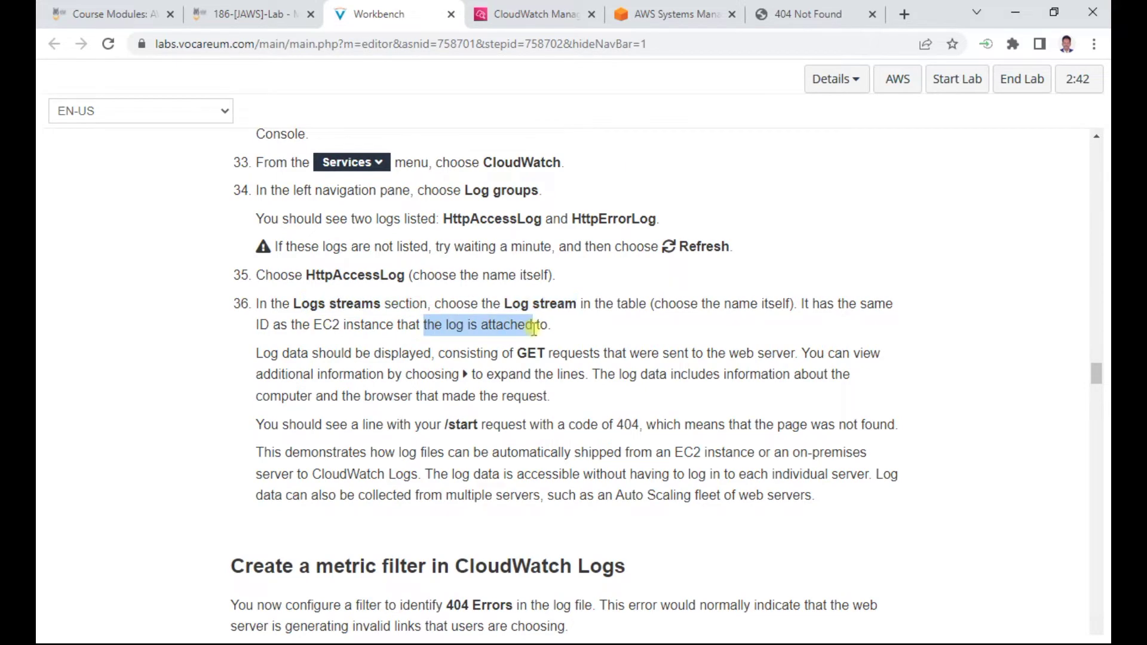
scroll(580, 375, "down", 1)
scroll(577, 335, "down", 3)
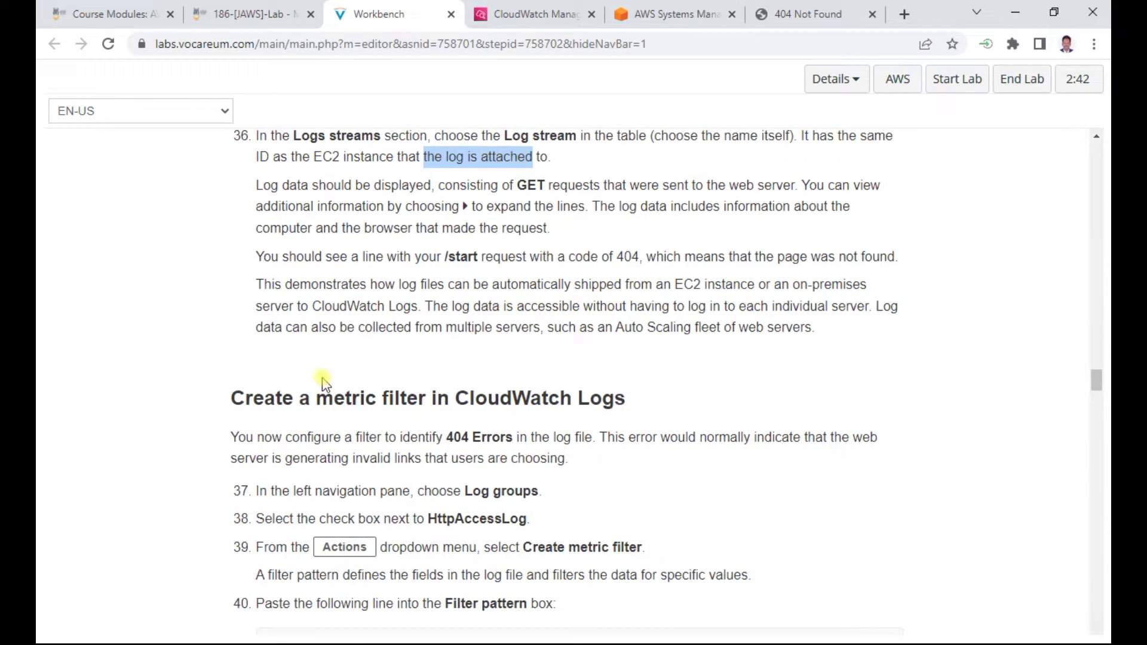
scroll(529, 393, "down", 2)
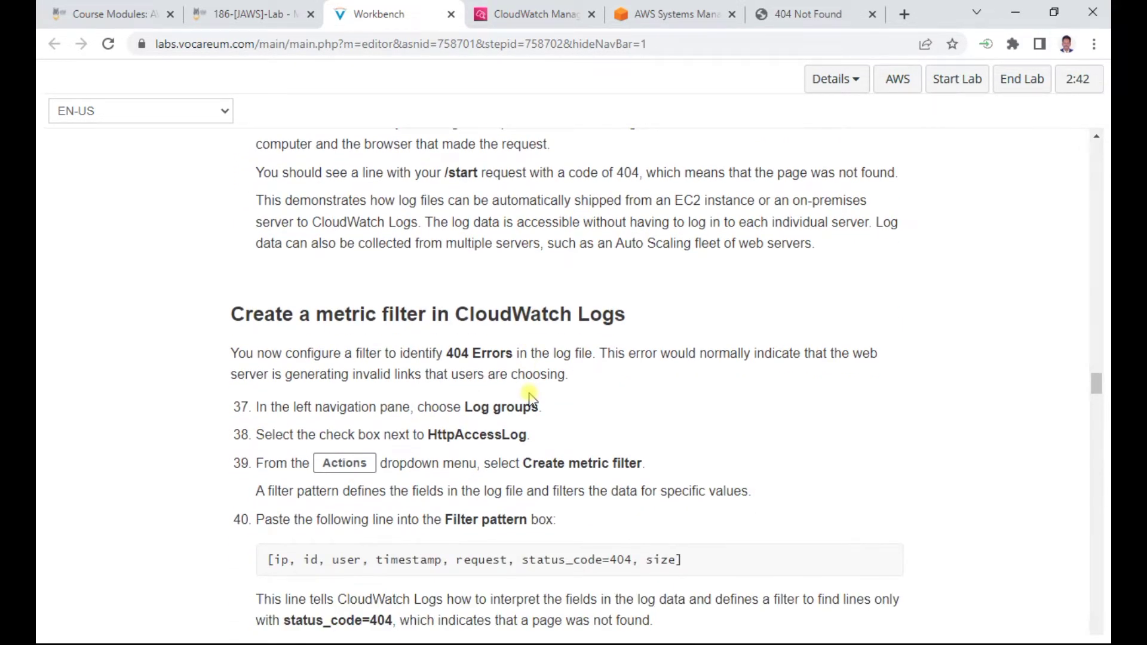
scroll(529, 395, "down", 2)
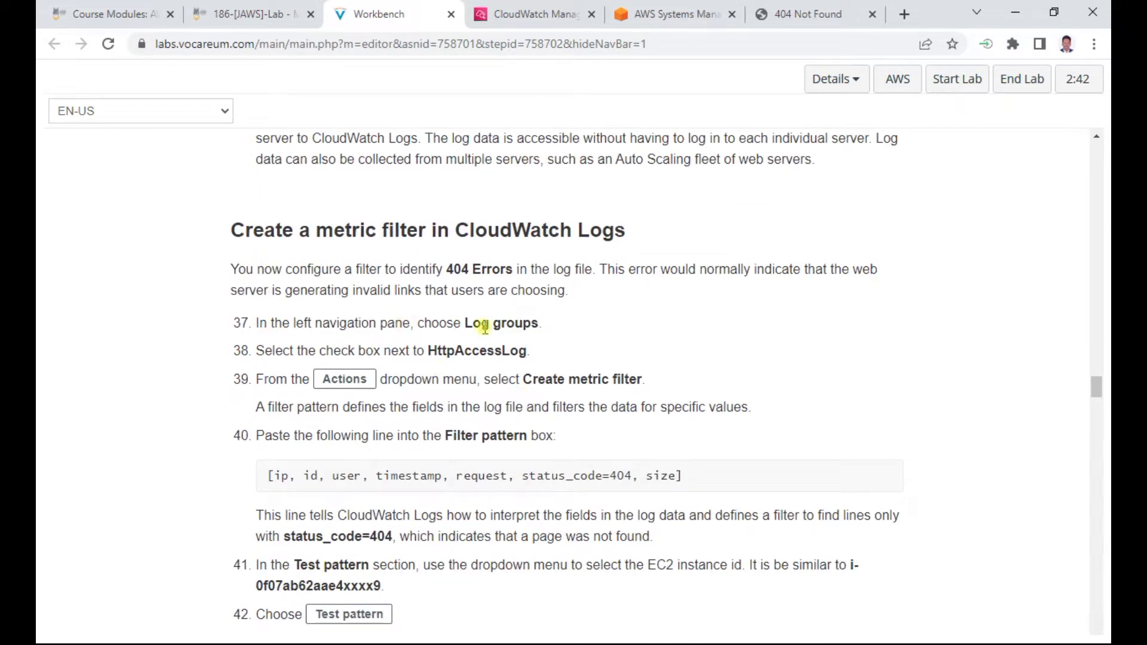
left_click_drag(466, 326, 563, 325)
left_click_drag(426, 352, 567, 353)
left_click(527, 15)
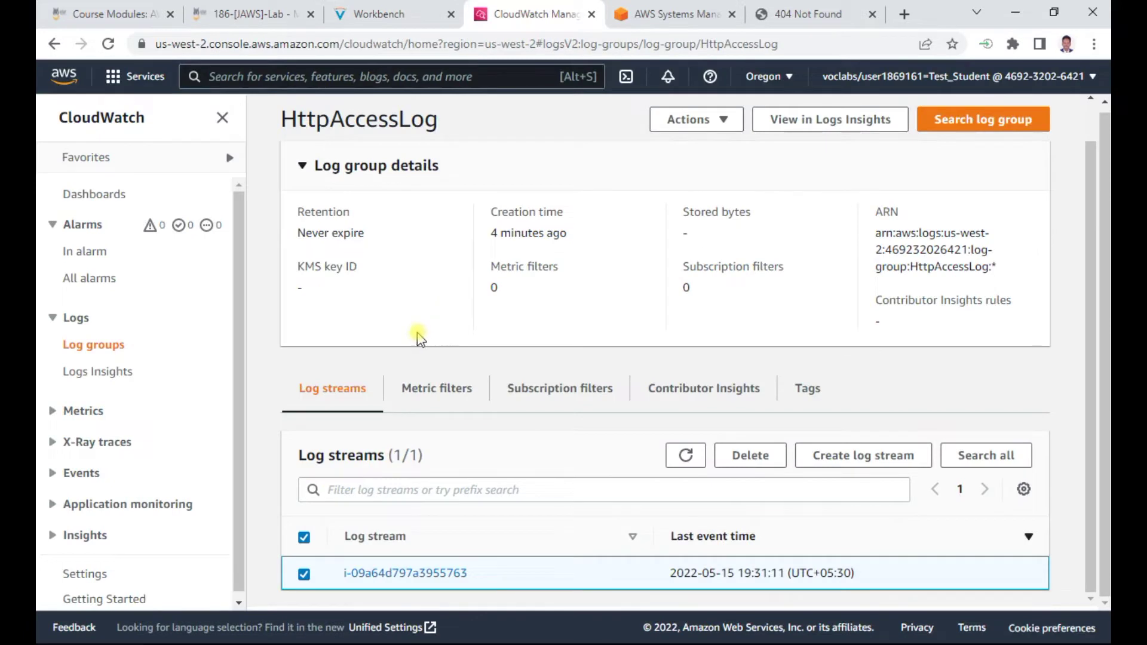
left_click(90, 345)
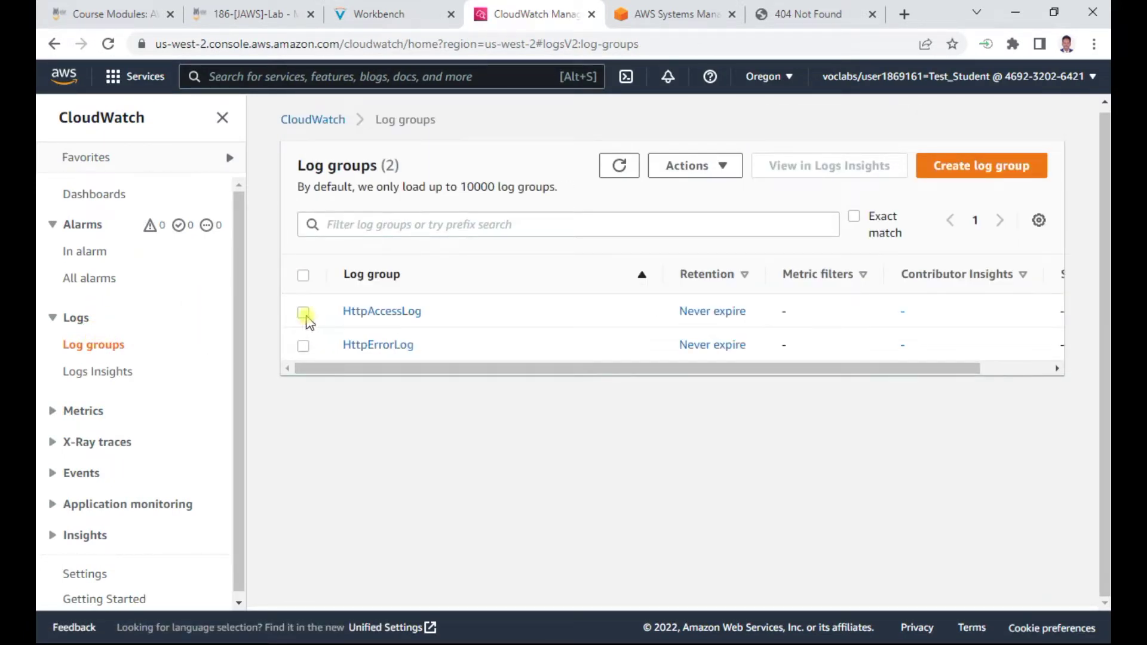
Select HttpAccessLog and start Create metric filter from the Actions menu
left_click(303, 313)
left_click(379, 13)
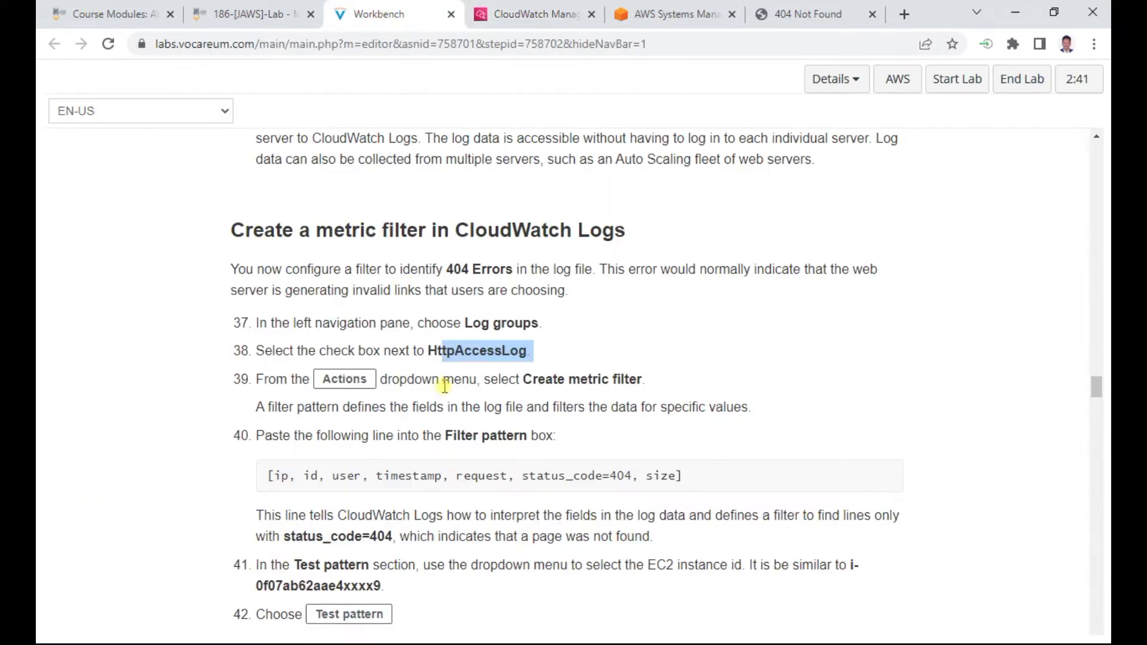
left_click(538, 14)
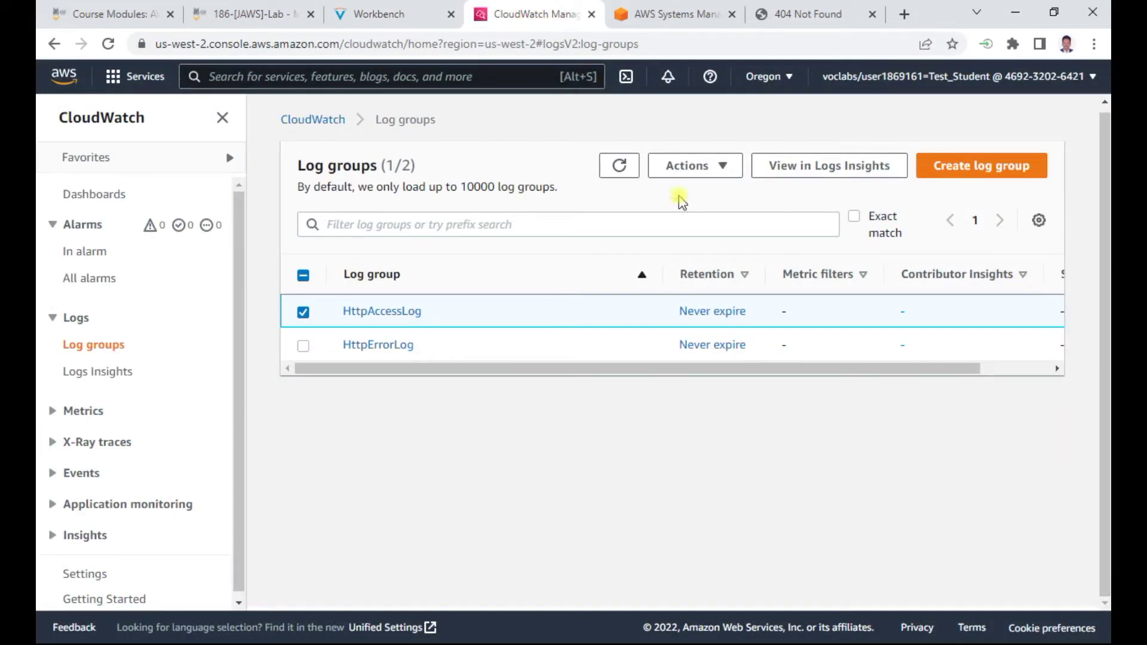
left_click(717, 170)
left_click(750, 246)
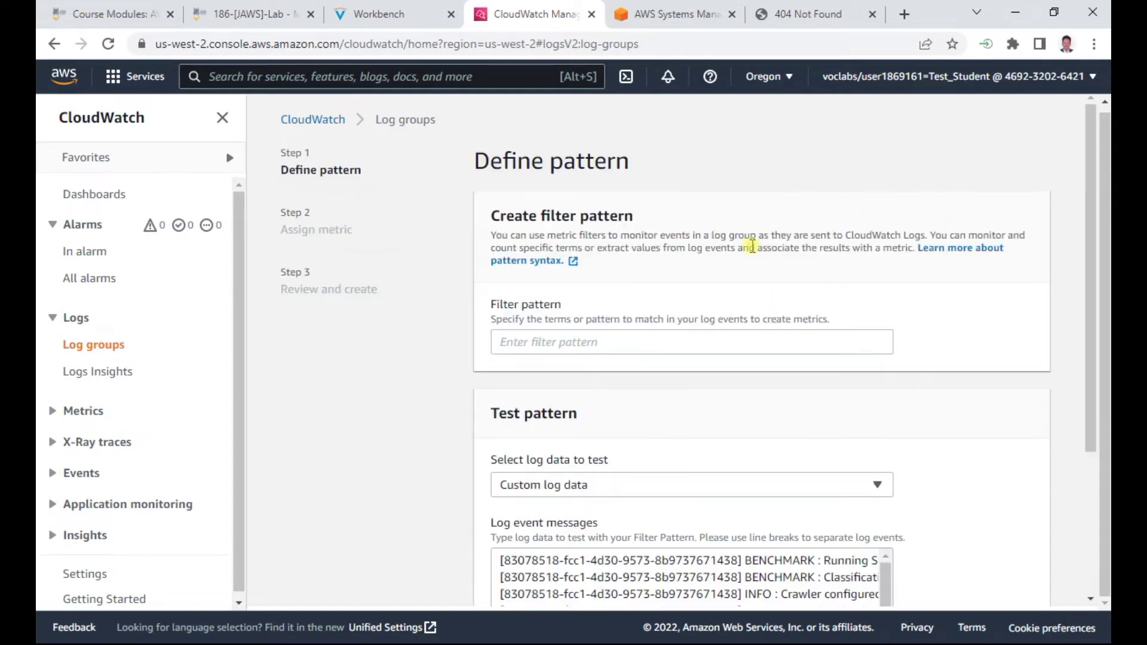
Copy the filter pattern line from the lab instructions
left_click(373, 12)
scroll(589, 373, "down", 1)
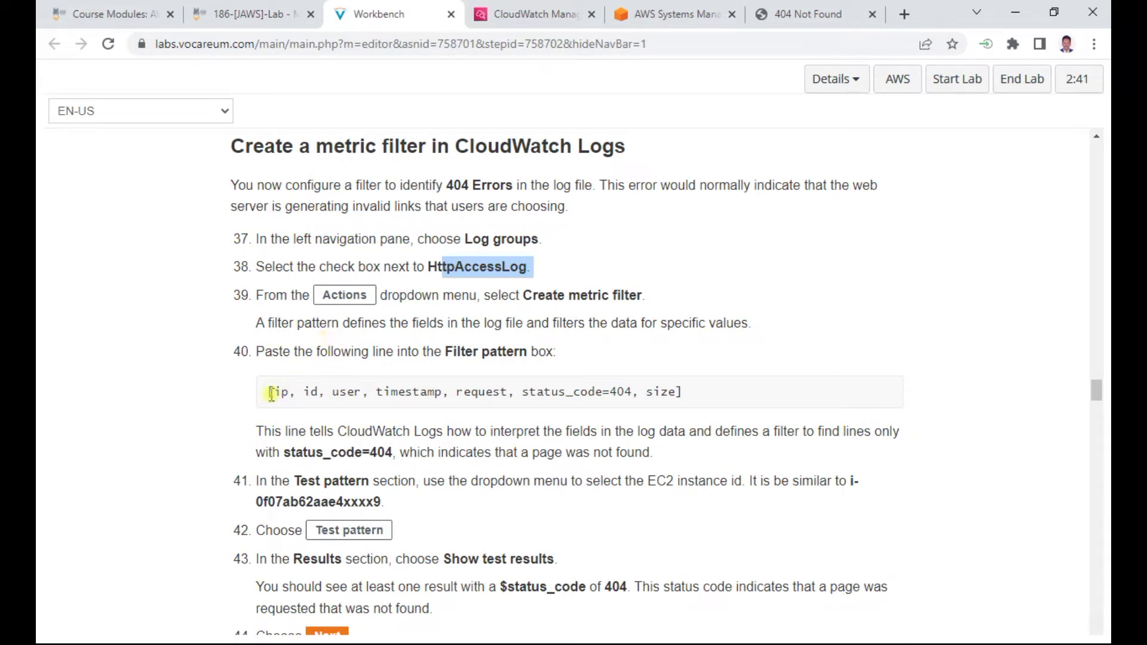
left_click_drag(269, 392, 685, 395)
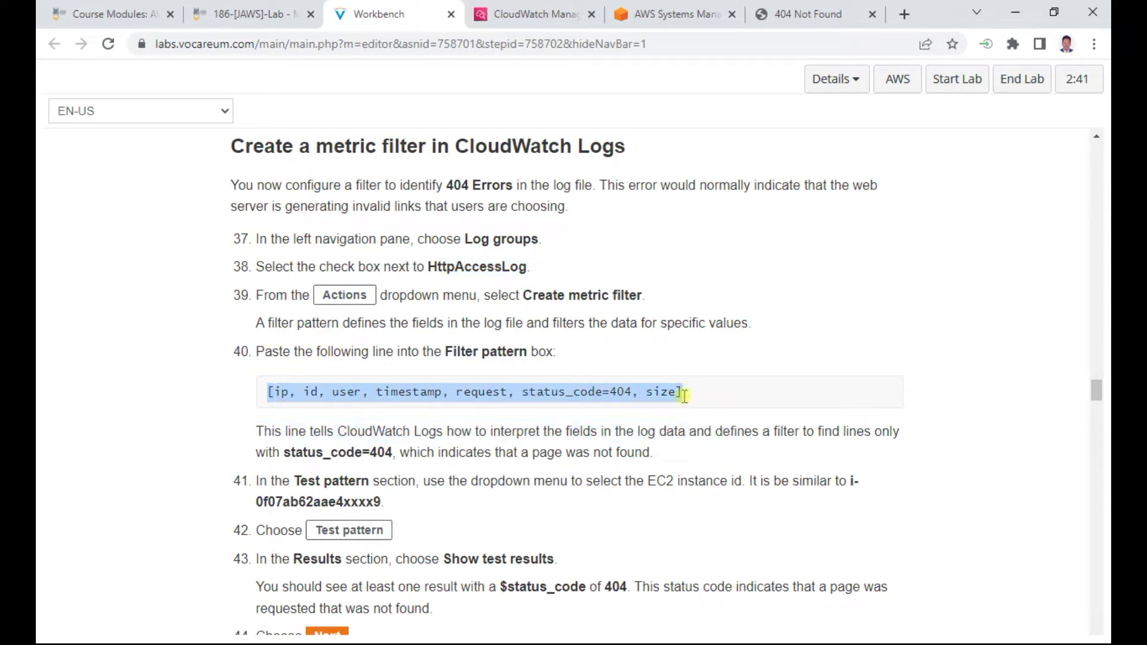
right_click(610, 393)
left_click(654, 405)
left_click(535, 15)
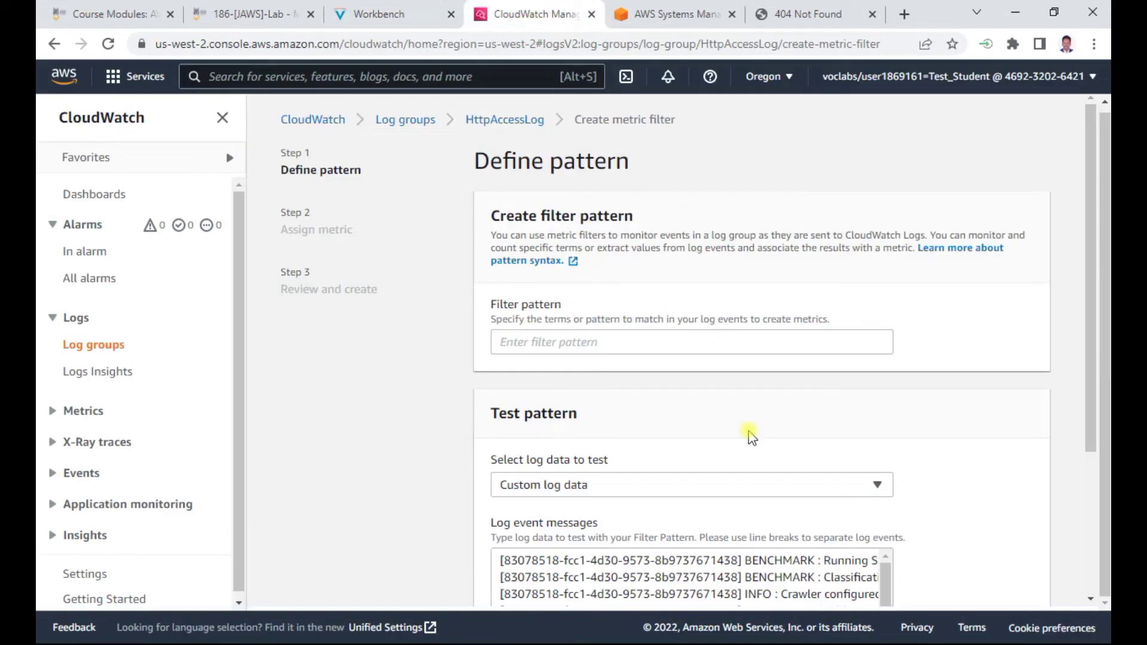
Paste [ip, id, user, timestamp, request, status_code=404, size] into the filter pattern box
left_click(579, 337)
key("ctrl+v")
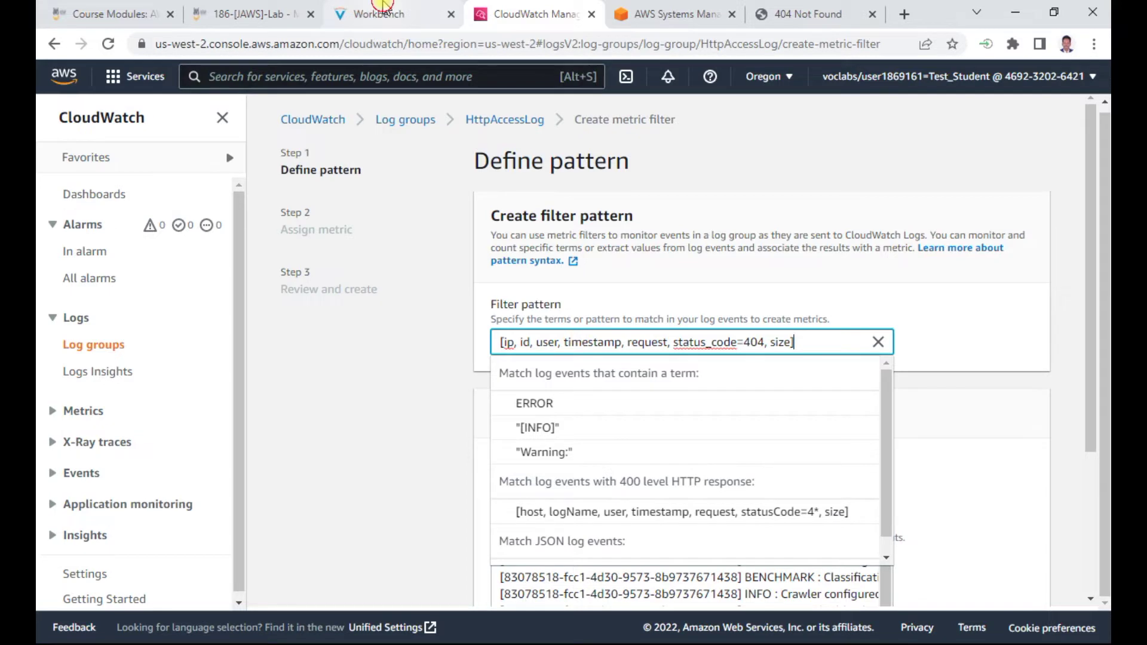
left_click(426, 9)
scroll(564, 427, "down", 3)
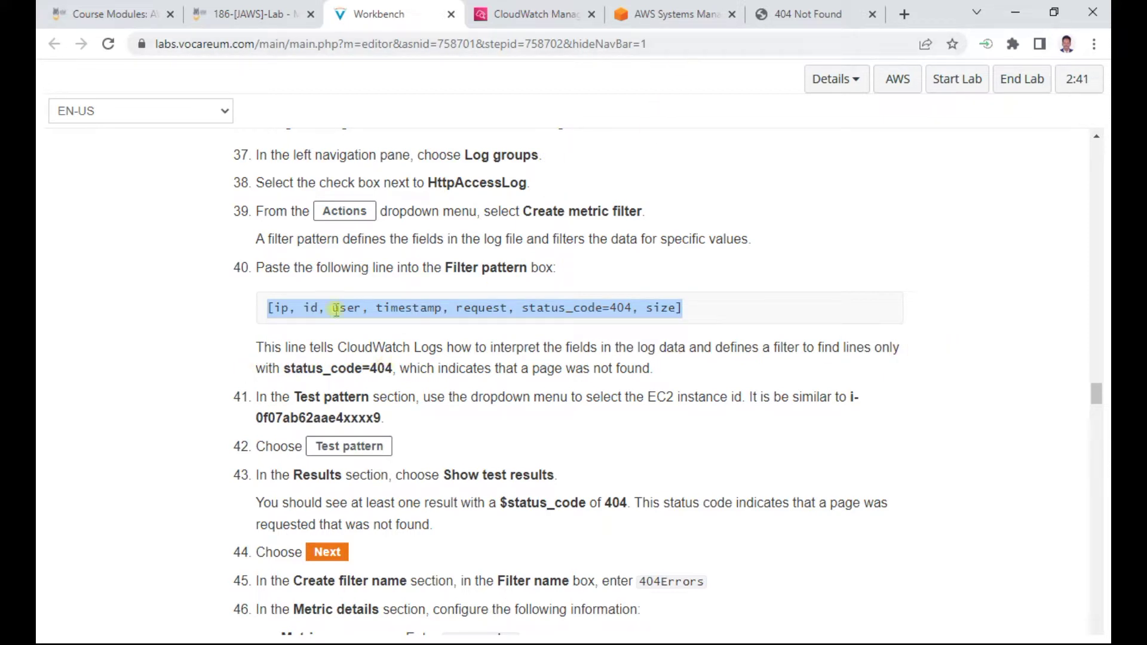
scroll(420, 364, "down", 1)
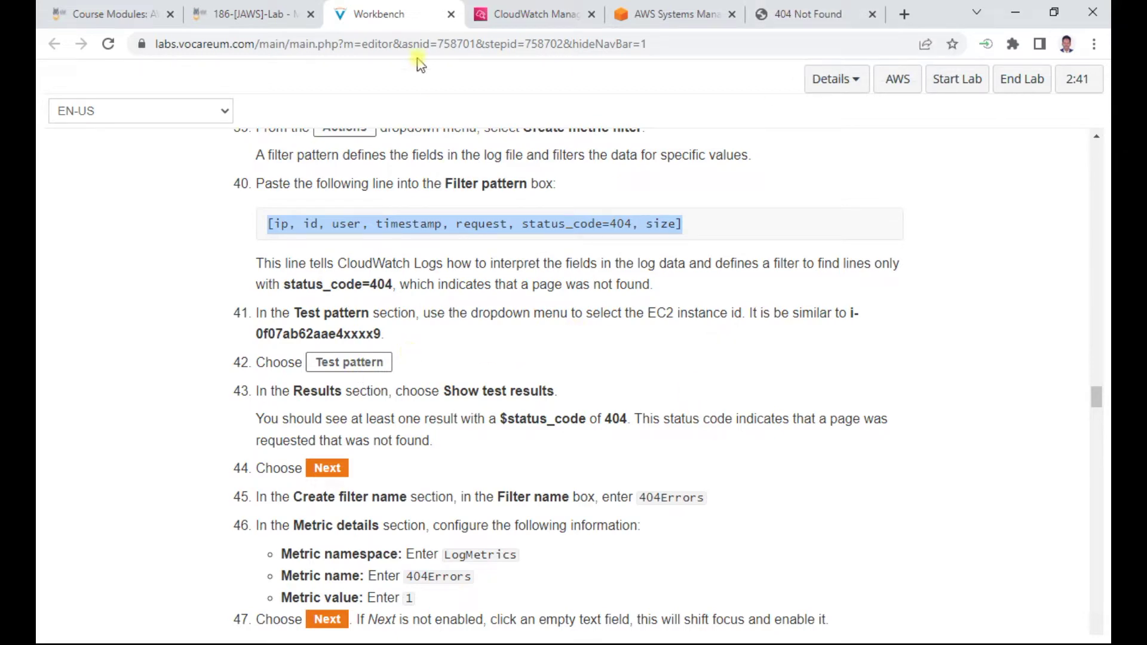
left_click(559, 15)
scroll(928, 396, "down", 4)
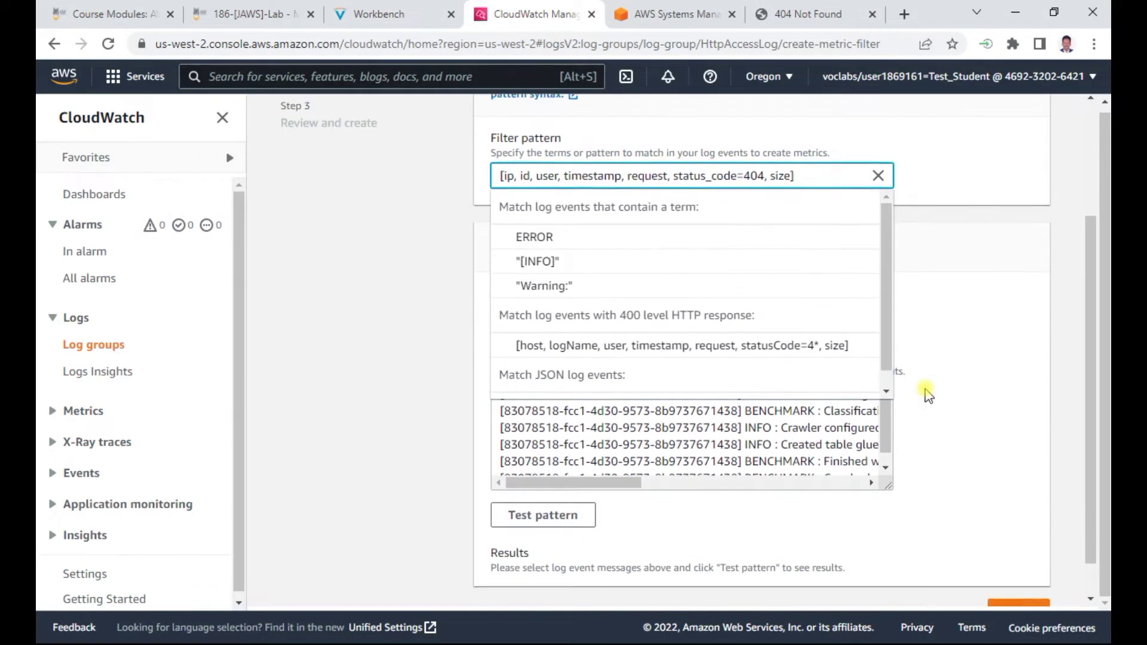
Test the 404 pattern against the custom sample log data and review the results
left_click(573, 475)
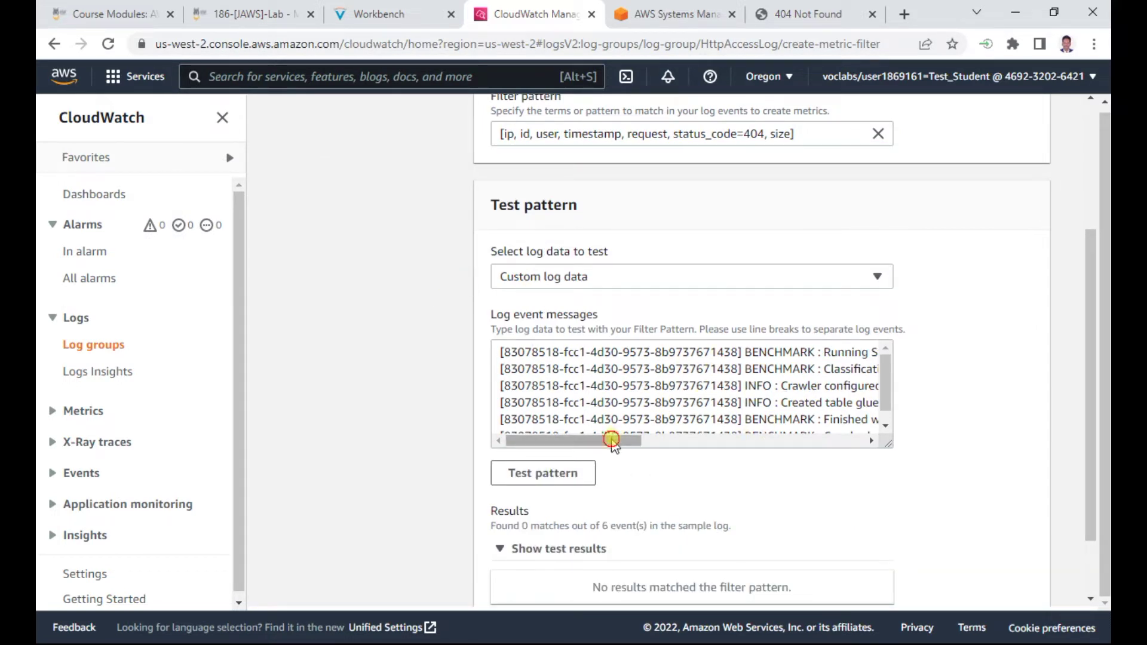
left_click_drag(635, 442, 604, 442)
scroll(650, 363, "down", 1)
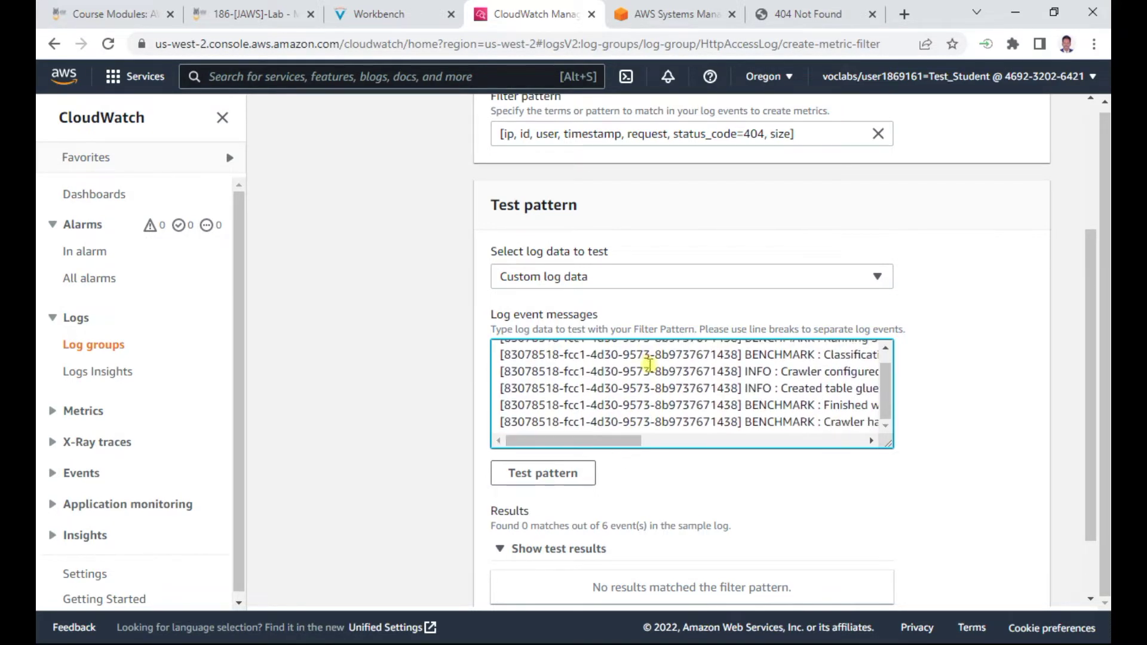
scroll(650, 365, "down", 2)
scroll(638, 329, "up", 1)
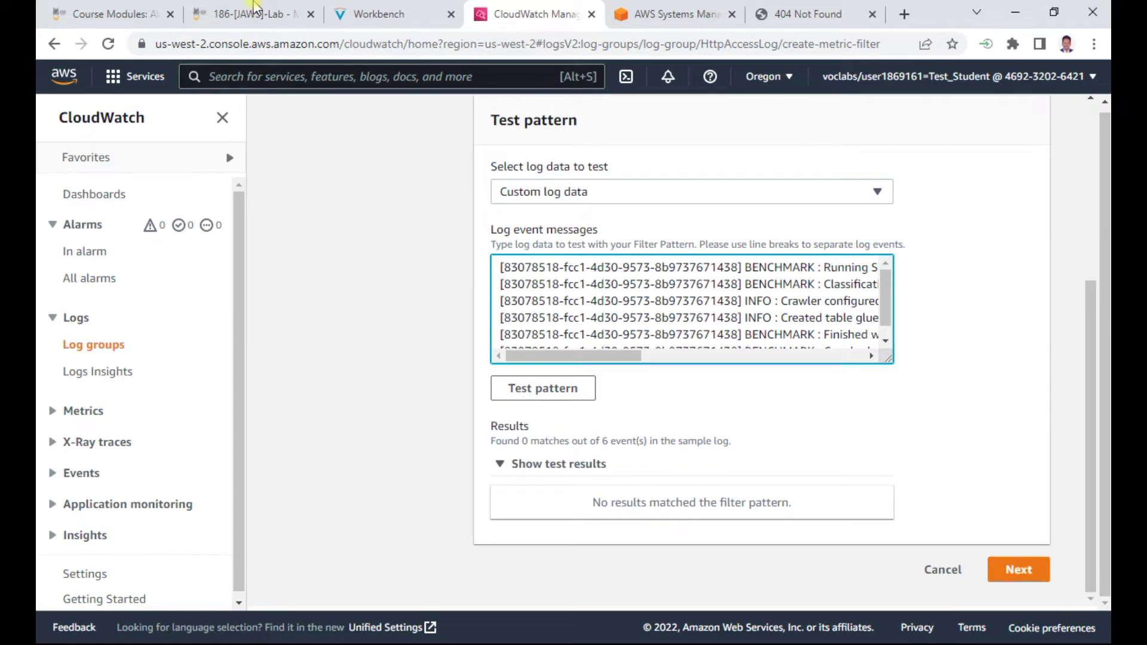
left_click(382, 13)
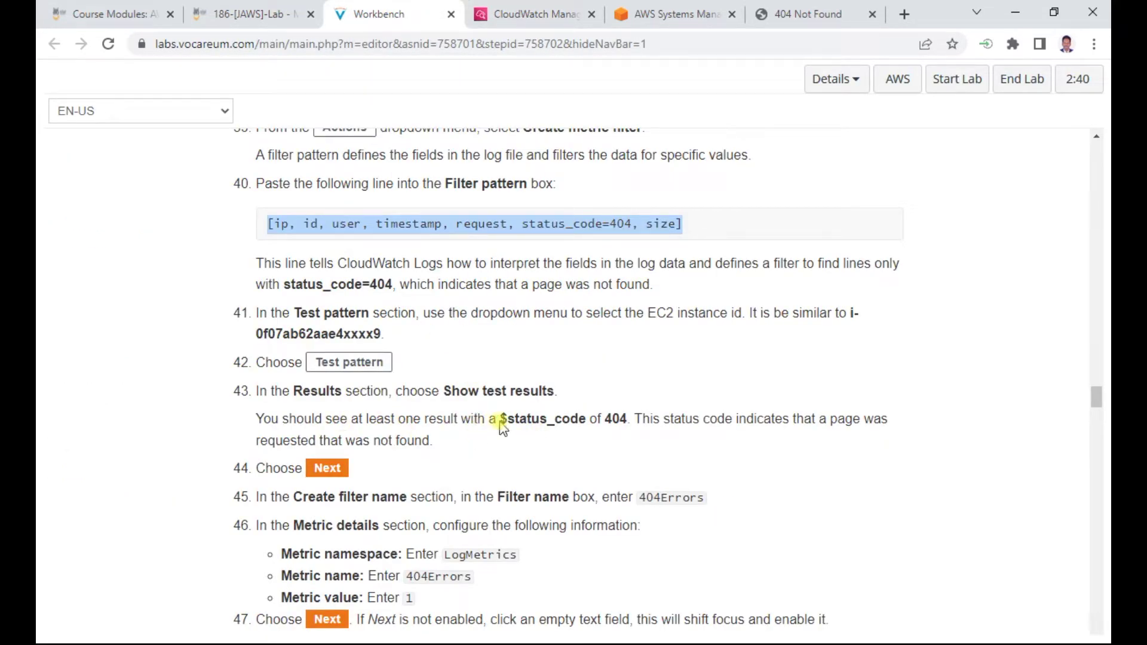
left_click(538, 14)
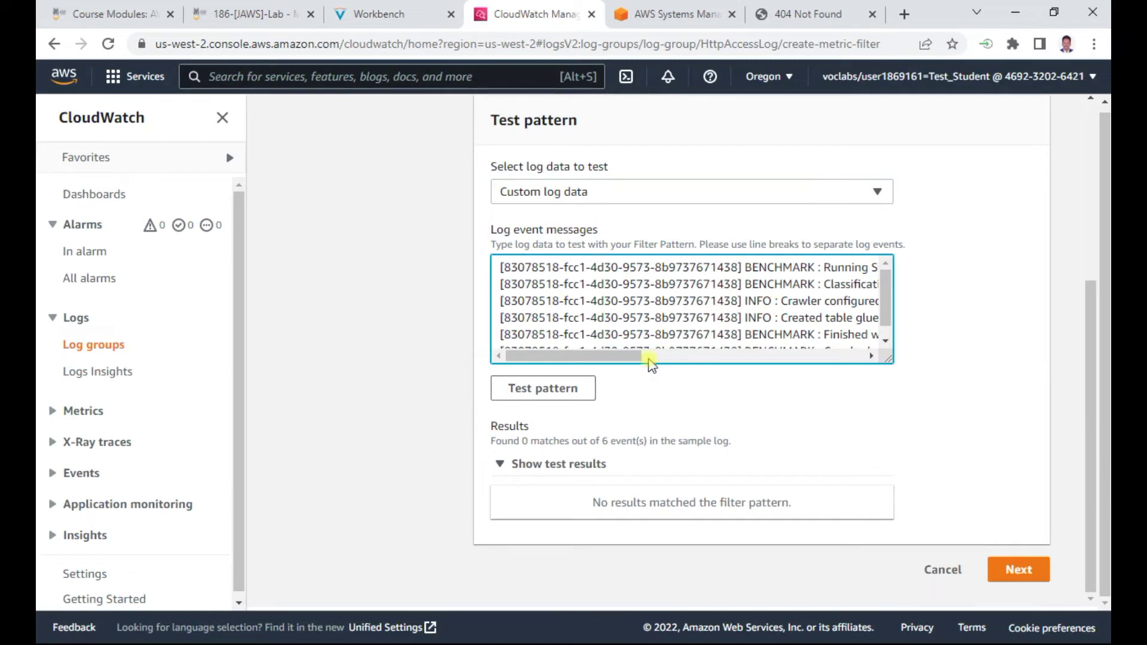
Inspect the sample log event messages and rerun the pattern test
left_click_drag(647, 357, 678, 353)
scroll(884, 288, "down", 1)
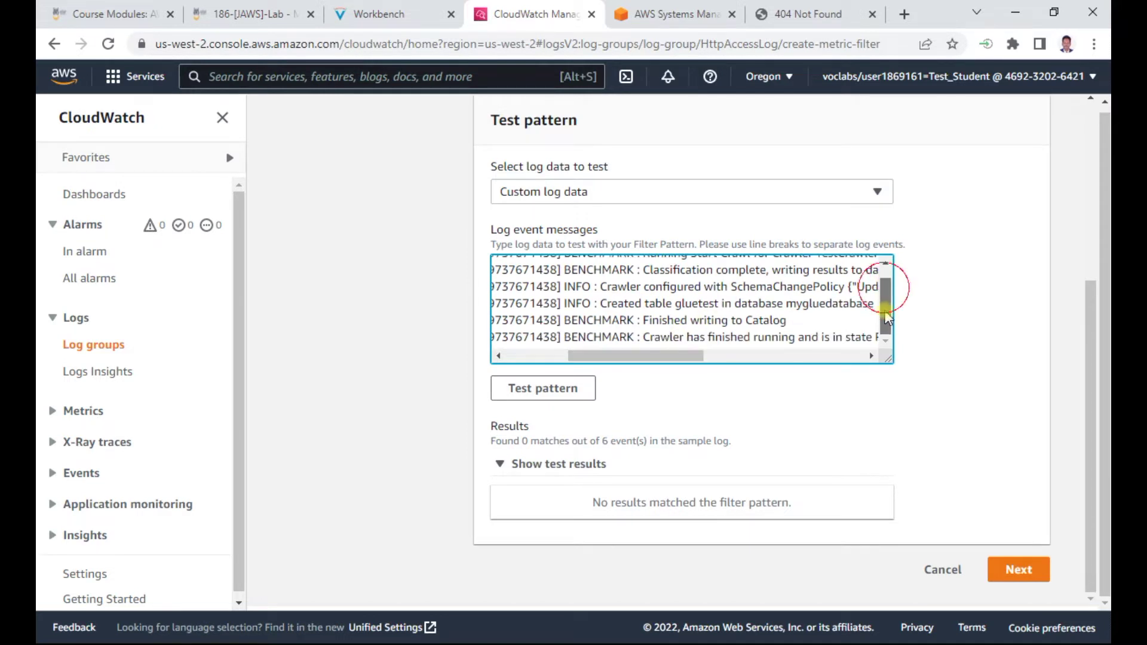
left_click_drag(636, 356, 527, 357)
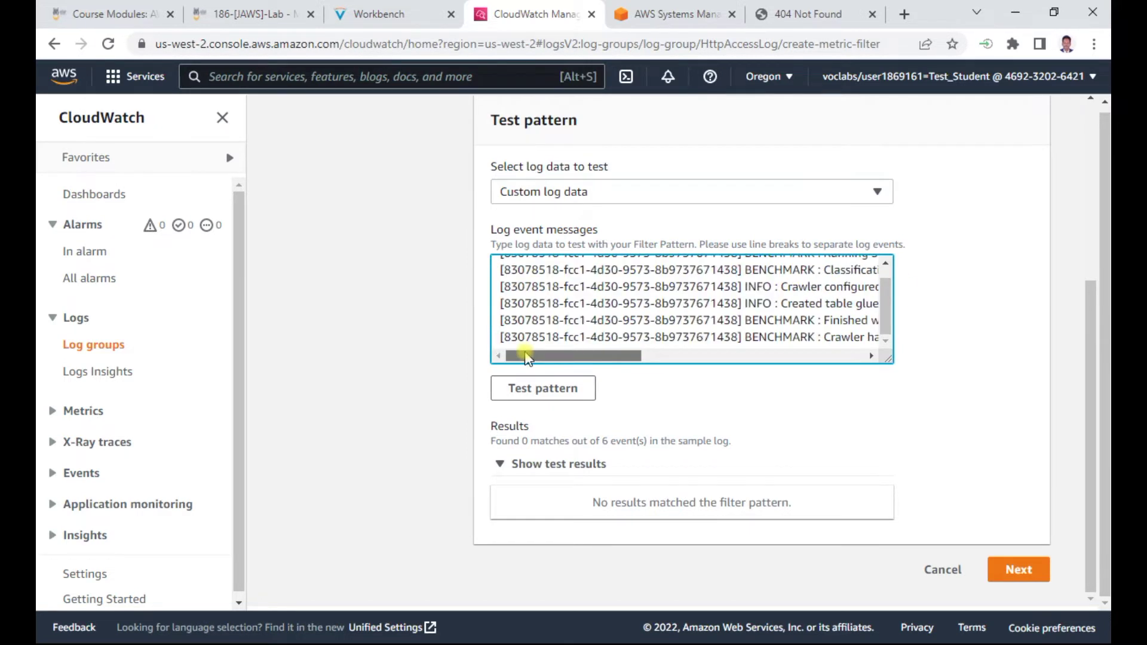
left_click(541, 396)
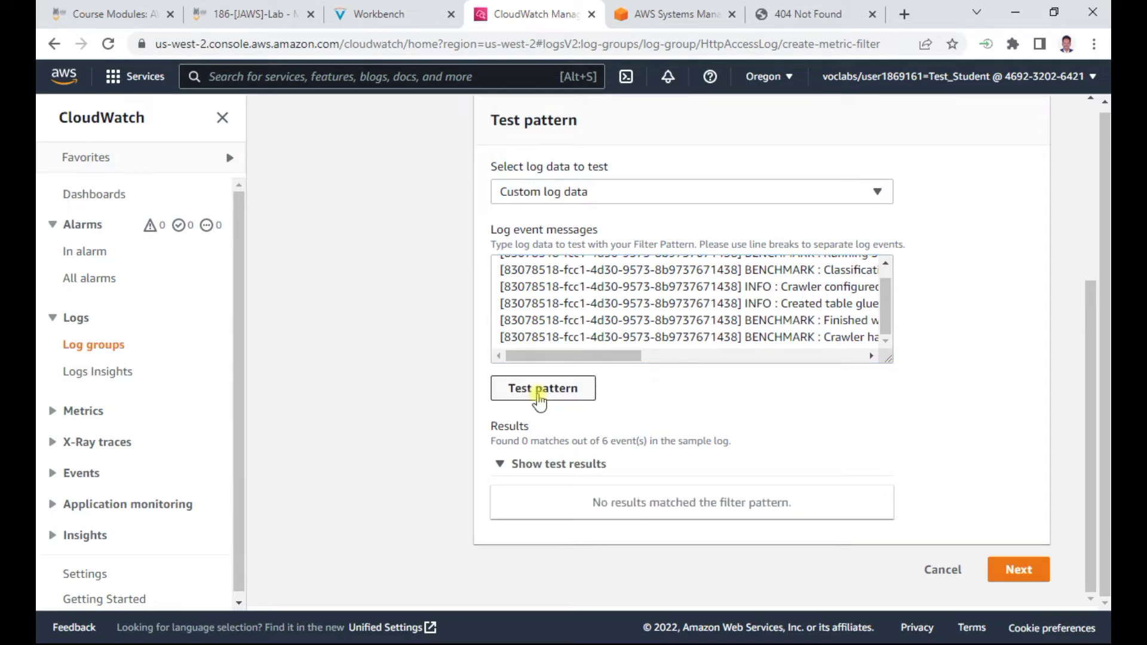
left_click(616, 357)
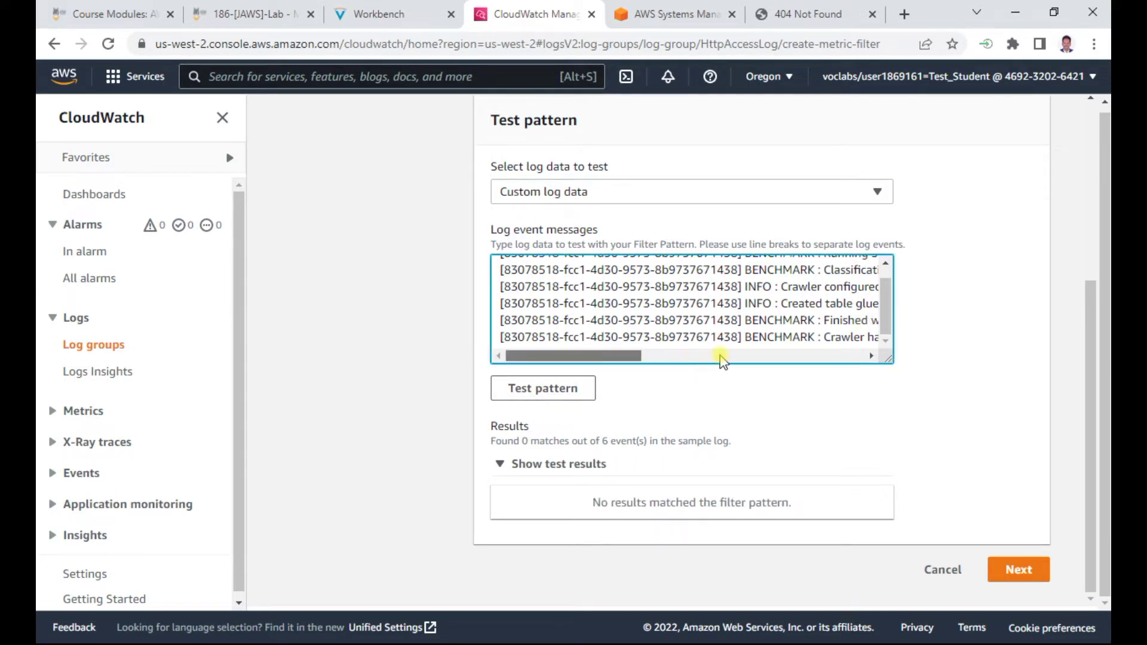
left_click_drag(630, 356, 539, 340)
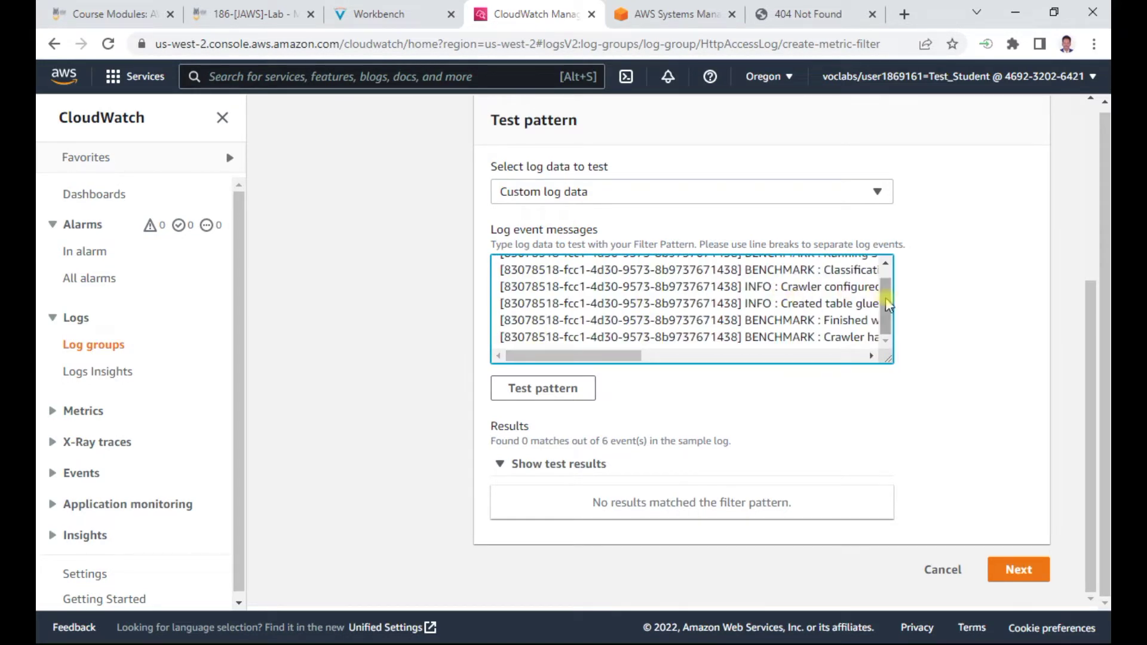
left_click_drag(887, 305, 891, 274)
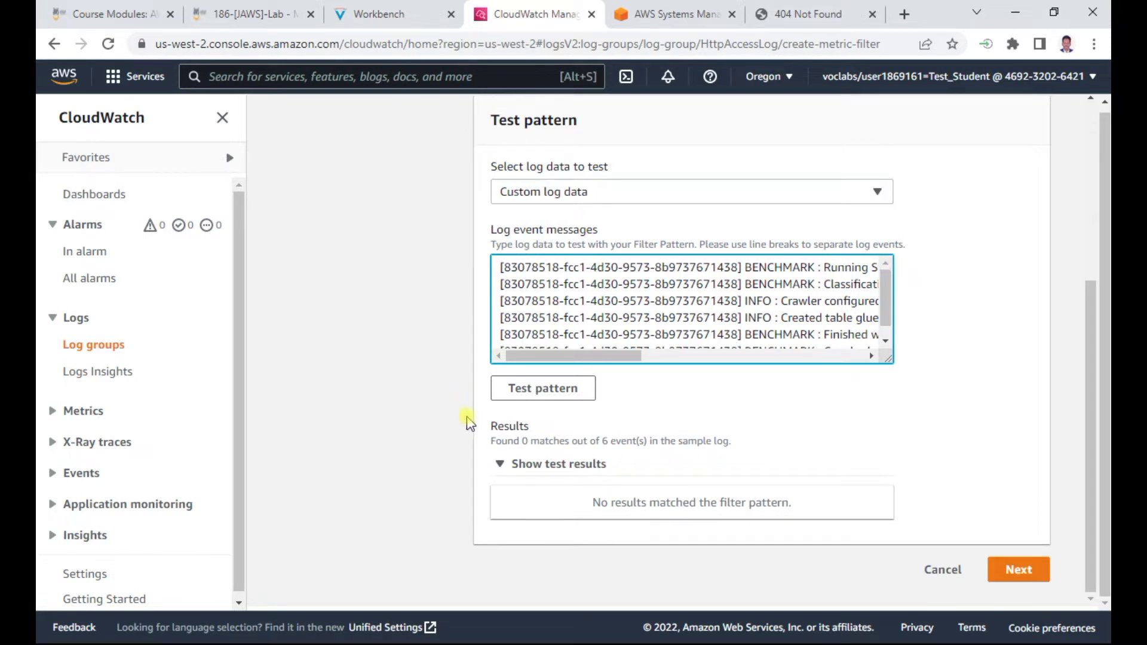
Check the end of the filter pattern and run the test again, still 0 of 6 matches
left_click(528, 465)
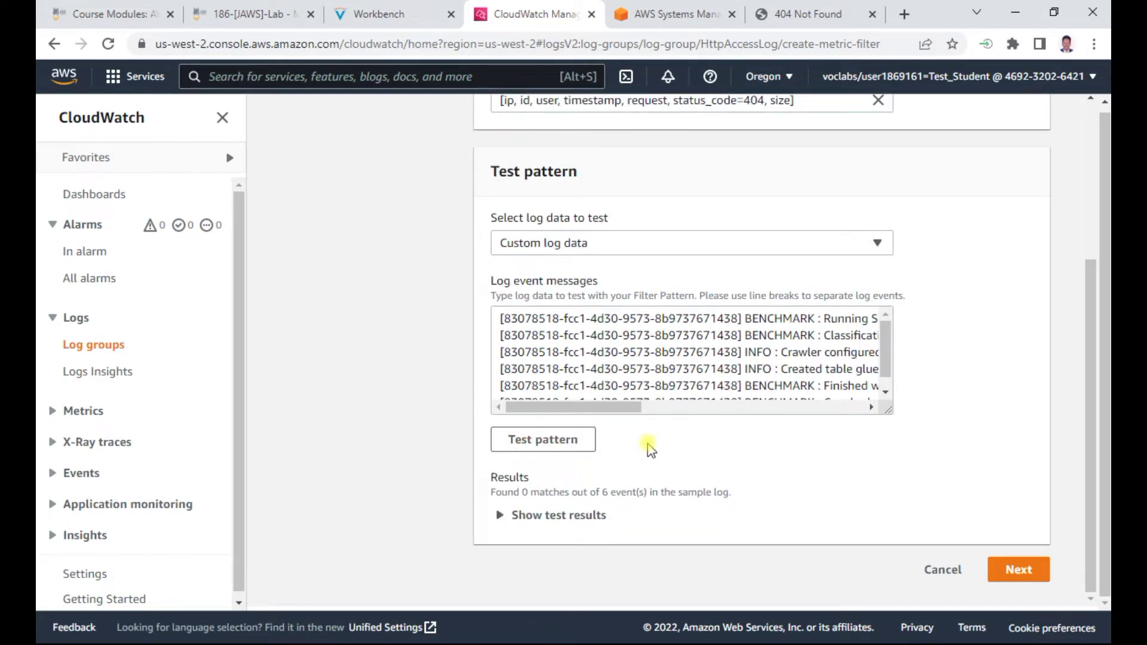
left_click(511, 438)
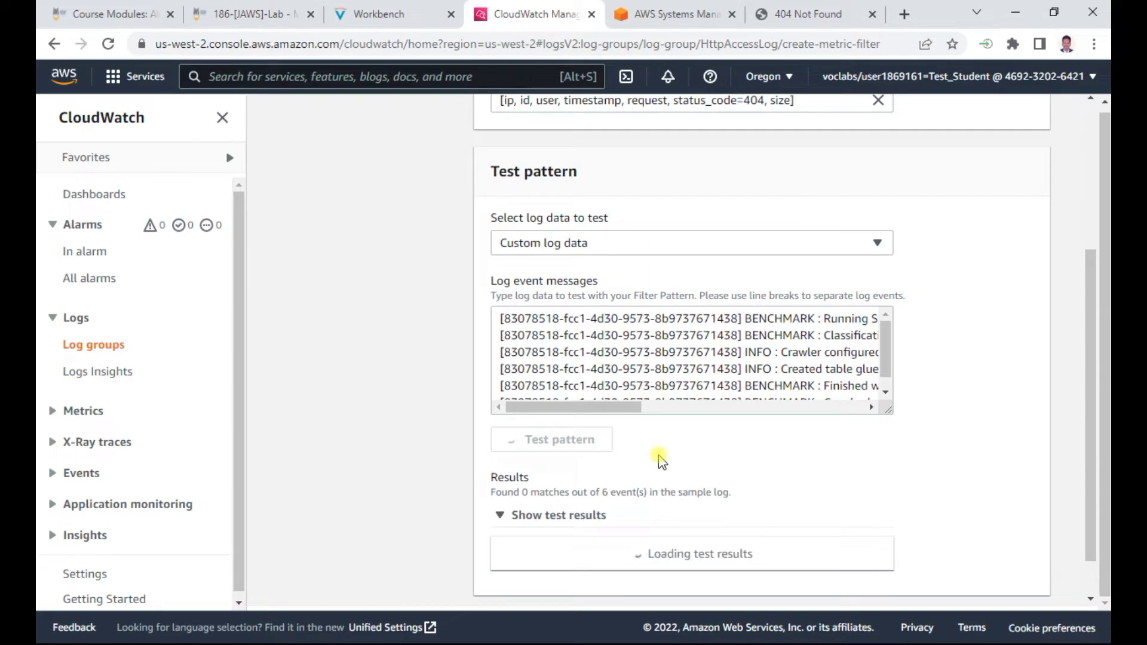
scroll(615, 297, "up", 4)
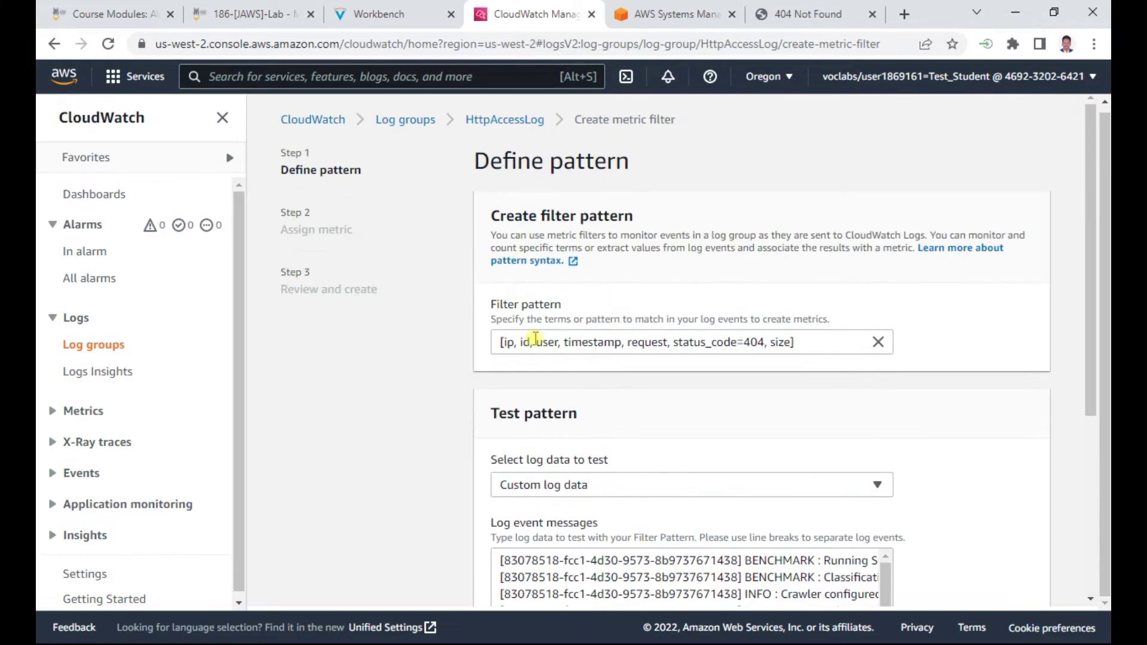
left_click(801, 342)
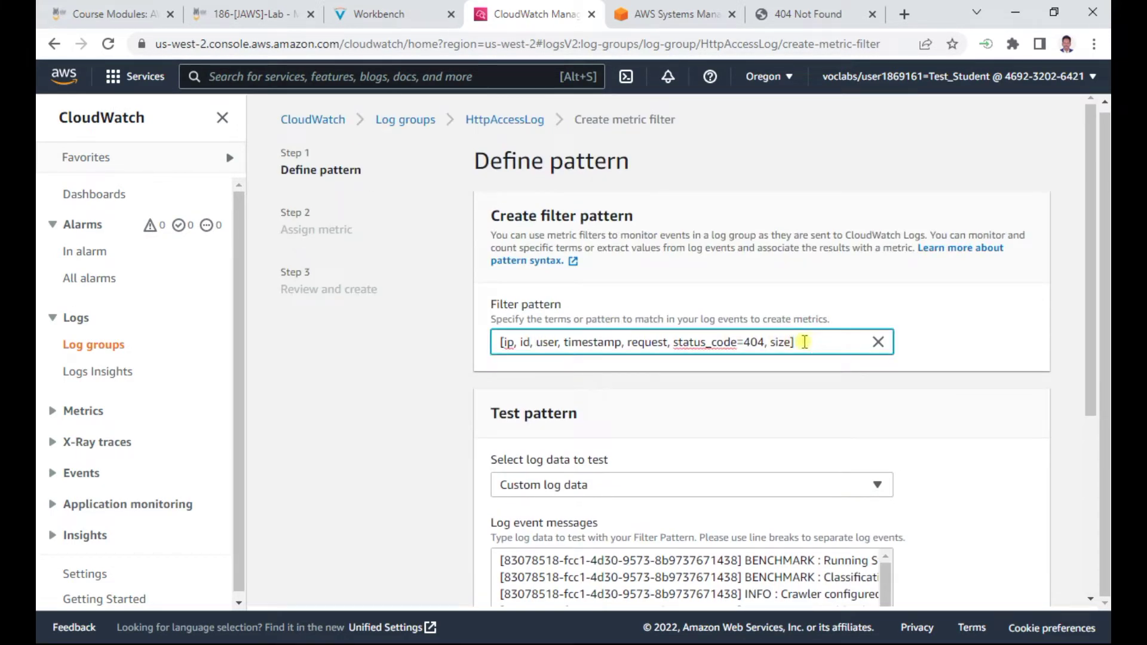
scroll(563, 439, "down", 4)
left_click(549, 431)
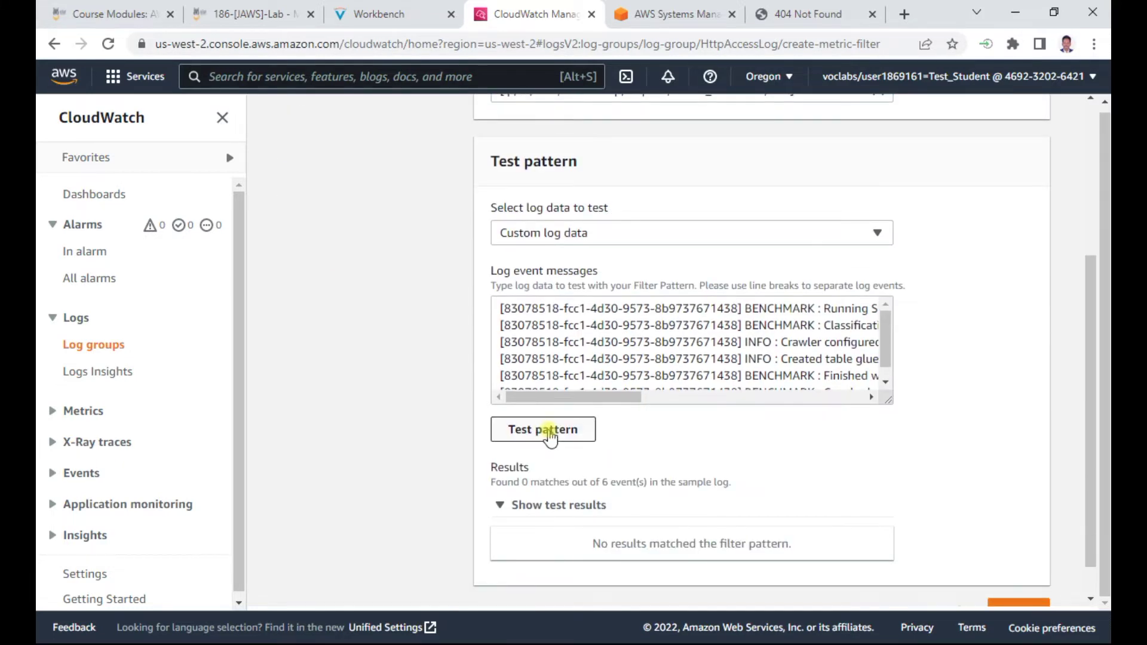
Reload the 404 Not Found page to log another 404, then rerun the pattern test
left_click(807, 14)
left_click(108, 44)
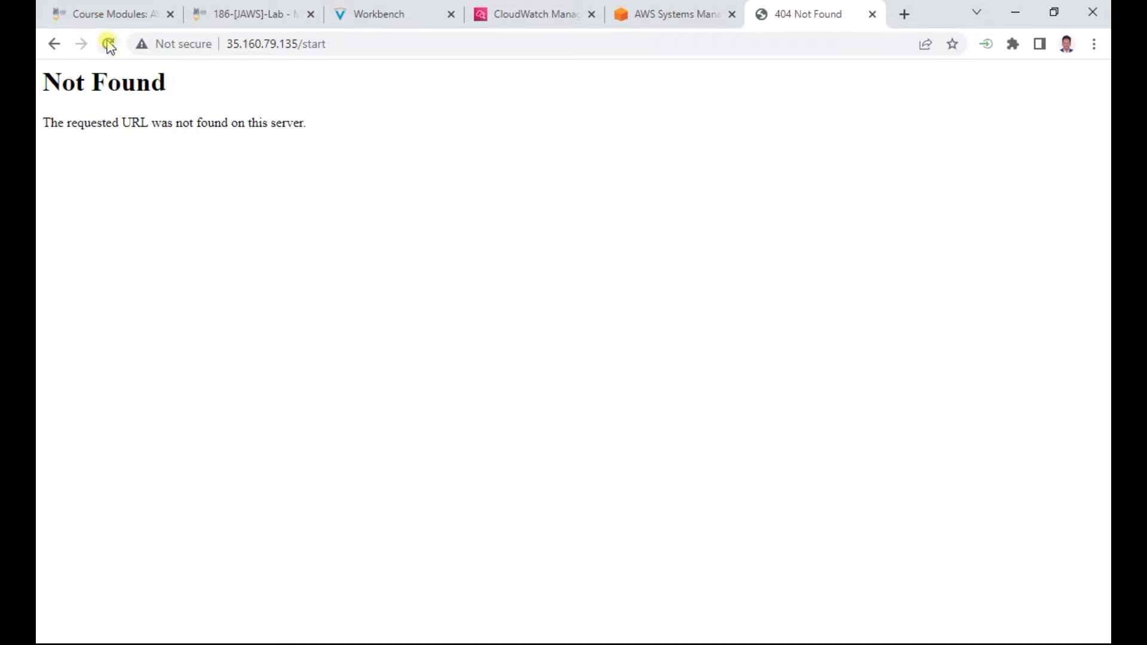
left_click(395, 13)
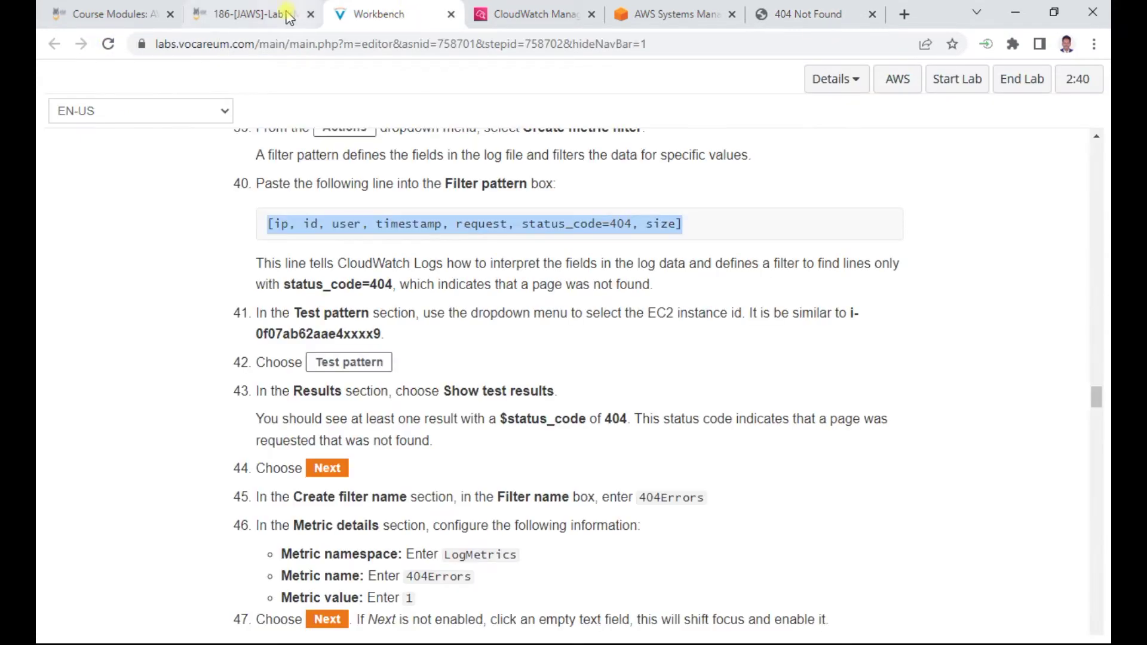
left_click(529, 11)
left_click(558, 433)
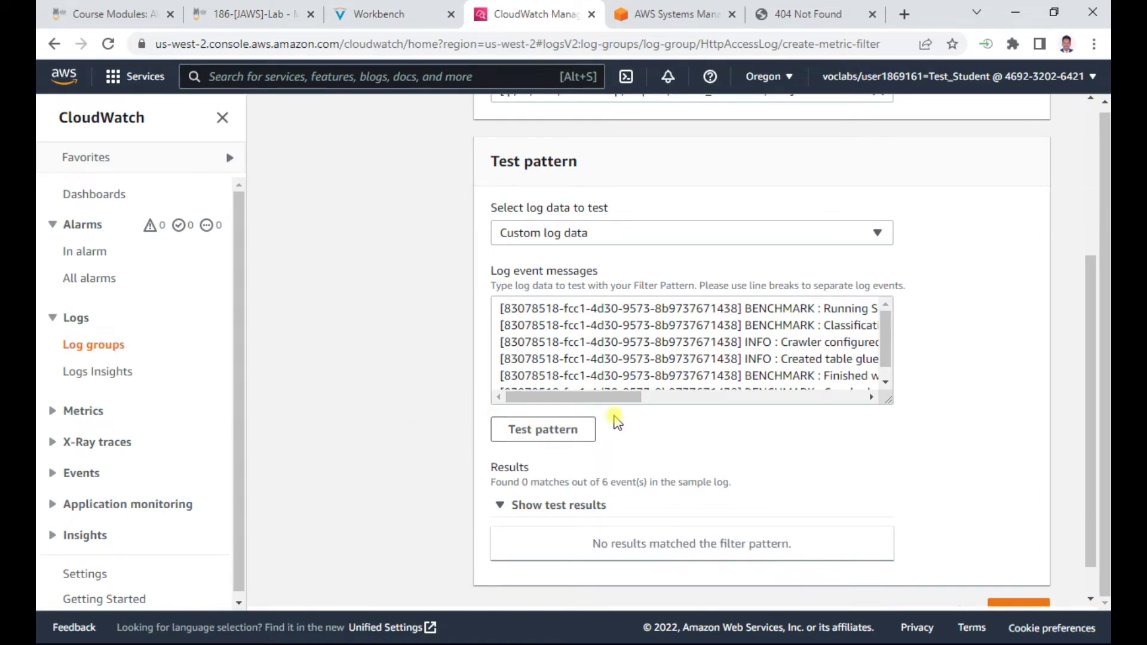
scroll(560, 408, "up", 3)
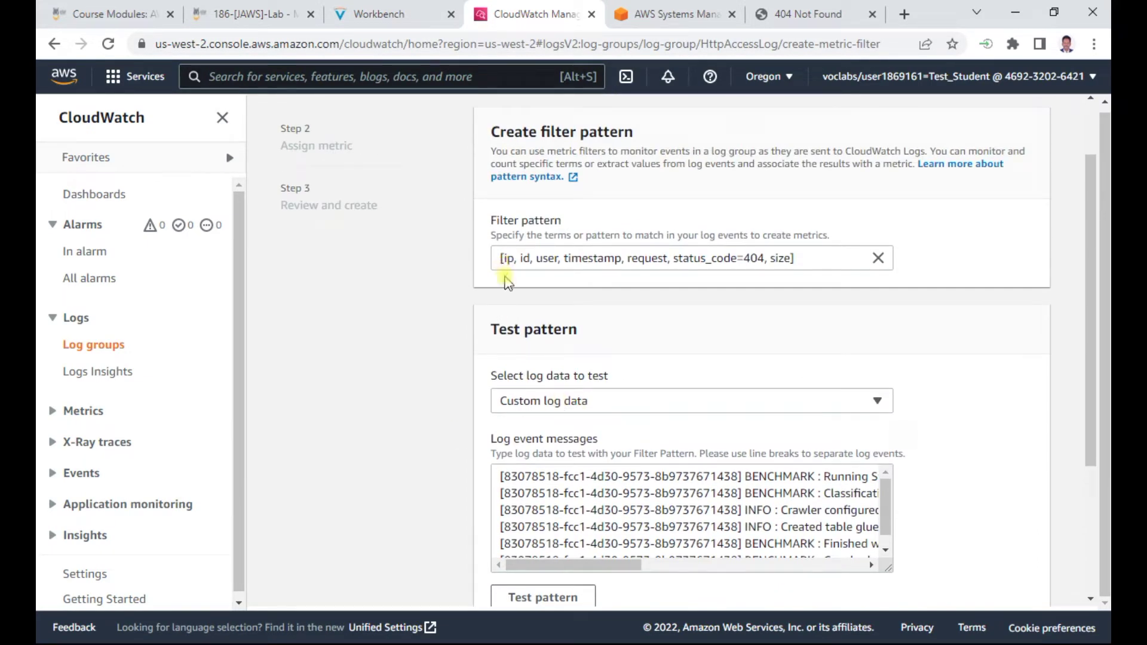
Test the 404 pattern against instance i-09a64d797a3955763's log data instead of the sample log
left_click(586, 398)
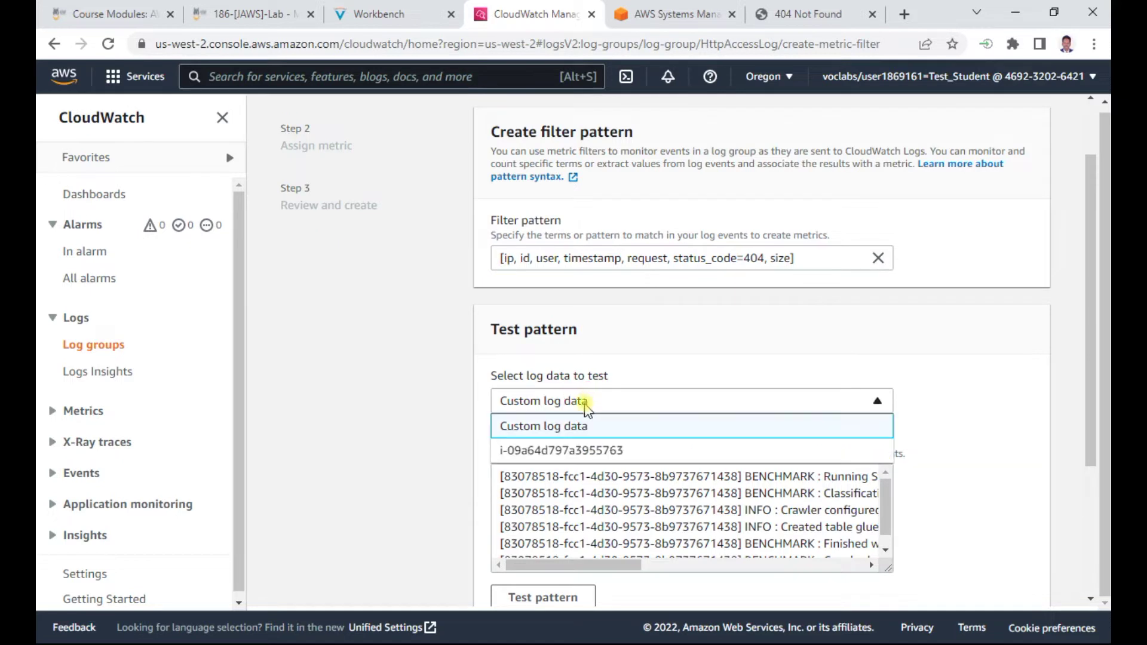
left_click(576, 451)
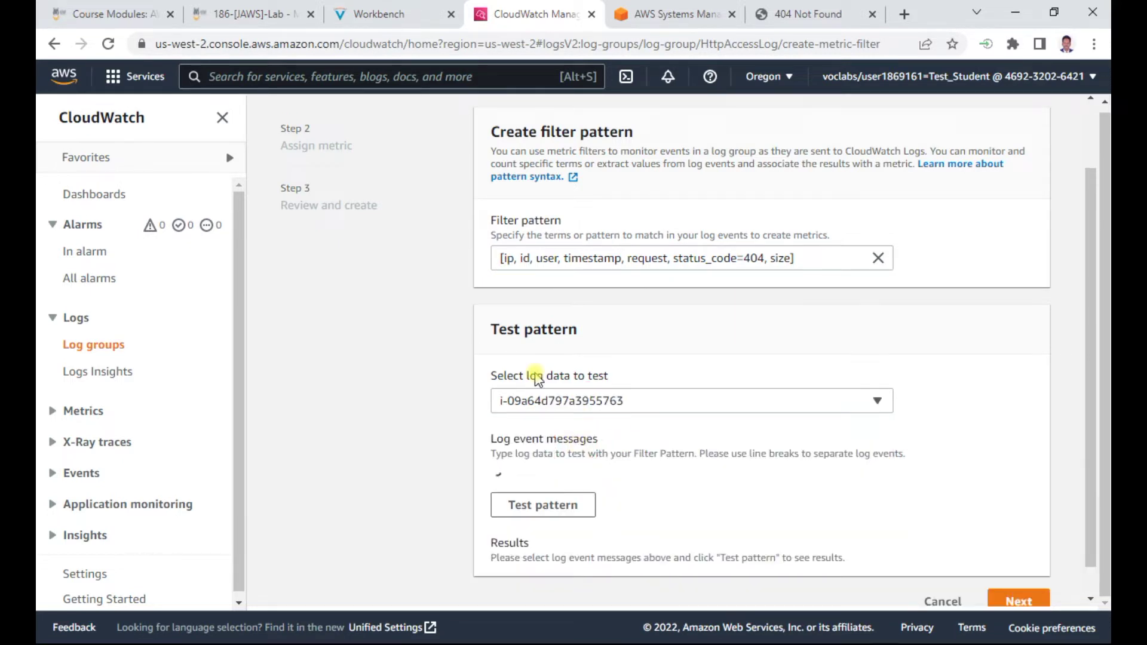
scroll(697, 430, "down", 1)
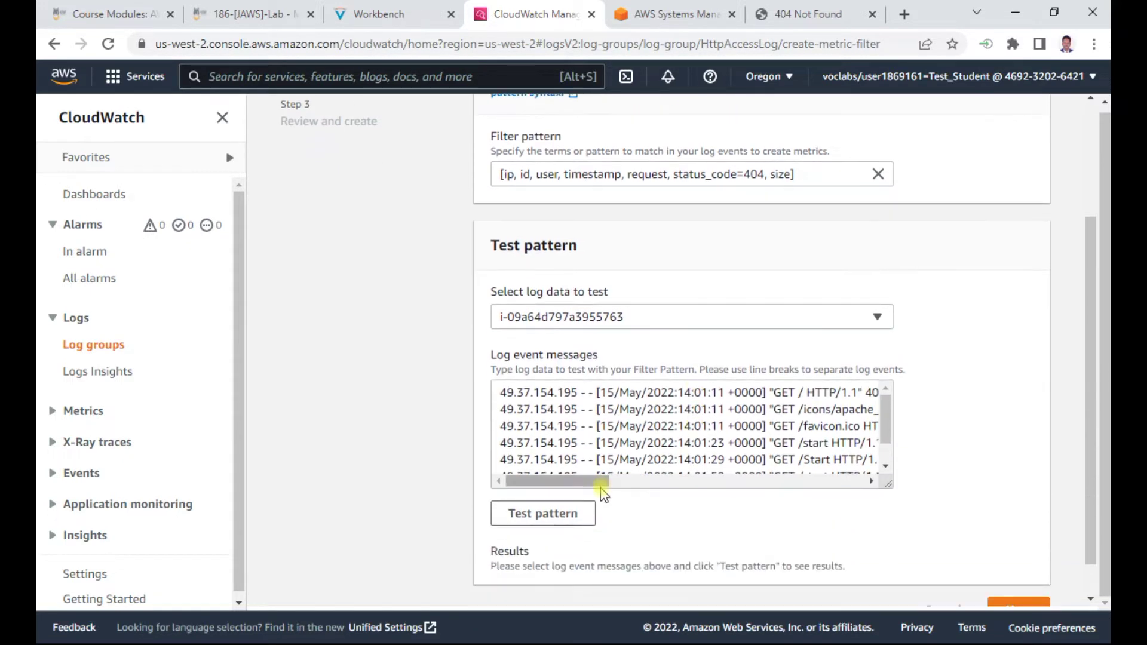
left_click(582, 481)
left_click_drag(668, 481, 545, 475)
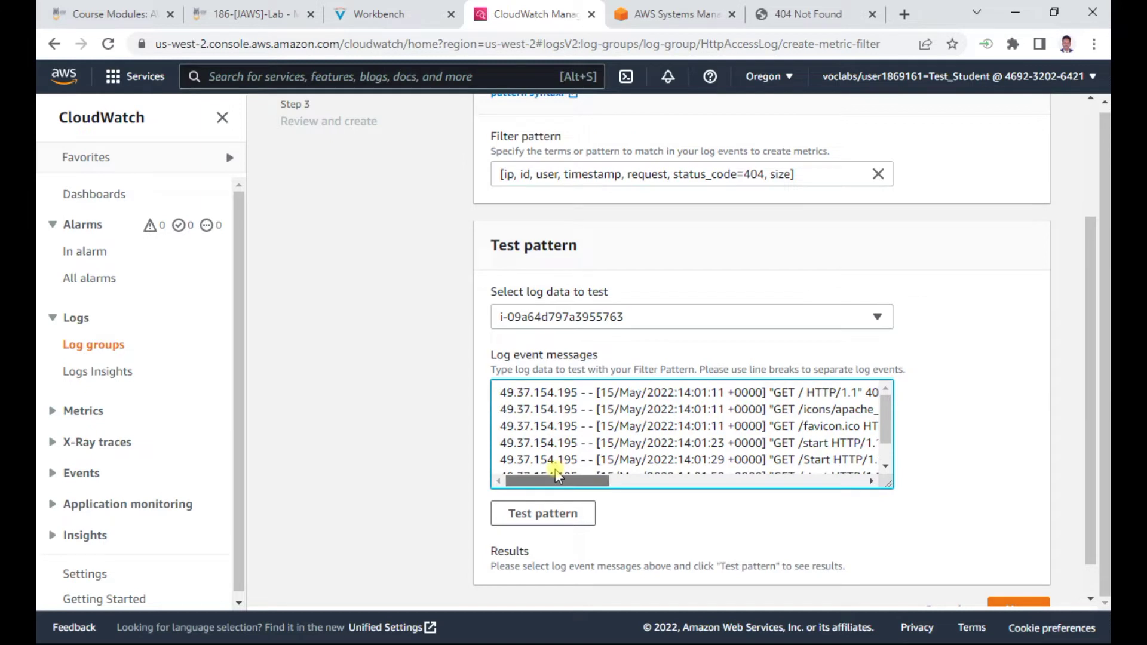
left_click_drag(886, 414, 887, 440)
left_click_drag(561, 487, 461, 486)
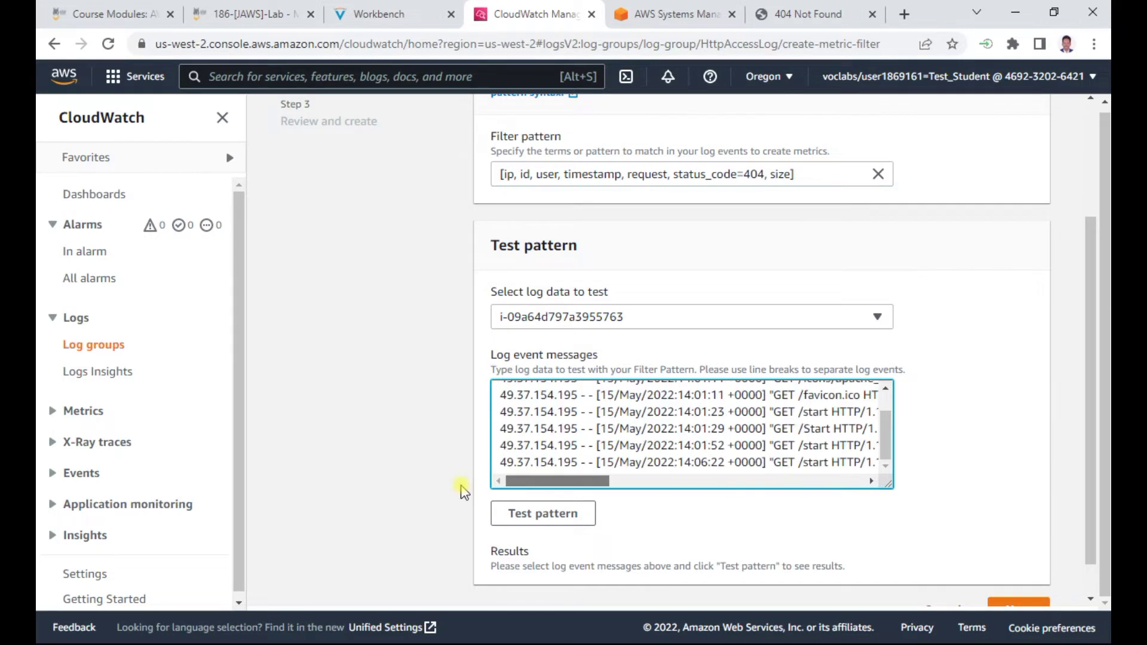
left_click(543, 514)
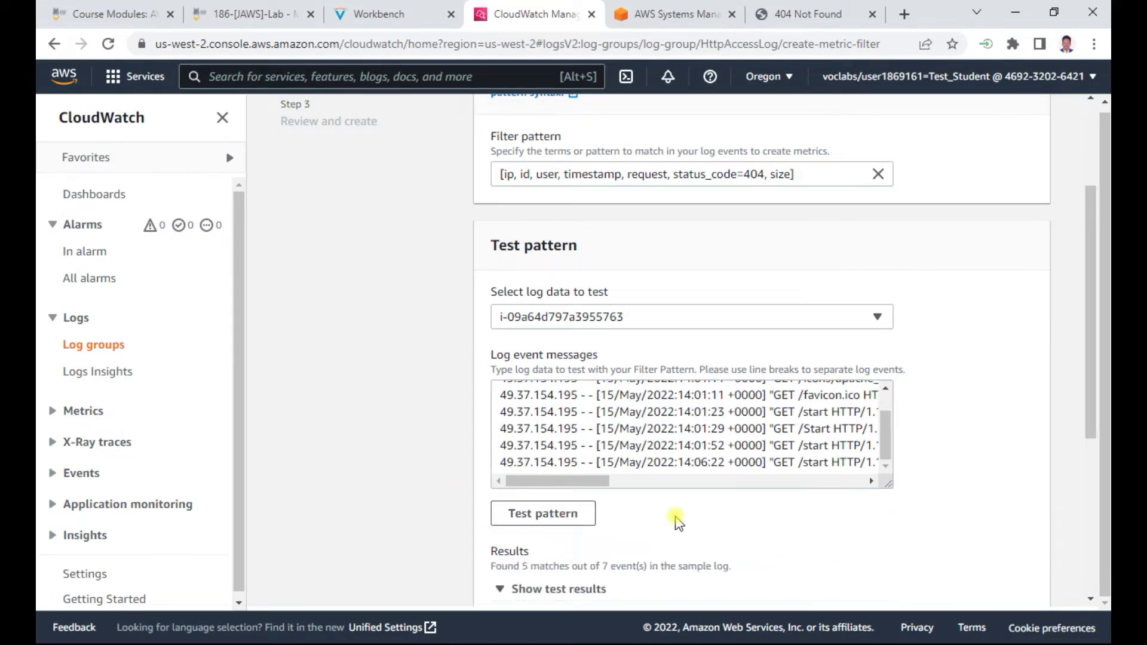
Review the results showing 5 of 7 events matching, and reread the lab instructions
scroll(678, 511, "down", 3)
scroll(896, 476, "down", 3)
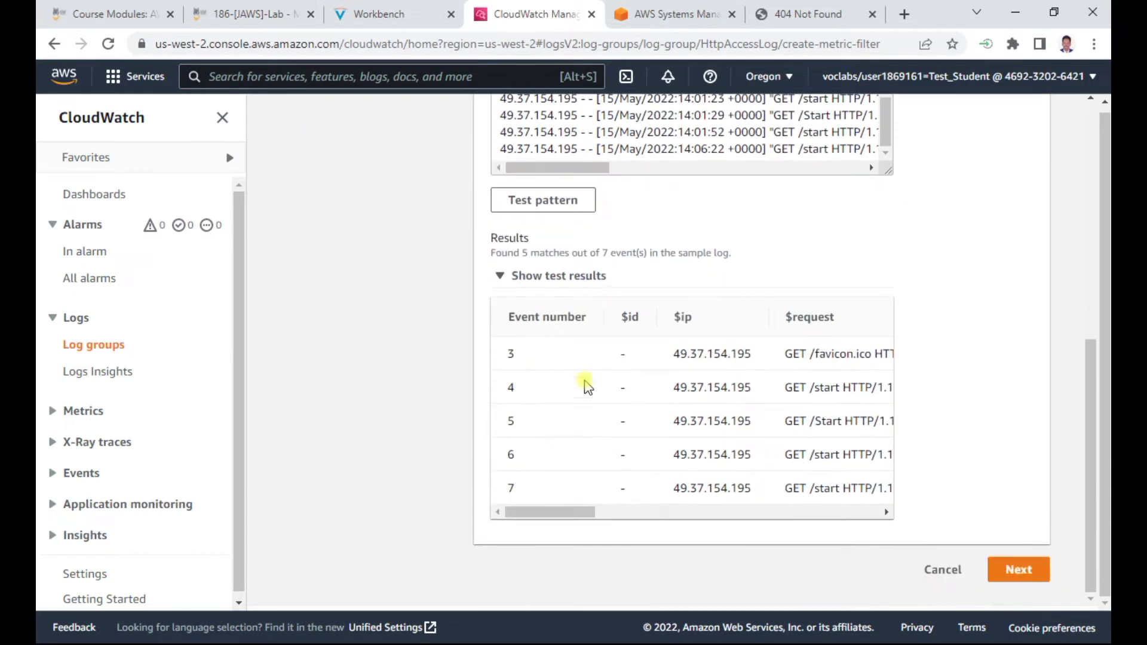
left_click_drag(549, 513, 522, 499)
scroll(572, 443, "up", 1)
scroll(561, 436, "down", 1)
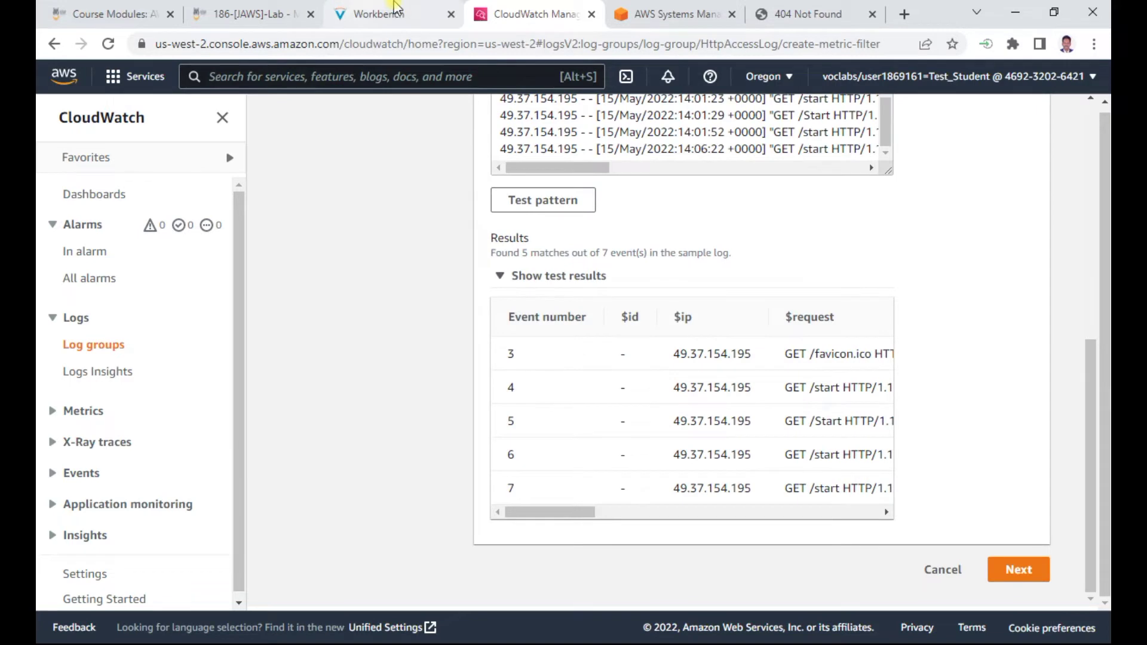
left_click(394, 7)
scroll(484, 358, "down", 1)
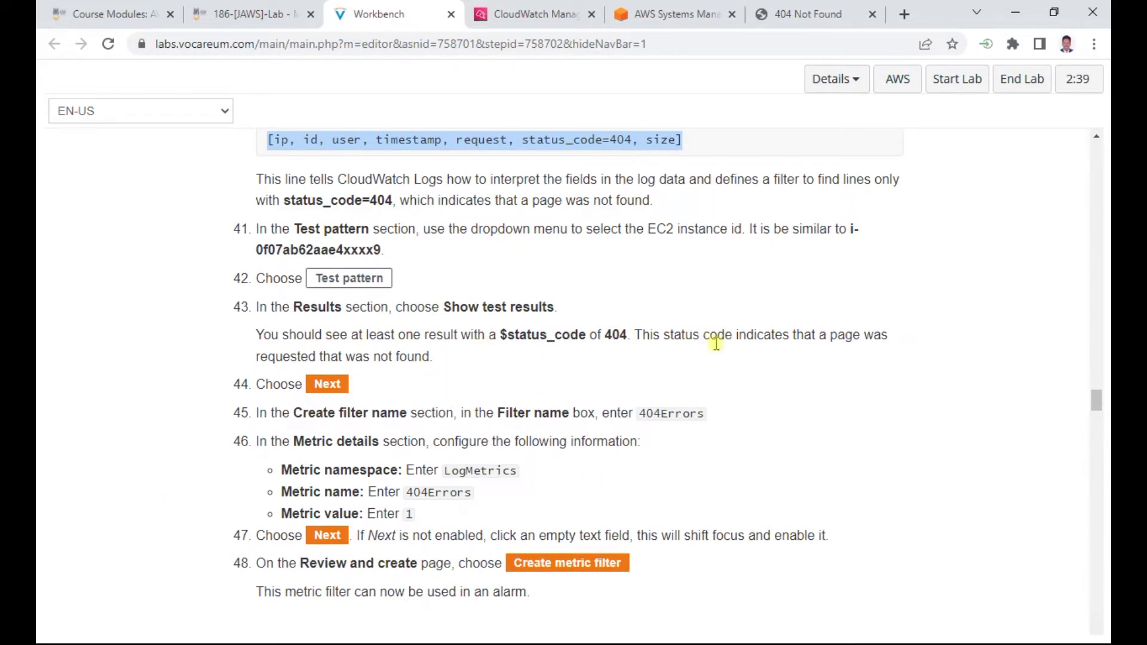
scroll(530, 379, "down", 1)
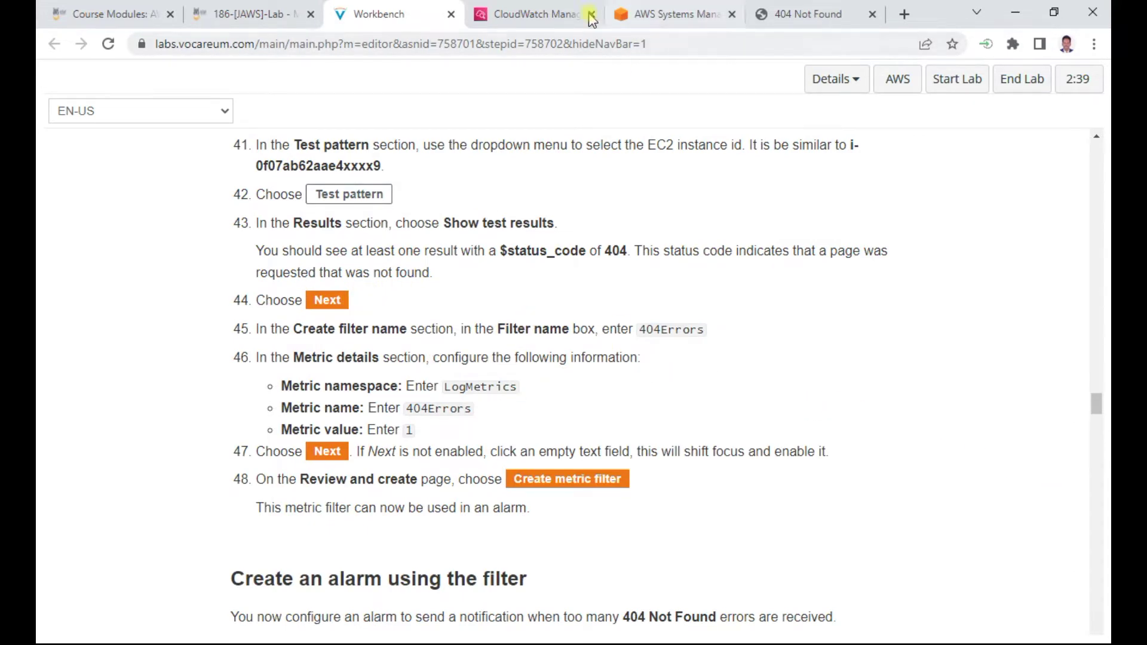
left_click(560, 14)
Advance to Assign metric and copy LogMetrics from the lab instructions
left_click(1018, 569)
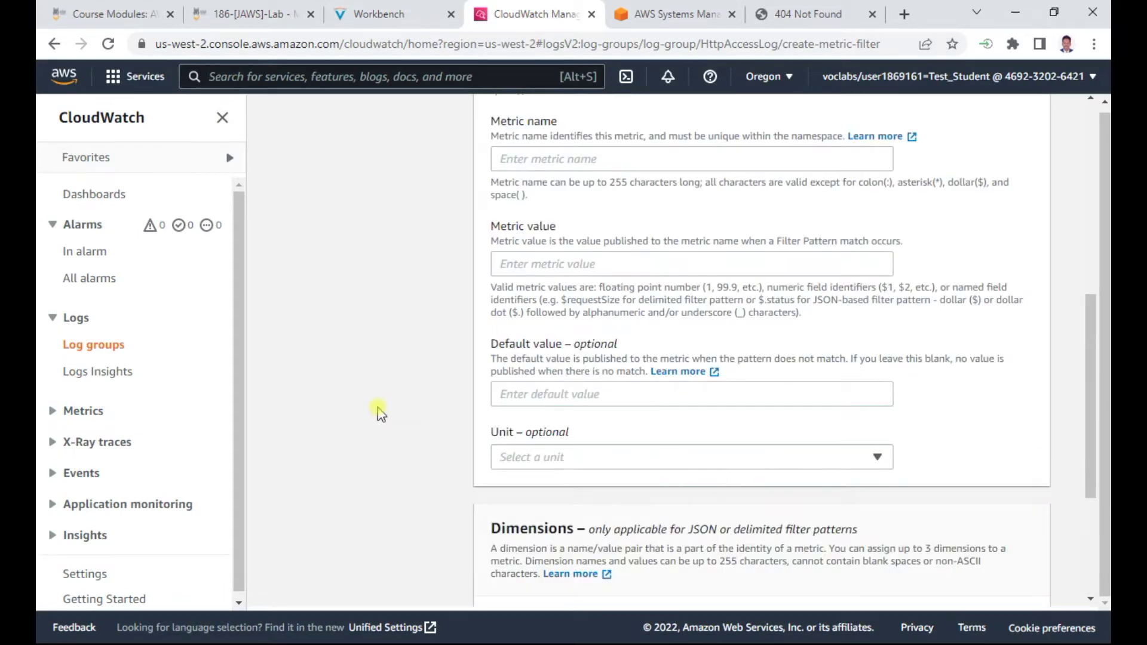
left_click(359, 16)
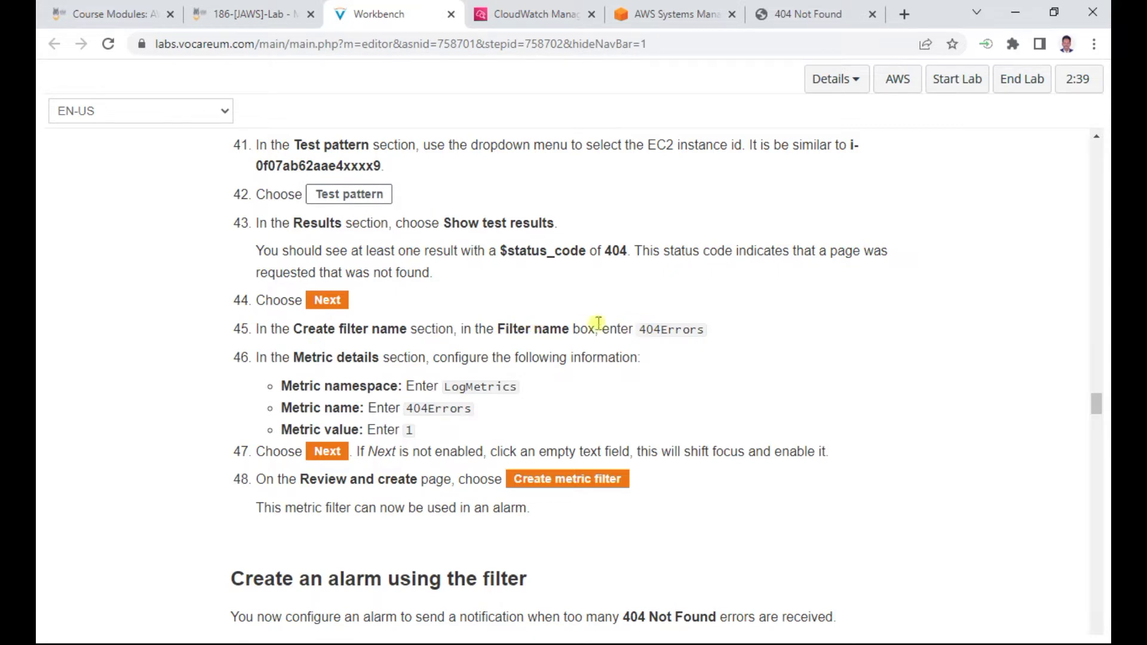
left_click(641, 330)
left_click_drag(448, 387, 513, 392)
right_click(510, 386)
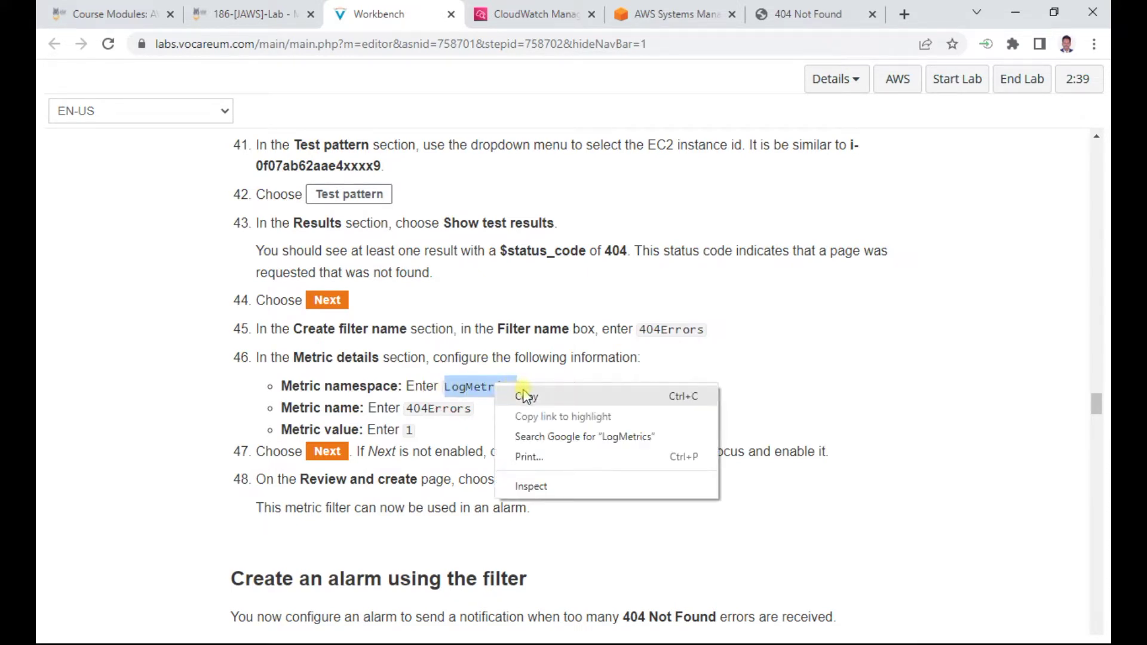
left_click(525, 394)
left_click(538, 14)
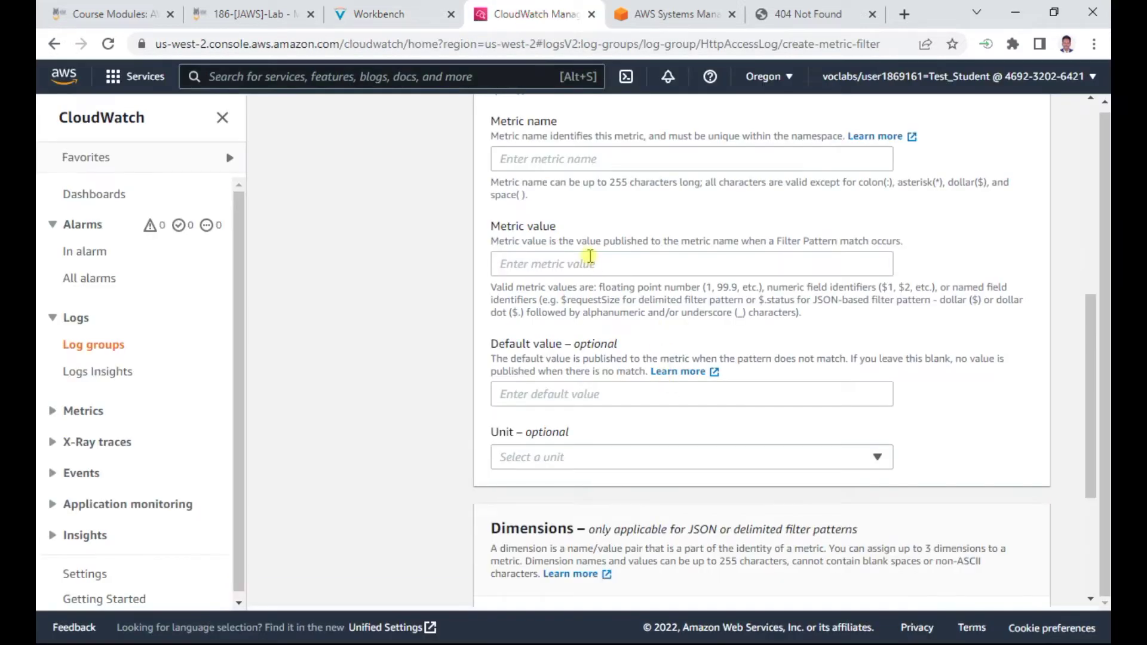
Locate the metric namespace and filter name fields while rechecking the instructions
scroll(589, 257, "up", 2)
scroll(590, 263, "up", 1)
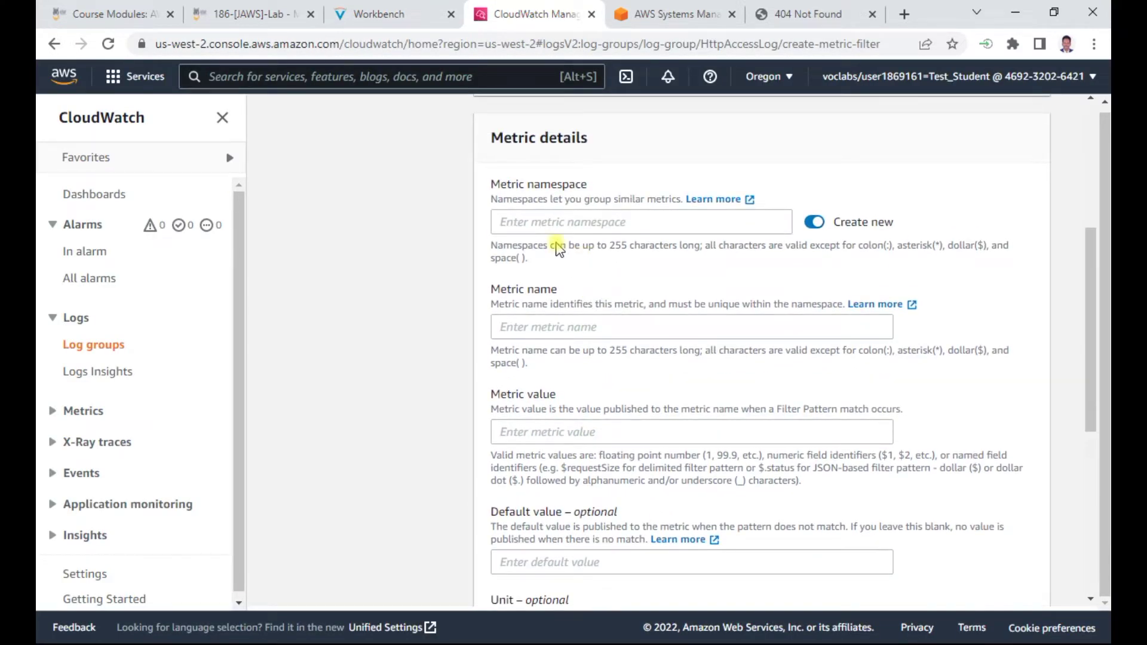
left_click(564, 216)
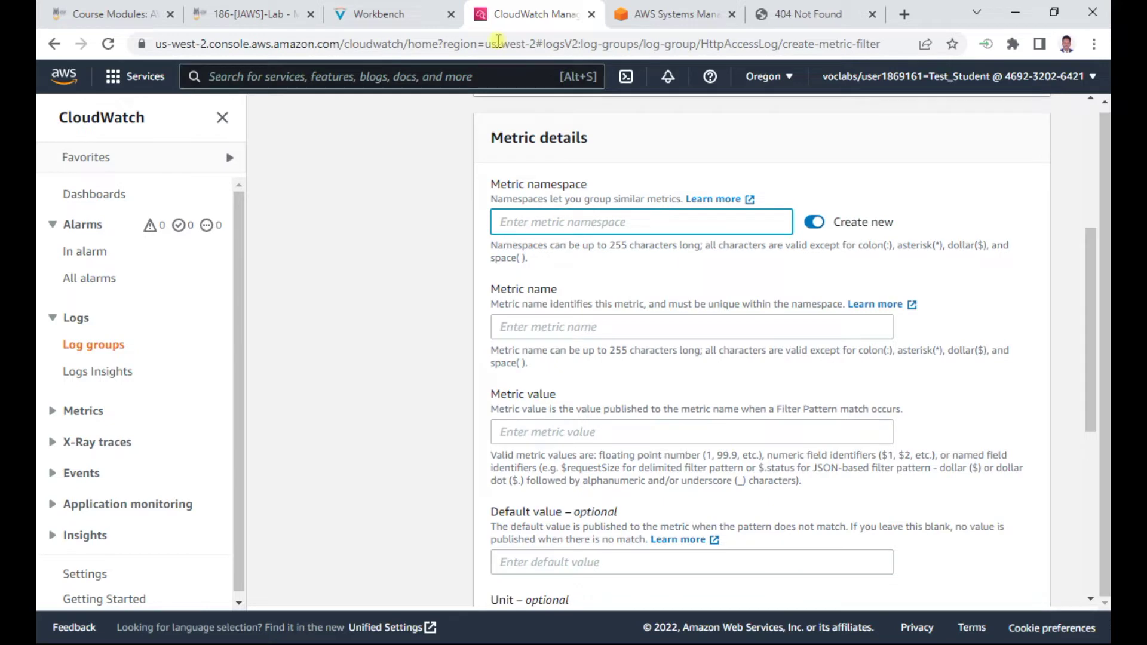
left_click(404, 24)
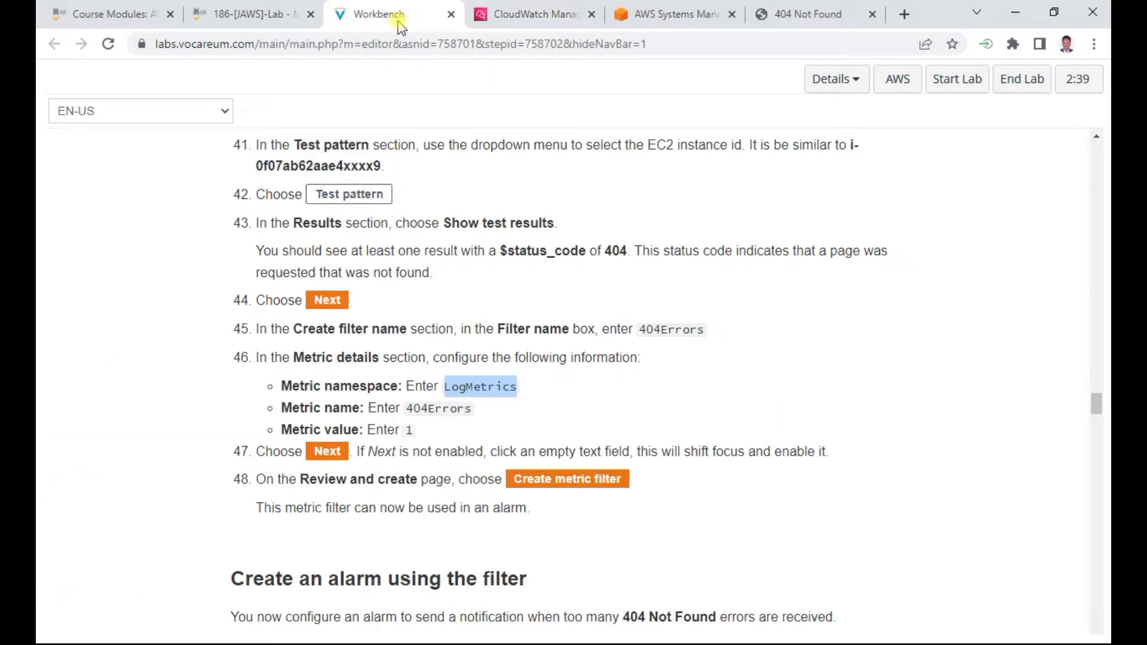
left_click(540, 13)
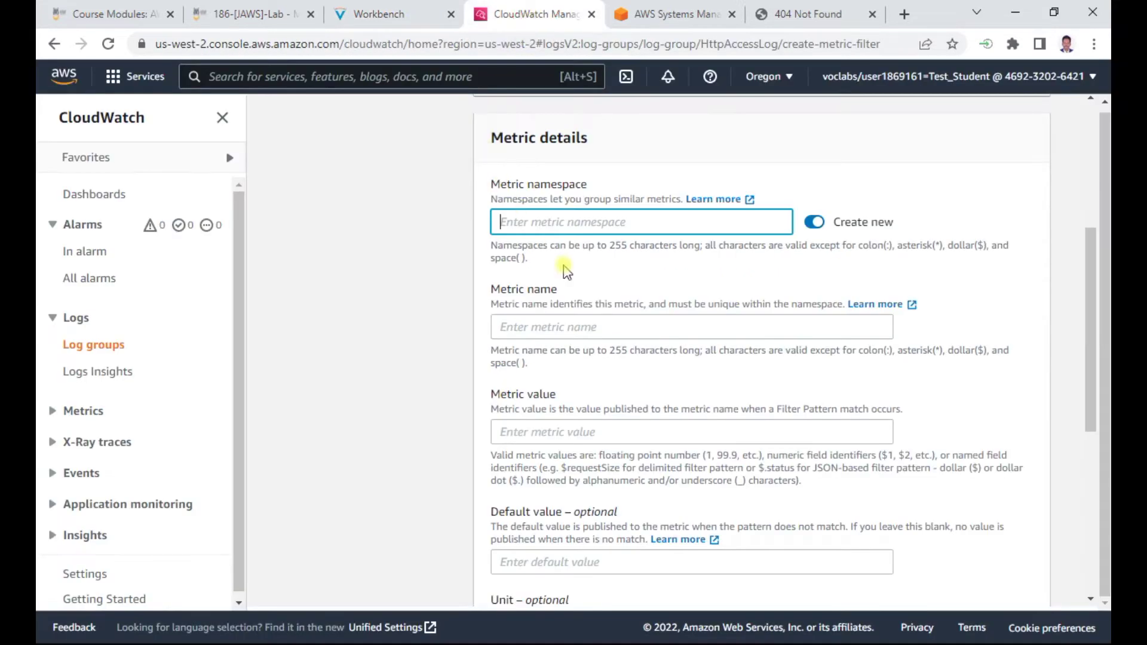
scroll(673, 233, "up", 4)
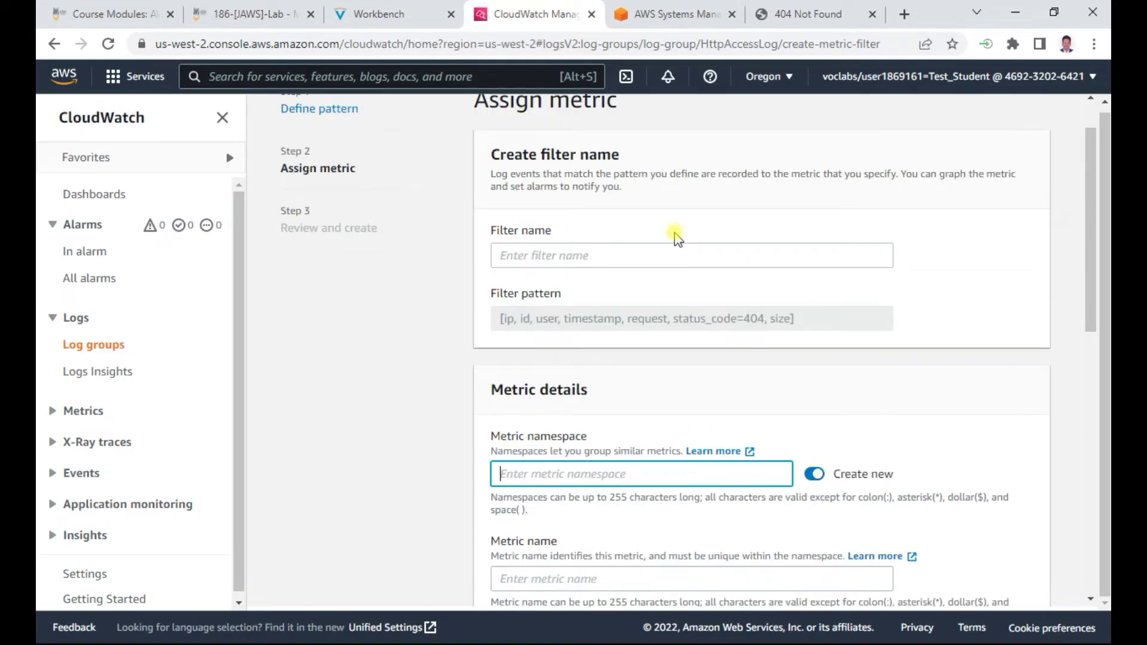
left_click(519, 255)
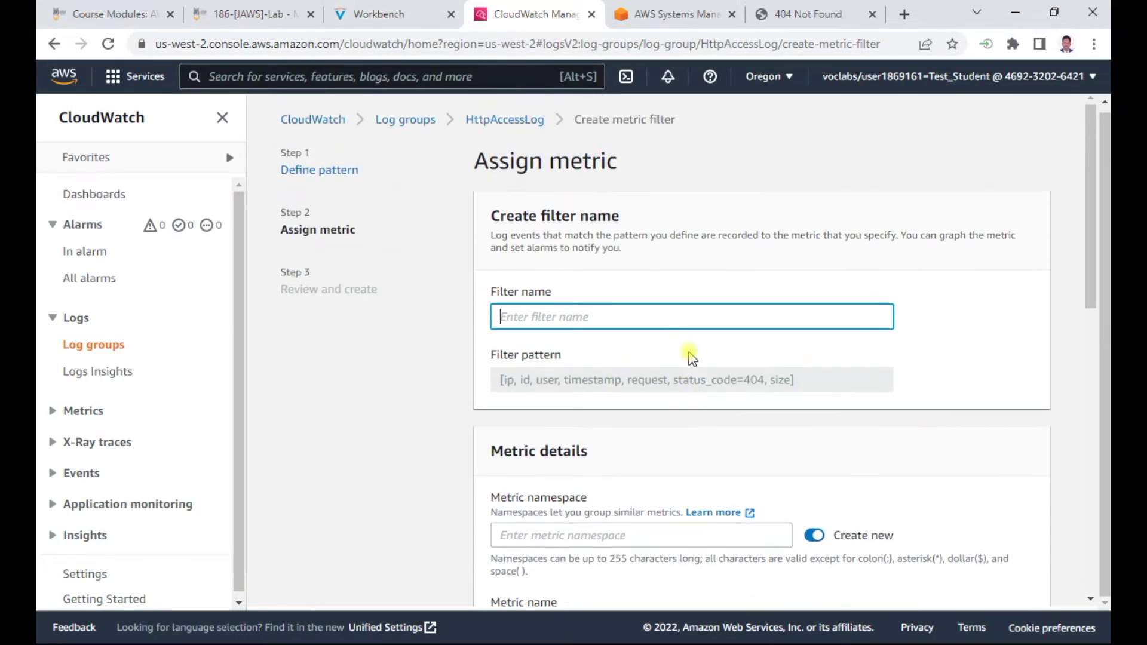
left_click(382, 14)
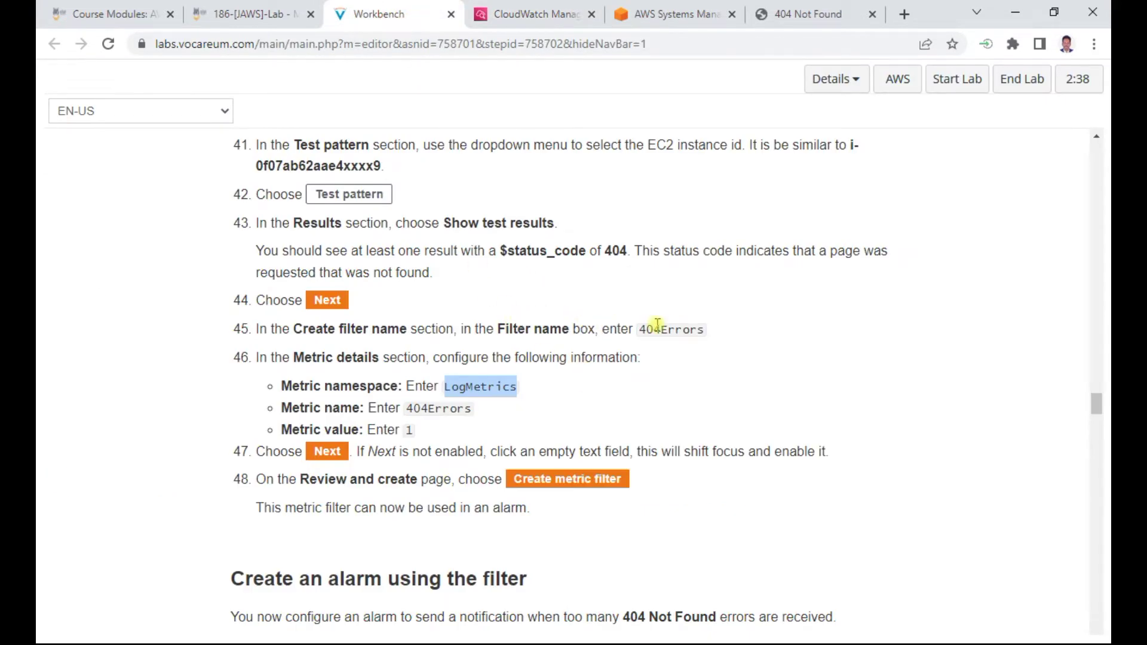
left_click(645, 329)
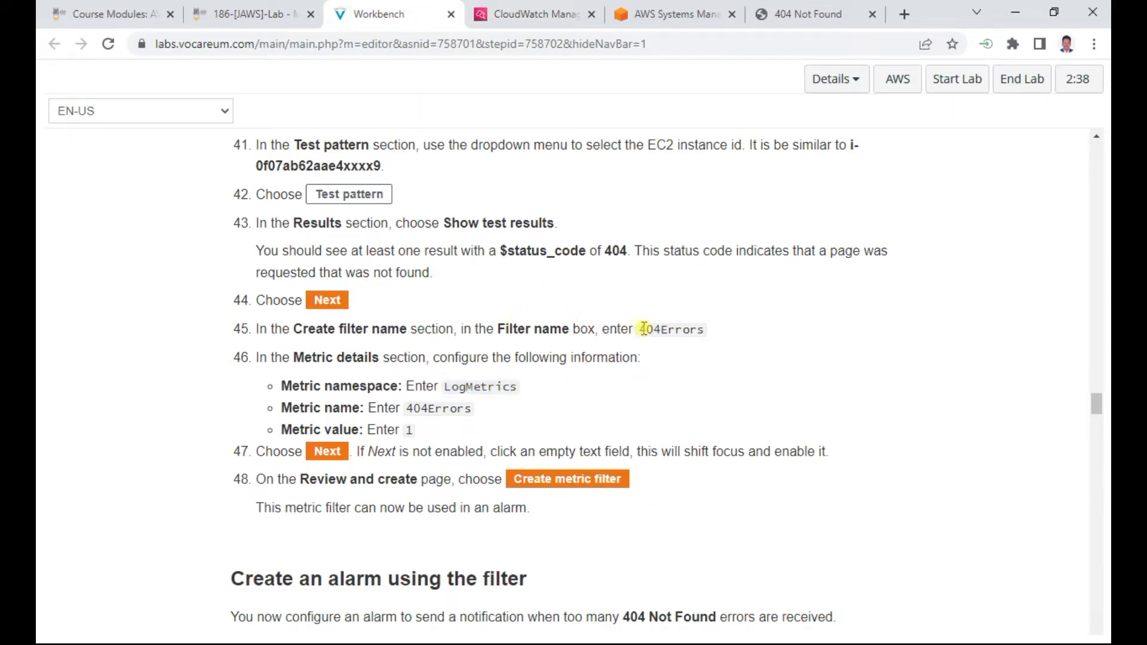
left_click(533, 14)
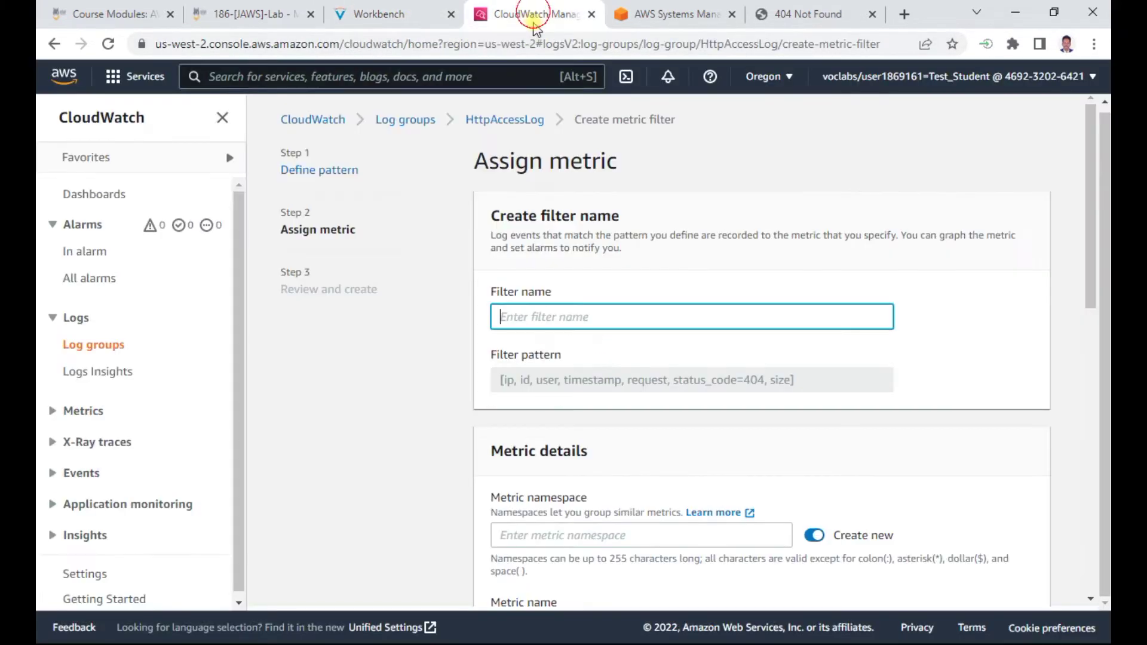
Paste LogMetrics as the metric namespace and name the filter 404Errors
left_click(531, 536)
key("ctrl+v")
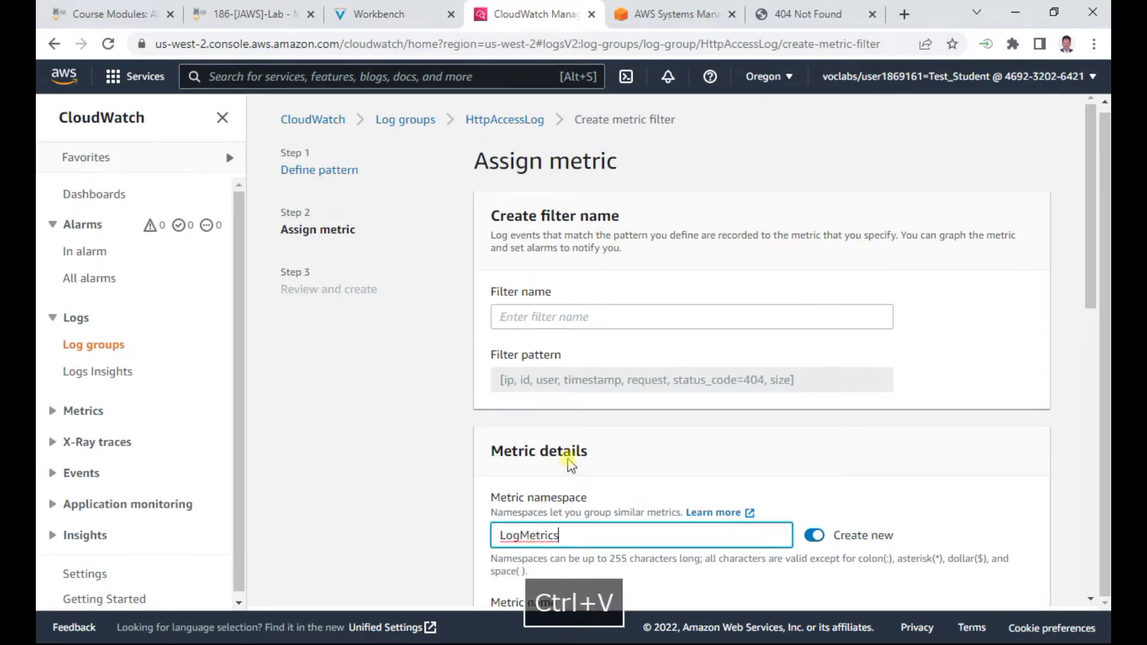
left_click(513, 317)
type("404")
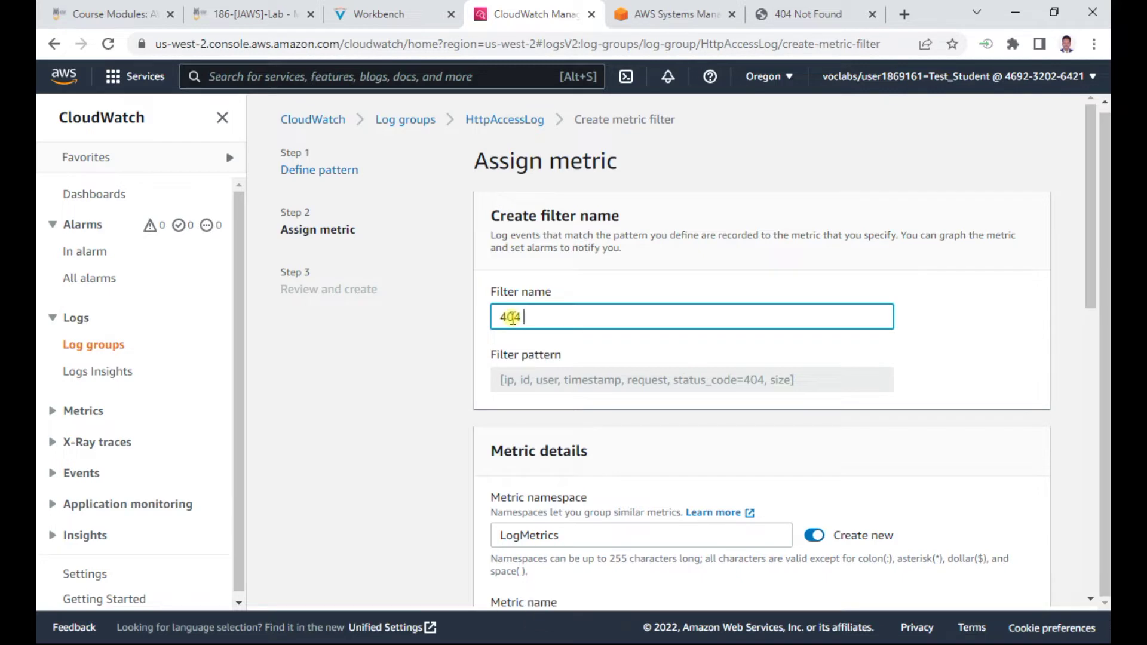
left_click(407, 13)
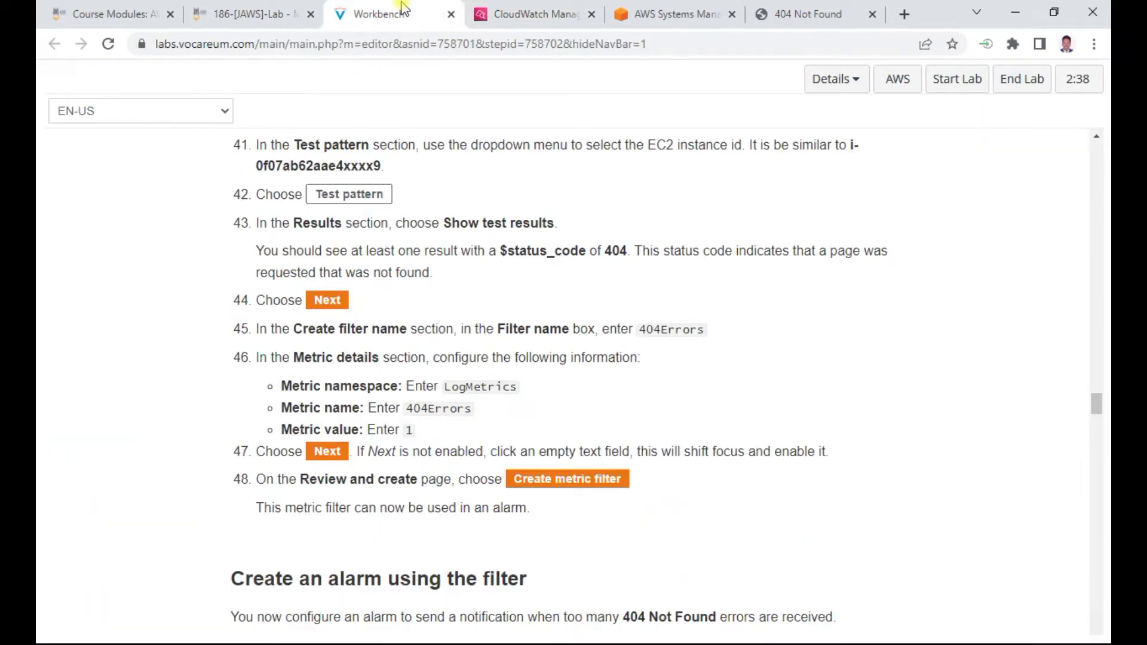
left_click(541, 14)
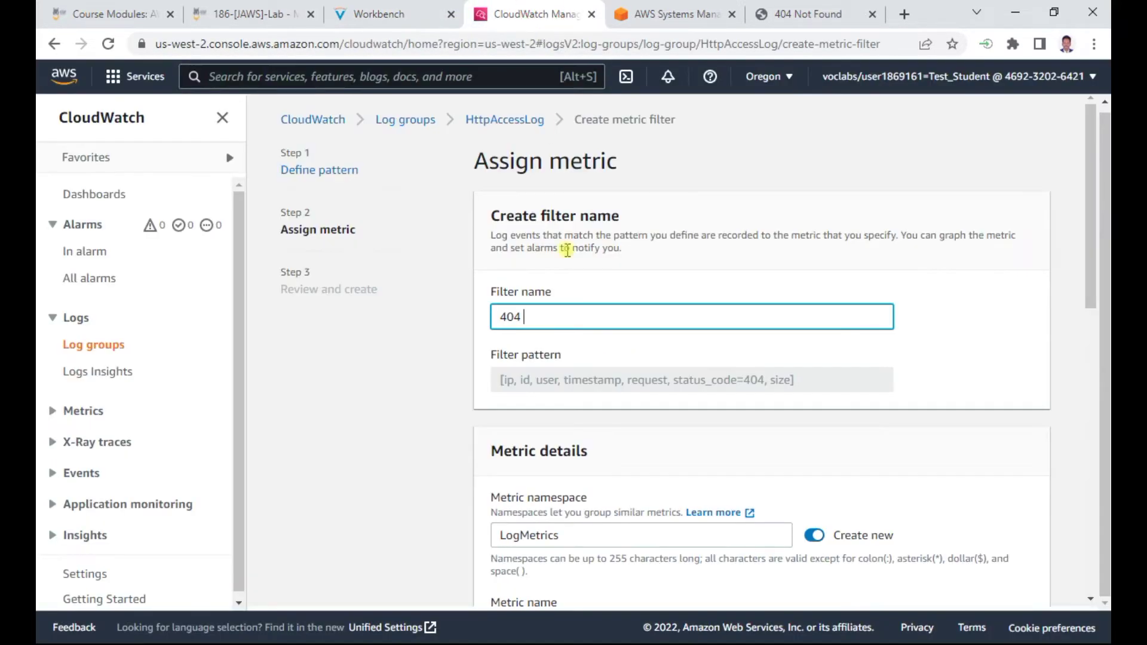
key("BackSpace")
type("Errors")
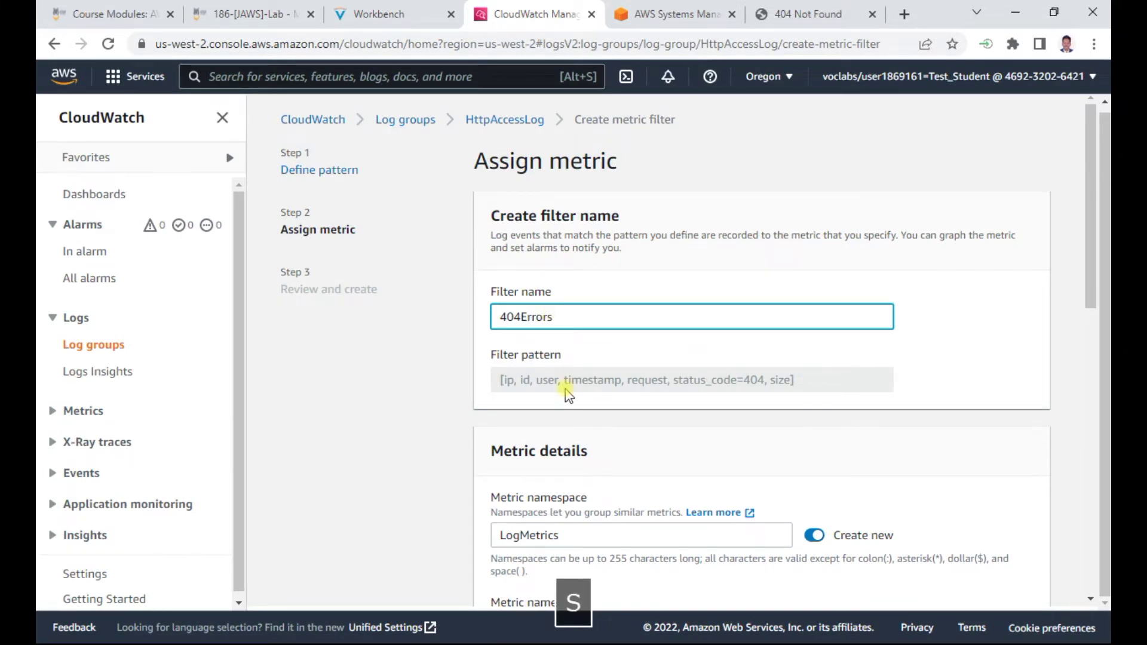
scroll(568, 394, "down", 3)
Copy 404Errors from the instructions and paste it as the metric name
left_click(545, 475)
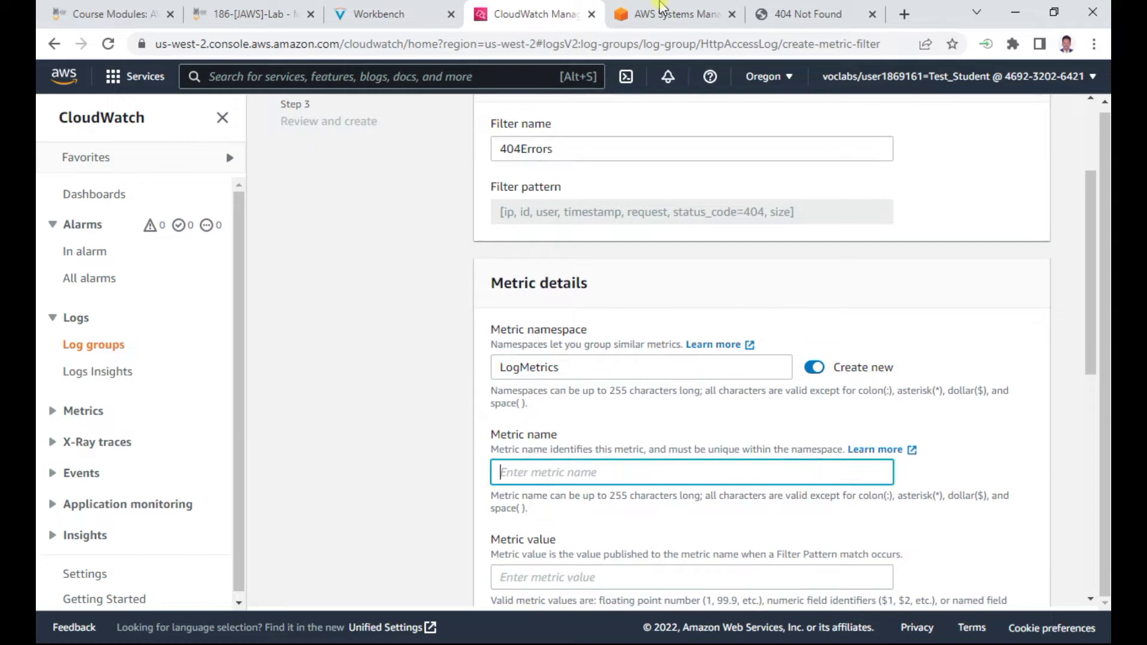
left_click(382, 17)
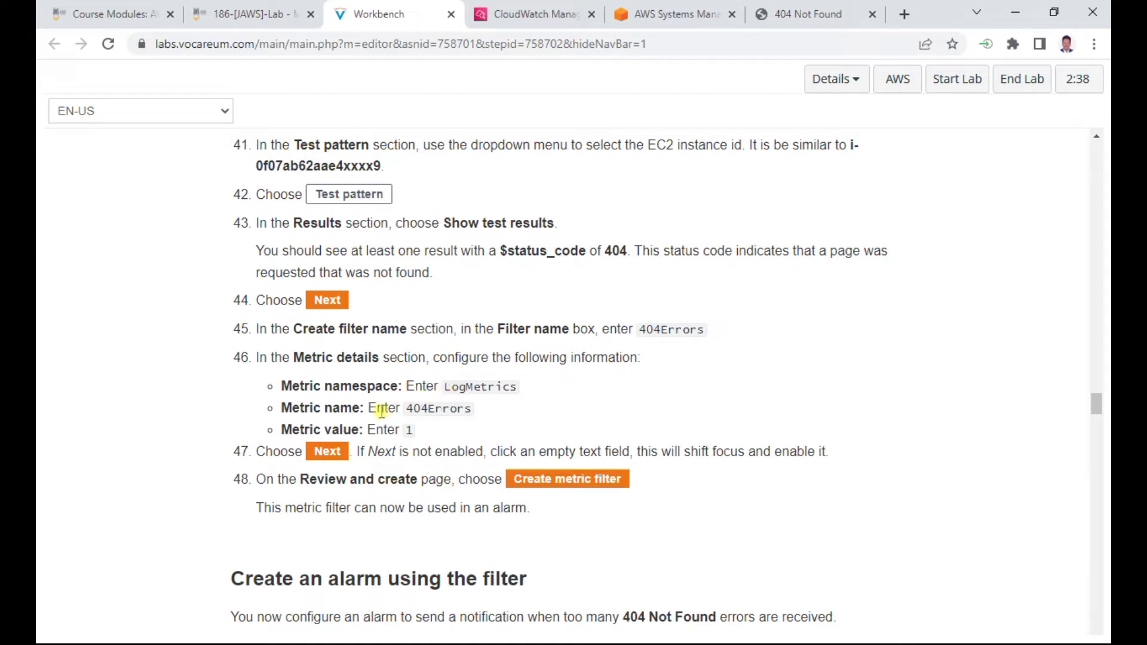
left_click_drag(406, 408, 481, 412)
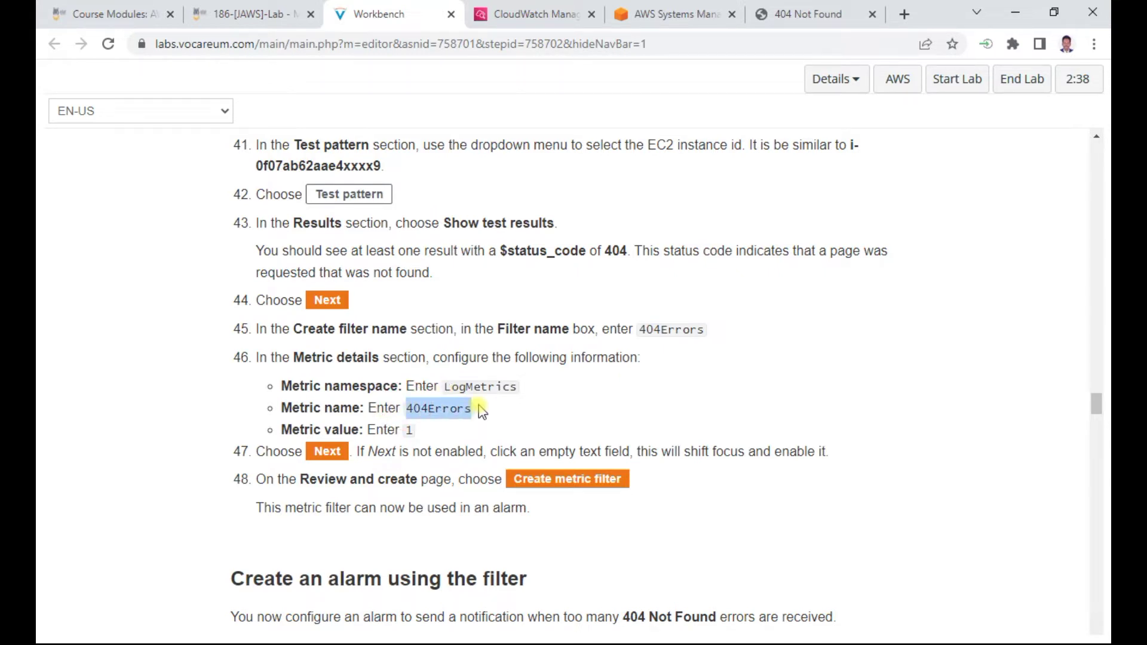
key("ctrl+c")
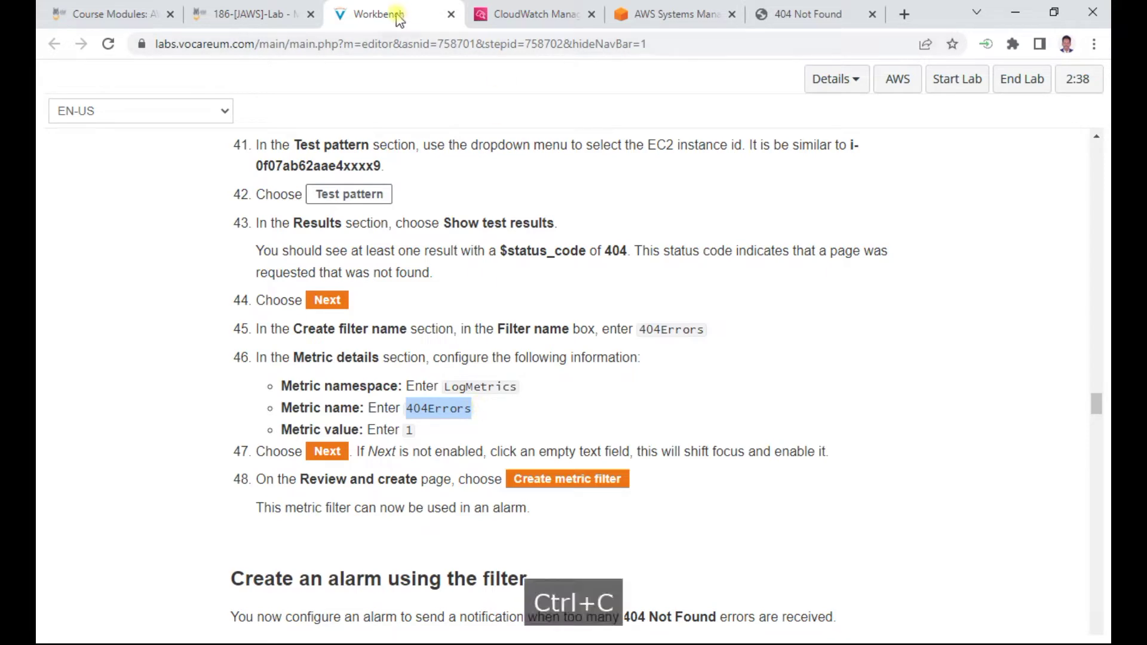
left_click(513, 14)
key("ctrl+v")
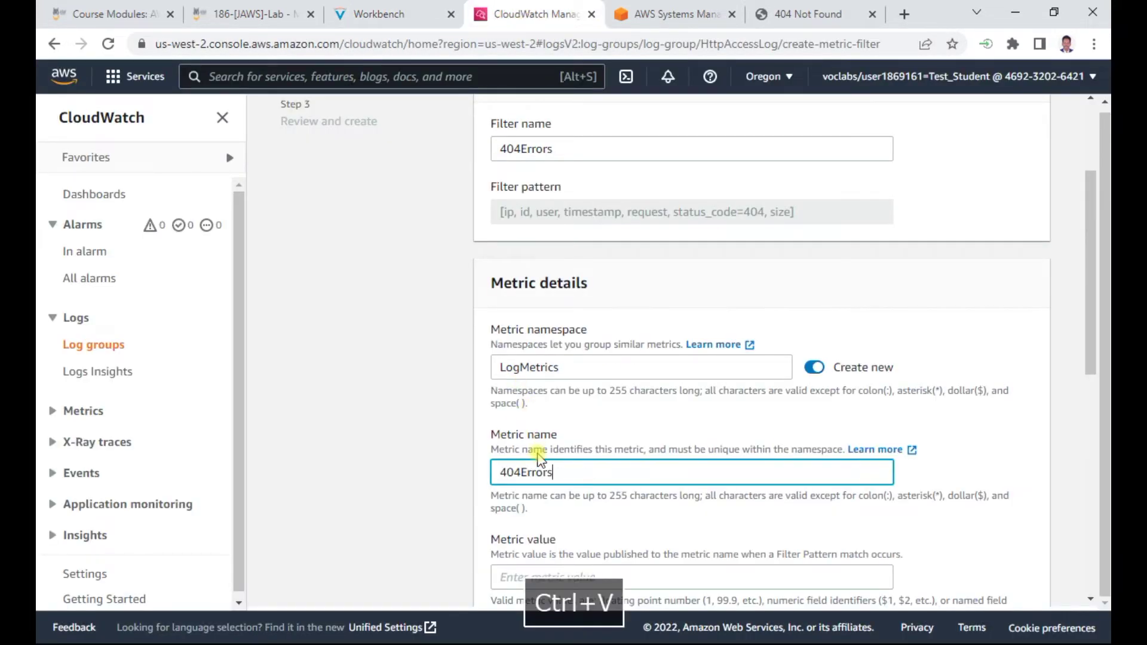
Set the metric value to 1
left_click(411, 21)
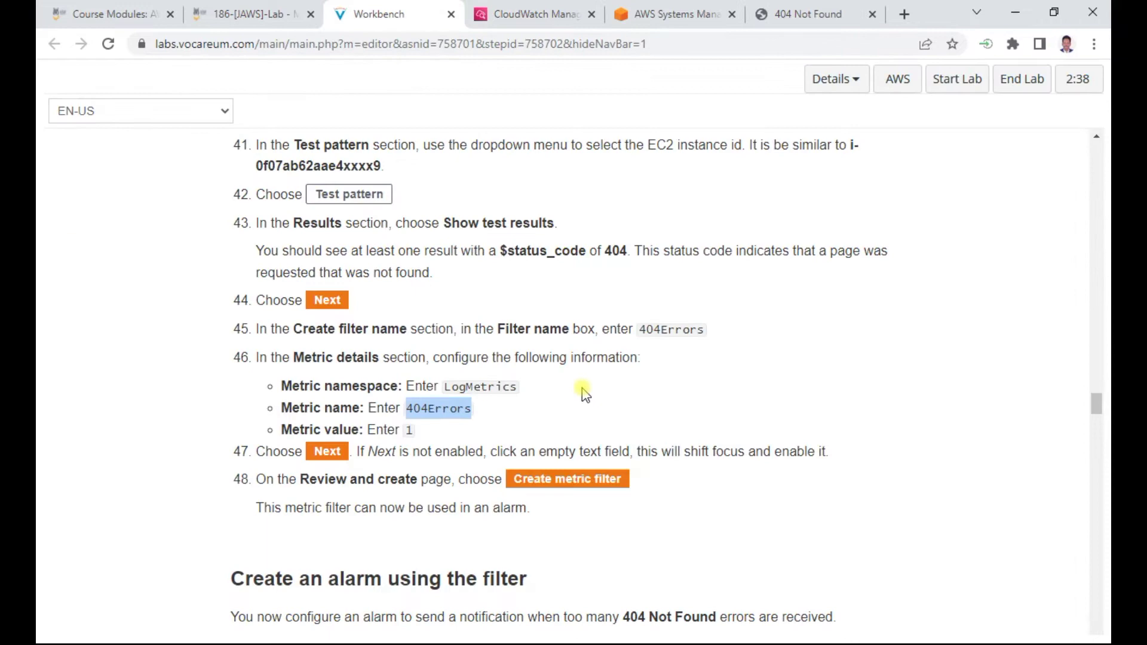
scroll(485, 382, "down", 1)
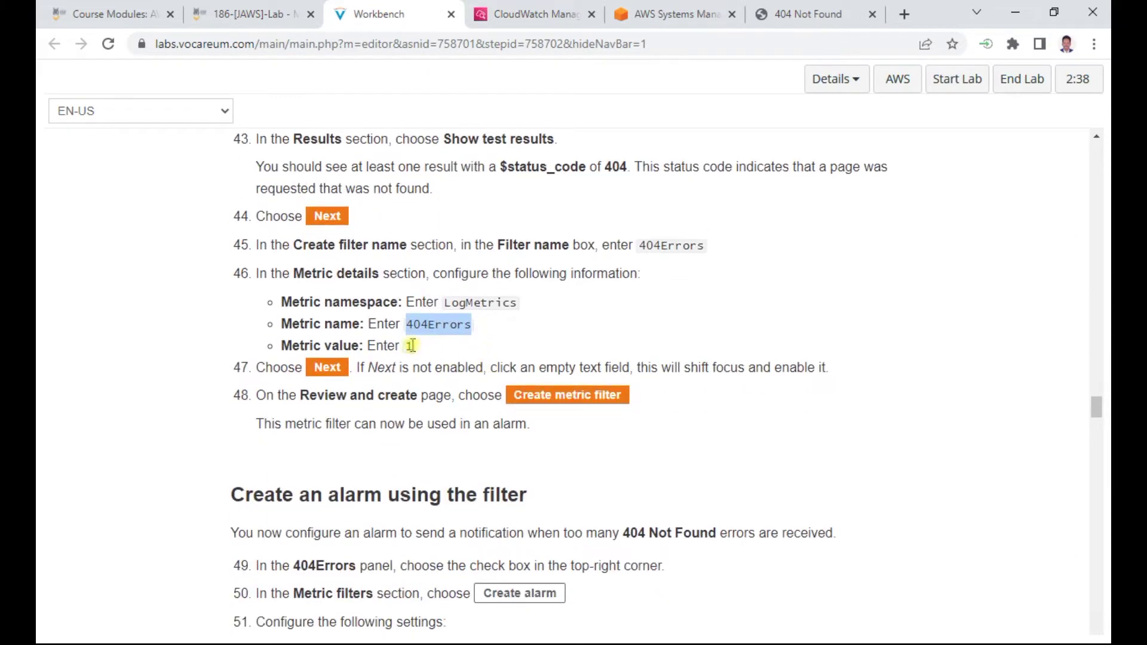
left_click(537, 15)
scroll(594, 364, "down", 3)
left_click(512, 410)
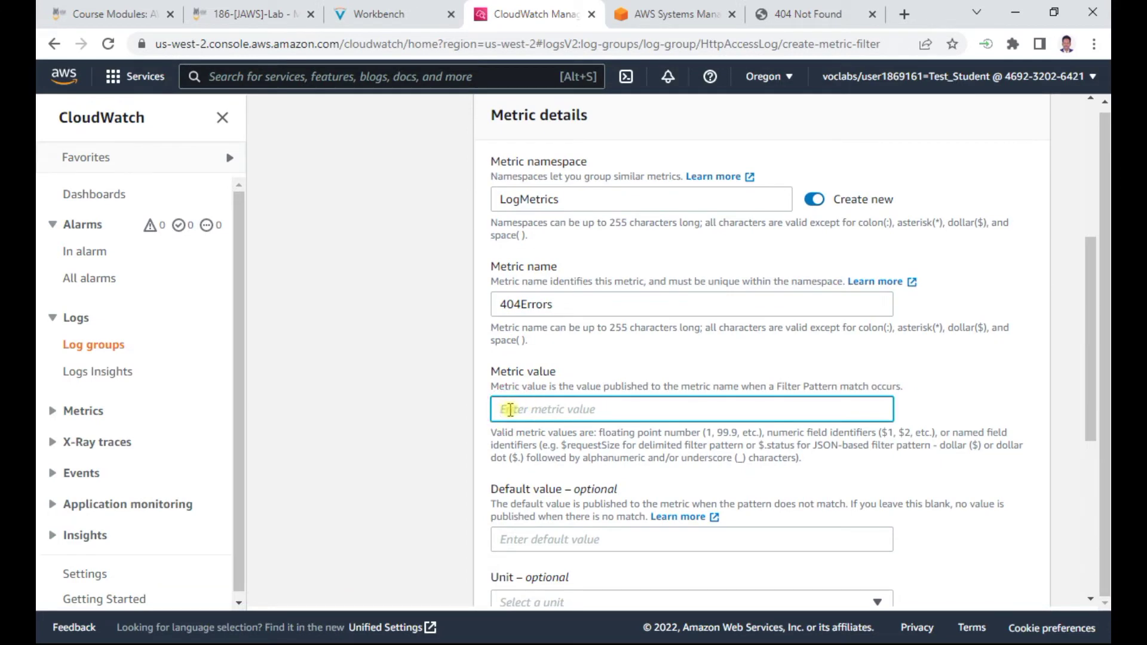
type("1")
left_click(407, 409)
scroll(408, 410, "down", 3)
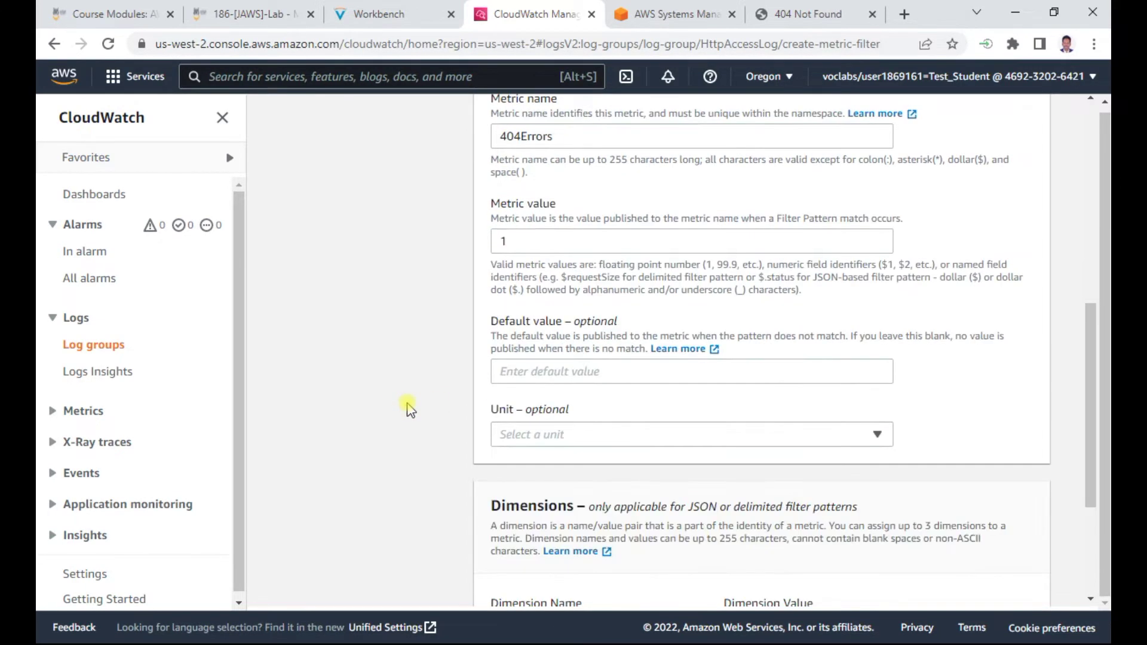
Check the next lab step, then review and create the 404Errors metric filter
left_click(438, 25)
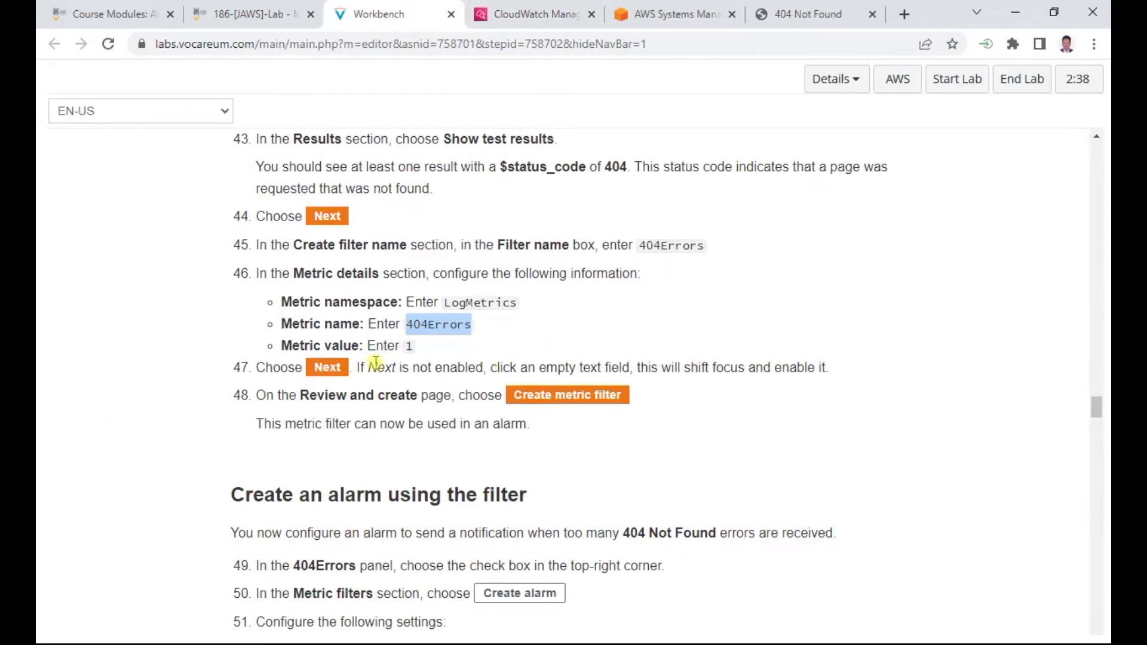
scroll(536, 287, "down", 2)
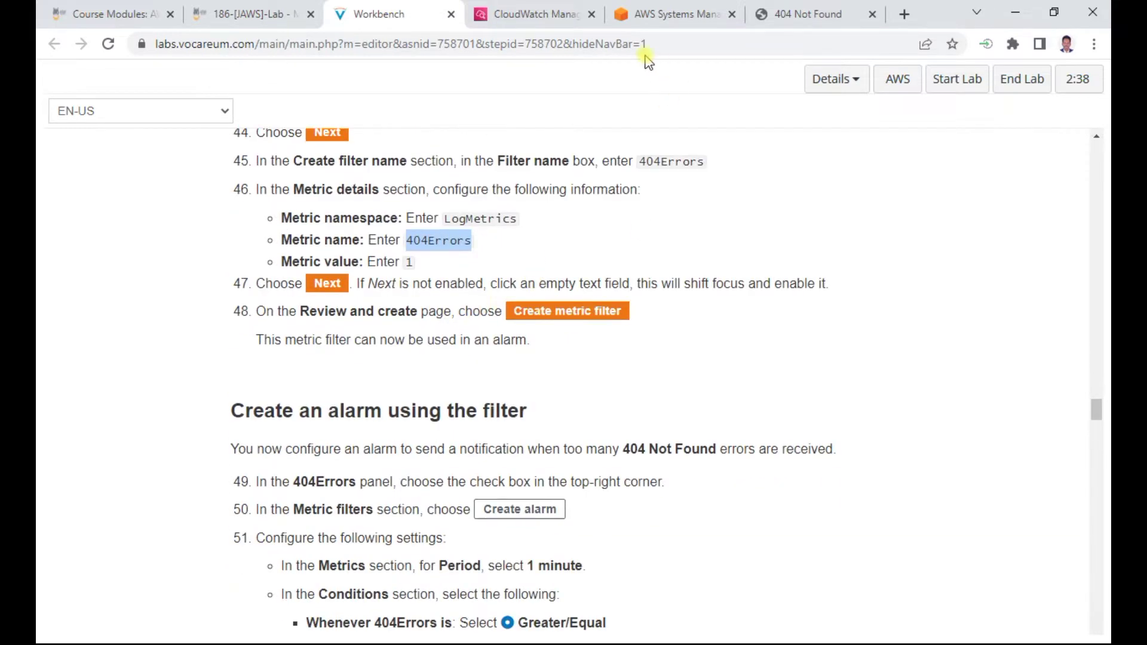
left_click(662, 13)
scroll(741, 394, "down", 2)
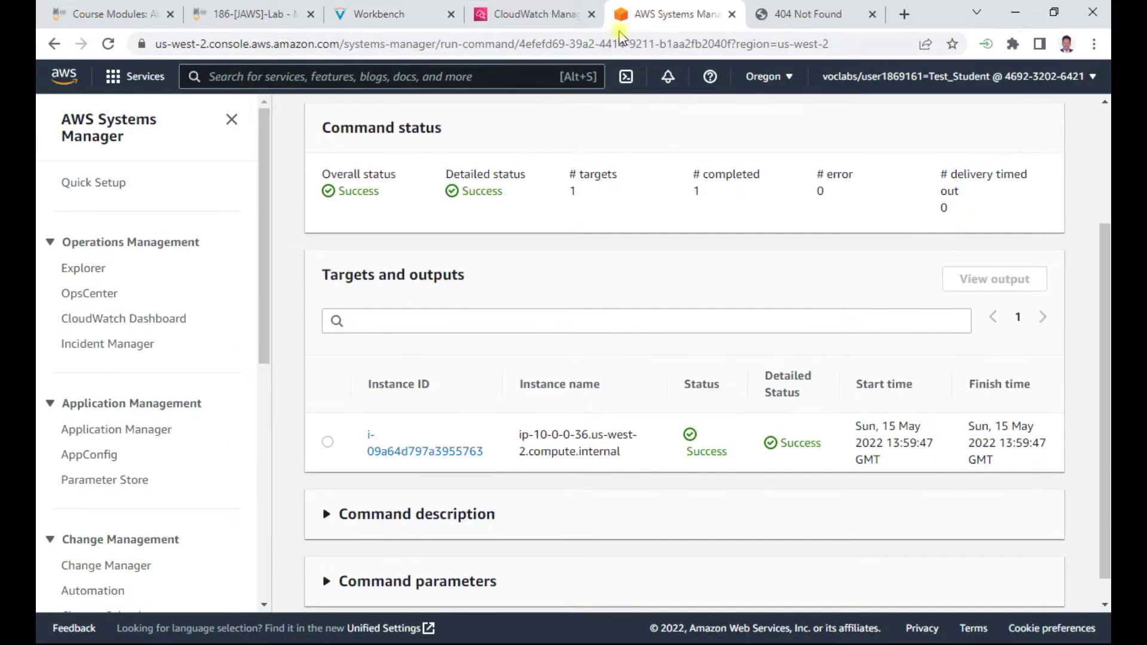
key("ctrl+shift+Tab")
scroll(637, 372, "down", 3)
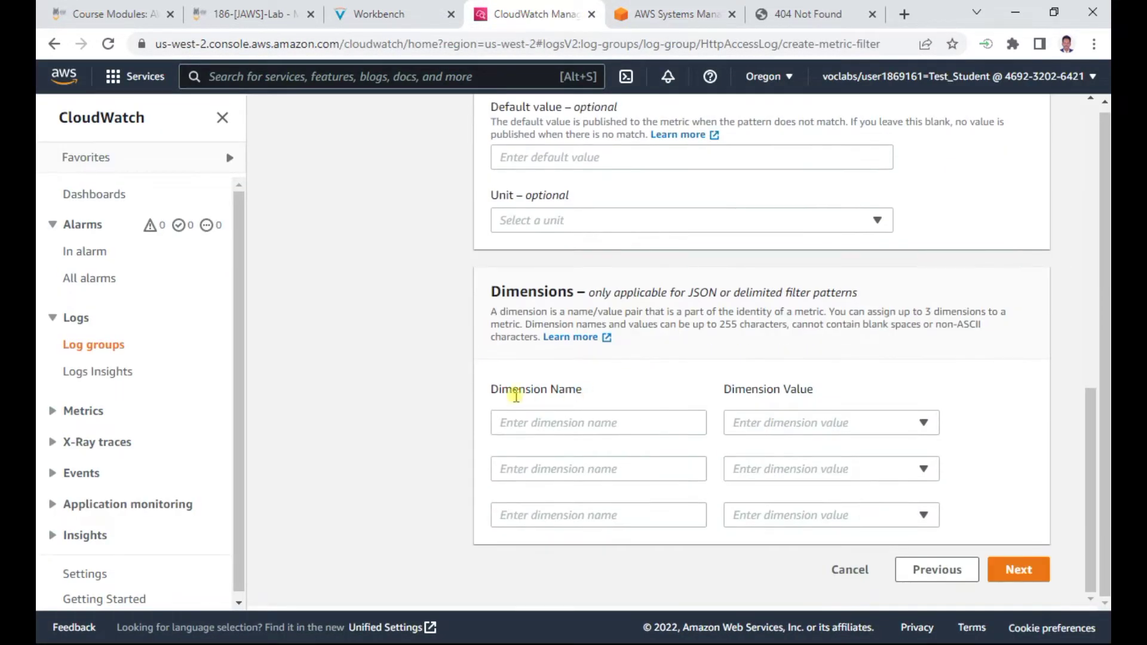
left_click(1036, 574)
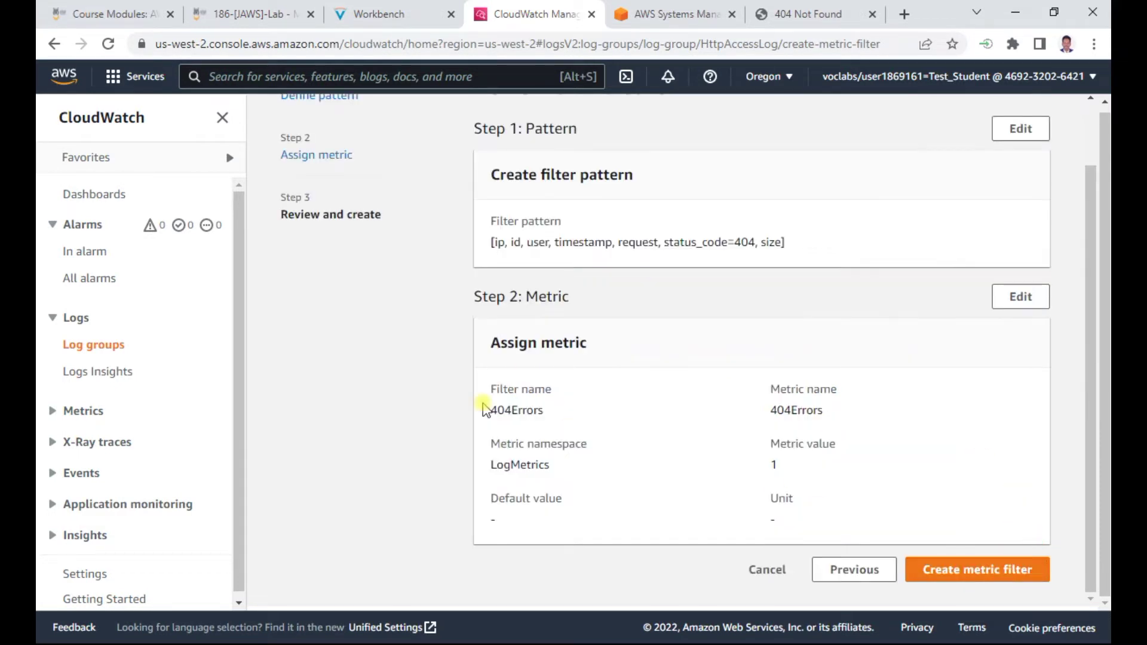
left_click(969, 572)
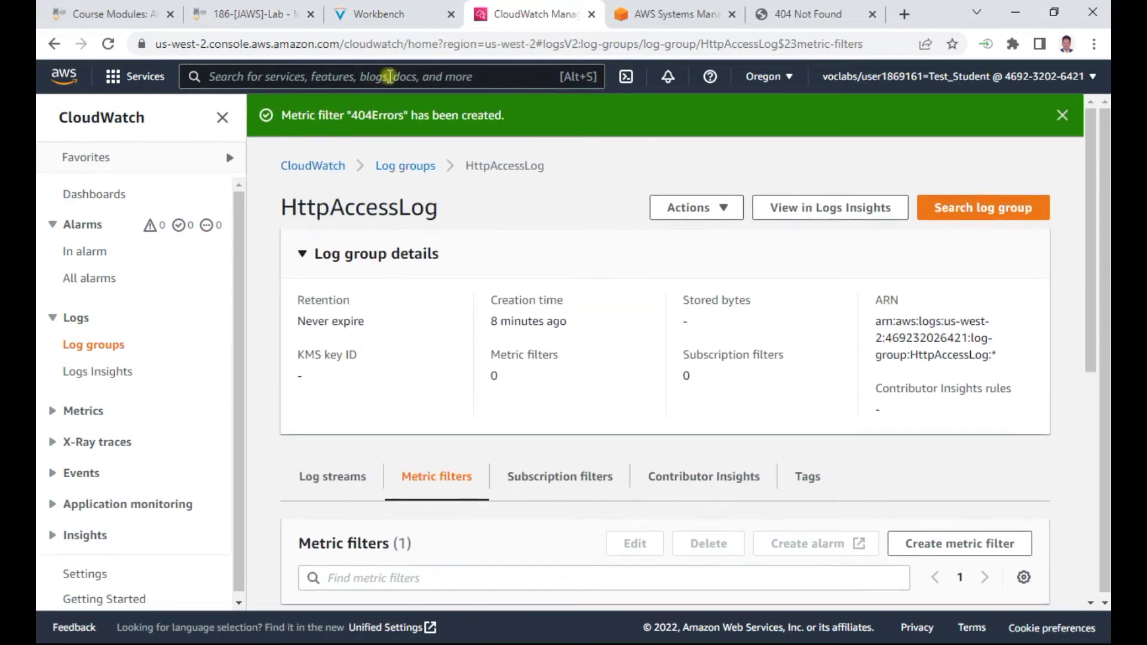
Read the lab's alarm creation instructions, noting the phrase '404 Not Found'
left_click(380, 16)
scroll(412, 314, "down", 3)
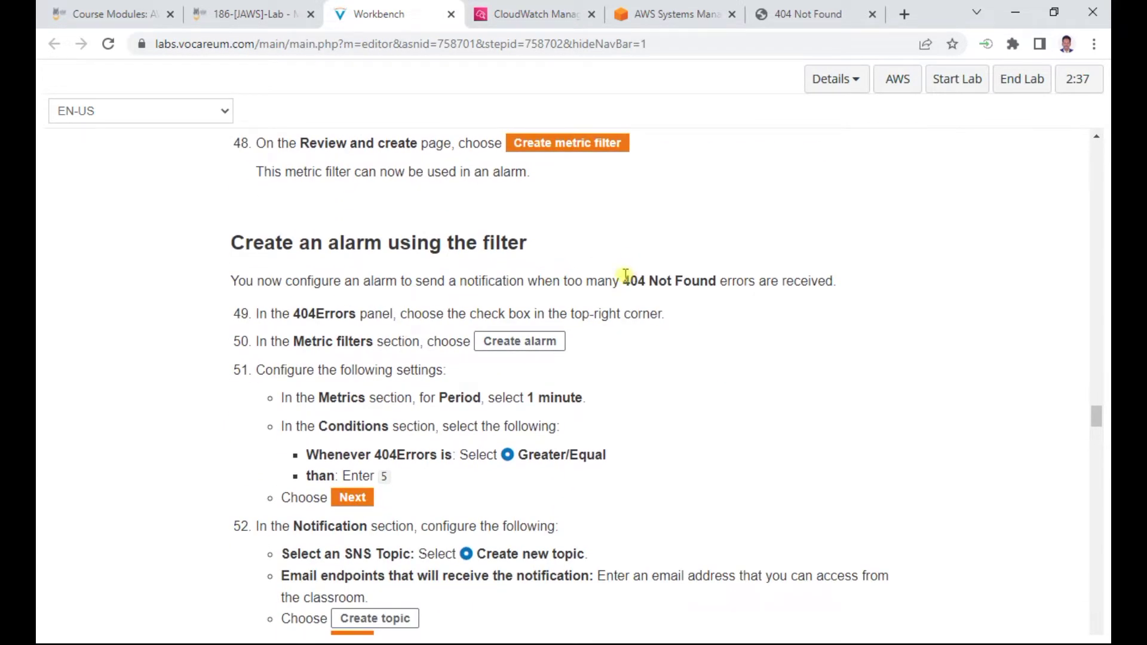
left_click_drag(623, 282, 707, 286)
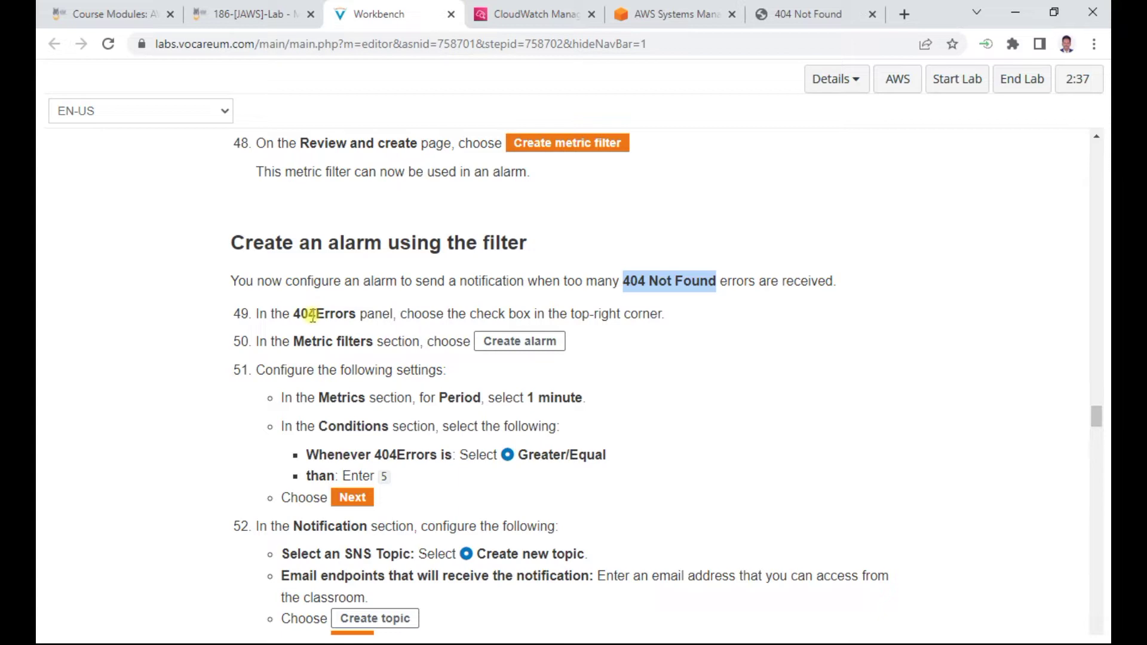
left_click(532, 13)
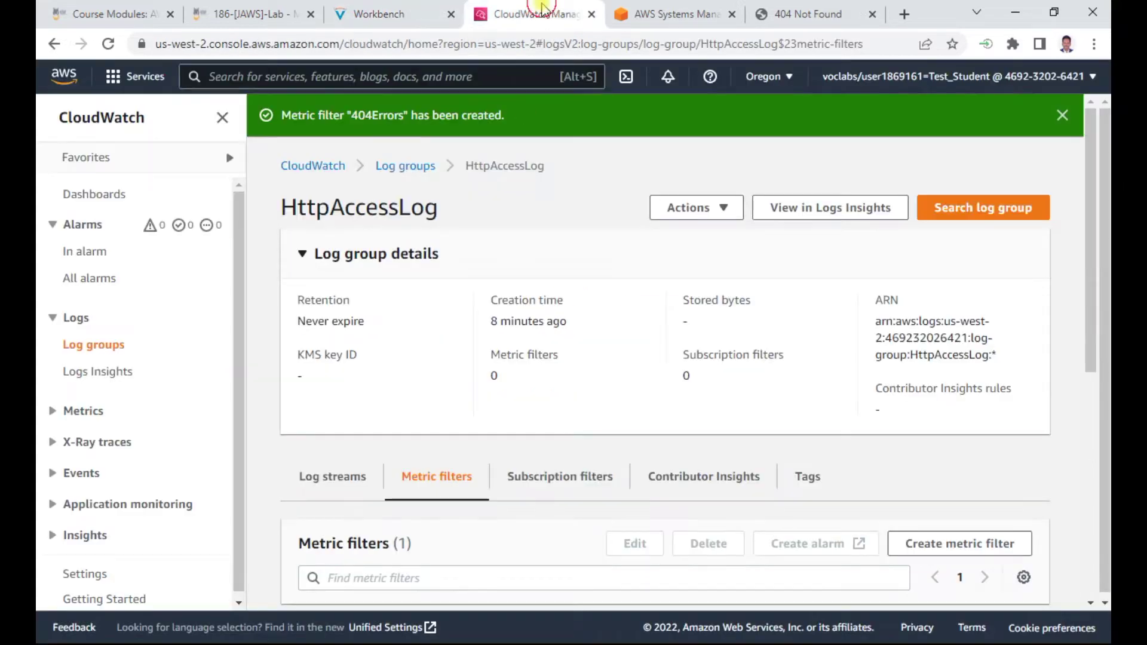
Find the 404Errors filter in HttpAccessLog's Metric filters list and open it
scroll(570, 379, "down", 3)
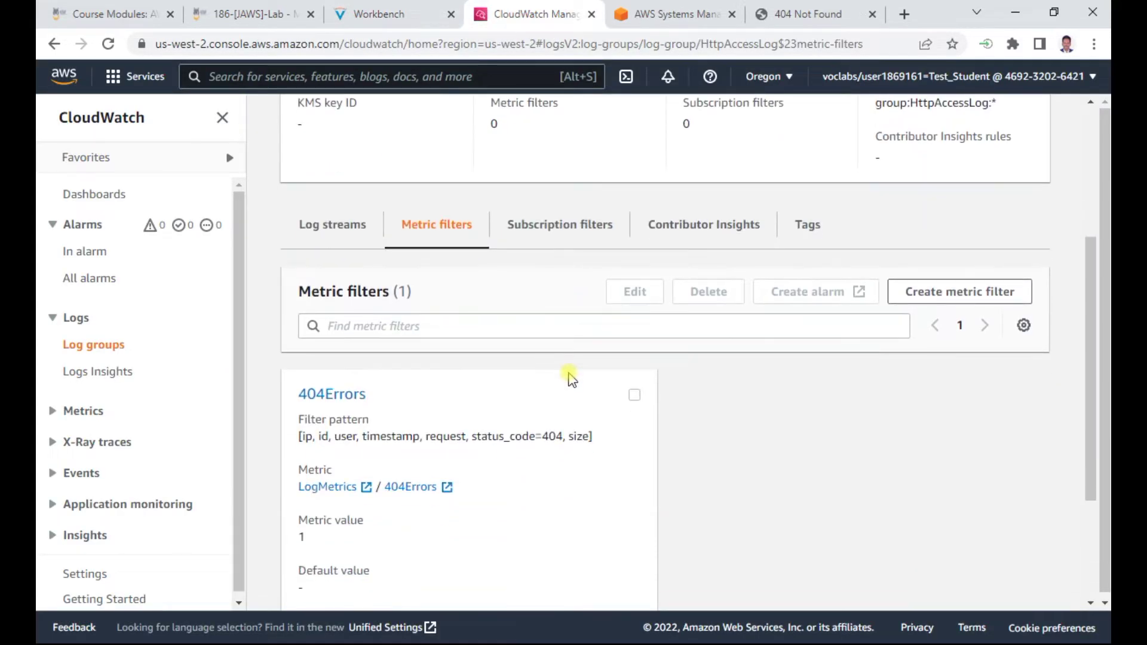
scroll(570, 379, "up", 2)
scroll(571, 379, "down", 2)
scroll(570, 380, "down", 1)
scroll(392, 351, "down", 1)
scroll(392, 351, "up", 1)
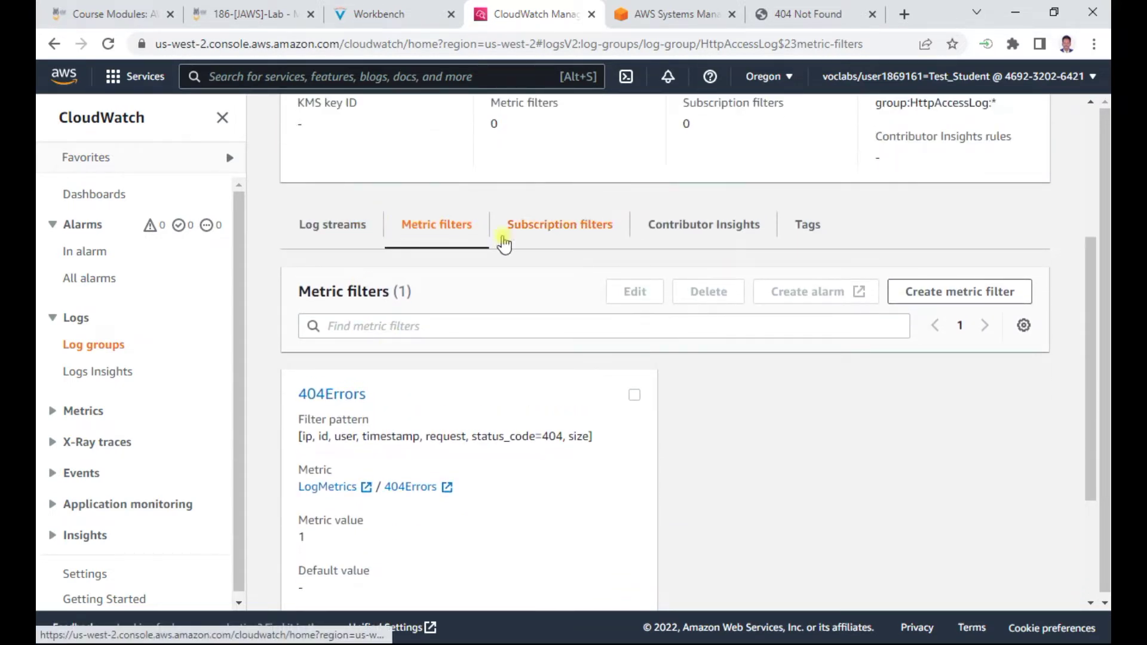
left_click(367, 14)
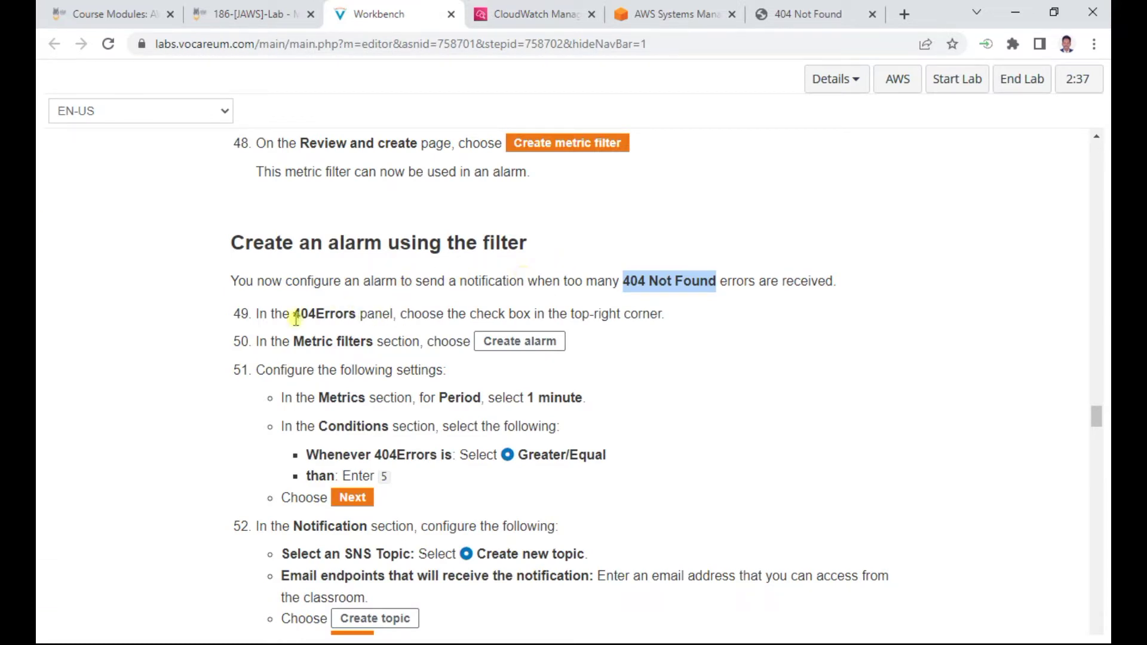
left_click(538, 13)
left_click(347, 393)
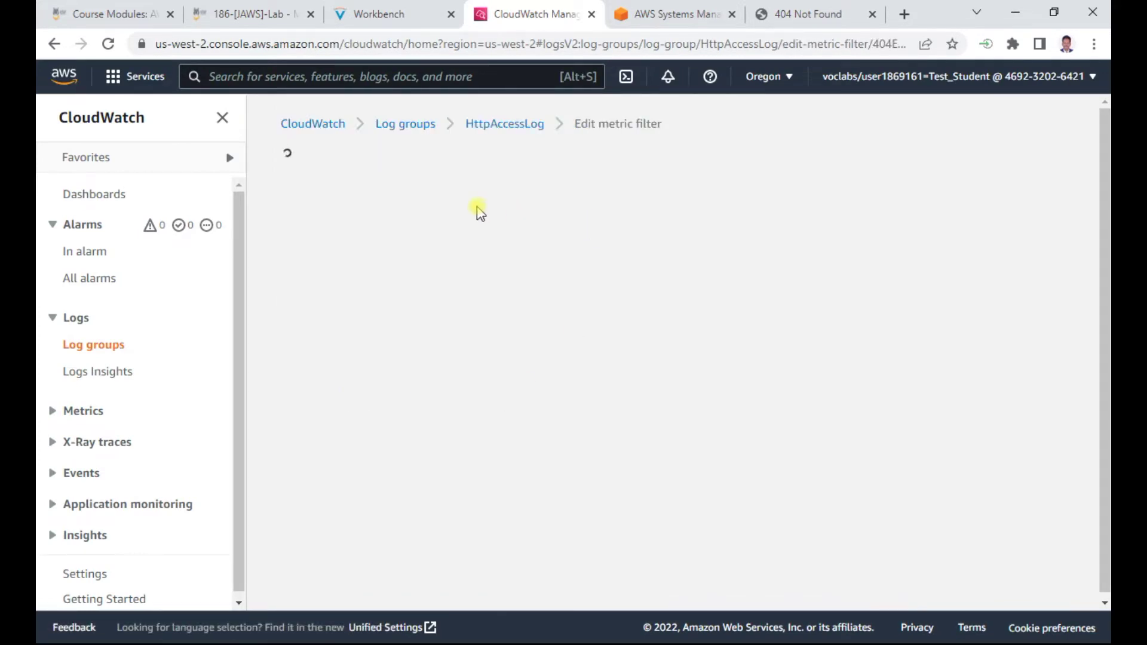
Step the 404Errors filter edit through to Review and confirm unchanged, then bring up the lab instructions
scroll(588, 357, "down", 4)
scroll(532, 278, "up", 4)
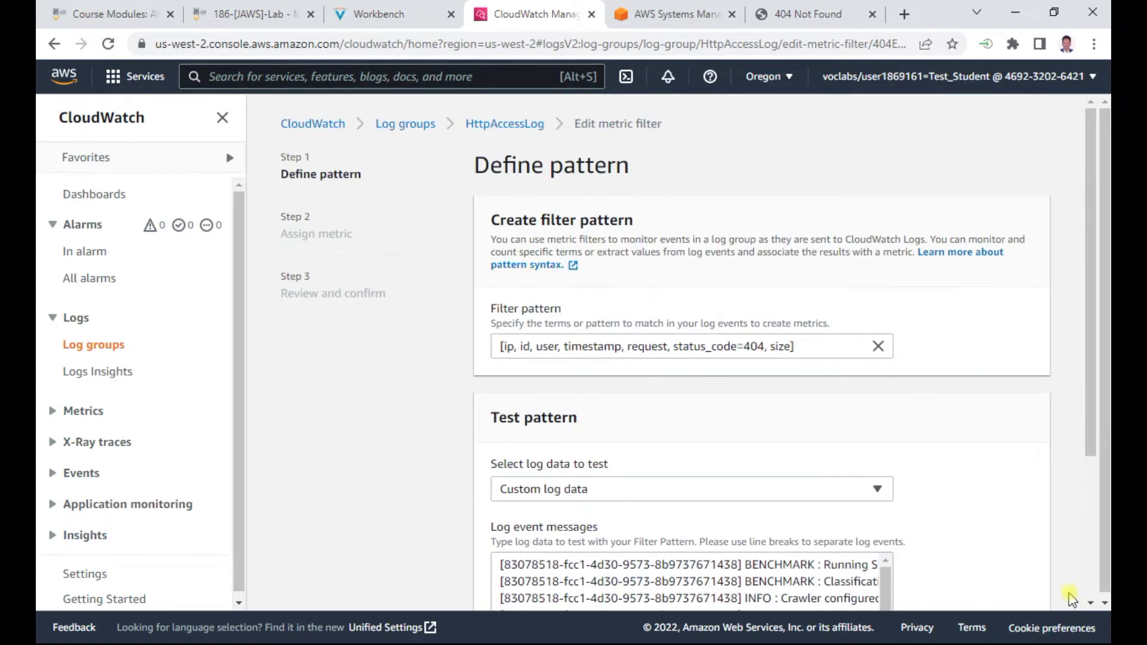
scroll(878, 475, "down", 4)
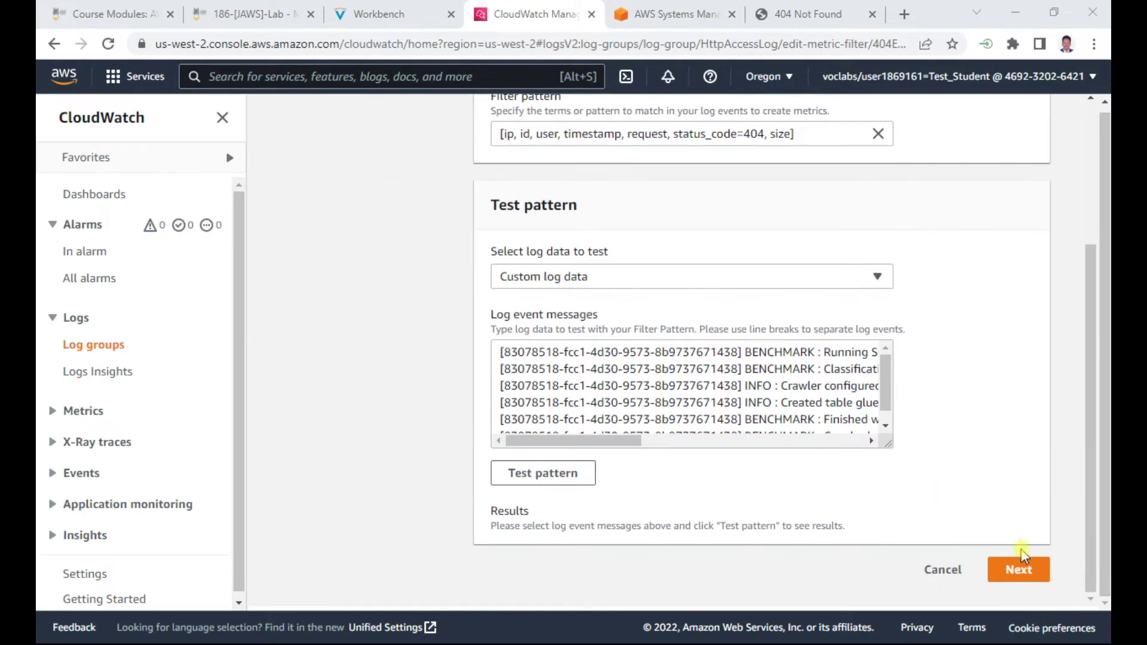
left_click(1018, 569)
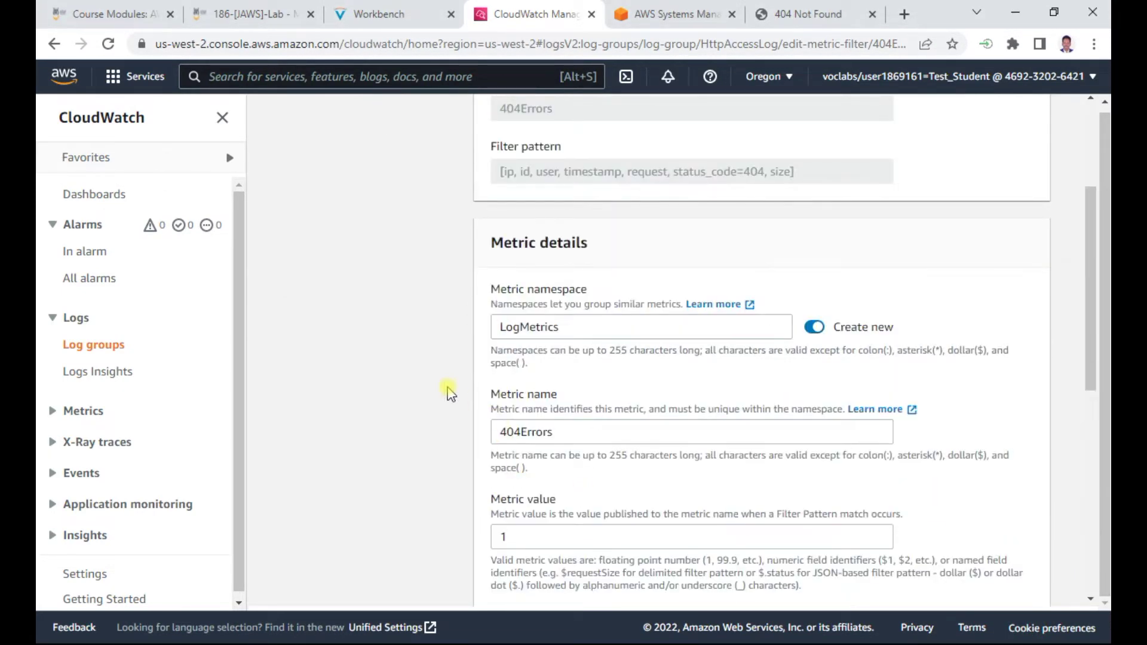
scroll(450, 394, "down", 8)
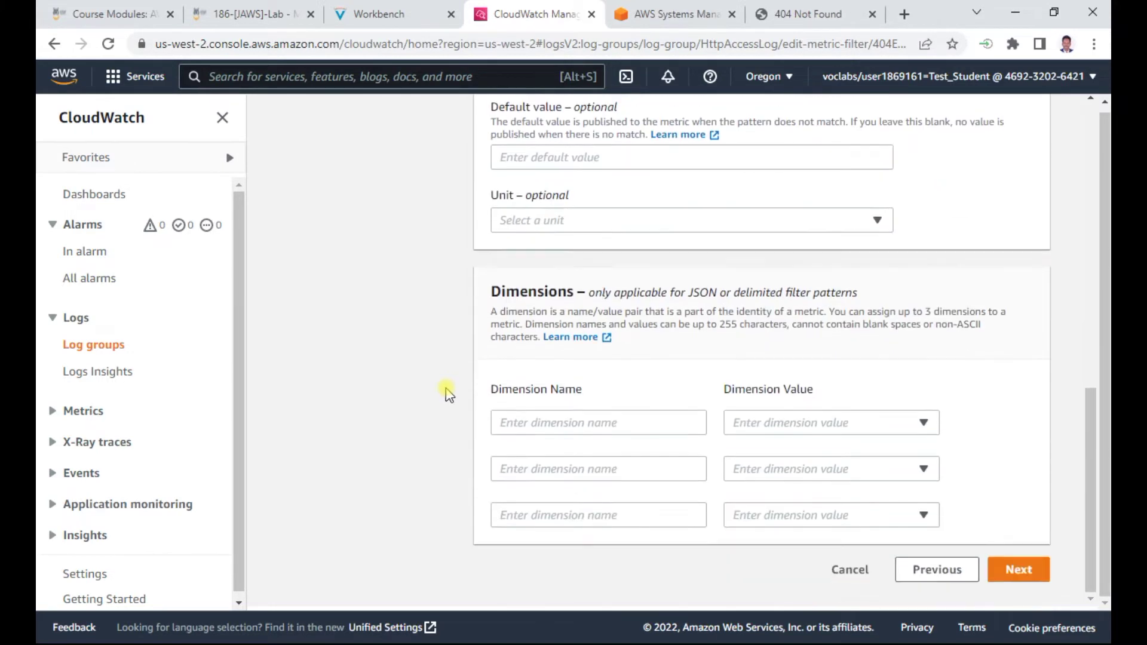
left_click(1019, 567)
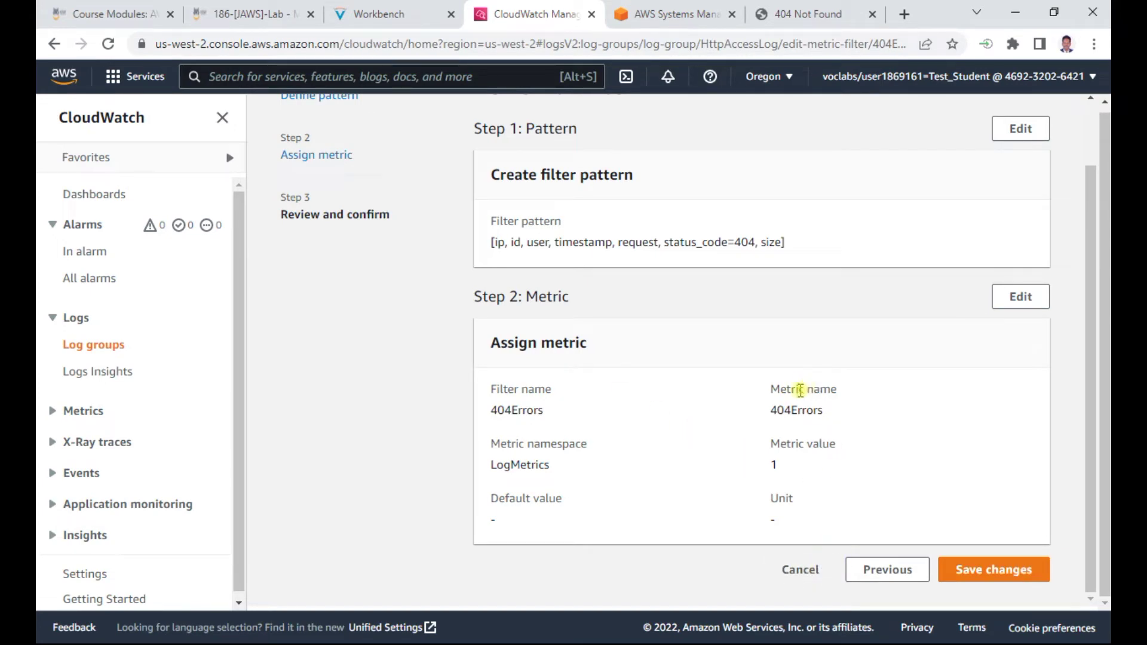
scroll(801, 391, "up", 1)
left_click(388, 14)
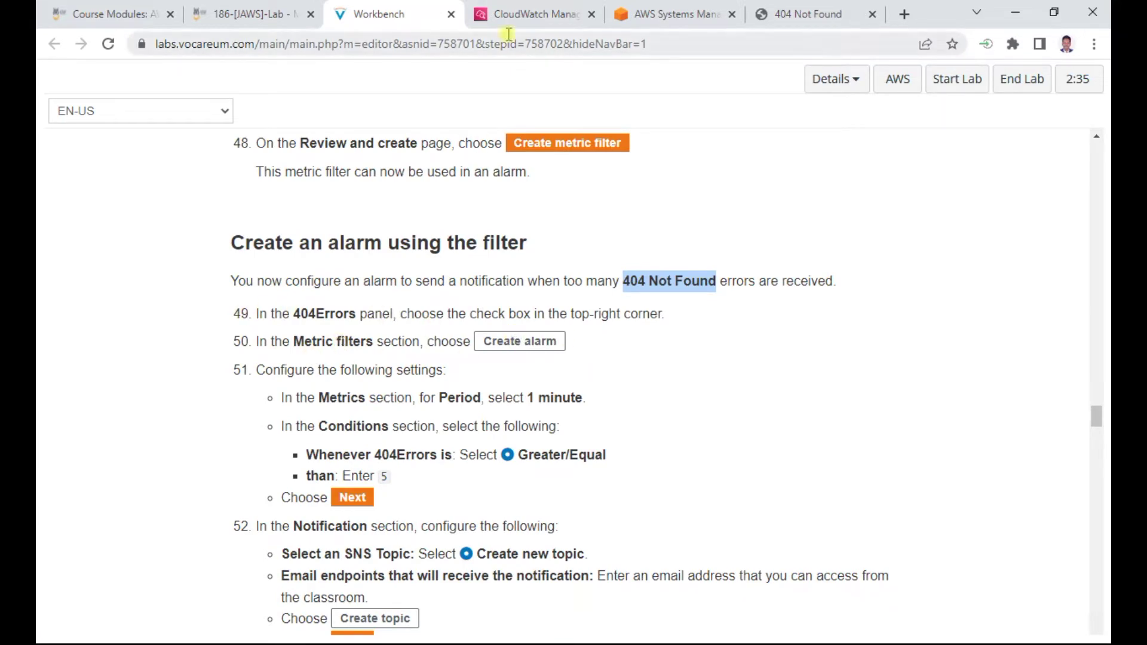
Return to the HttpAccessLog log group's metric filters and select the 404Errors filter
left_click(538, 15)
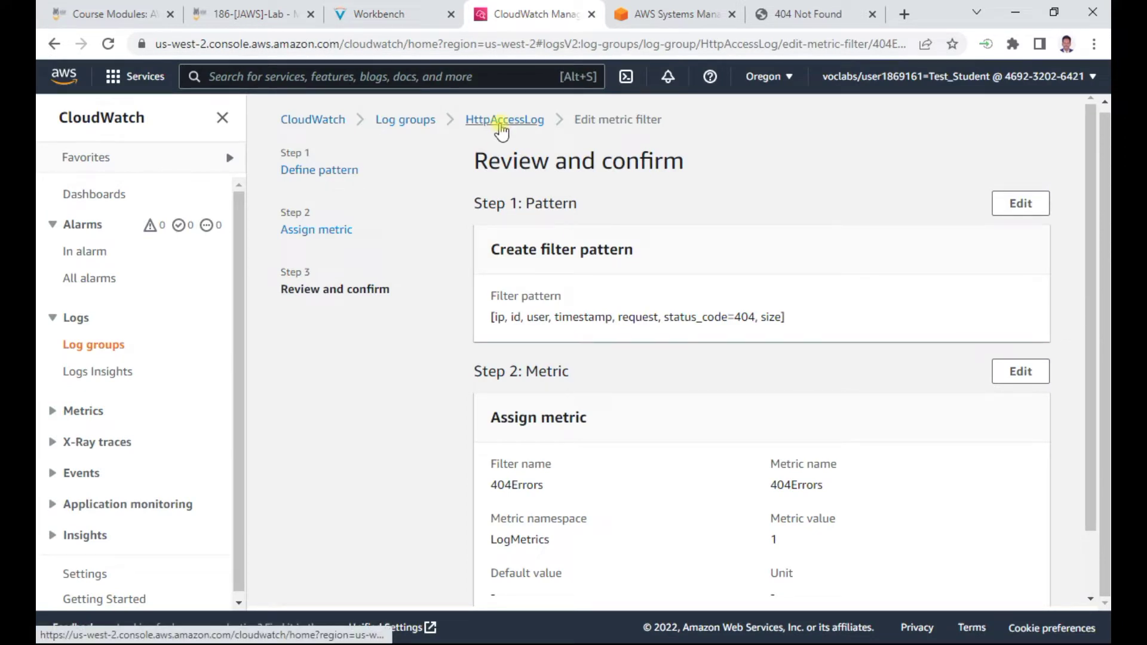
left_click(502, 126)
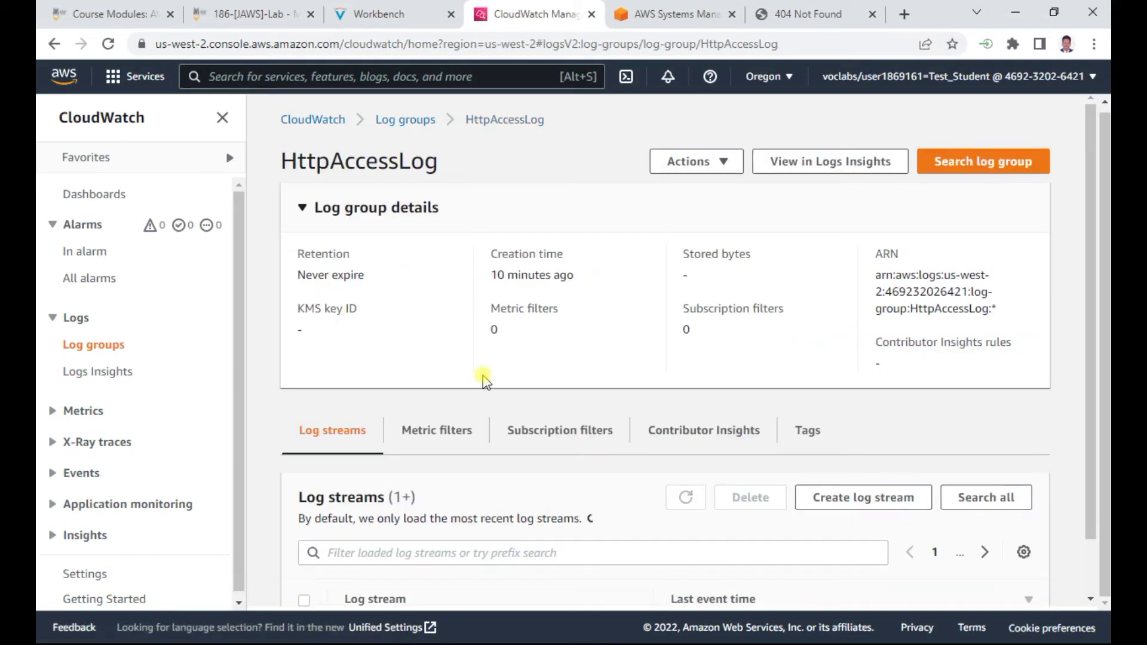
scroll(352, 436, "down", 2)
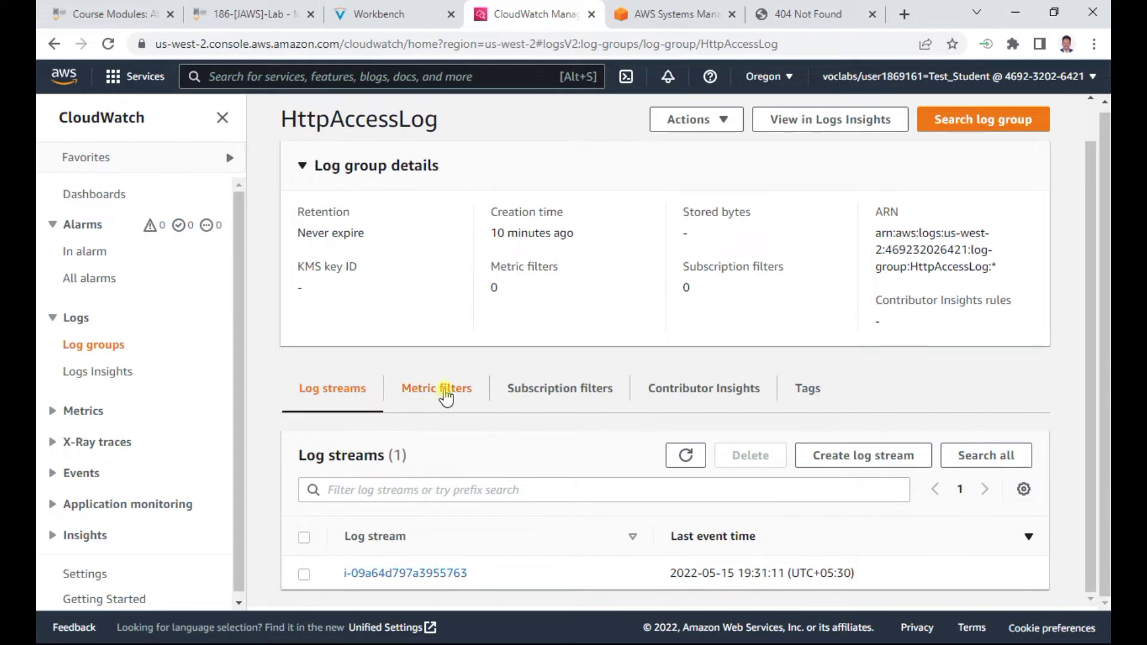
left_click(445, 395)
scroll(447, 494, "down", 3)
scroll(717, 466, "up", 1)
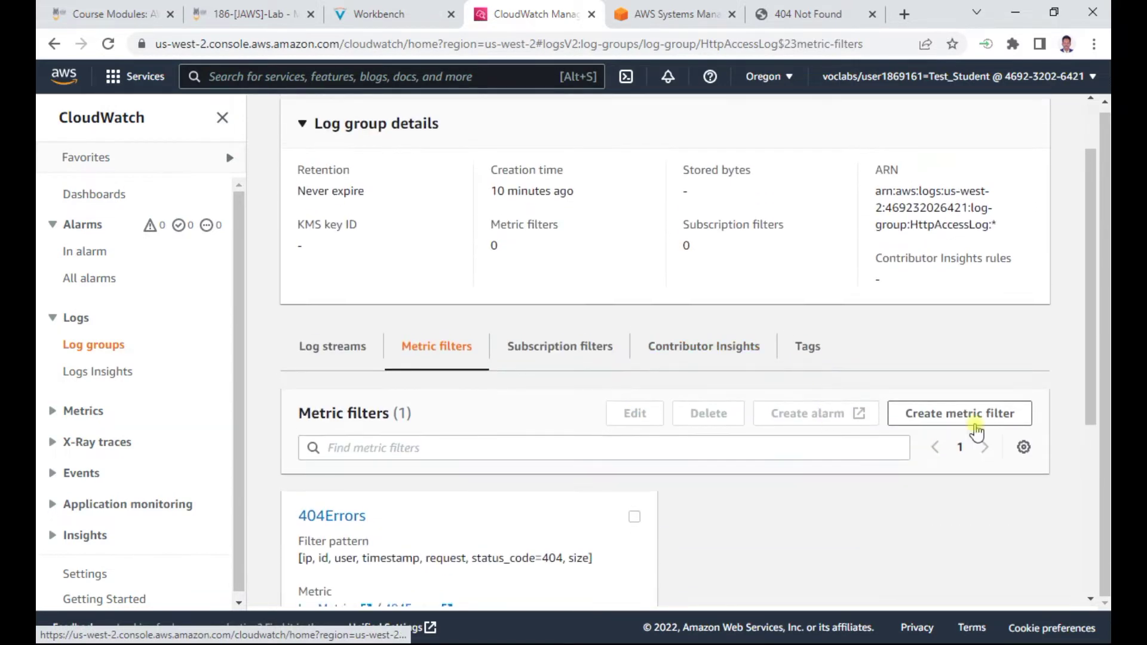
left_click(981, 417)
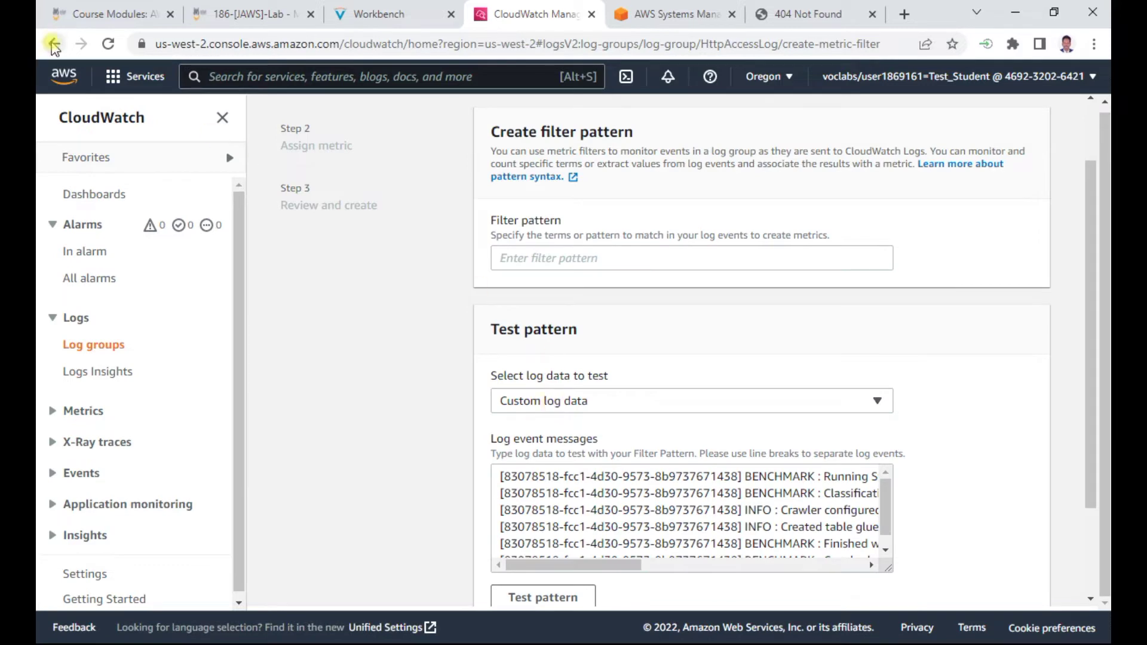
scroll(878, 454, "down", 2)
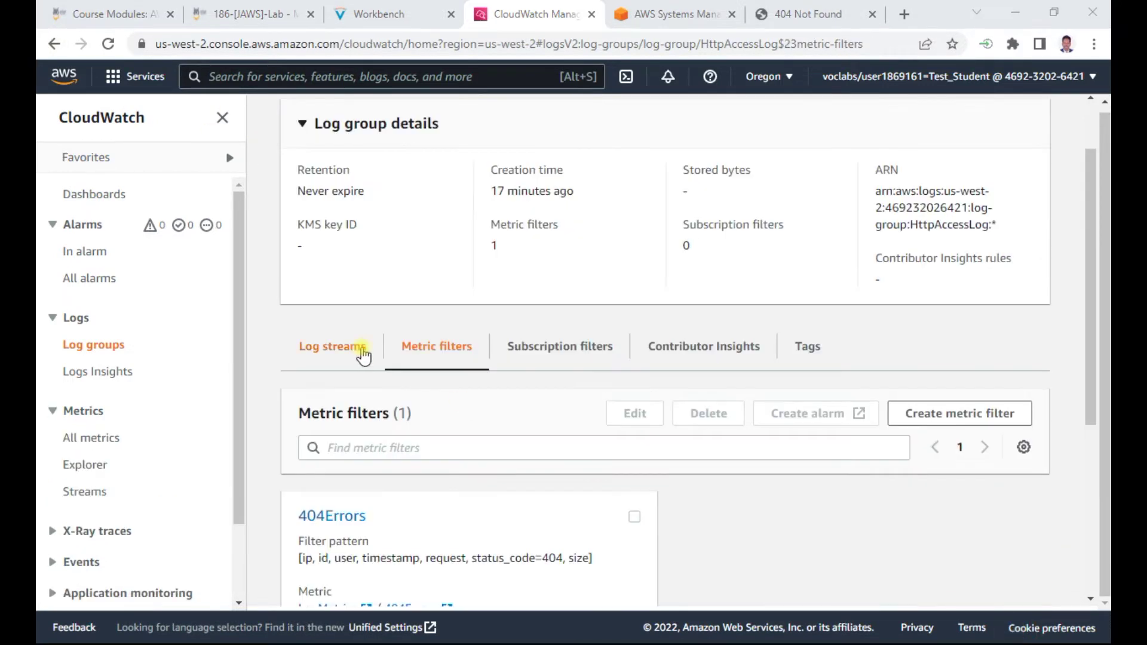
scroll(362, 354, "up", 1)
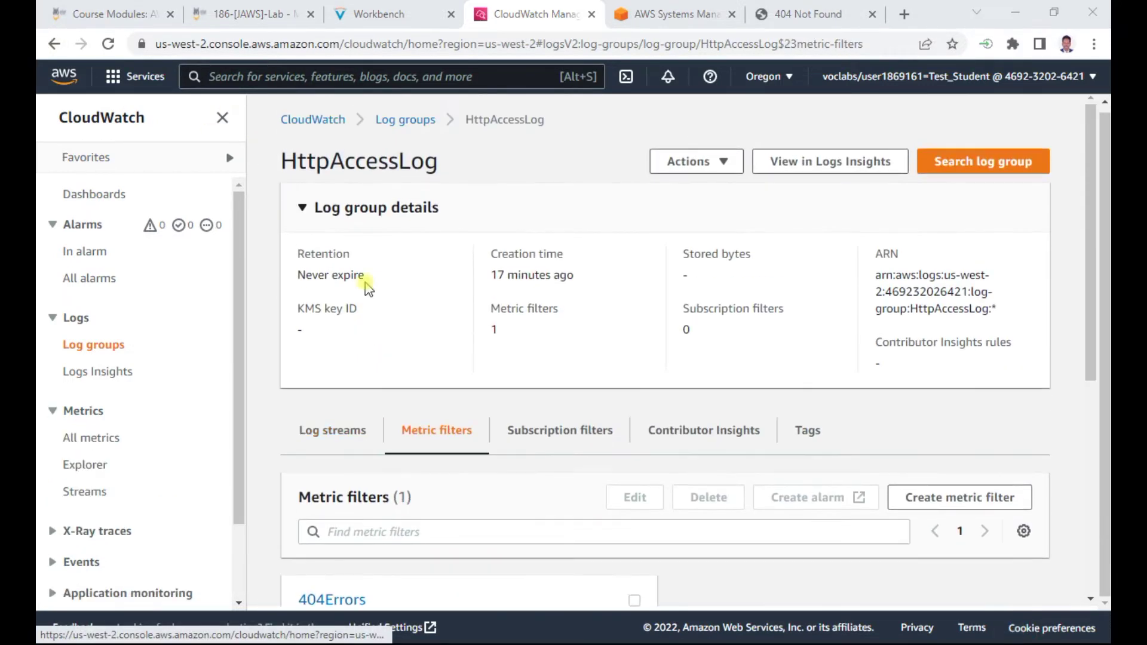
scroll(490, 272, "down", 4)
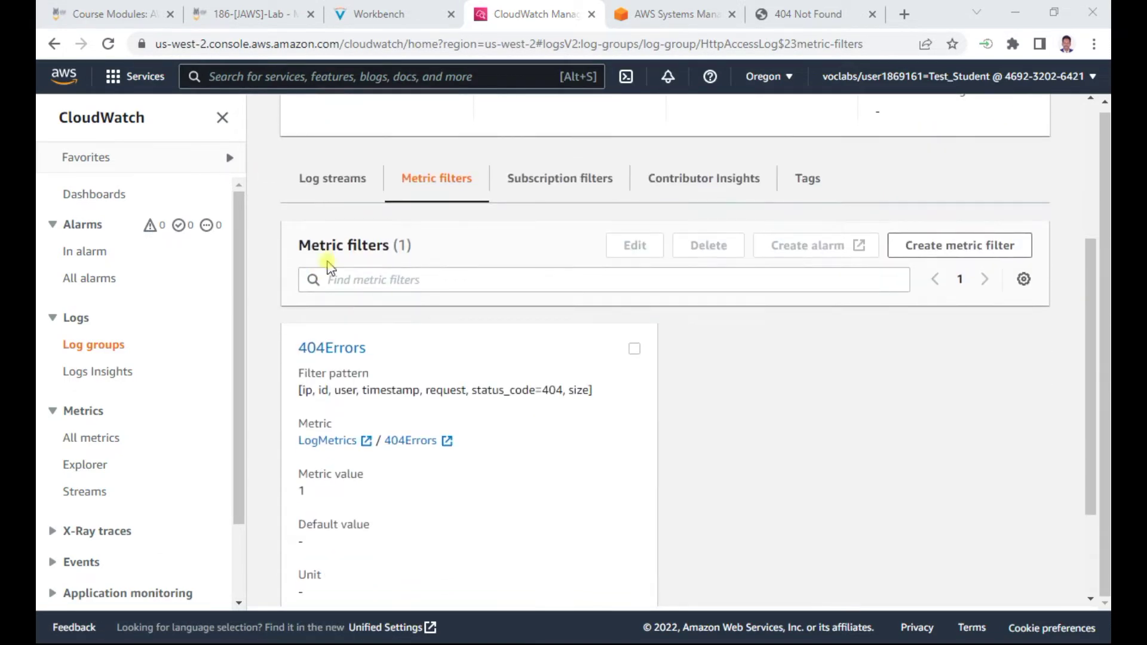
left_click(633, 349)
Start a CloudWatch alarm from the 404Errors metric filter and compare it with the lab steps
left_click(794, 246)
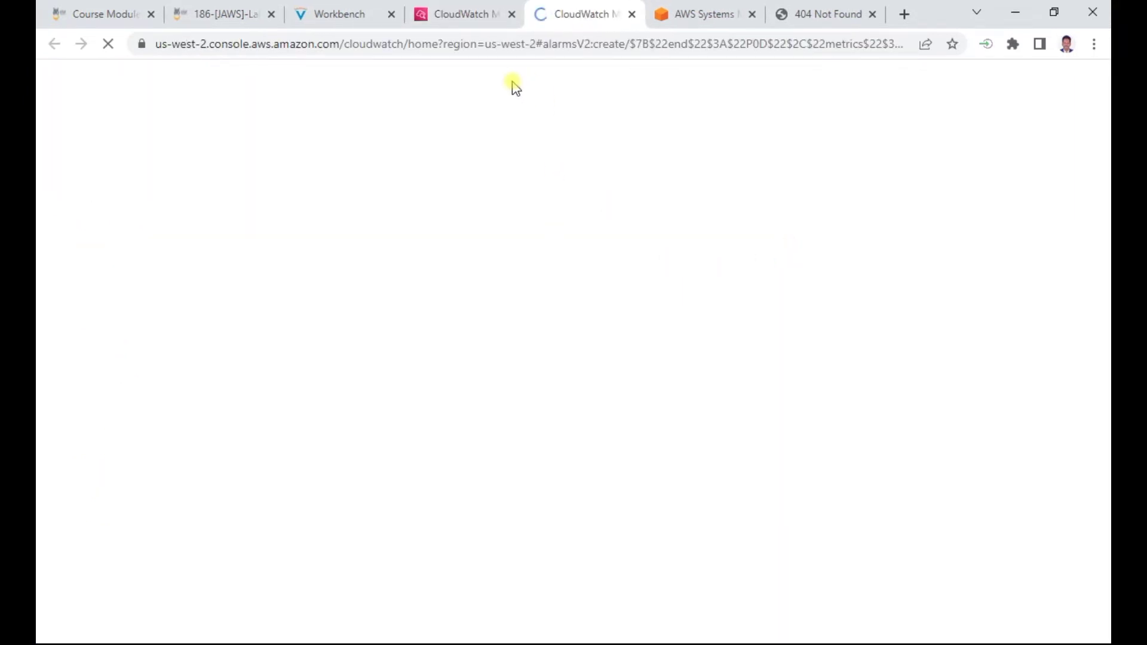
left_click(356, 16)
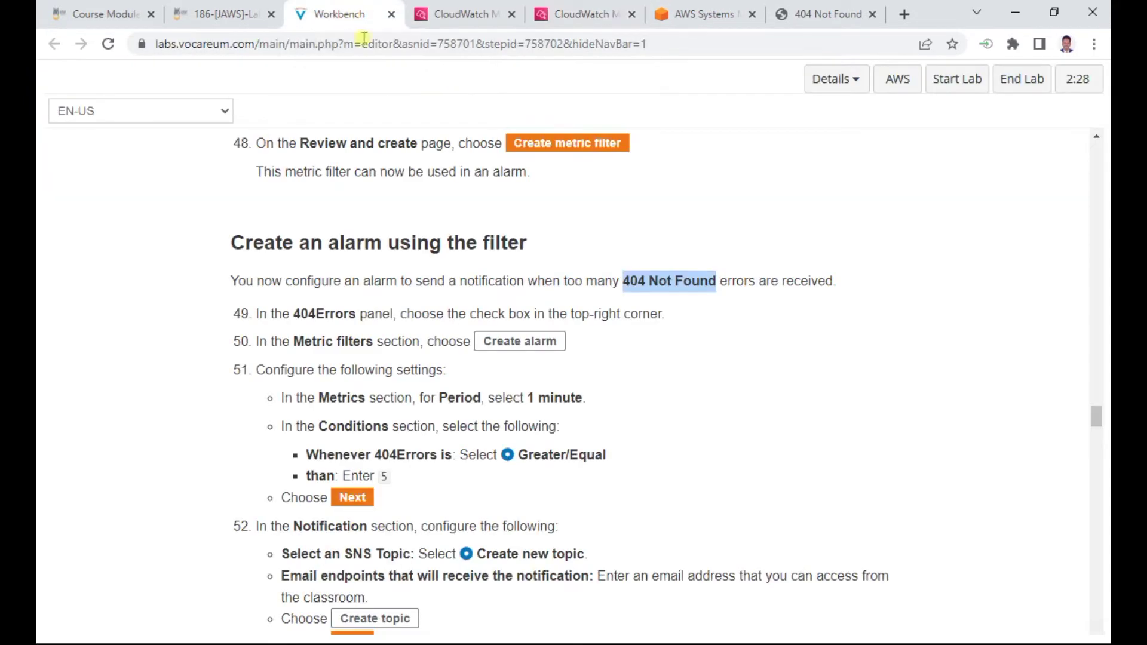
scroll(508, 274, "down", 1)
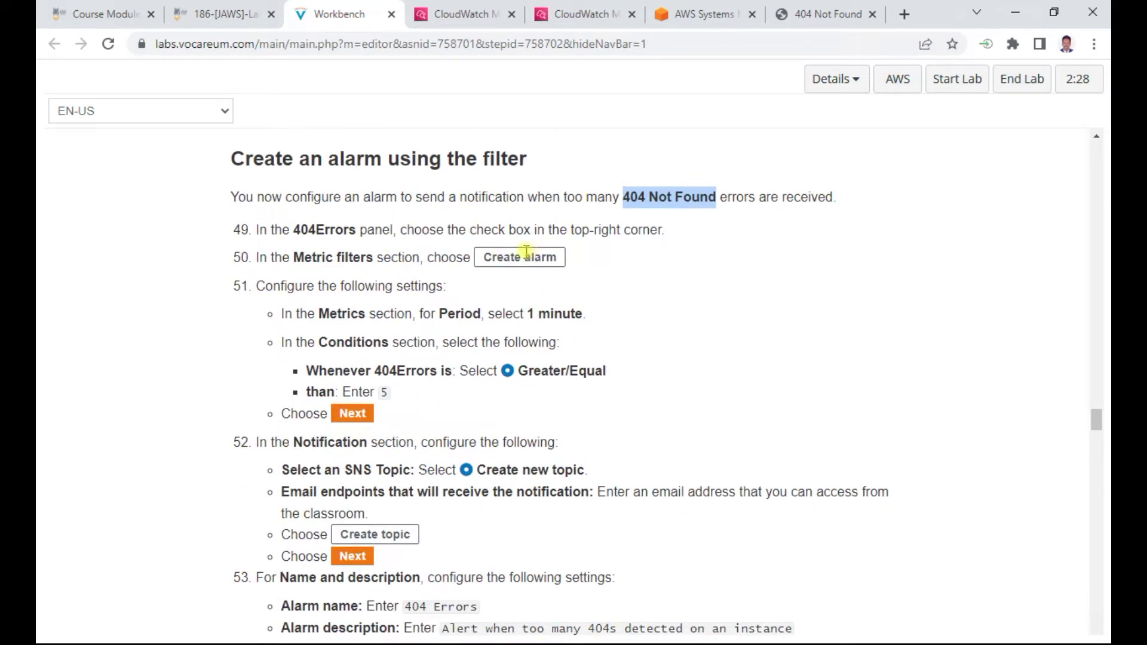
left_click(478, 14)
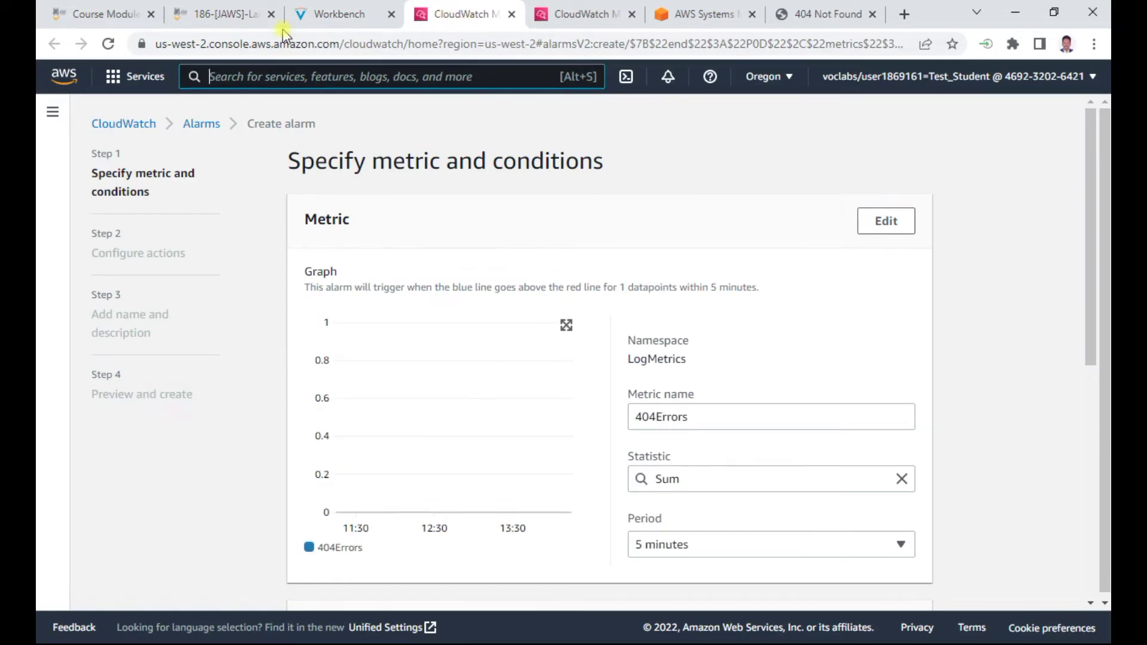
Check that the alarm metric is LogMetrics 404Errors, Sum over 5 minutes, against the instructions
left_click(332, 13)
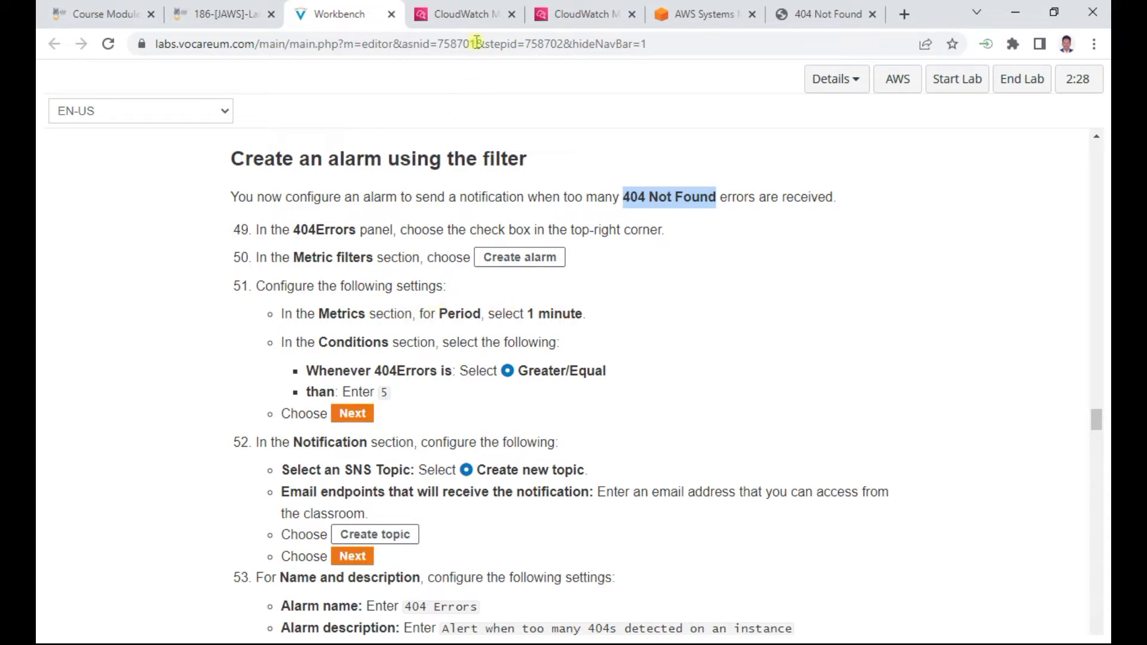
left_click(466, 14)
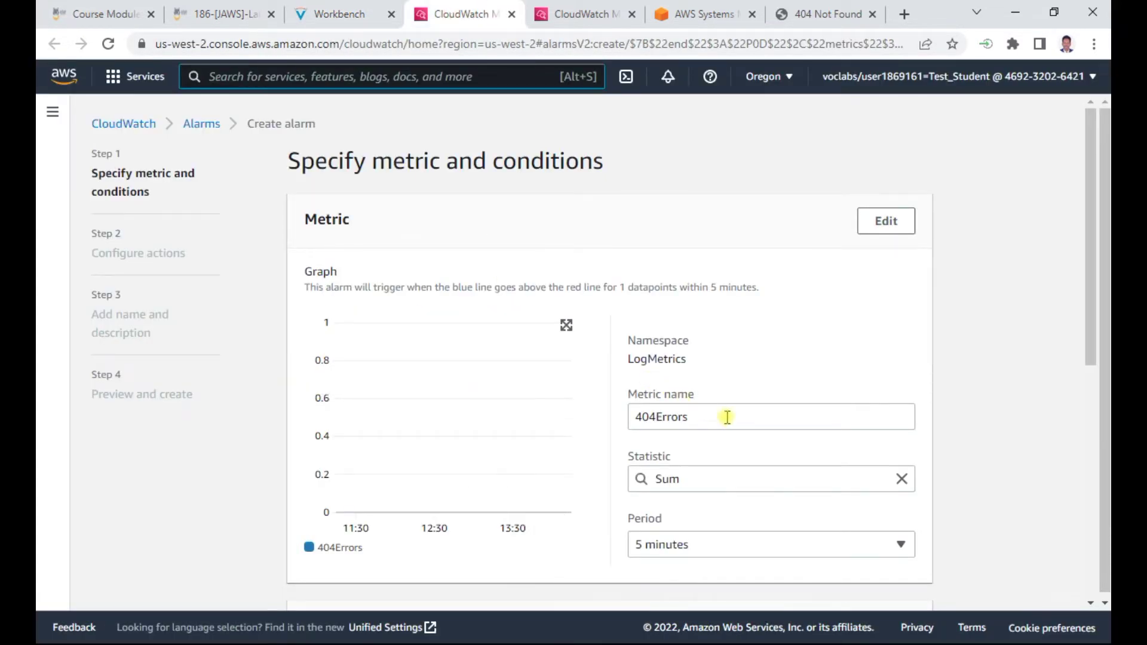
scroll(723, 417, "down", 3)
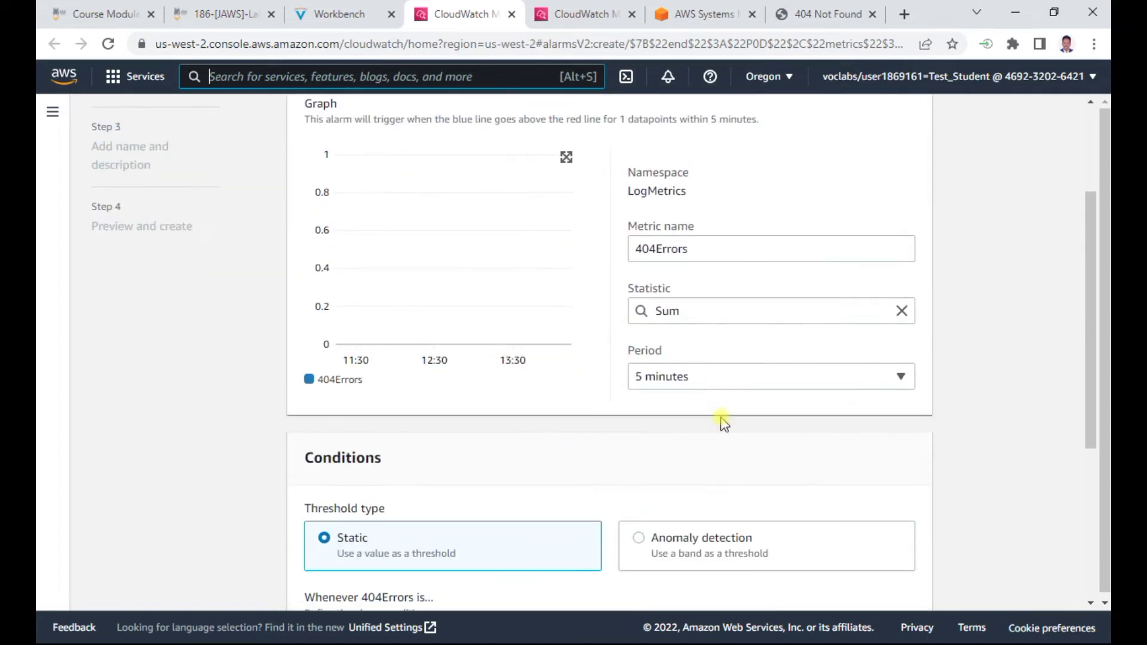
scroll(723, 420, "down", 4)
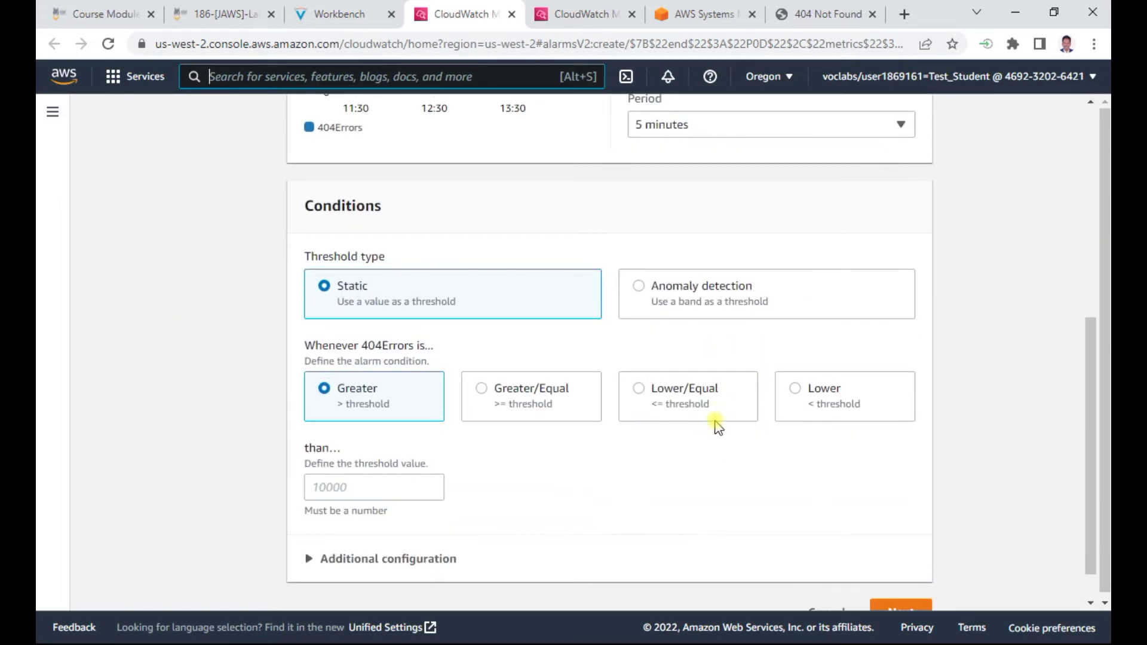
scroll(717, 427, "up", 5)
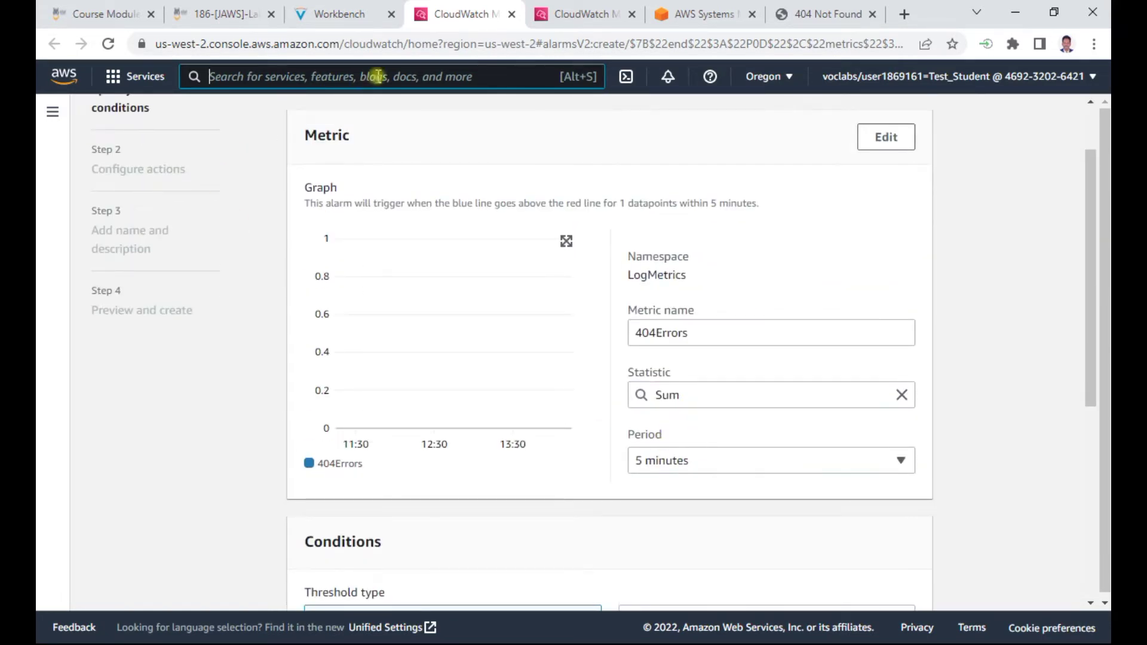
left_click(352, 13)
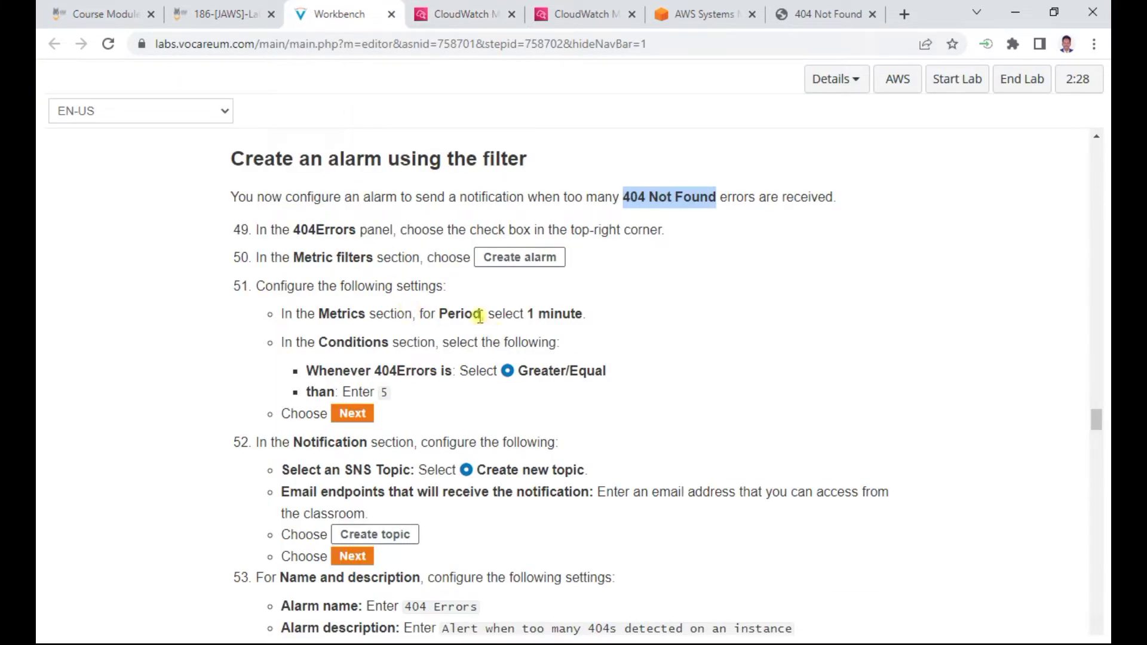
left_click(460, 18)
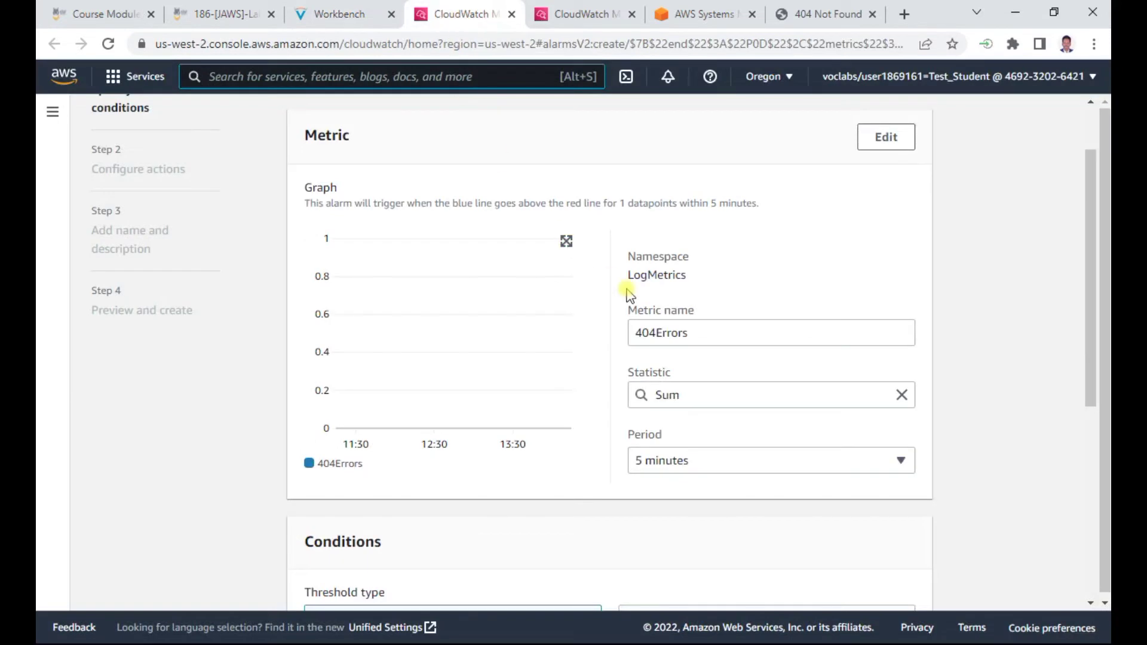
scroll(631, 293, "down", 2)
scroll(631, 293, "up", 2)
left_click(862, 150)
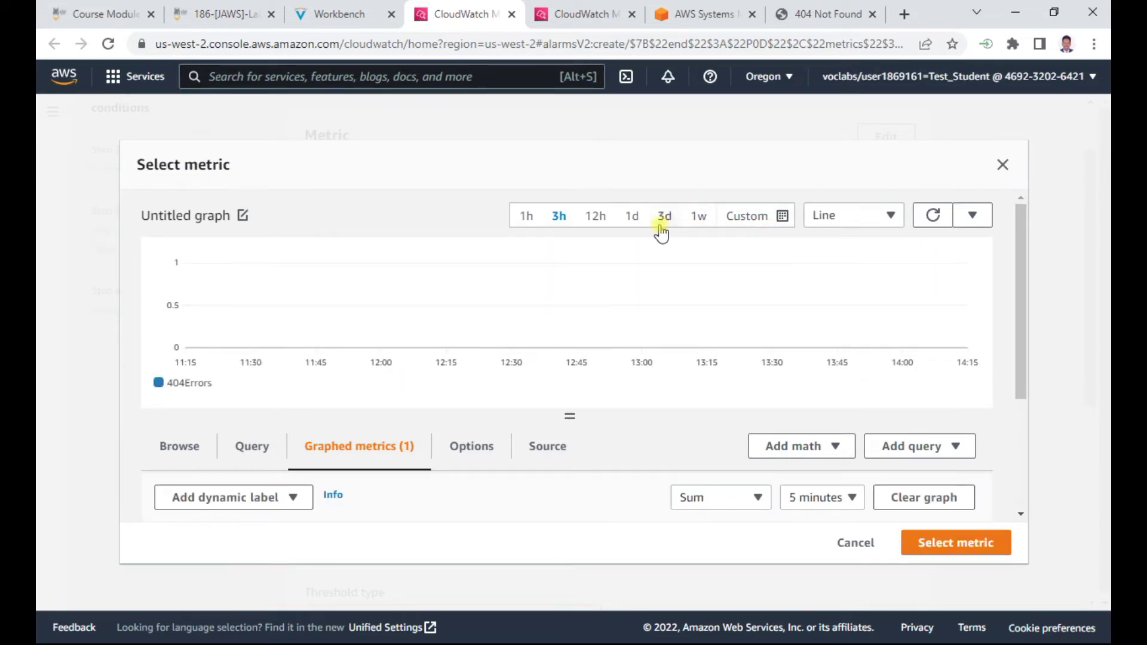
left_click(773, 219)
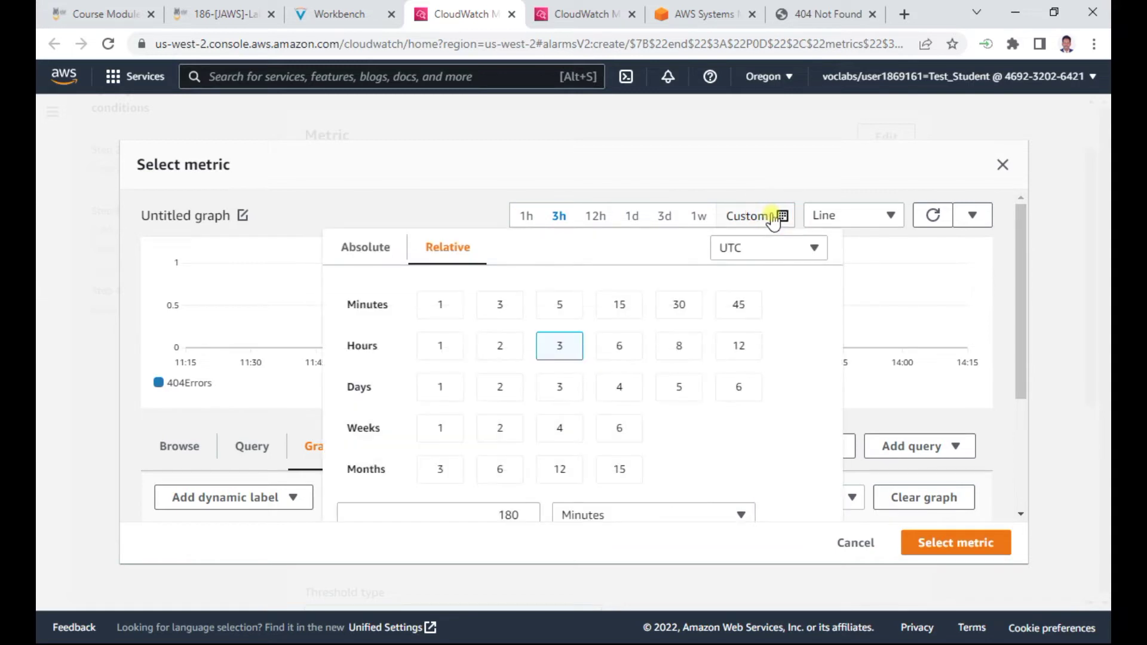
left_click(438, 304)
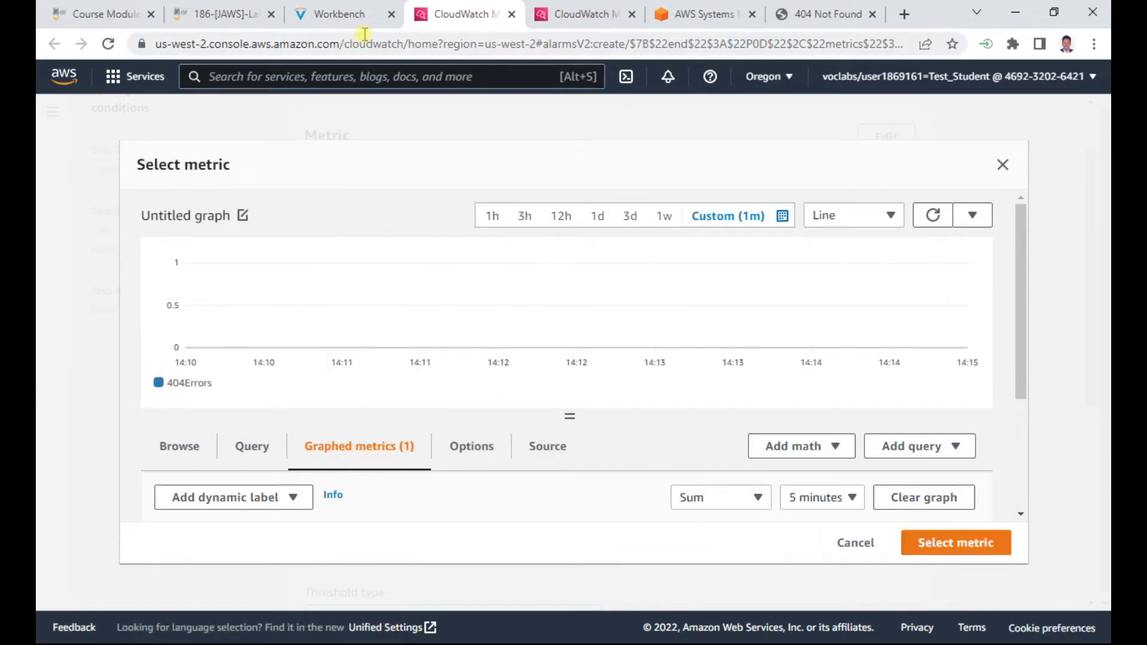
left_click(339, 13)
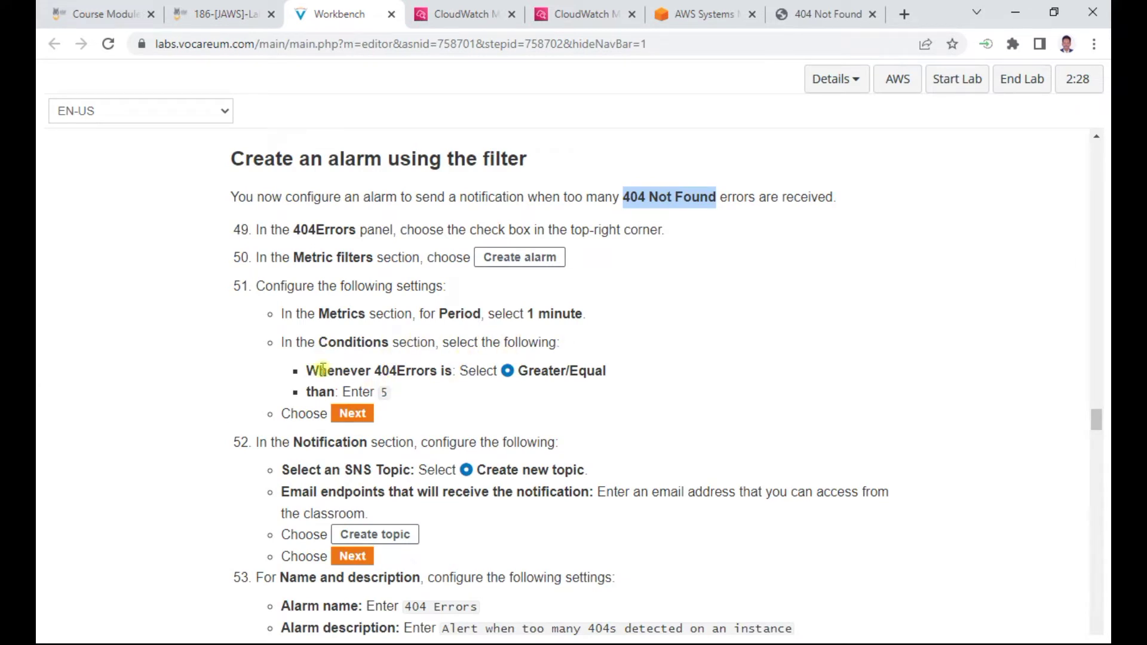
left_click(469, 15)
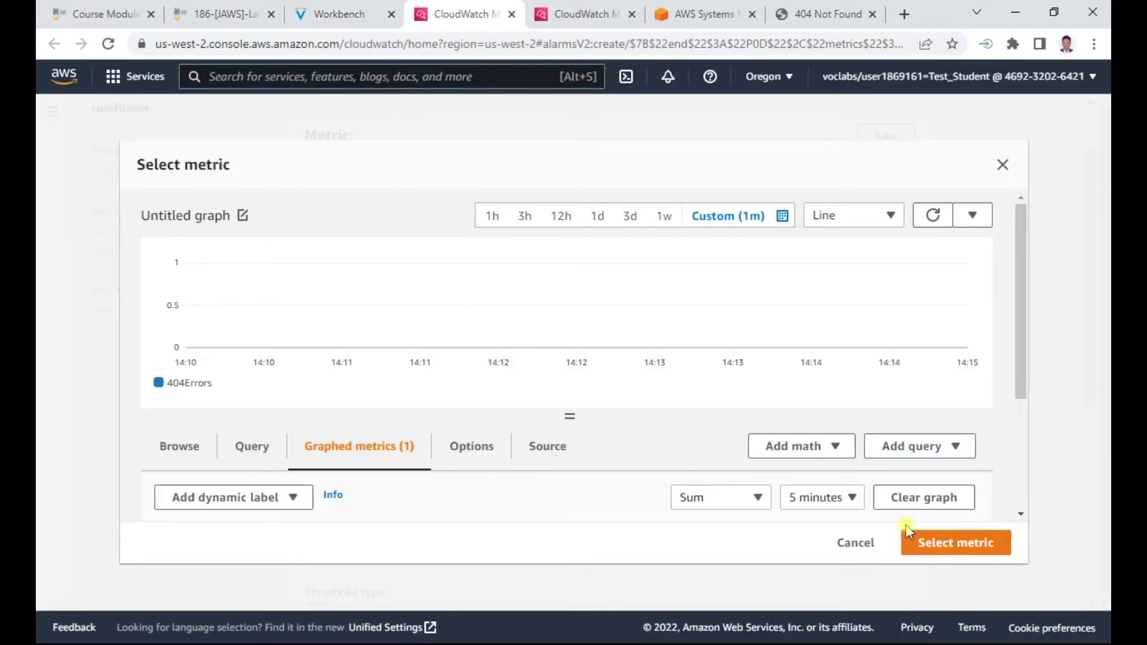
left_click(933, 547)
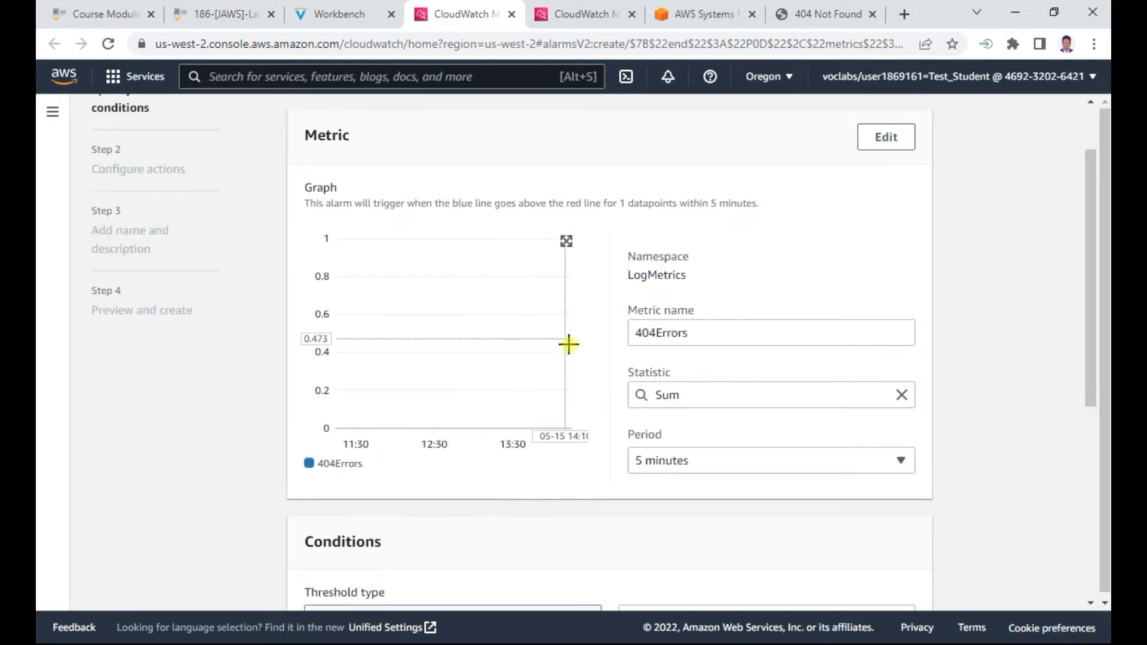
Look up the required 'Whenever 404Errors is' condition in the lab instructions
scroll(584, 366, "down", 3)
scroll(500, 457, "down", 1)
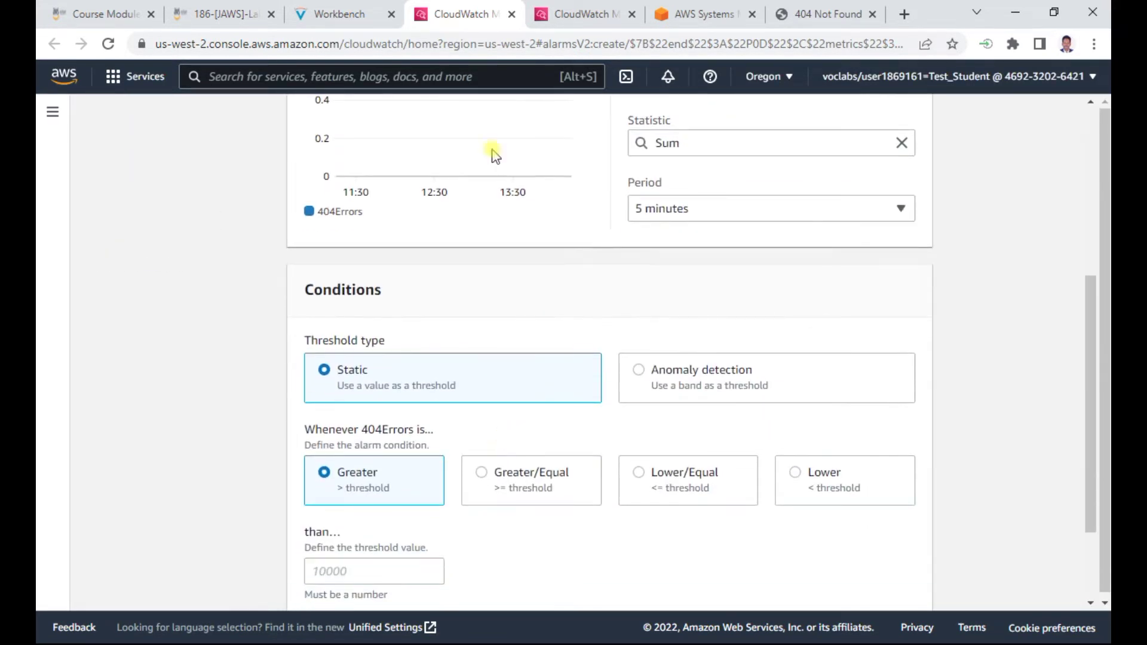
left_click(338, 13)
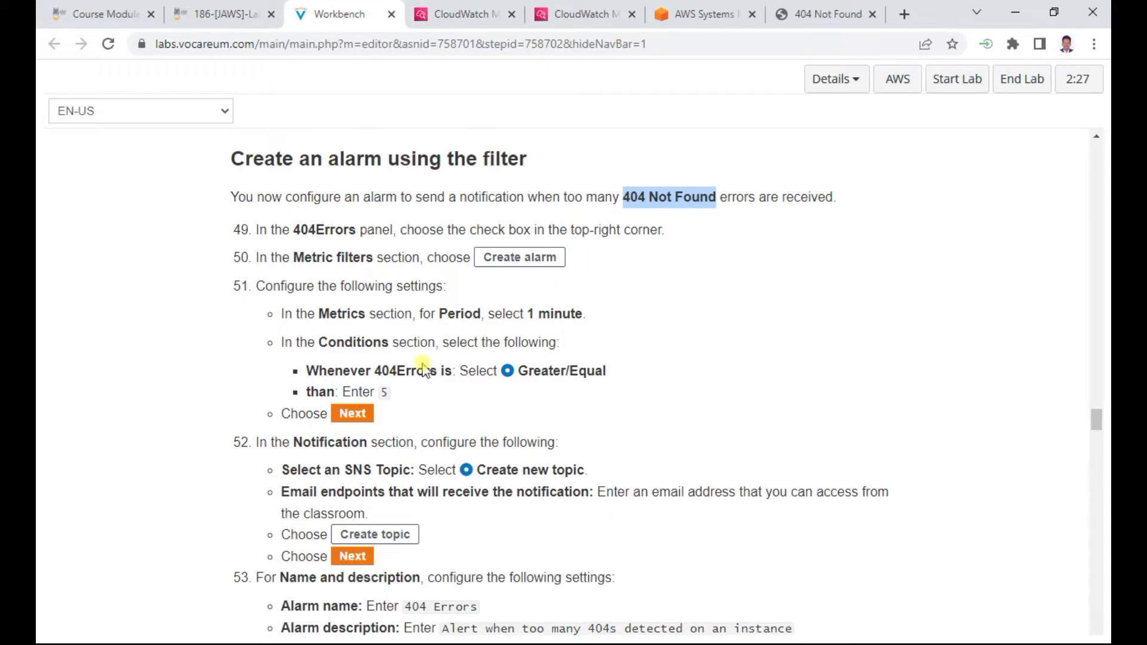
left_click_drag(308, 375, 447, 375)
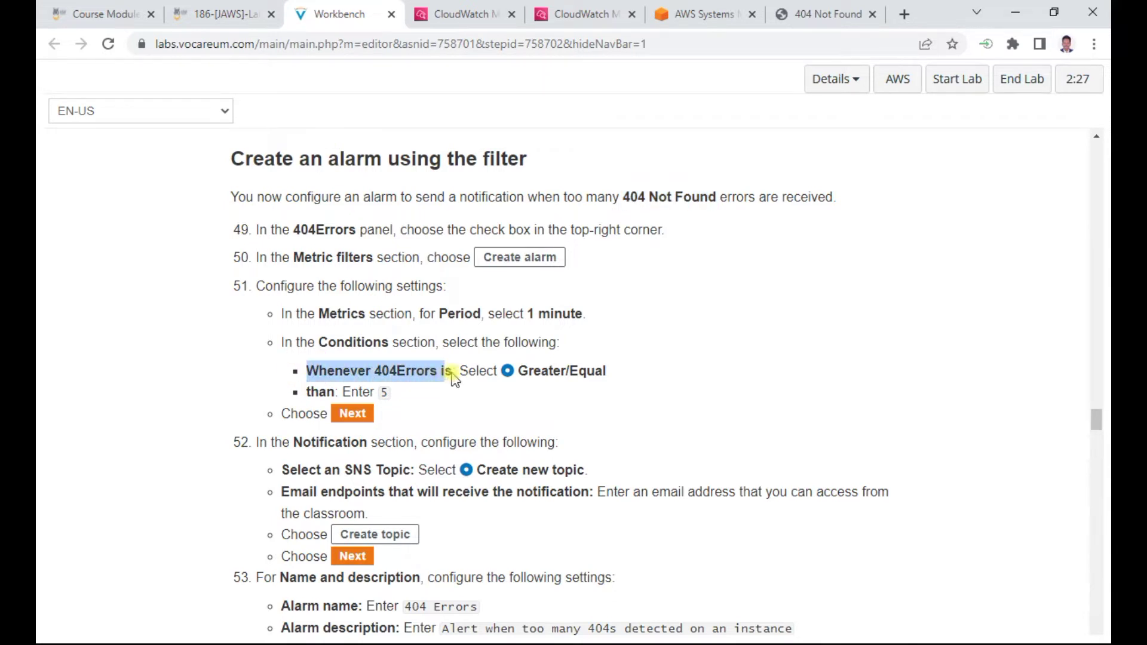
left_click(487, 14)
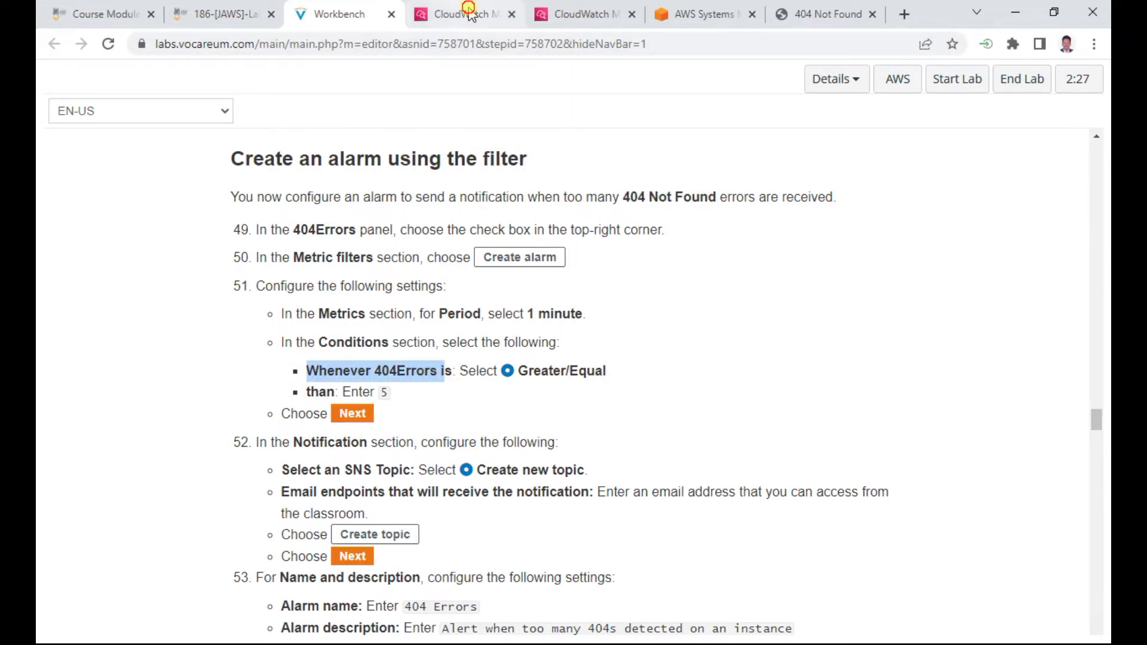
Set the alarm condition to a Static threshold, Greater/Equal, with threshold value 5
scroll(594, 399, "down", 2)
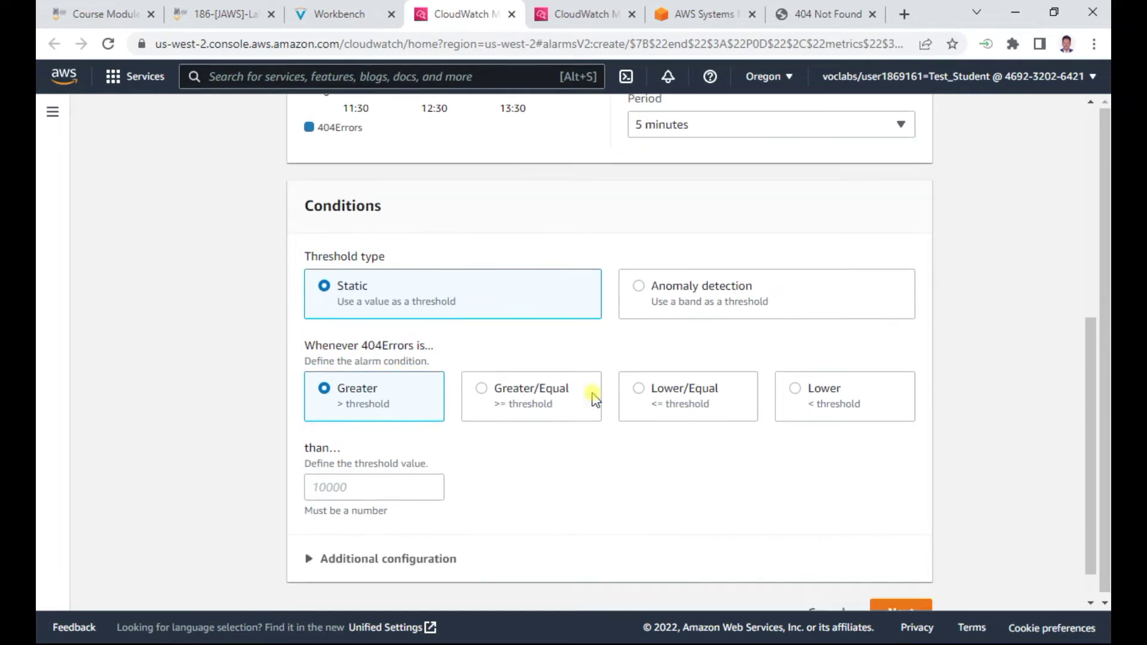
scroll(595, 399, "down", 1)
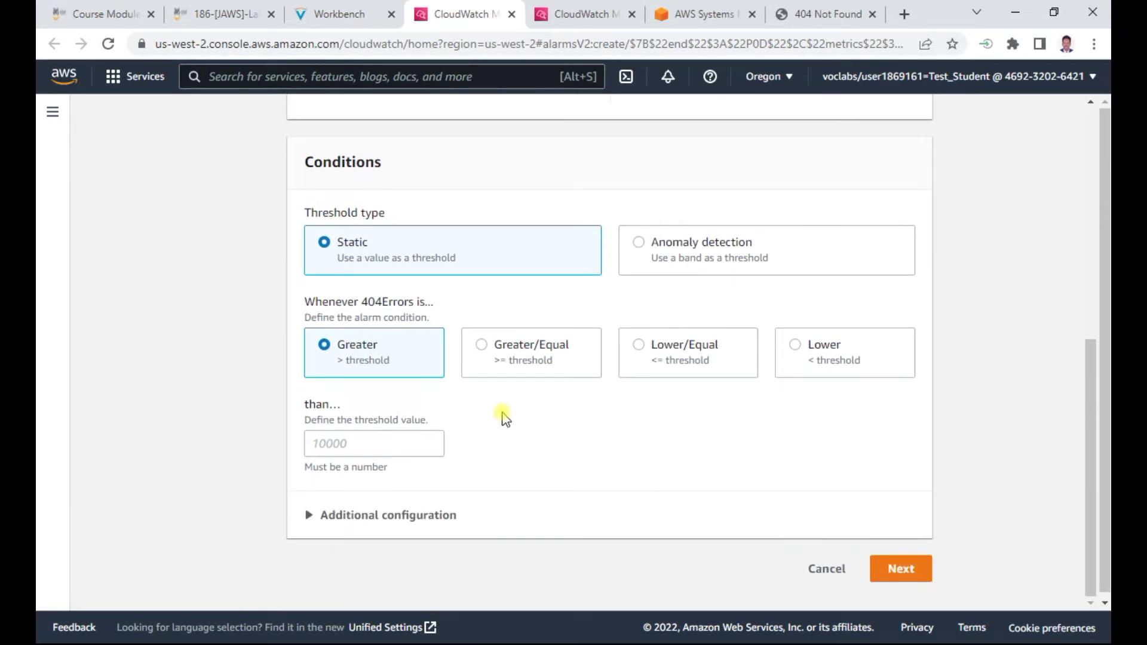
left_click(639, 243)
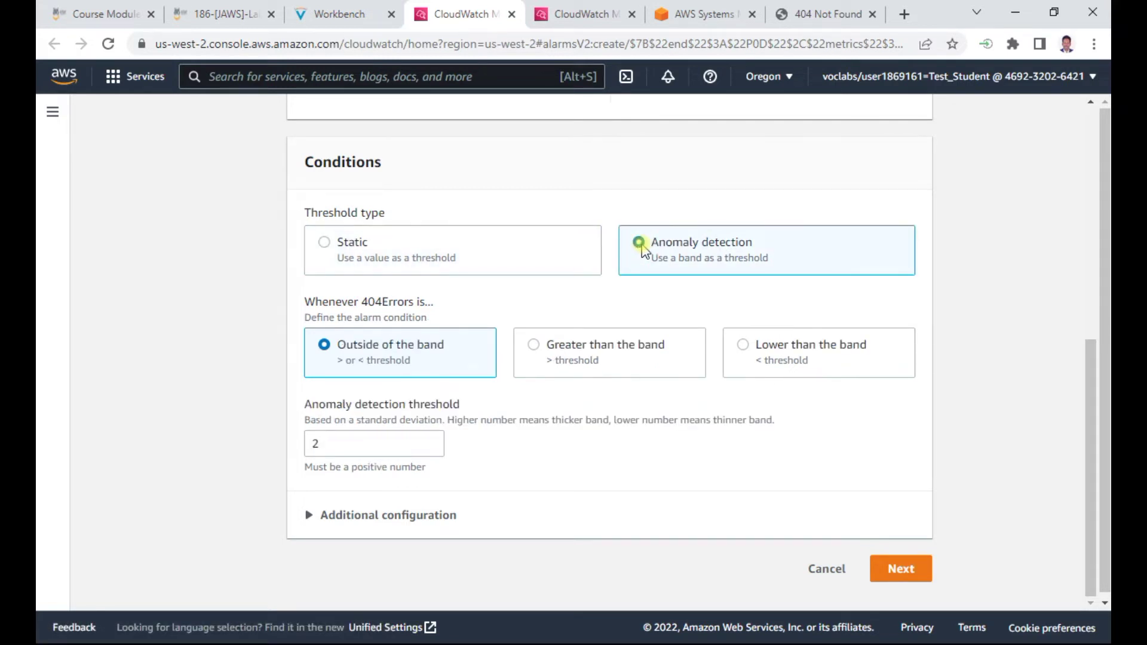
left_click(371, 244)
scroll(648, 289, "up", 3)
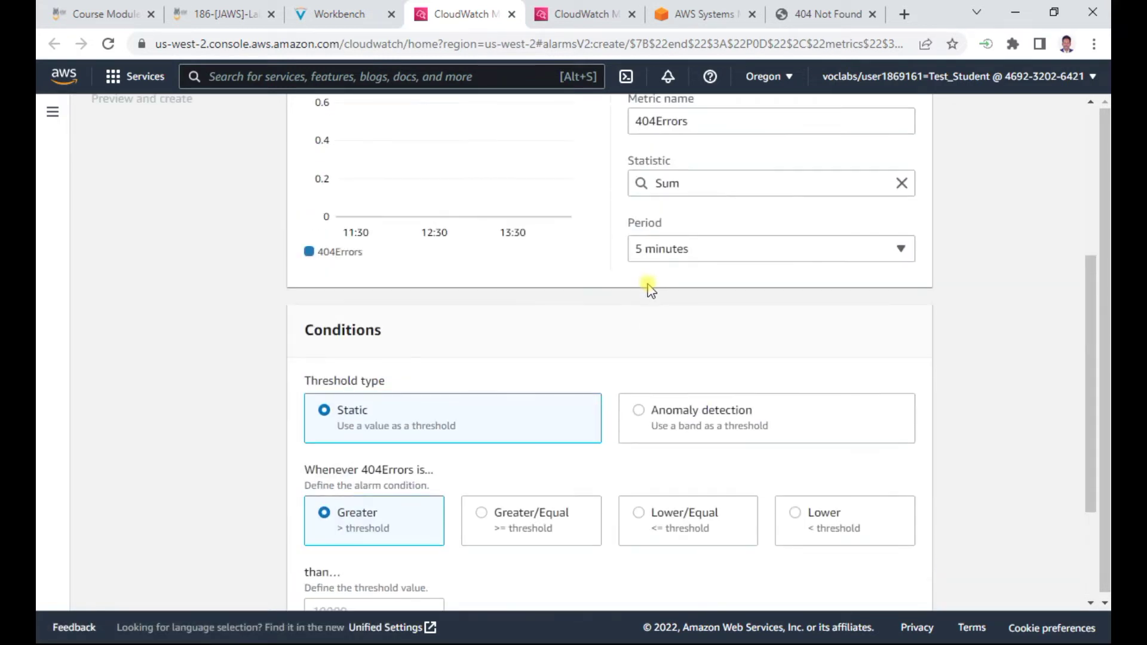
scroll(651, 291, "up", 3)
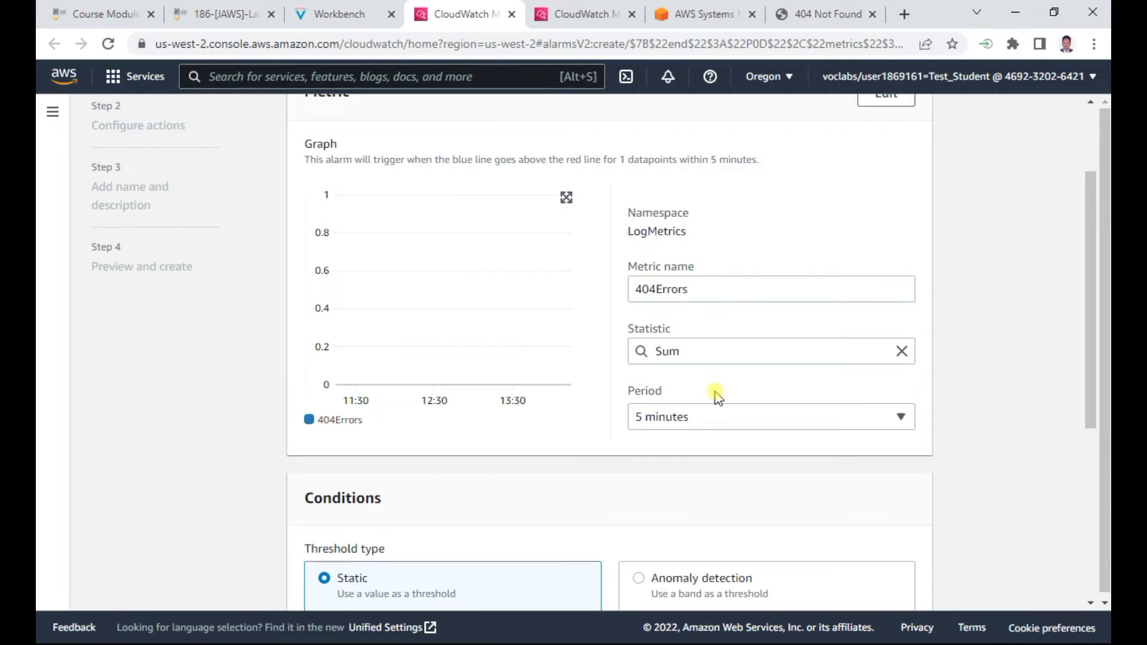
scroll(714, 401, "up", 1)
scroll(711, 406, "down", 3)
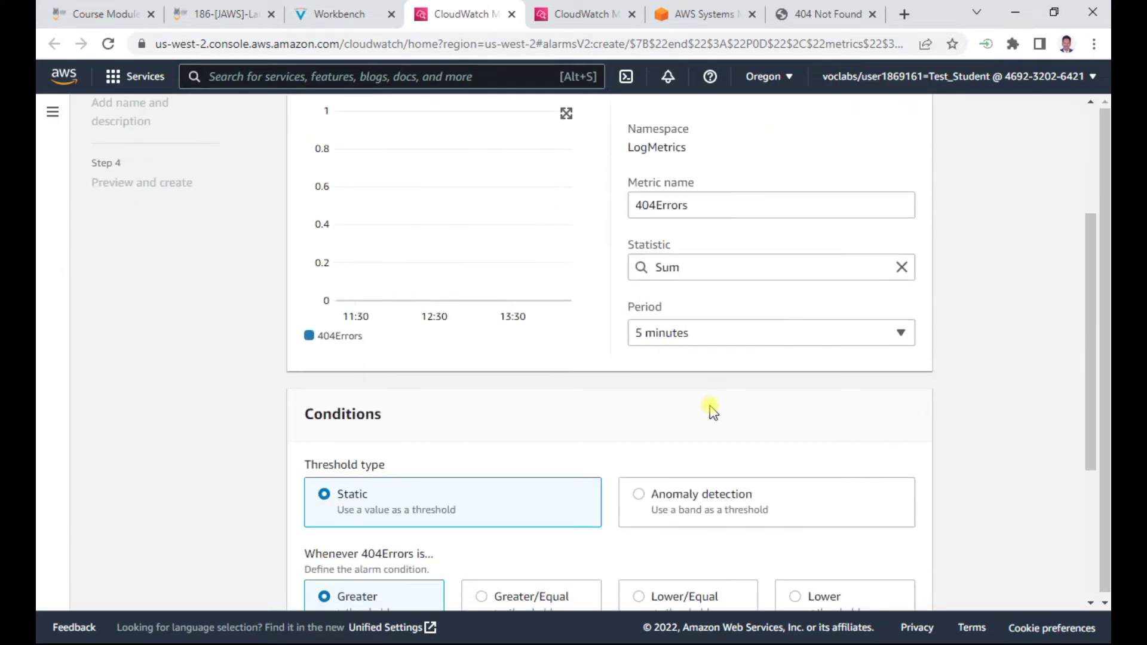
scroll(711, 409, "down", 2)
scroll(411, 394, "down", 2)
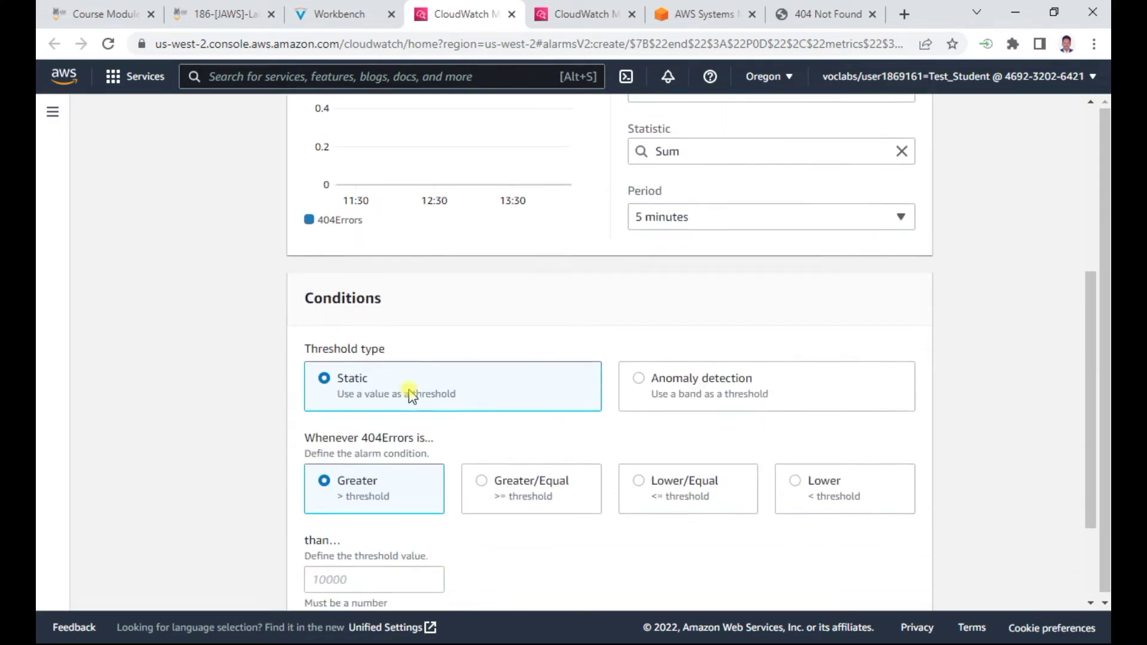
left_click(487, 435)
left_click(358, 528)
type("5")
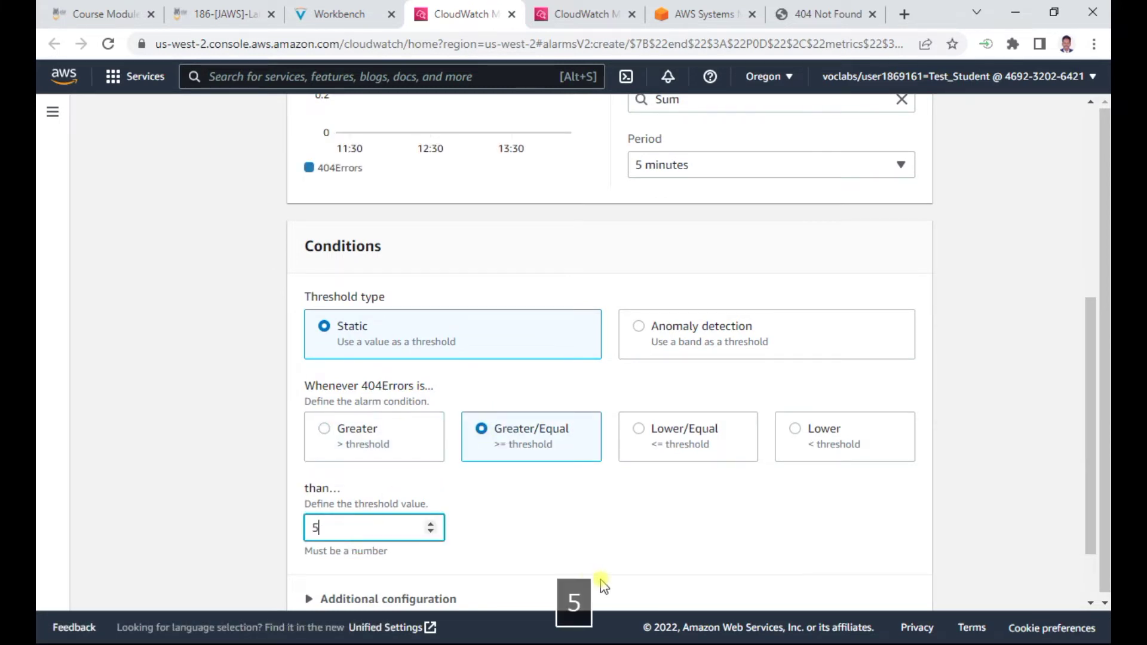
Double-check the Static, Greater/Equal 5 condition against the lab instructions
scroll(600, 583, "up", 8)
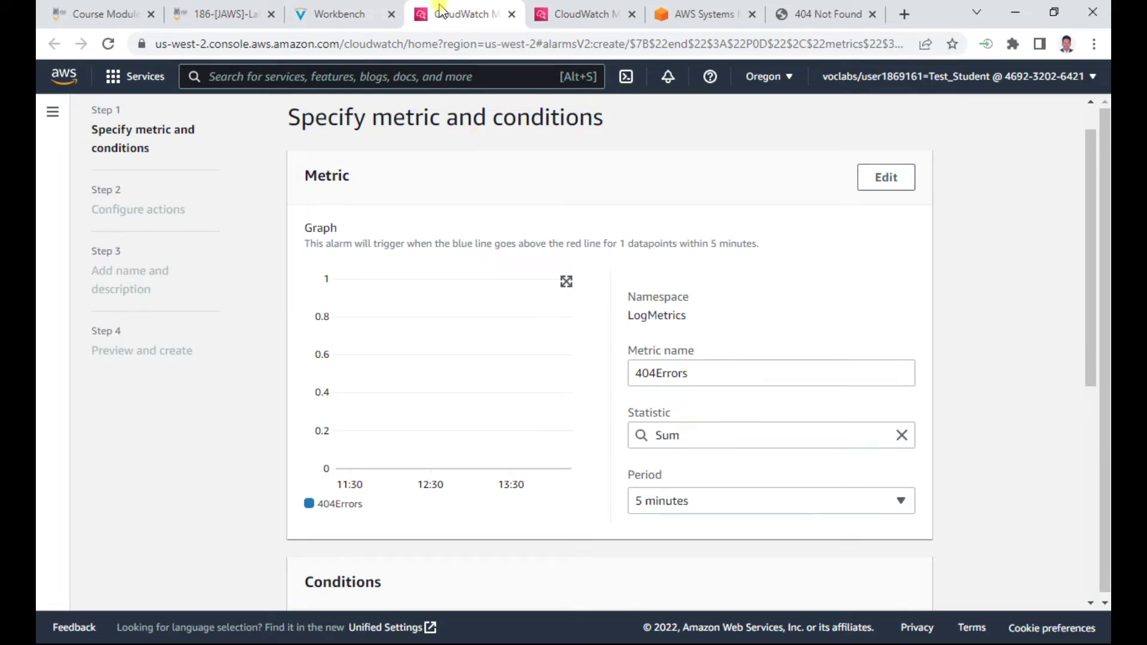
left_click(341, 16)
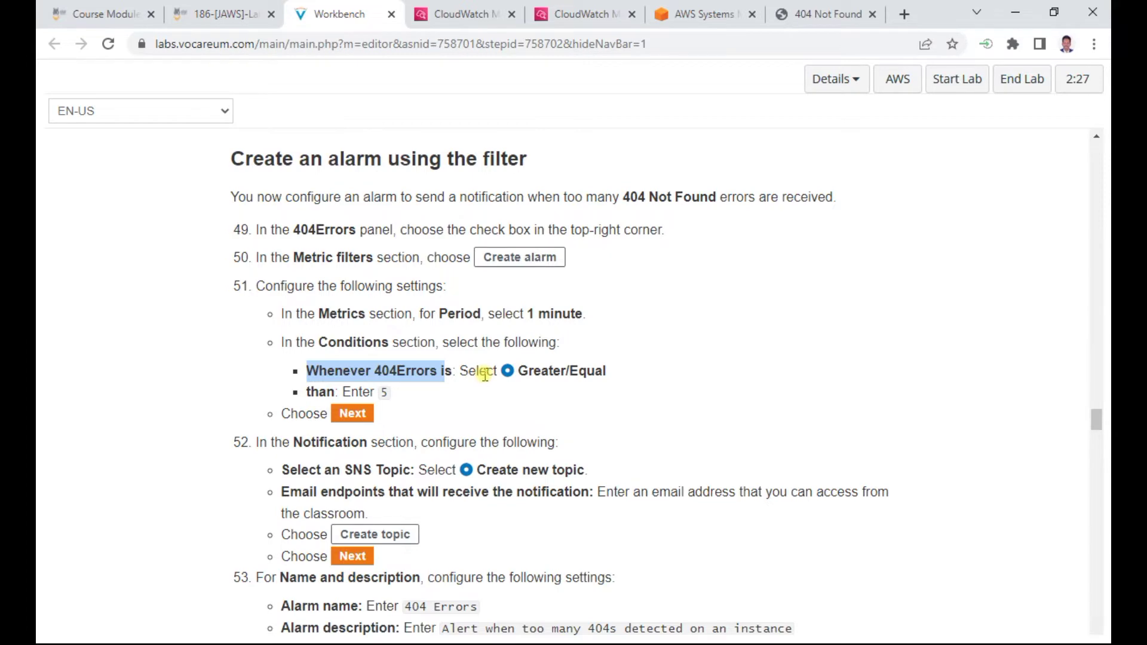
scroll(484, 374, "down", 1)
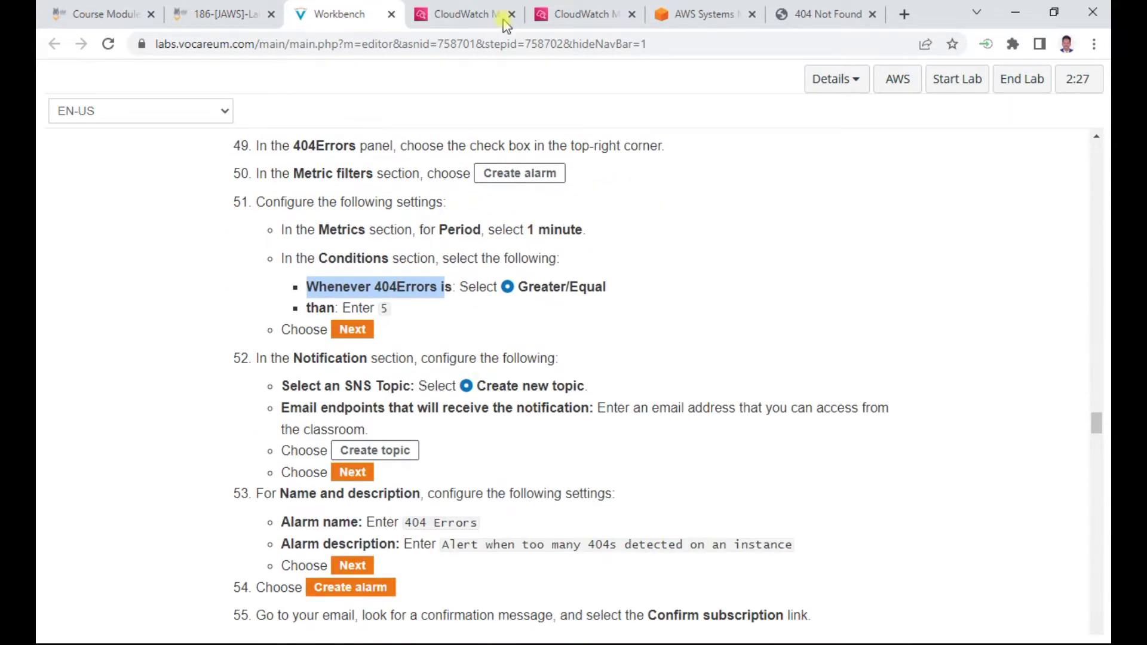
left_click(475, 15)
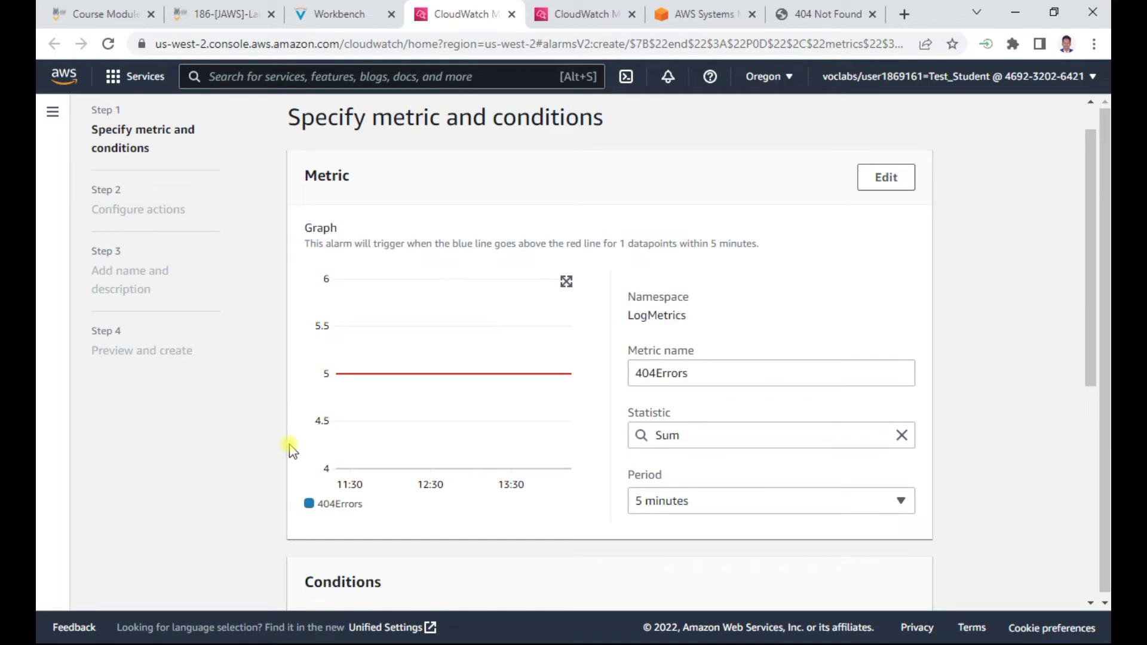
scroll(410, 453, "down", 2)
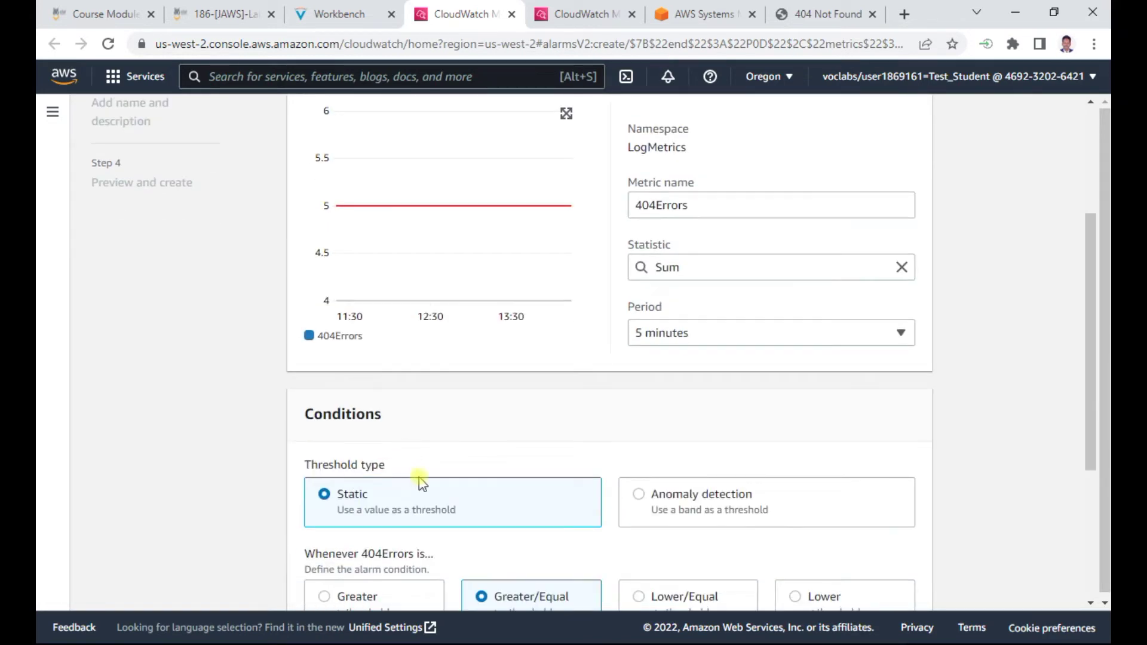
scroll(421, 484, "up", 2)
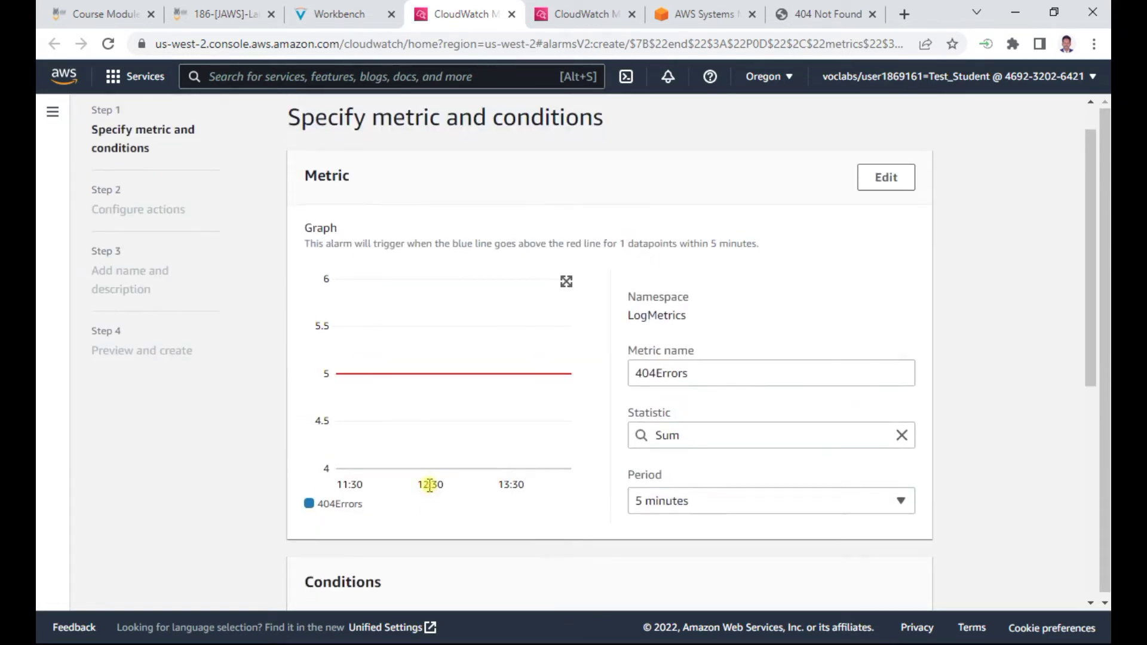
scroll(429, 485, "down", 5)
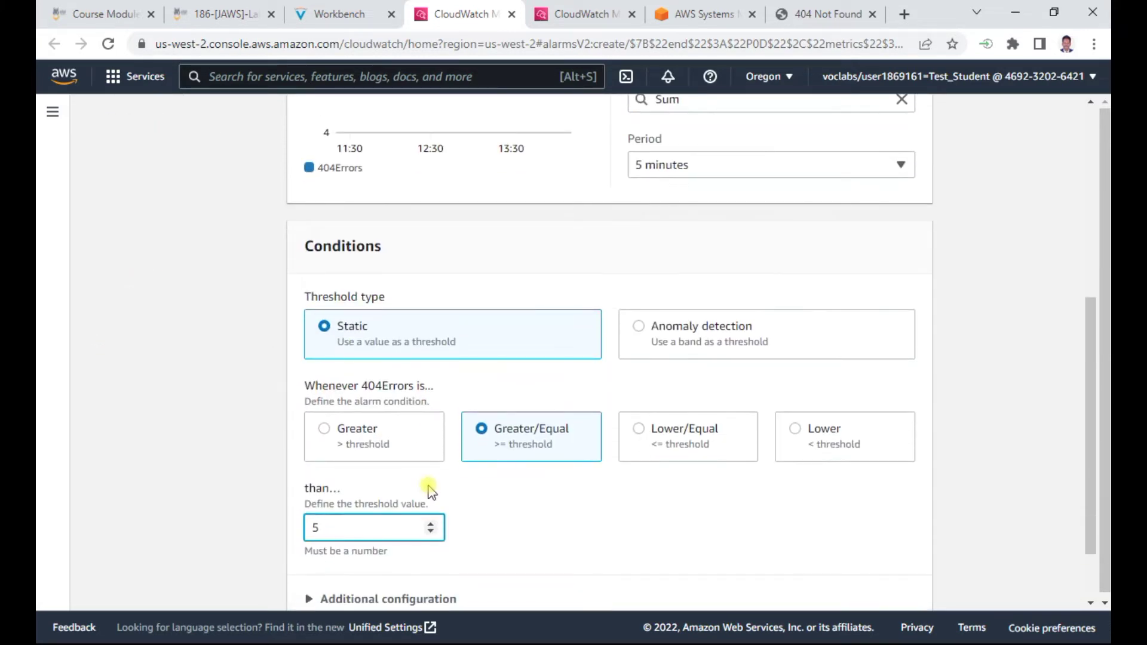
left_click(333, 14)
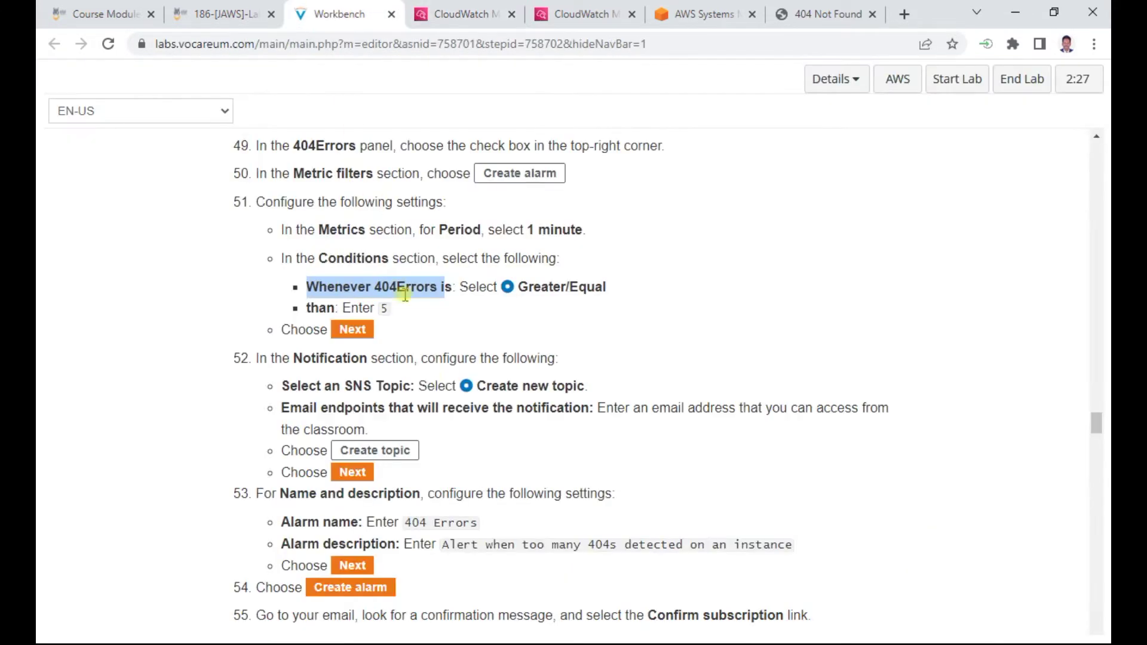
left_click(460, 14)
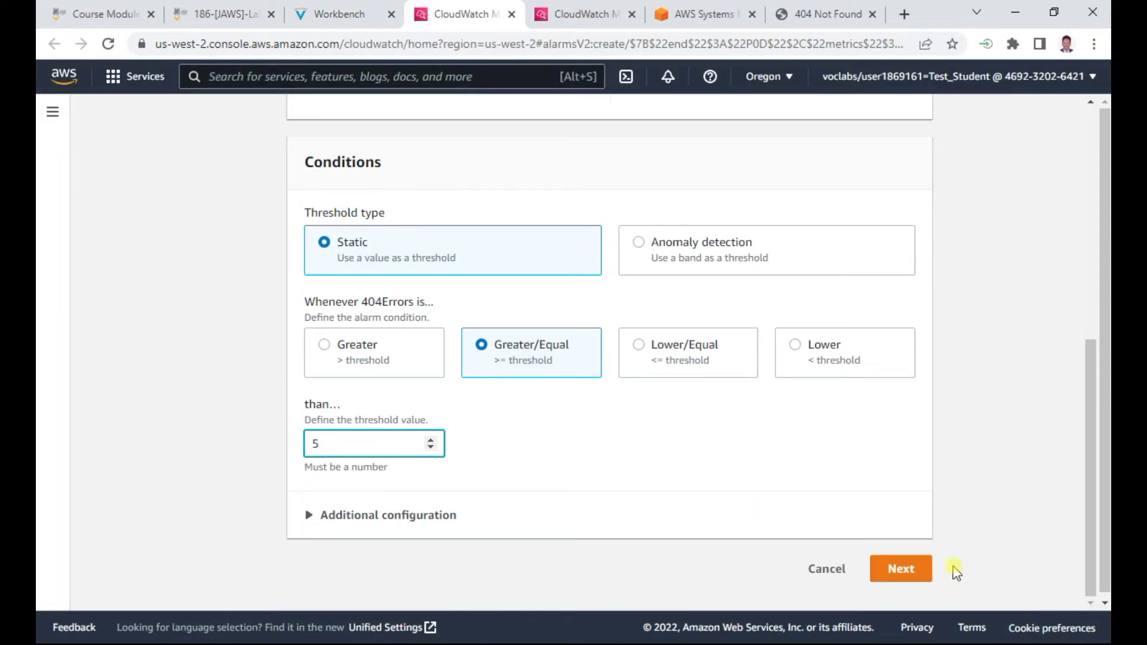
Advance to the alarm's actions and choose to create a new SNS topic
left_click(904, 569)
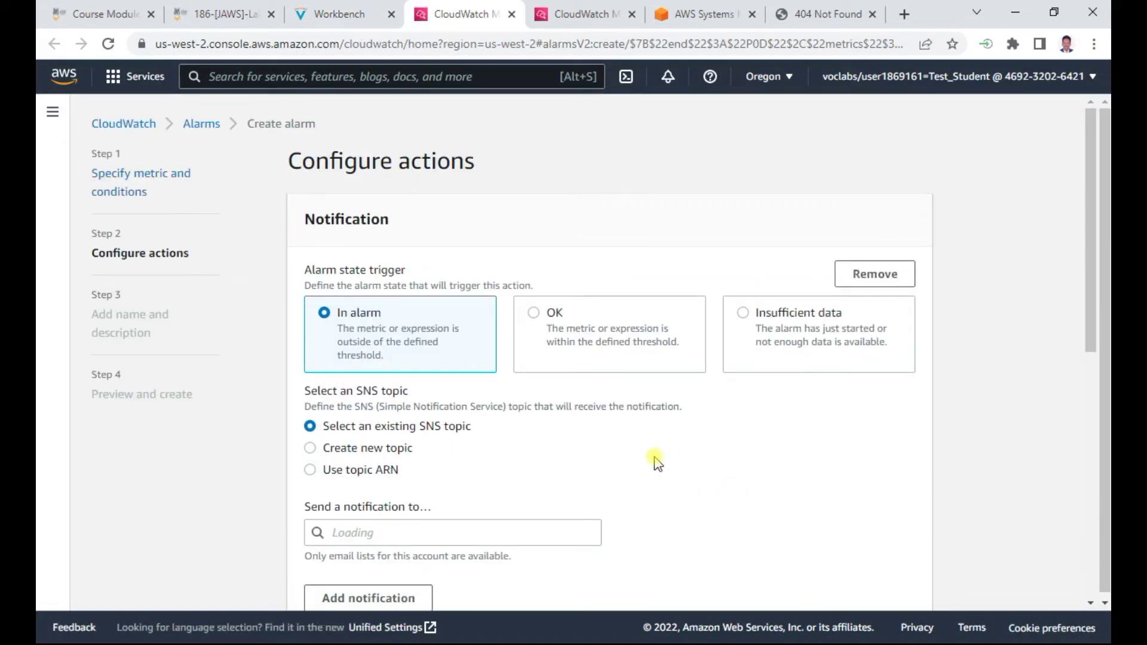
left_click(327, 13)
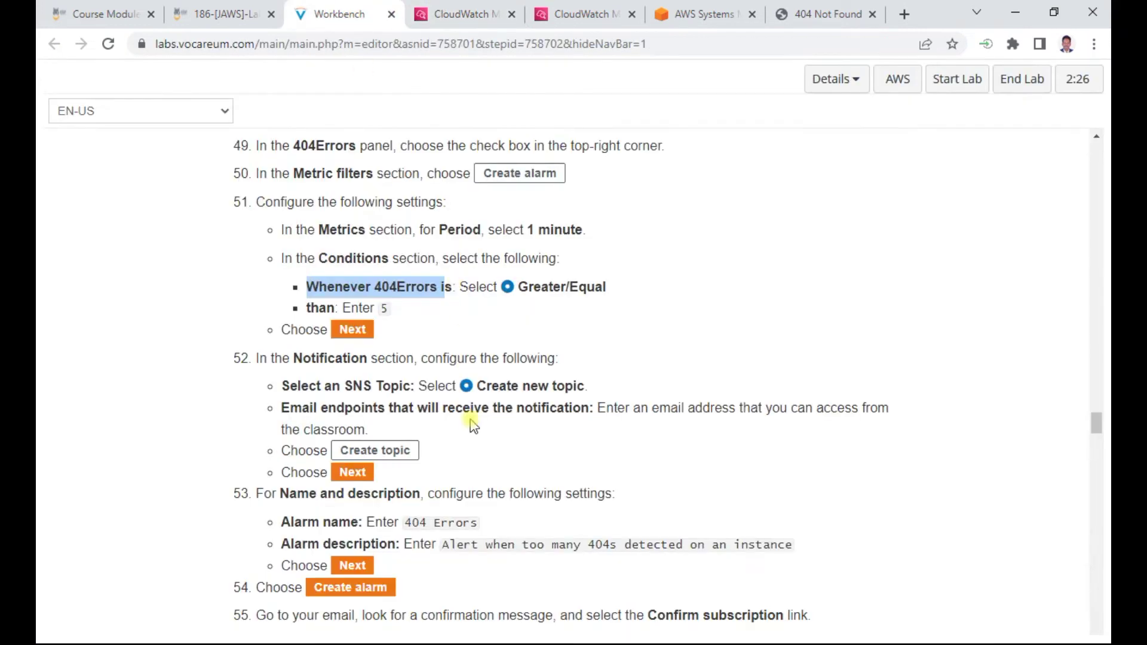
left_click(457, 15)
scroll(334, 359, "down", 1)
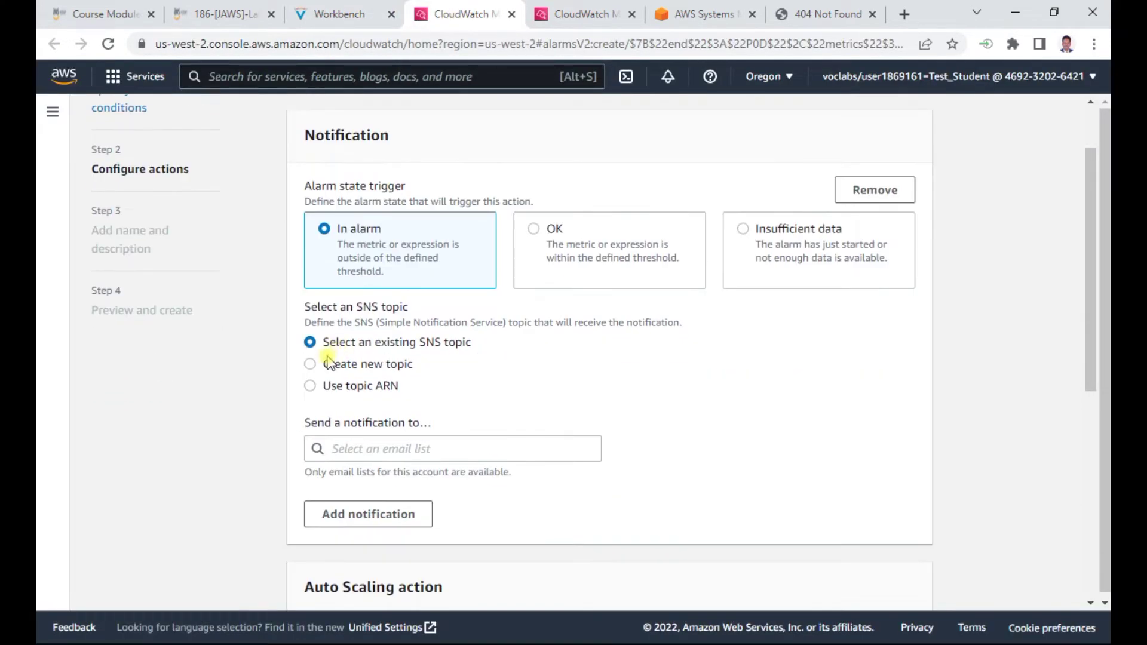
left_click(323, 364)
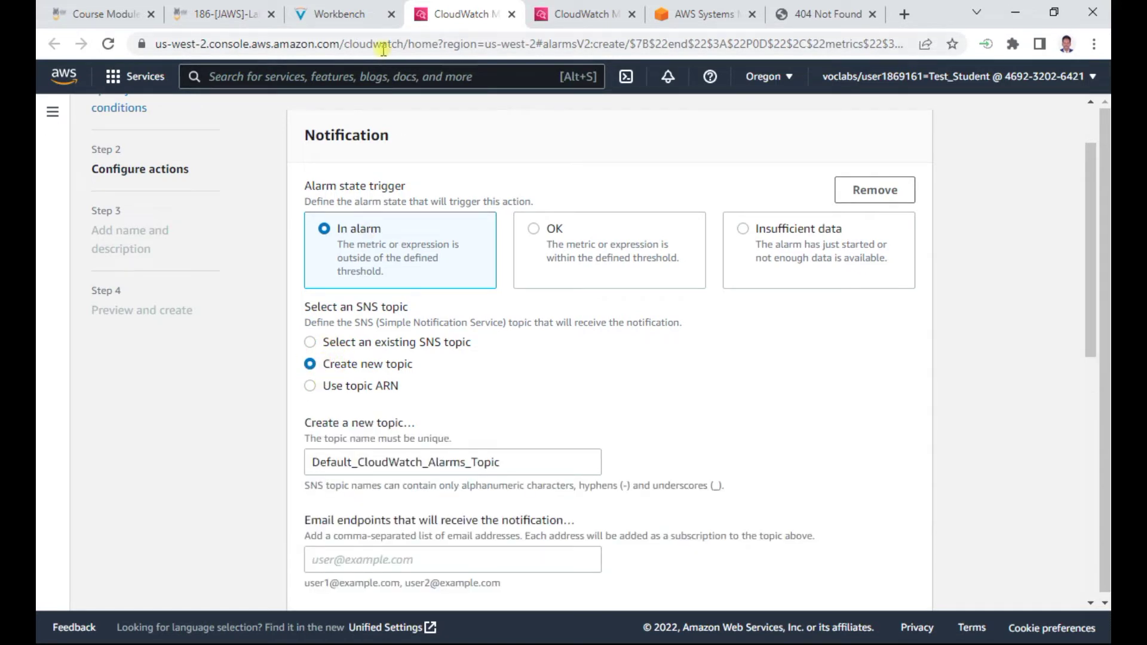
Enter the notification e-mail address as the topic's email endpoint
left_click(344, 14)
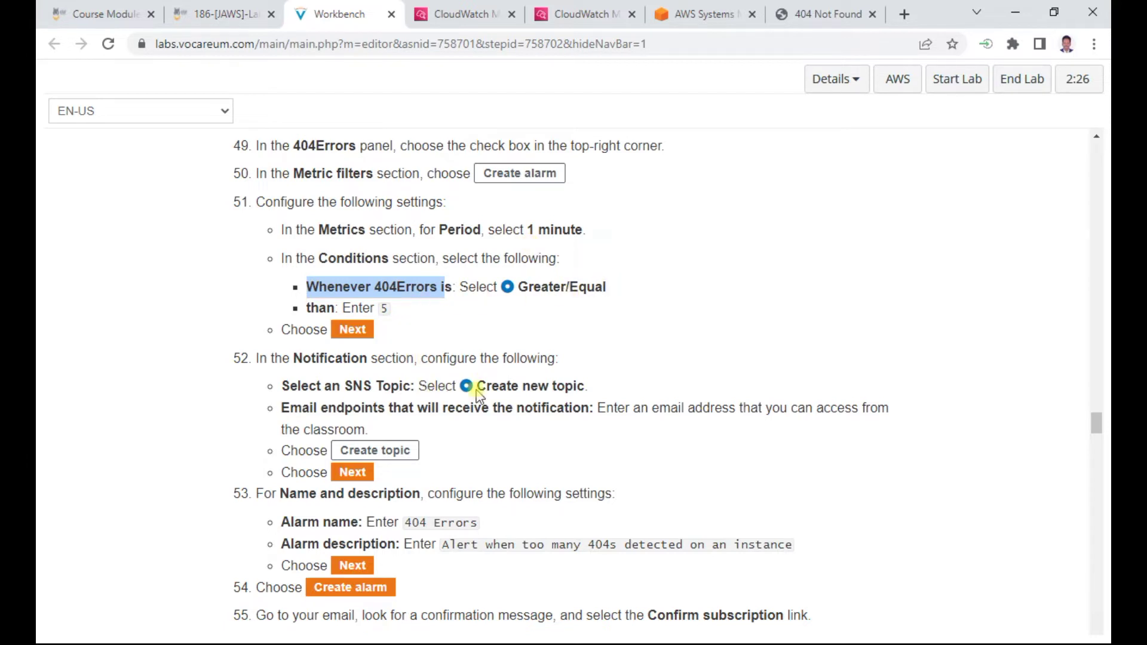
left_click_drag(281, 411, 583, 414)
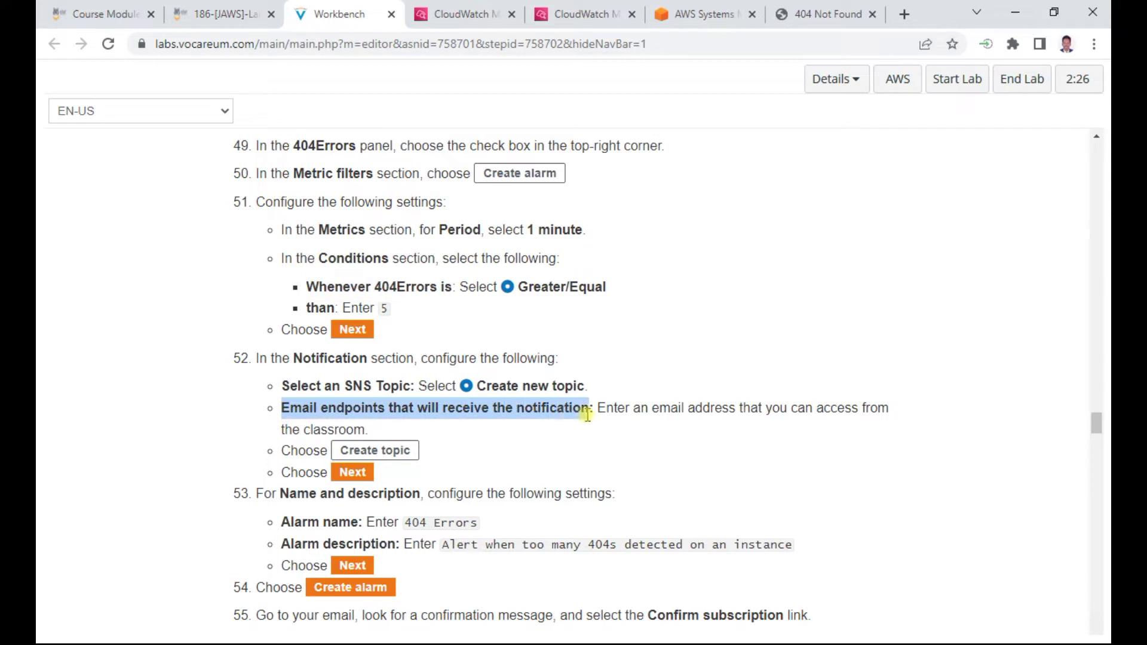
right_click(552, 410)
left_click(589, 423)
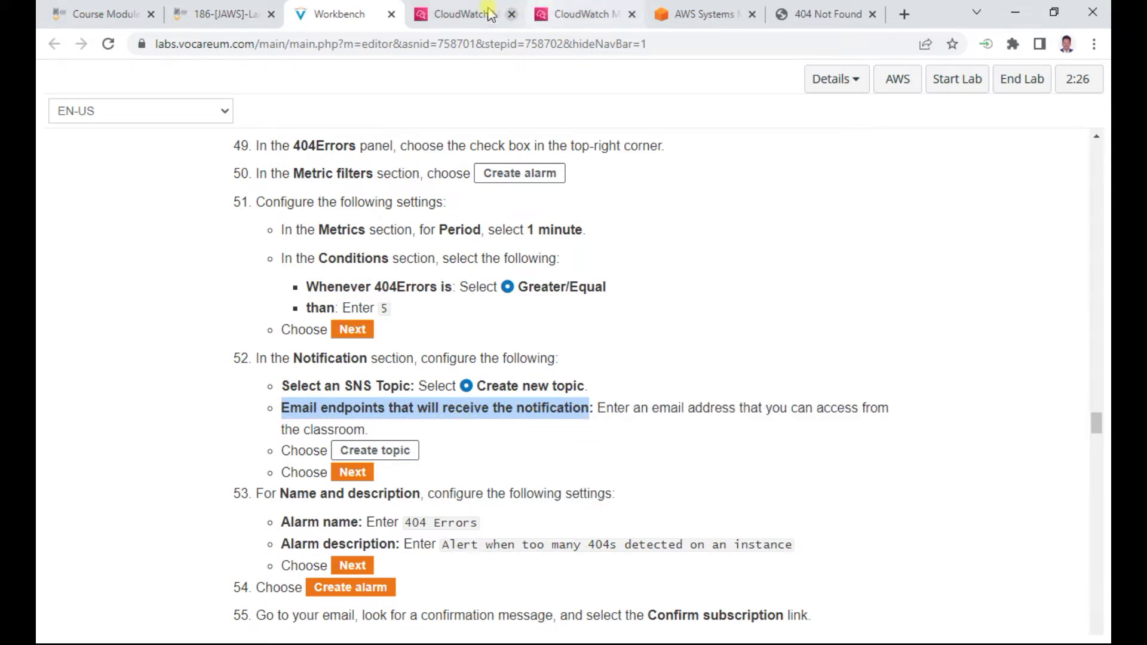
left_click(460, 14)
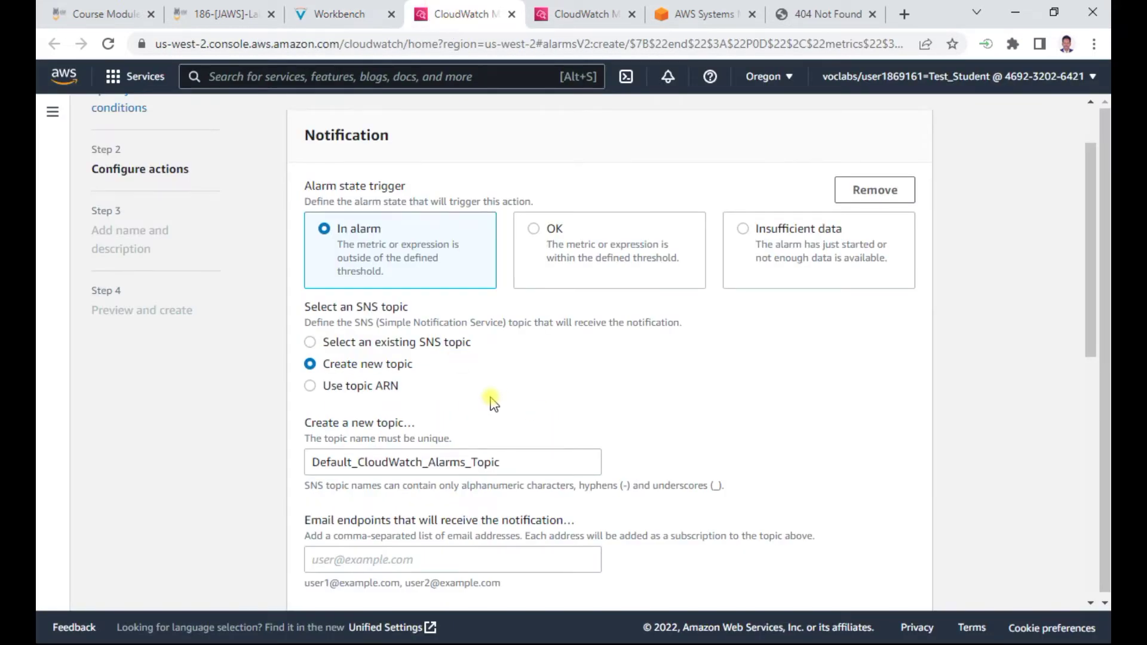
scroll(484, 404, "down", 1)
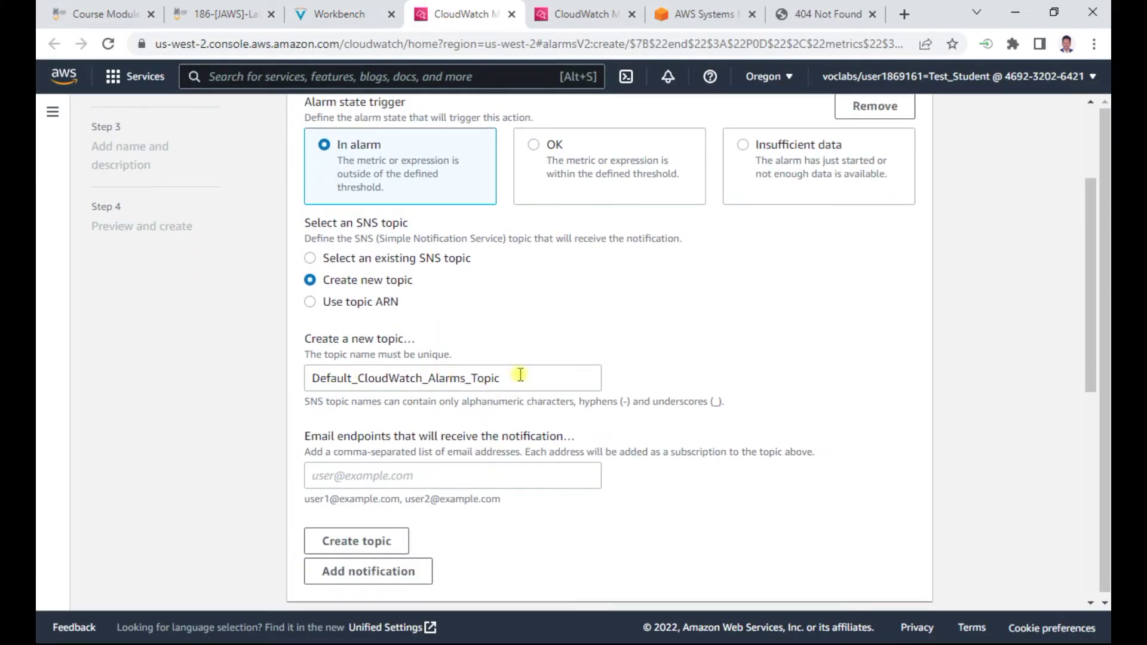
left_click(434, 478)
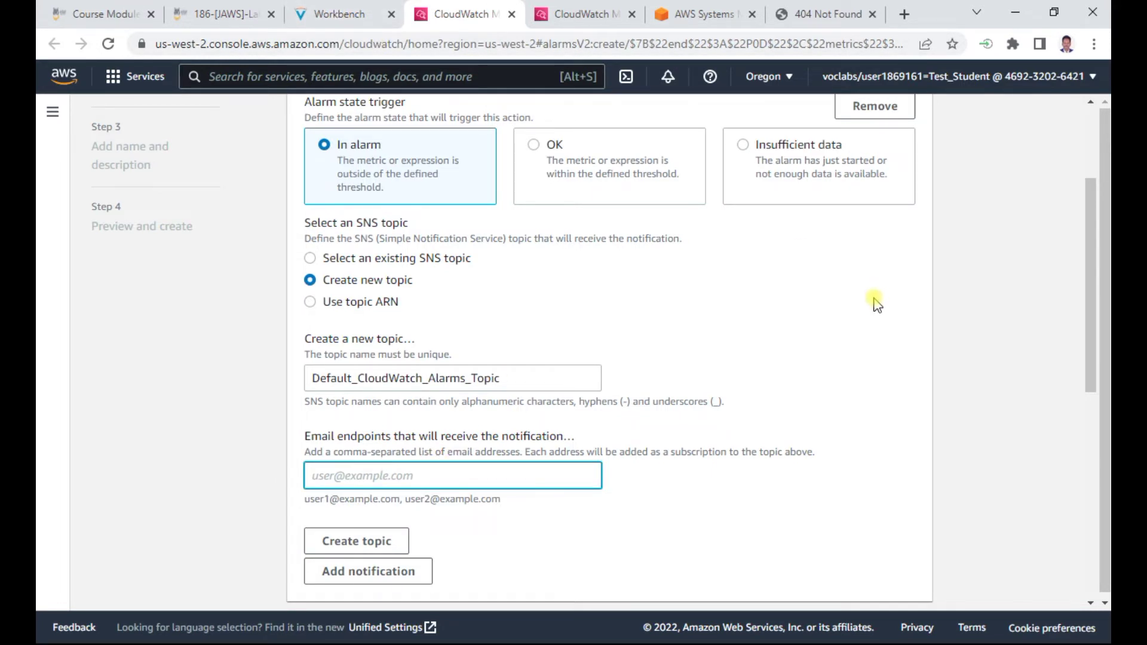
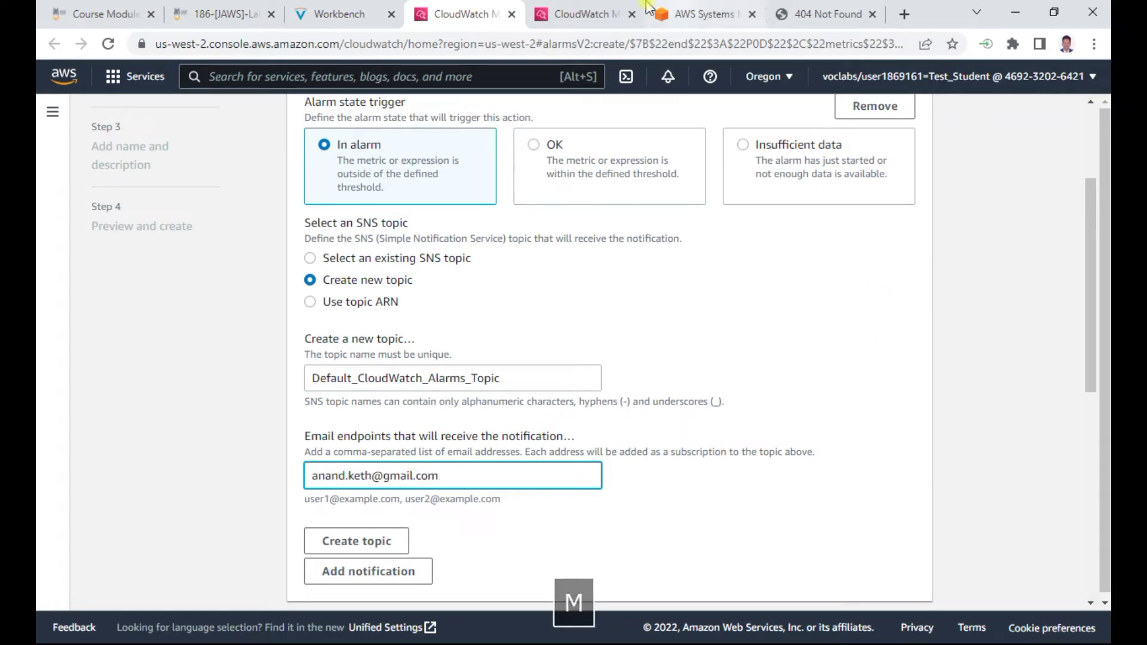
Create the Default_CloudWatch_Alarms_Topic topic with that e-mail endpoint
left_click(335, 13)
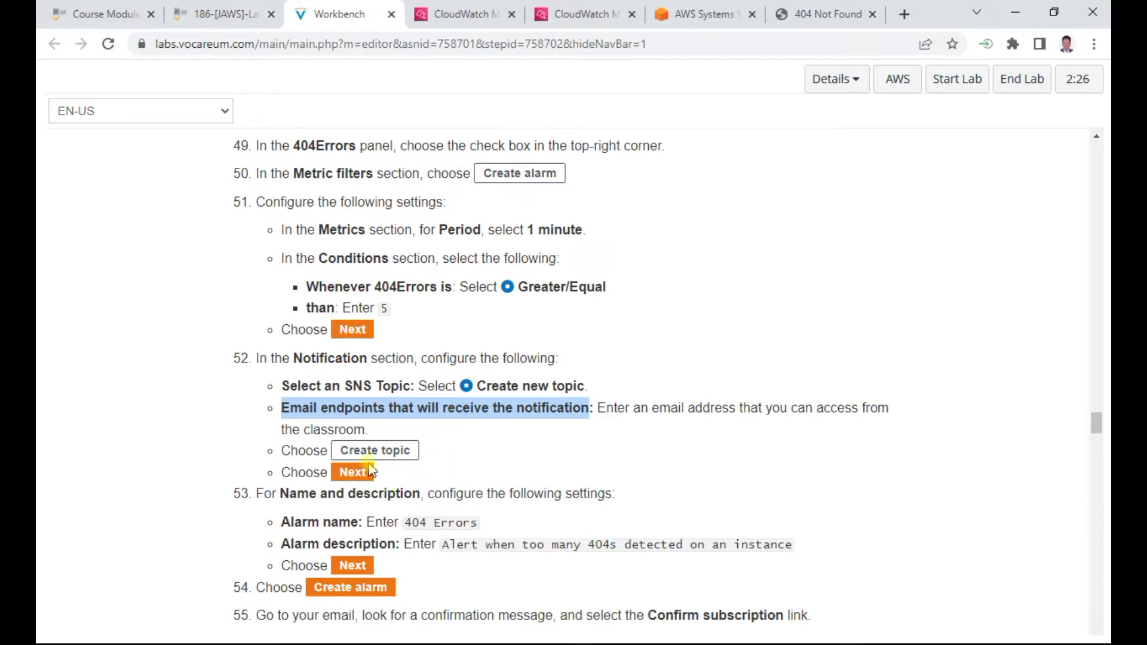
left_click(472, 14)
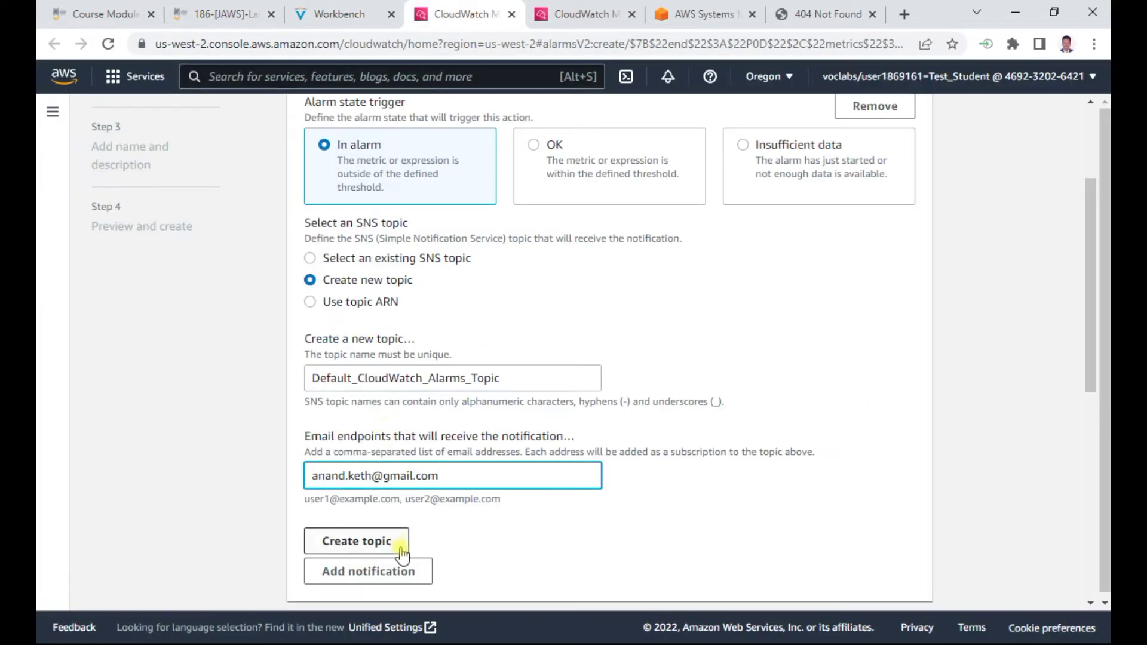
left_click(378, 541)
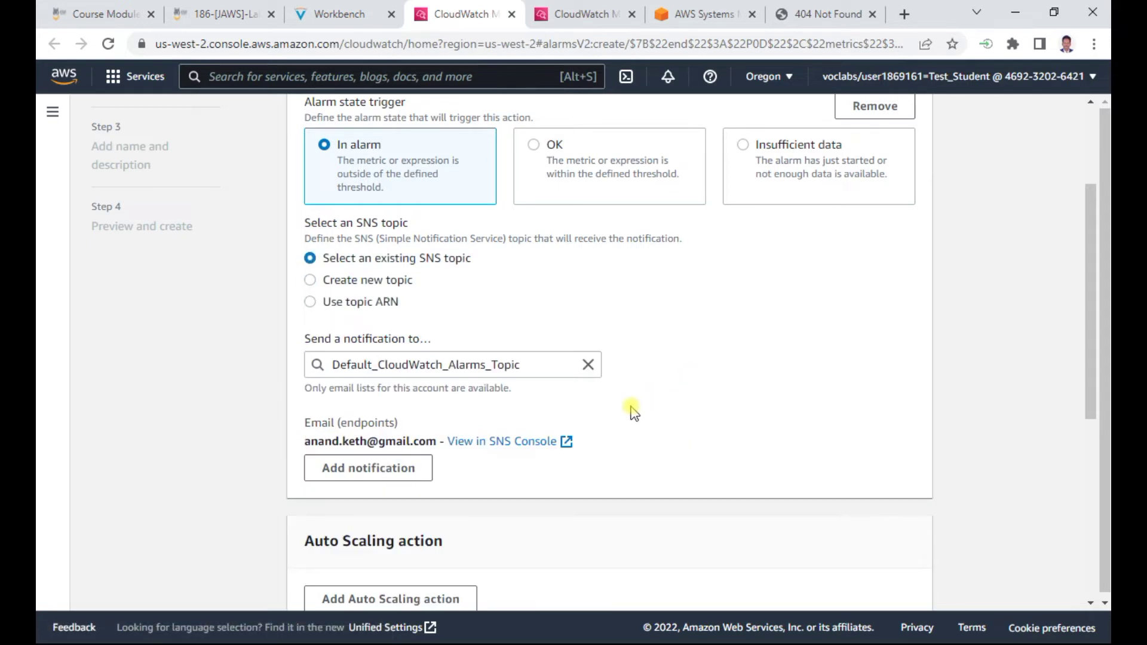
Copy the alarm name '404 Errors' from the lab instructions
scroll(687, 427, "down", 2)
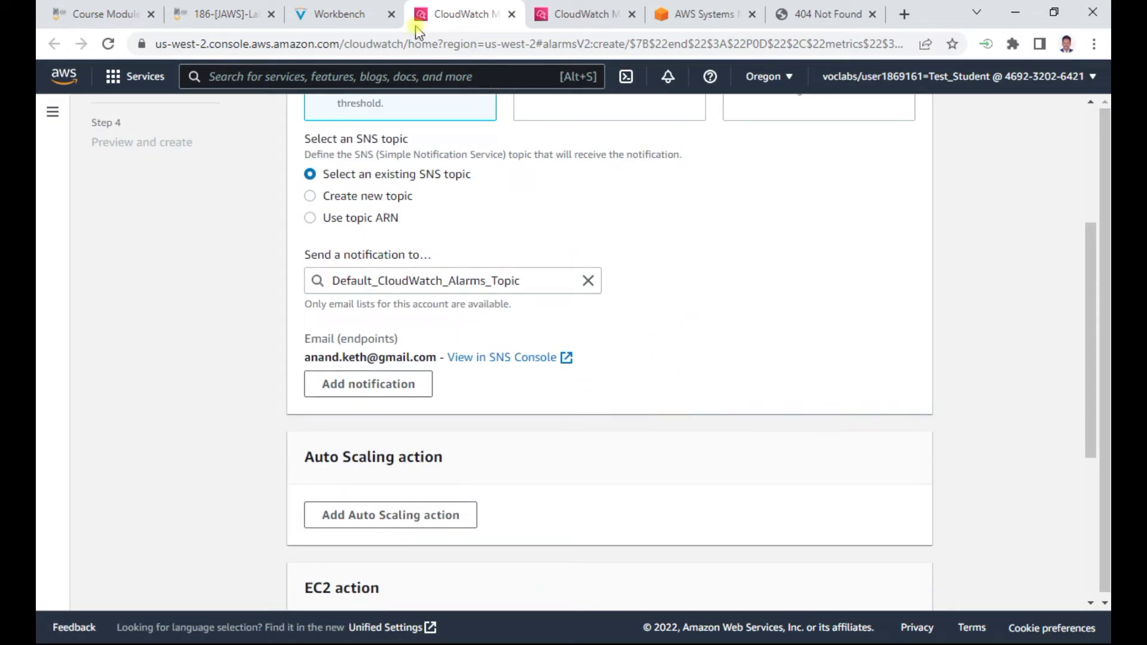
left_click(332, 14)
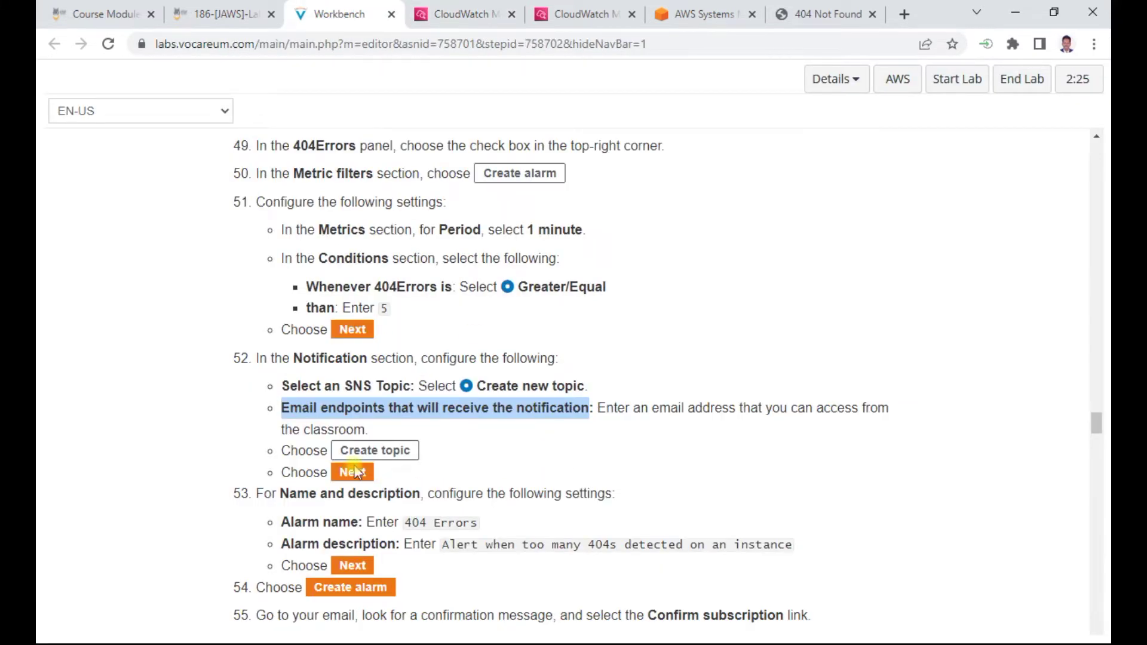
scroll(490, 454, "down", 1)
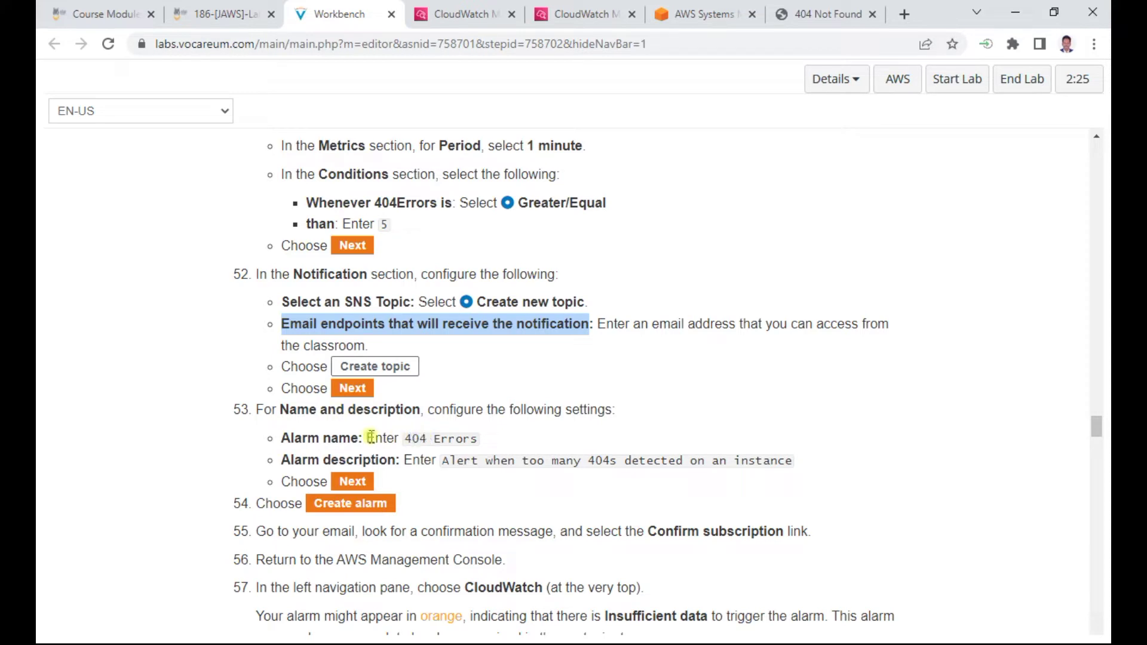
left_click_drag(405, 440, 480, 440)
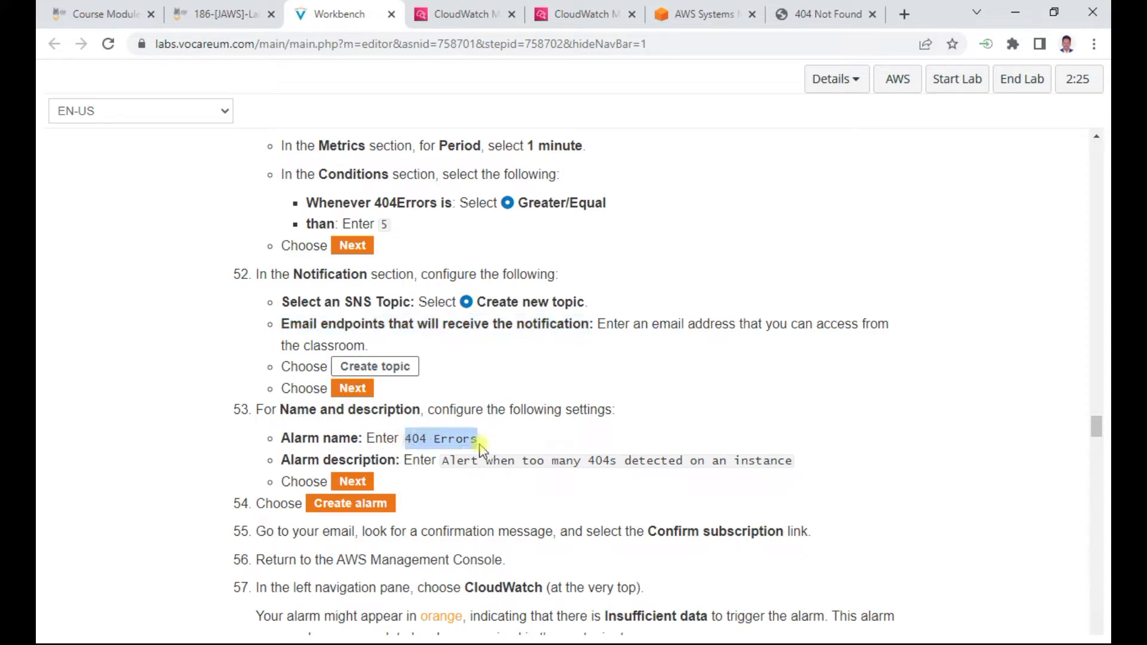
key("ctrl+c")
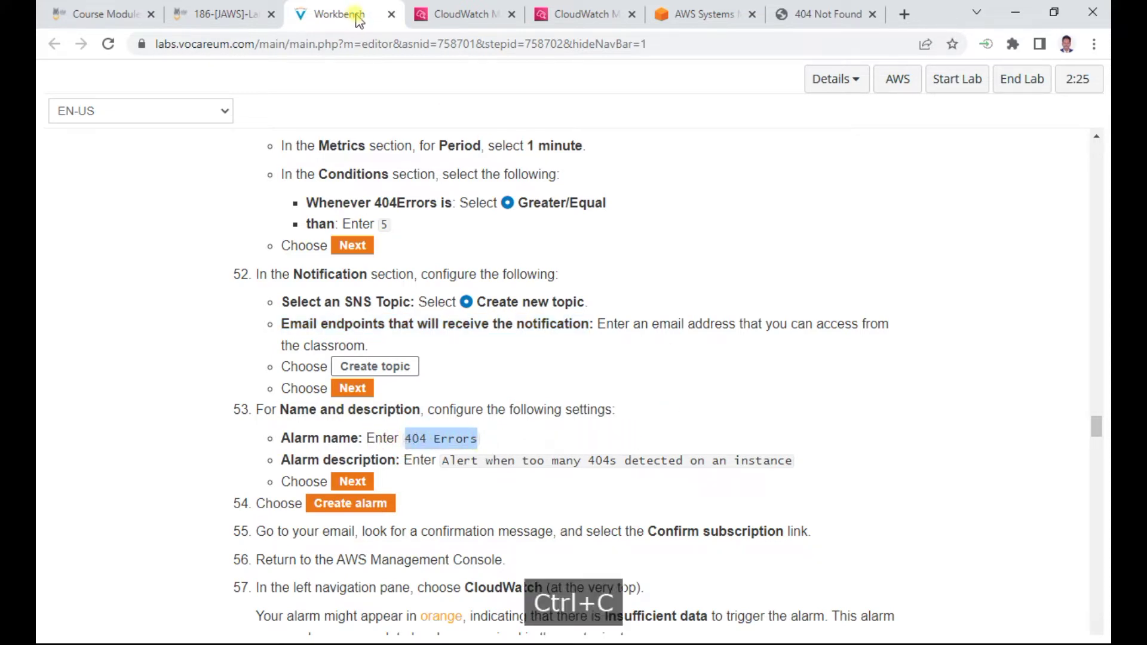
Move the alarm wizard on to the Add name and description step
left_click(487, 13)
scroll(451, 382, "down", 4)
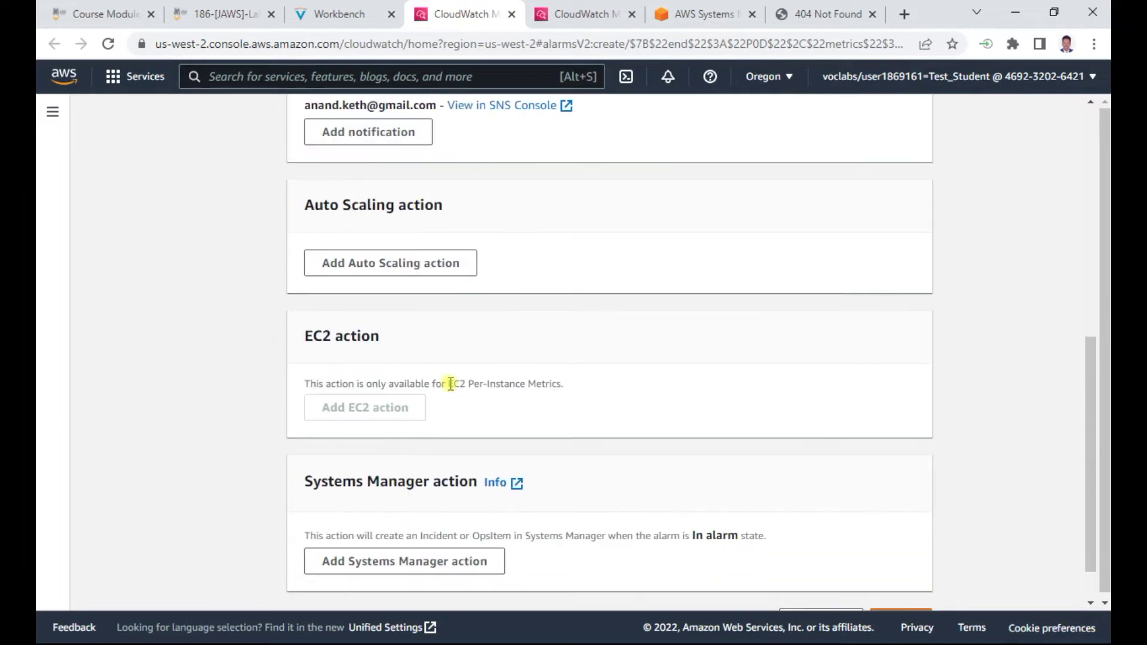
scroll(449, 382, "down", 1)
left_click(895, 575)
Name the alarm '404 Errors' by pasting the copied text
left_click(351, 297)
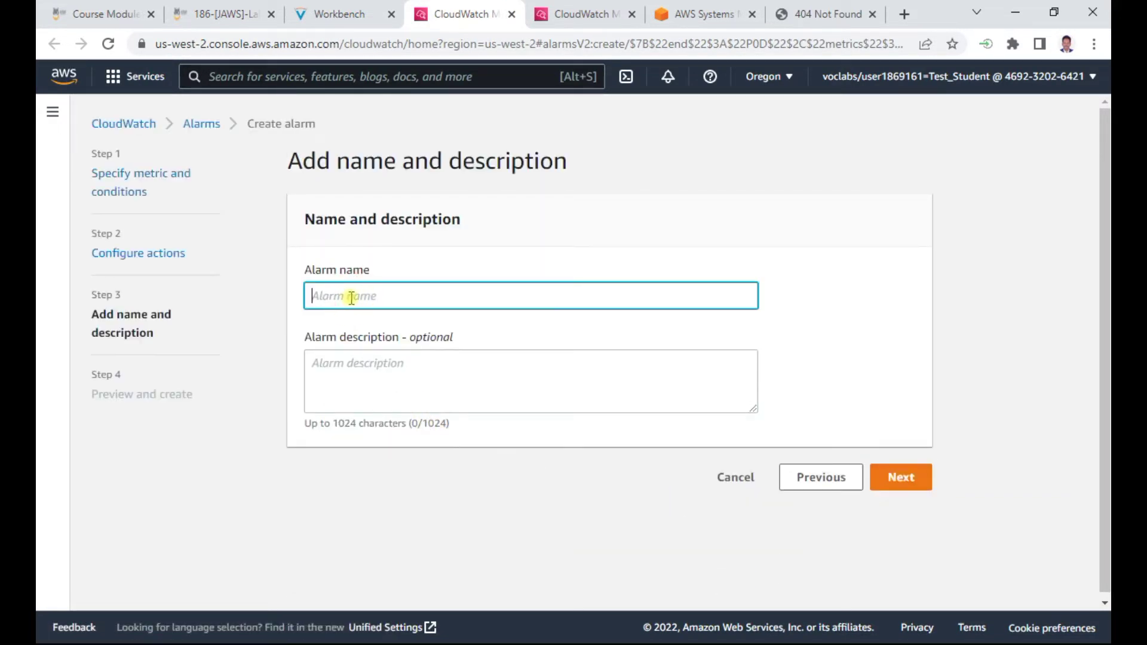
key("ctrl+v")
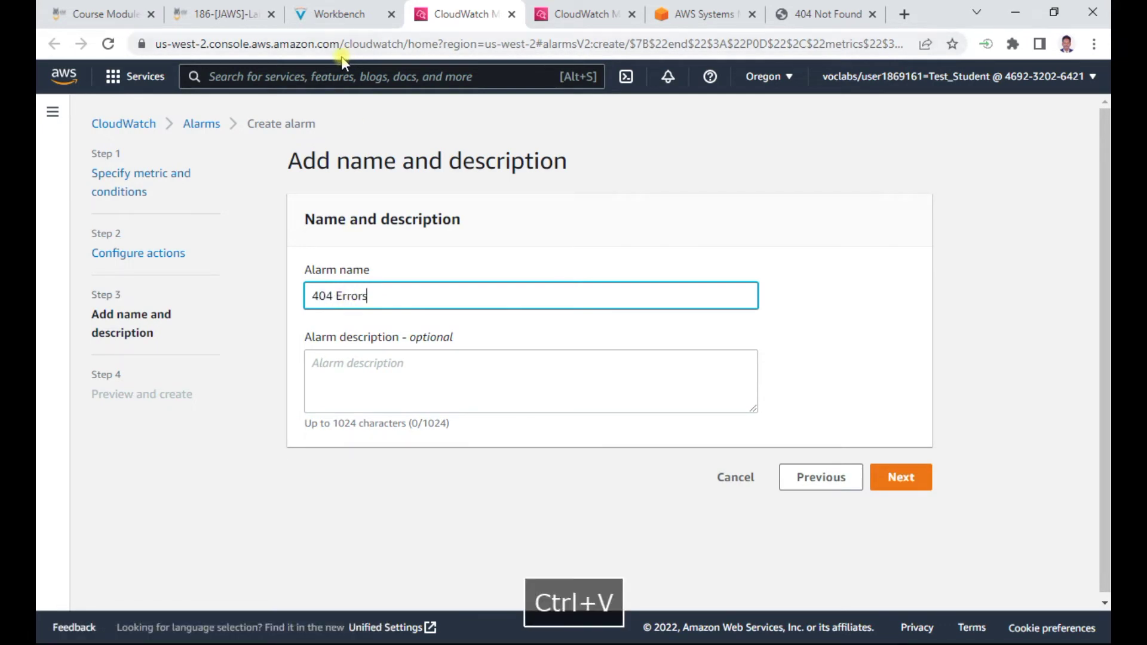
left_click(340, 14)
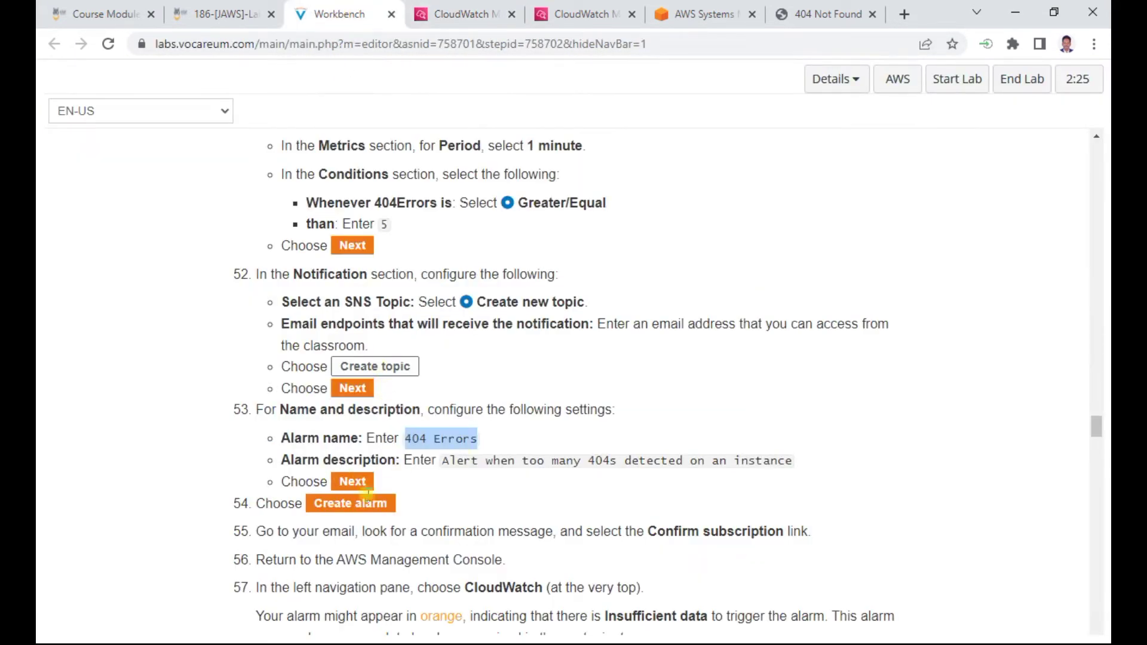
scroll(439, 487, "down", 3)
left_click(460, 14)
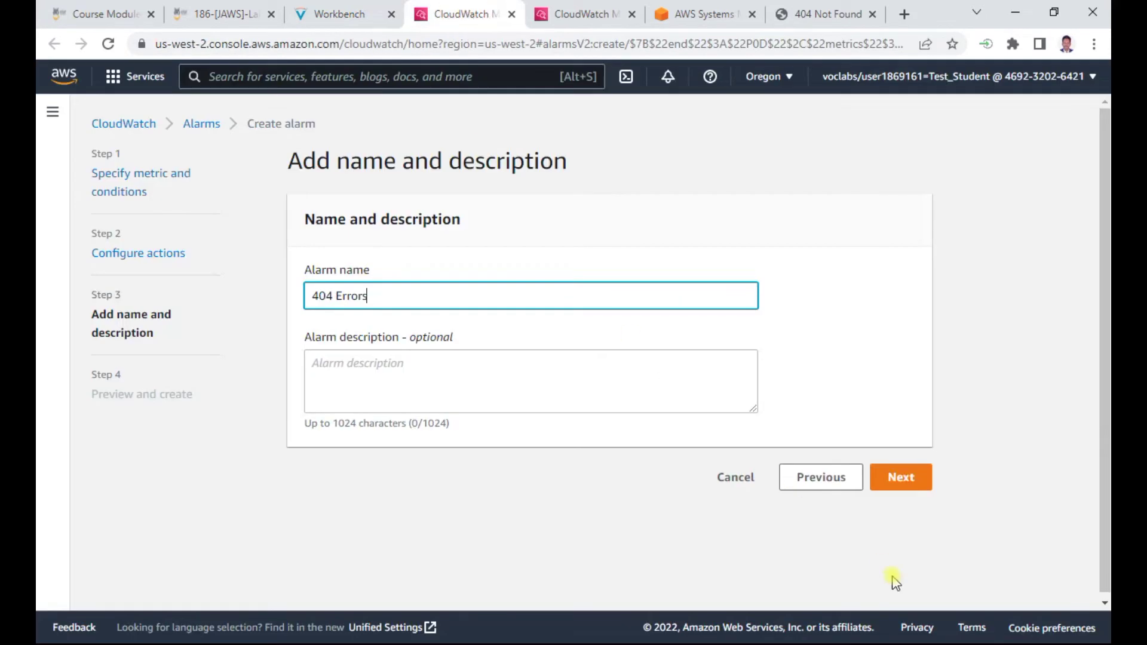
Review the alarm preview and create the 404 Errors alarm
left_click(909, 479)
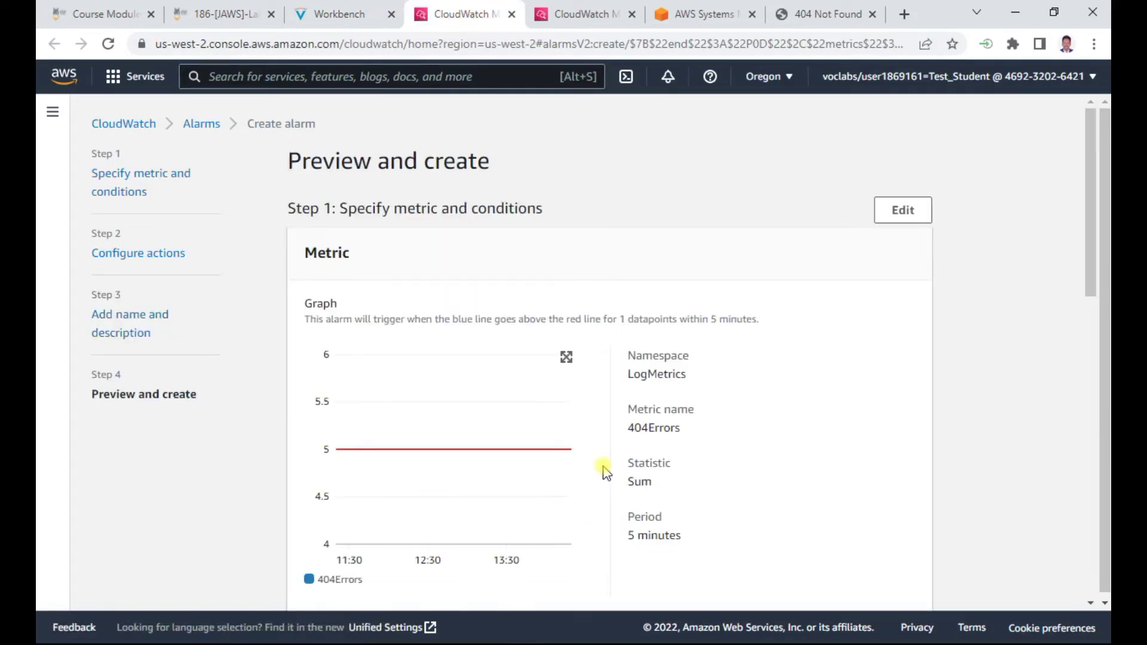
scroll(605, 472, "down", 10)
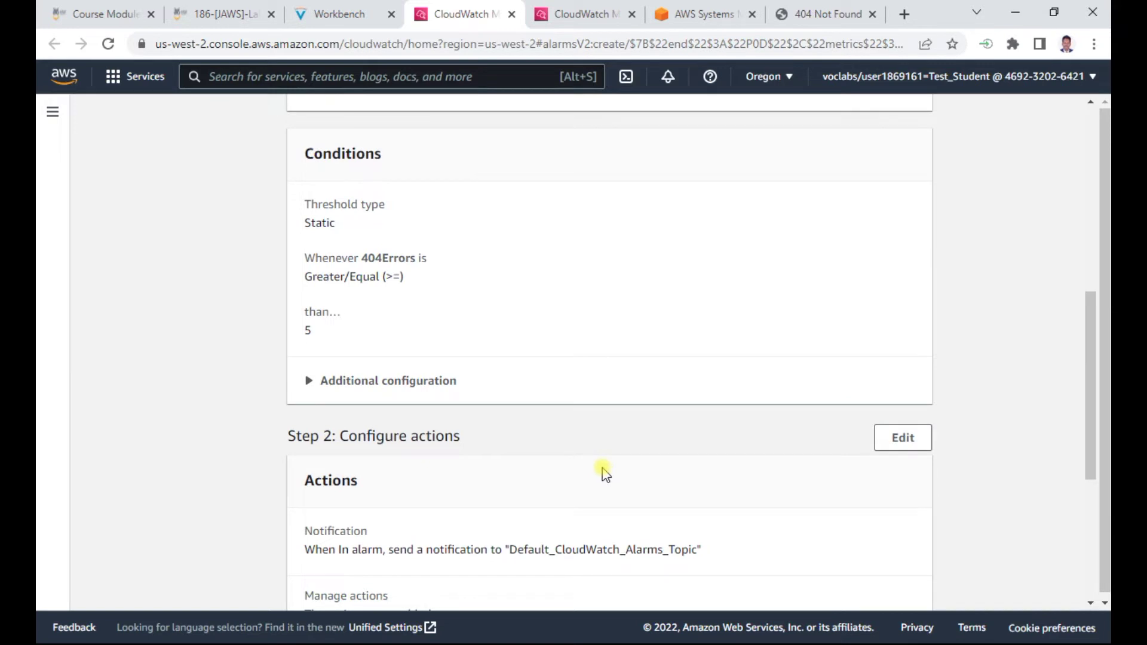
scroll(604, 474, "up", 5)
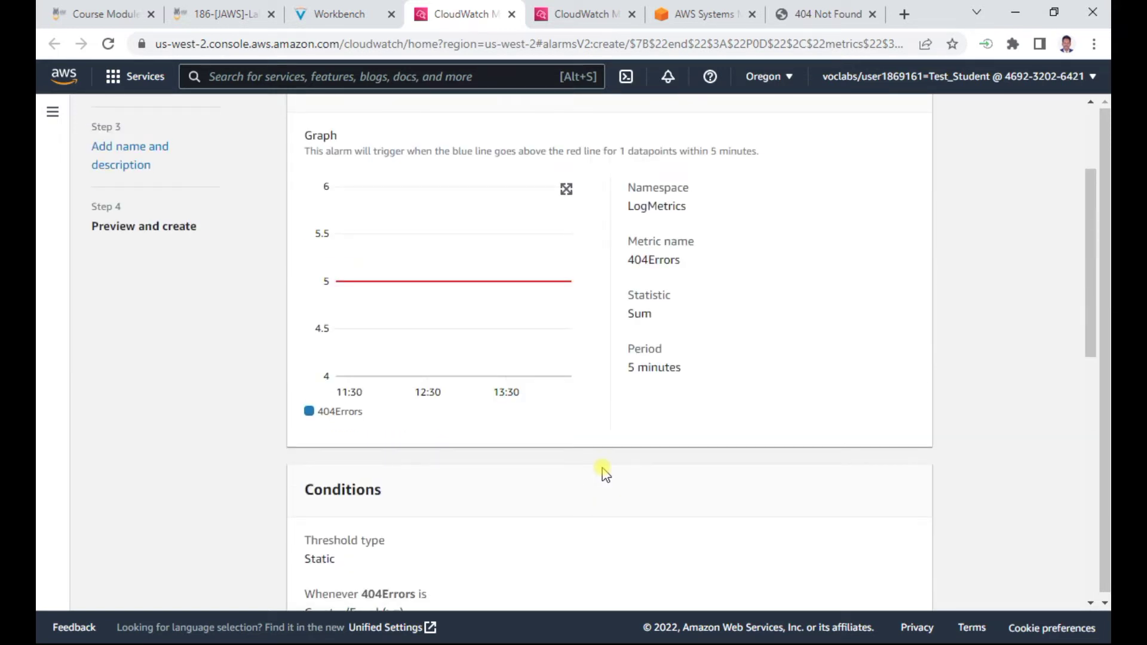
scroll(603, 469, "down", 10)
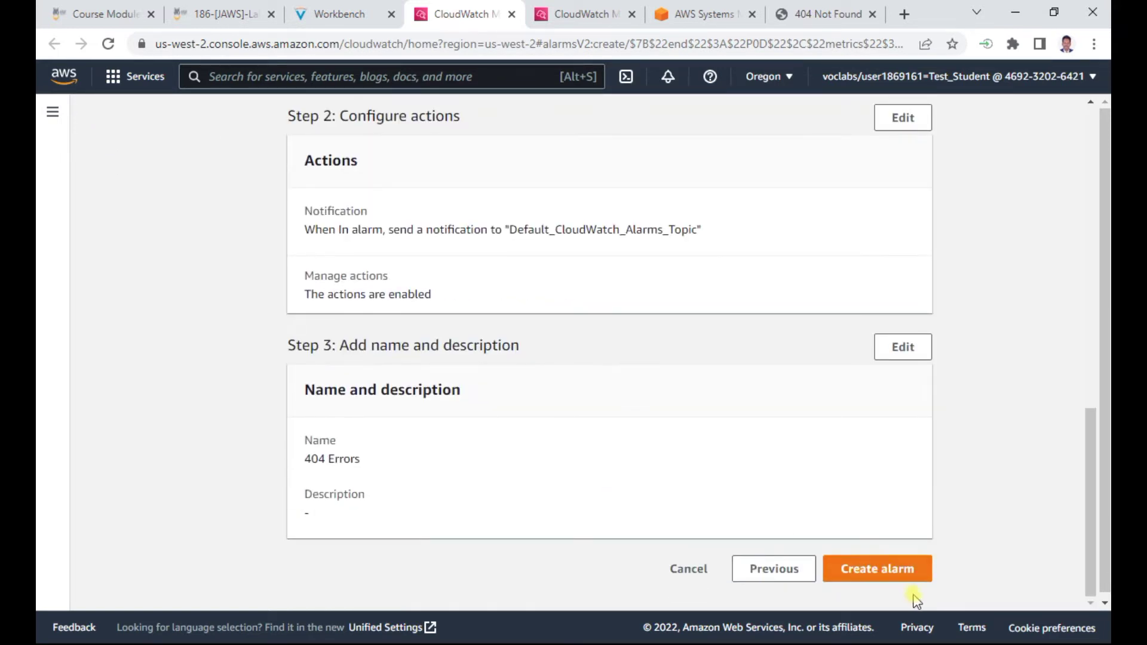
left_click(876, 570)
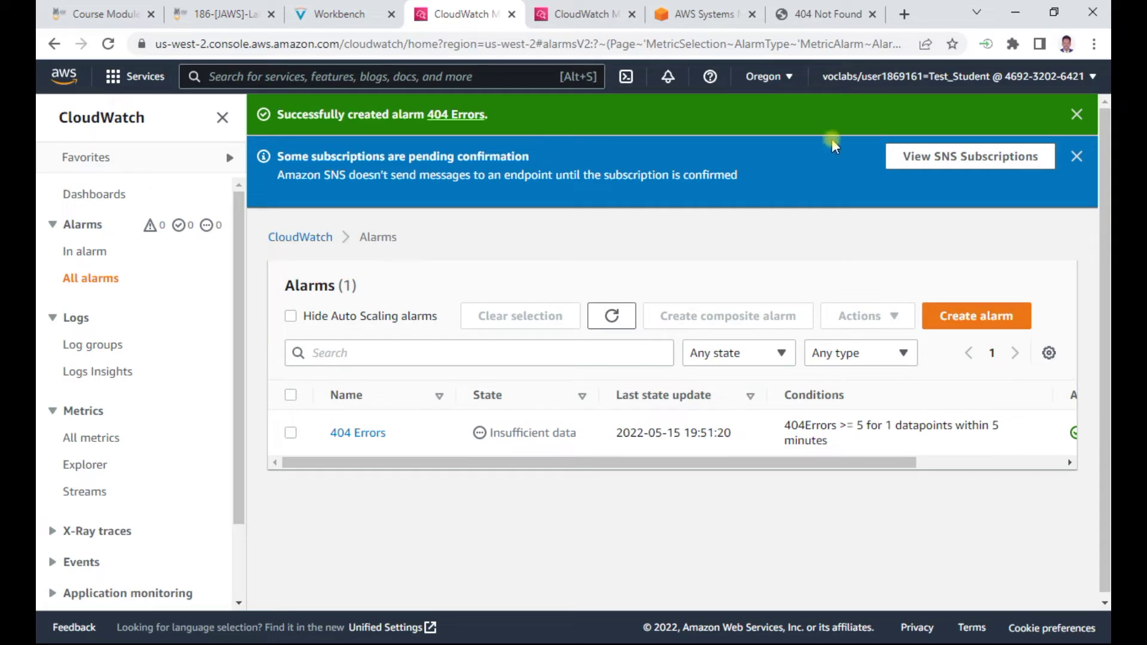
Confirm the SNS subscription via the AWS email in Gmail, then return to the lab instructions
left_click(904, 14)
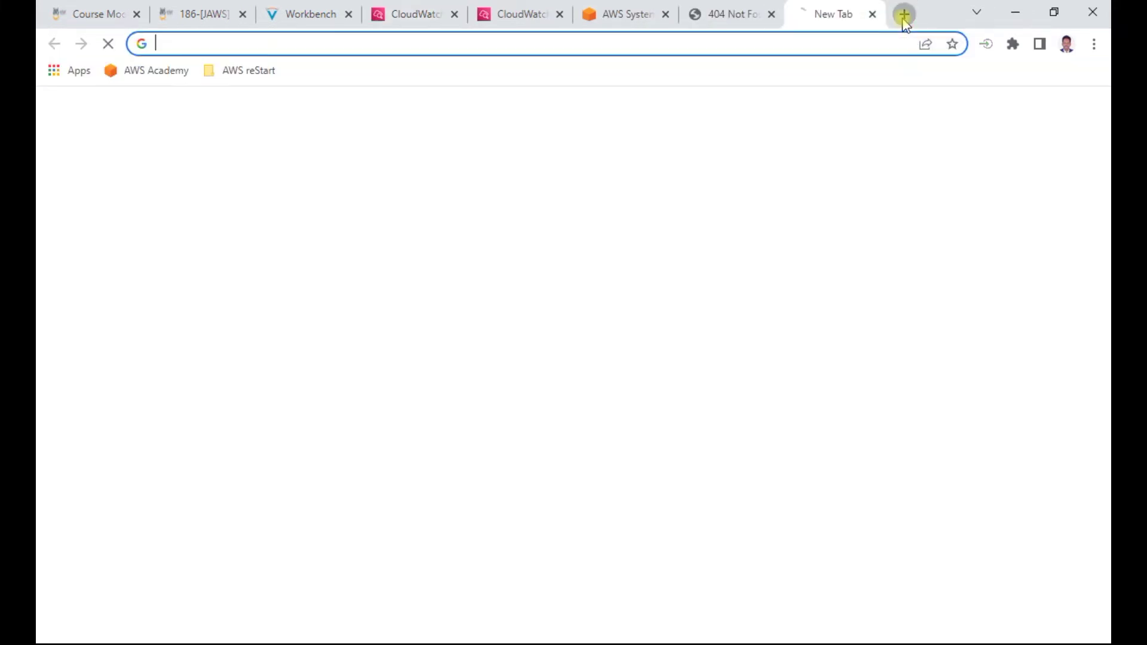
type("gmail.co")
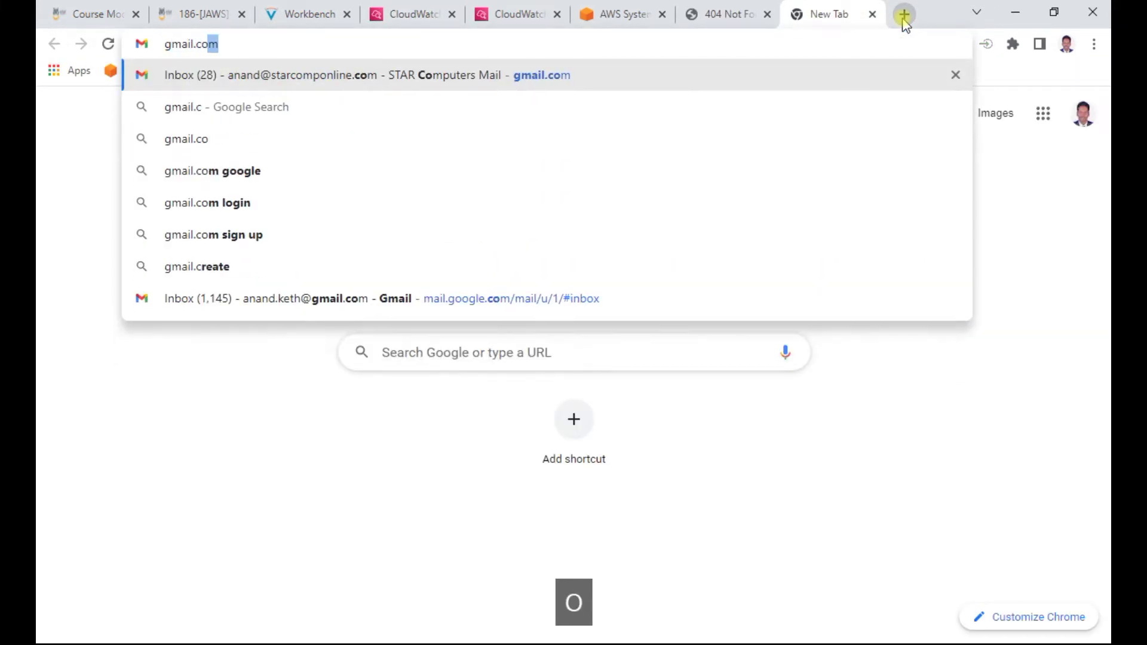
key("Return")
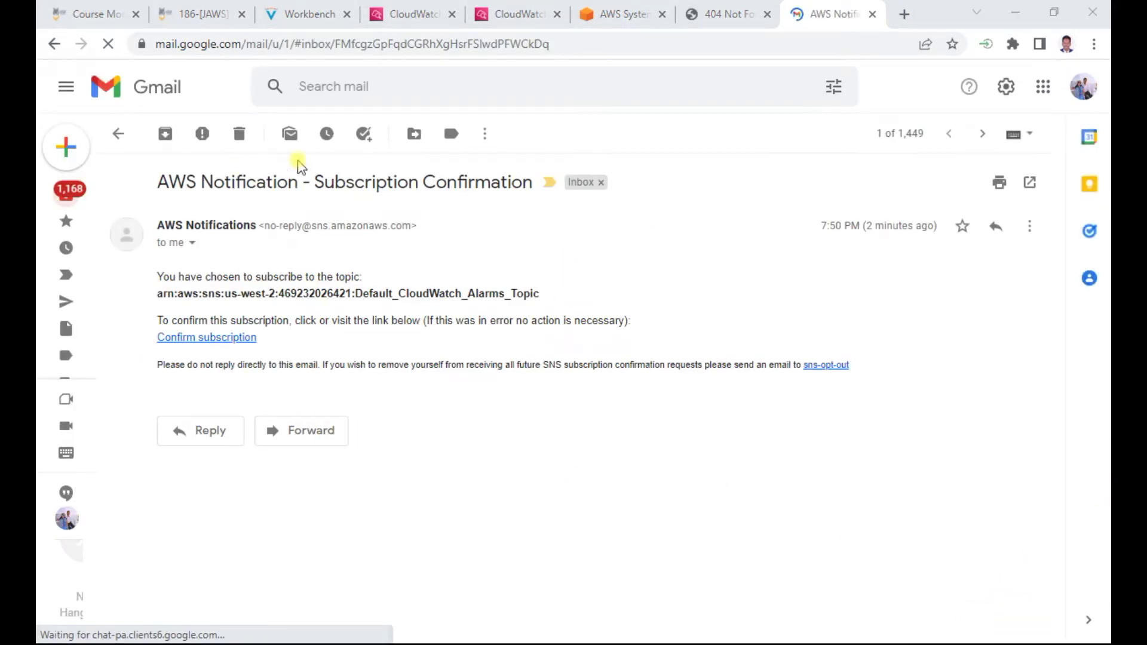
left_click(225, 338)
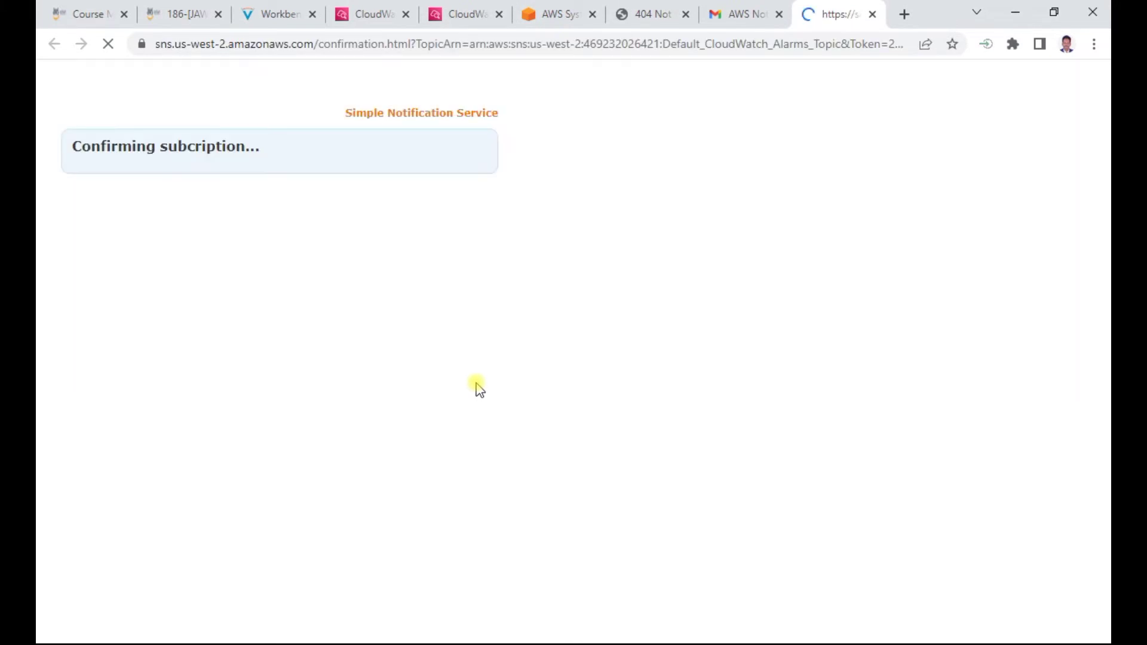
left_click(872, 15)
left_click(308, 14)
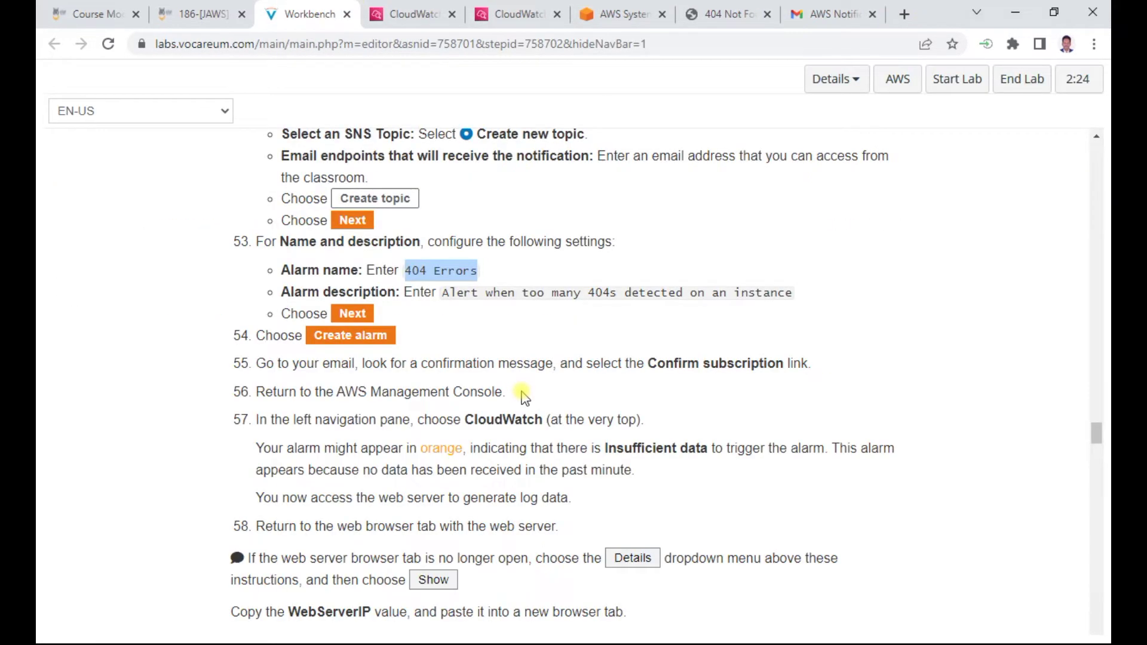
Verify the 404 Errors alarm shows Insufficient data, note the no-data remark, and return to Gmail
scroll(524, 396, "down", 1)
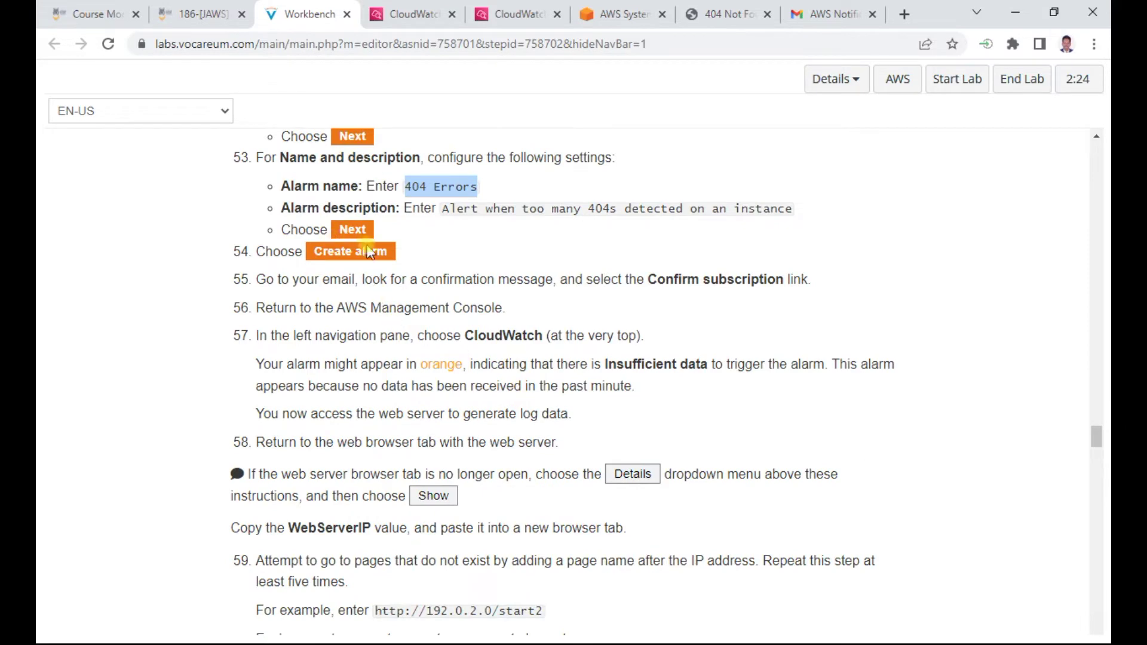
left_click(413, 13)
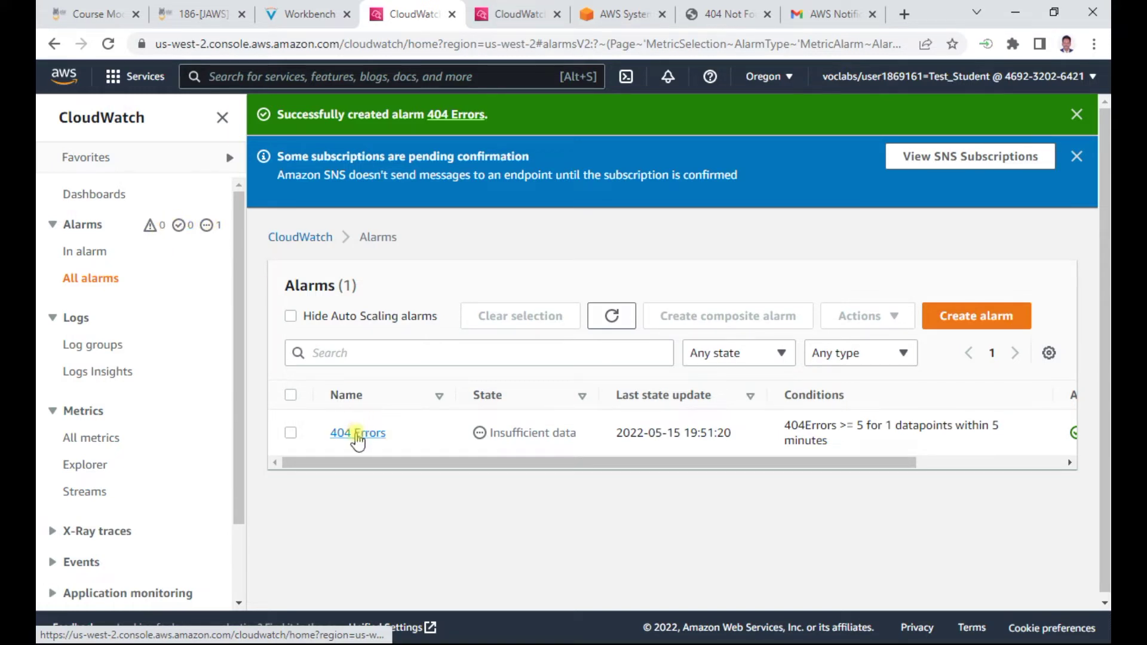
left_click(310, 14)
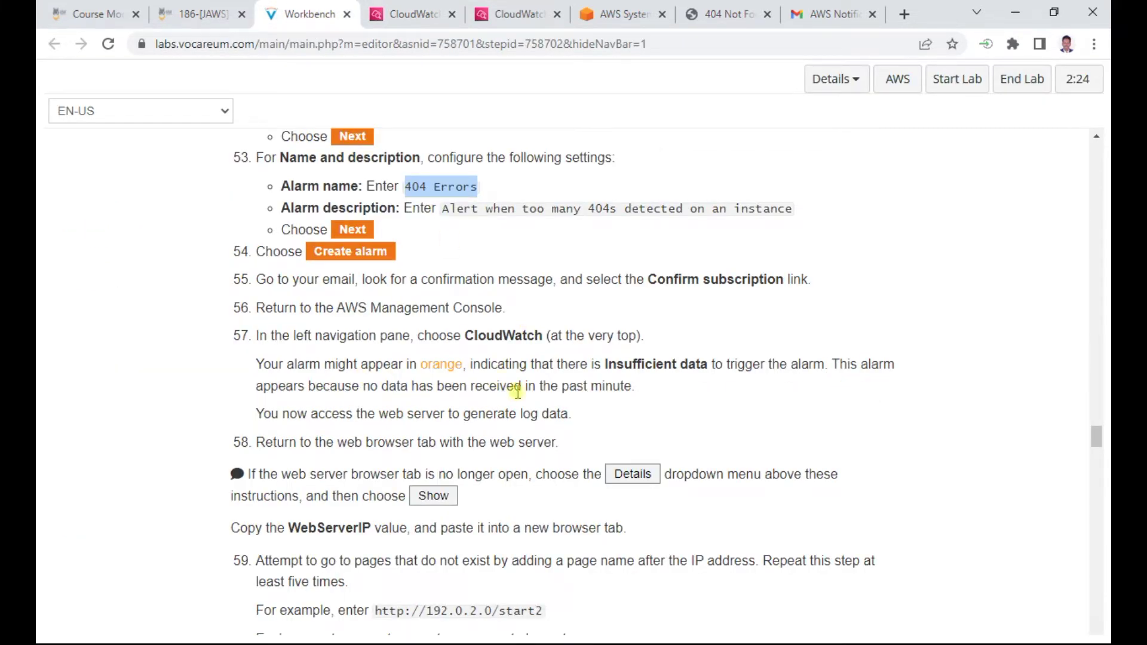
left_click_drag(387, 387, 658, 388)
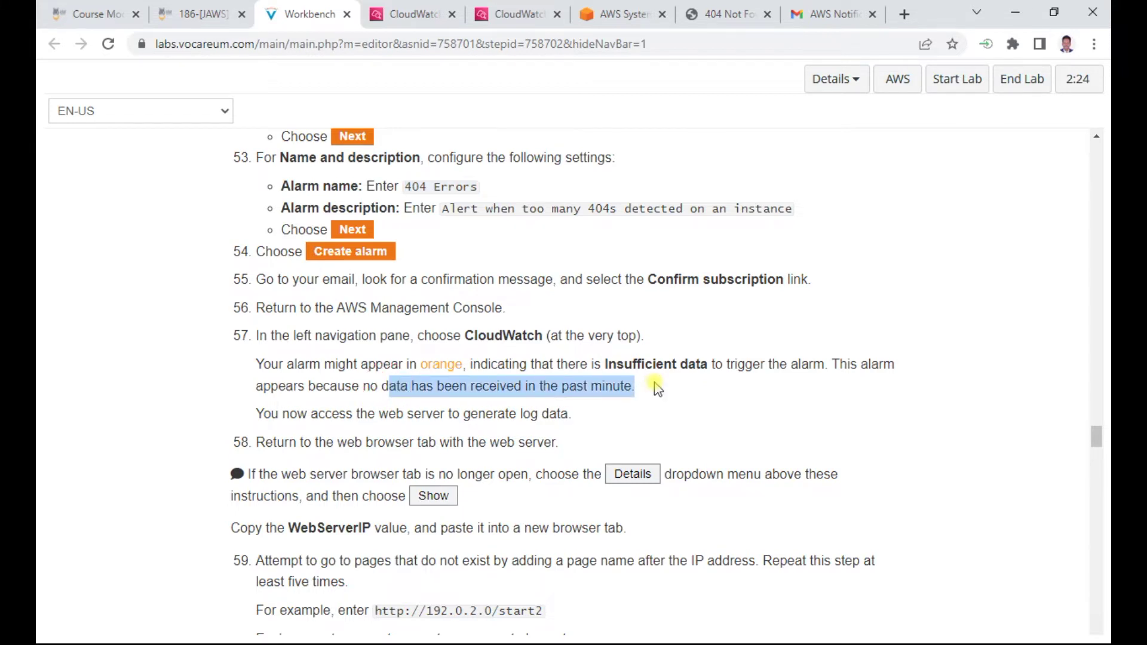
scroll(657, 389, "down", 1)
left_click_drag(354, 358, 560, 358)
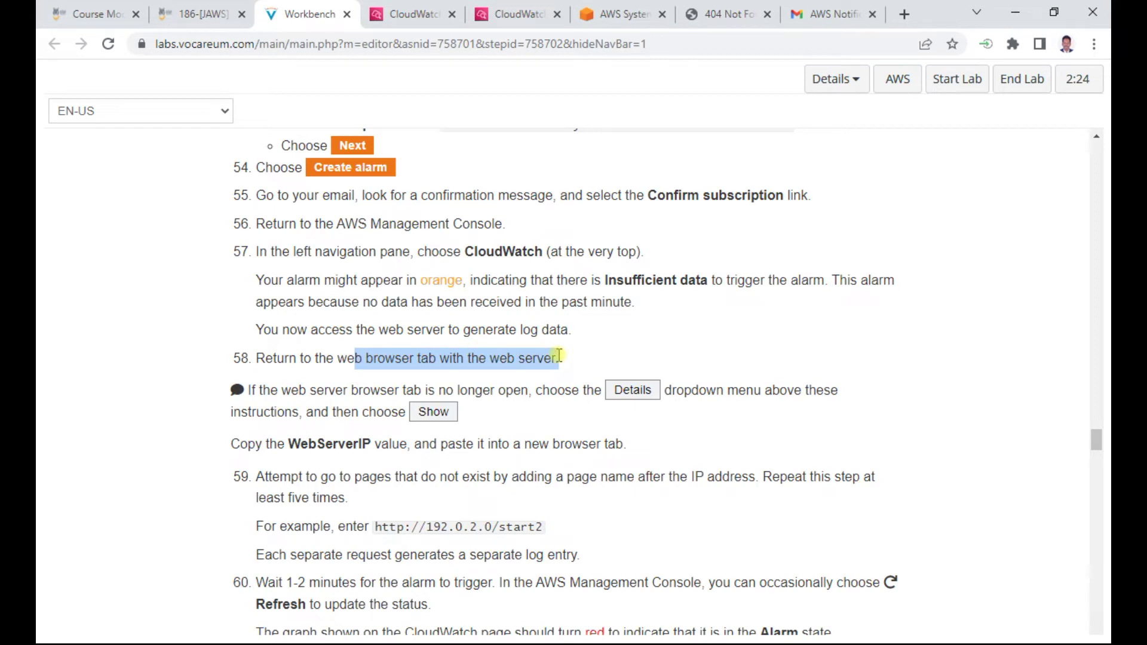
left_click(832, 14)
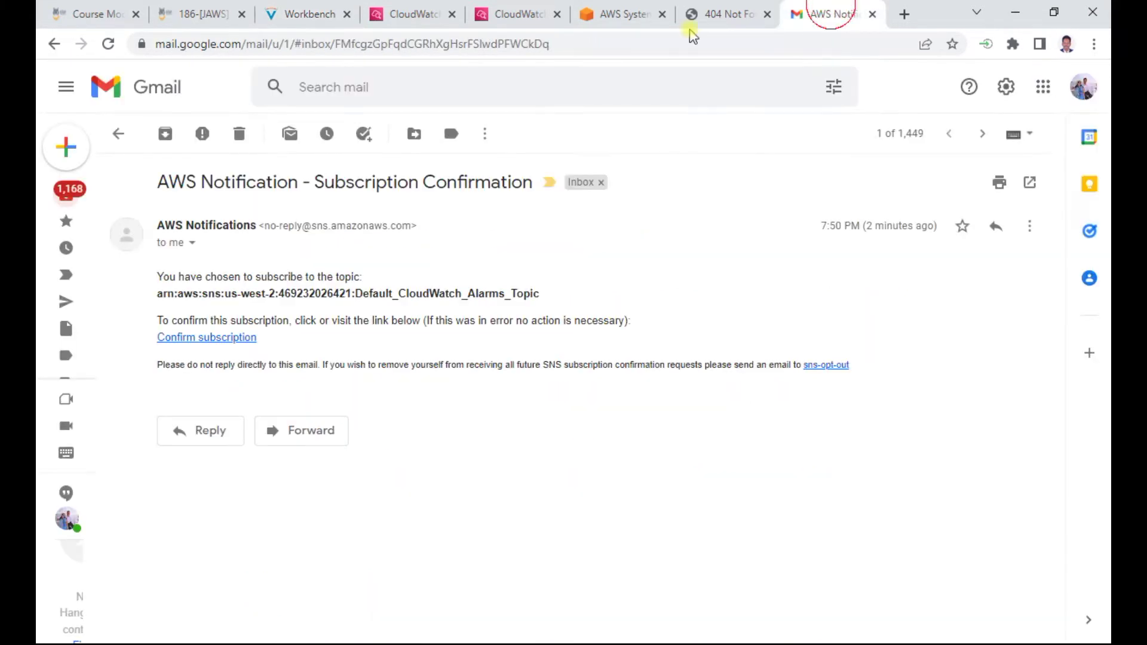
Generate 404 requests by reloading the web server's Not Found page and loading start2
left_click(738, 17)
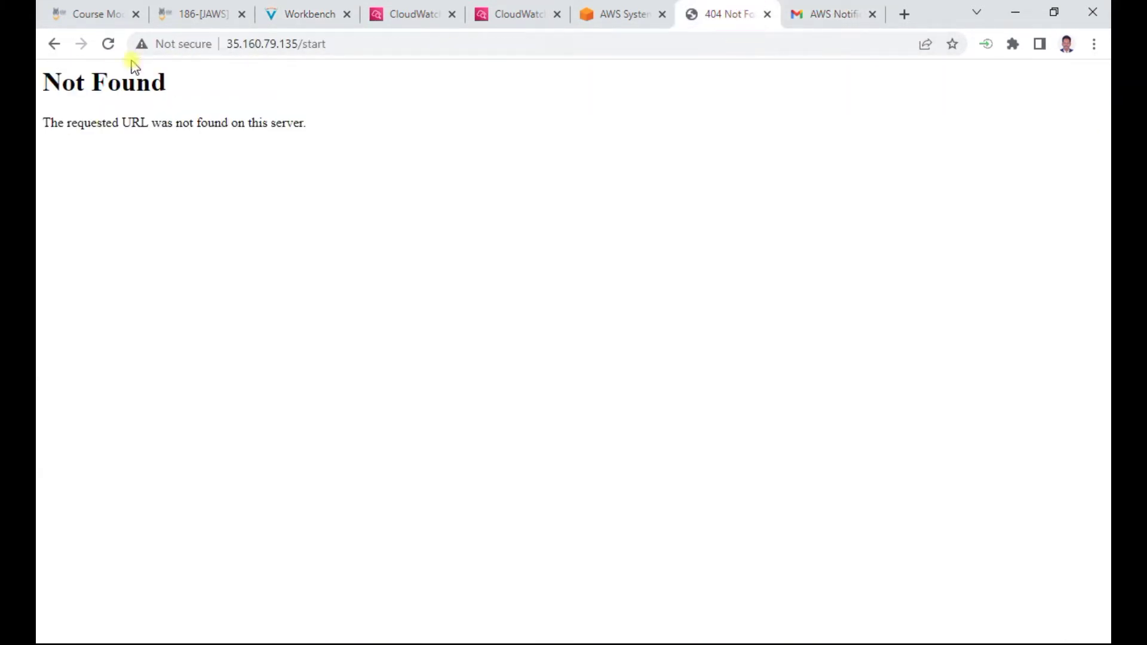
left_click(106, 45)
left_click(314, 14)
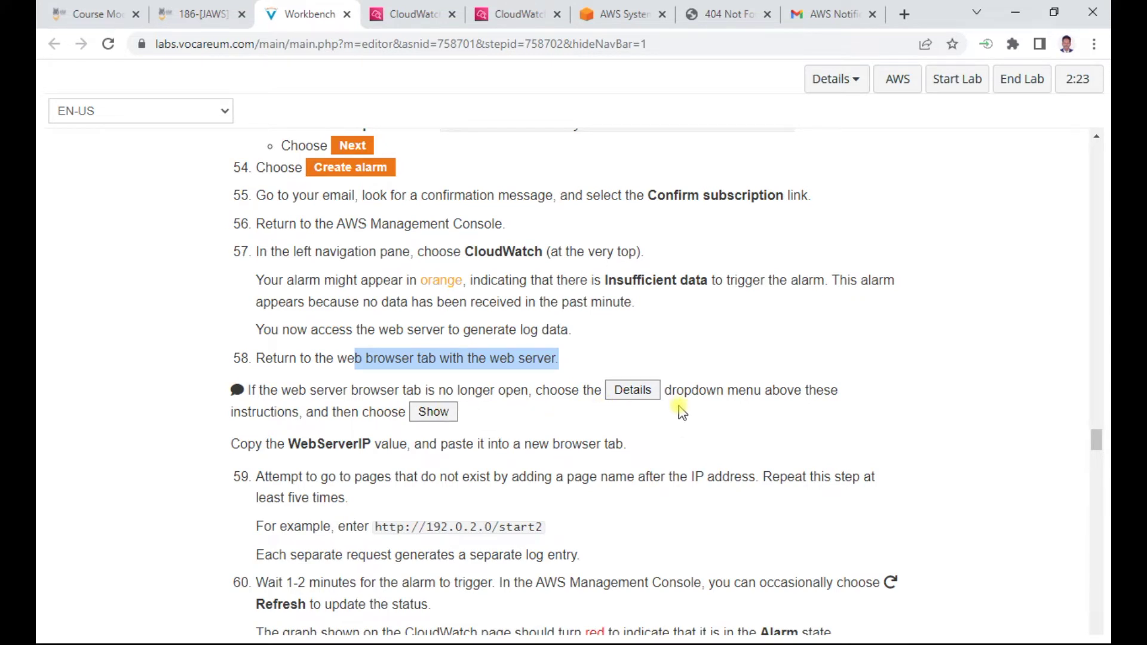
scroll(533, 411, "down", 1)
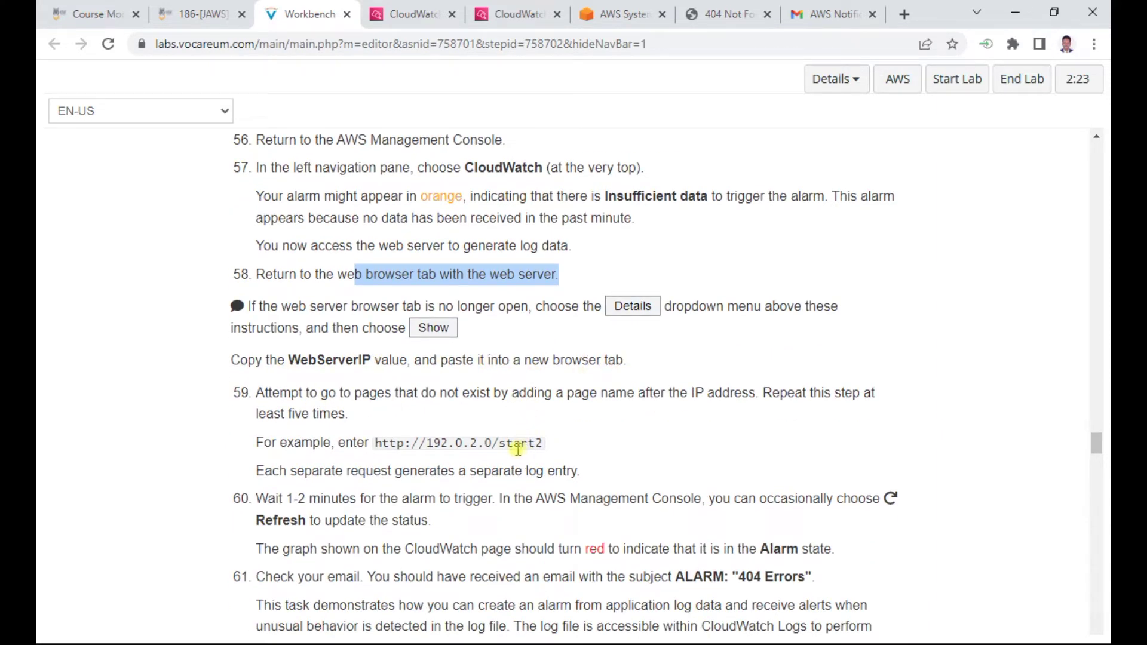
left_click(726, 18)
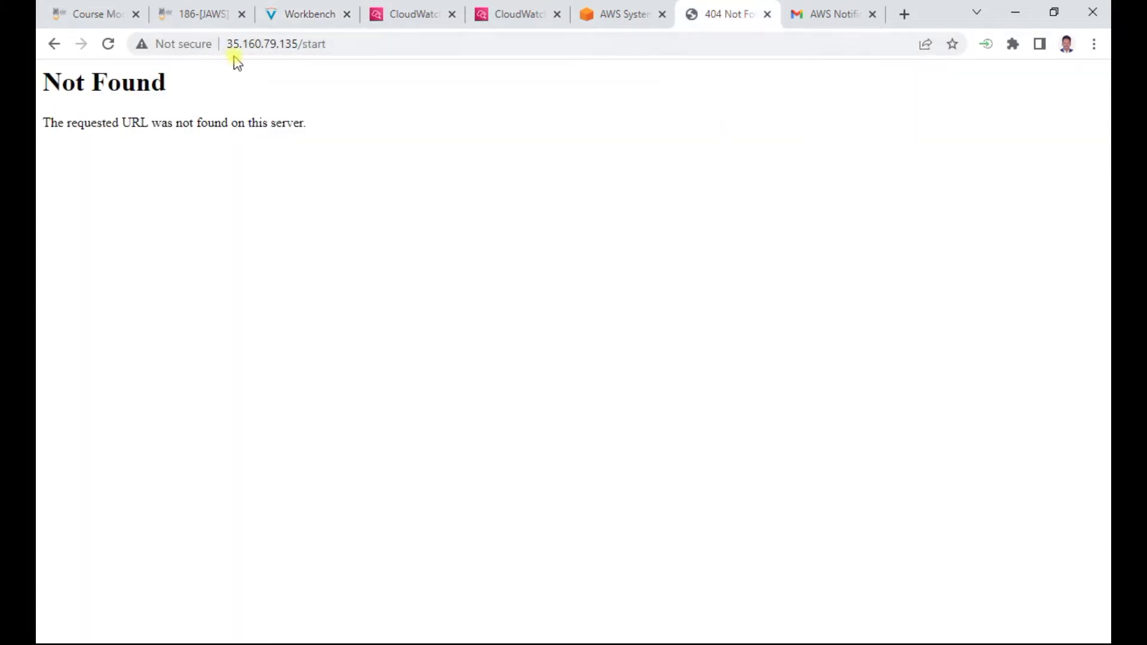
left_click(335, 43)
left_click(338, 43)
type("2")
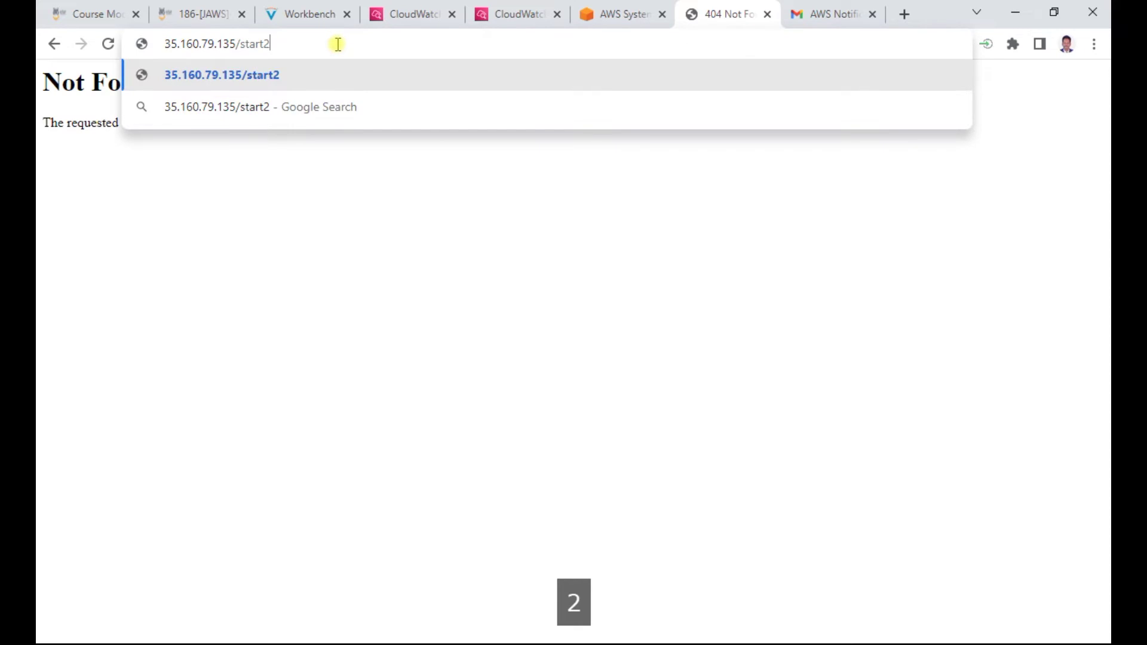
key("Return")
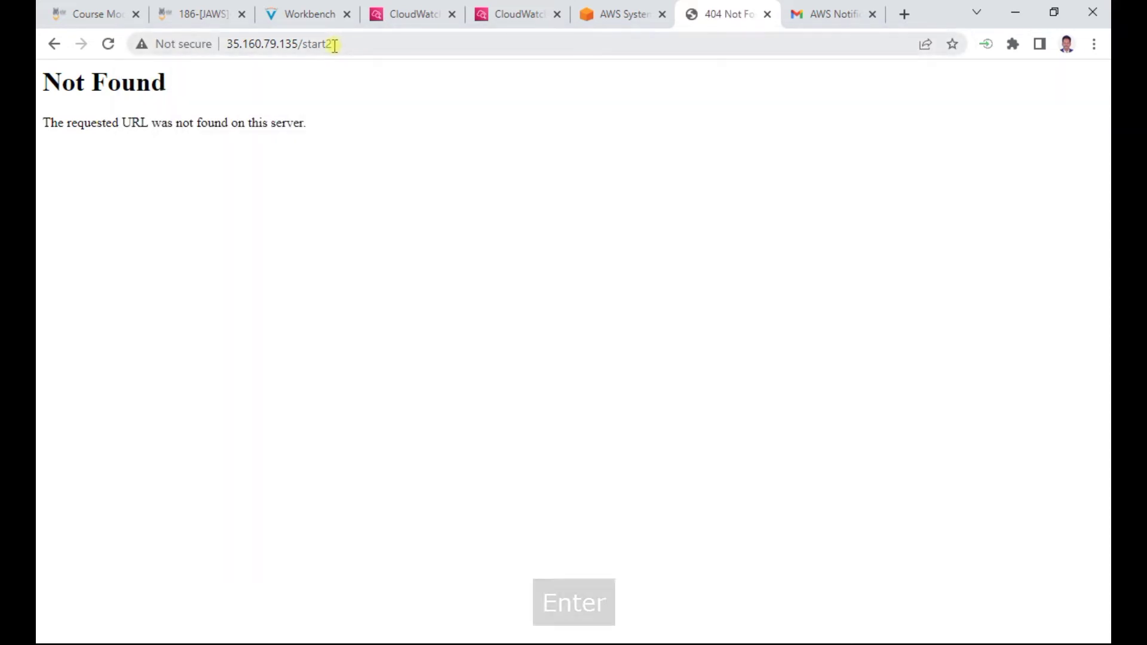
Read the note about separate log entries, then return to the CloudWatch alarms list
left_click(412, 16)
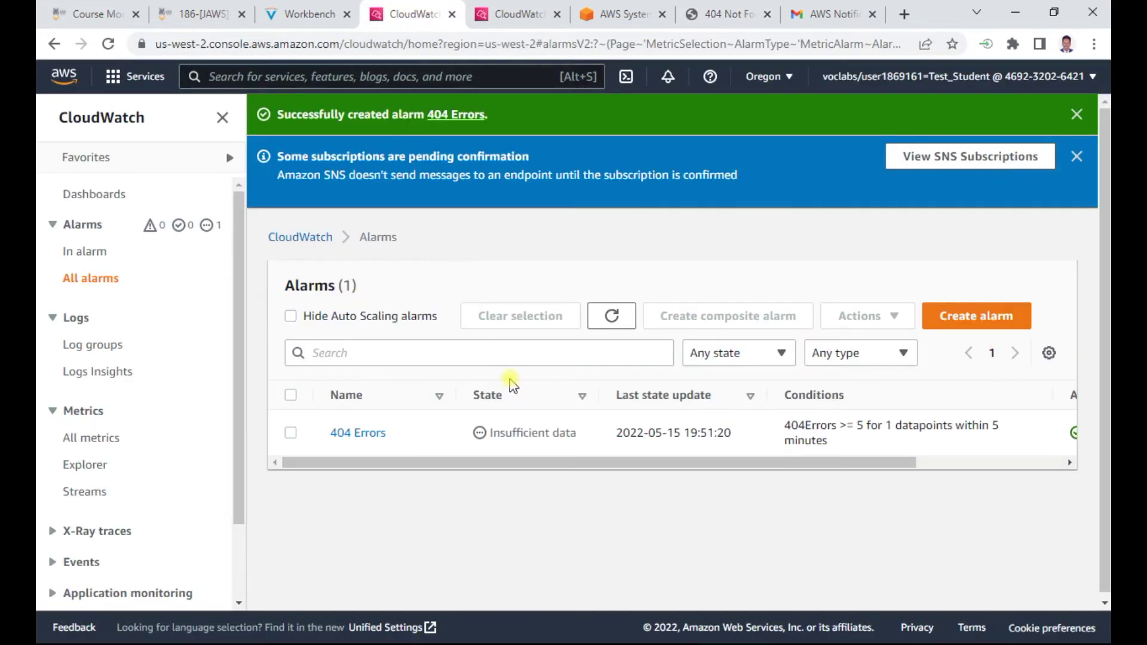
left_click(309, 14)
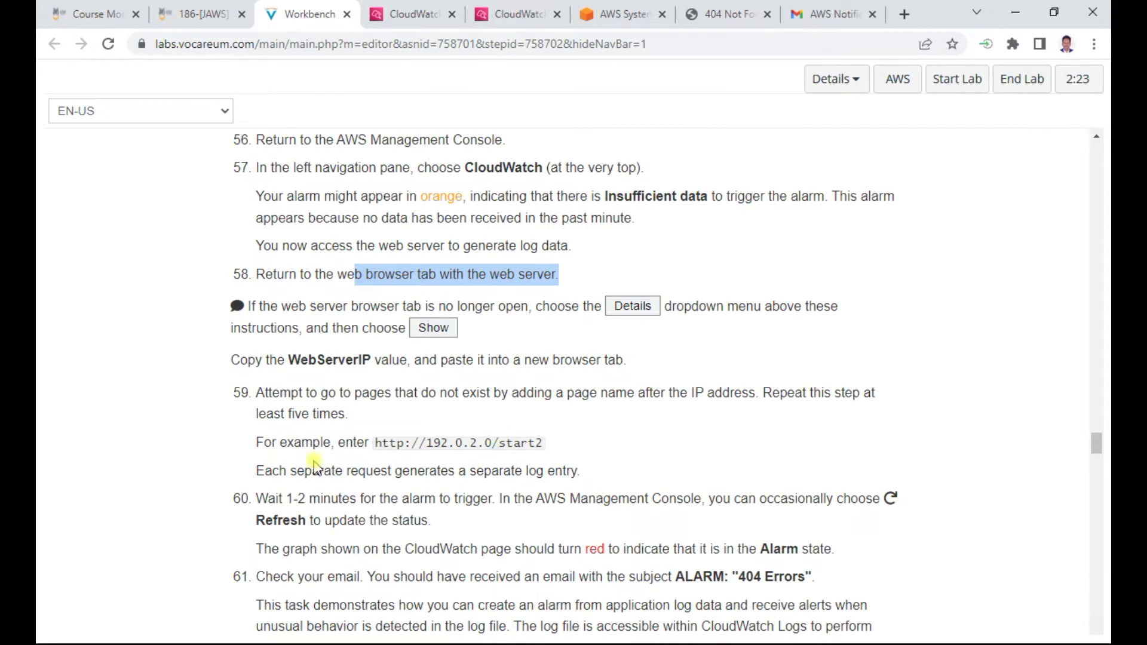
left_click_drag(338, 474, 609, 474)
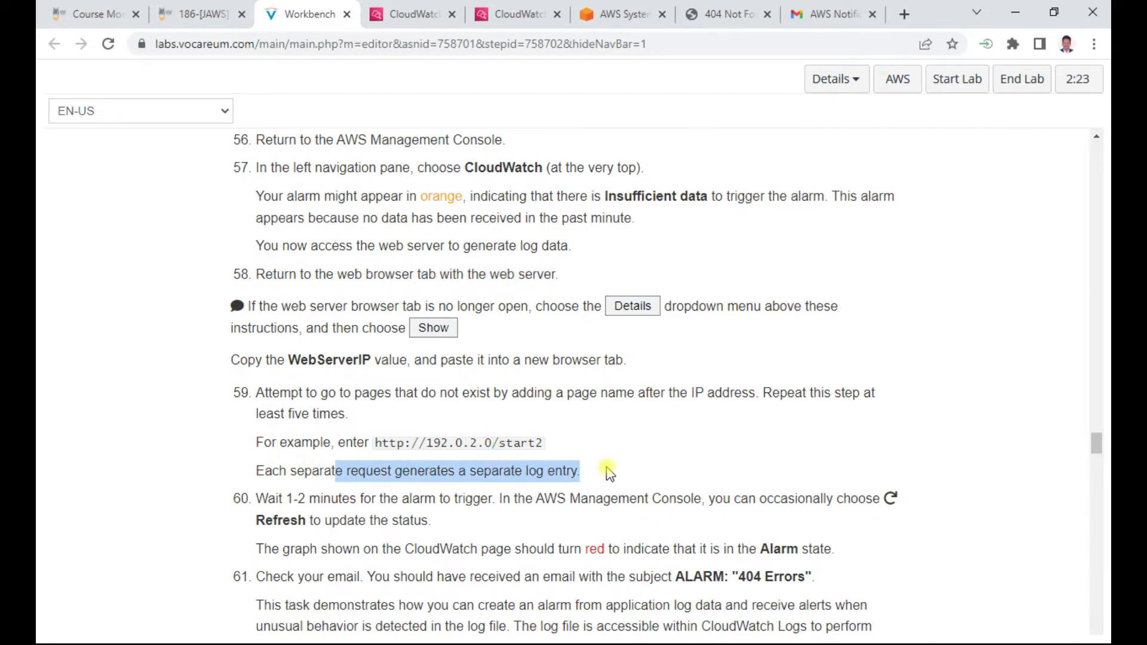
scroll(609, 474, "down", 1)
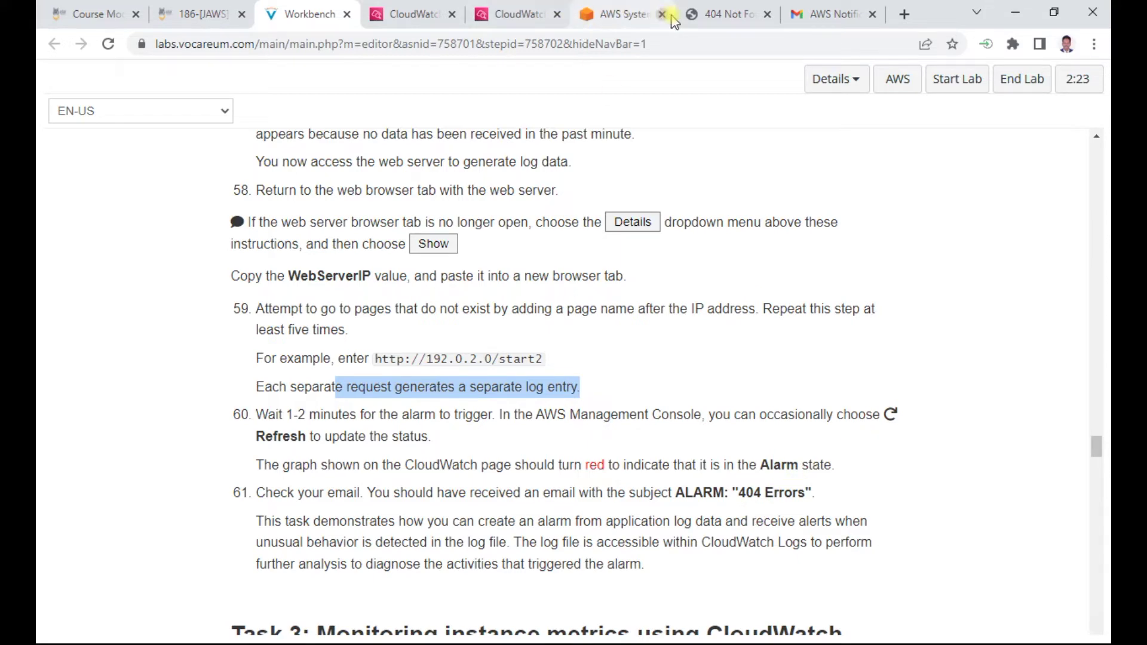
left_click(421, 16)
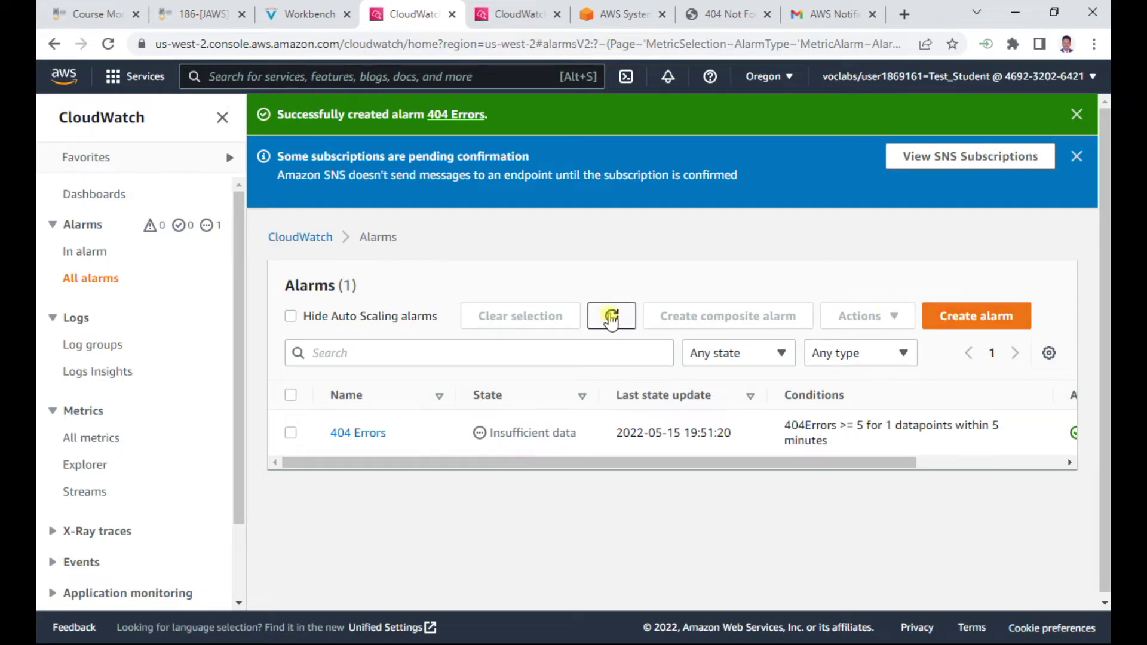
Refresh the Alarms list twice and reload the Not Found page to log another 404
left_click(610, 314)
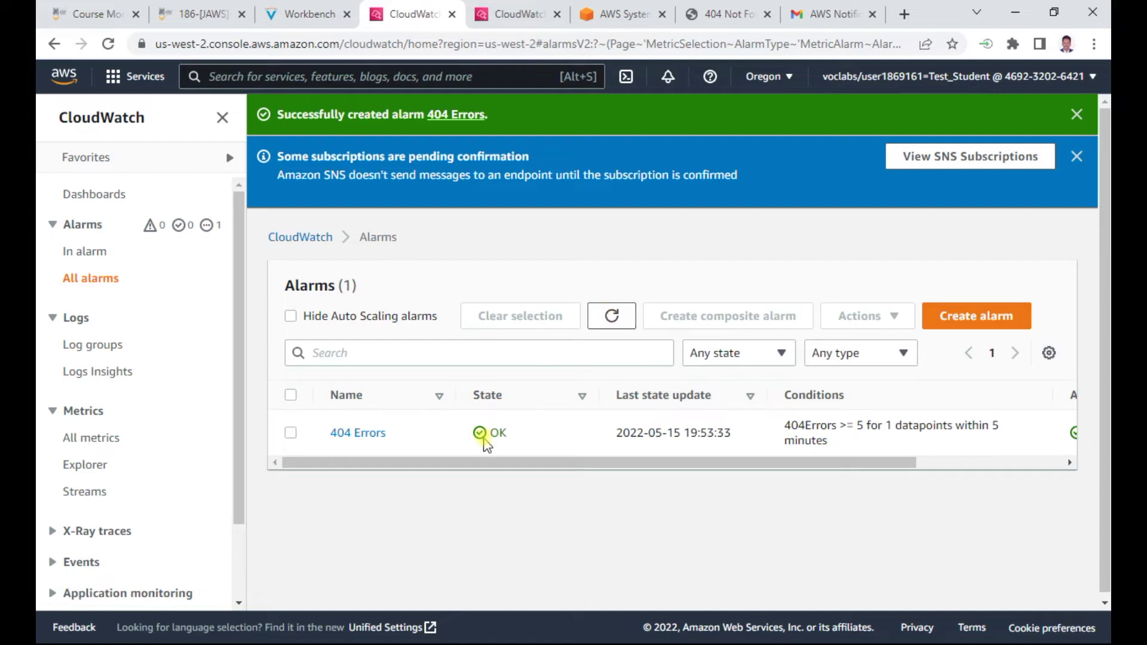
left_click(613, 317)
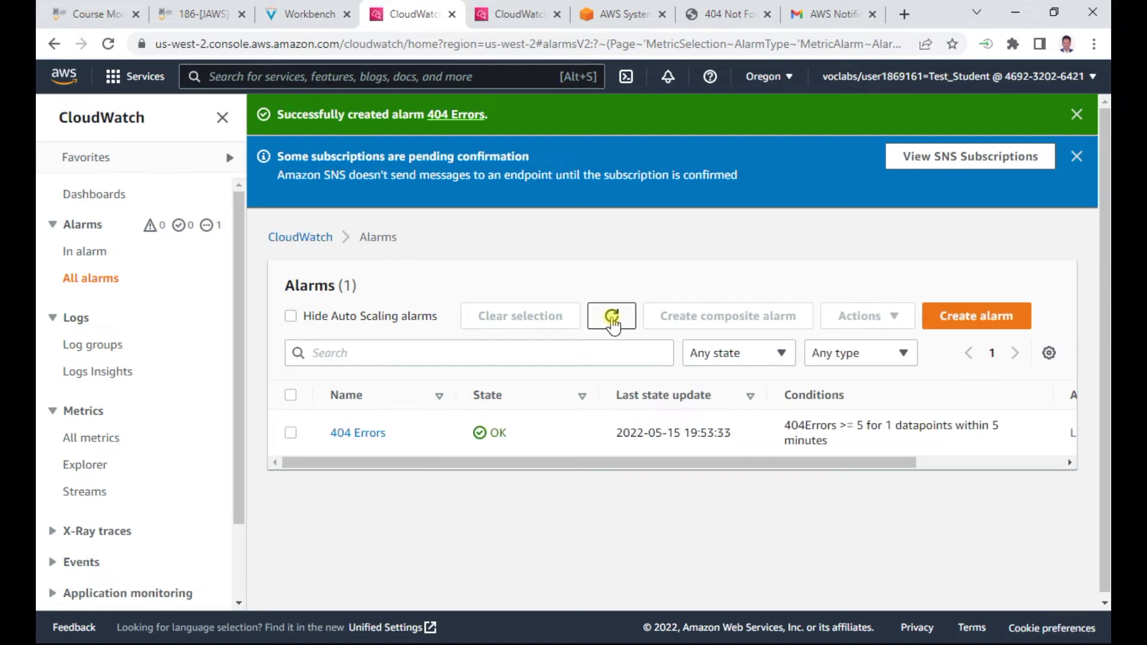
left_click(733, 14)
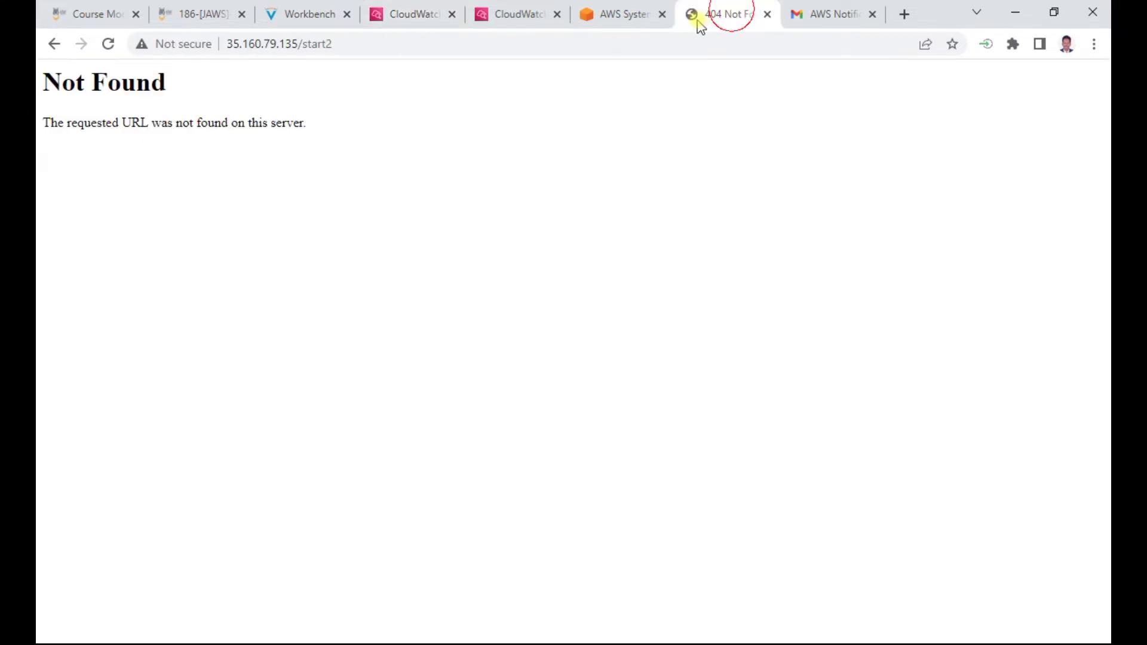
left_click(107, 44)
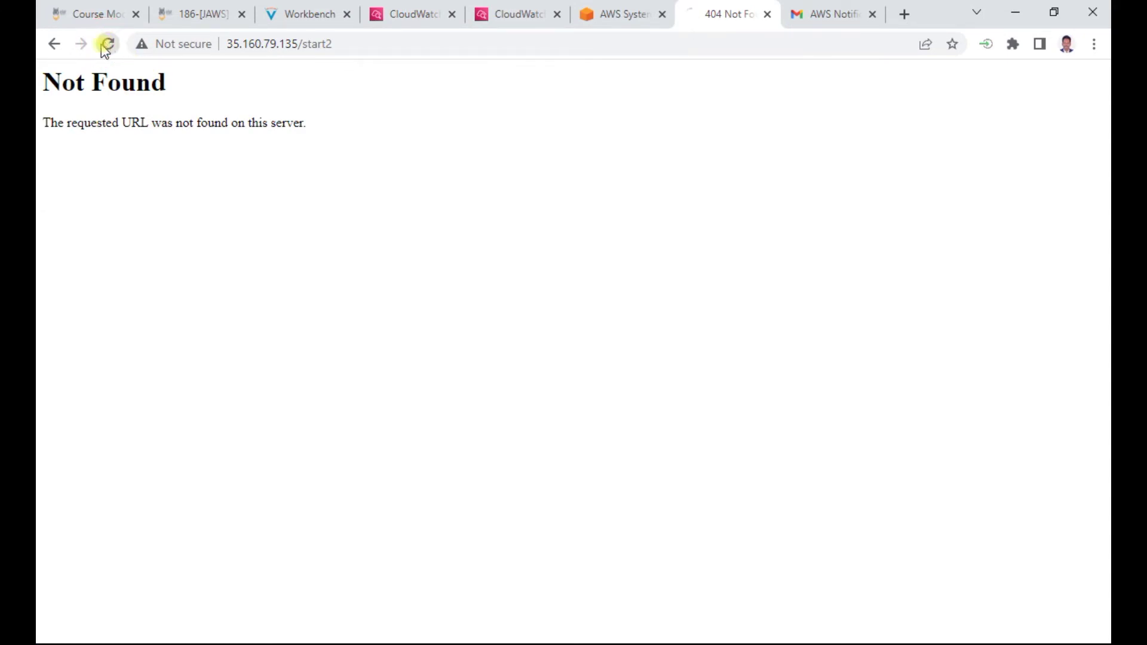
left_click(412, 14)
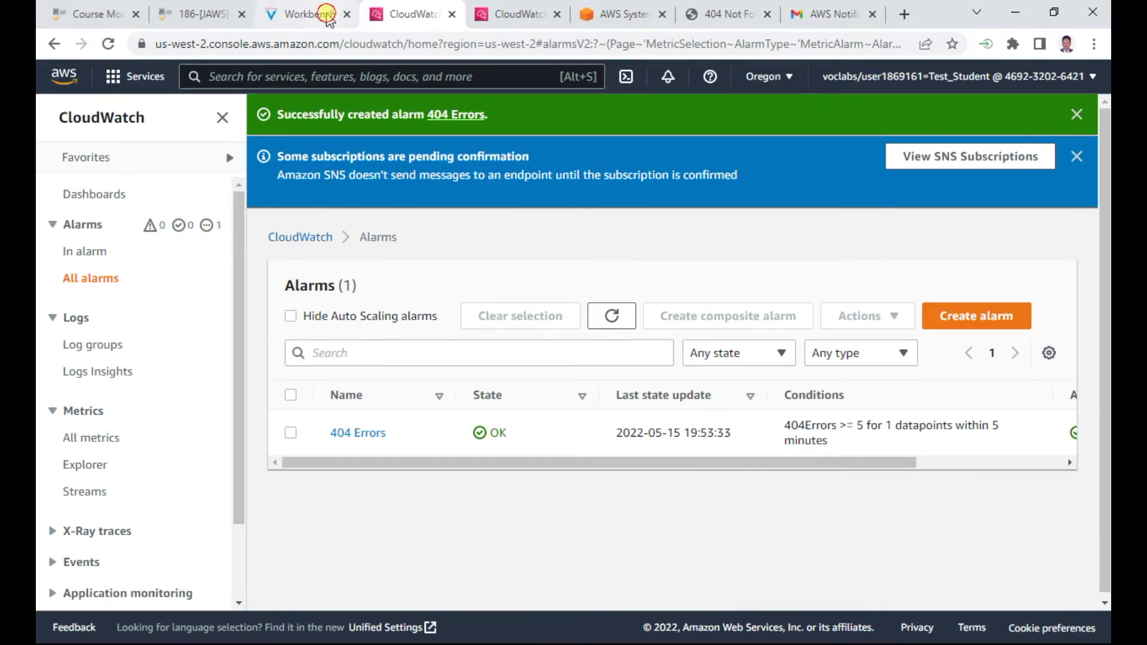
Check the lab instructions, then refresh the Alarms list until '404 Errors' shows In alarm
left_click(298, 14)
scroll(655, 406, "down", 1)
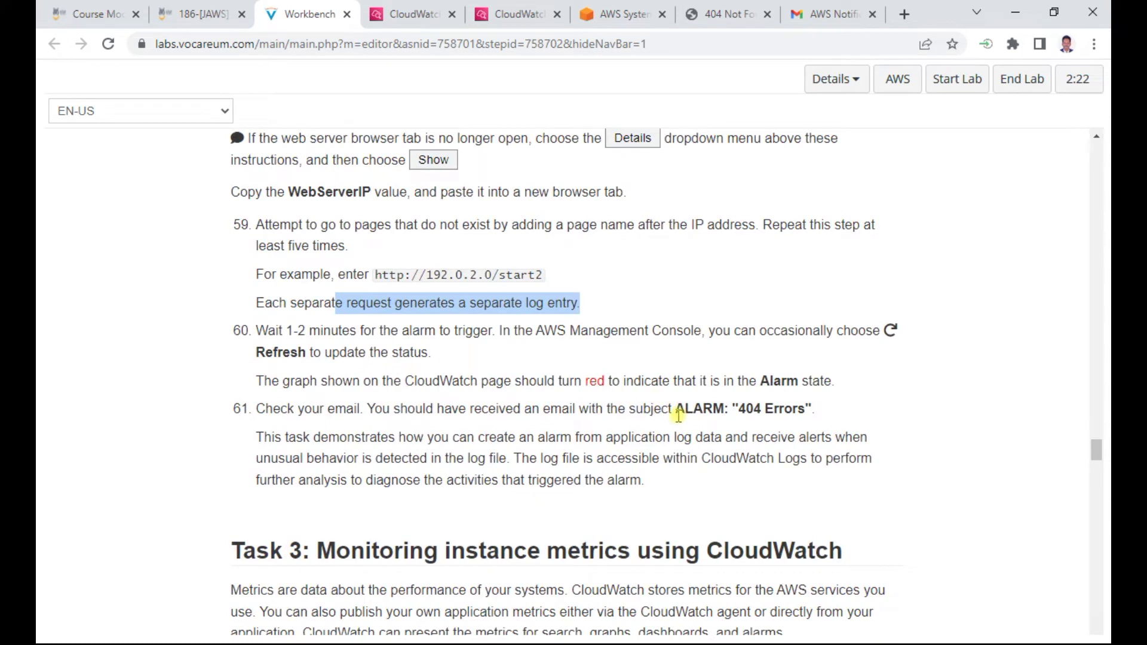
scroll(693, 423, "down", 1)
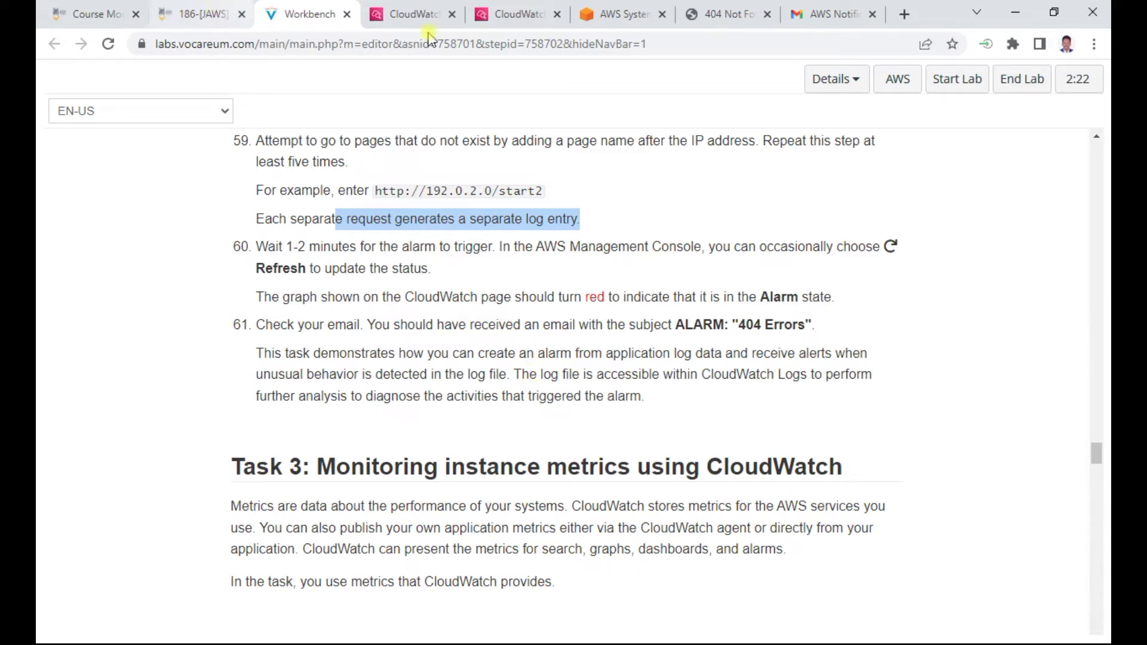
key("ctrl+Tab")
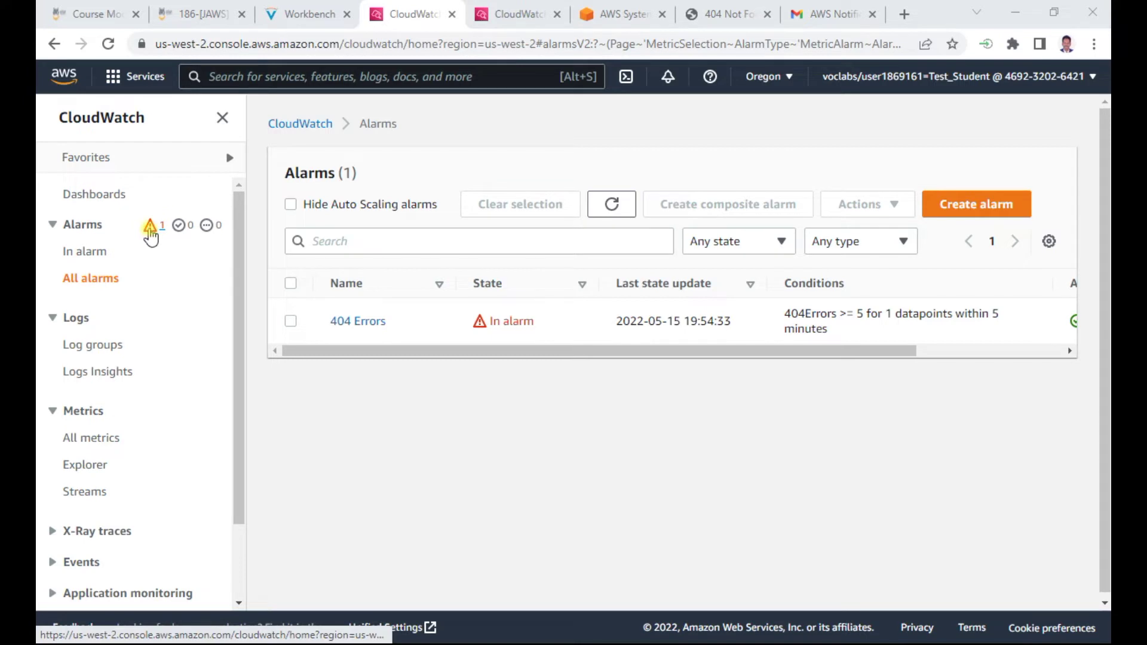
left_click(627, 202)
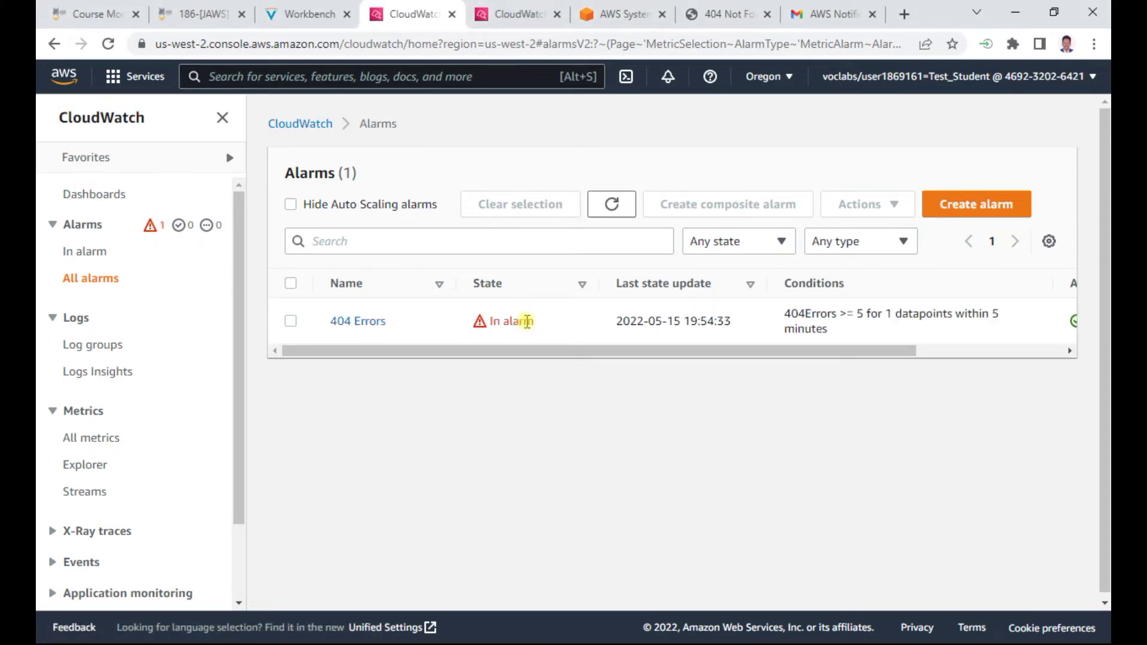
left_click(734, 15)
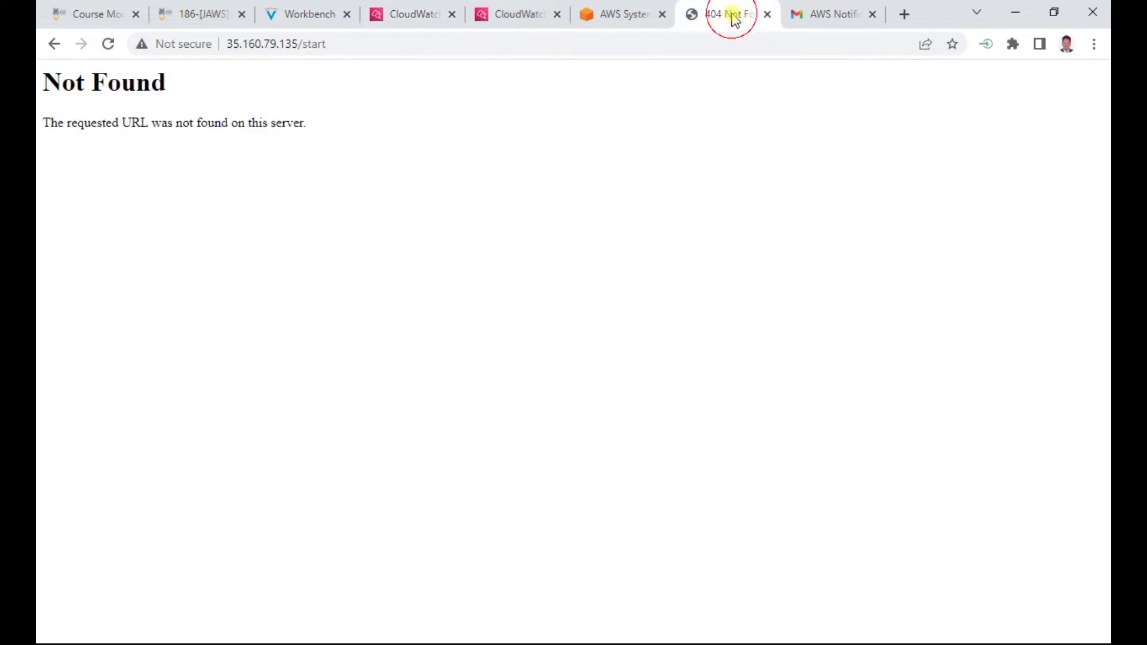
Open the ALARM '404 Errors' email from the Promotions category of the Gmail inbox
left_click(831, 13)
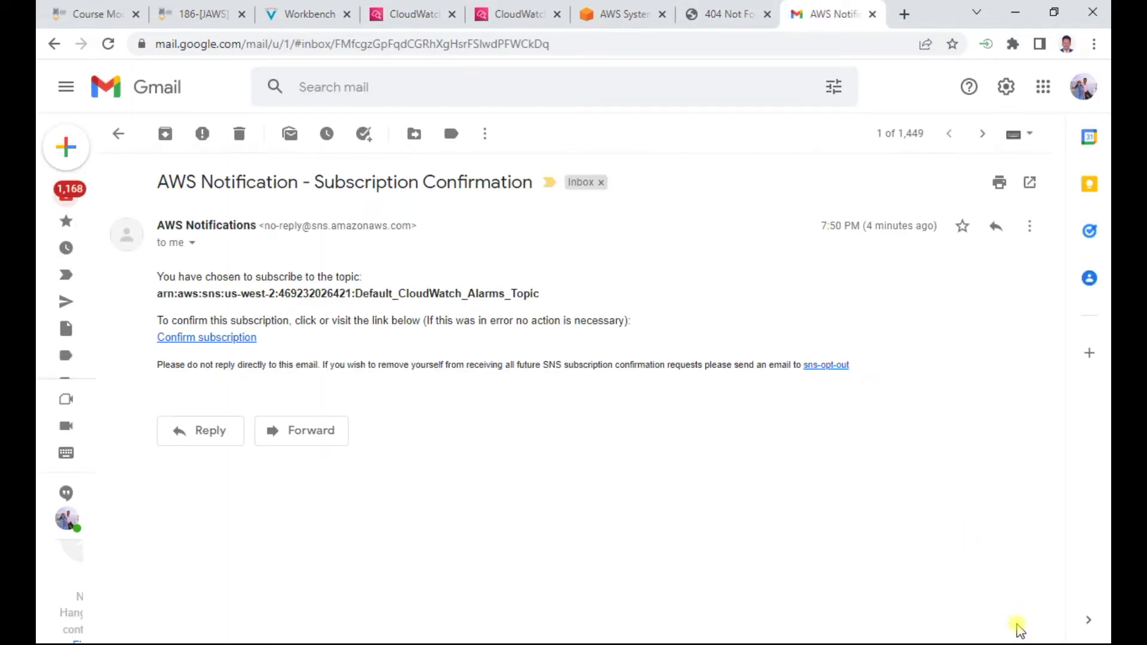
left_click(97, 200)
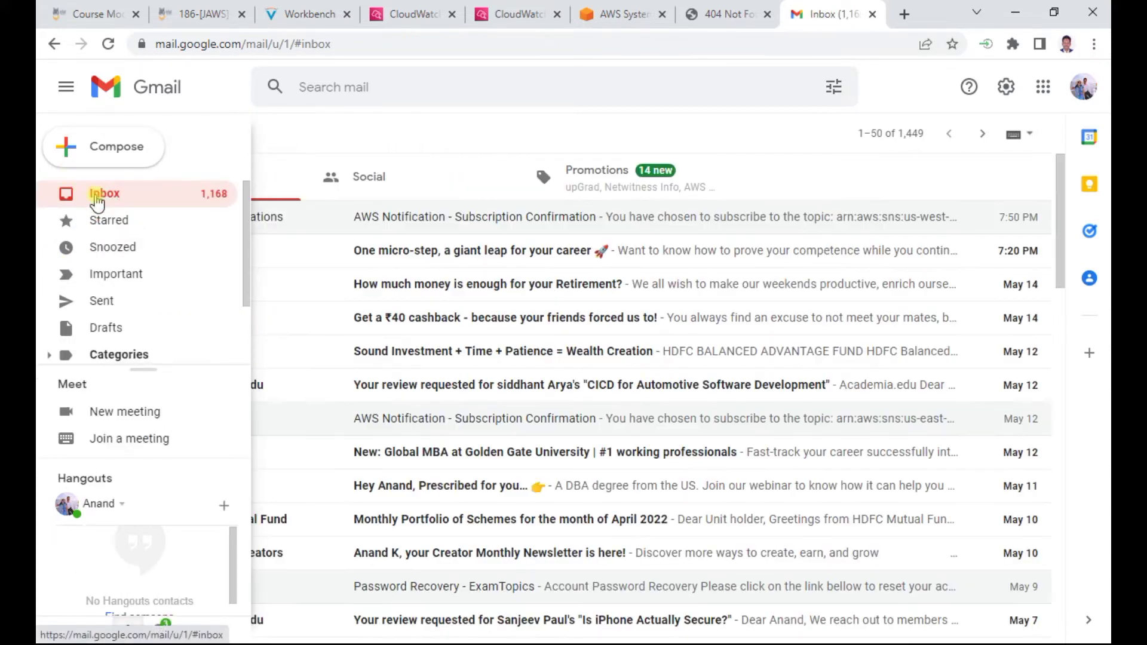
left_click(597, 185)
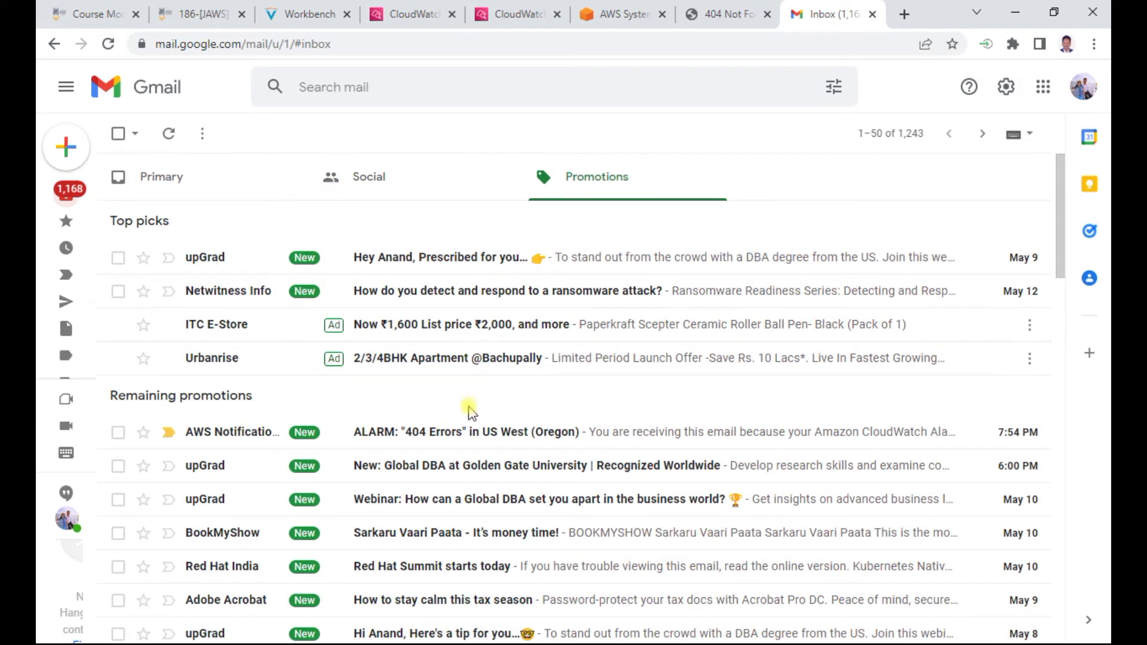
left_click(468, 433)
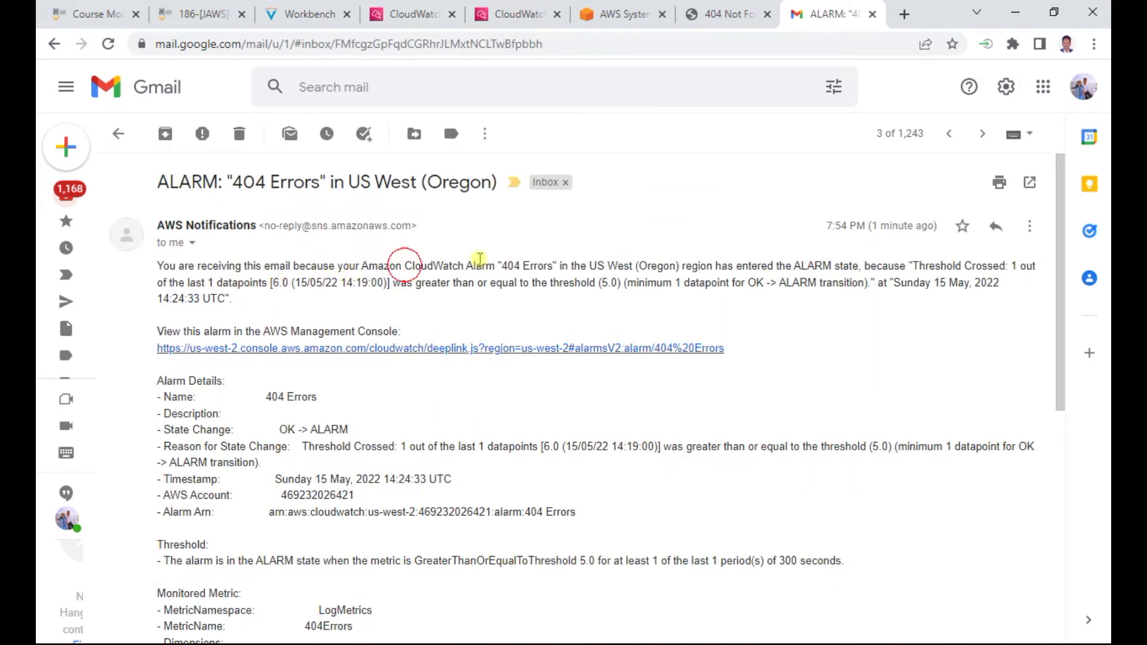
Highlight the email's opening line and its OK -> ALARM State Change line, then return to the instructions
left_click_drag(157, 265, 704, 267)
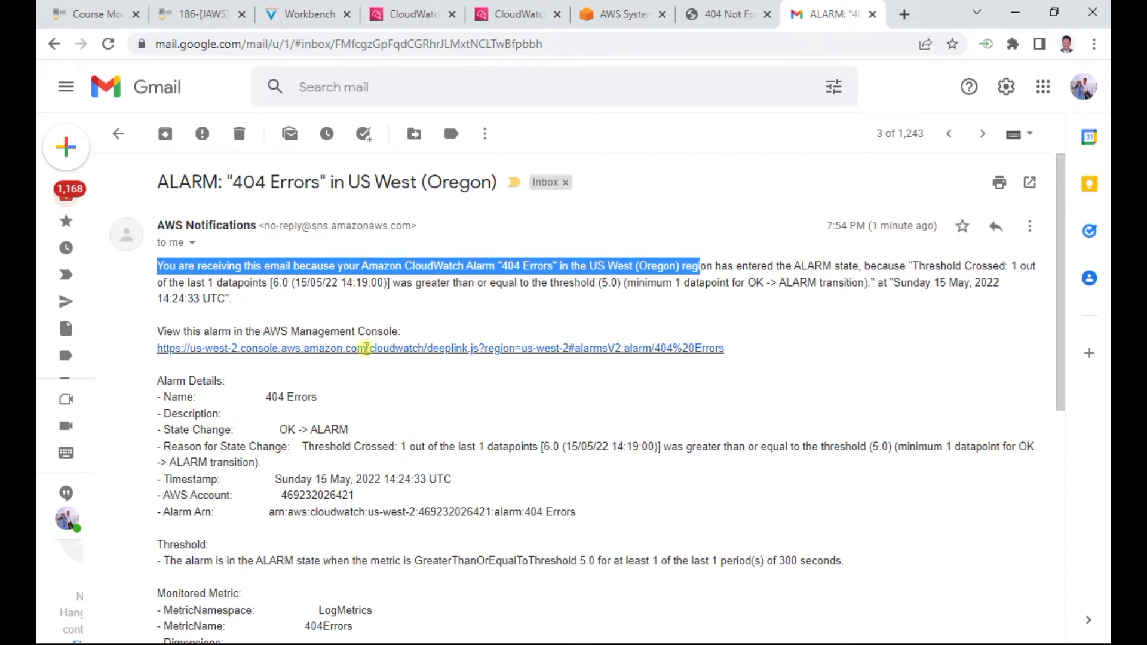
scroll(394, 414, "down", 1)
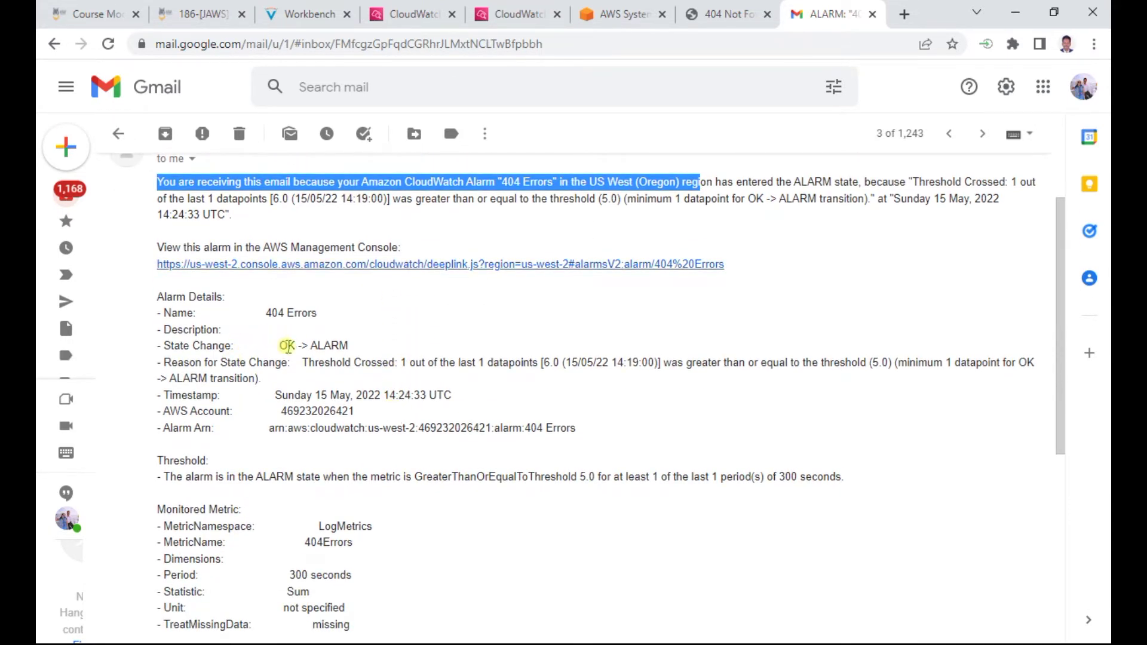
left_click_drag(279, 347, 268, 331)
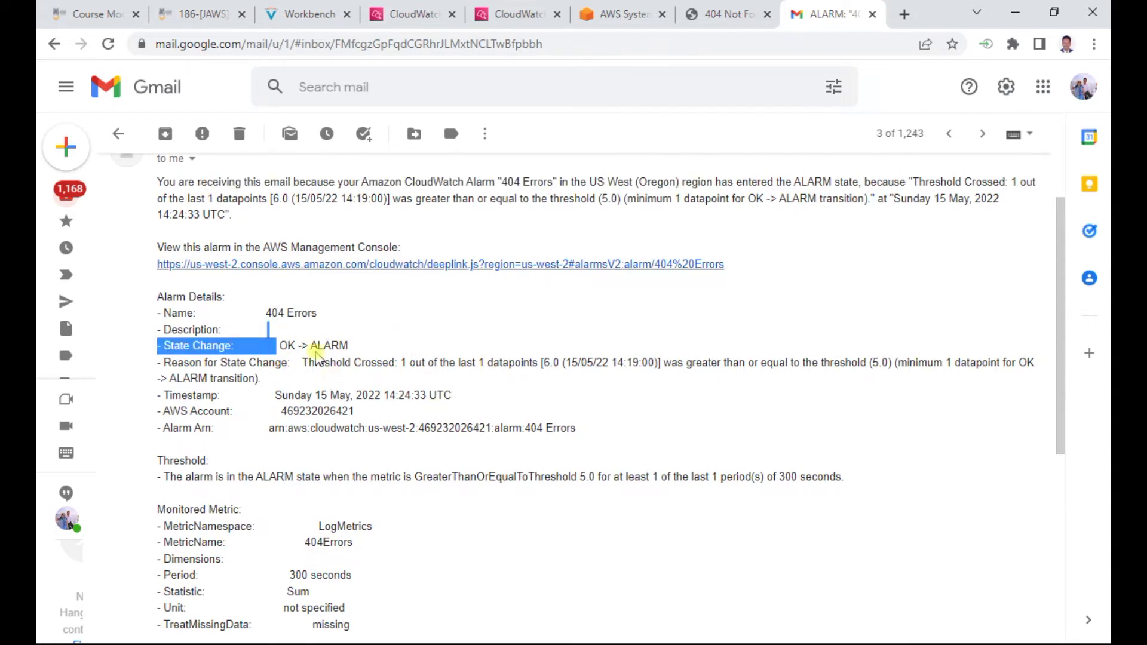
left_click(382, 344)
left_click(306, 14)
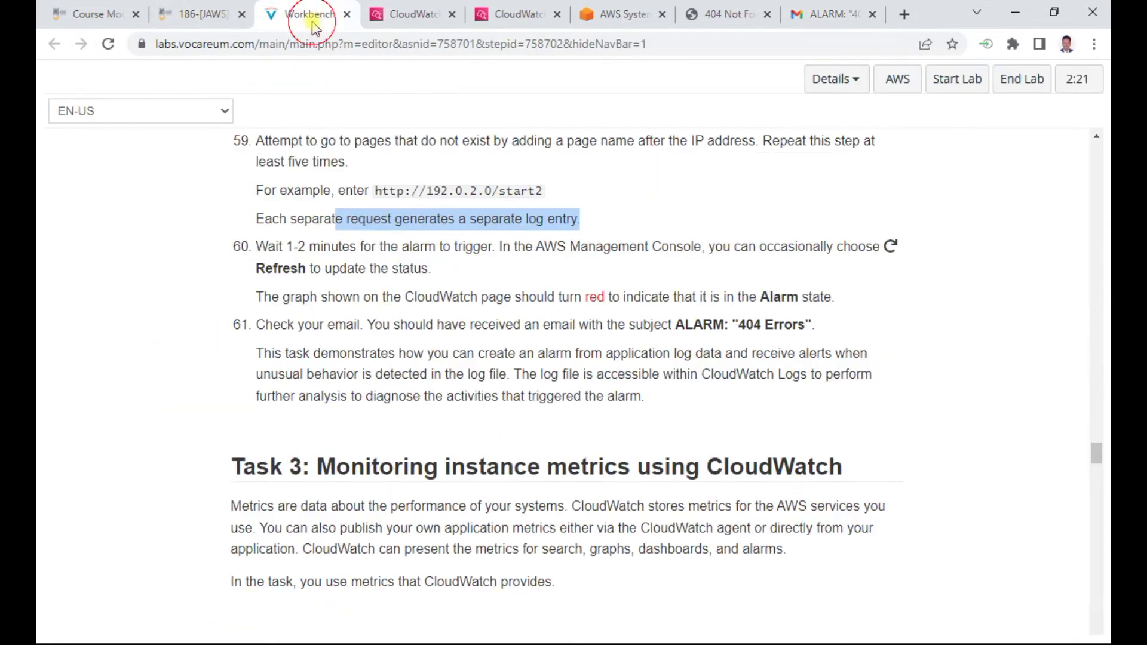
Scroll the lab instructions down to Task 3 steps 62–66 on EC2 instance metrics
scroll(387, 327, "down", 4)
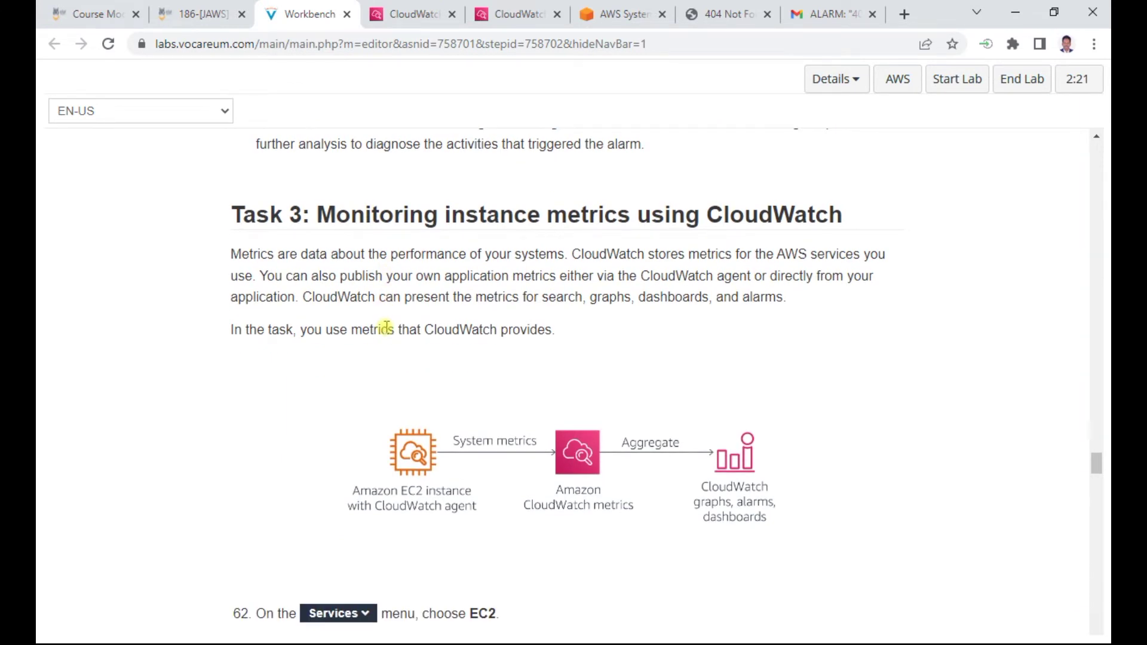
scroll(469, 293, "down", 4)
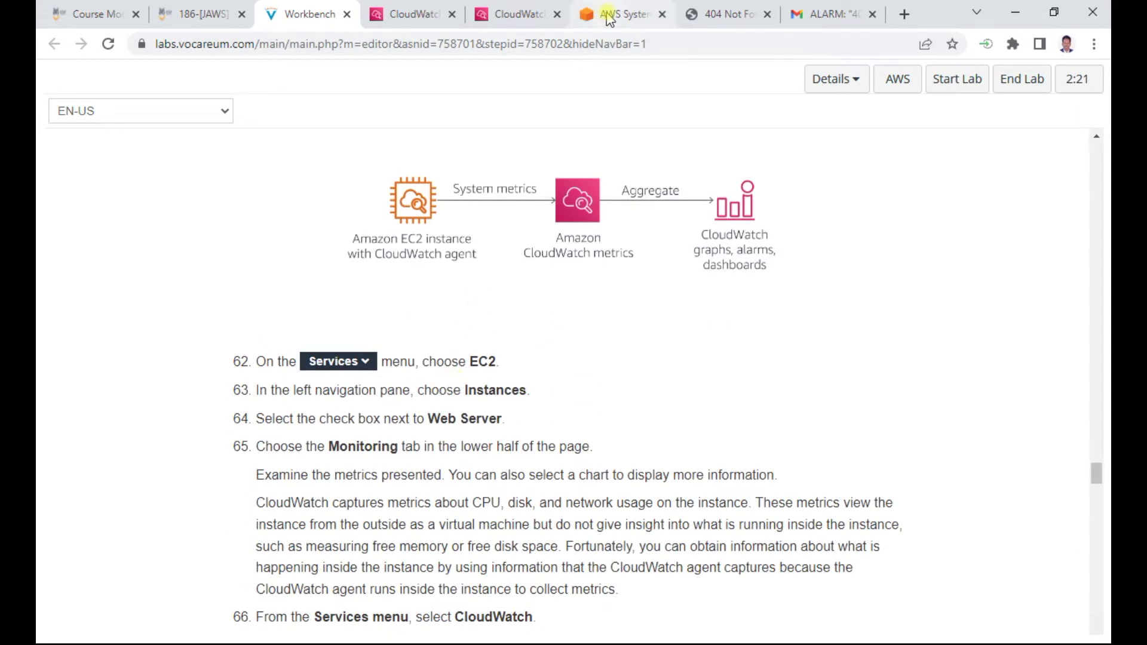
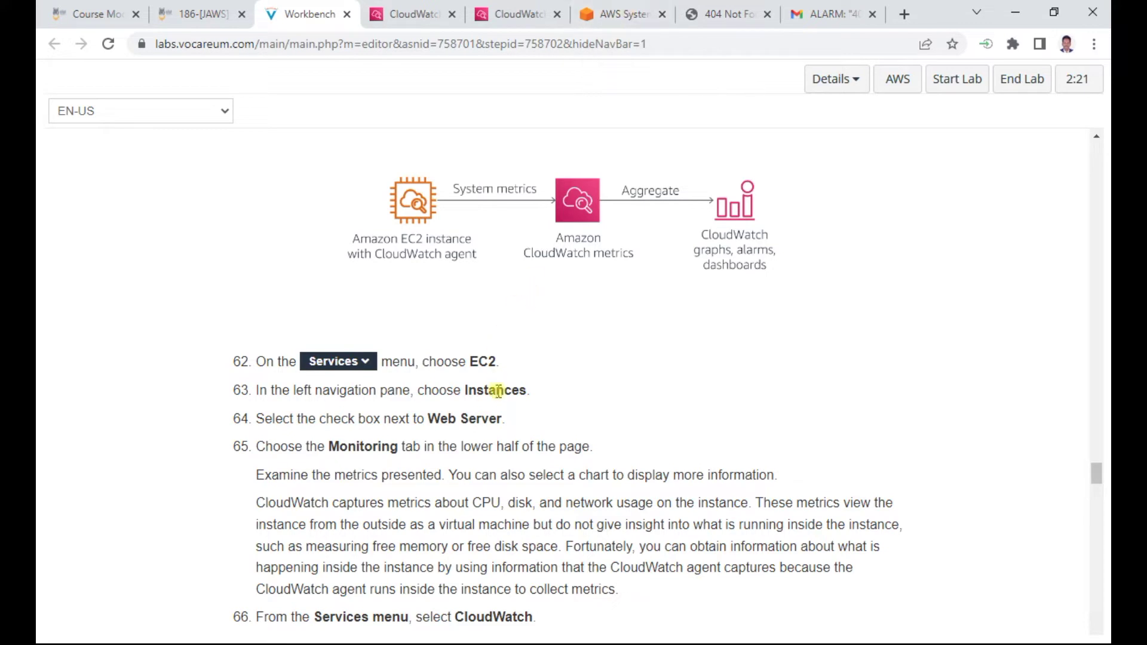
Open the running Web Server instance's Monitoring tab in EC2 Instances and enlarge the details panel
left_click(632, 19)
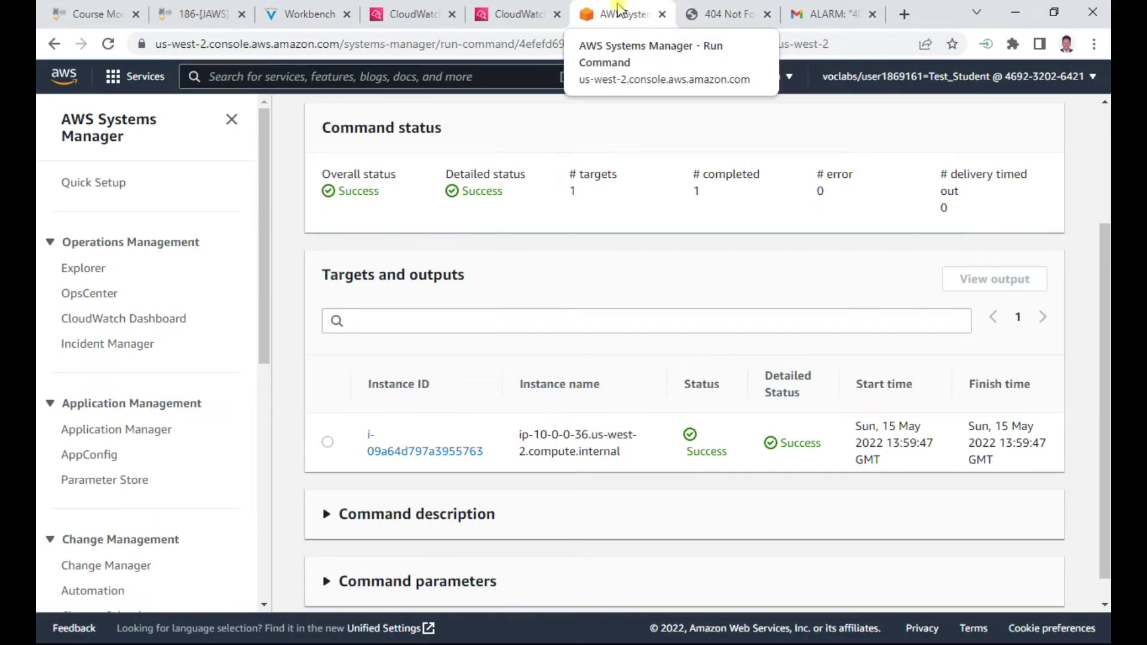
left_click(132, 76)
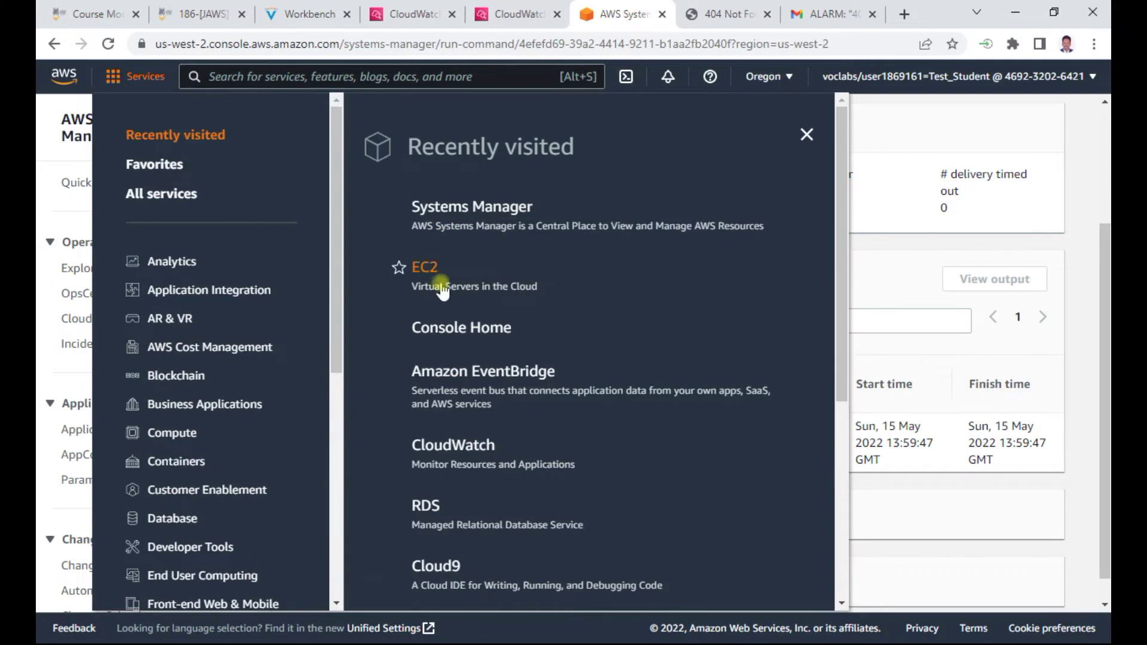
left_click(427, 267)
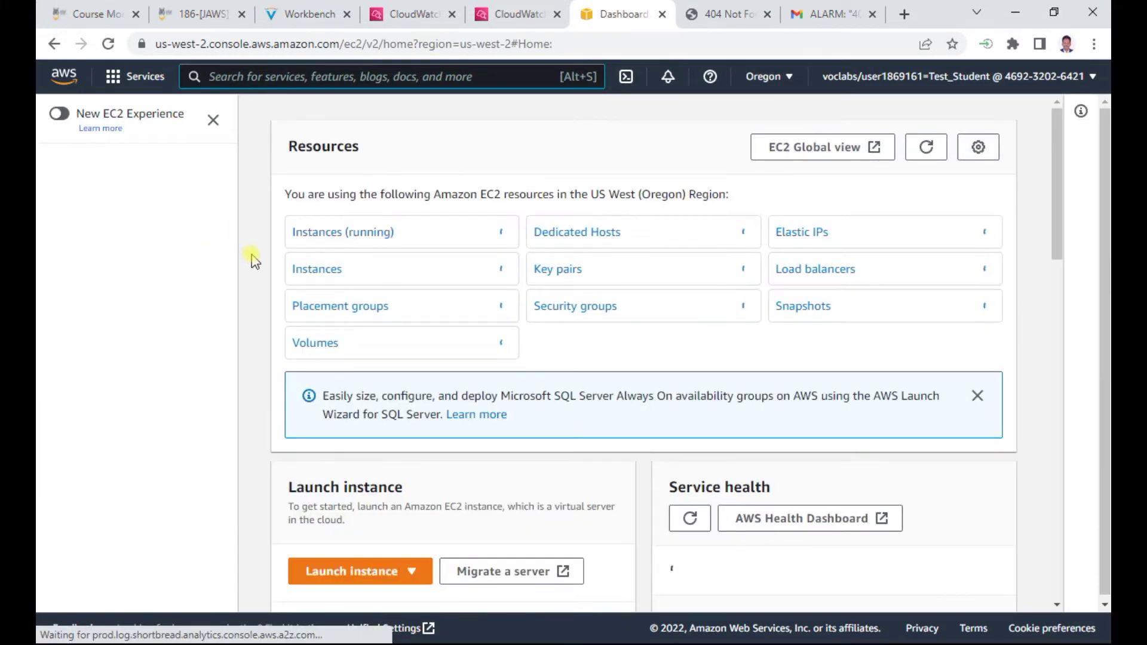
left_click(337, 233)
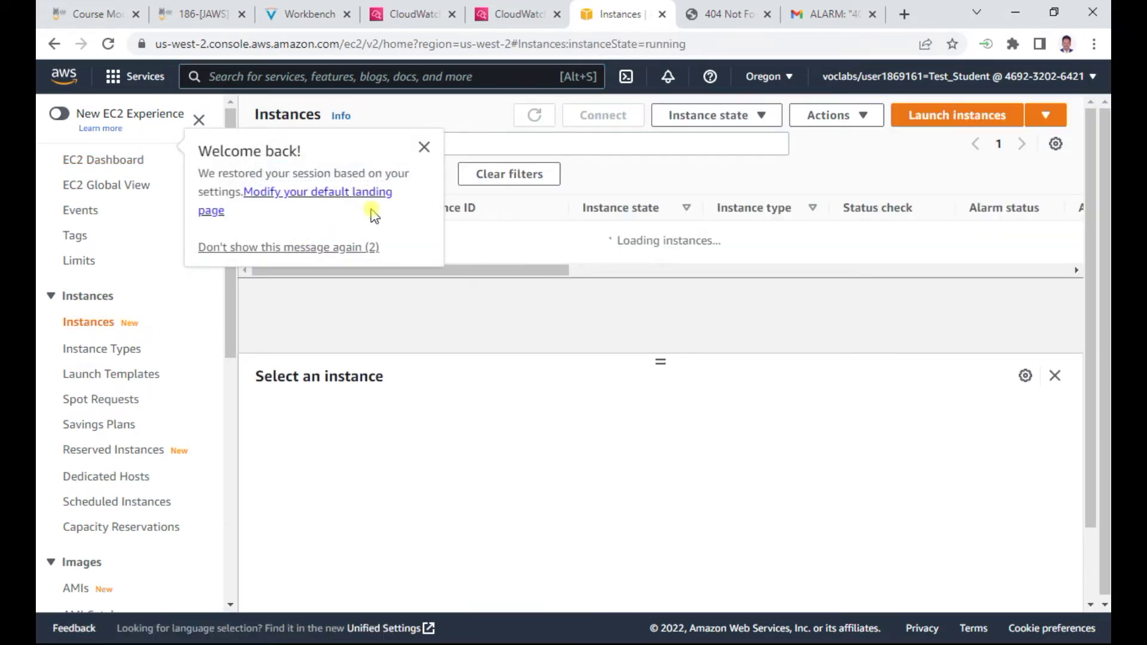
left_click(422, 155)
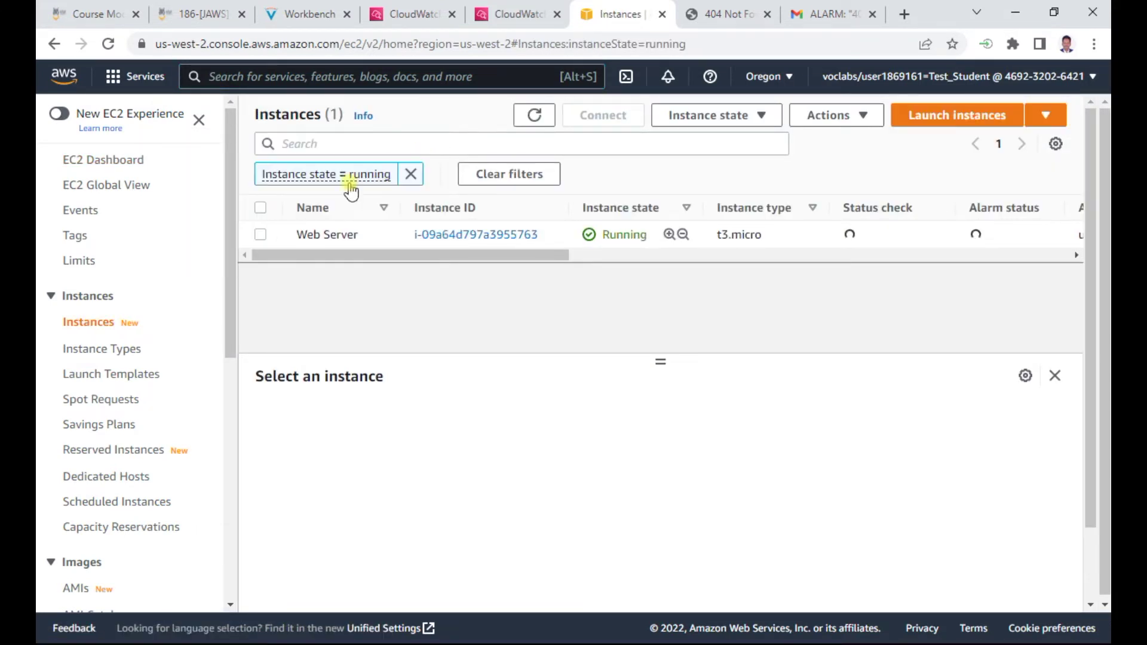
left_click(259, 234)
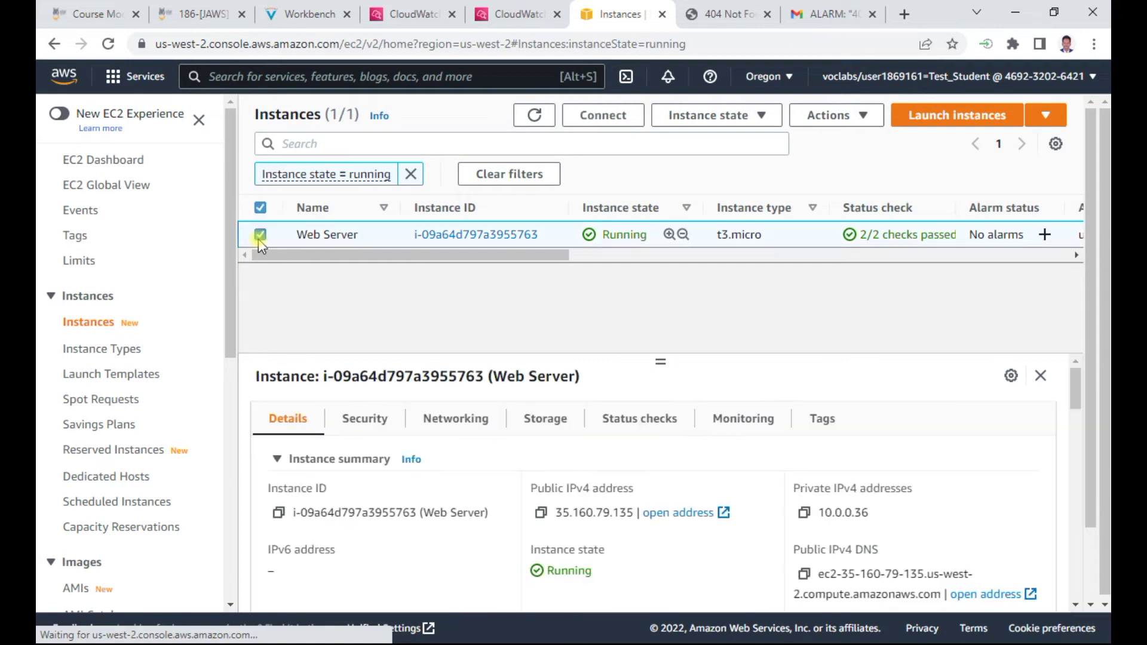
left_click(743, 417)
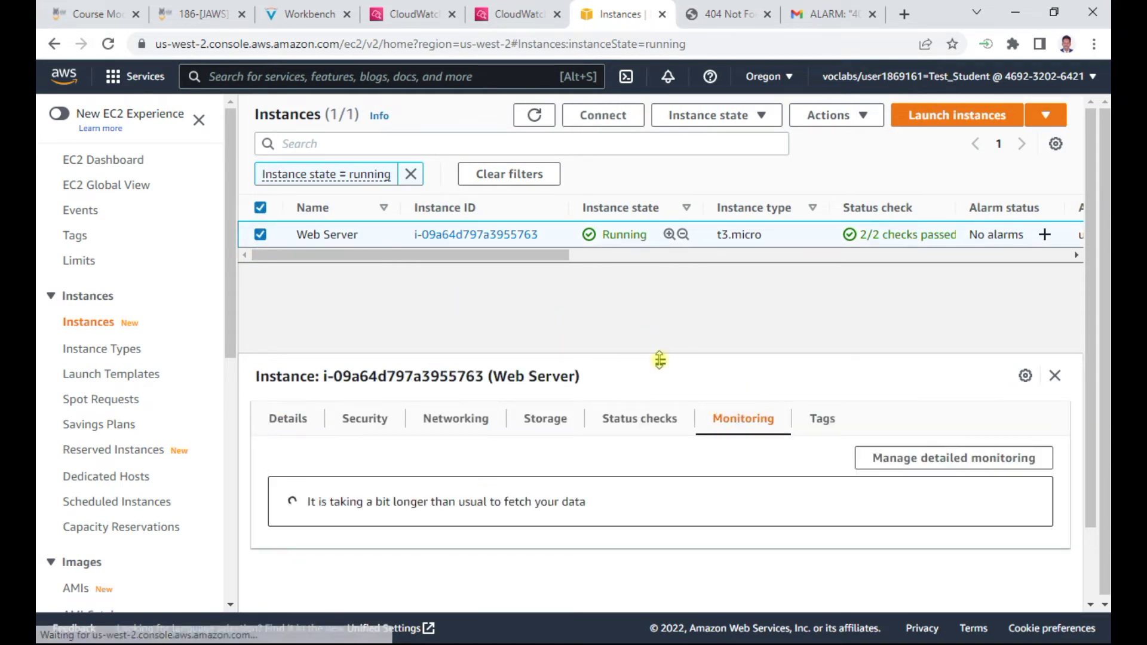
left_click_drag(664, 349, 688, 263)
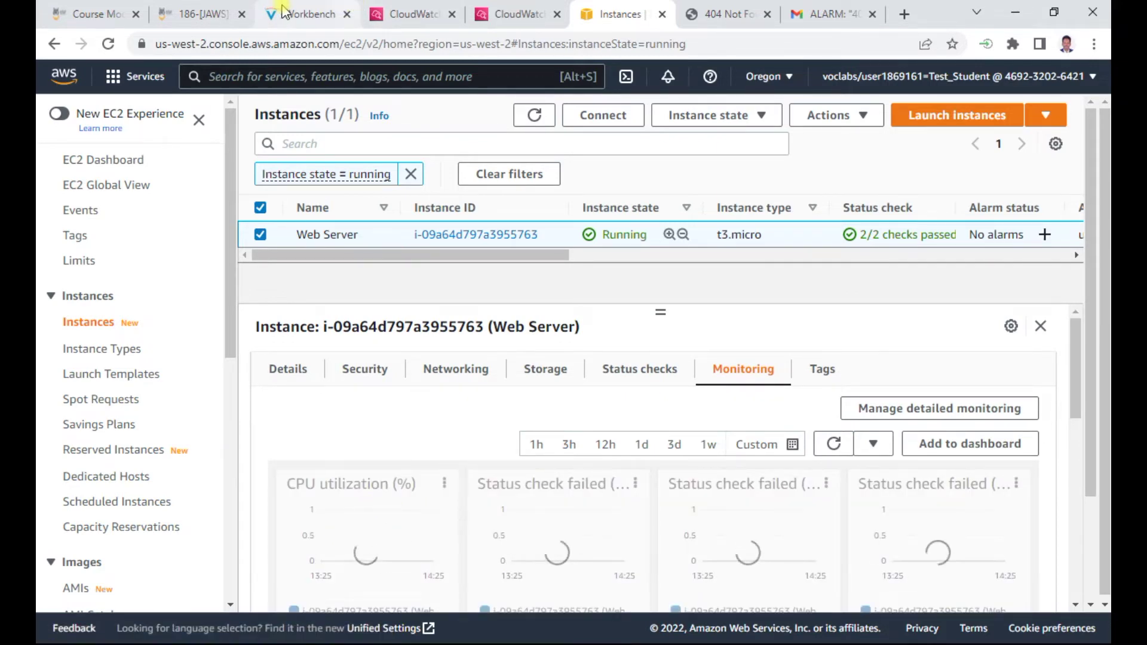
In the lab guide, highlight parts of step 65's instruction and explanation
left_click(300, 18)
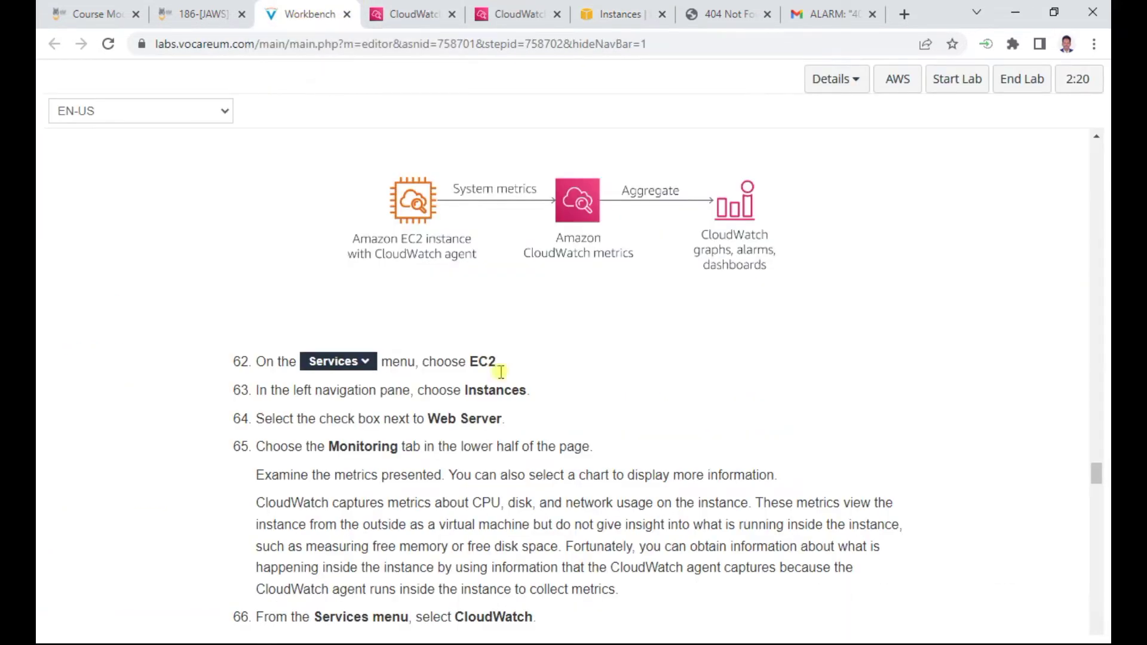
scroll(564, 427, "down", 1)
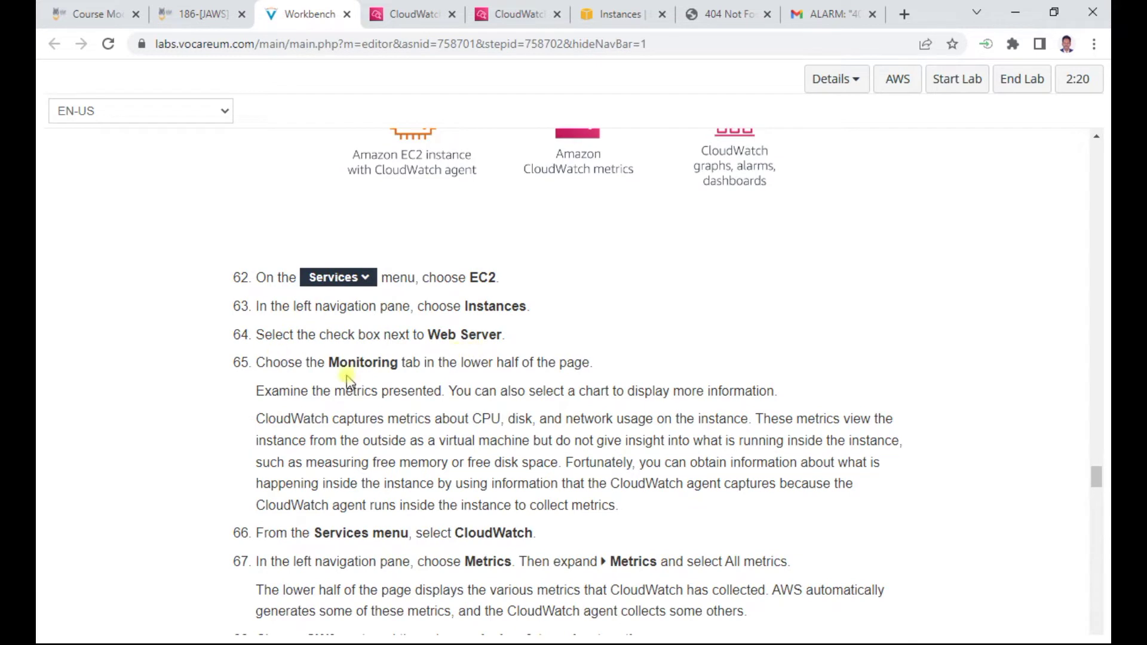
left_click_drag(430, 366, 586, 366)
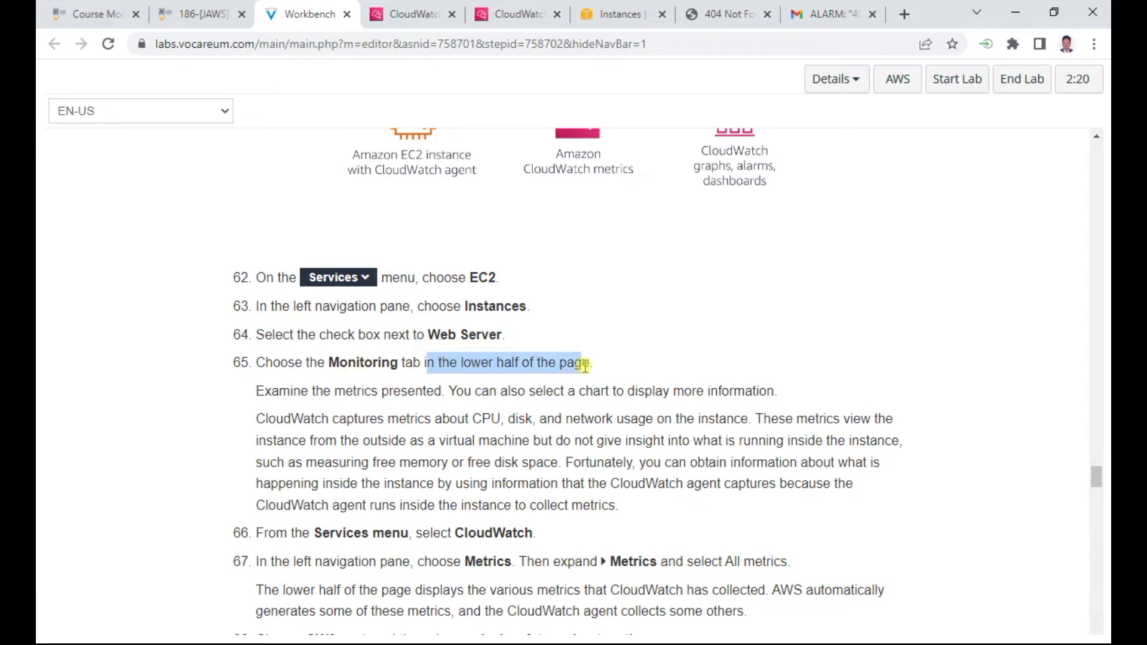
left_click_drag(416, 392, 535, 393)
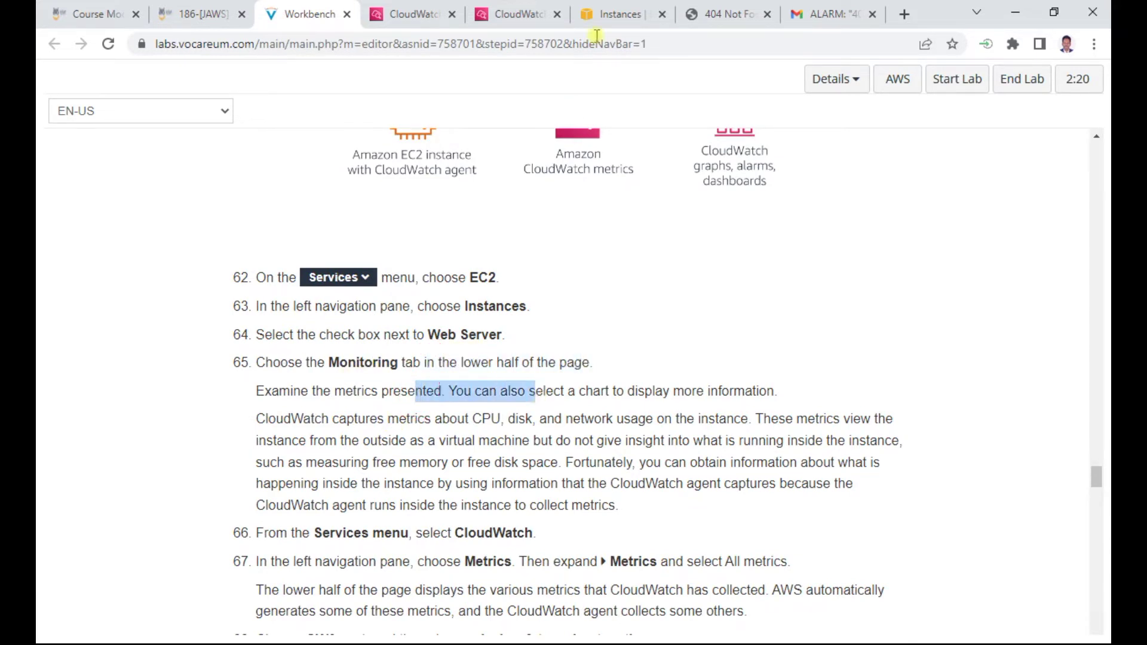
Enlarge the Web Server's CPU utilization chart and pin its 2.96% peak at 14:10
left_click(631, 19)
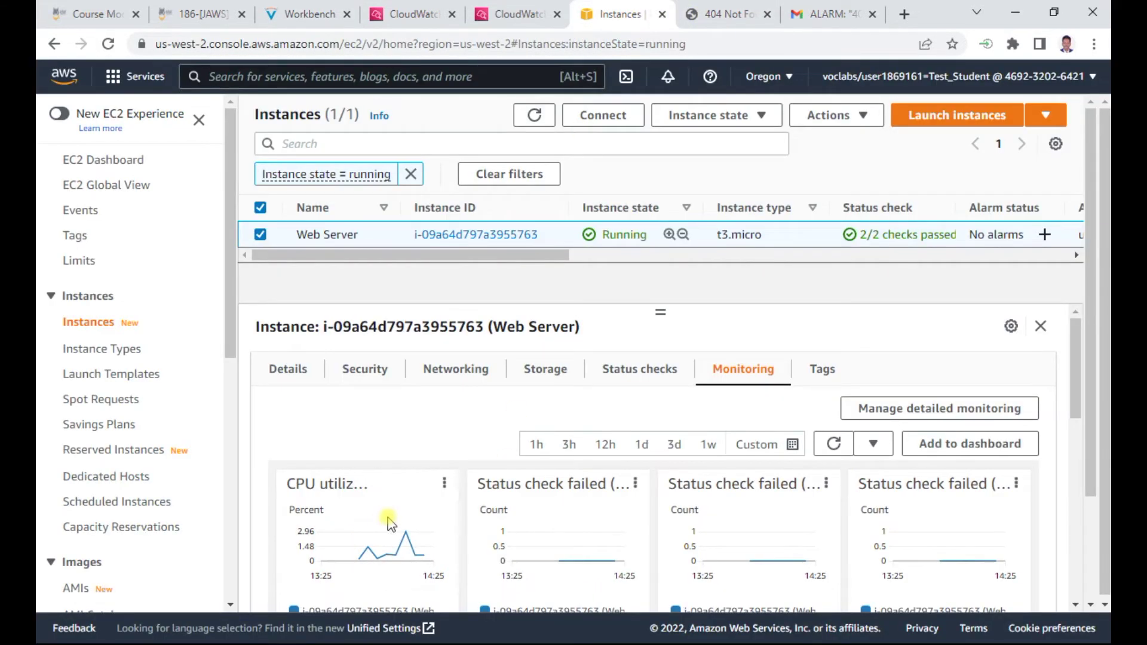
scroll(615, 500, "down", 4)
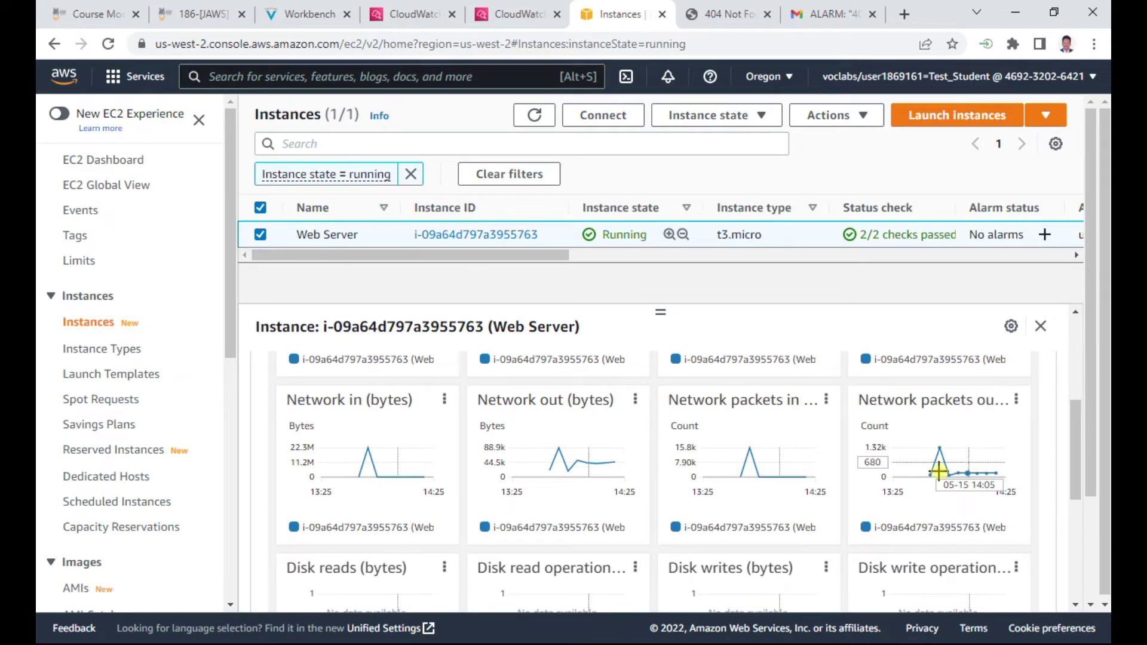
scroll(687, 460, "down", 1)
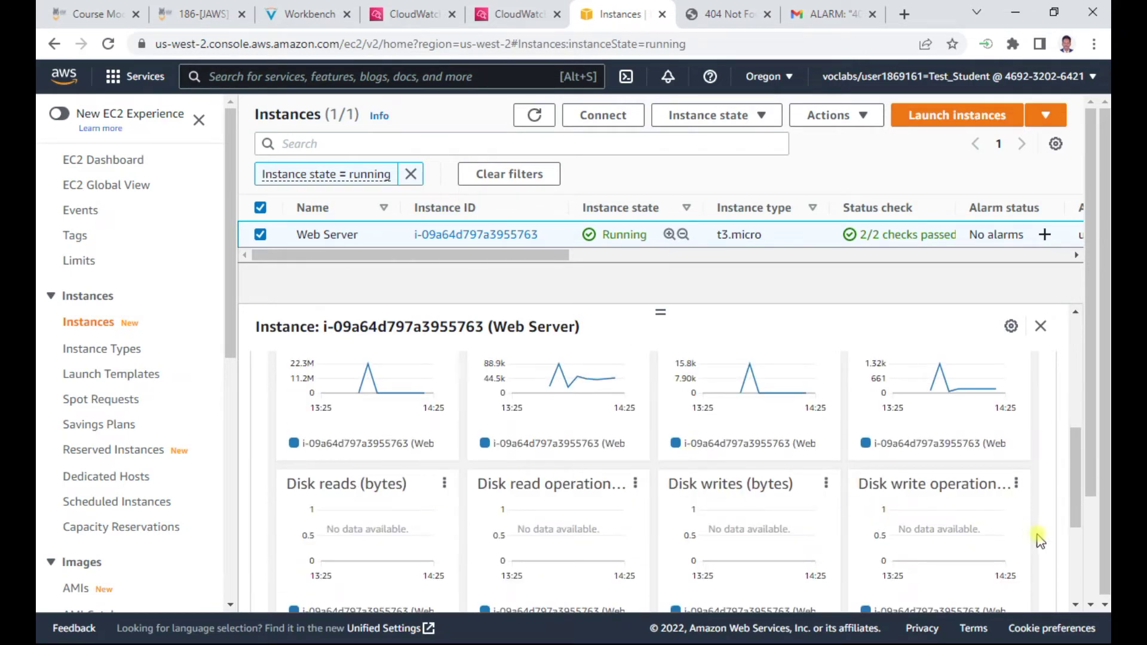
scroll(451, 463, "up", 5)
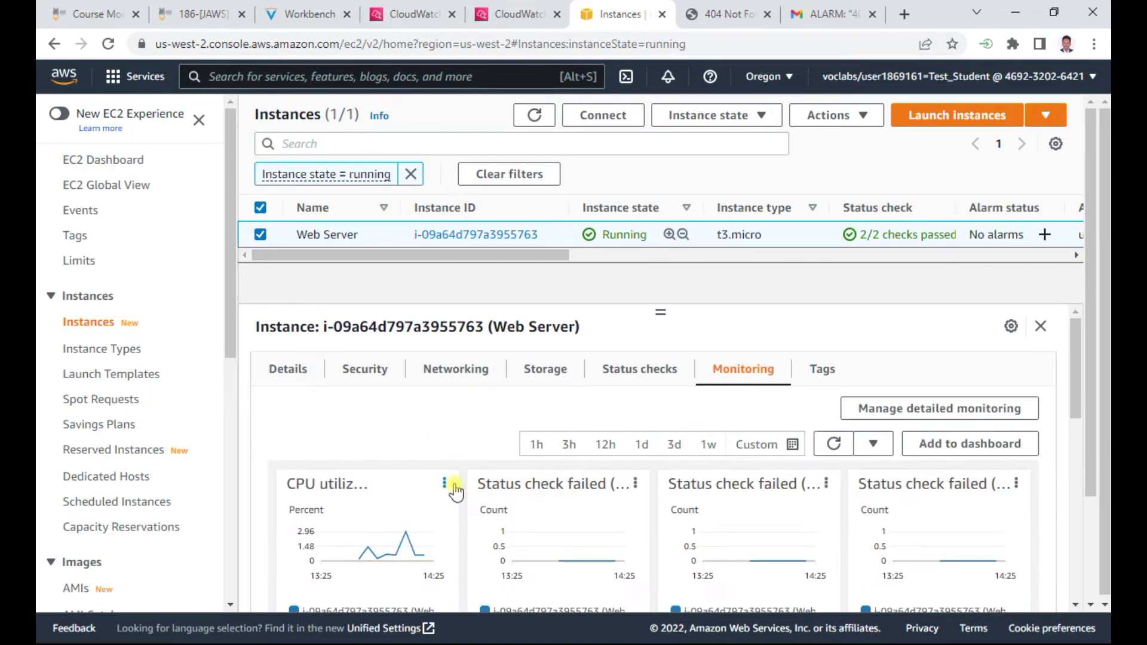
left_click(446, 484)
left_click(470, 506)
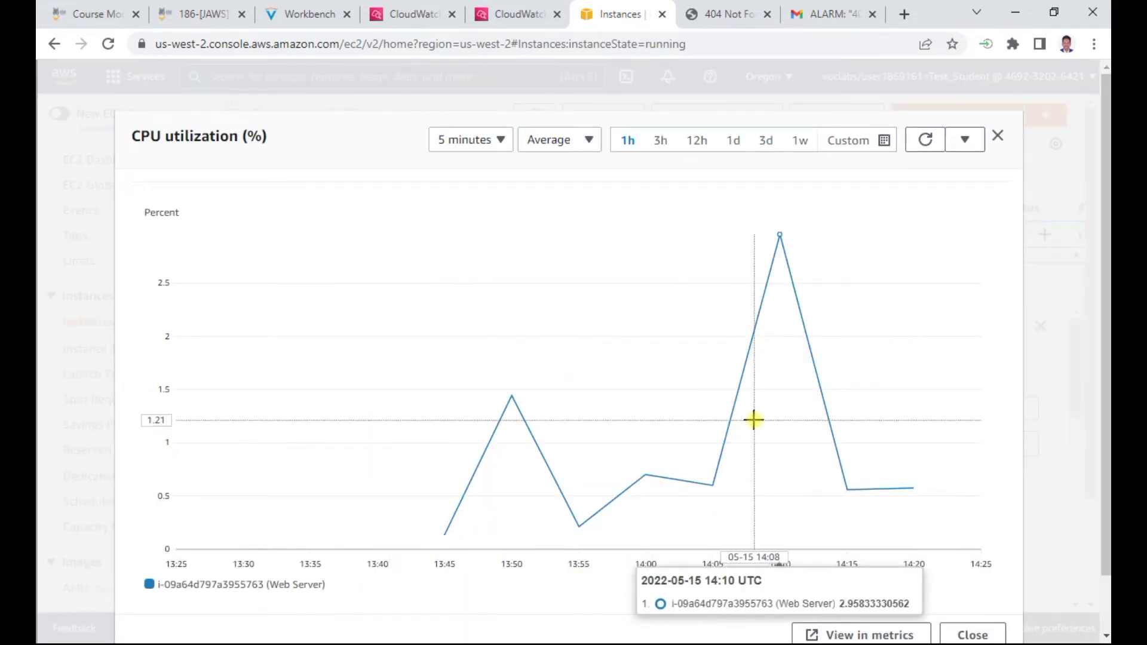
left_click(780, 233)
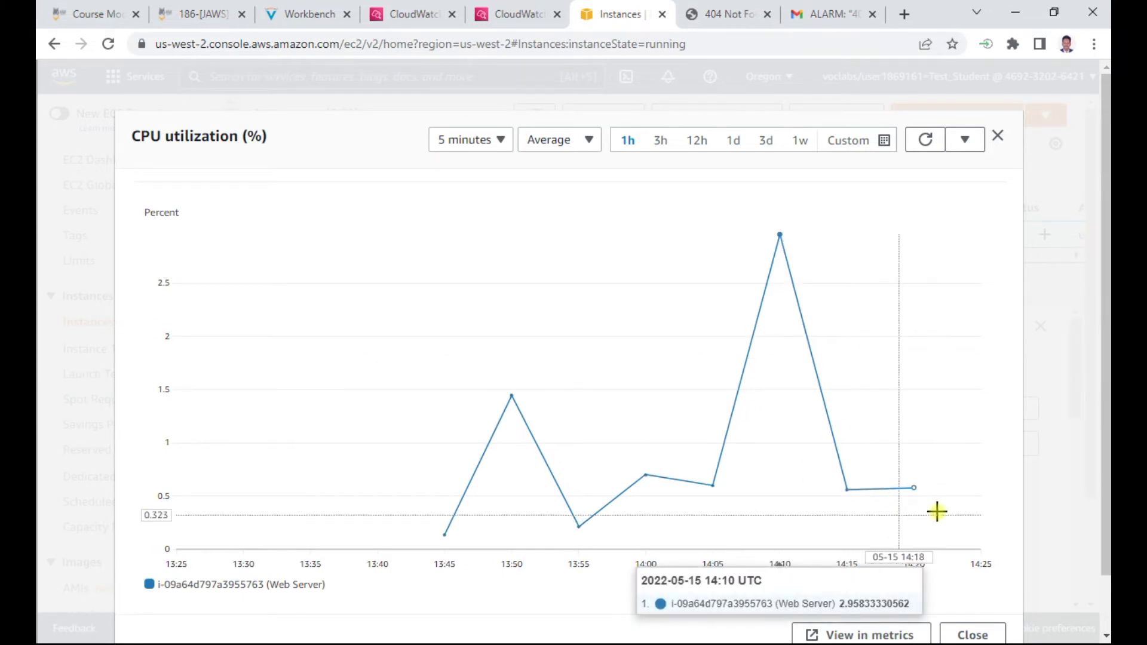
left_click(303, 18)
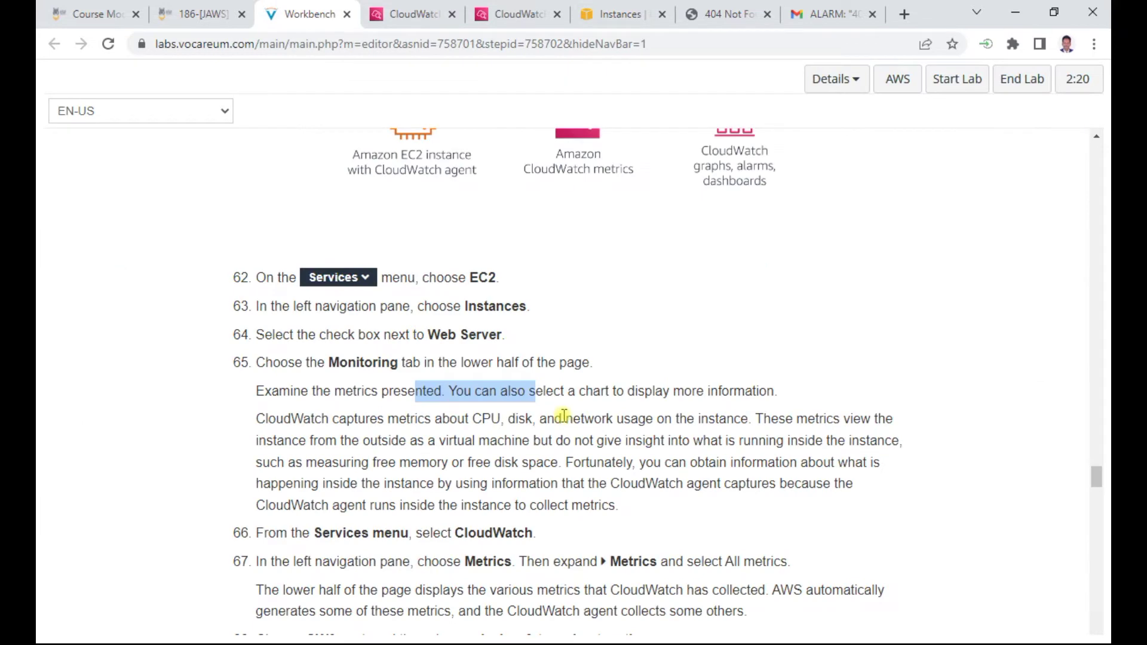
Highlight CloudWatch in step 66, then open CloudWatch All metrics listing the CWAgent and LogMetrics namespaces
scroll(564, 415, "down", 3)
double_click(491, 365)
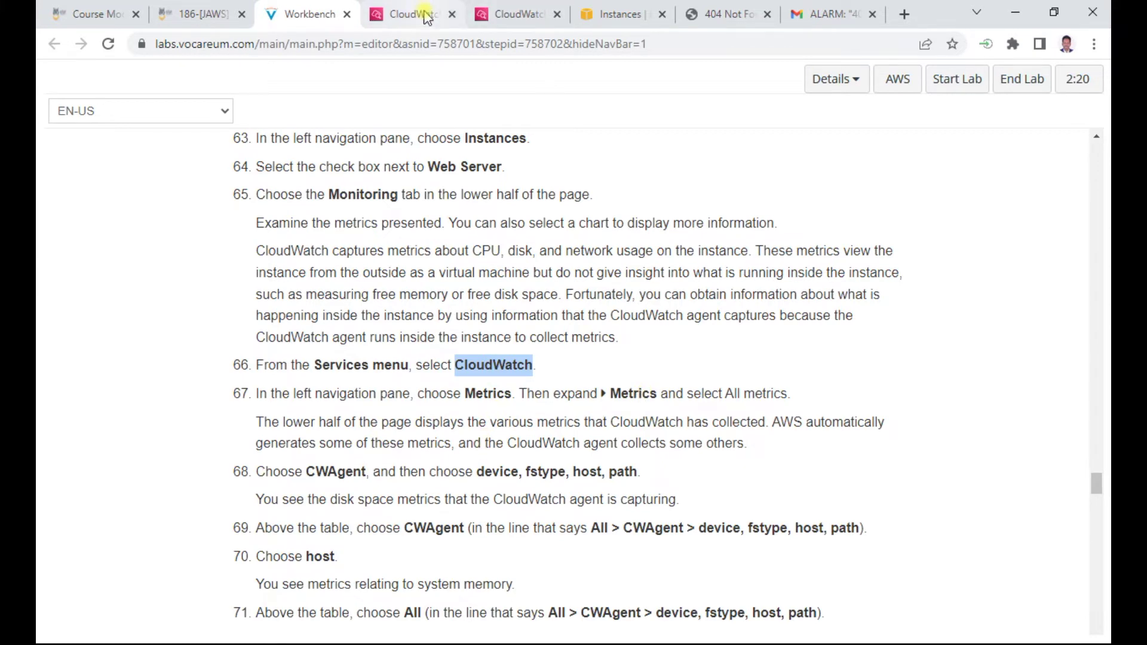
left_click(422, 18)
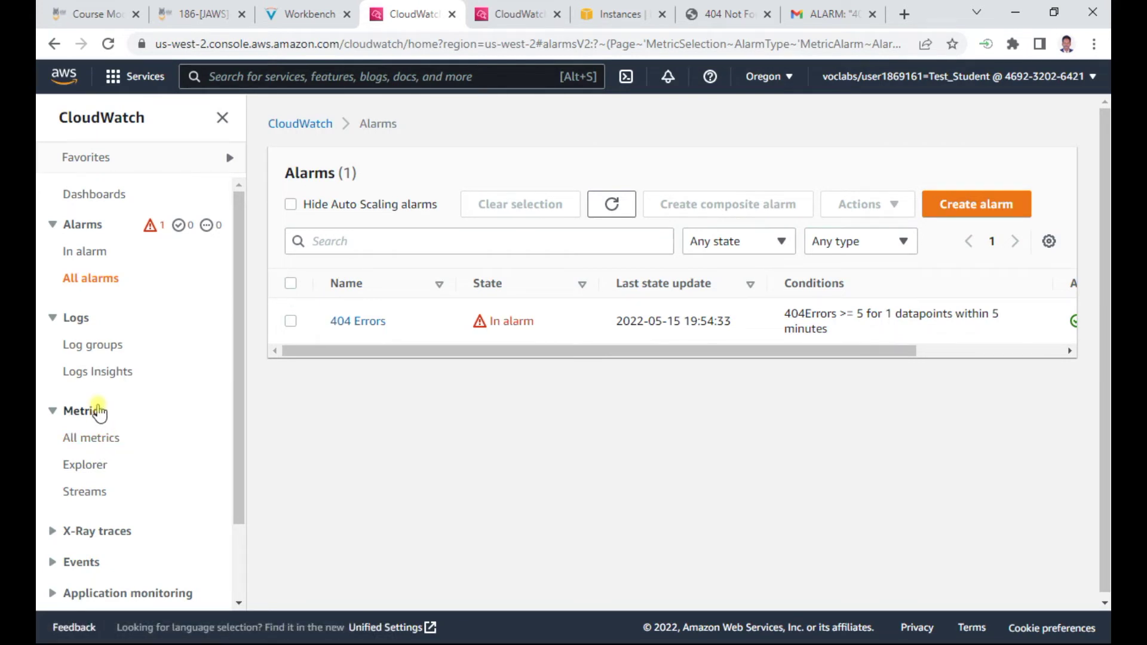
left_click(89, 437)
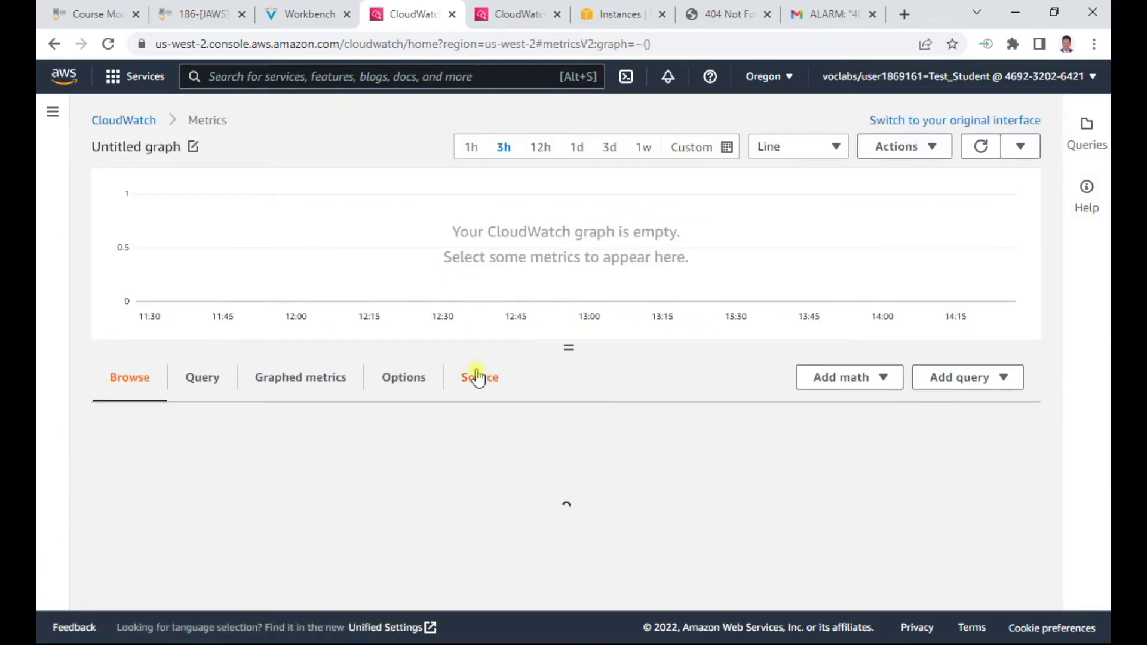
scroll(326, 430, "down", 2)
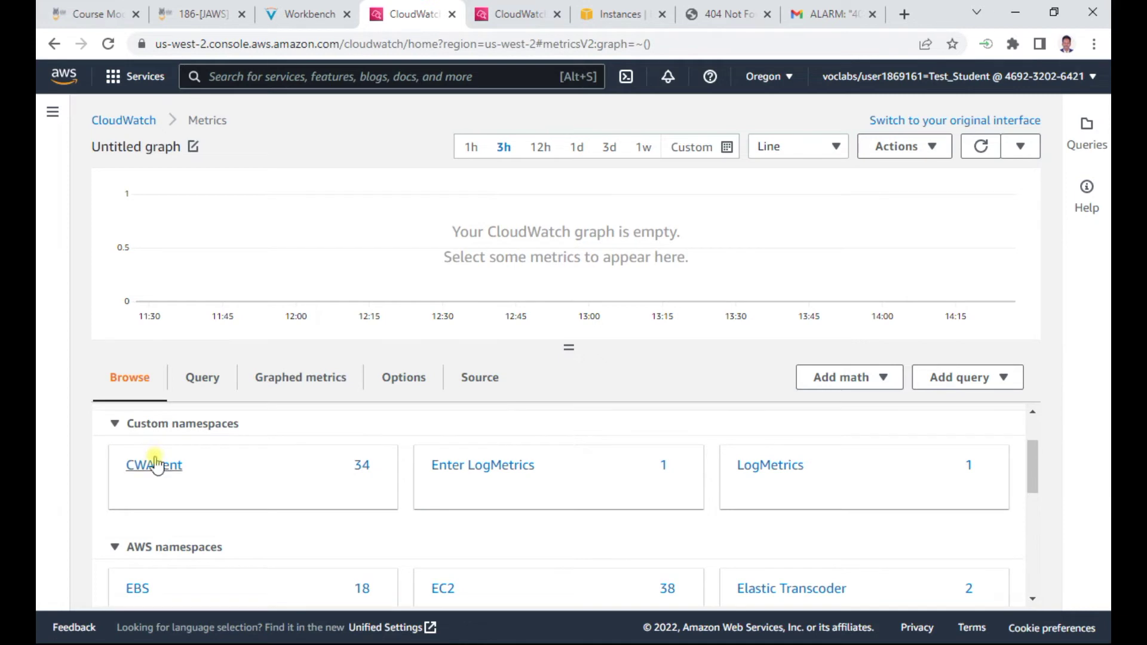
left_click(306, 14)
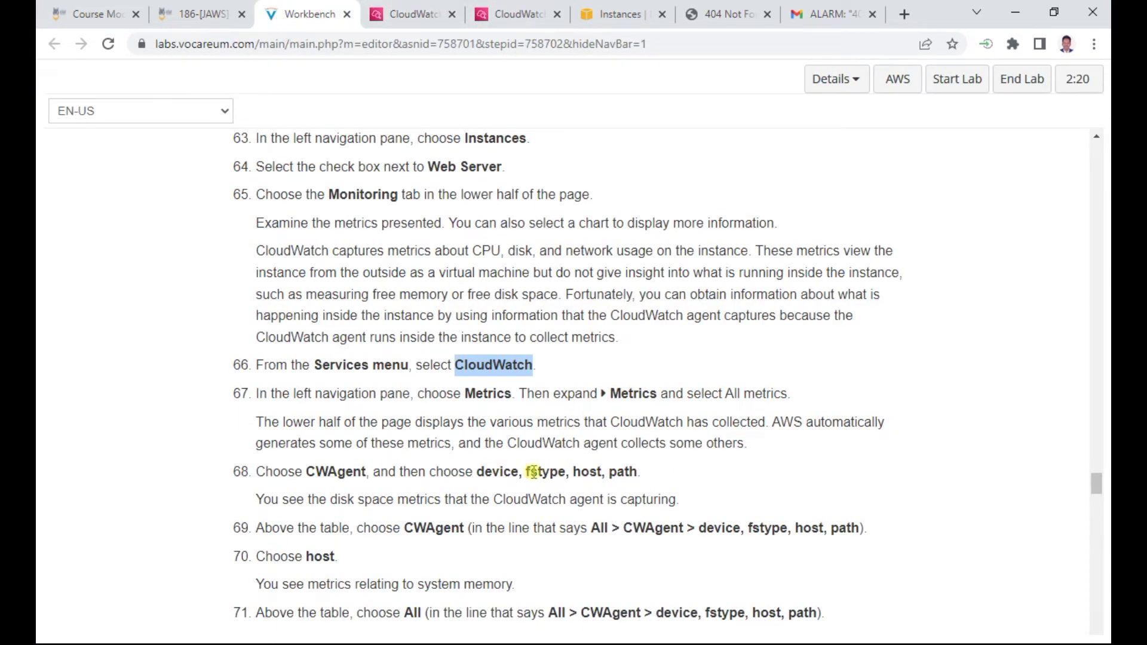
scroll(688, 476, "down", 4)
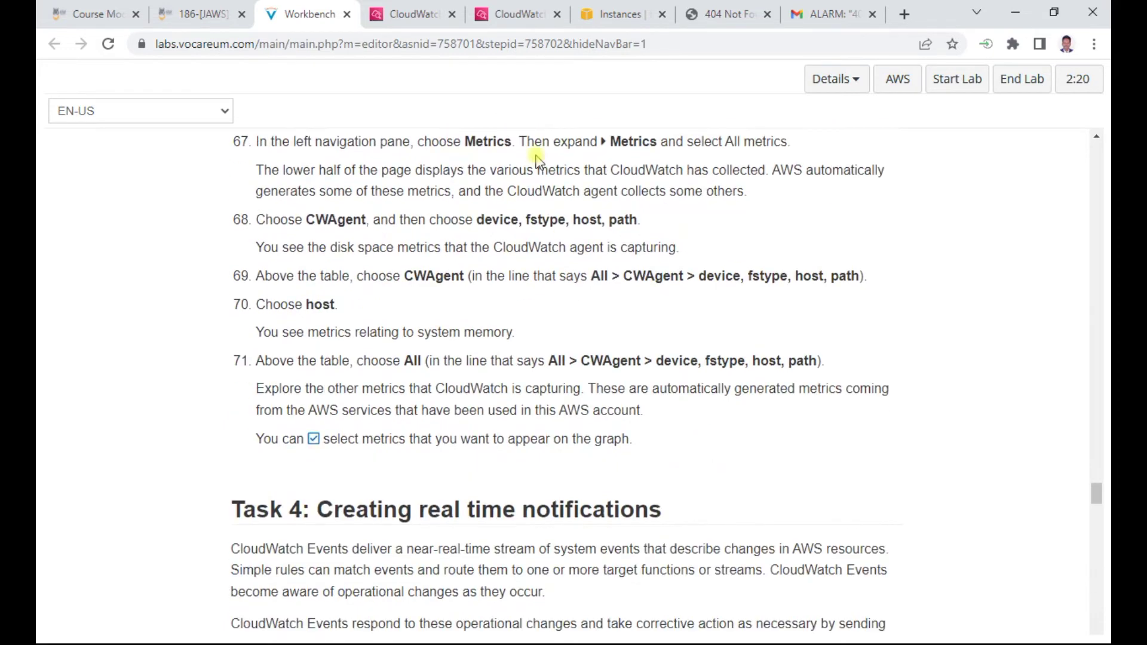
left_click(423, 11)
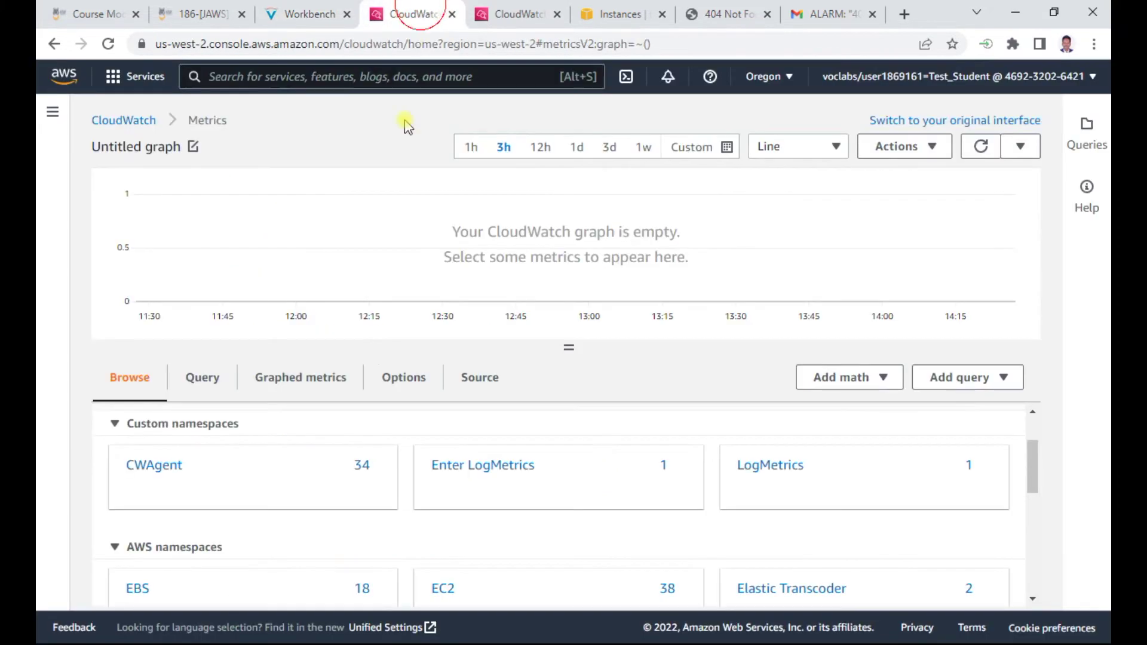
Browse CWAgent metrics by device, fstype, host, path and review the 24-metric table
left_click(156, 465)
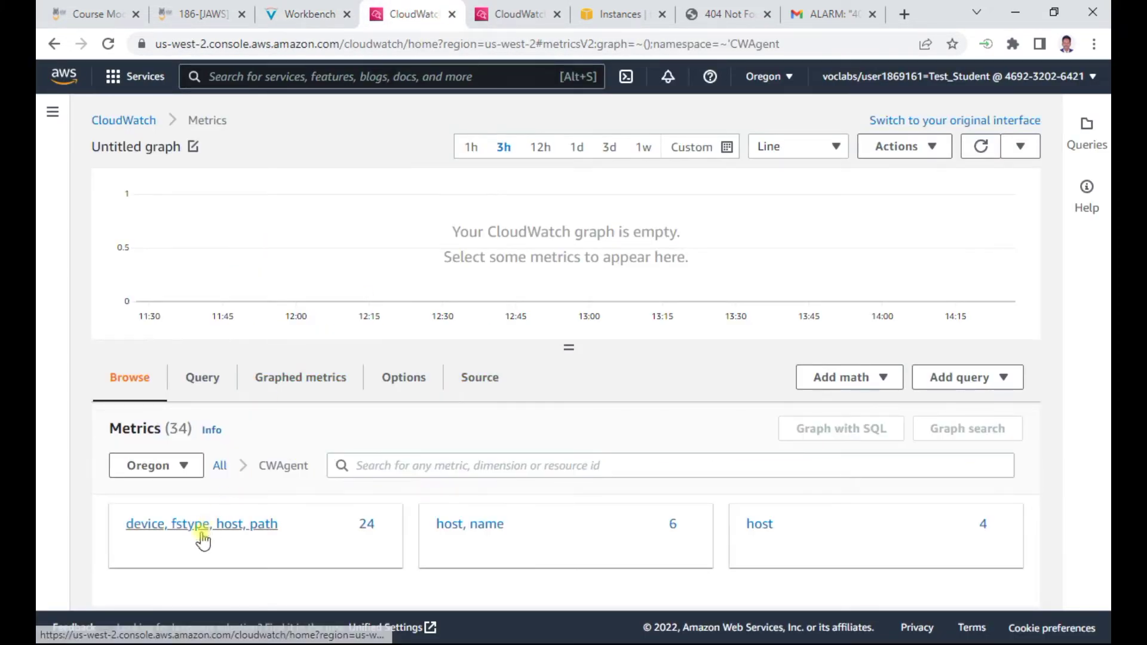
left_click(211, 524)
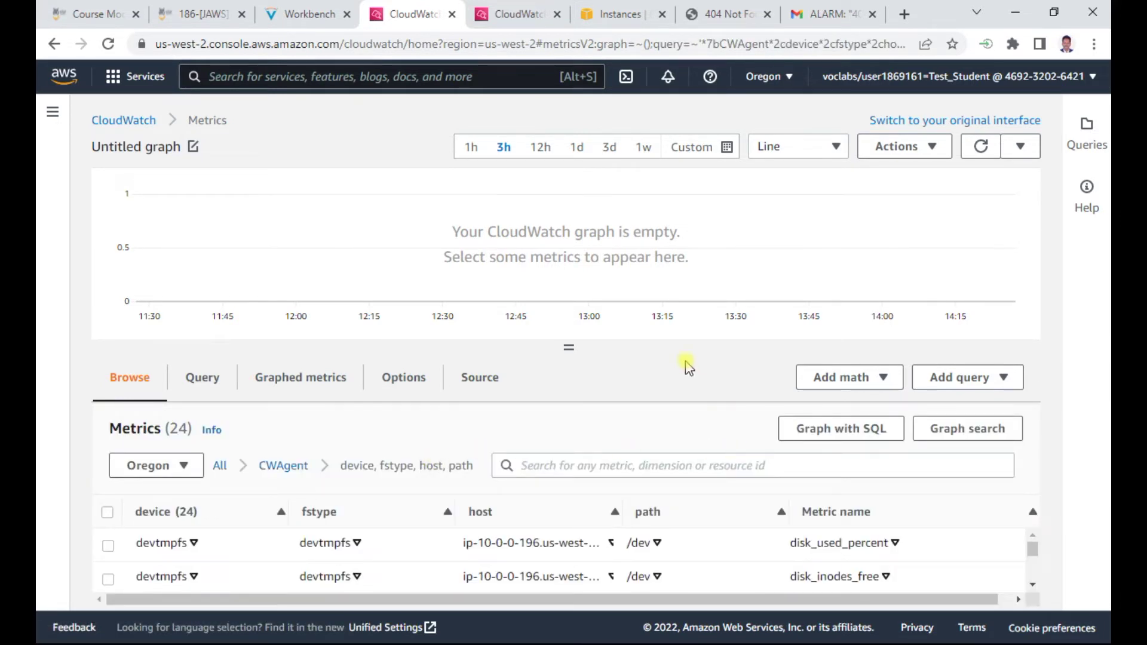
left_click_drag(570, 341, 586, 297)
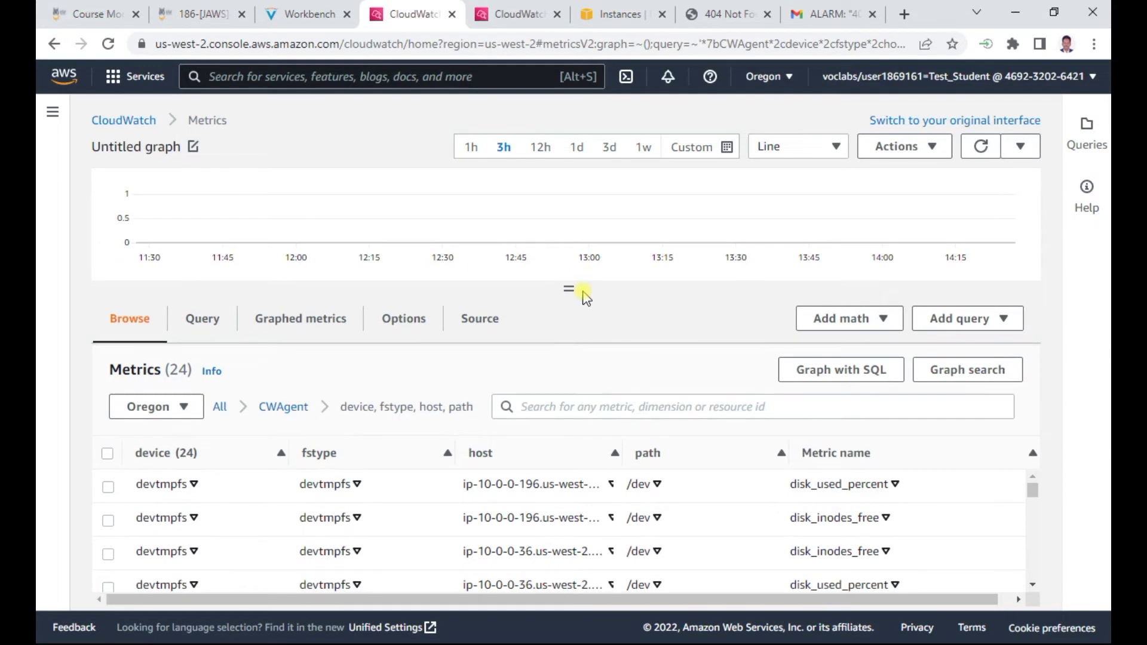
left_click(314, 14)
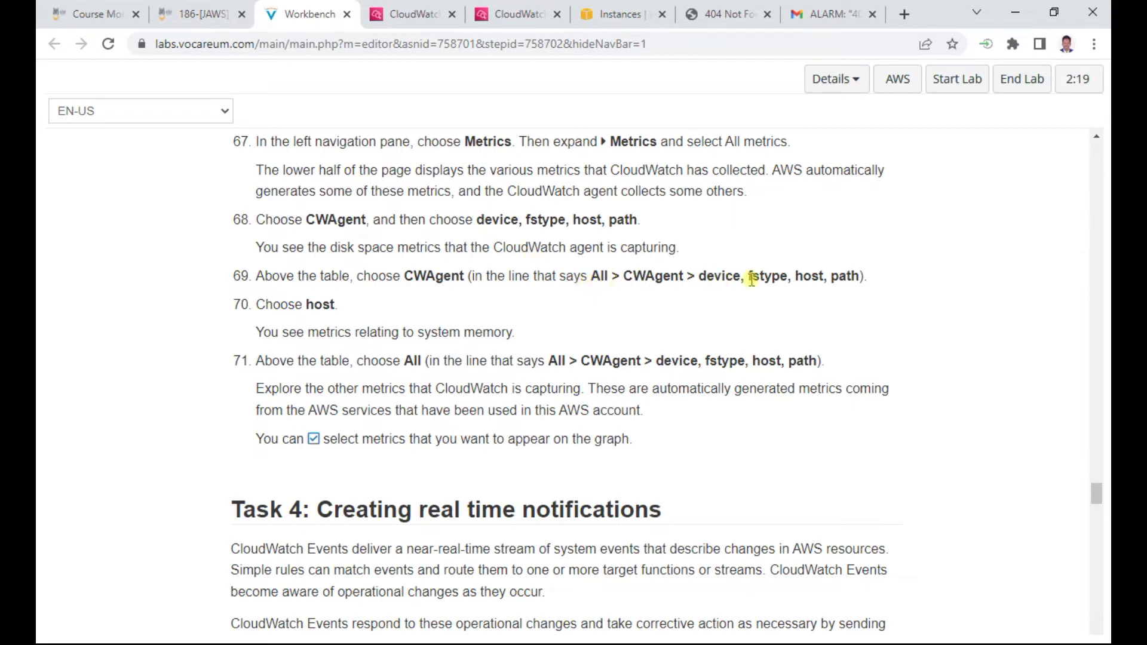
left_click(412, 15)
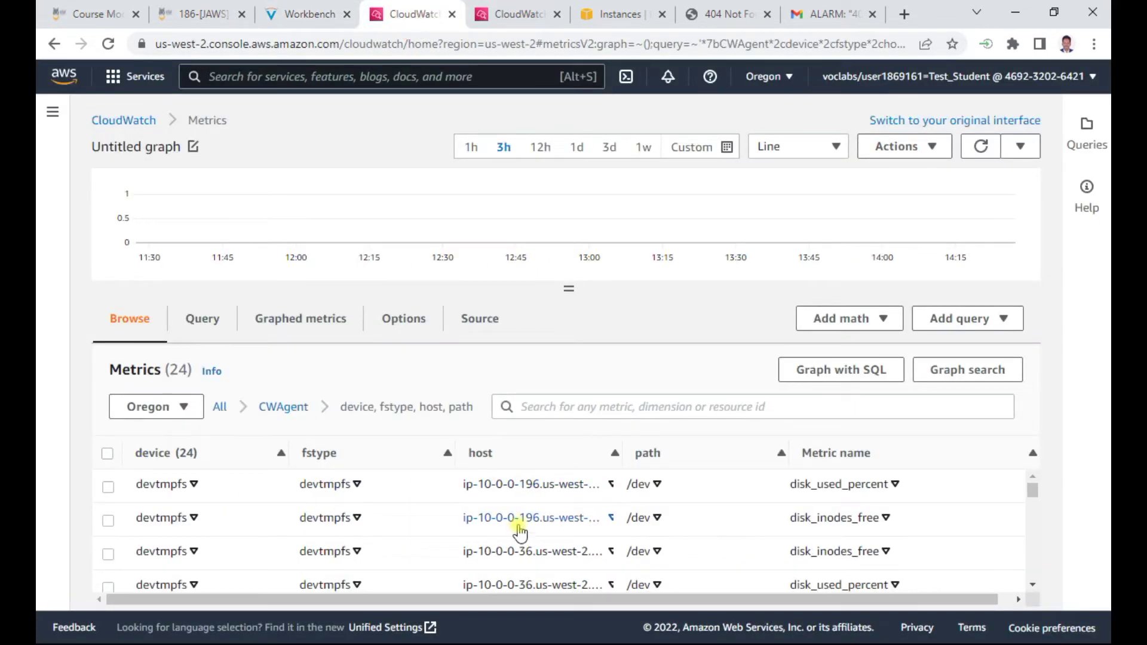
scroll(527, 522, "down", 3)
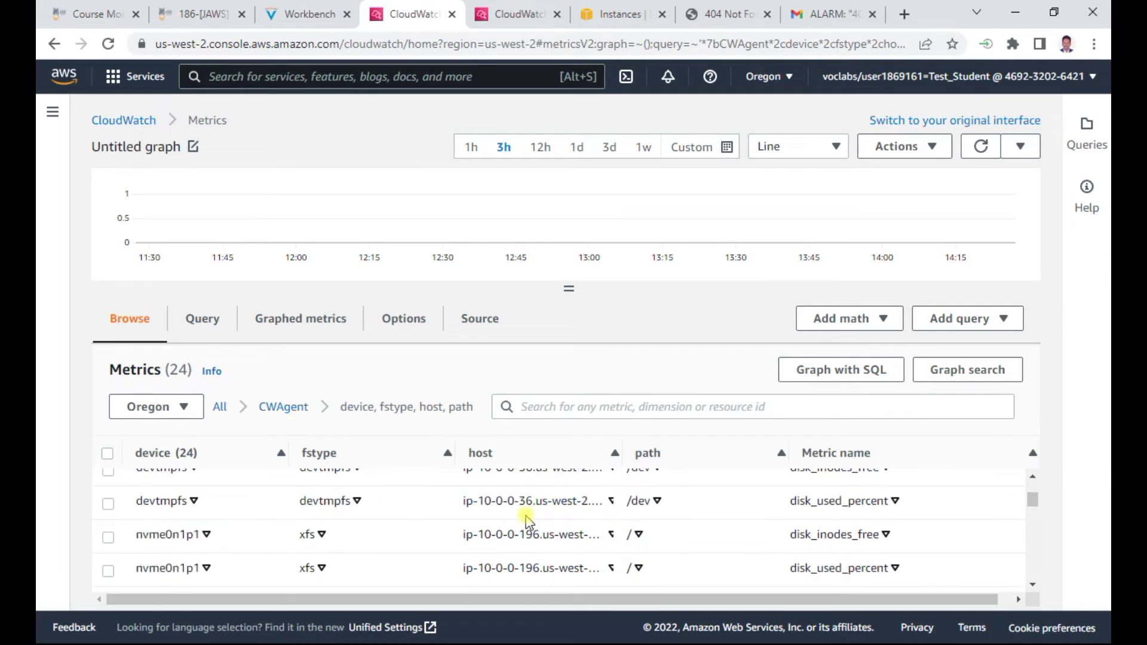
scroll(528, 523, "down", 8)
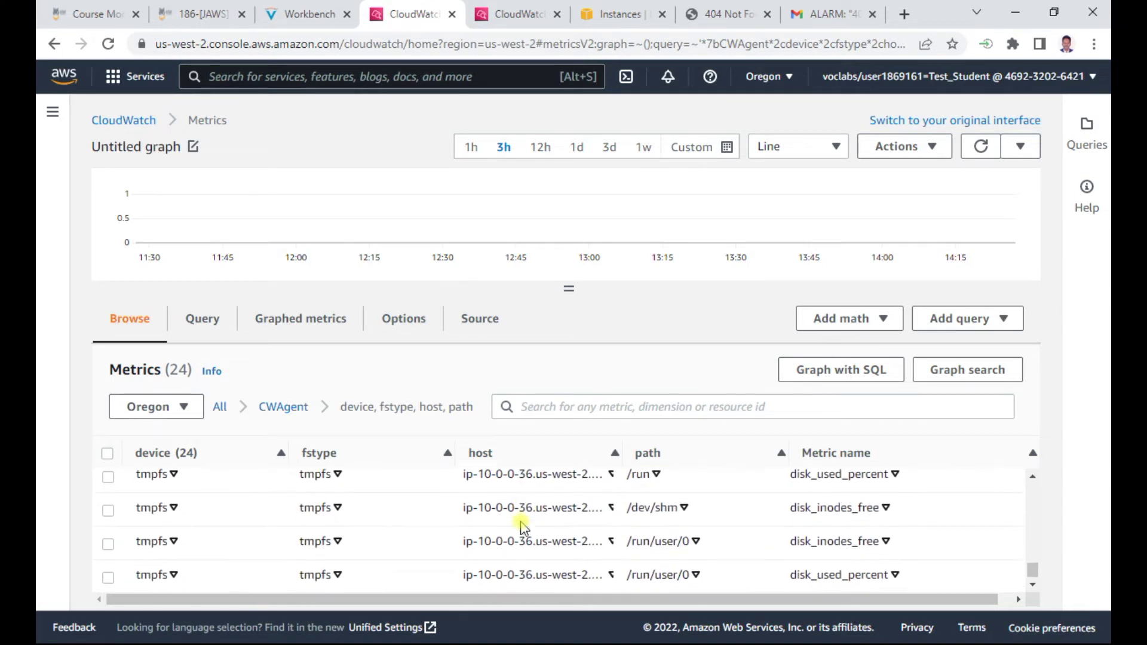
scroll(520, 529, "up", 5)
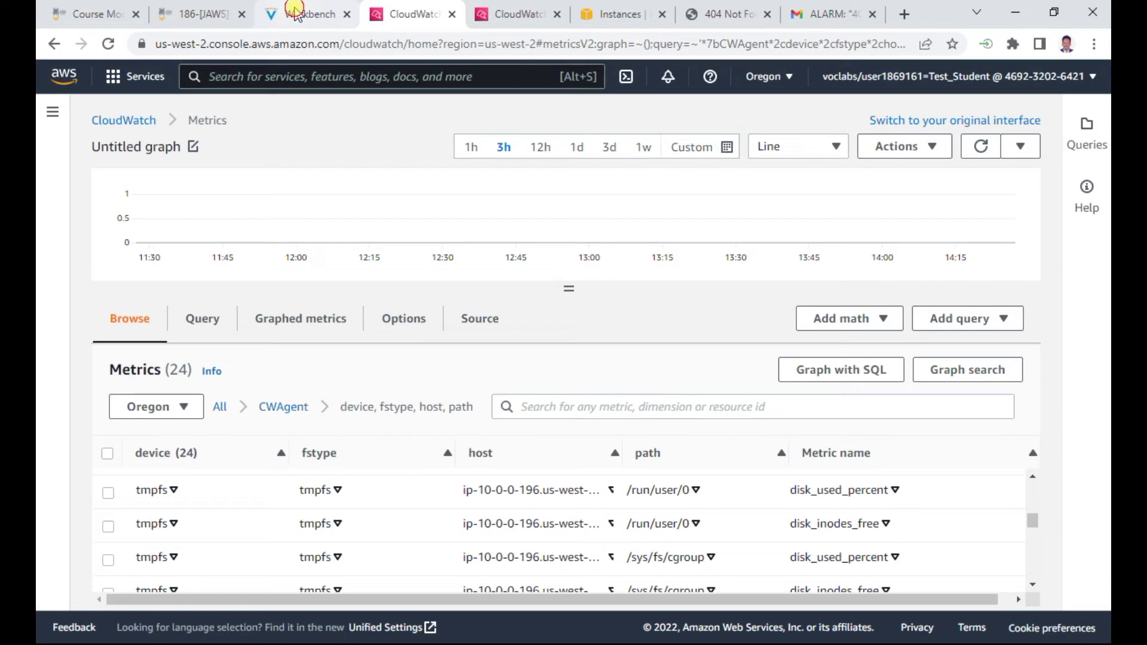
left_click(296, 12)
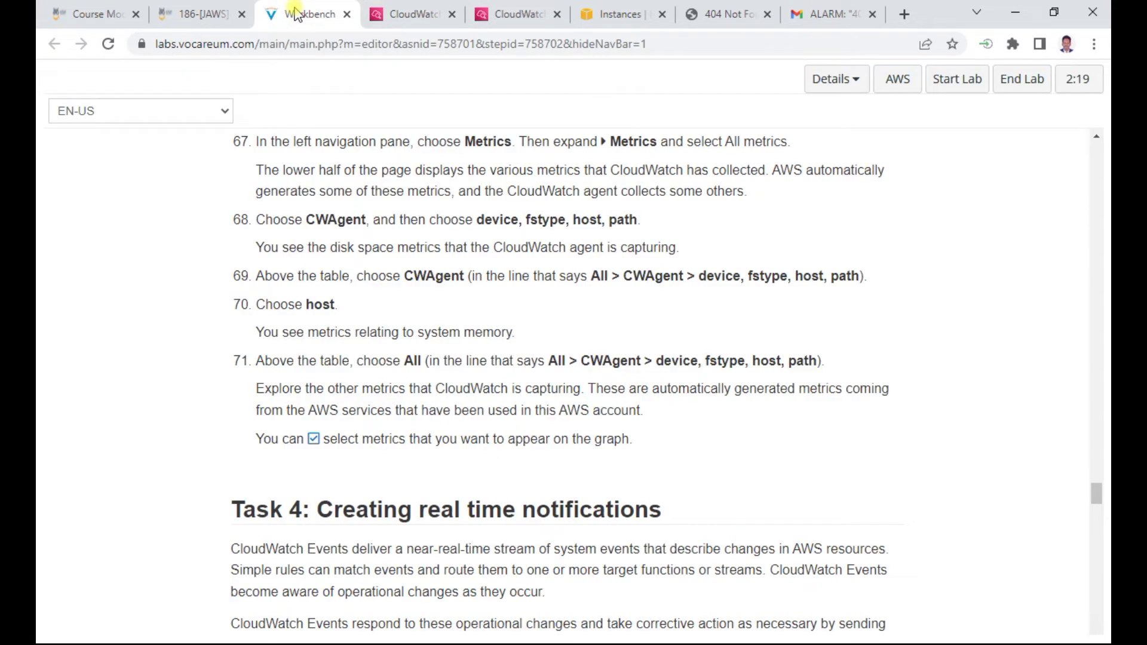
left_click(407, 12)
Graph all 24 CWAgent disk metrics in an enlarged graph and change it from Line to Bar
left_click(108, 454)
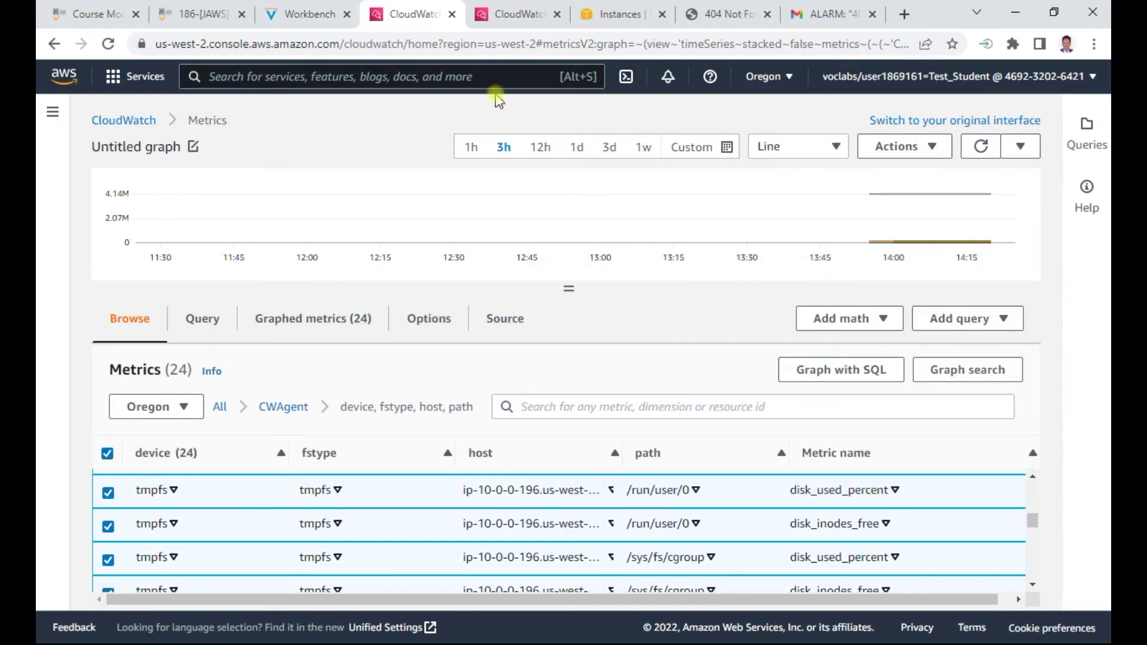
left_click(297, 18)
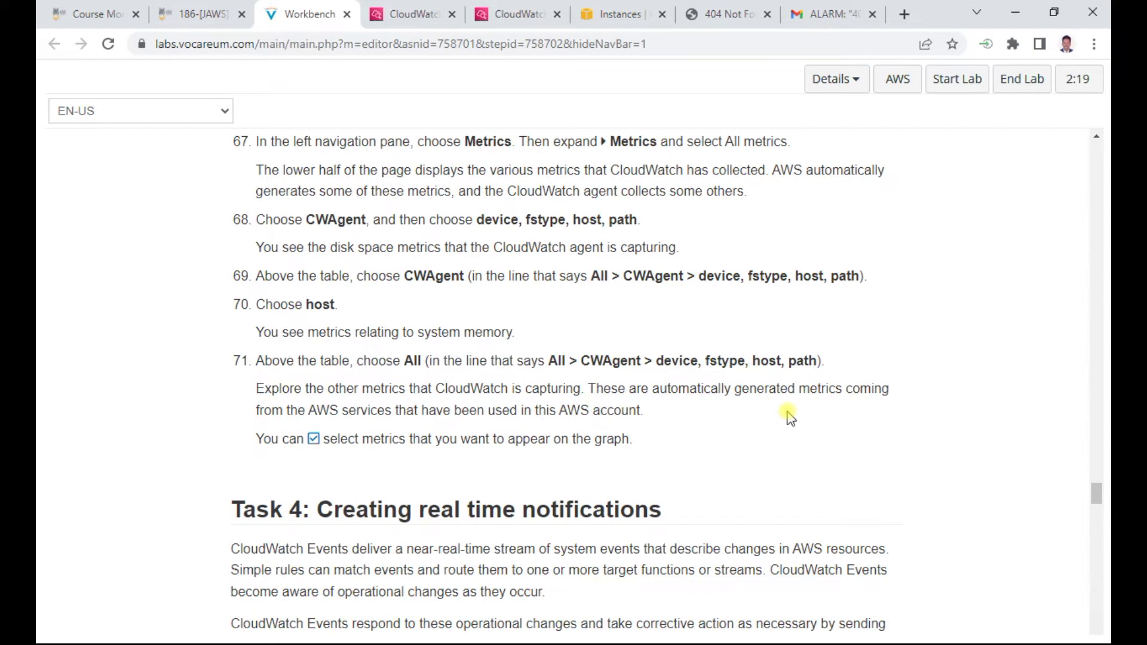
left_click(418, 14)
left_click_drag(565, 288, 569, 492)
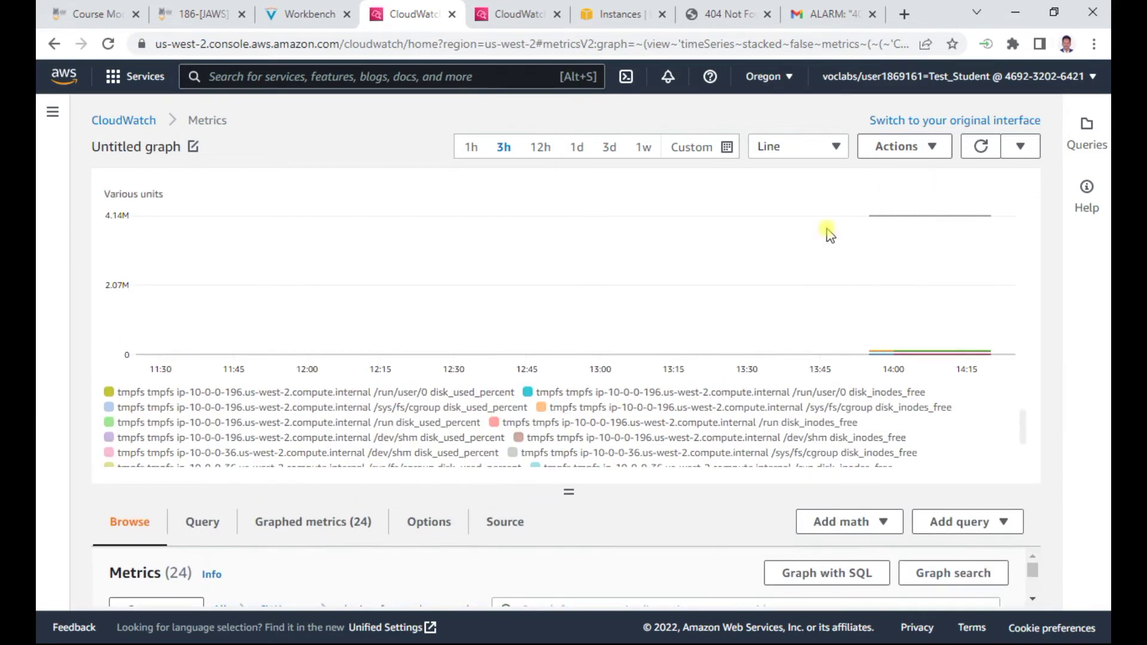
left_click(832, 147)
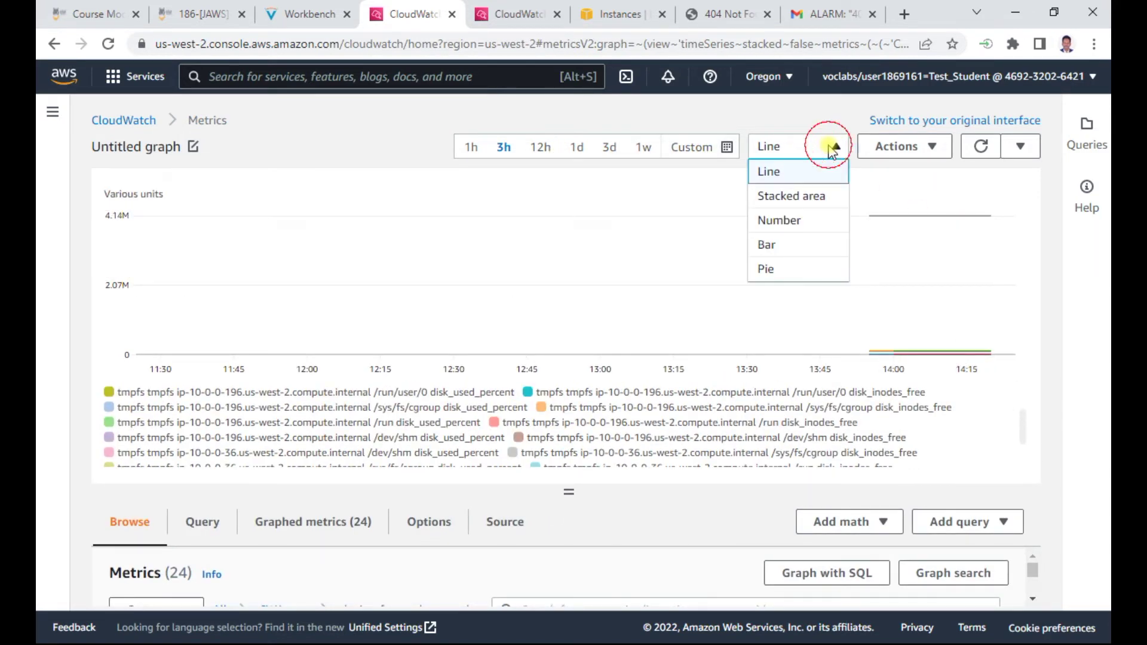
left_click(771, 248)
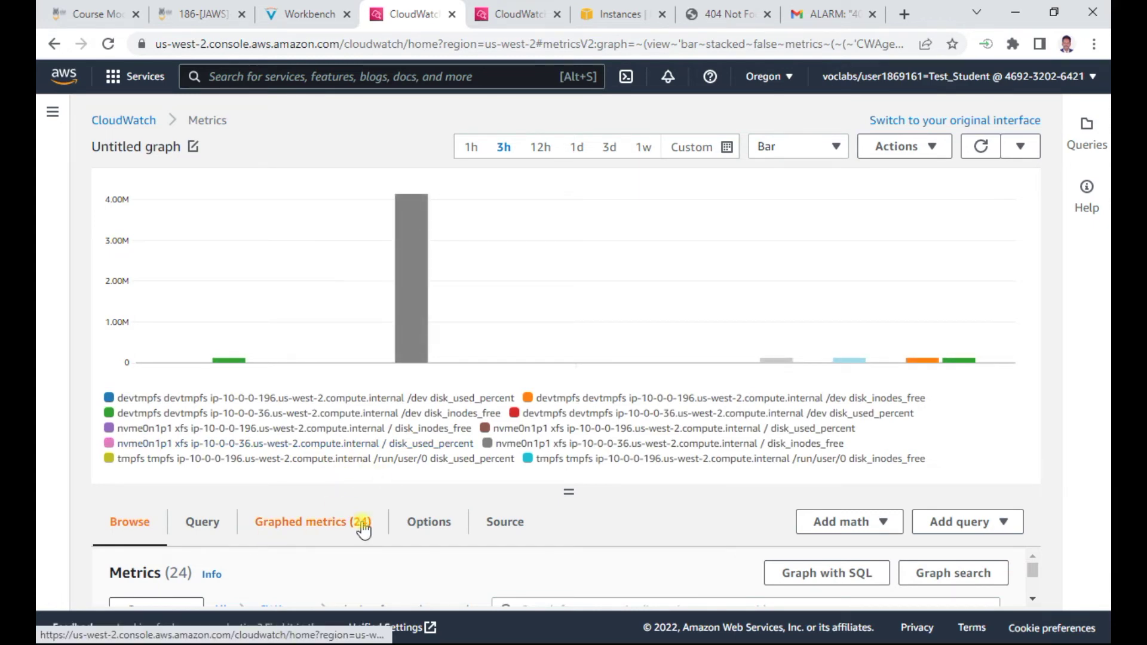
left_click(313, 16)
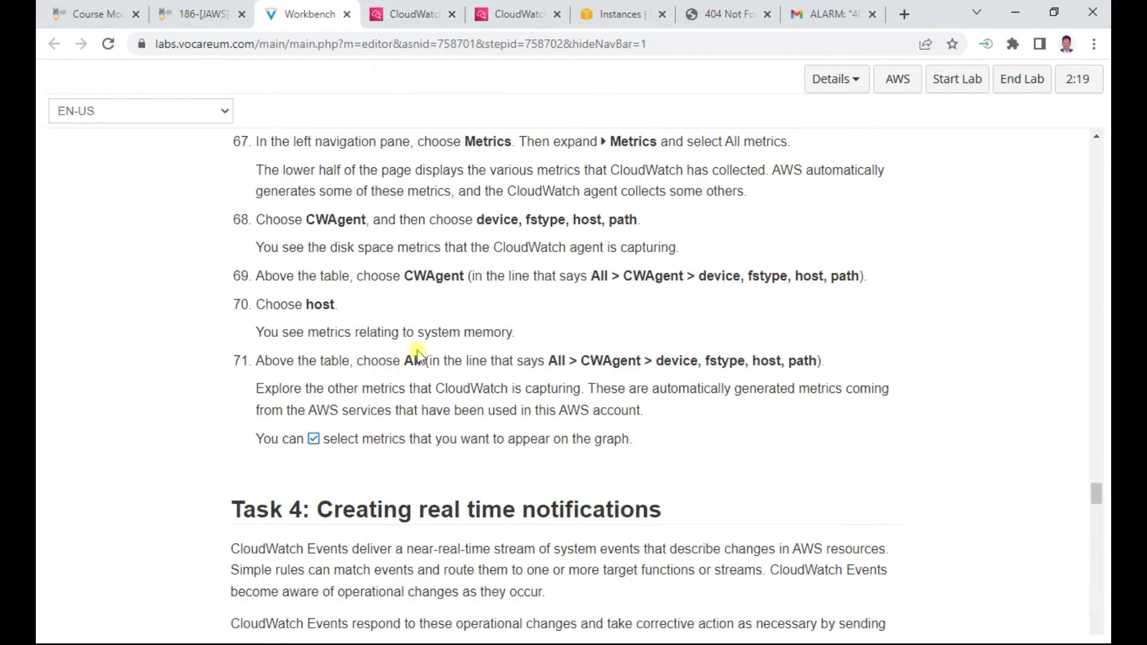
scroll(505, 314, "down", 6)
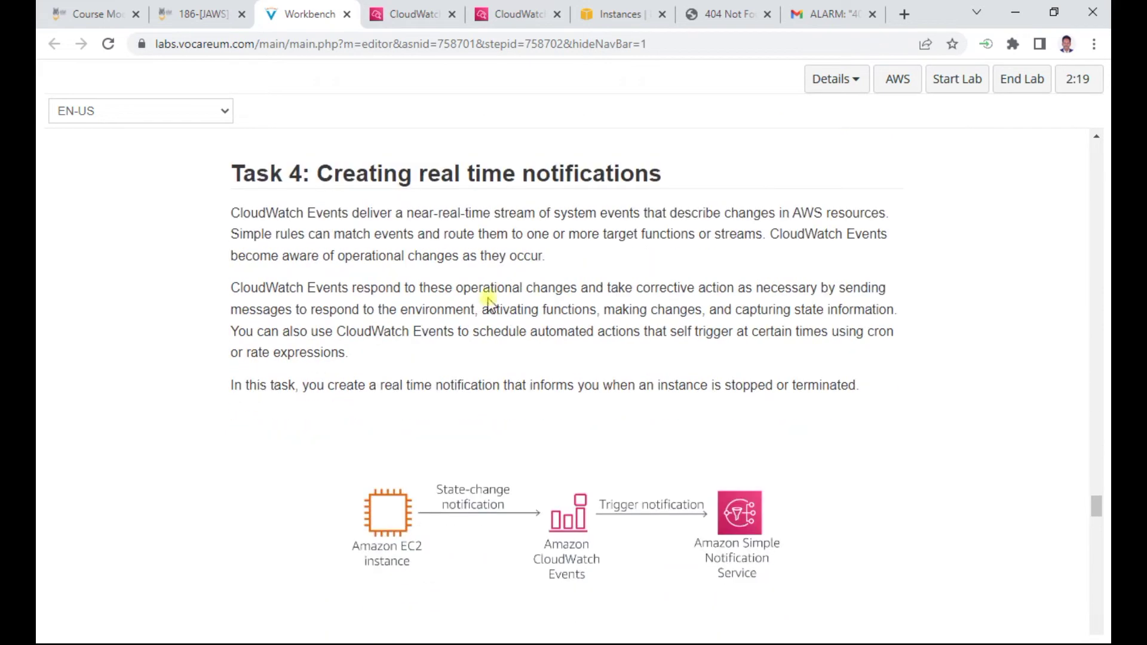
left_click_drag(420, 165, 671, 170)
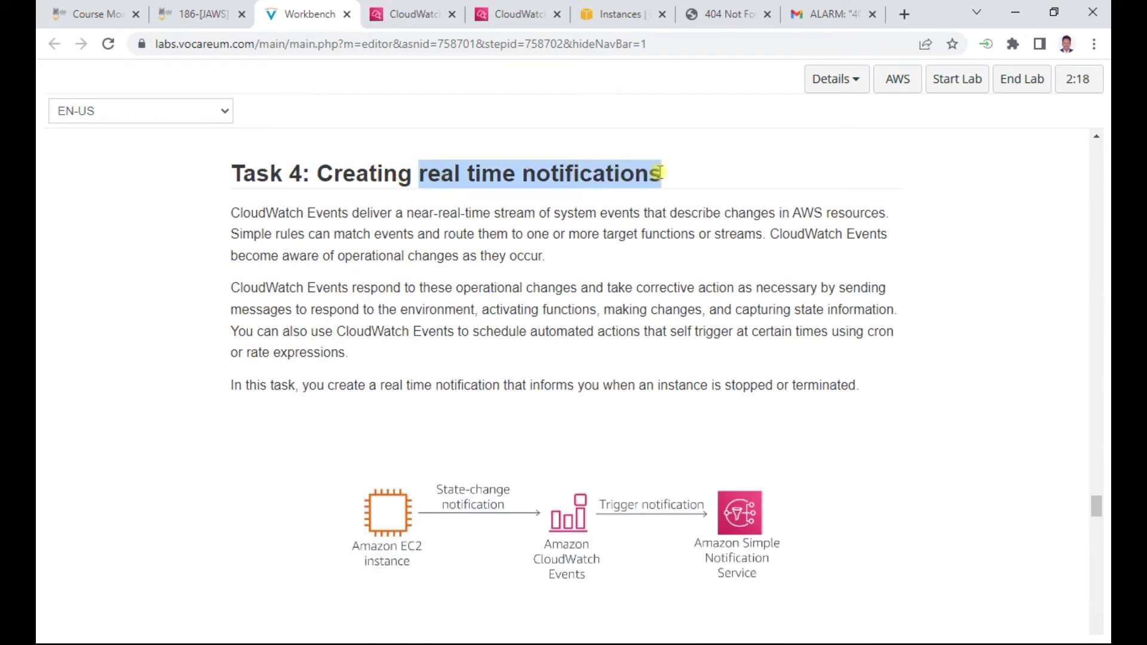
scroll(512, 363, "down", 6)
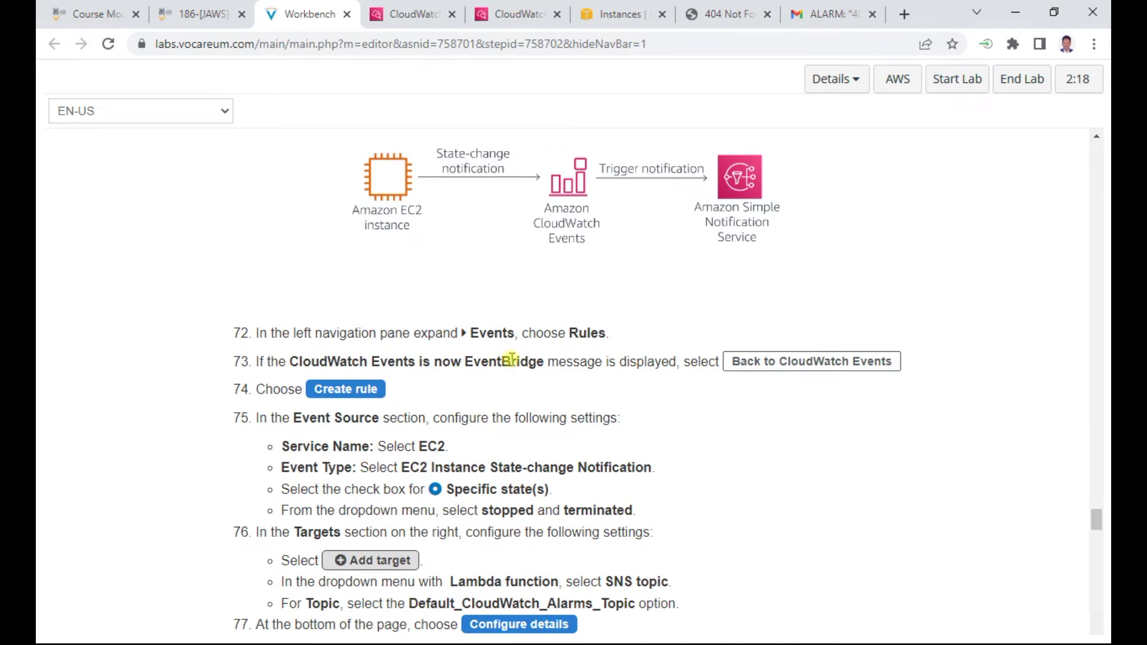
scroll(512, 360, "down", 1)
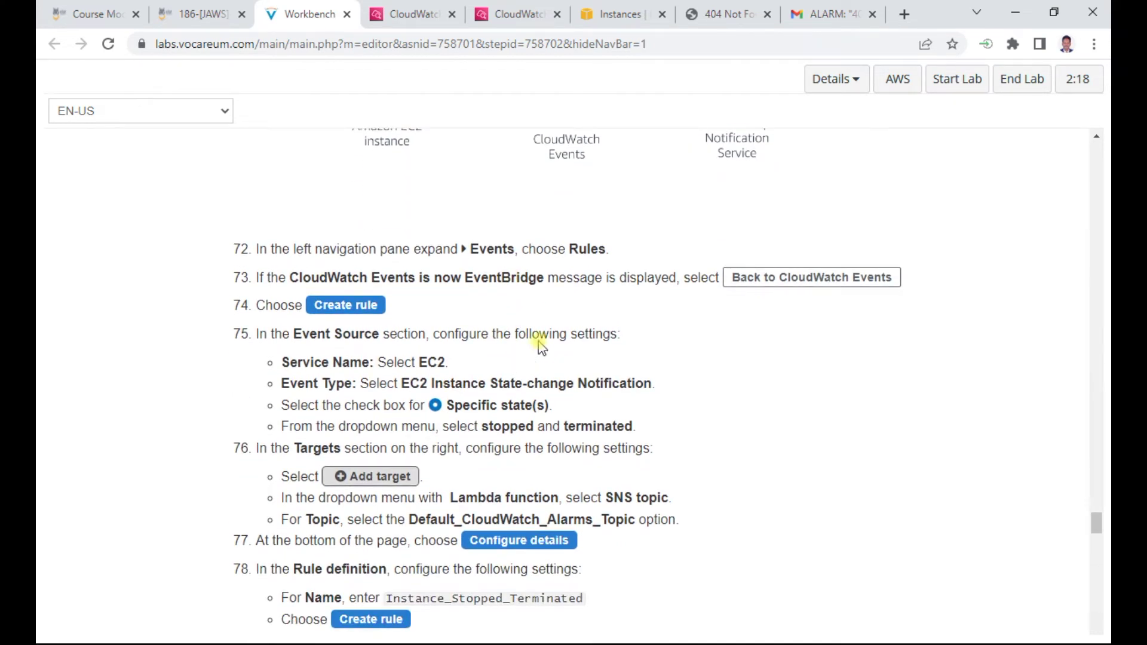
left_click_drag(353, 277, 516, 277)
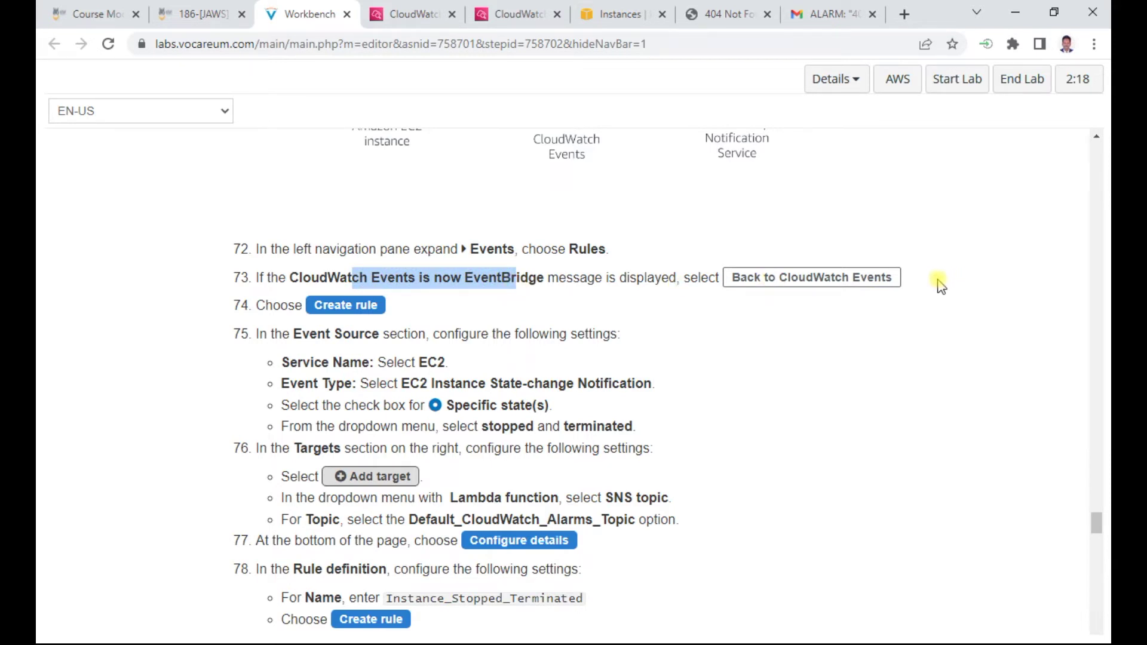
Navigate from the CloudWatch overview to the Events > Rules page
left_click(421, 13)
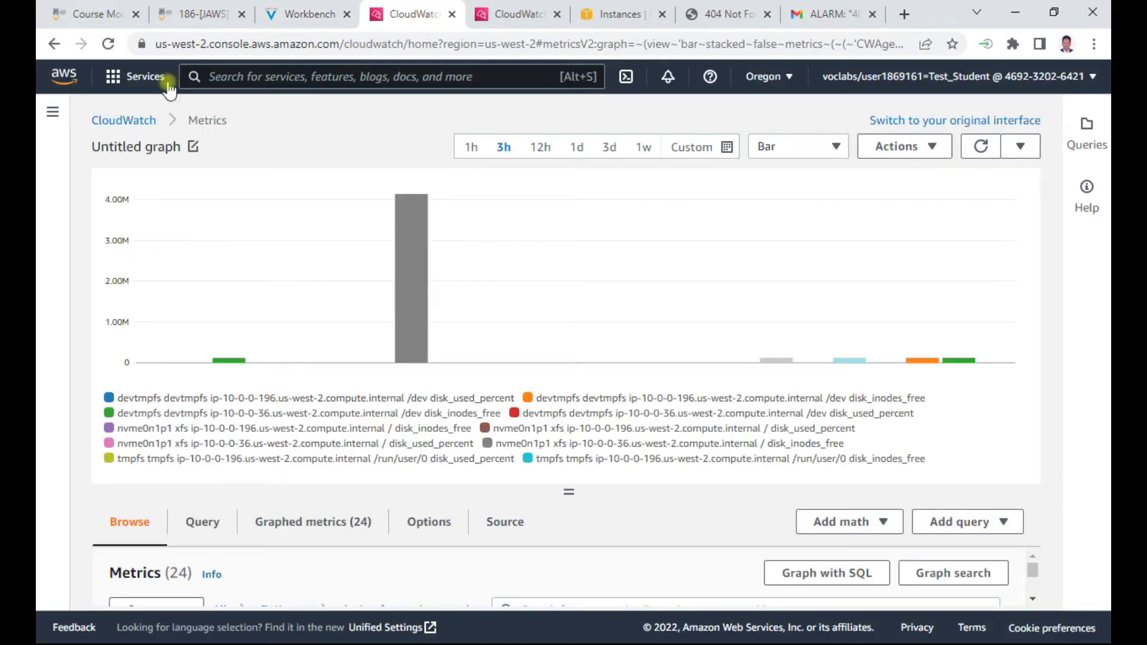
left_click(129, 122)
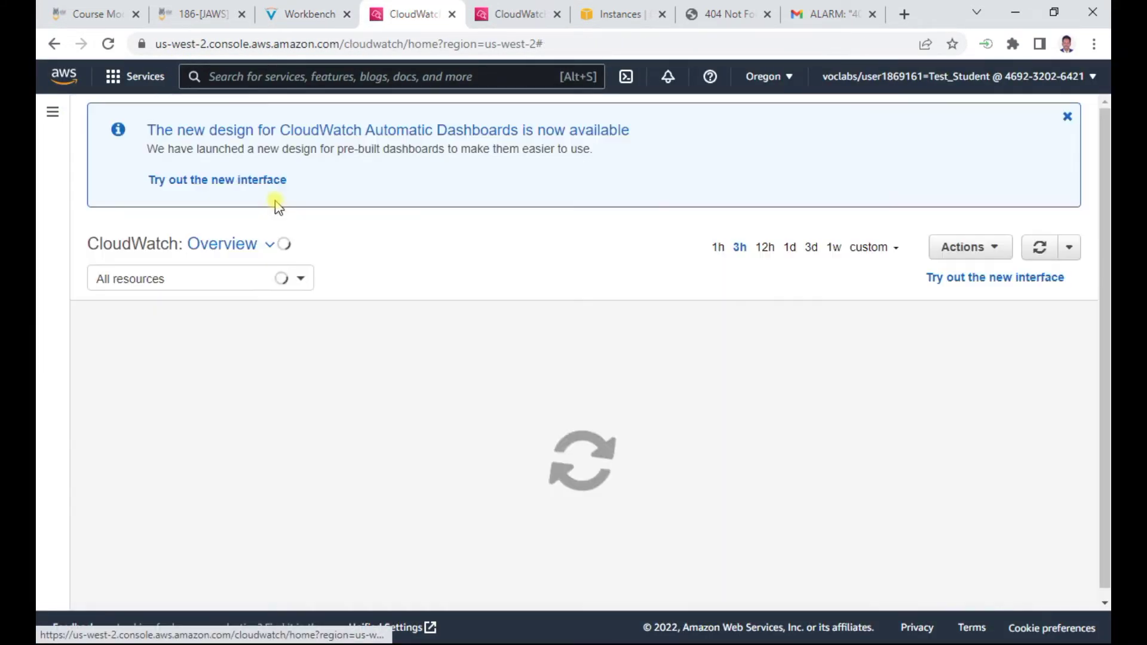
left_click(52, 112)
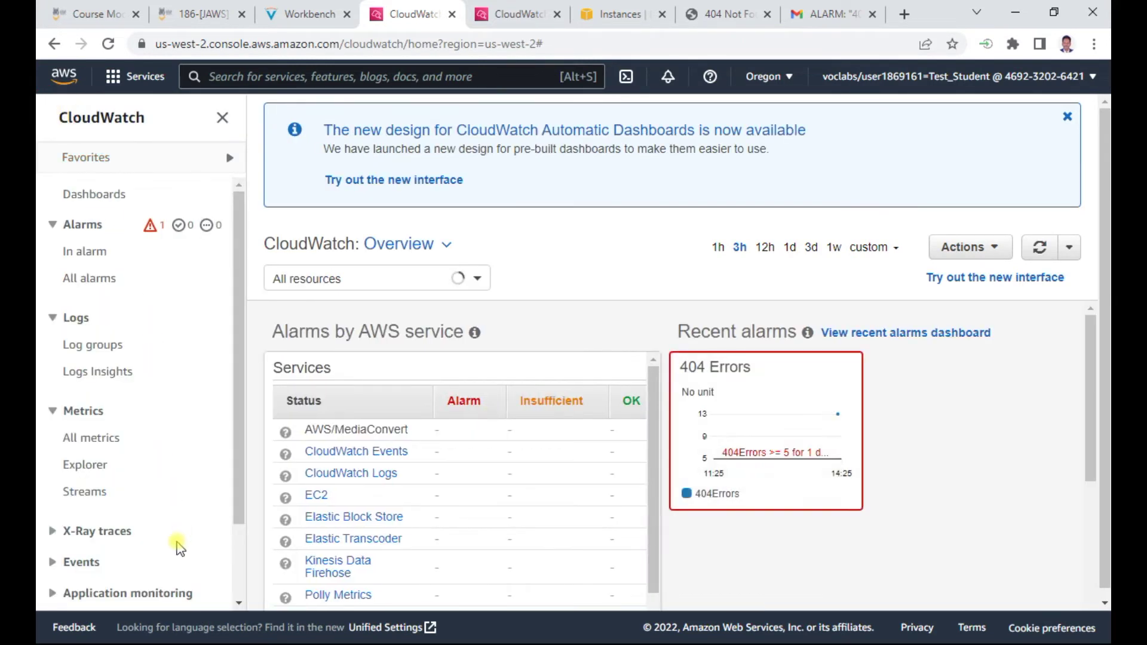
left_click(88, 564)
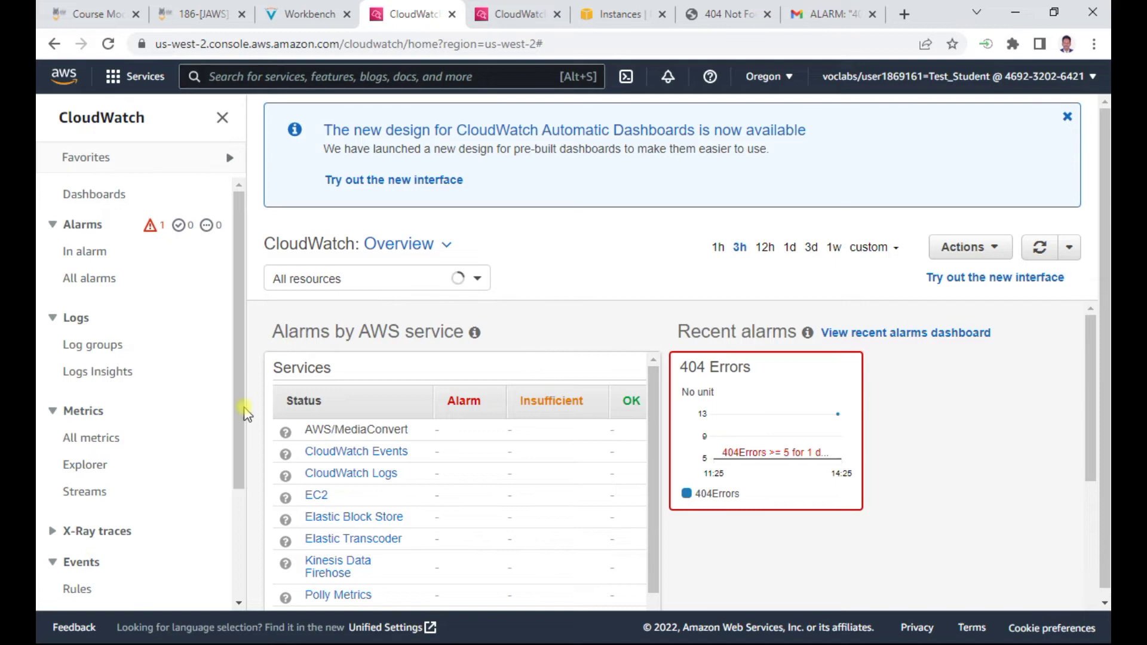
left_click_drag(245, 412, 239, 486)
left_click(78, 478)
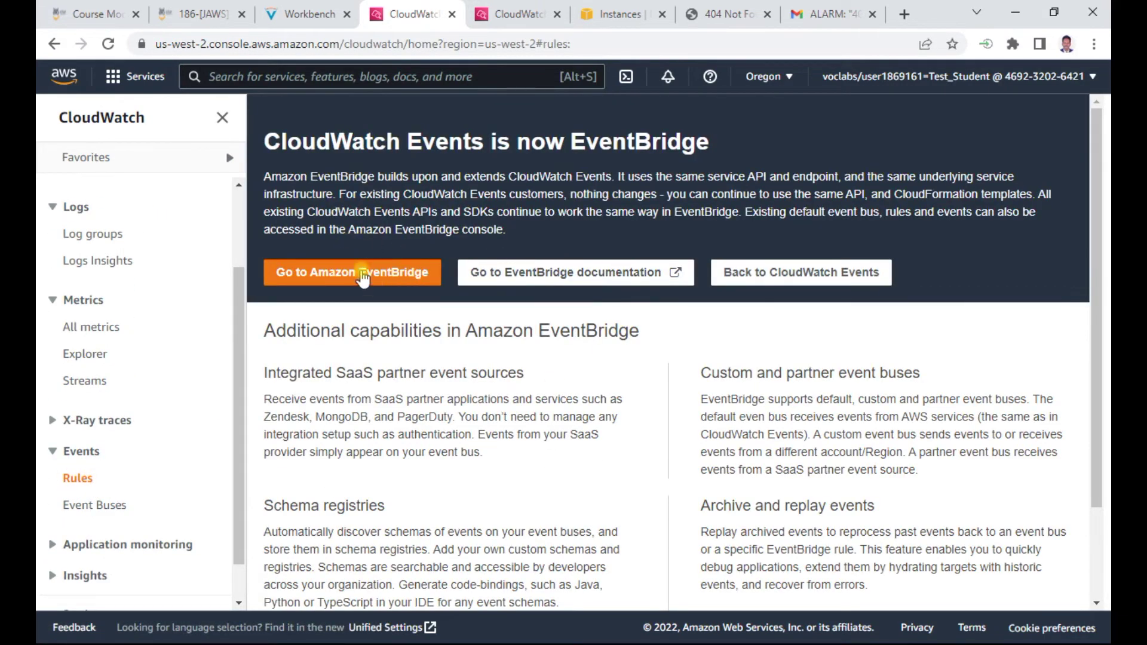
Return to the classic CloudWatch Events rules list of three rules and start a new rule
left_click(305, 14)
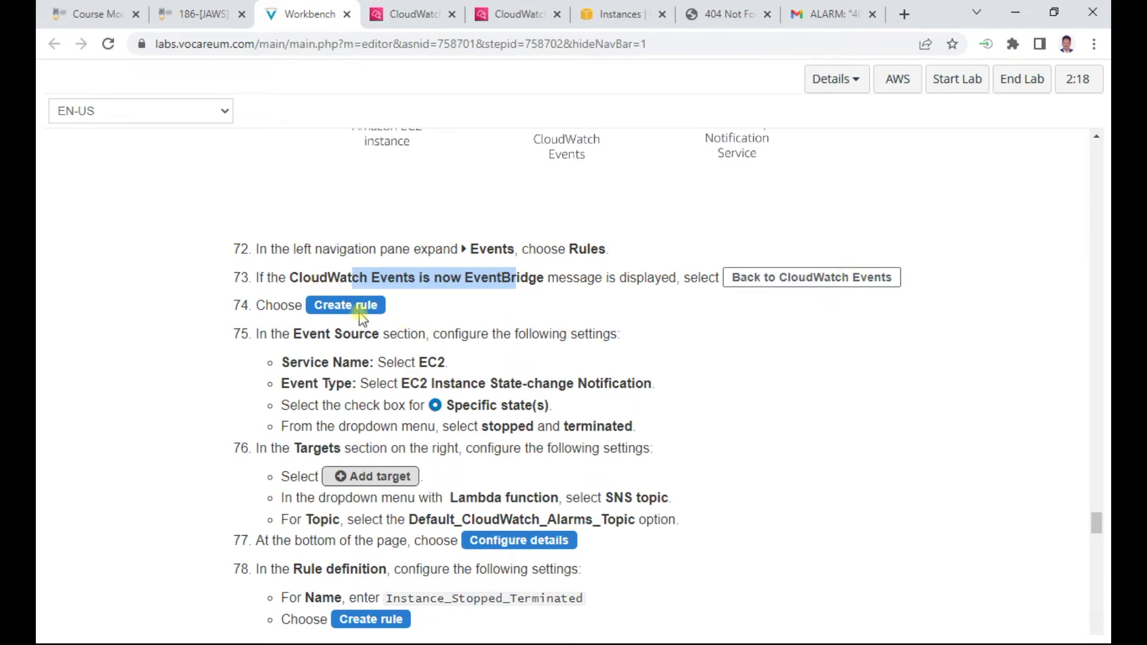
left_click(416, 14)
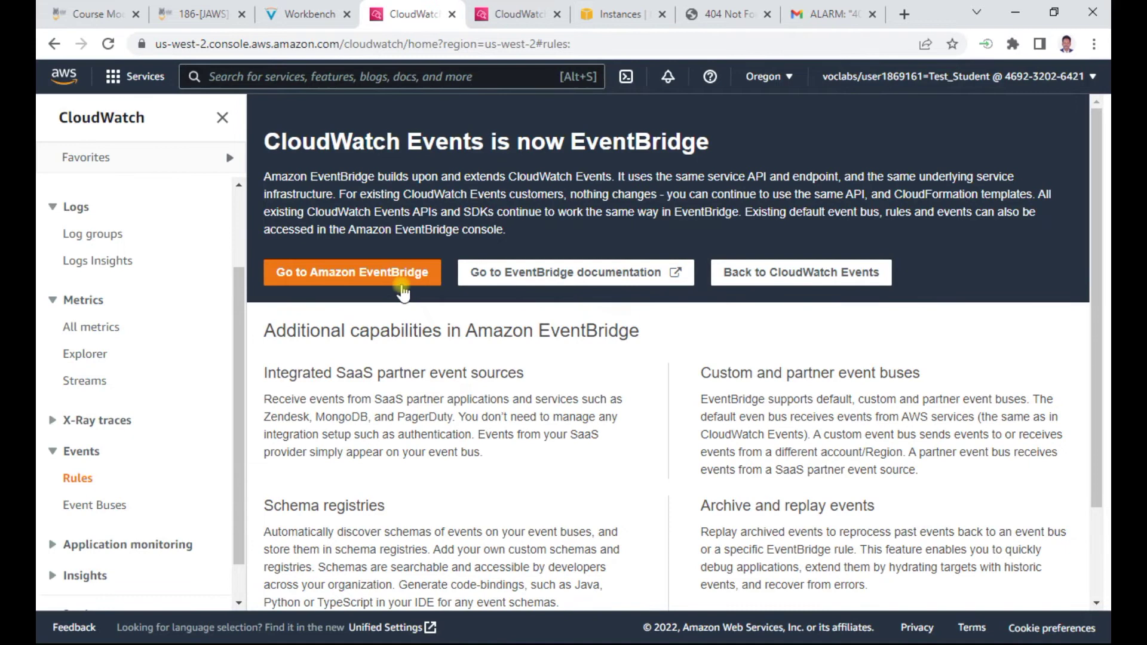
scroll(413, 386, "down", 2)
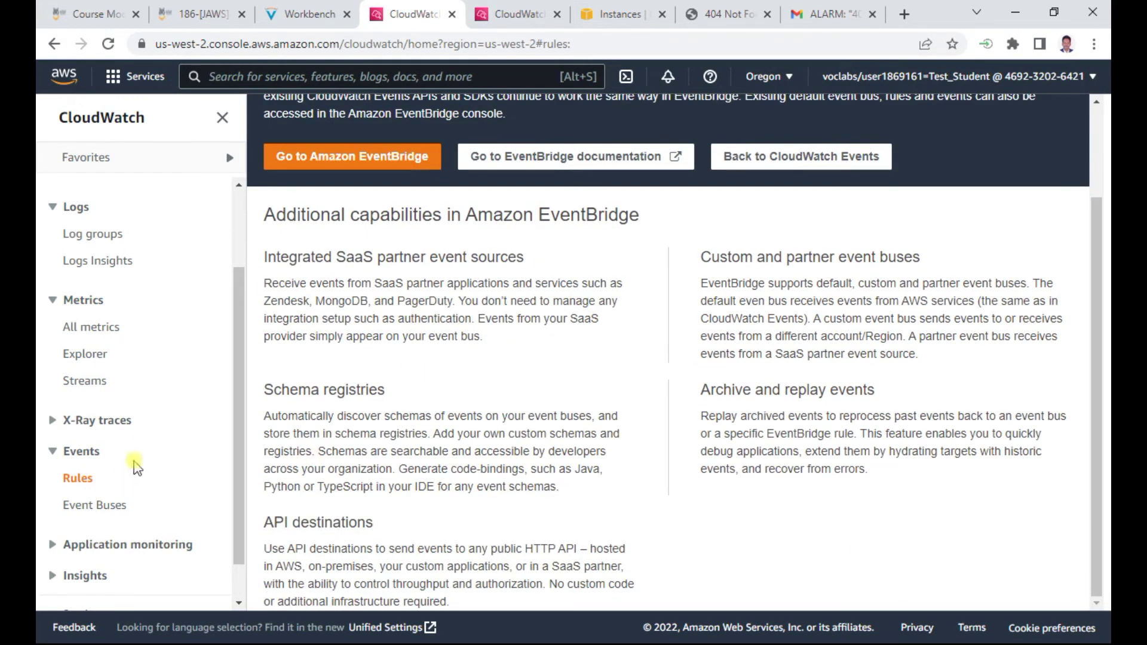
scroll(389, 241, "up", 2)
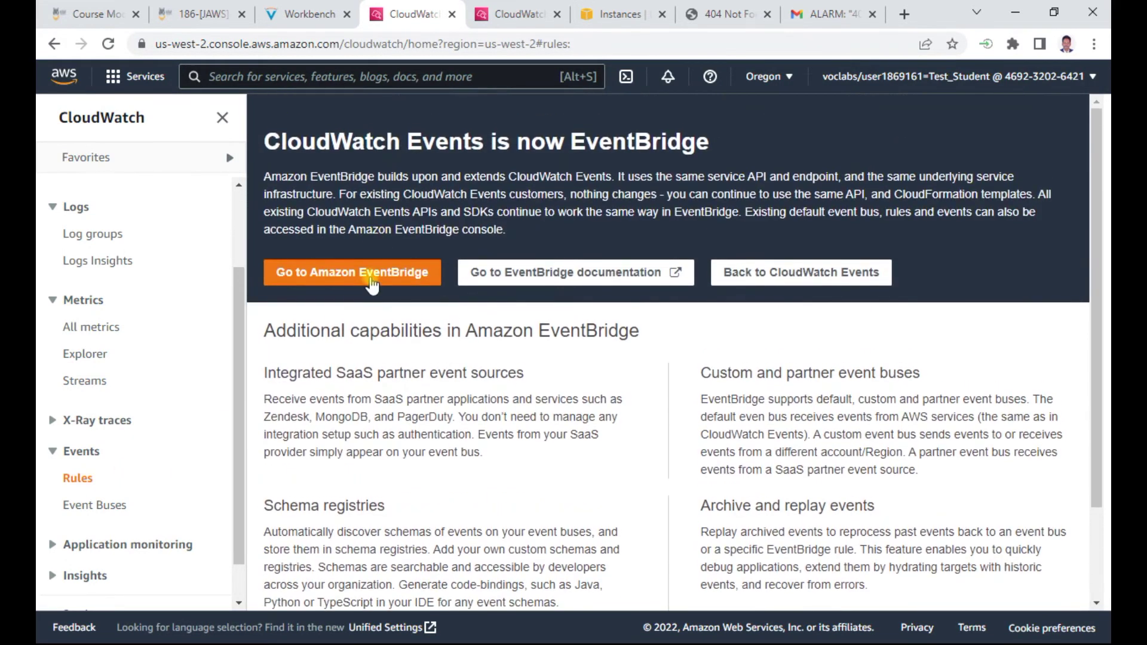
left_click(758, 280)
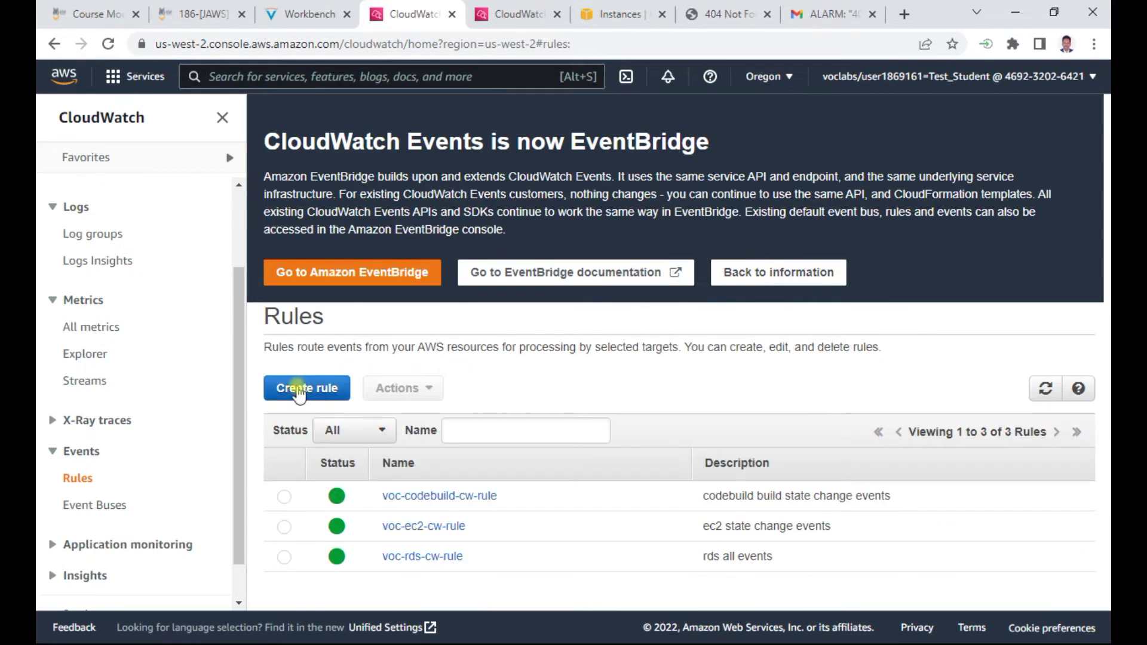
left_click(300, 389)
Highlight the EC2 Instance State-change Notification event type in the guide and browse the Event Source dropdowns
left_click(326, 13)
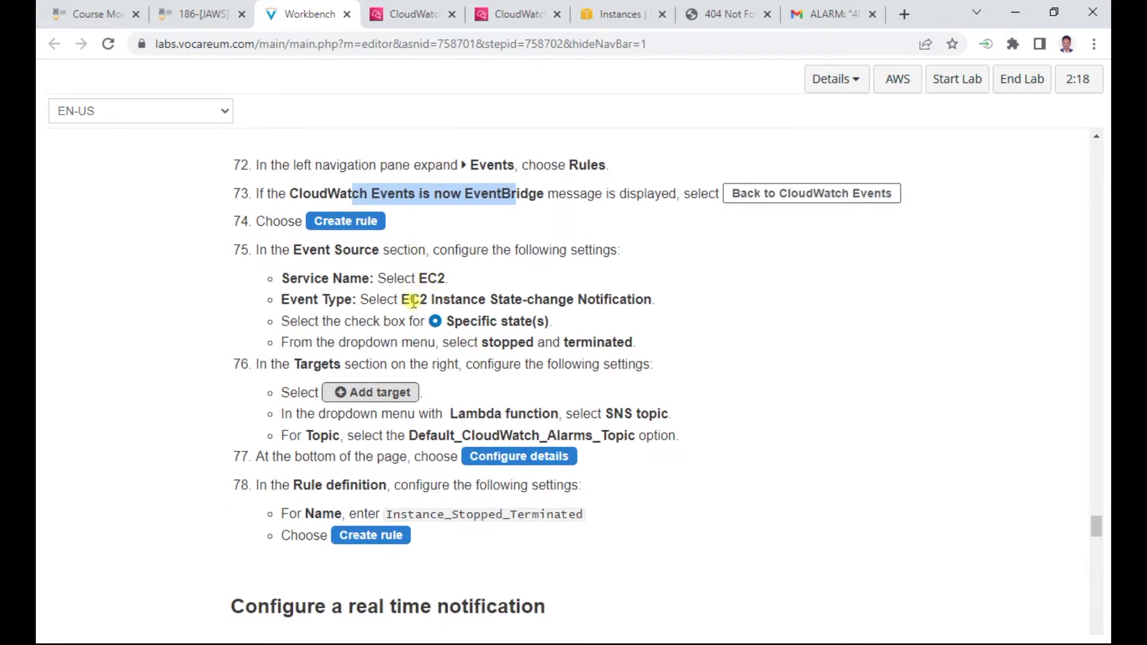
left_click_drag(403, 302, 674, 306)
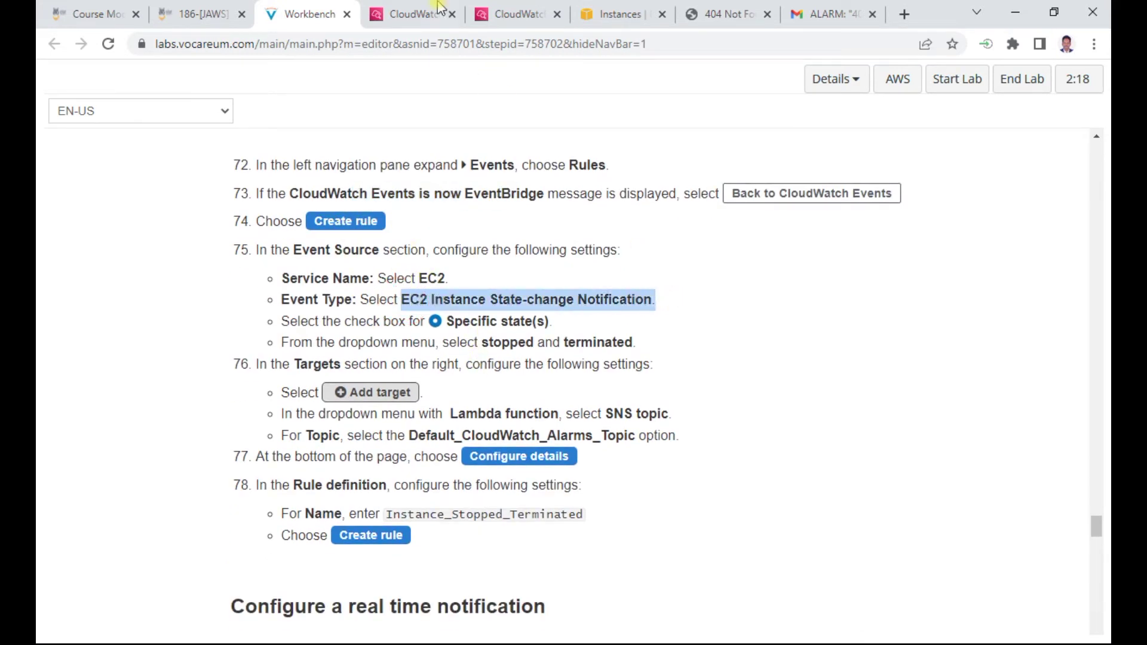
left_click(439, 9)
scroll(536, 392, "down", 4)
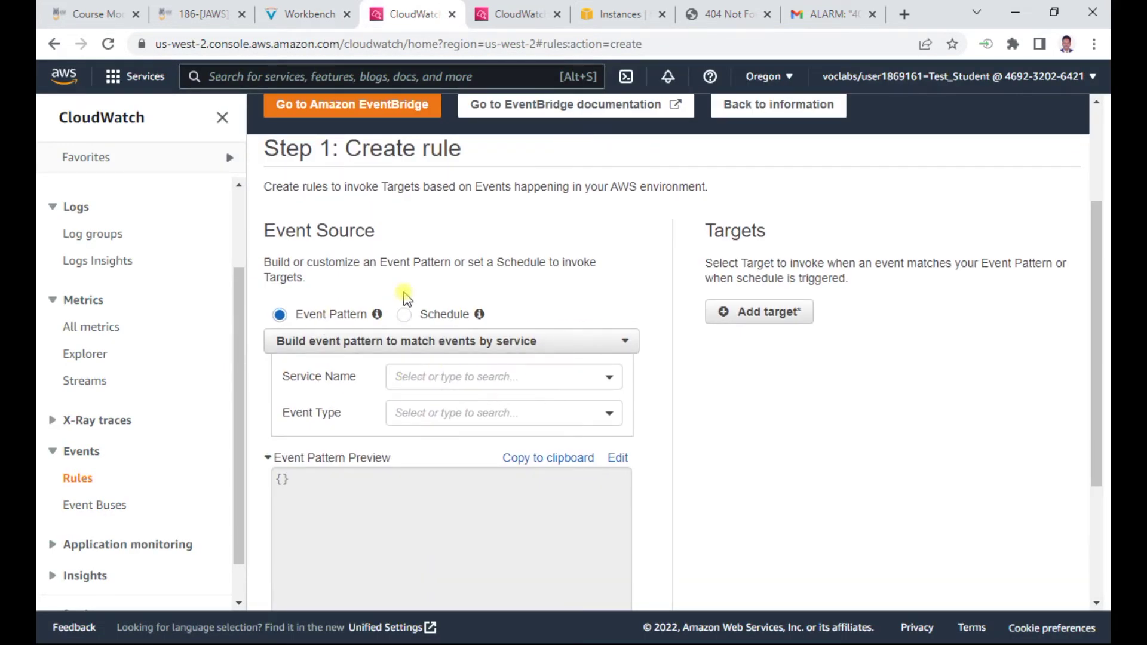
left_click(441, 377)
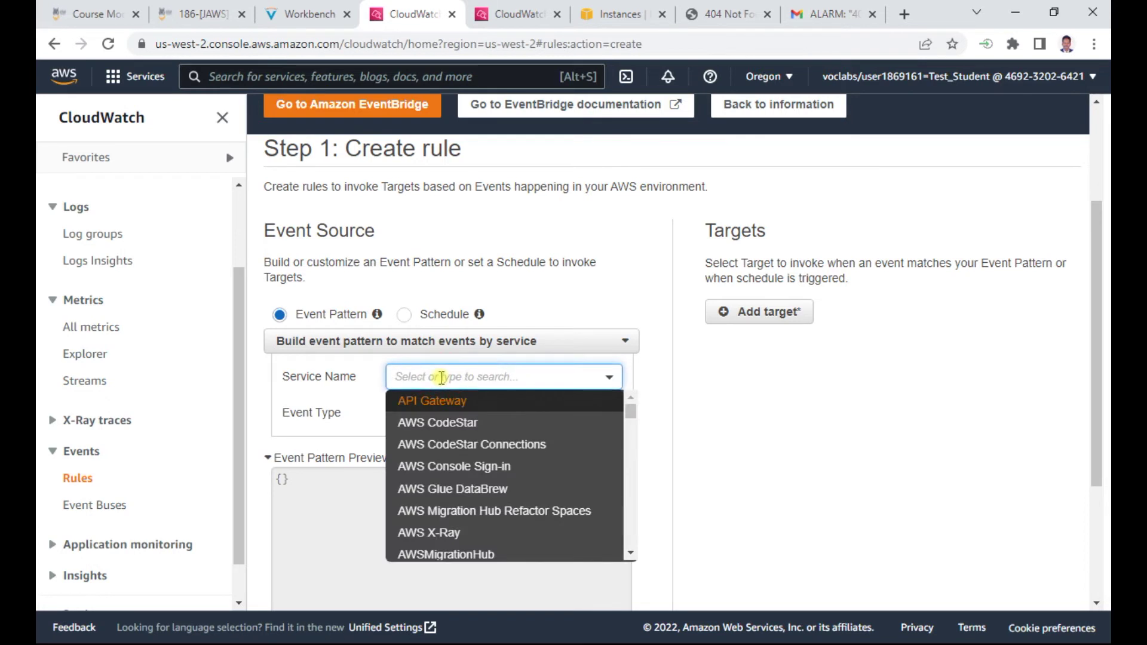
left_click(506, 291)
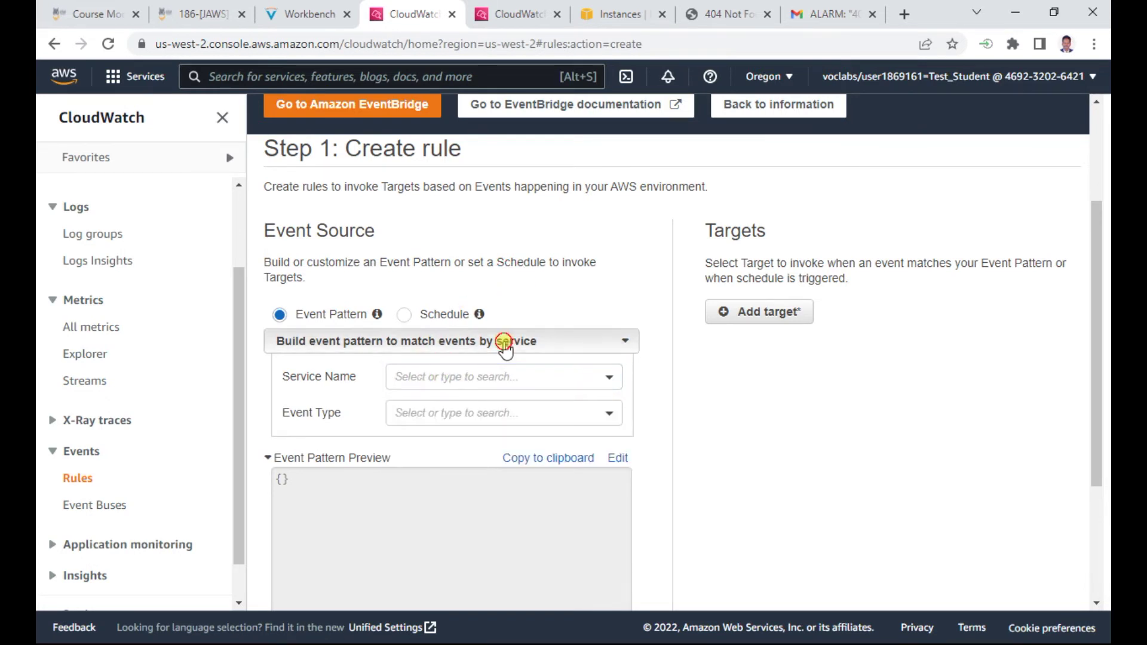
left_click(504, 345)
left_click(522, 274)
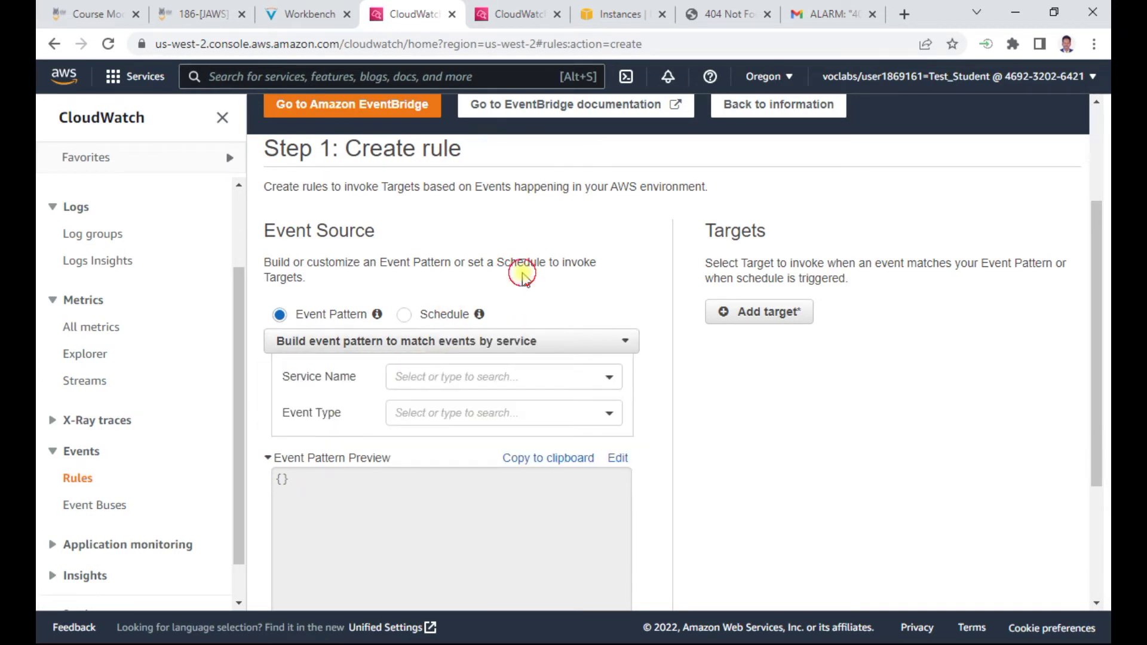
scroll(501, 253, "down", 3)
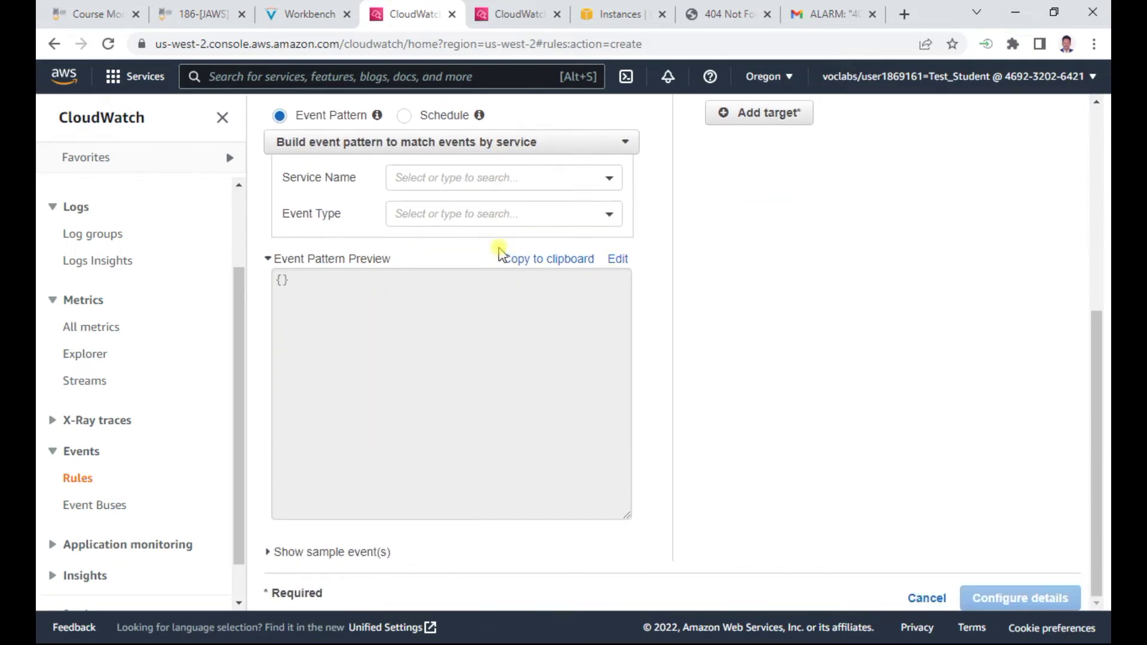
scroll(448, 269, "up", 4)
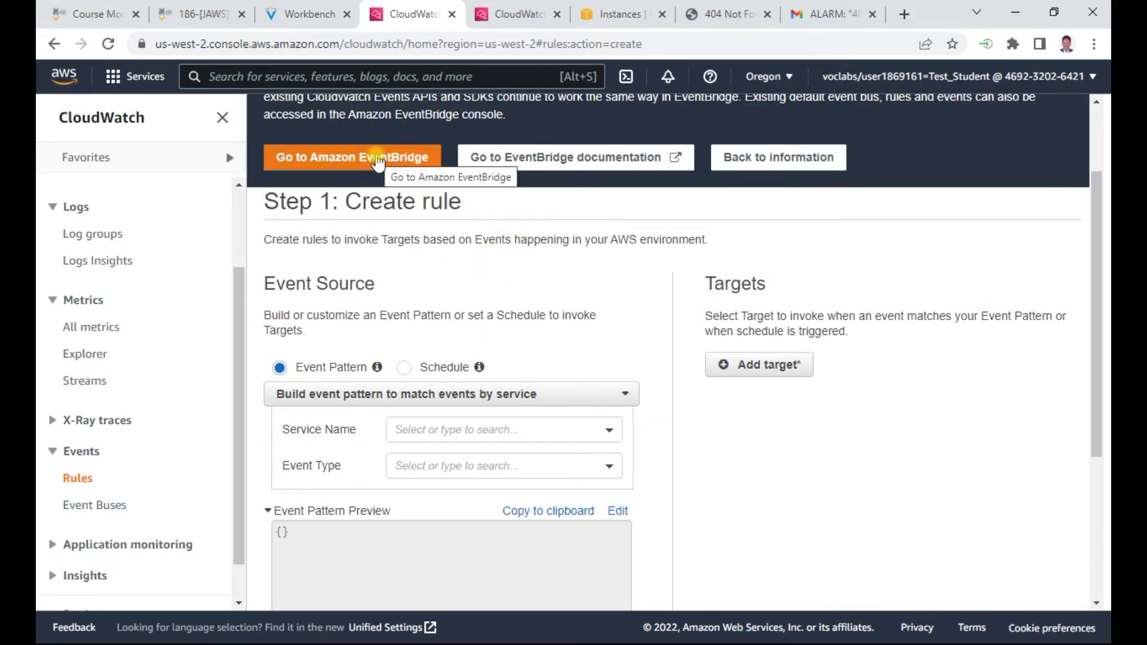
After rechecking the guide, choose EC2 as the event source service name
left_click(295, 11)
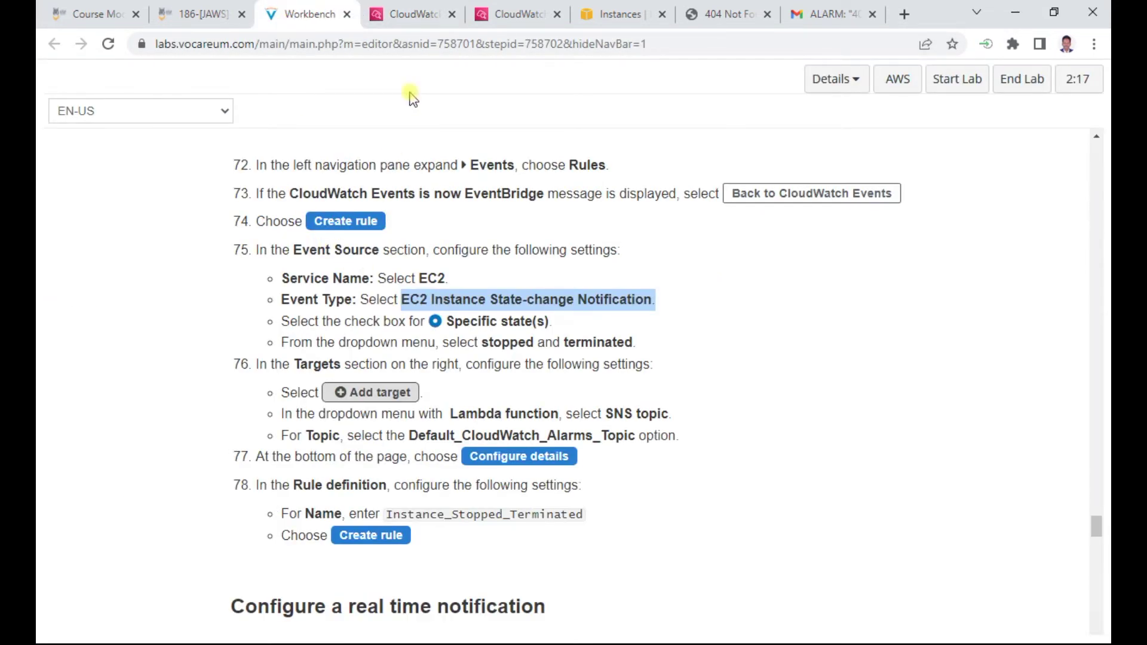
left_click(412, 14)
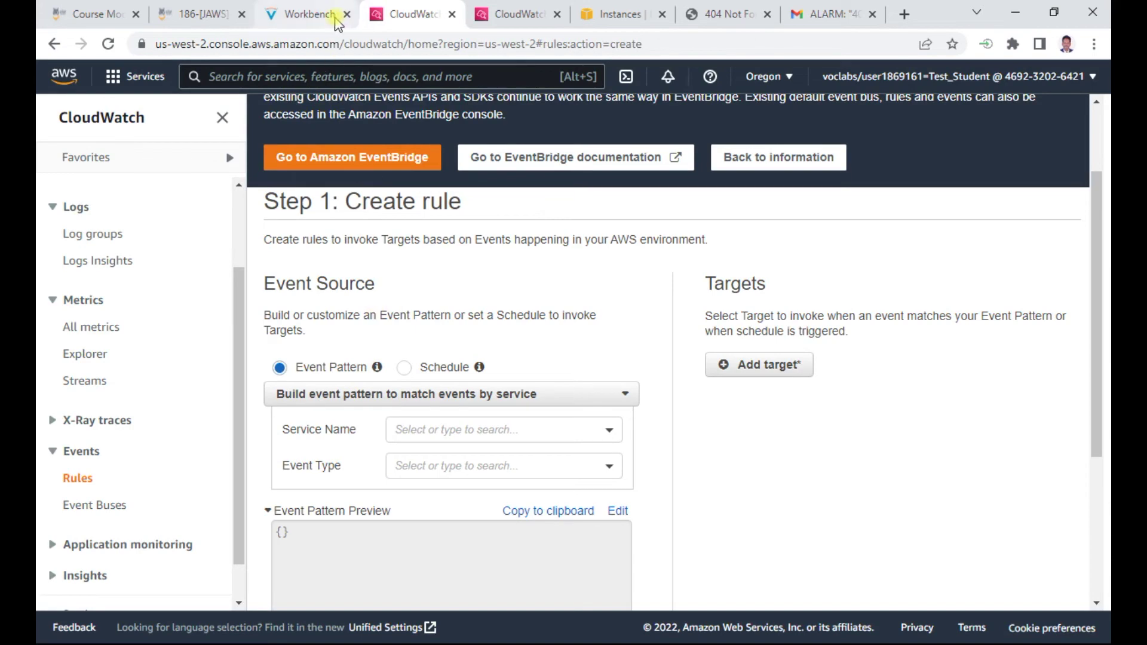
left_click(307, 14)
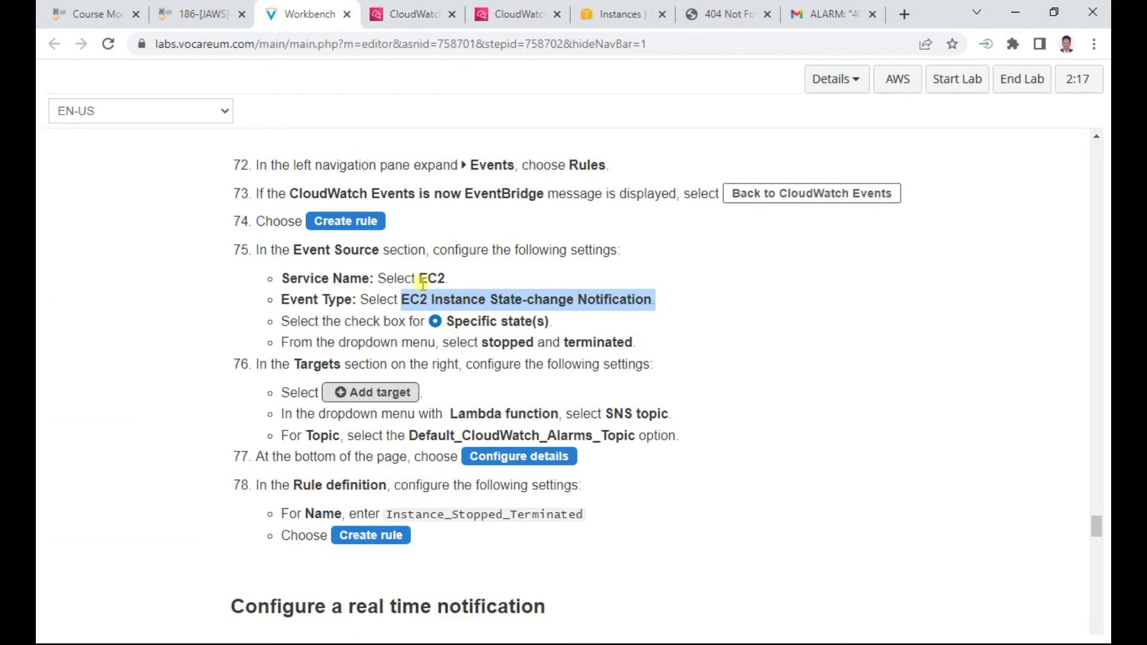
left_click(439, 15)
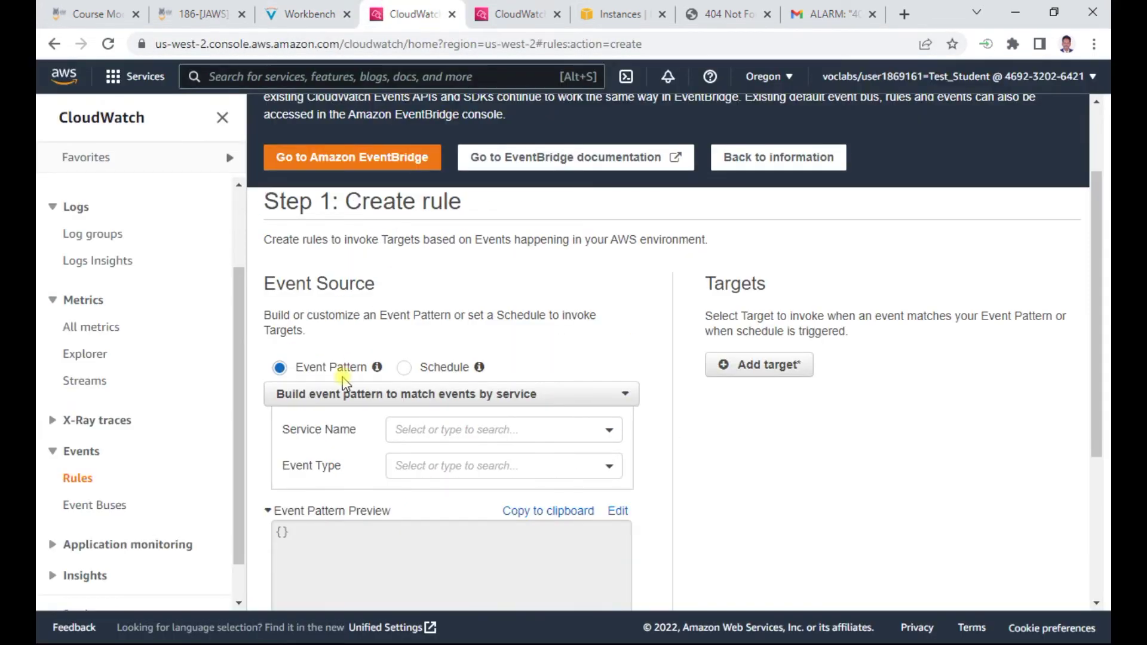
left_click(463, 430)
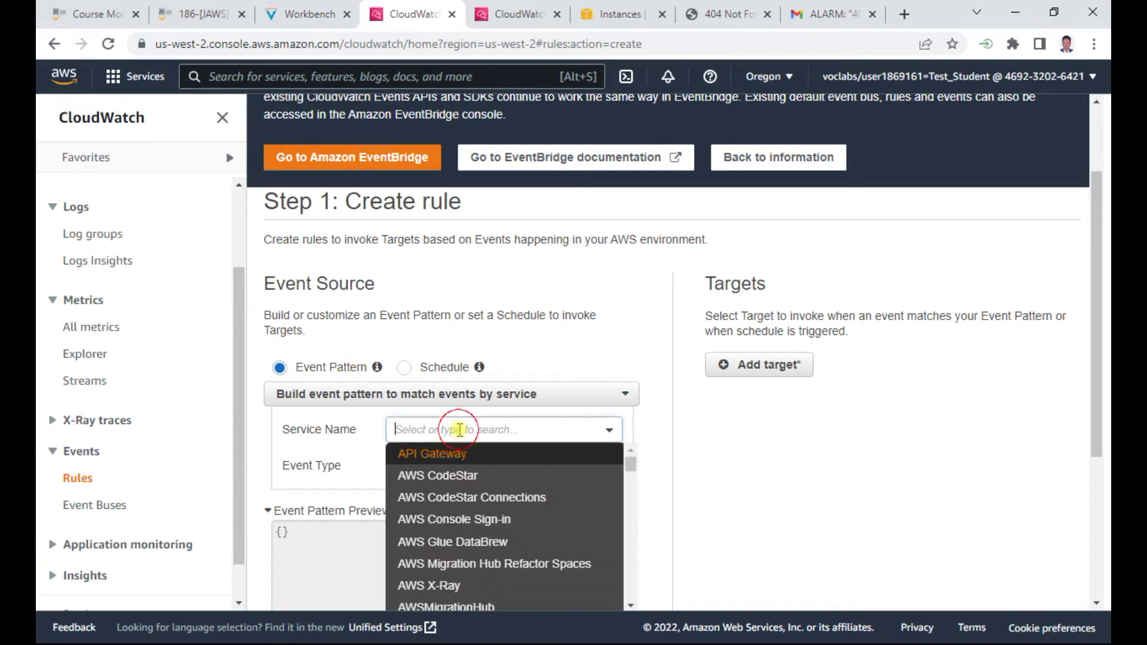
scroll(469, 523, "down", 3)
scroll(469, 524, "down", 6)
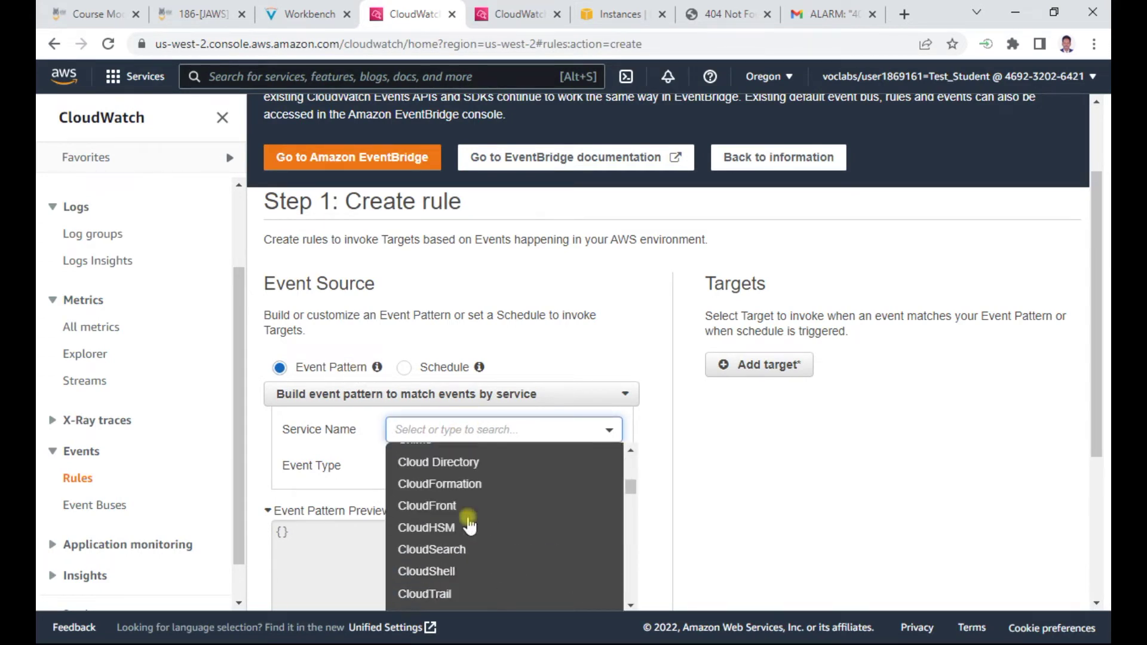
scroll(469, 524, "down", 4)
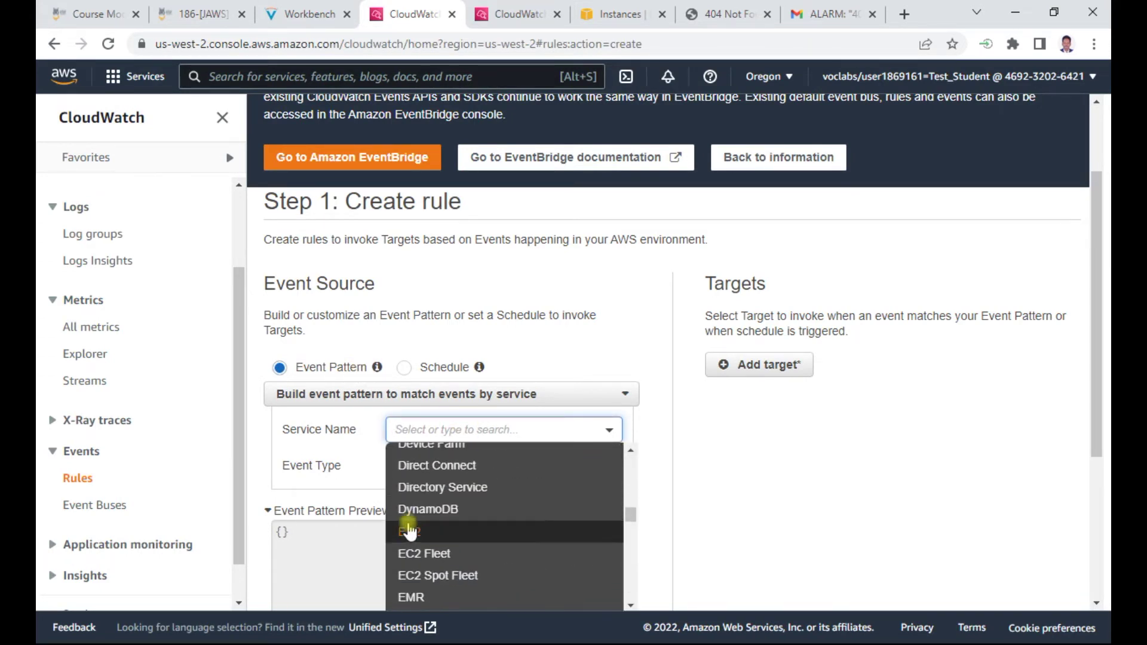
left_click(468, 532)
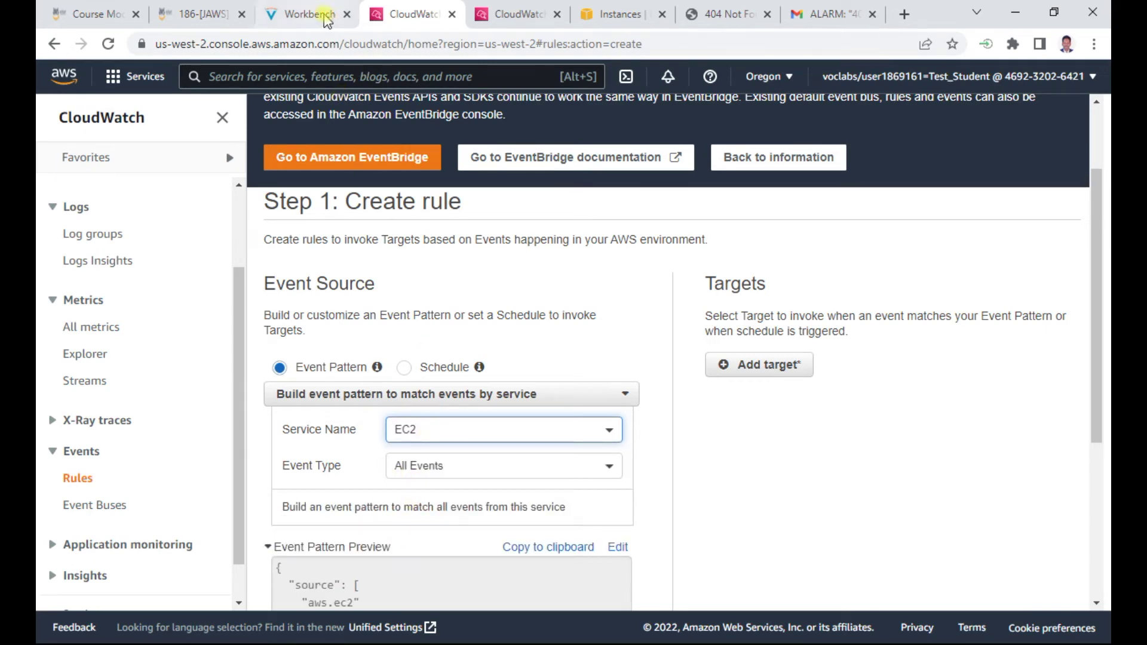
Copy the event type from the guide and set the rule's event type to EC2 Instance State-change Notification
left_click(304, 14)
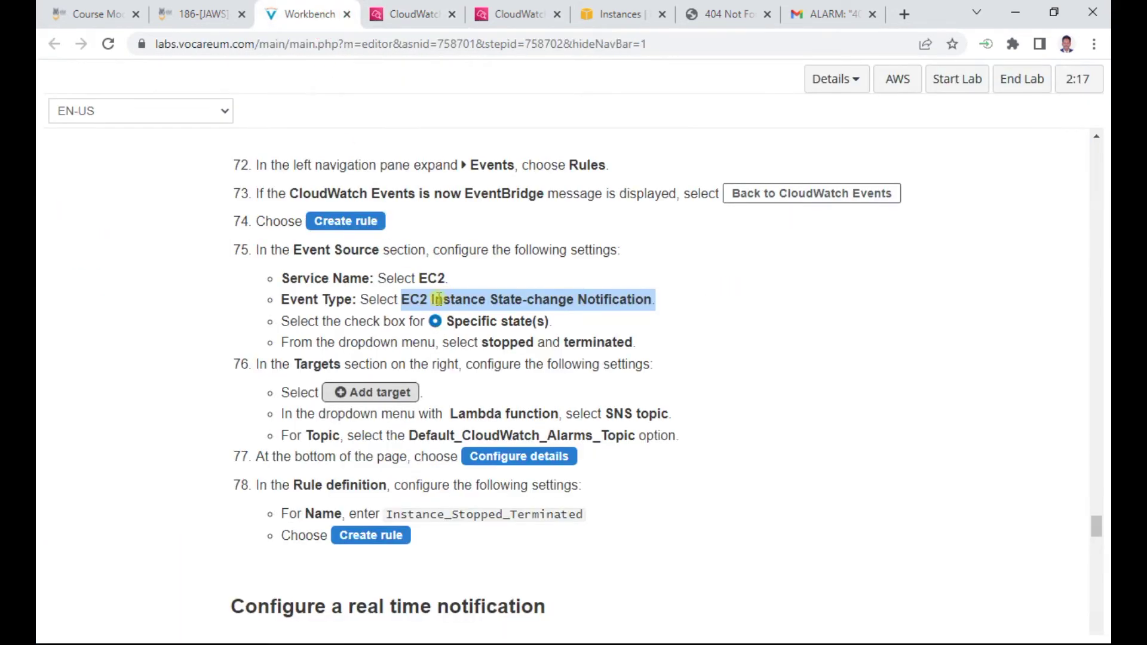
right_click(504, 299)
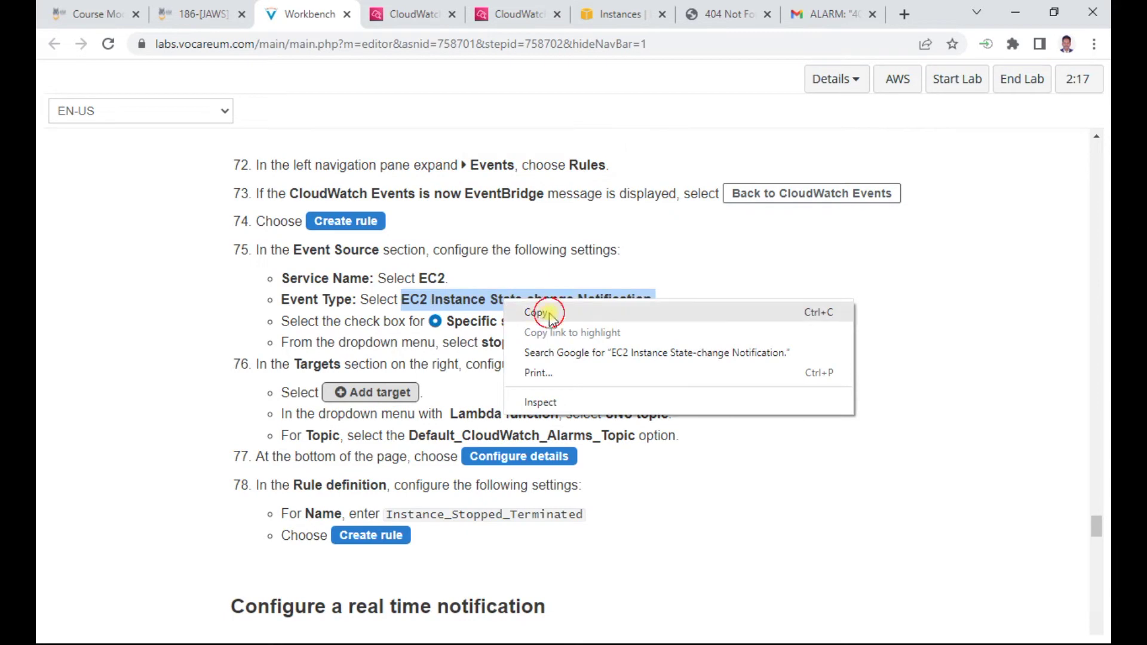
left_click(543, 309)
left_click(423, 8)
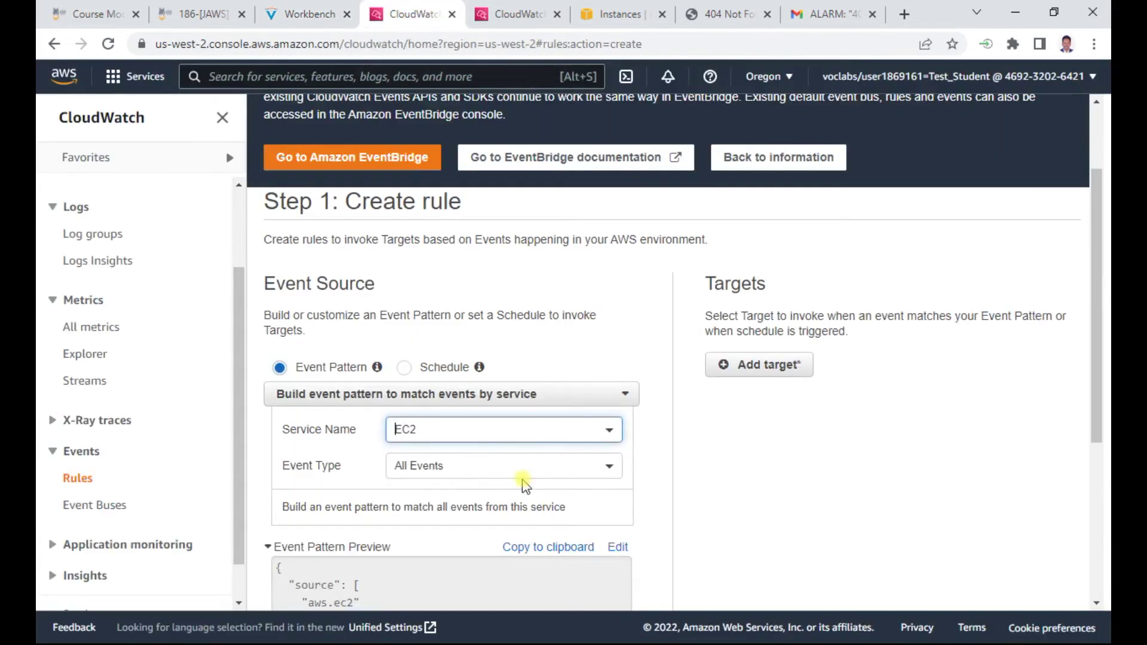
scroll(526, 478, "down", 4)
left_click(469, 287)
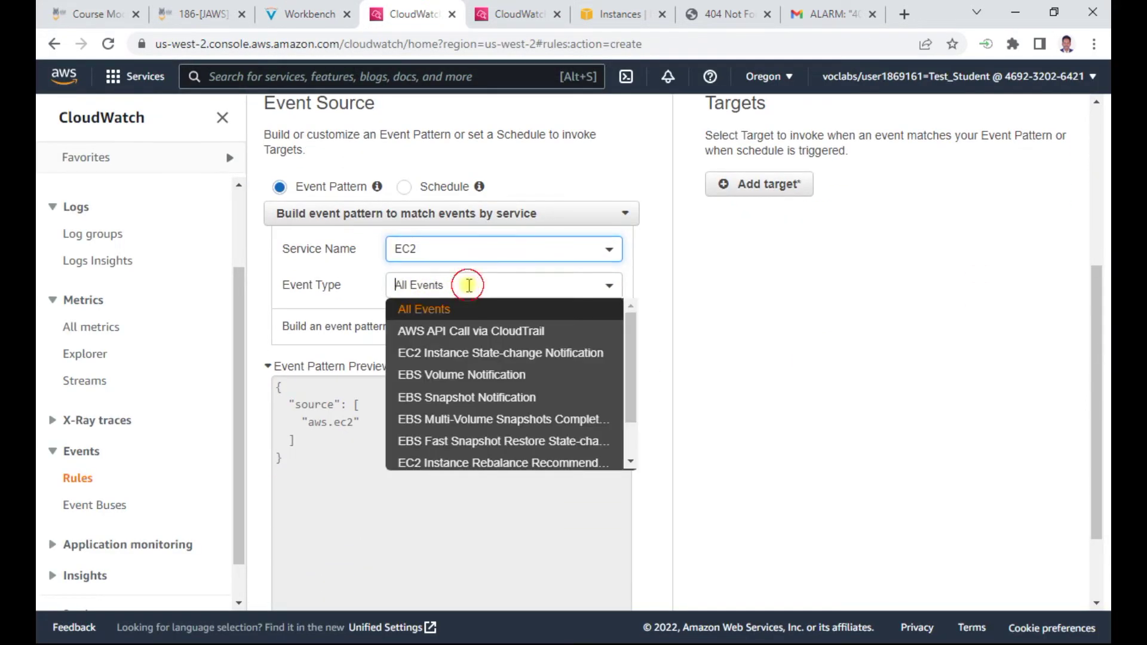
scroll(478, 408, "down", 1)
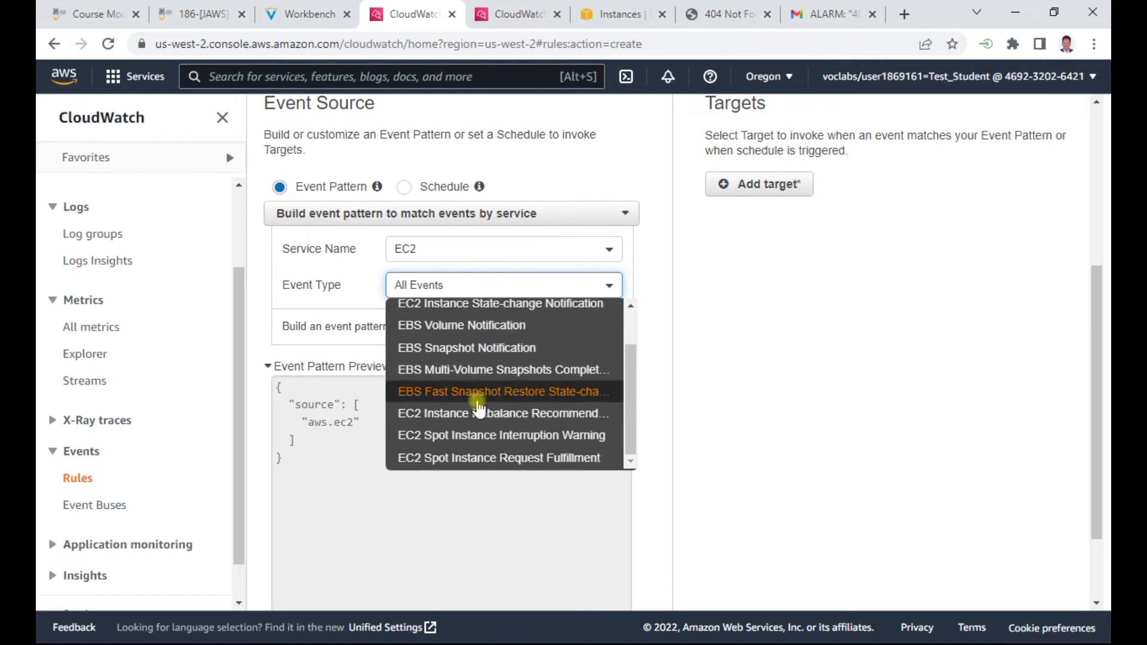
scroll(538, 421, "down", 1)
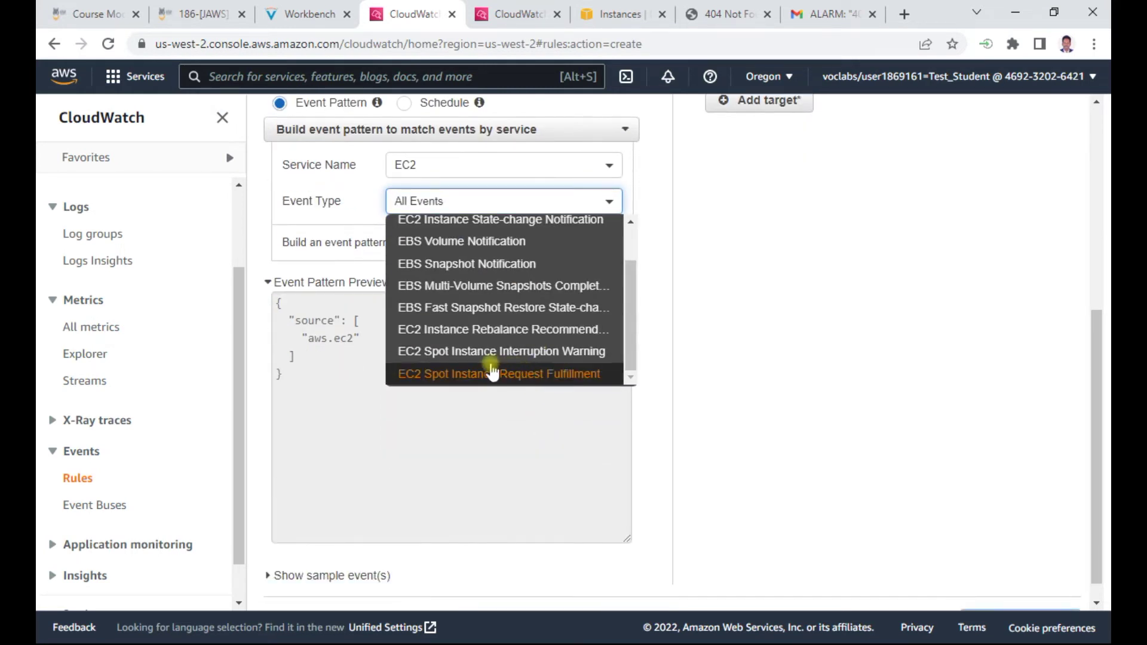
scroll(515, 340, "up", 1)
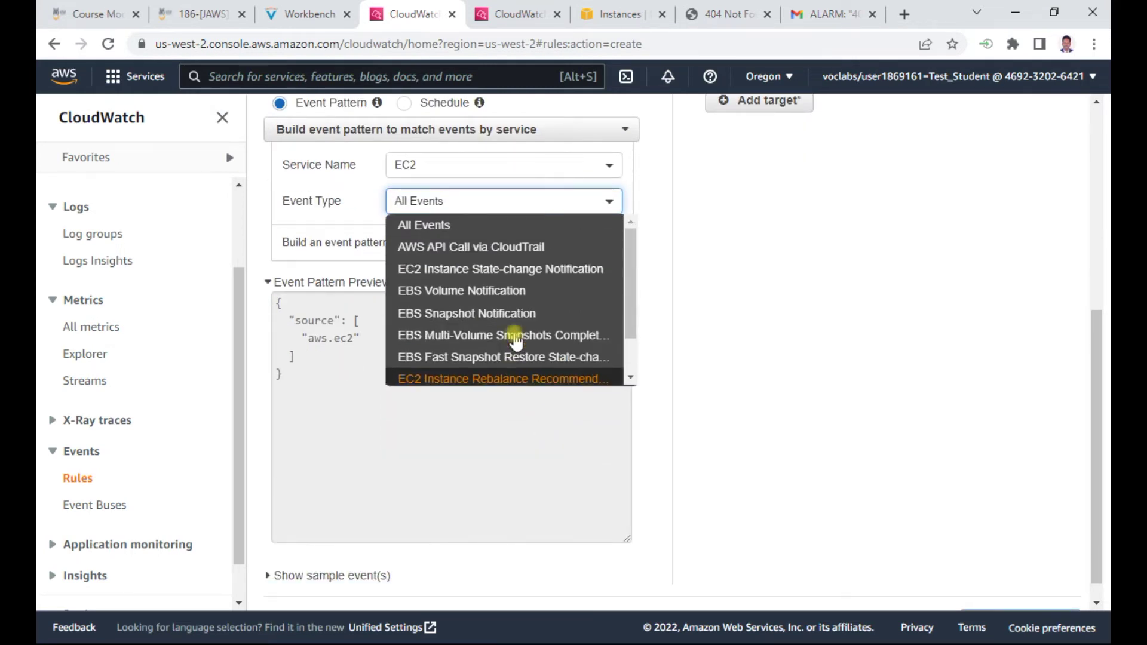
left_click(526, 270)
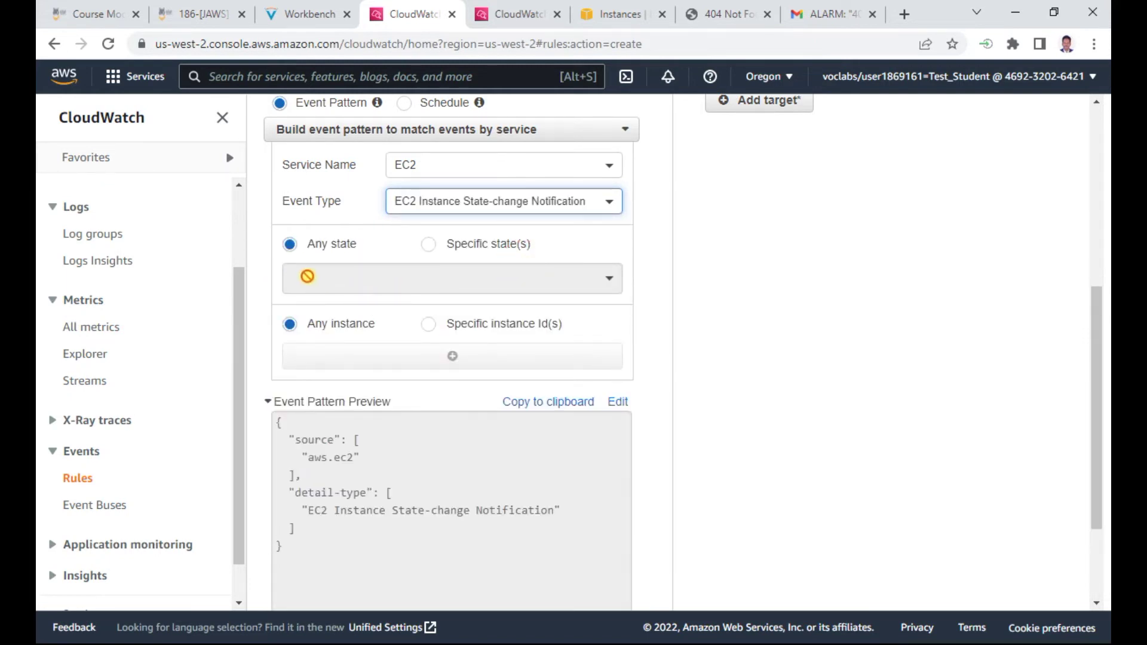
Limit the rule to the specific instance states stopped and terminated
left_click(306, 14)
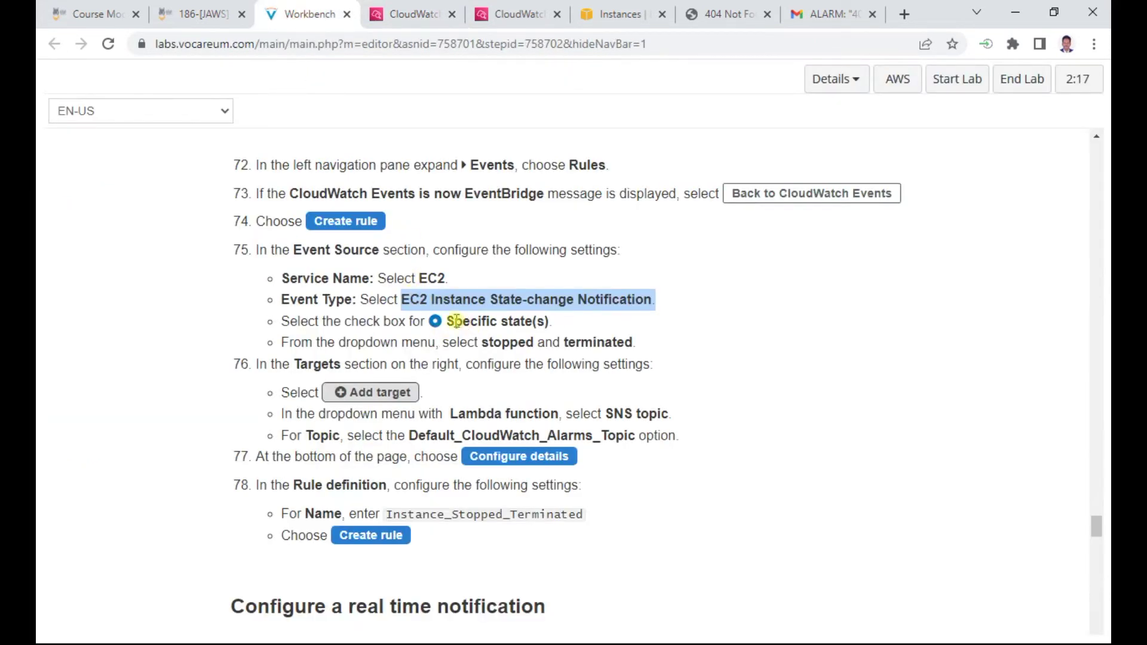
left_click_drag(448, 321, 538, 321)
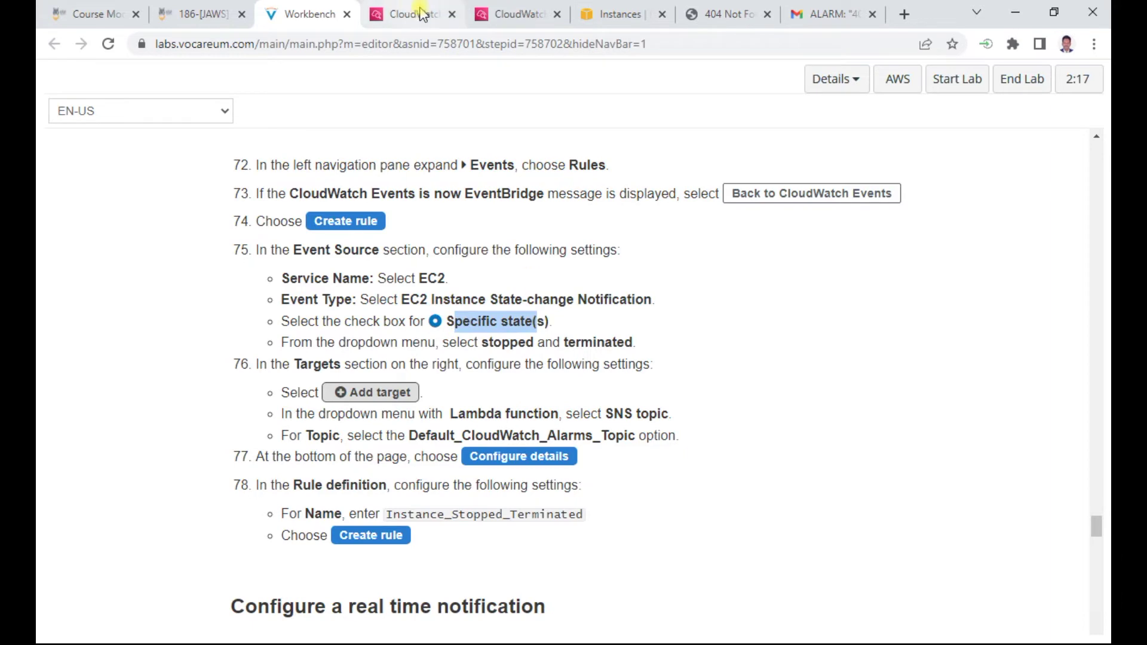
left_click(412, 14)
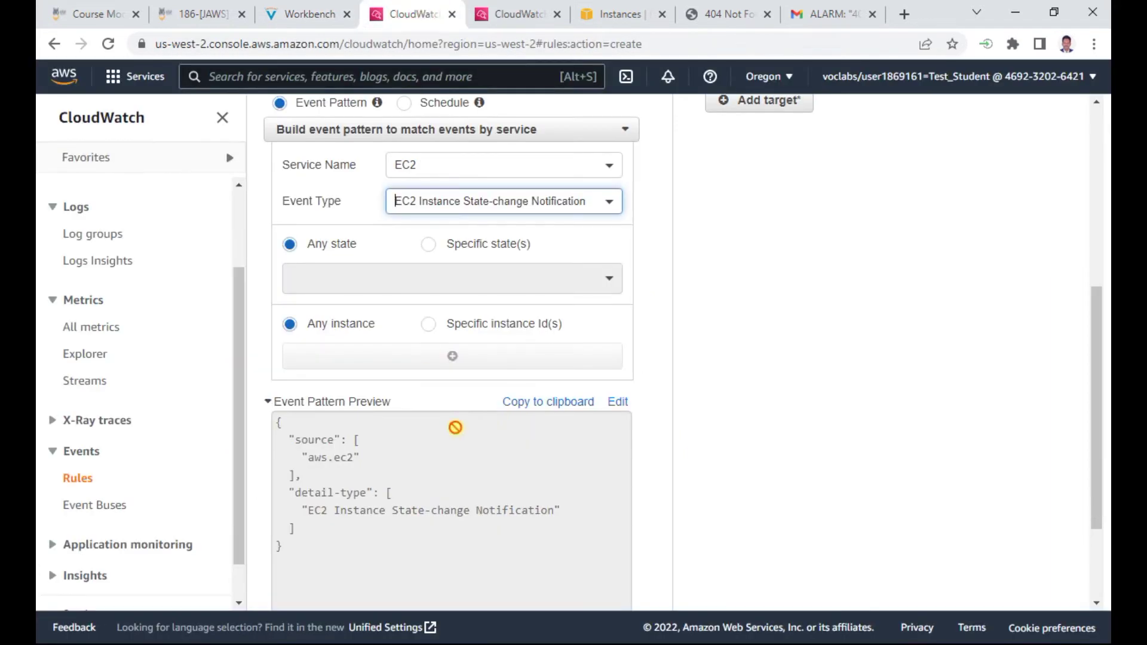
left_click(430, 245)
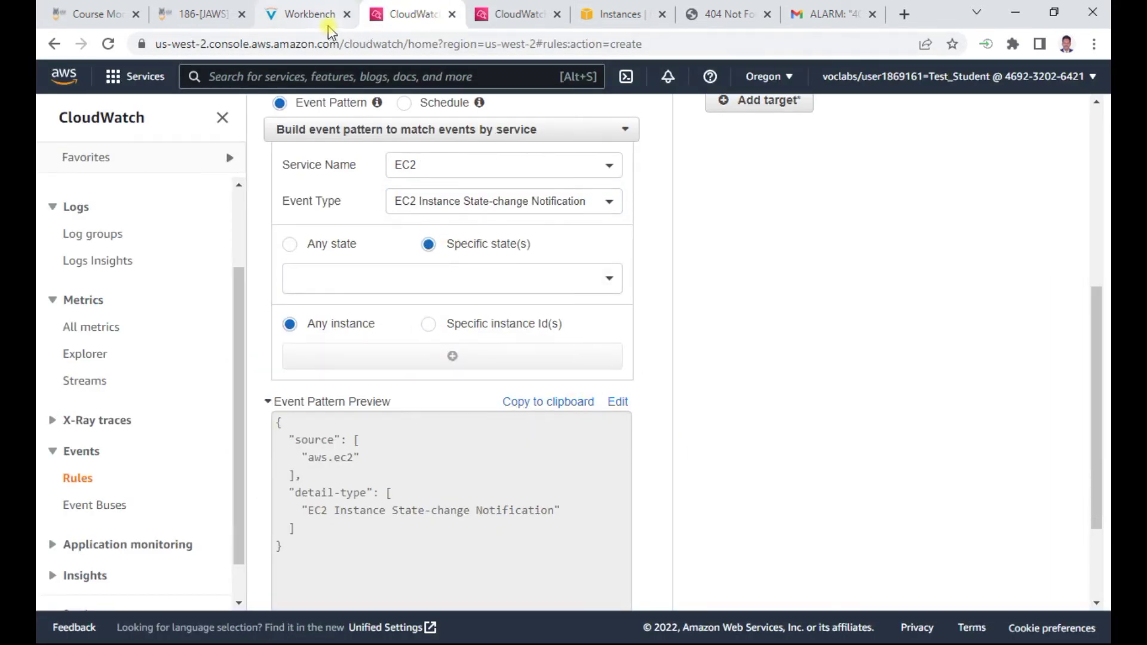
left_click(308, 14)
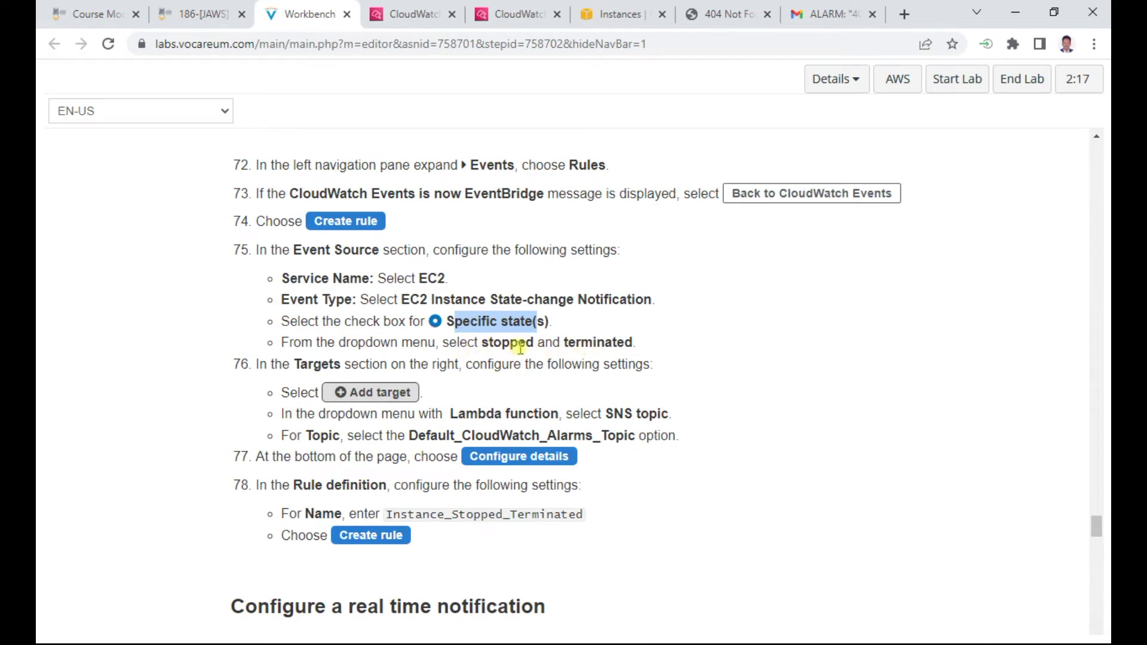
left_click(415, 15)
left_click(595, 287)
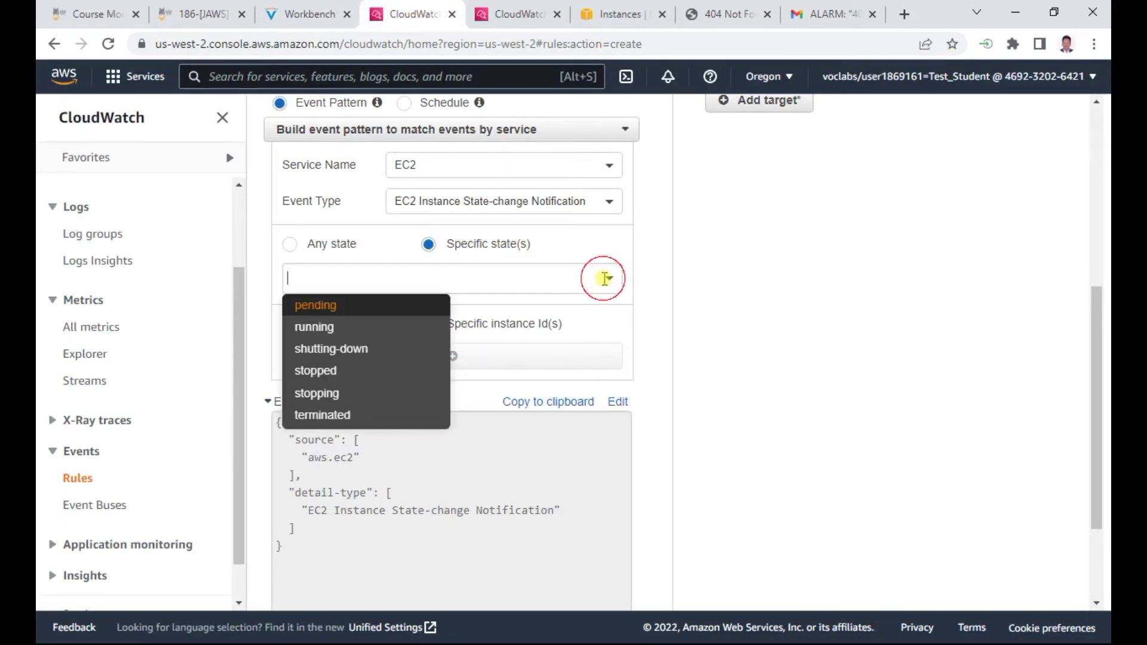
left_click(326, 372)
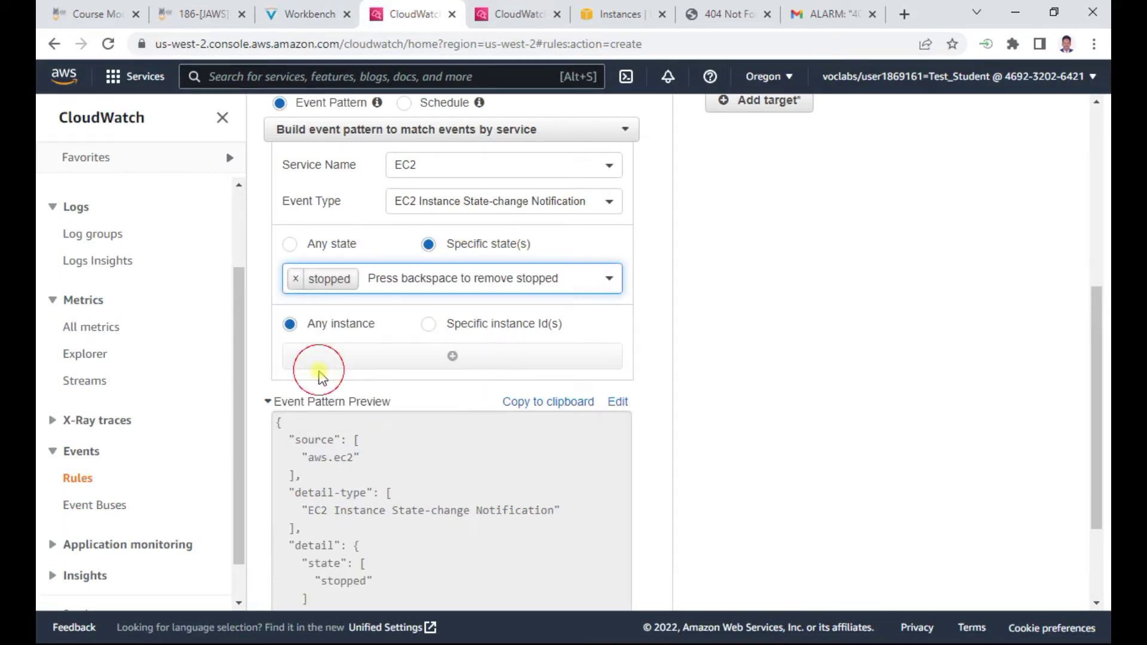
left_click(610, 286)
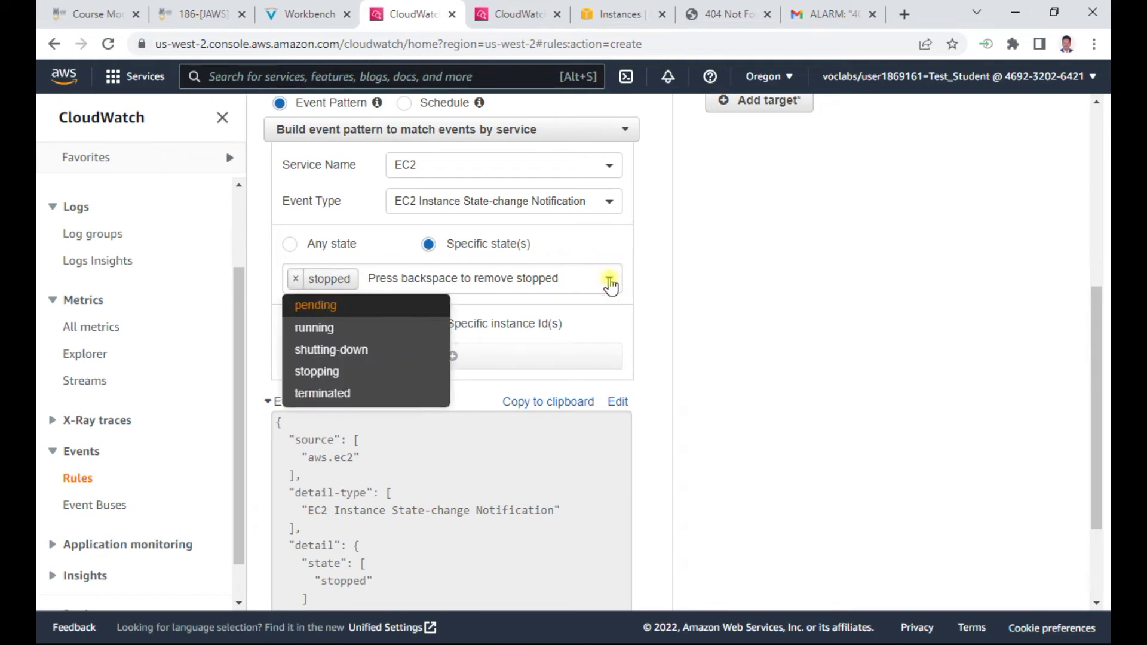
left_click(336, 392)
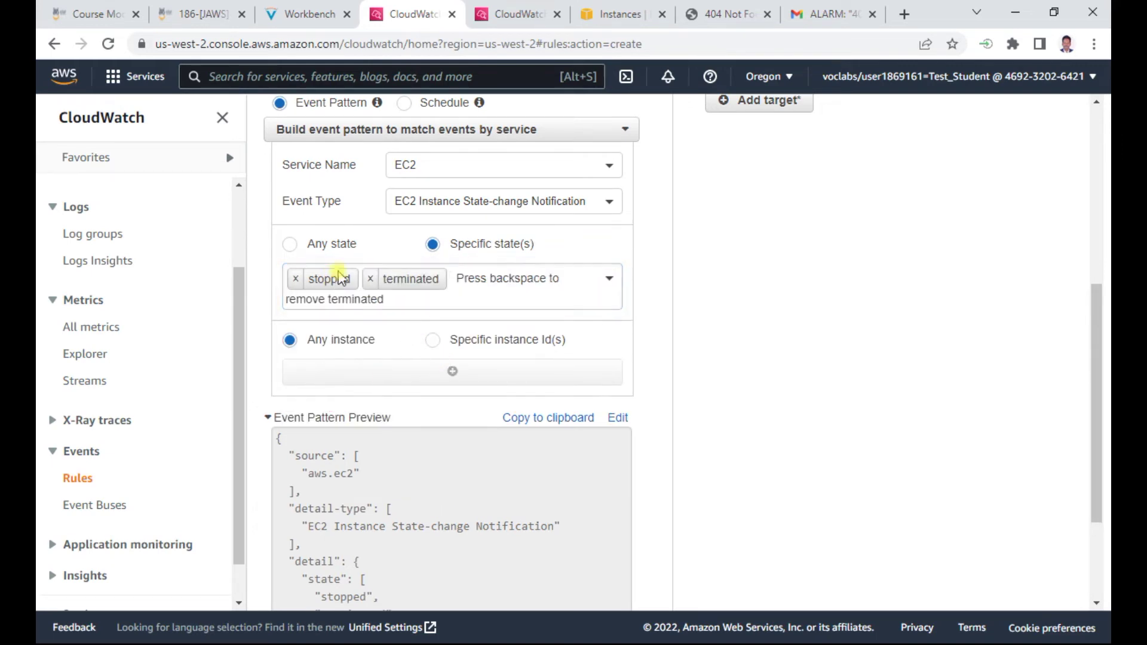
Review the guide's next steps and add a target to the rule
left_click(308, 14)
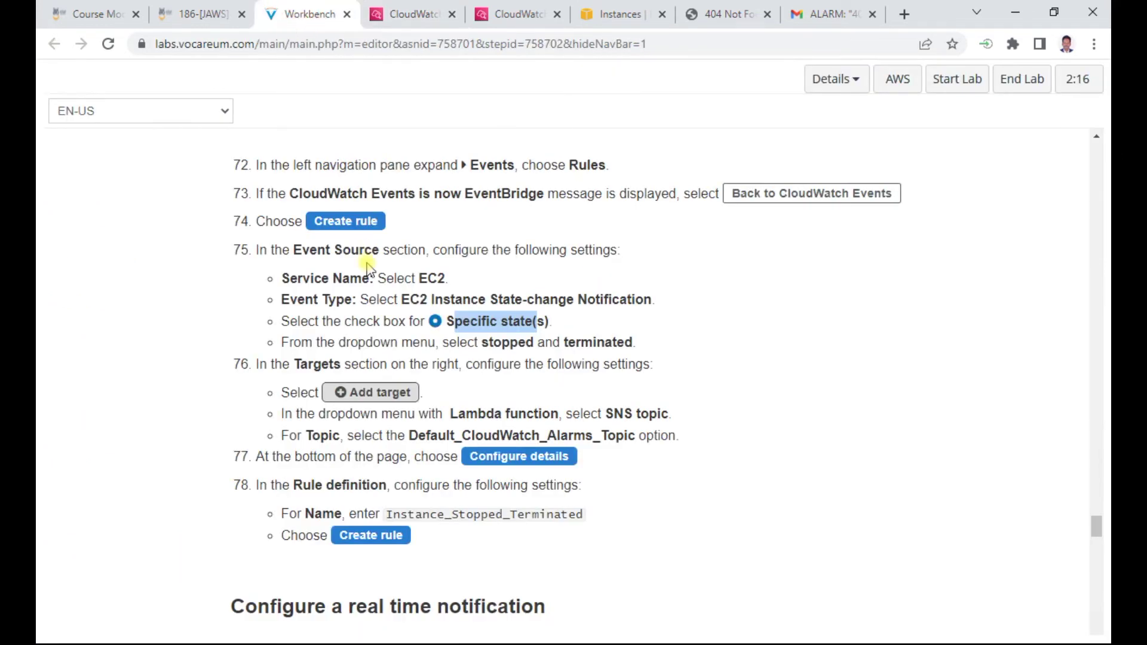
scroll(596, 345, "down", 1)
scroll(595, 346, "down", 1)
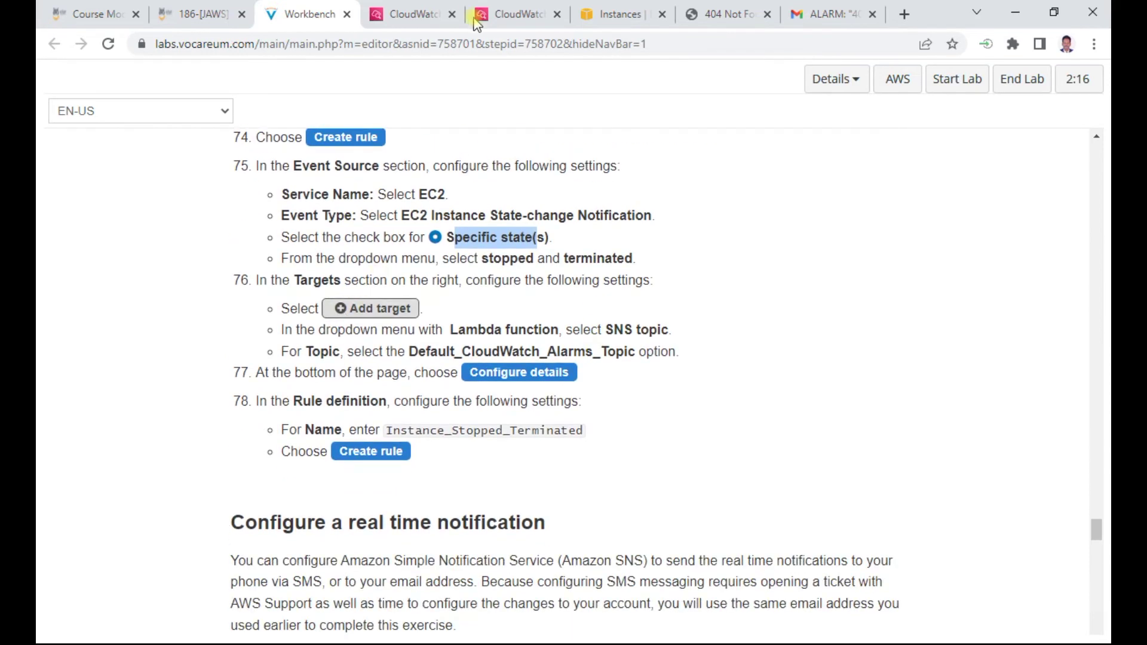
left_click(414, 15)
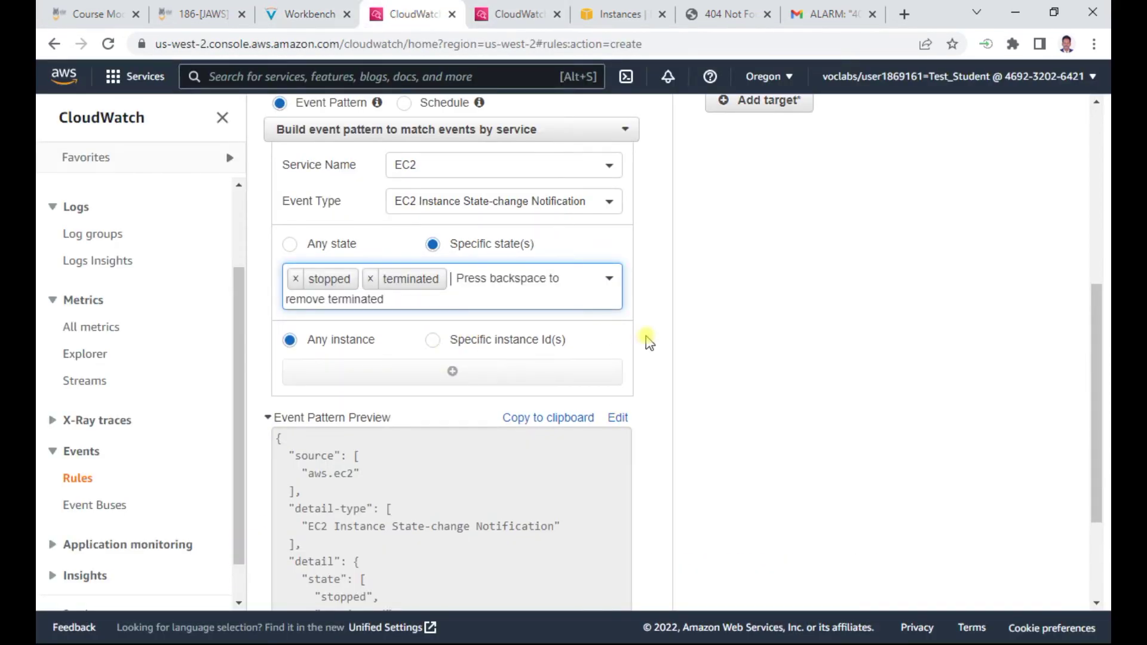
scroll(687, 339, "down", 1)
scroll(720, 338, "down", 1)
scroll(721, 343, "up", 1)
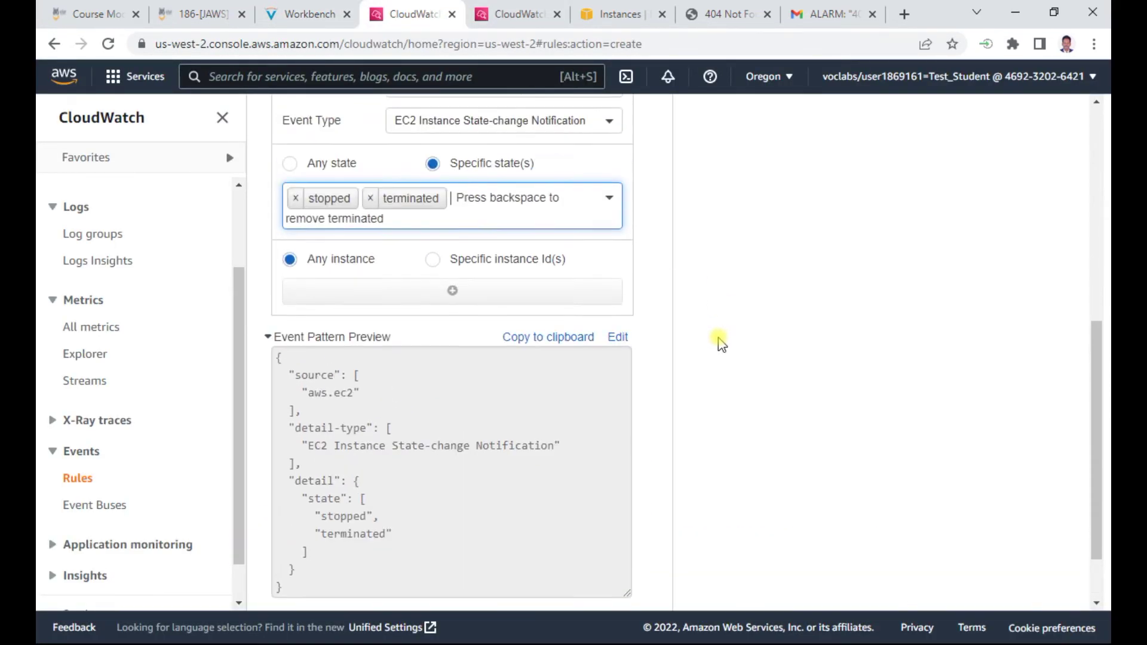
scroll(721, 344, "up", 1)
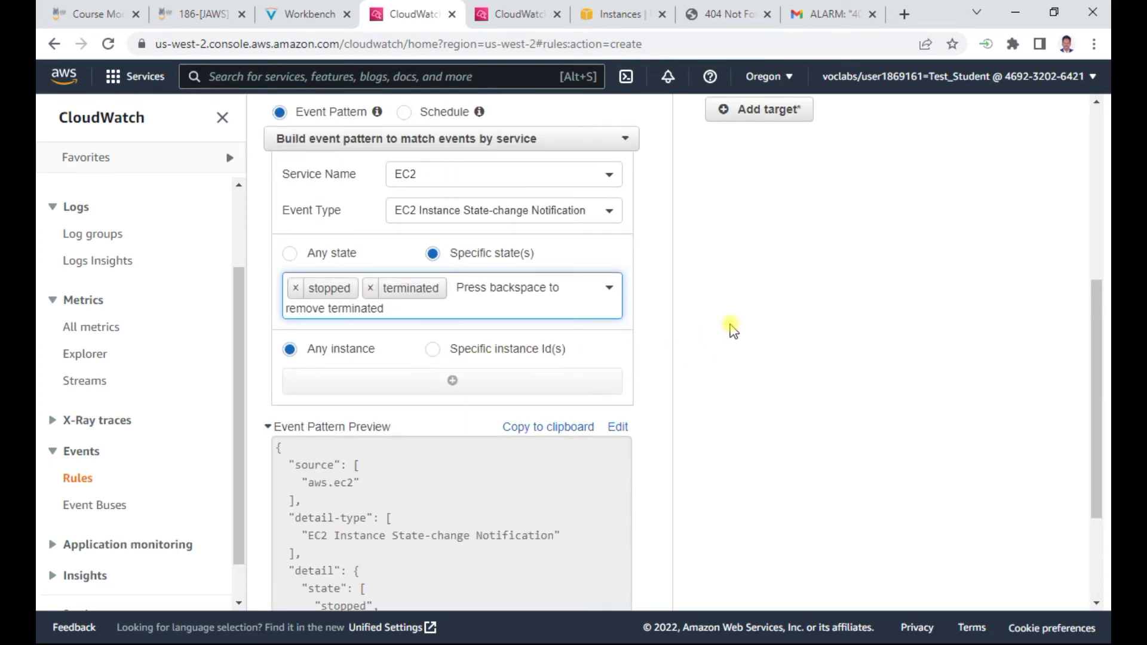
scroll(734, 330, "up", 2)
scroll(733, 331, "down", 2)
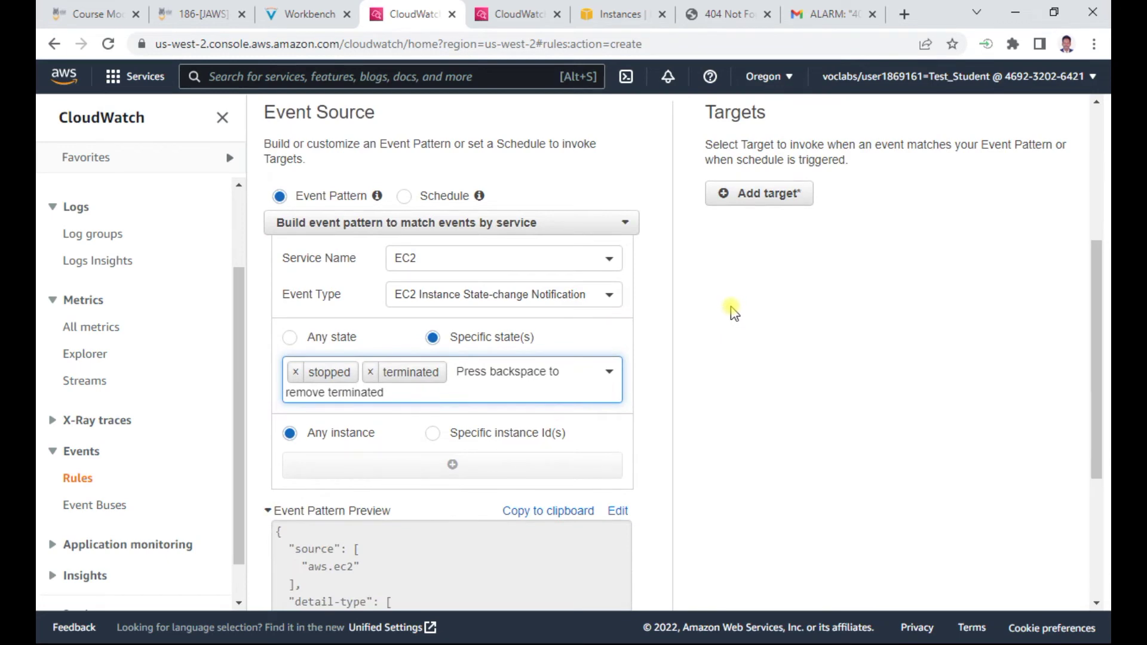
scroll(732, 314, "down", 4)
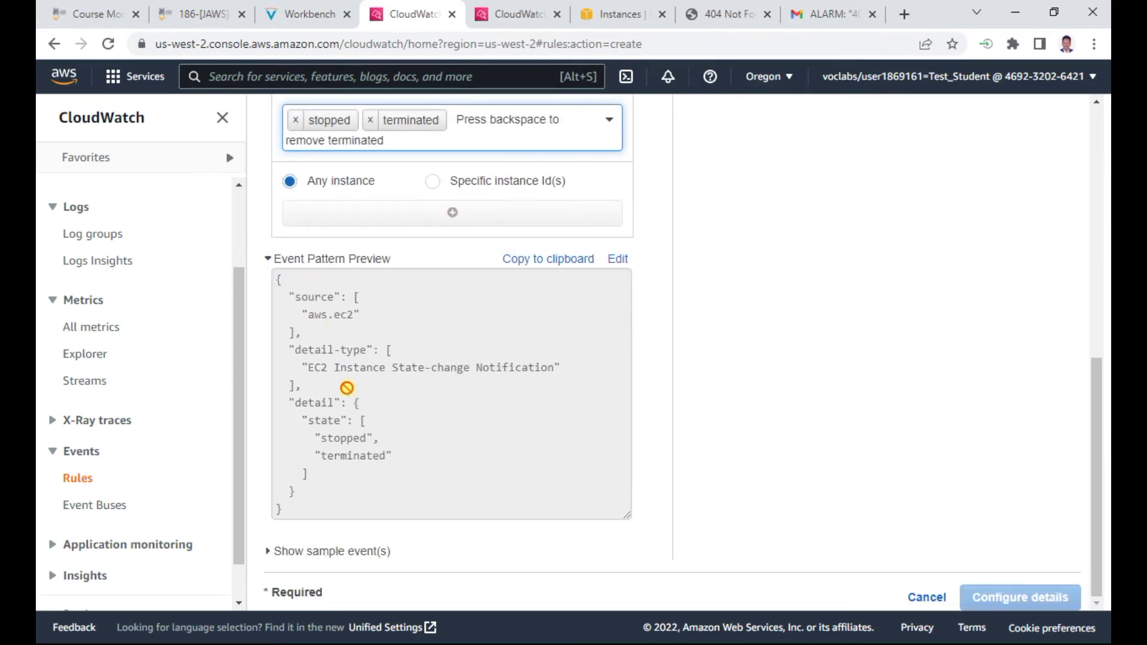
scroll(717, 335, "up", 3)
left_click(748, 193)
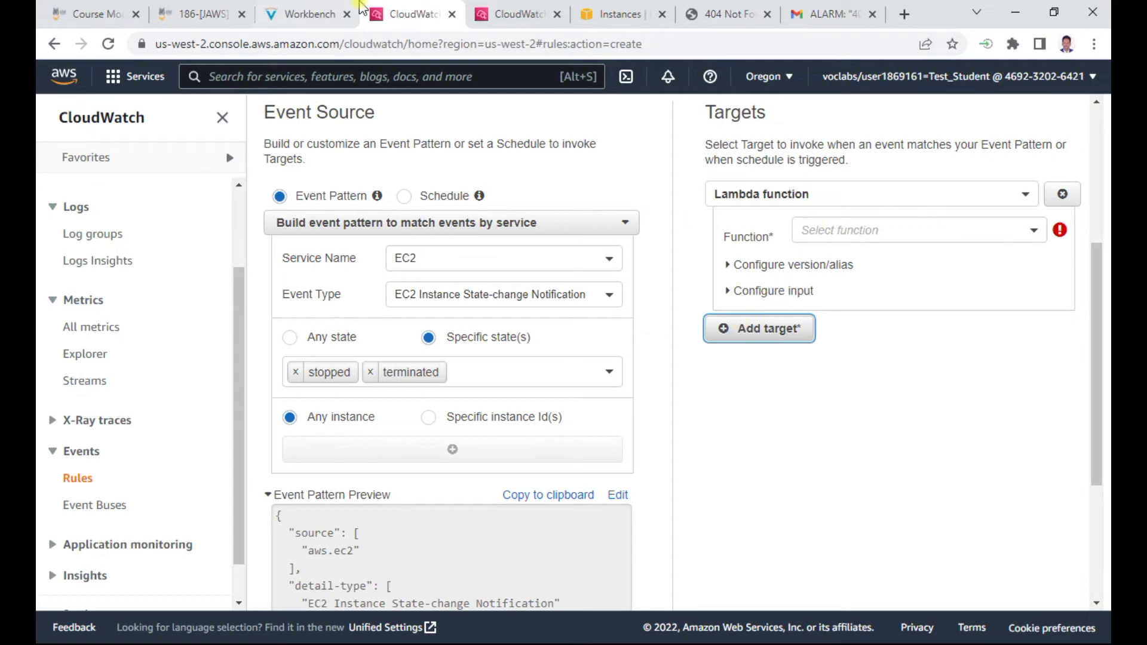
Highlight the target-type step in the guide and check the empty Lambda function list
left_click(327, 18)
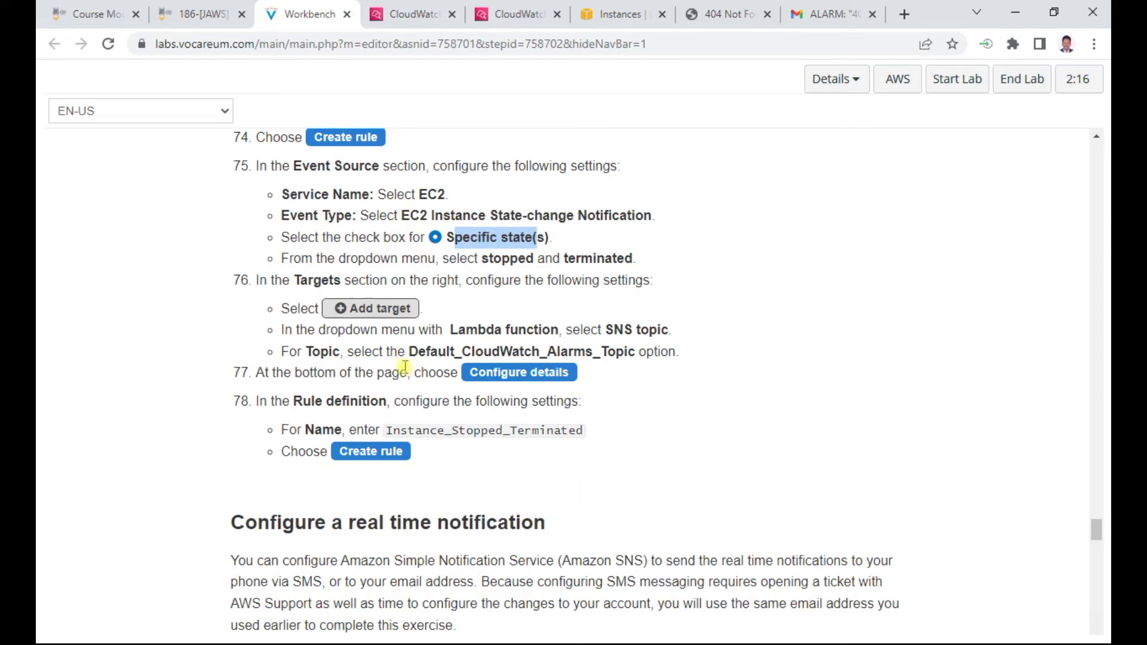
left_click_drag(449, 329, 571, 329)
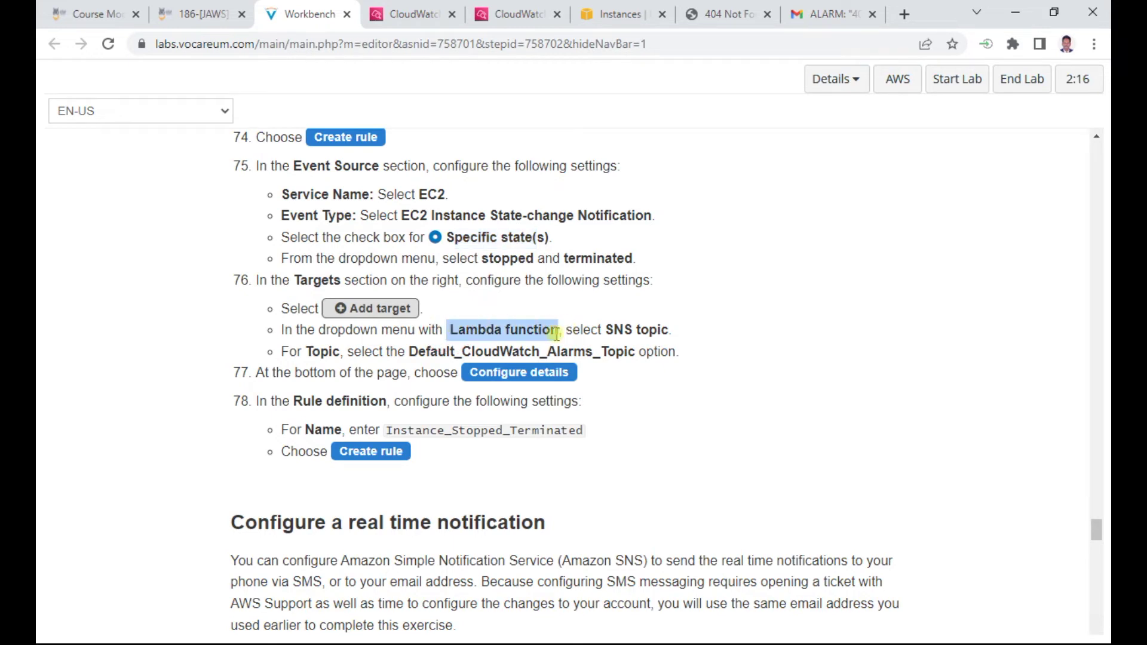
left_click(406, 15)
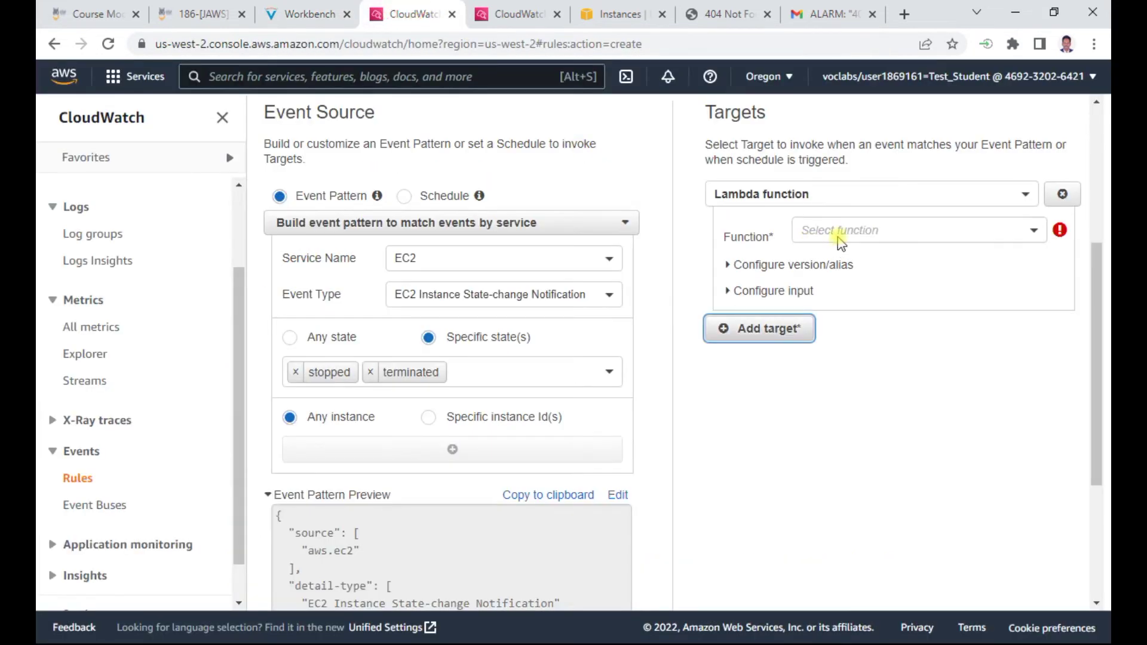
left_click(867, 231)
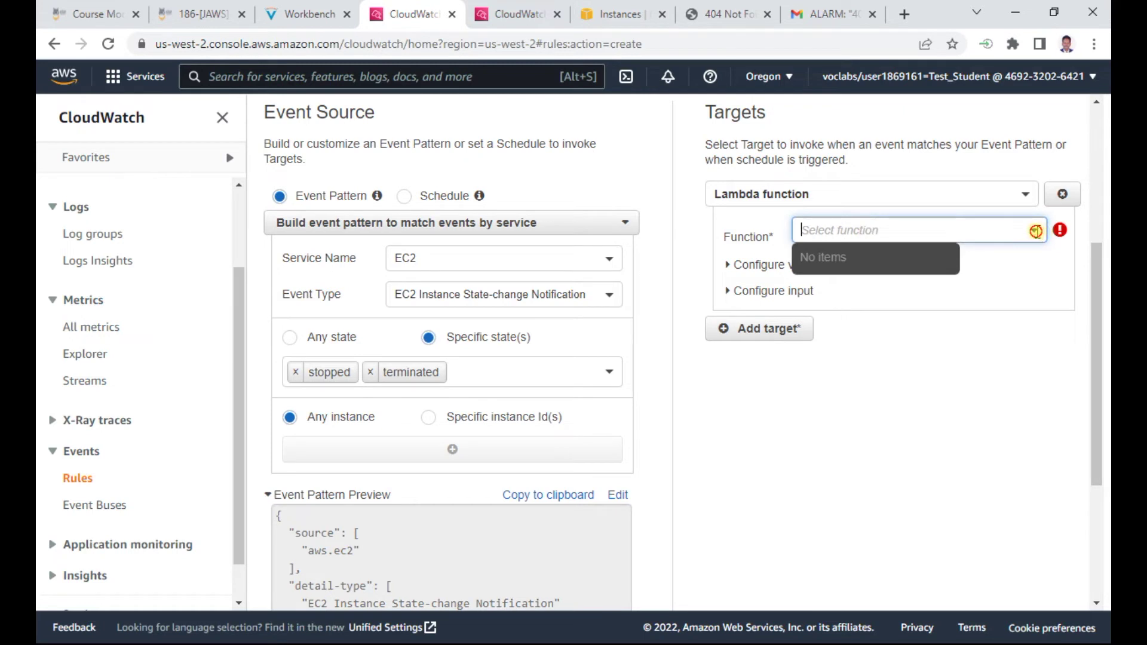
left_click(1036, 232)
left_click(1006, 219)
left_click(307, 14)
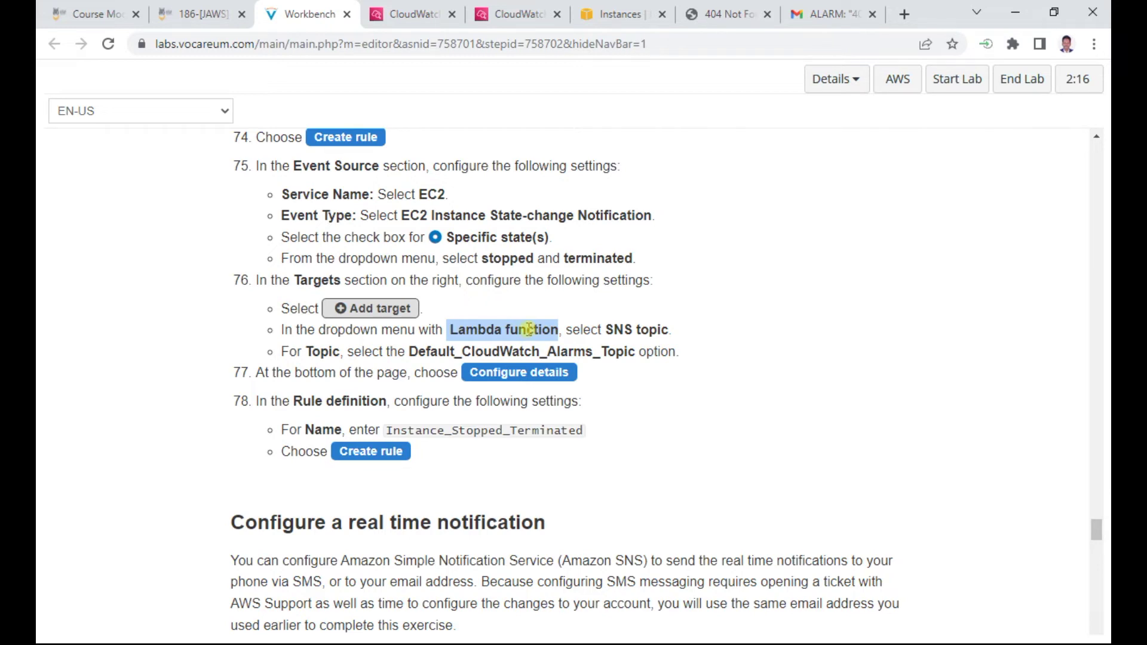
left_click(413, 10)
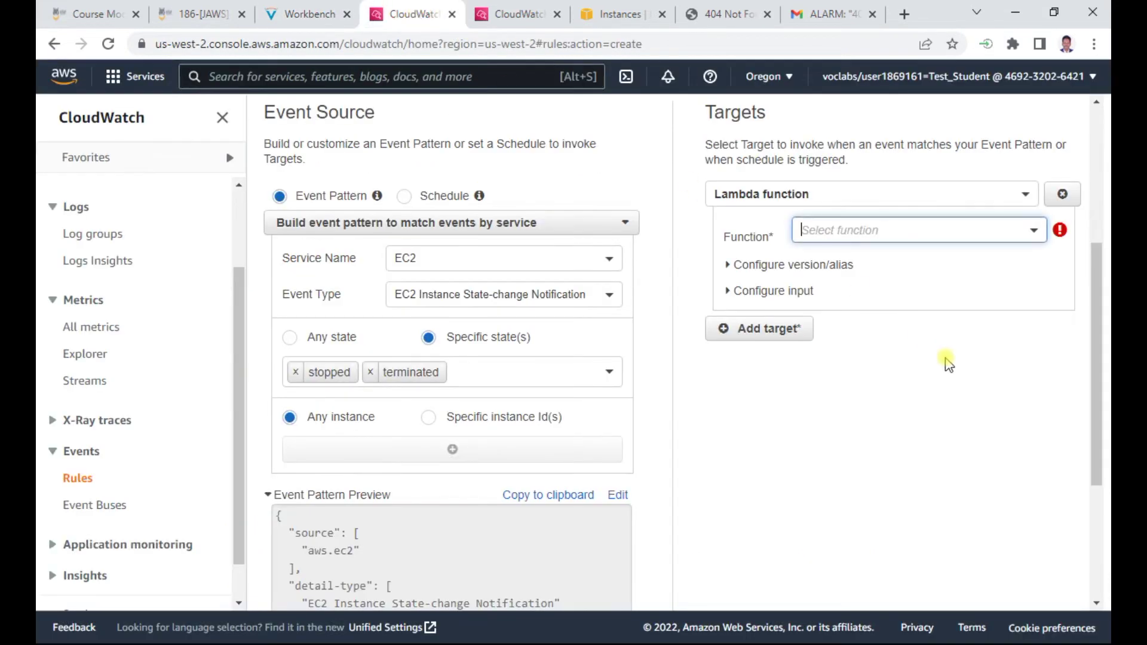
left_click(950, 194)
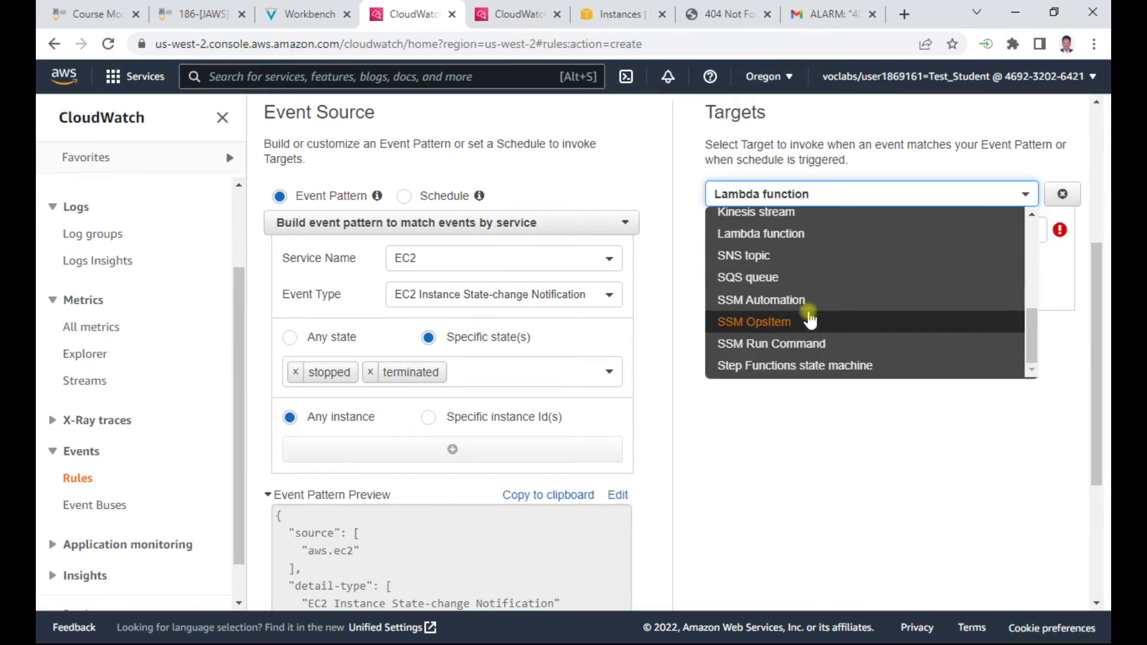
left_click(767, 232)
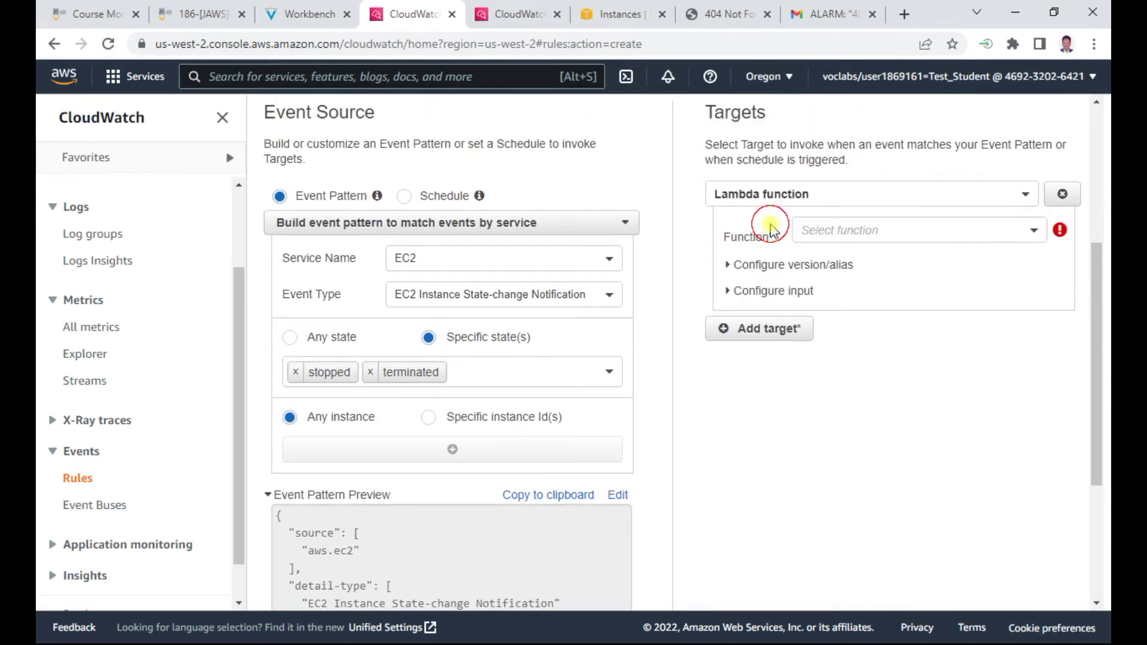
left_click(865, 231)
Highlight SNS topic in the guide and switch the target type to SNS topic
left_click(305, 15)
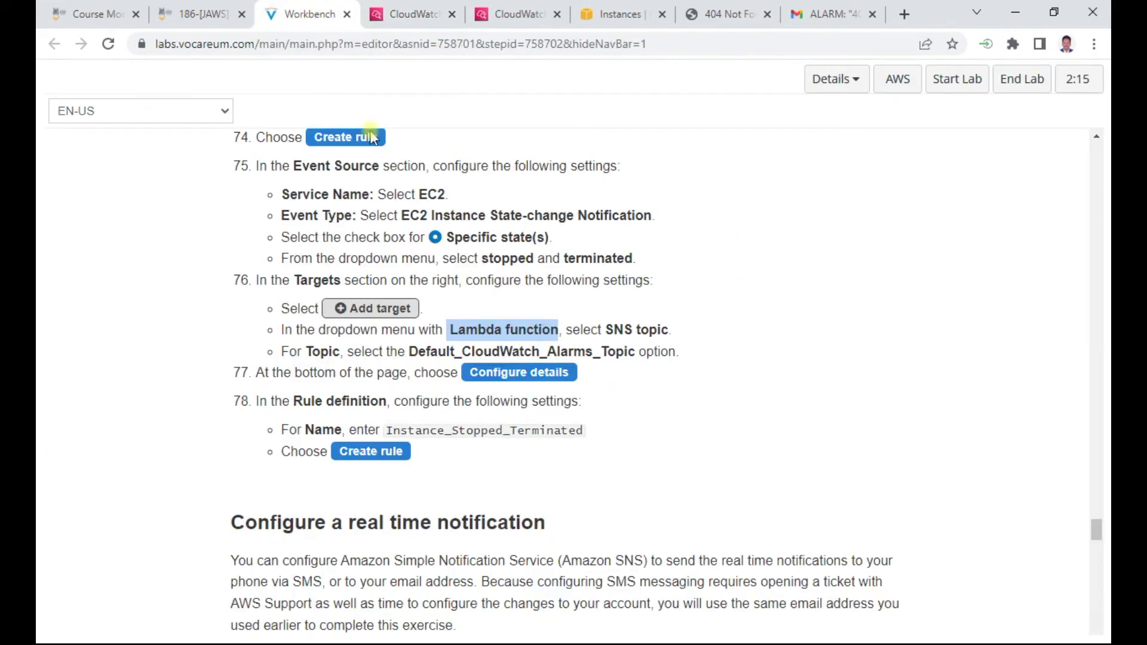
left_click(613, 328)
left_click_drag(619, 327, 668, 325)
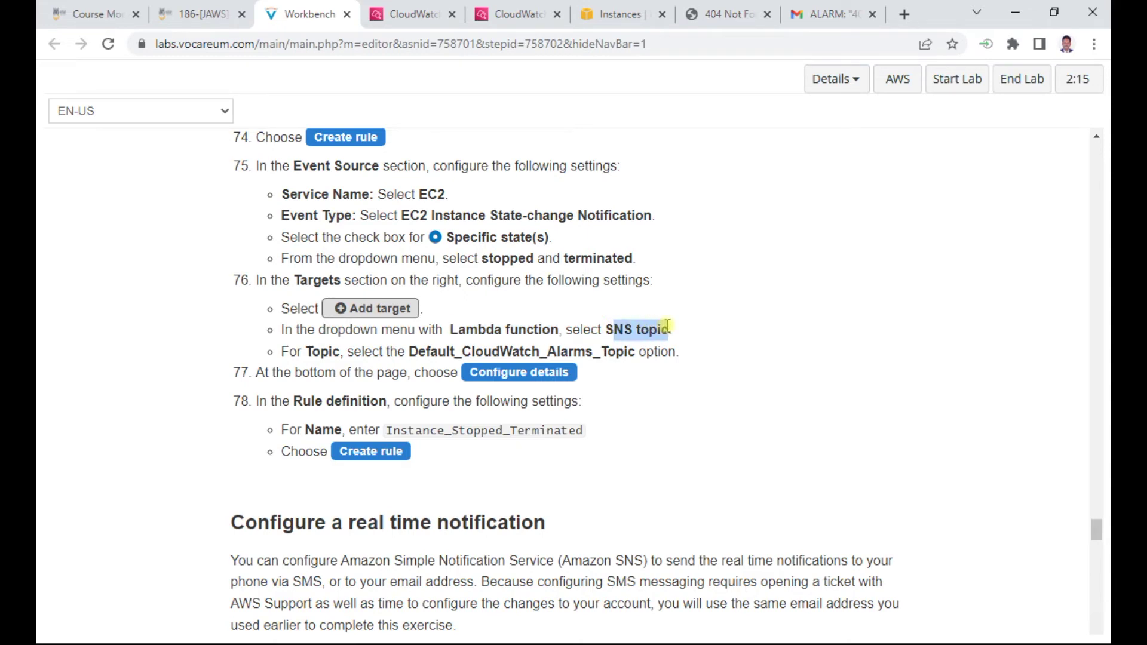
left_click(433, 8)
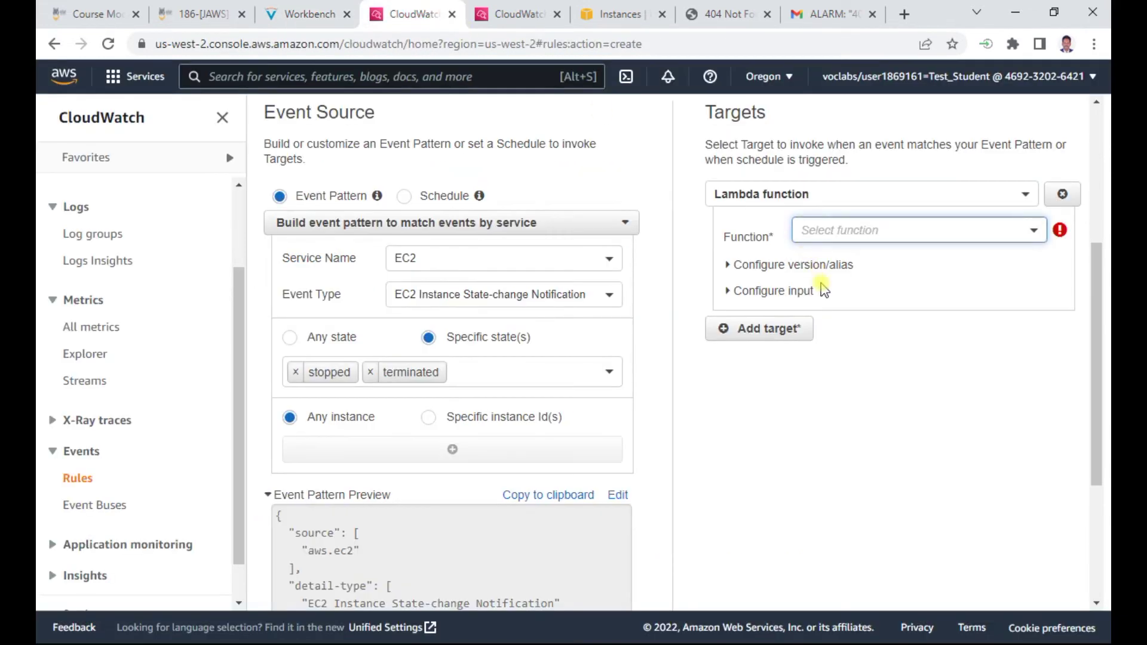
left_click(1027, 194)
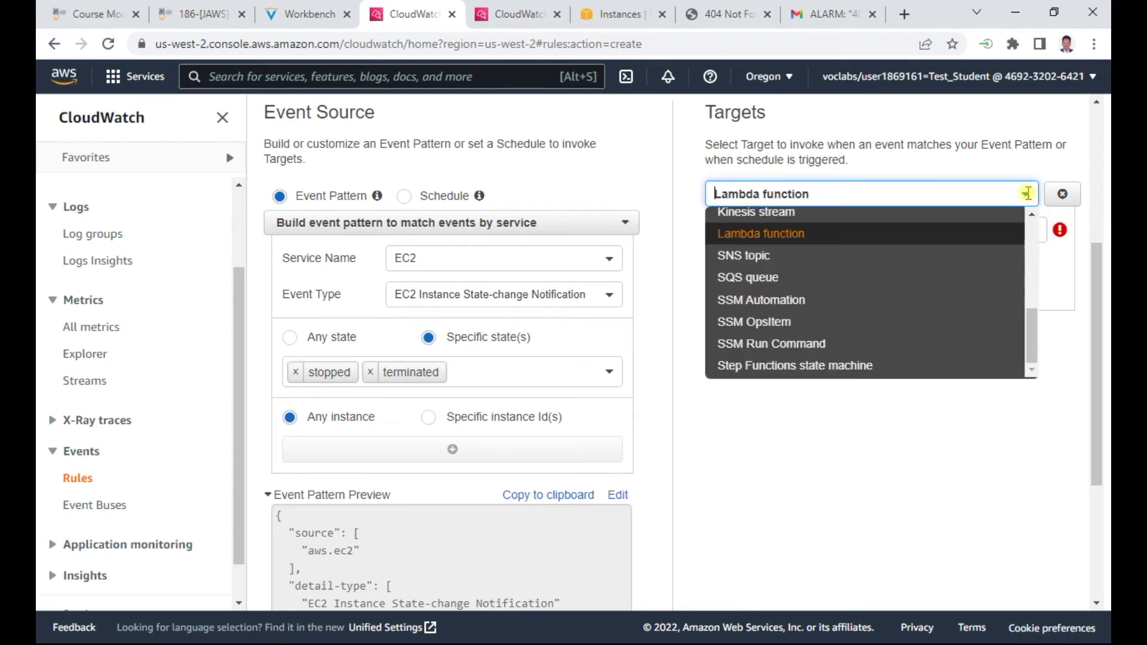
left_click(726, 256)
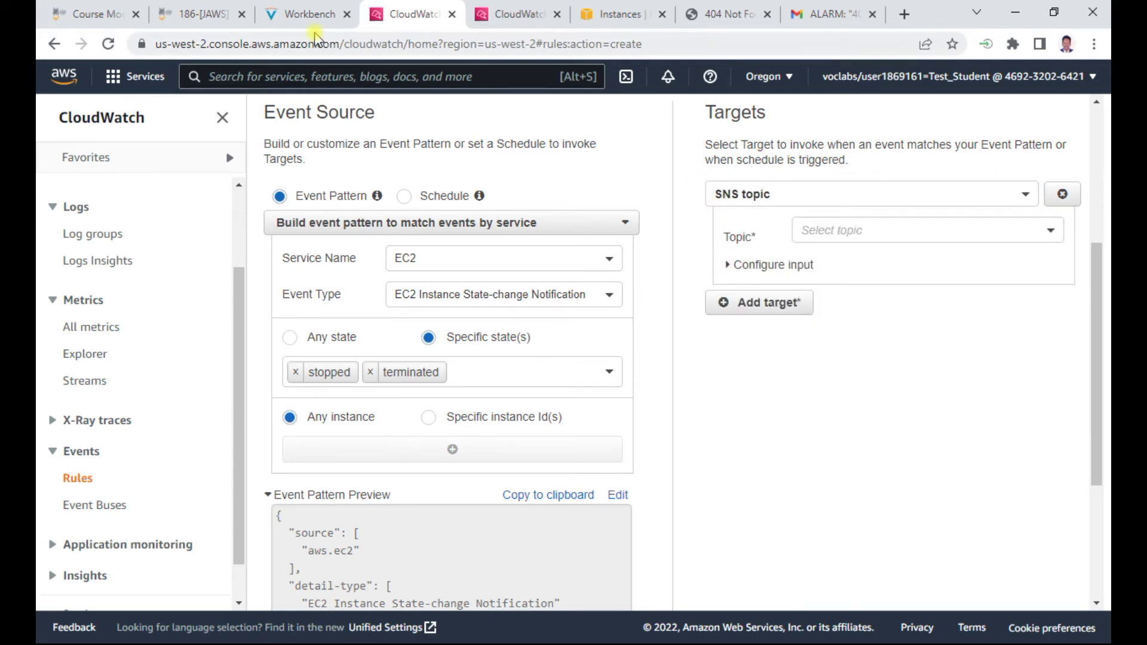
Highlight the topic name in the guide and select Default_CloudWatch_Alarms_Topic as the SNS topic
left_click(314, 15)
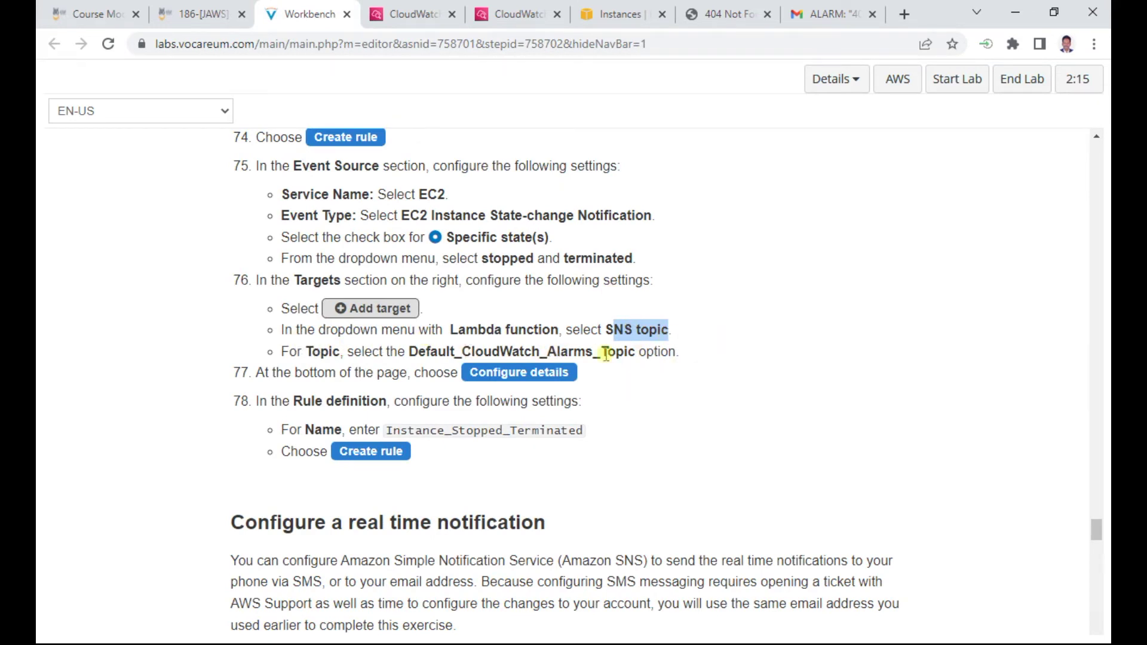
left_click_drag(412, 351, 632, 351)
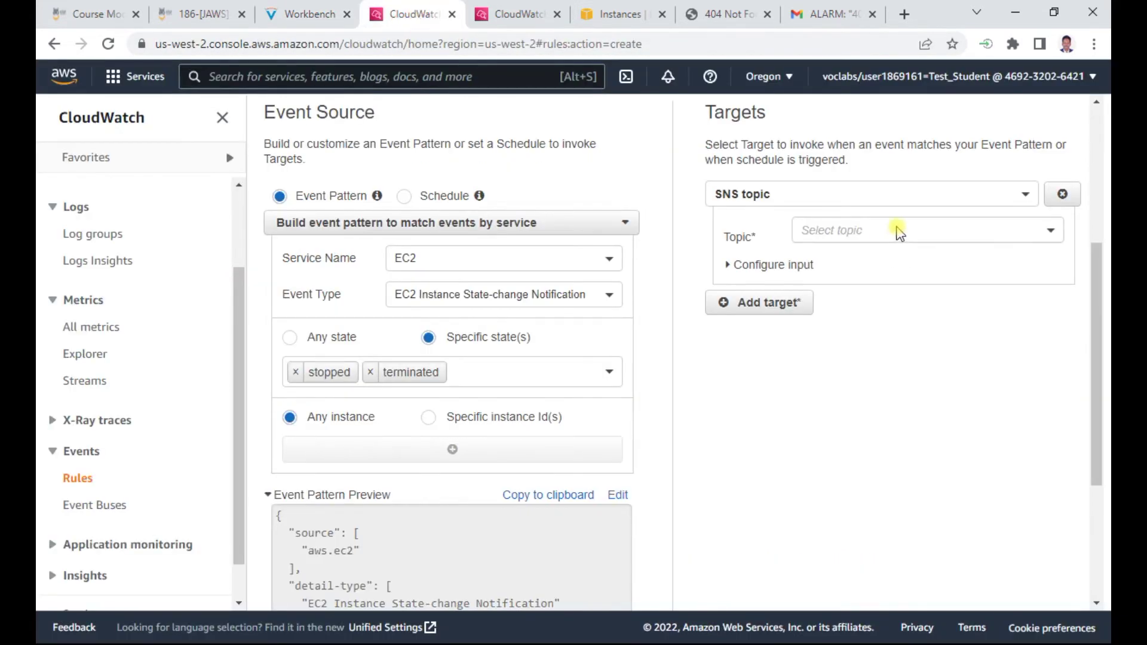
left_click(896, 229)
left_click(862, 256)
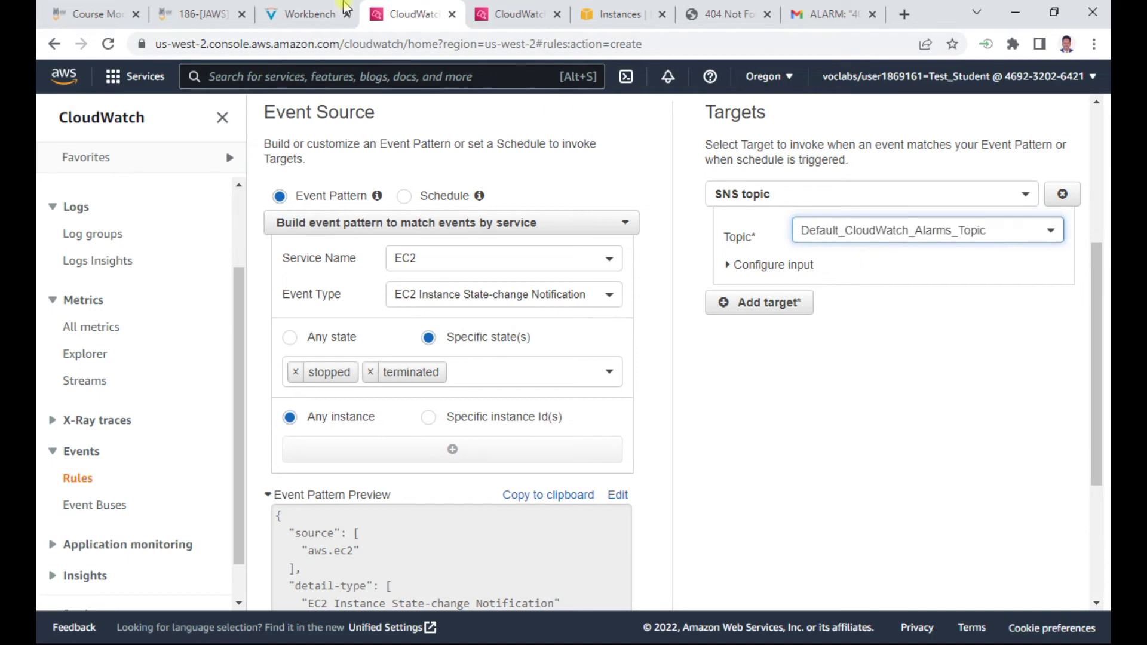
Continue the wizard to Step 2, Configure rule details
left_click(299, 14)
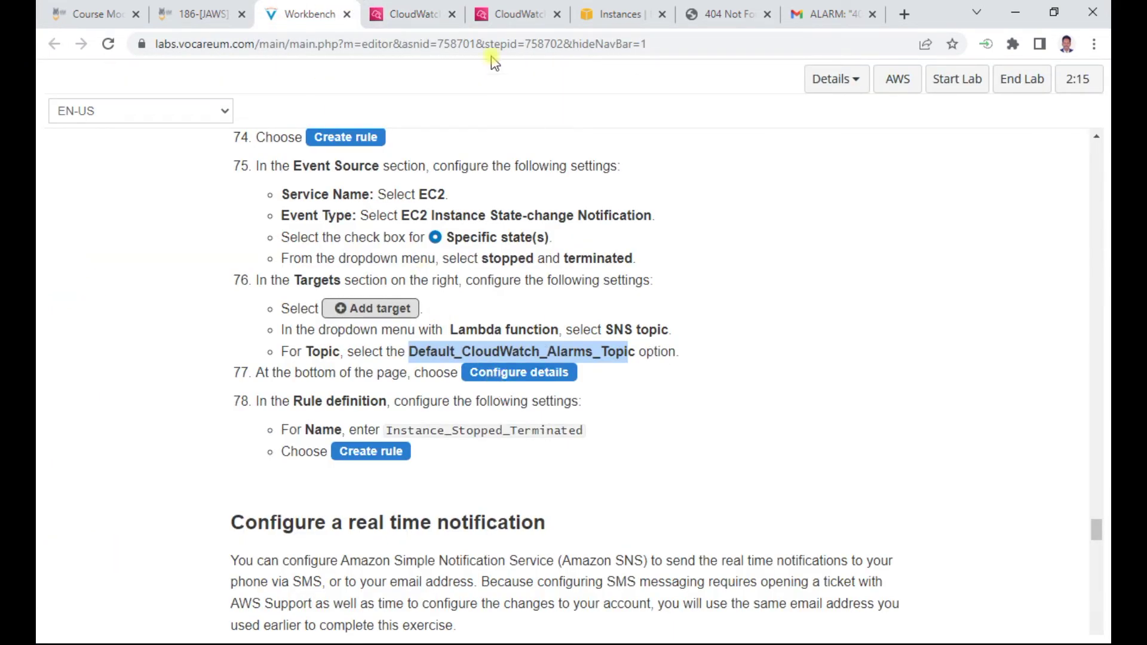
left_click(411, 13)
scroll(849, 412, "down", 4)
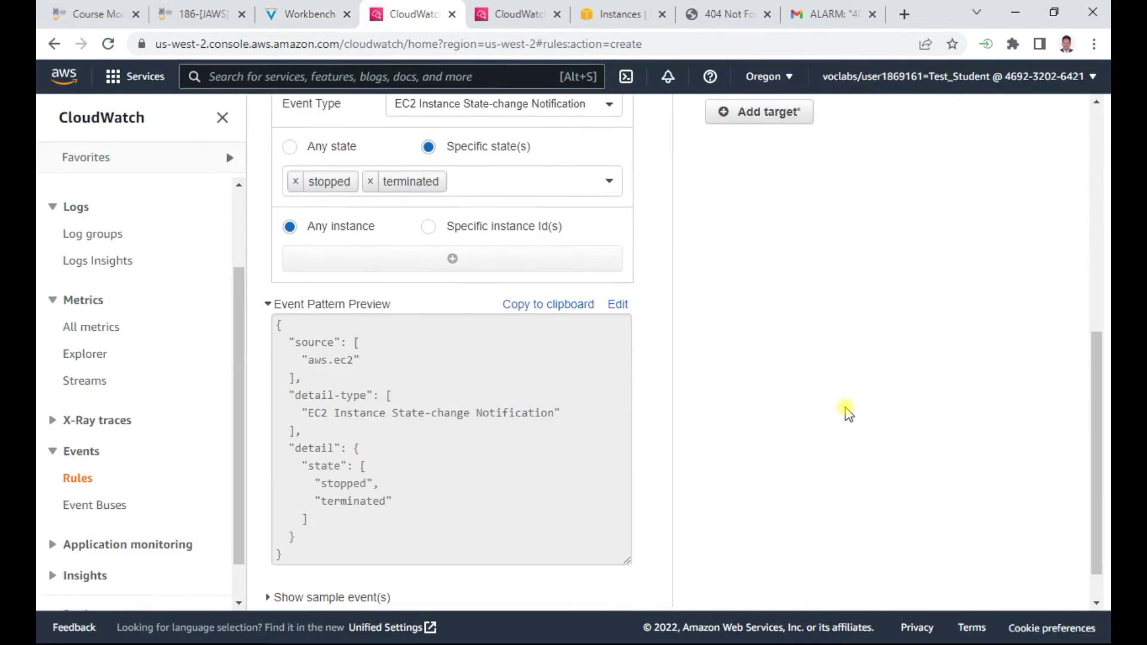
left_click(1005, 596)
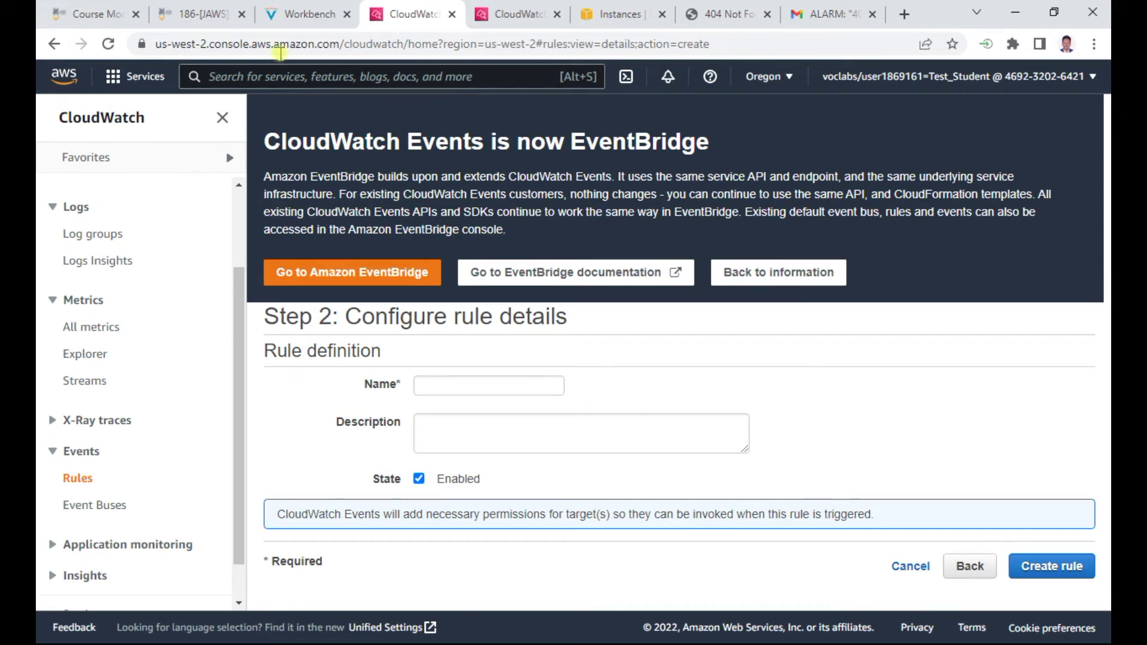
Copy the rule name Instance_Stopped_Terminated from the lab guide
left_click(315, 13)
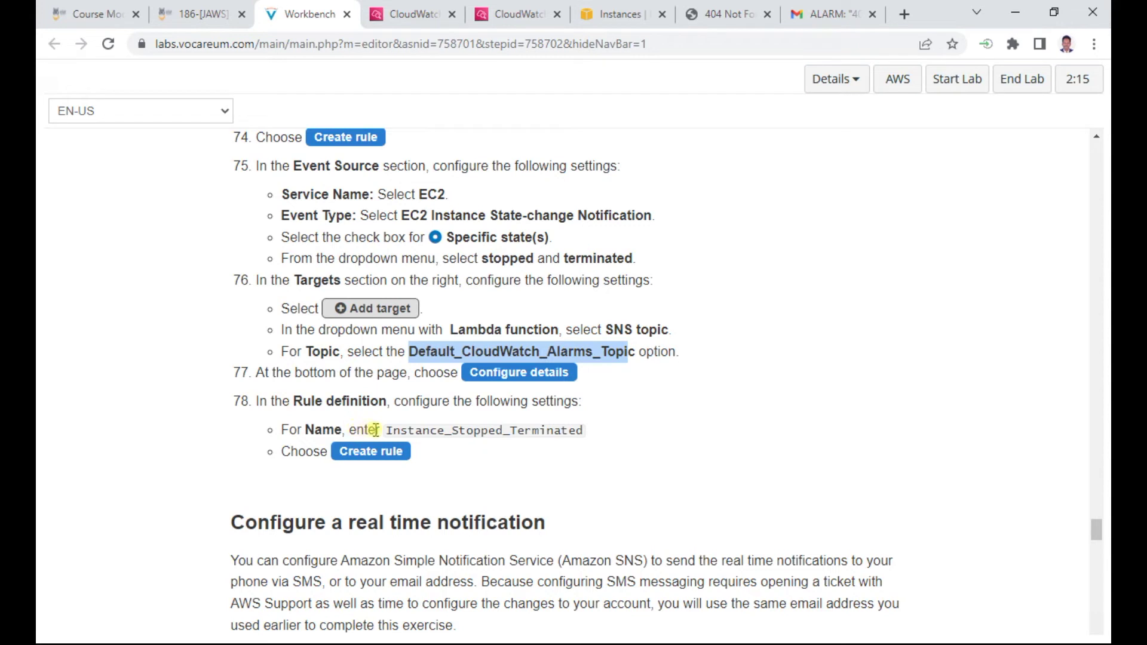
left_click_drag(391, 430, 587, 437)
right_click(560, 430)
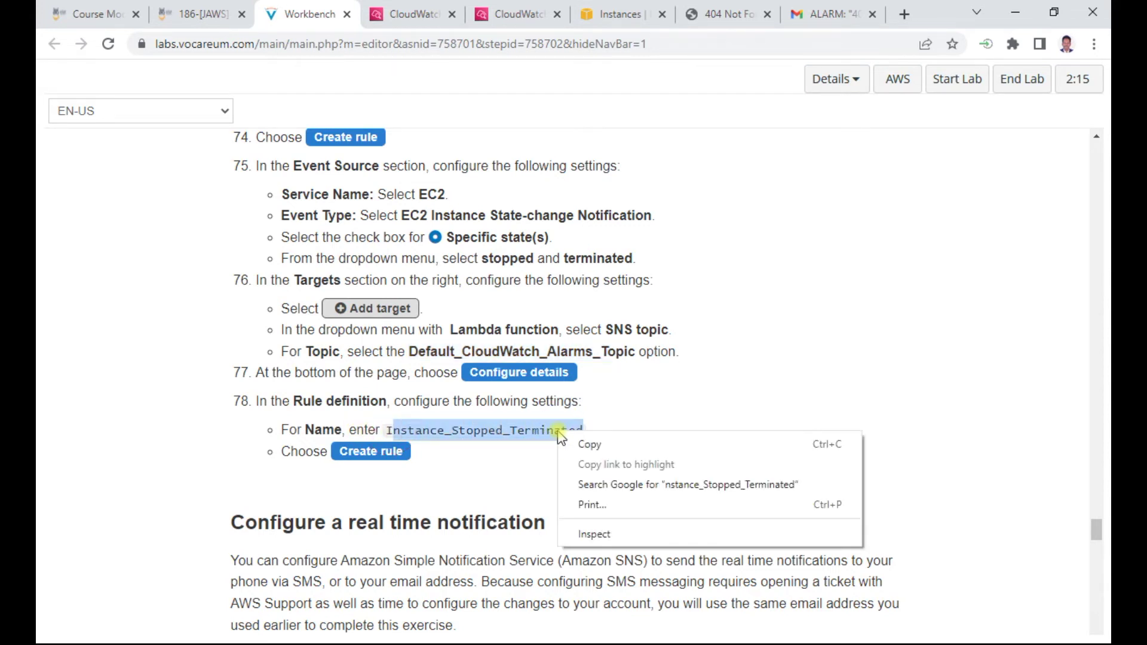
left_click(564, 443)
left_click(380, 432)
left_click_drag(389, 430, 578, 431)
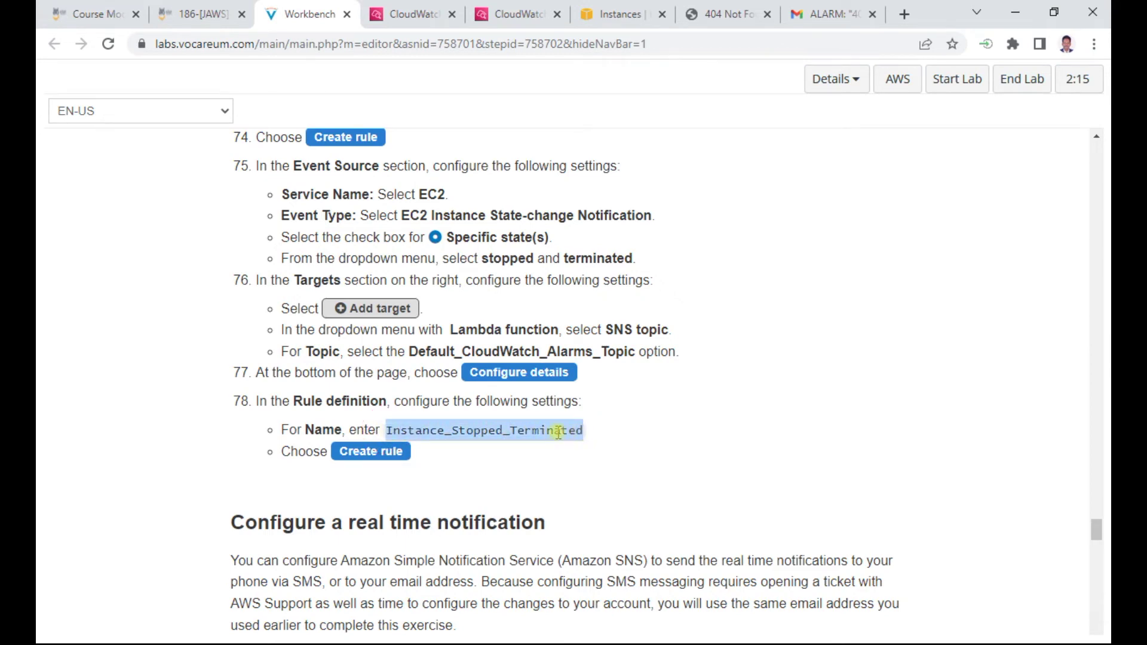
right_click(559, 431)
left_click(573, 447)
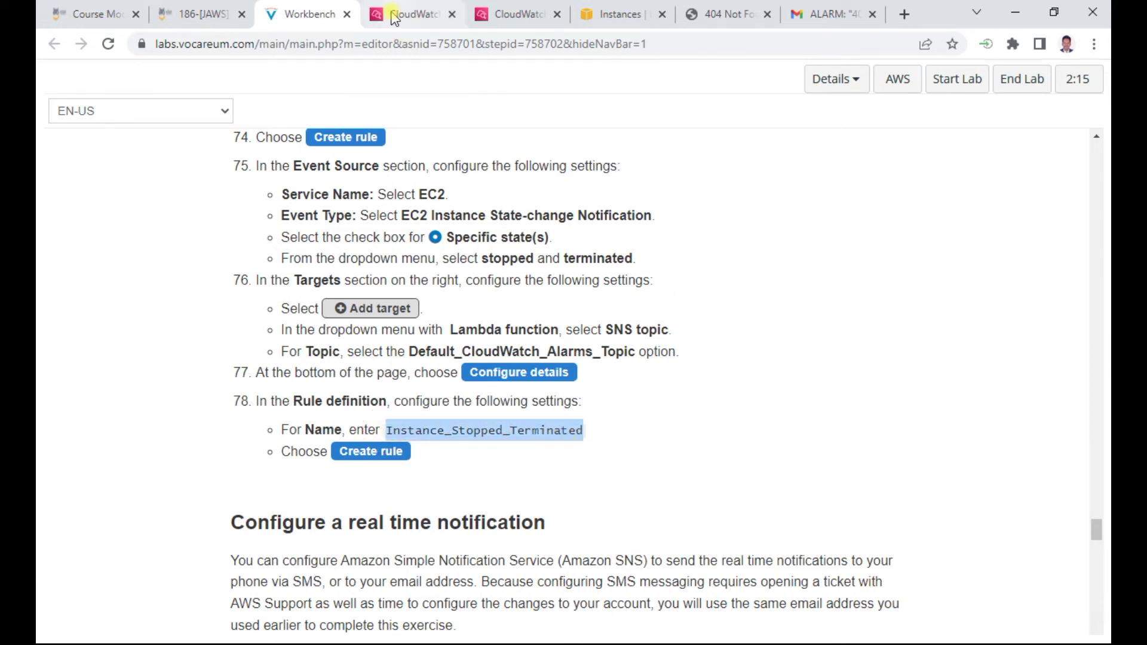
Paste Instance_Stopped_Terminated into the rule's Name field and create the rule
left_click(412, 14)
left_click(425, 382)
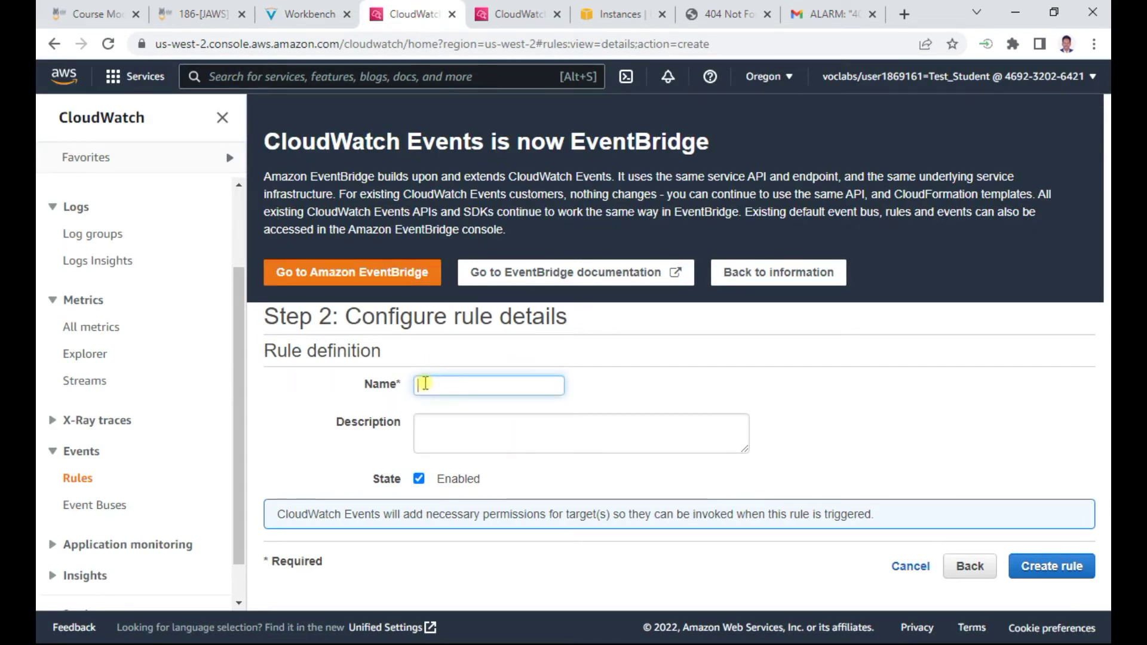
key("ctrl+v")
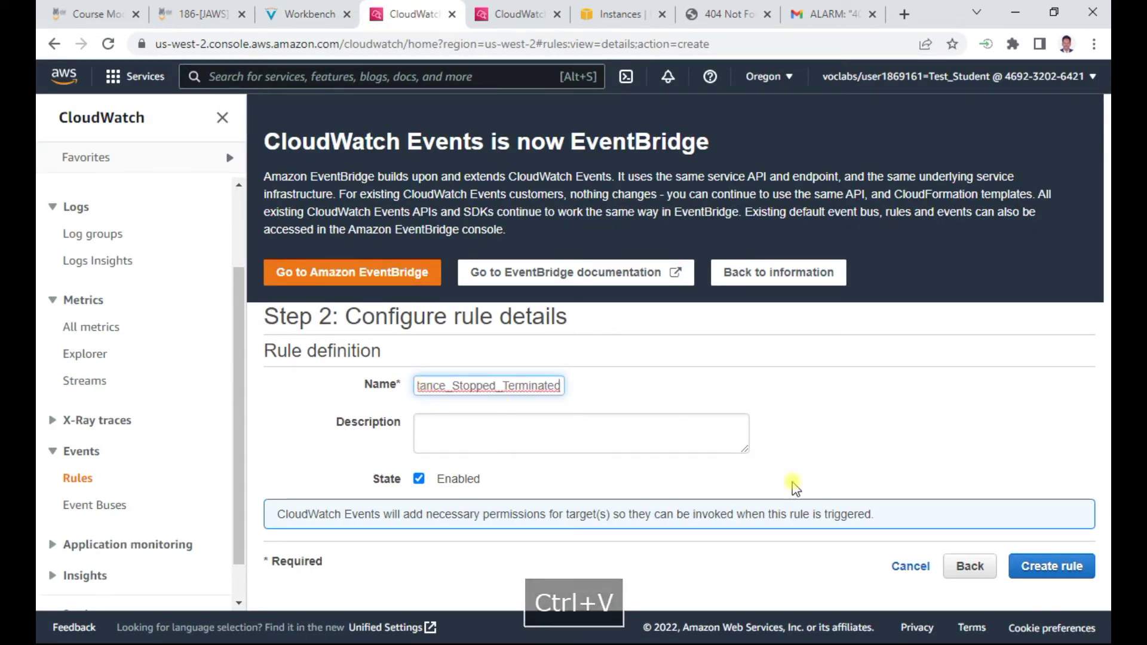
left_click(1035, 569)
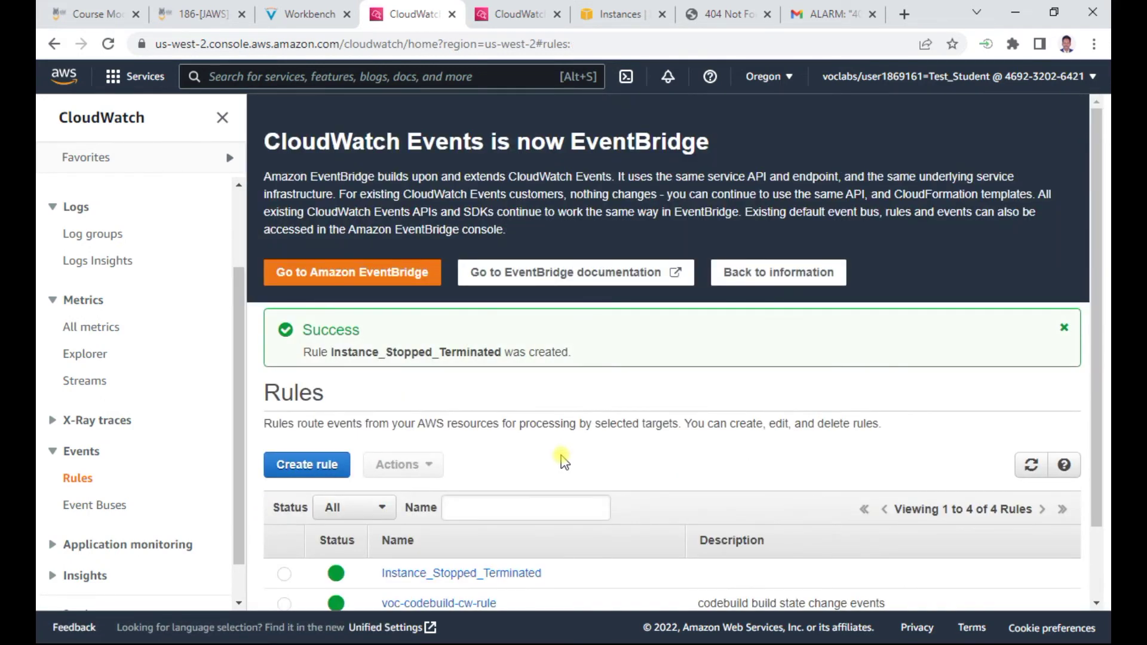
Scroll the lab guide down to steps 79–85 on configuring a real time notification
left_click(302, 13)
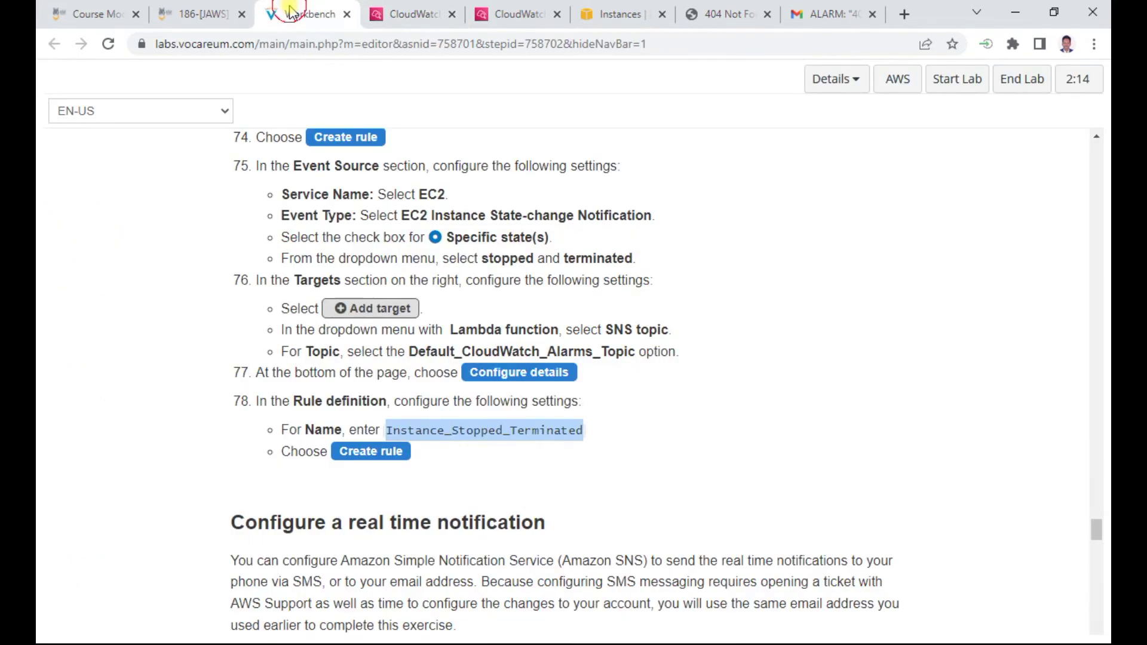
scroll(526, 499, "down", 2)
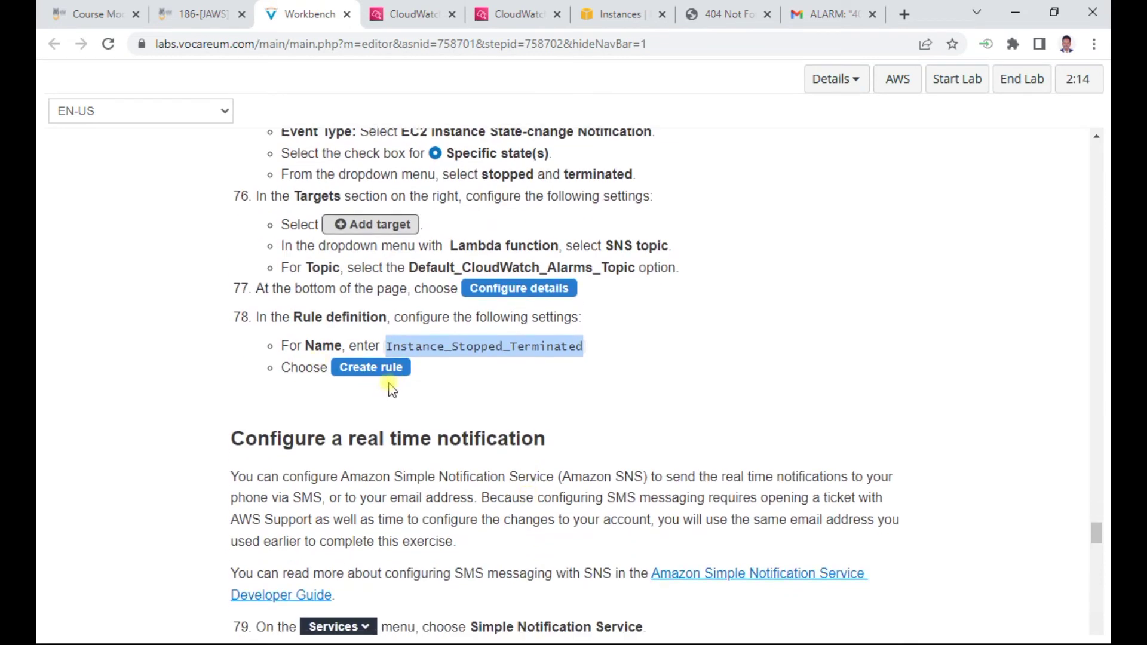
scroll(391, 382, "down", 3)
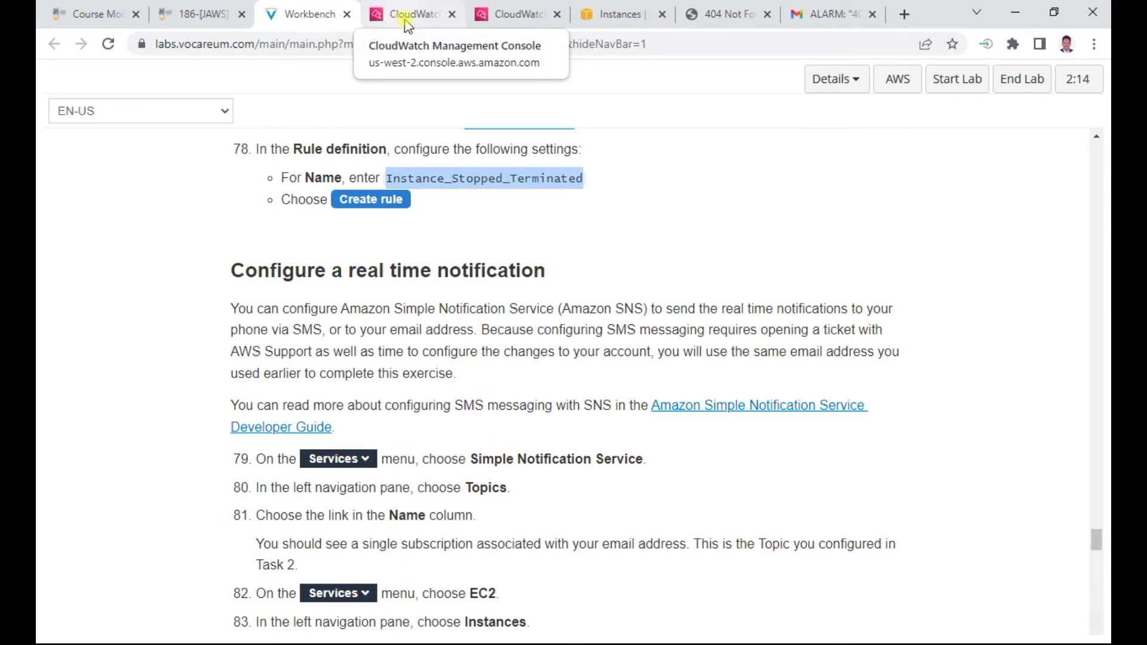
scroll(500, 501, "down", 1)
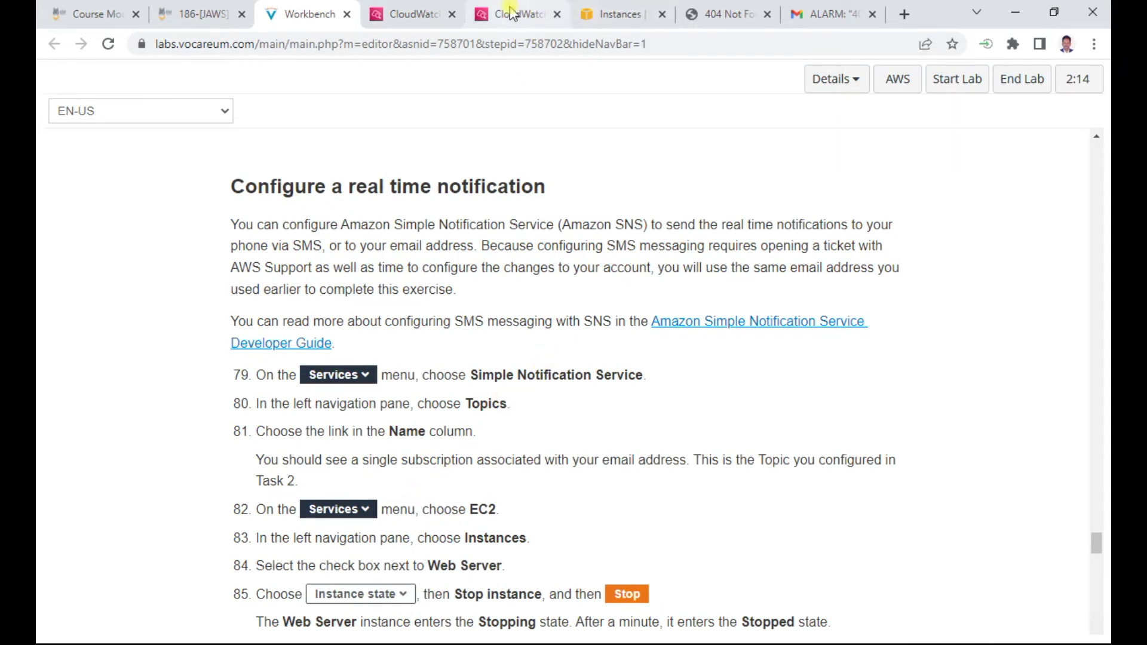
Close the CPU utilization chart and open Simple Notification Service by searching 'sns'
left_click(617, 16)
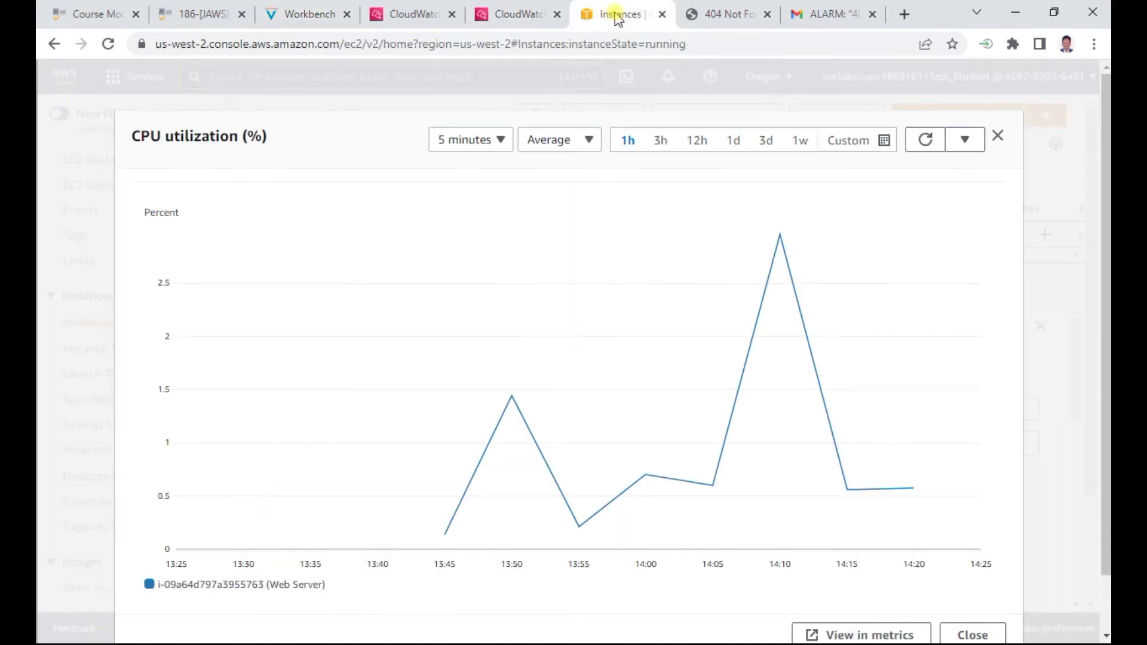
left_click(1011, 137)
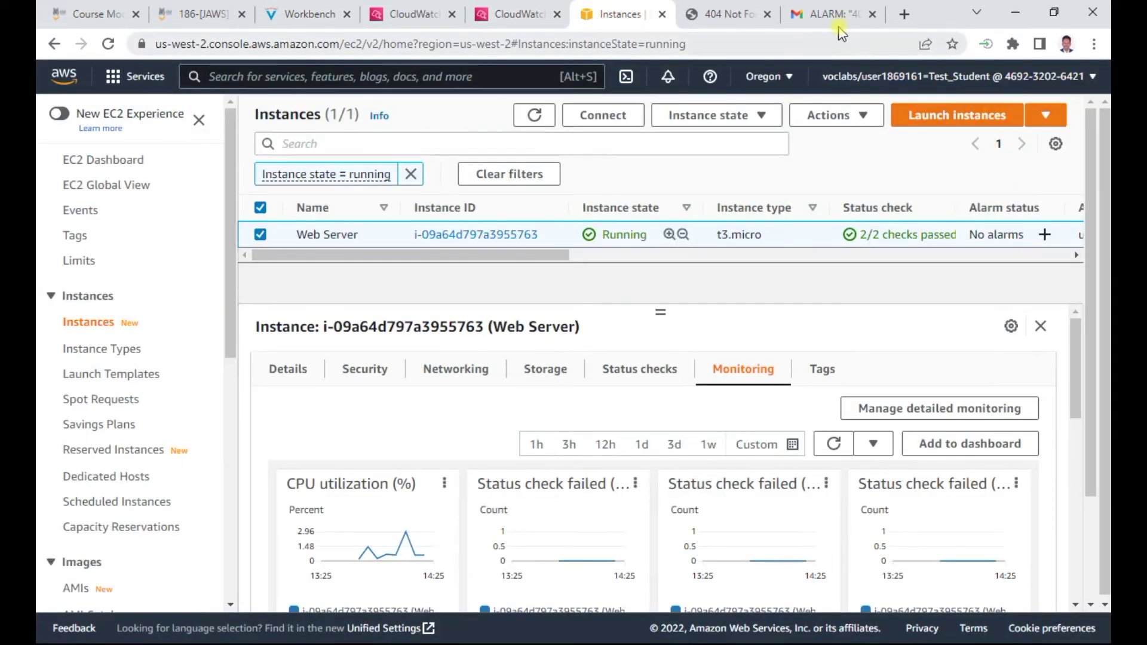
left_click(242, 77)
type("sns")
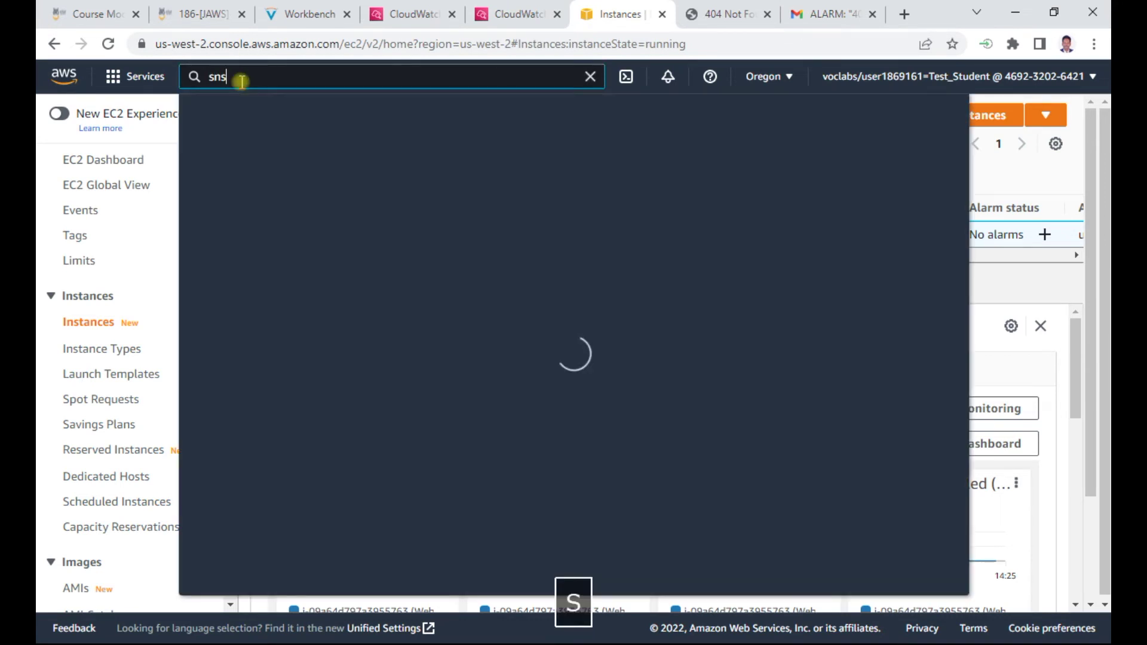
left_click(537, 203)
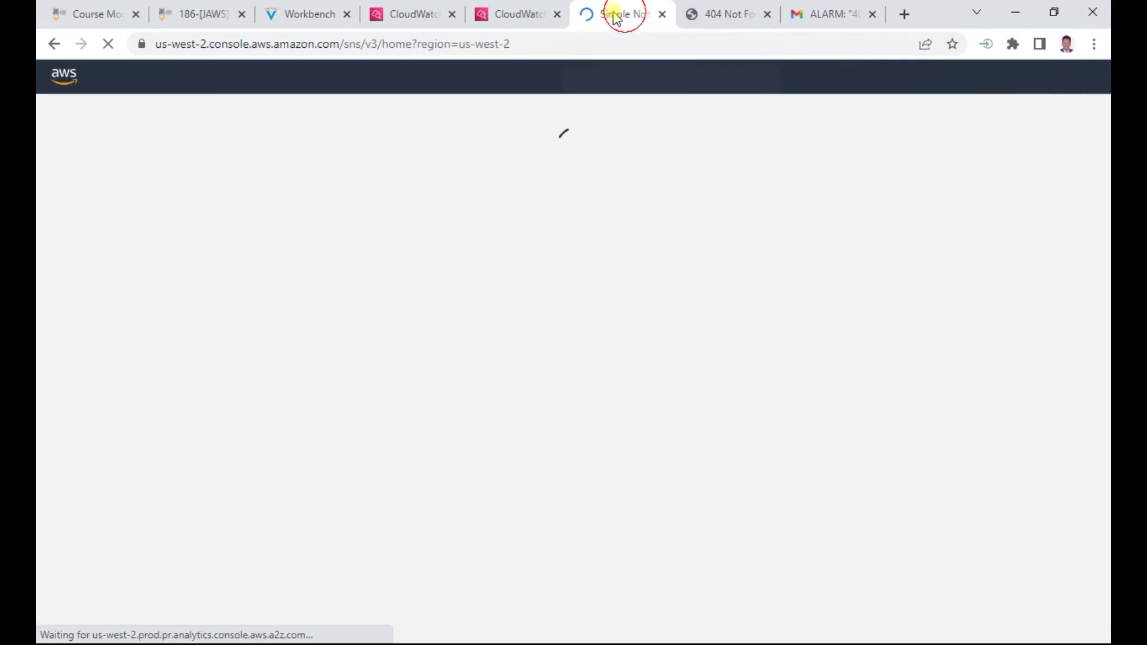
left_click_drag(625, 18, 398, 15)
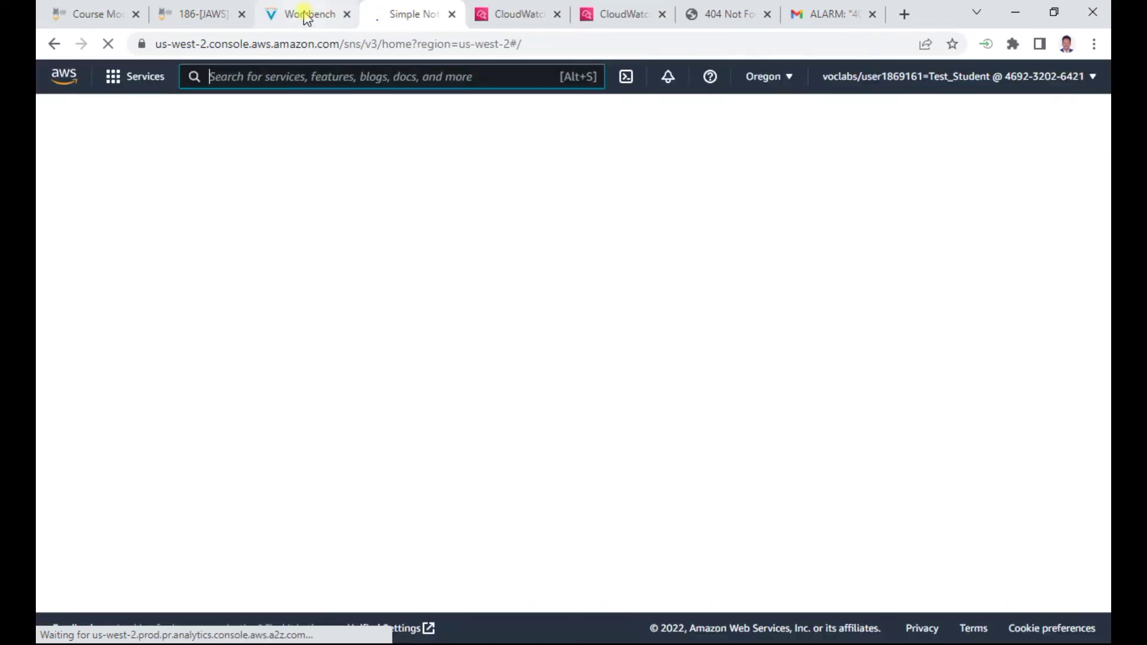
Open the SNS Topics list and select Default_CloudWatch_Alarms_Topic
left_click(301, 14)
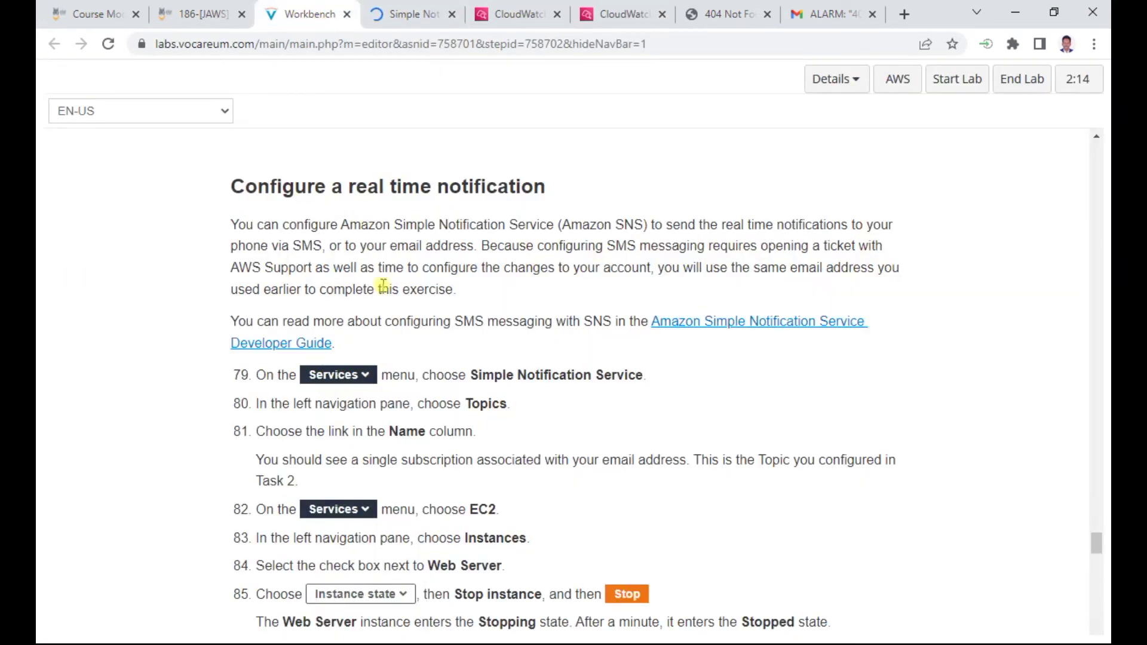
scroll(430, 430, "down", 3)
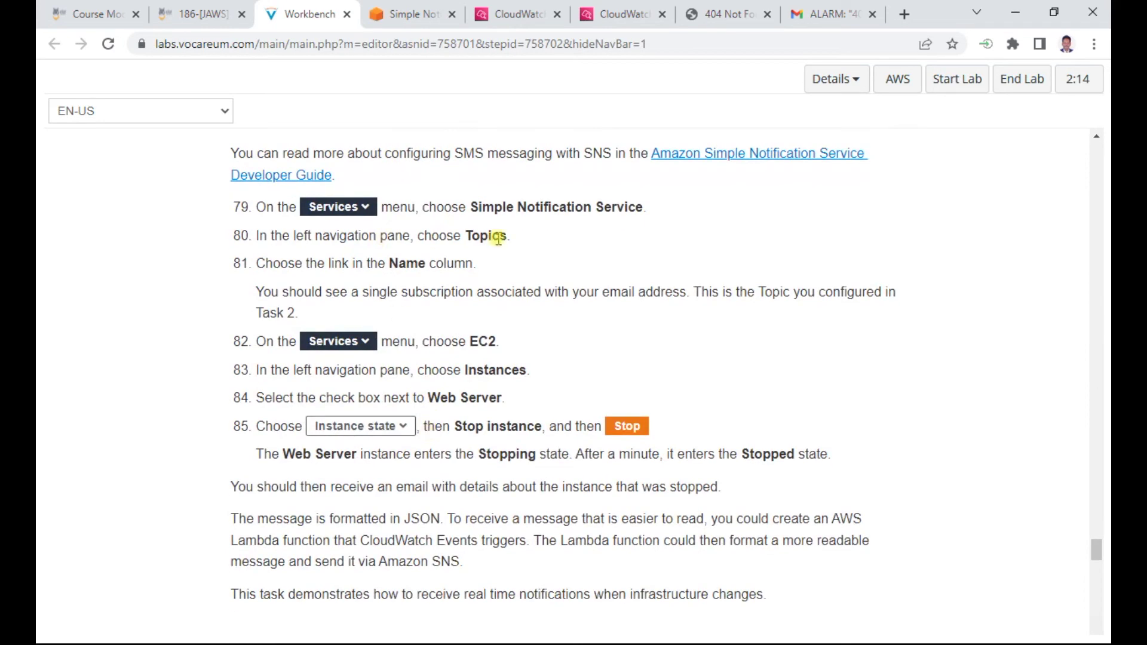
left_click(418, 15)
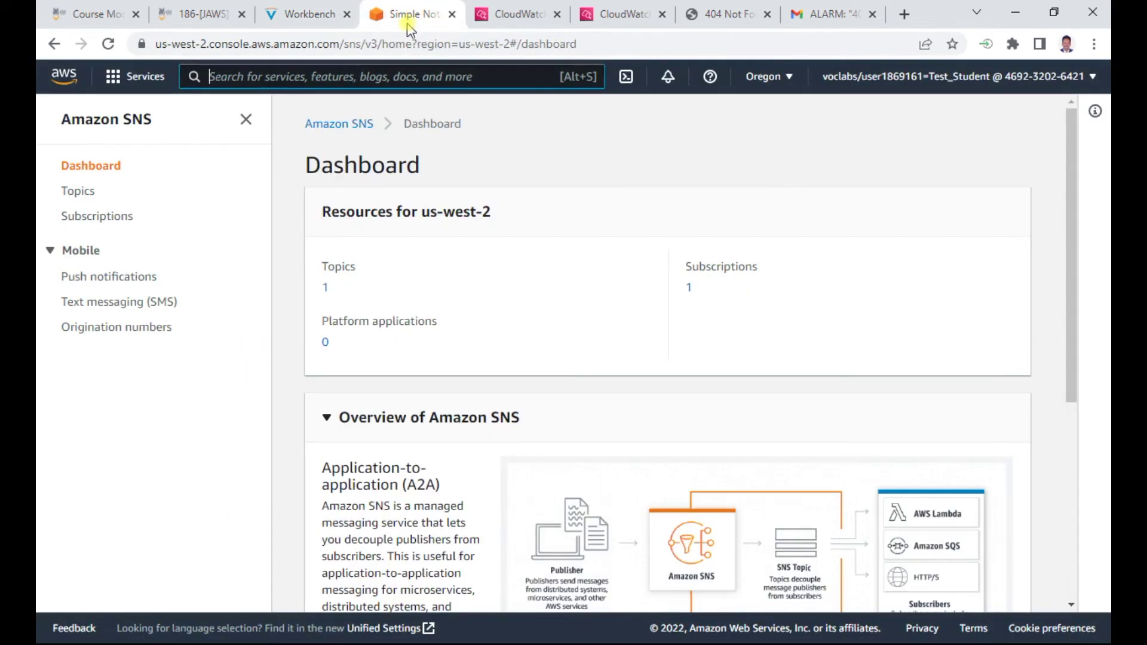
left_click(90, 192)
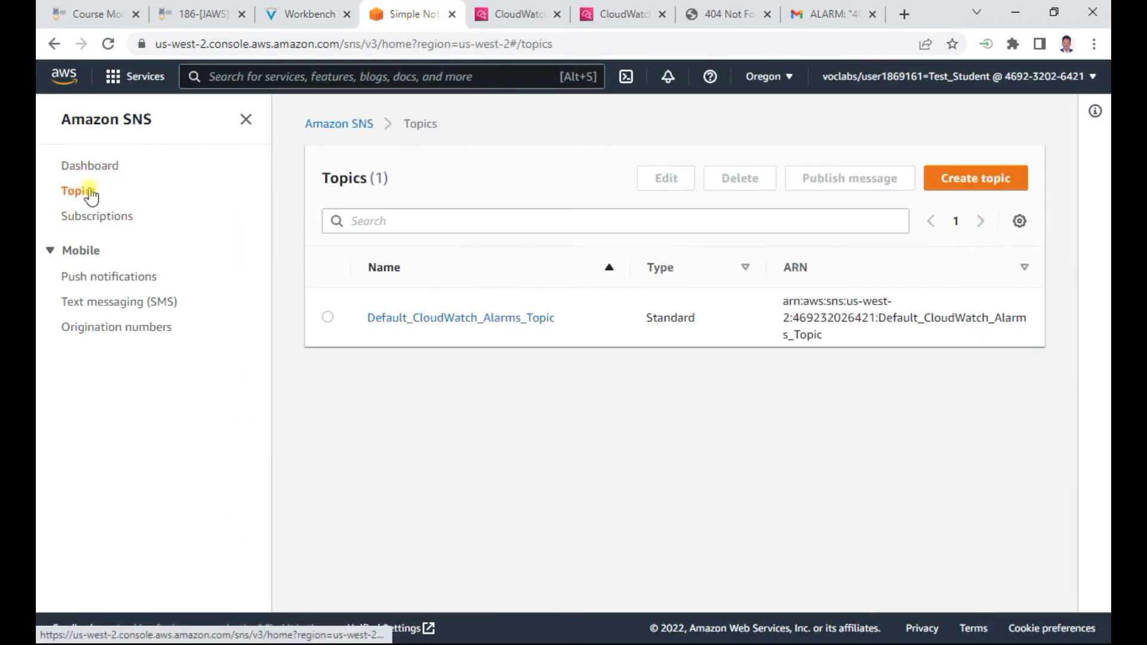
left_click(310, 15)
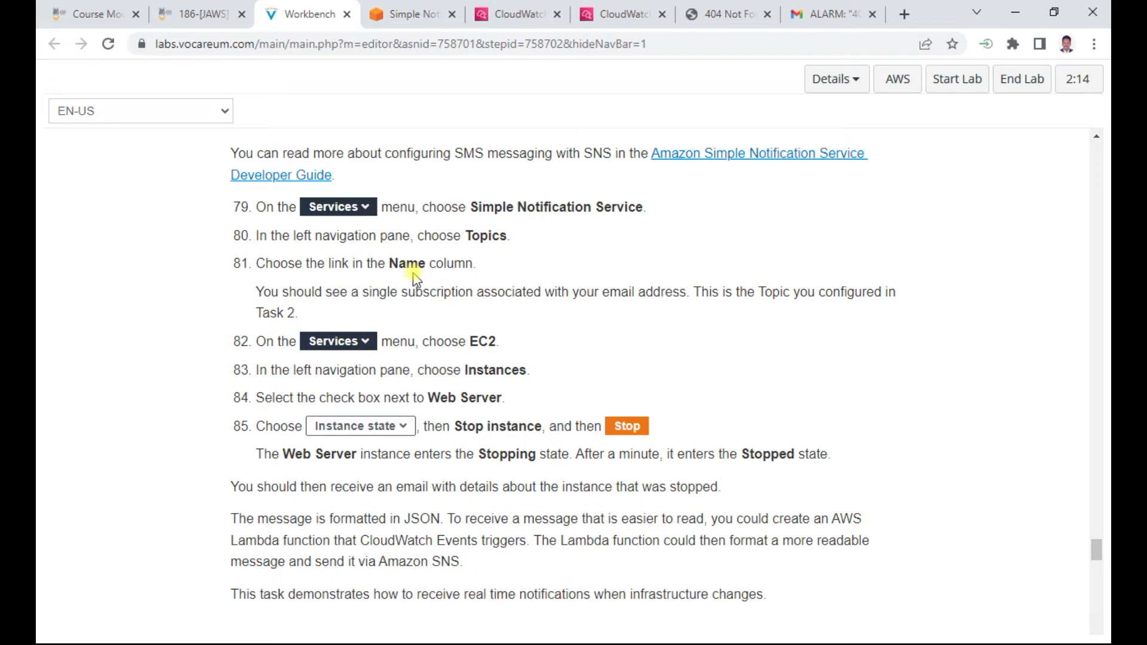
scroll(413, 276, "down", 1)
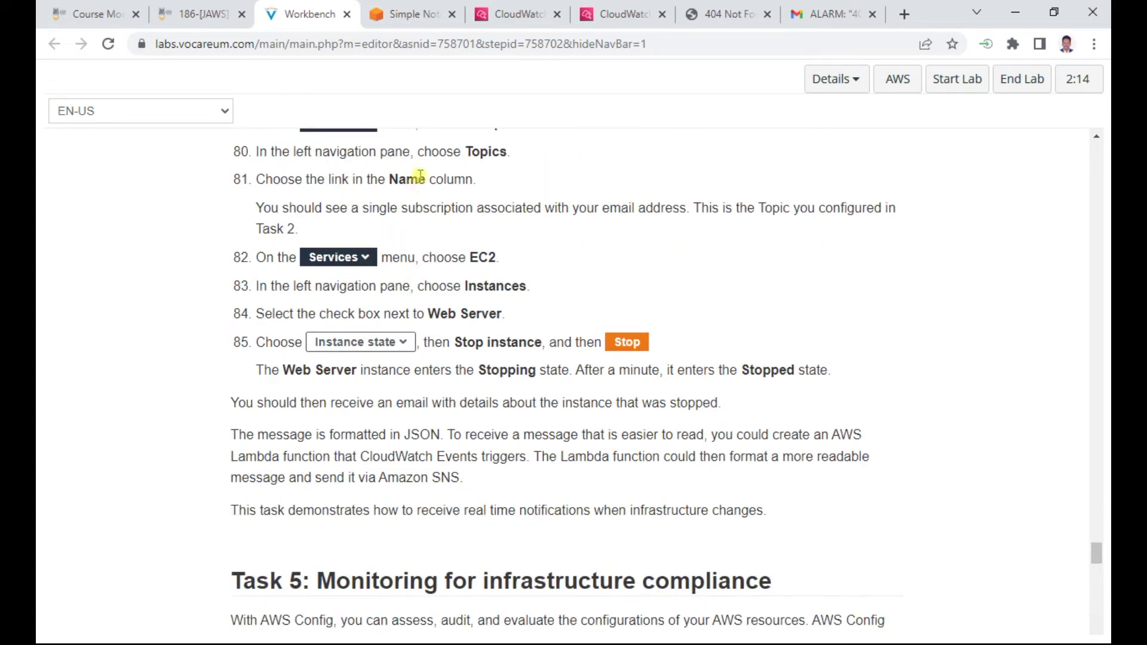
left_click(406, 13)
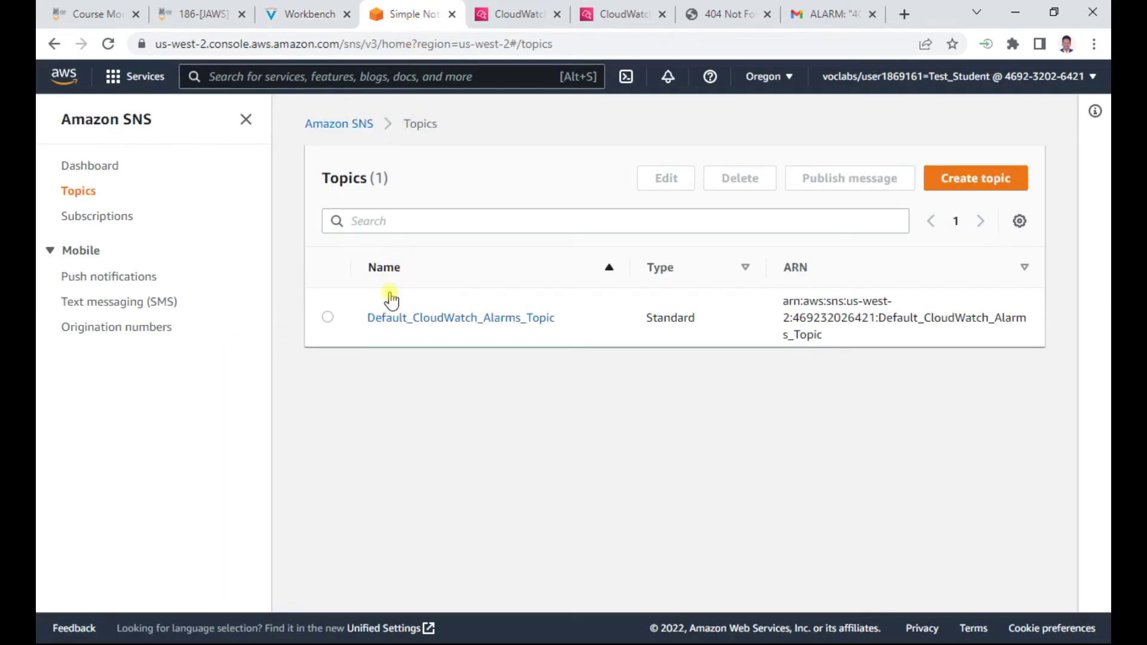
left_click(328, 317)
Open Default_CloudWatch_Alarms_Topic details and verify its single email subscription shows Confirmed
left_click(311, 15)
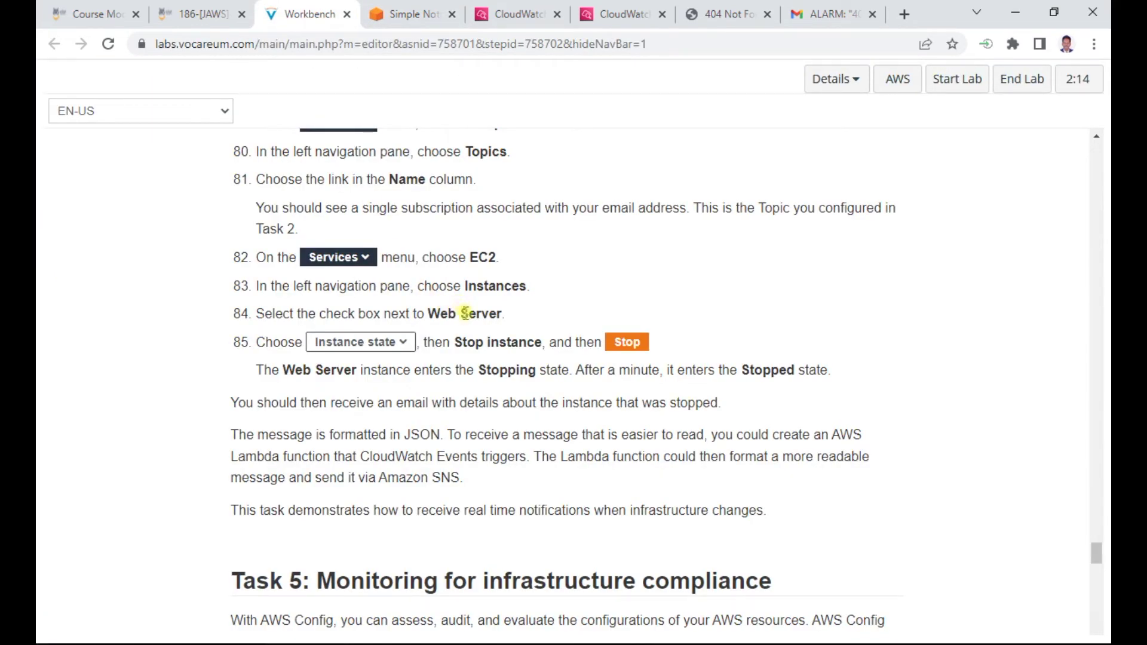
left_click(410, 14)
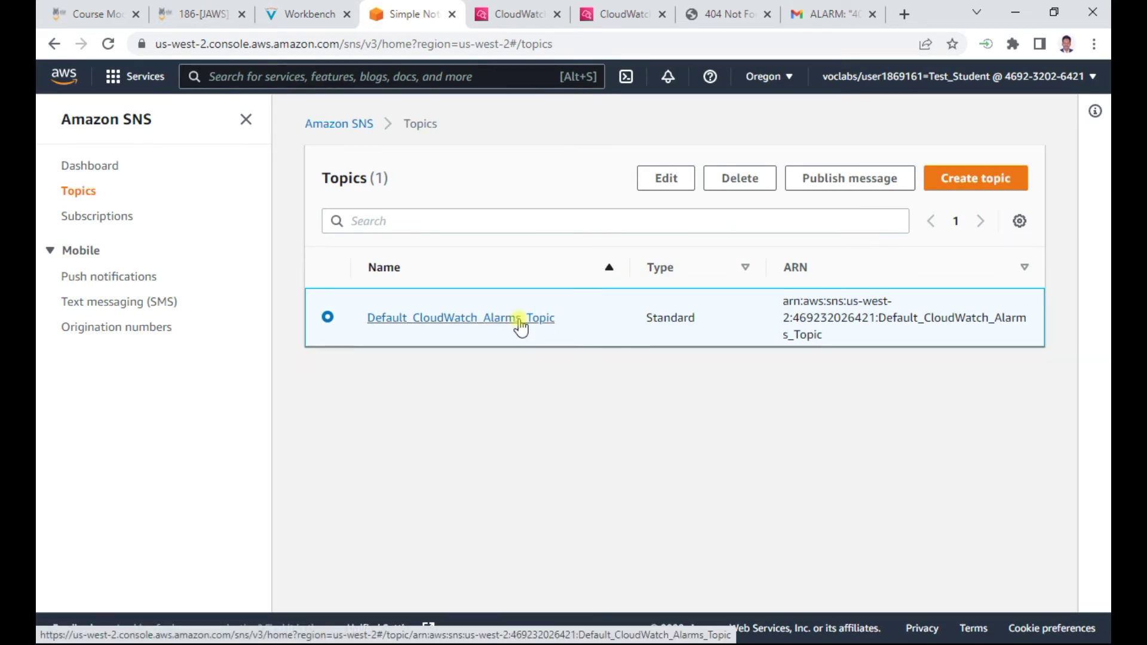
left_click(319, 24)
scroll(470, 332, "down", 1)
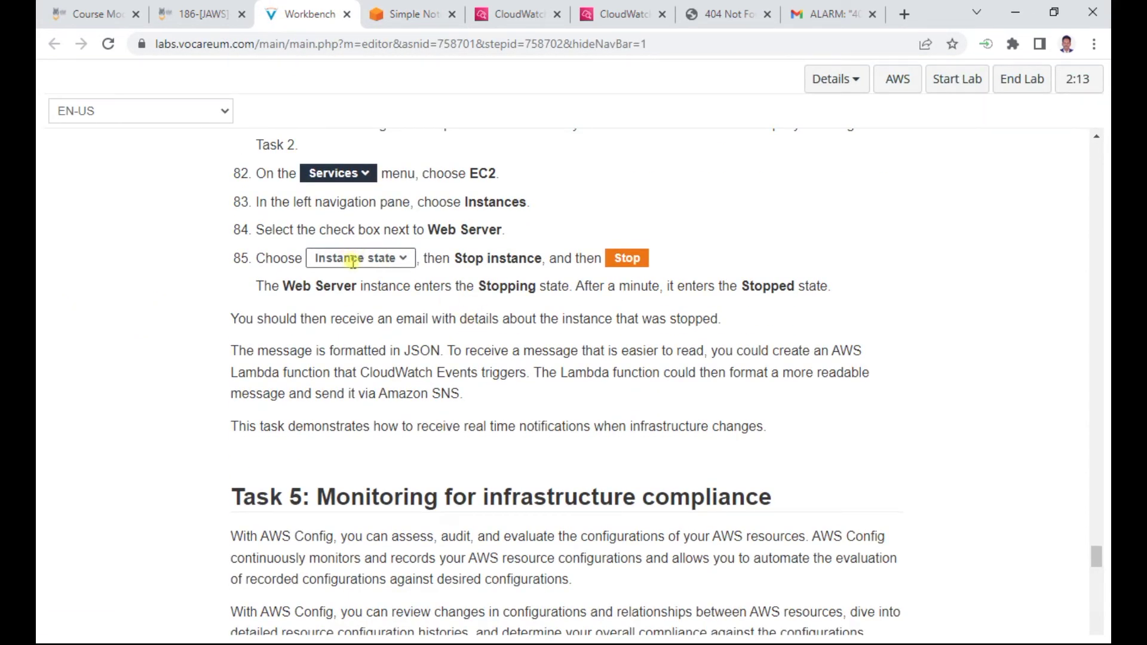
scroll(356, 260, "up", 1)
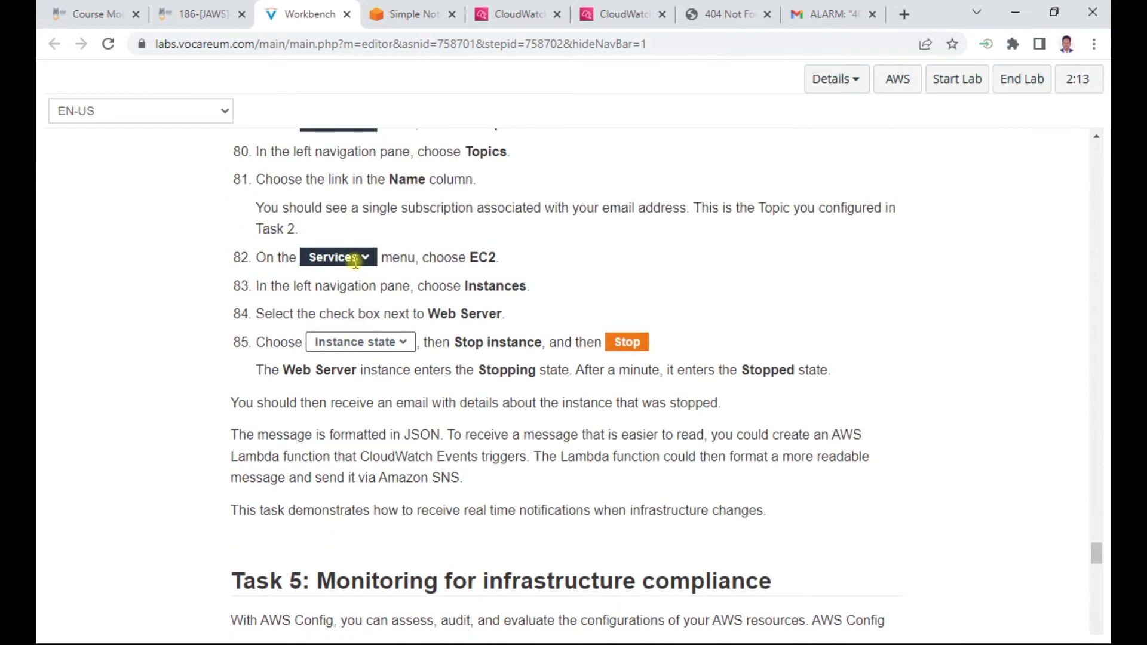
scroll(356, 261, "up", 1)
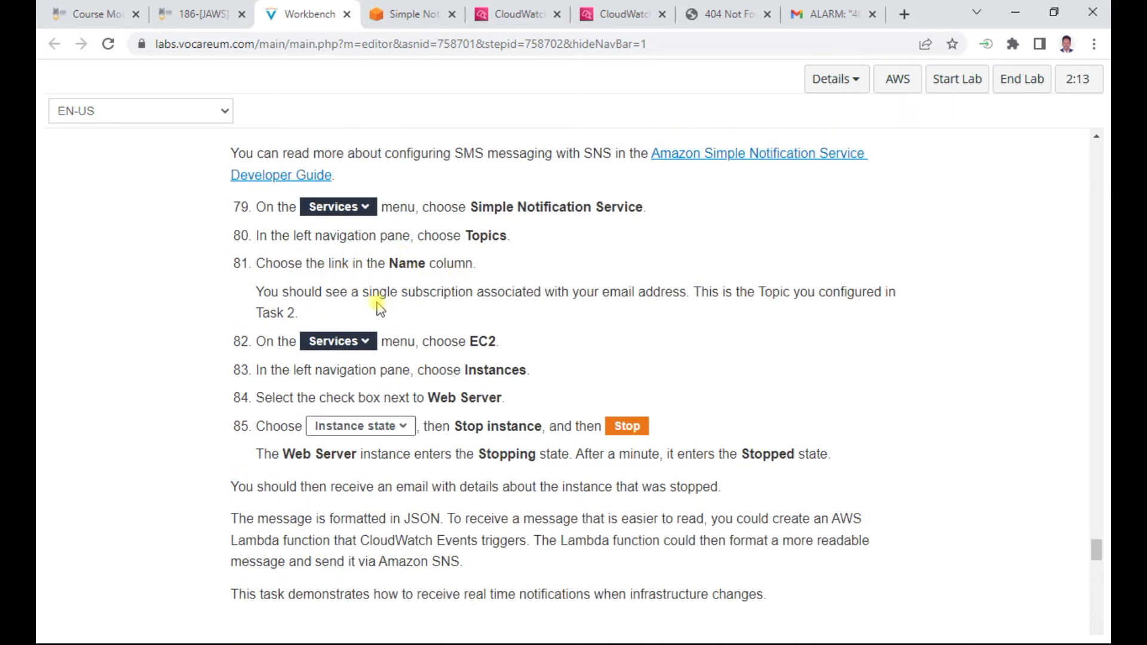
left_click(465, 26)
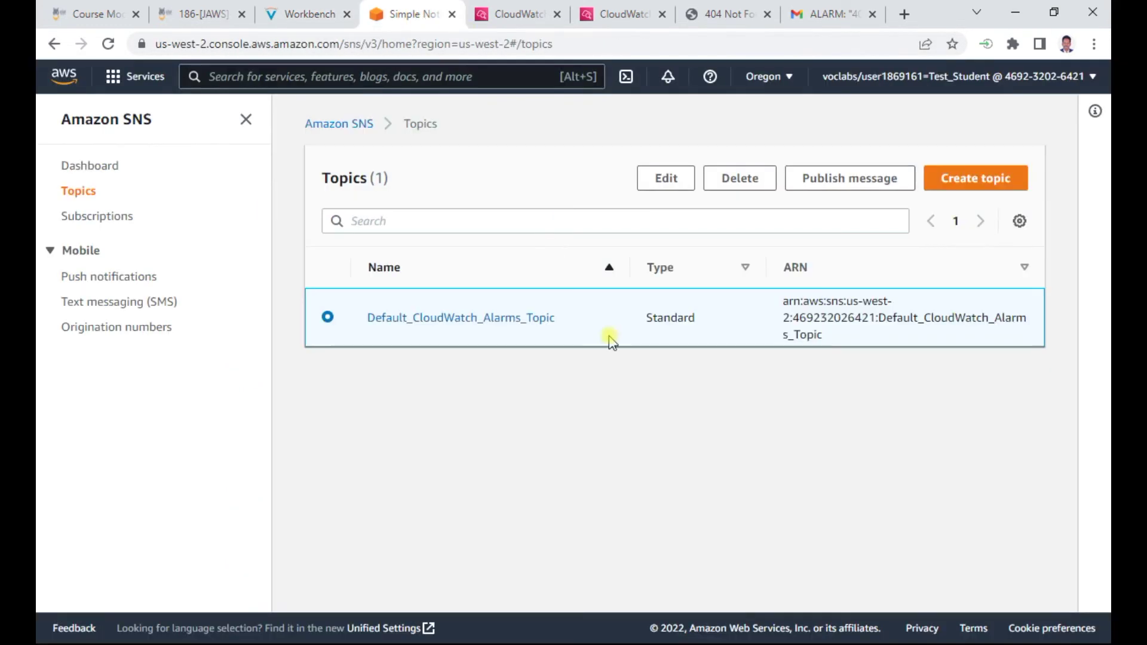
left_click(443, 328)
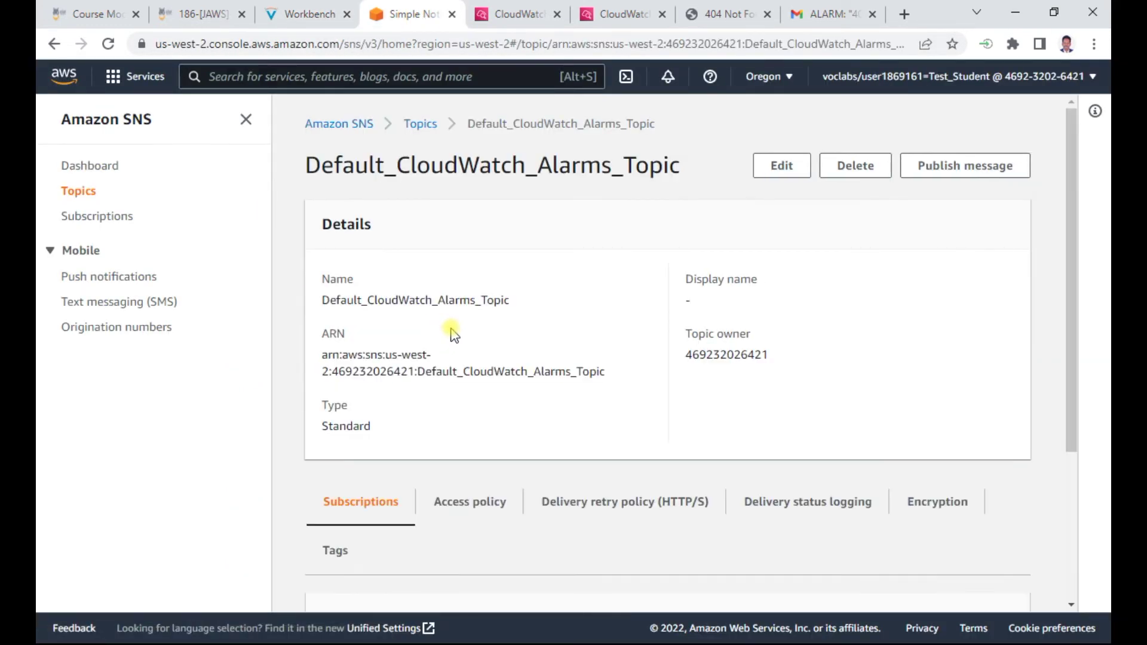
scroll(448, 333, "down", 4)
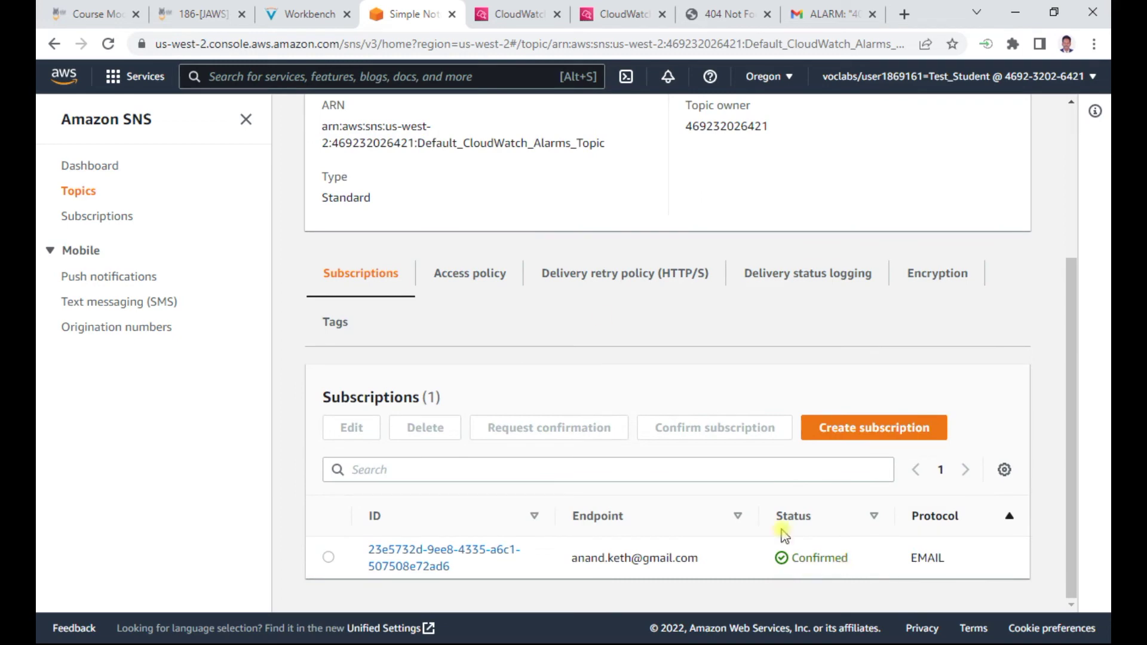
left_click(260, 7)
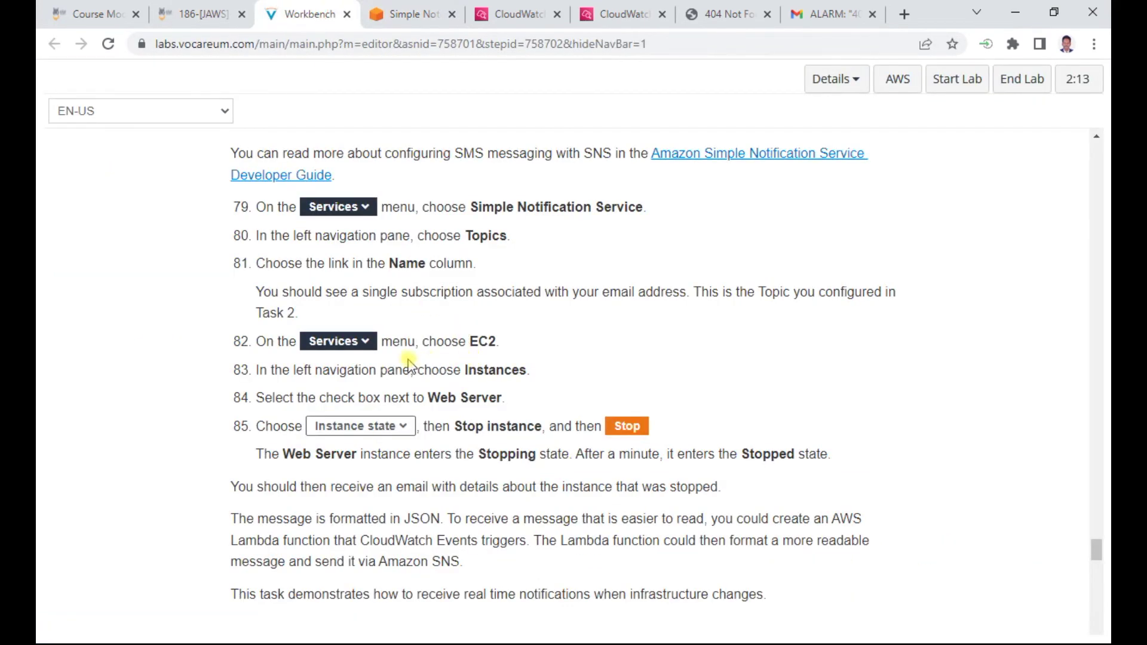
scroll(493, 367, "down", 1)
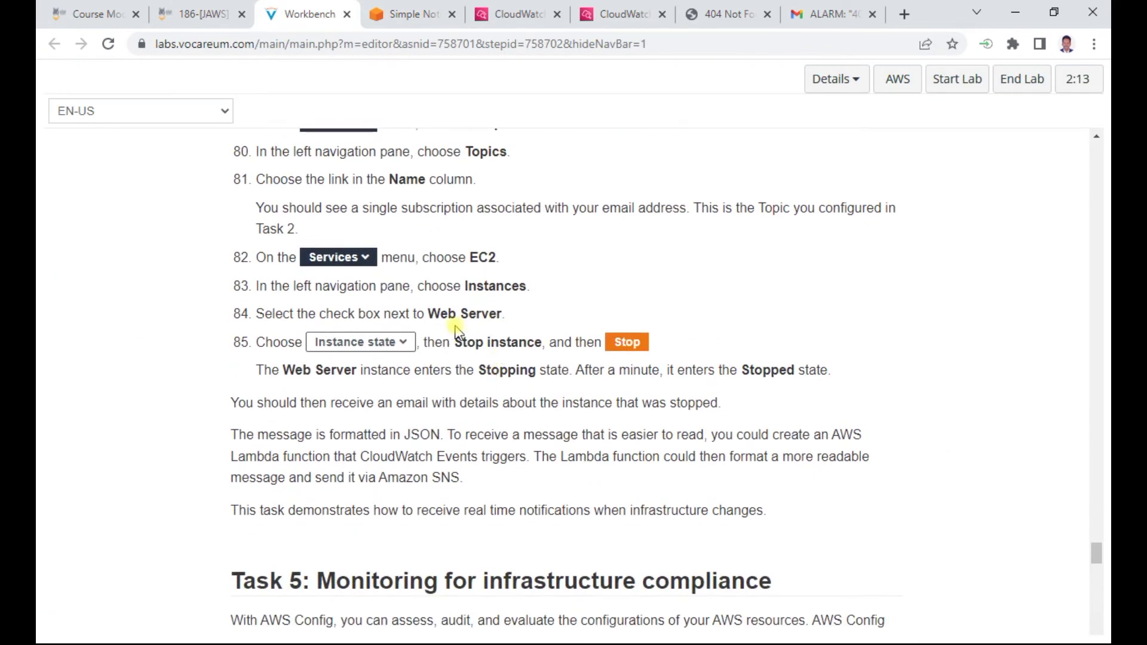
scroll(456, 331, "down", 1)
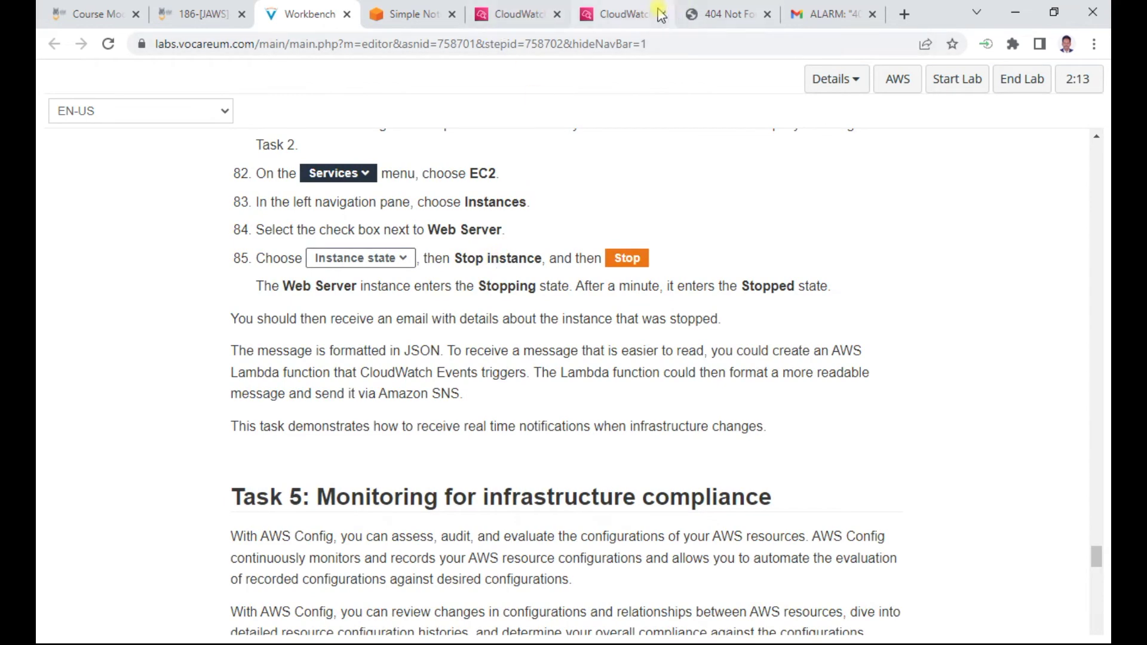
In the EC2 console, stop the running Web Server instance
left_click(615, 16)
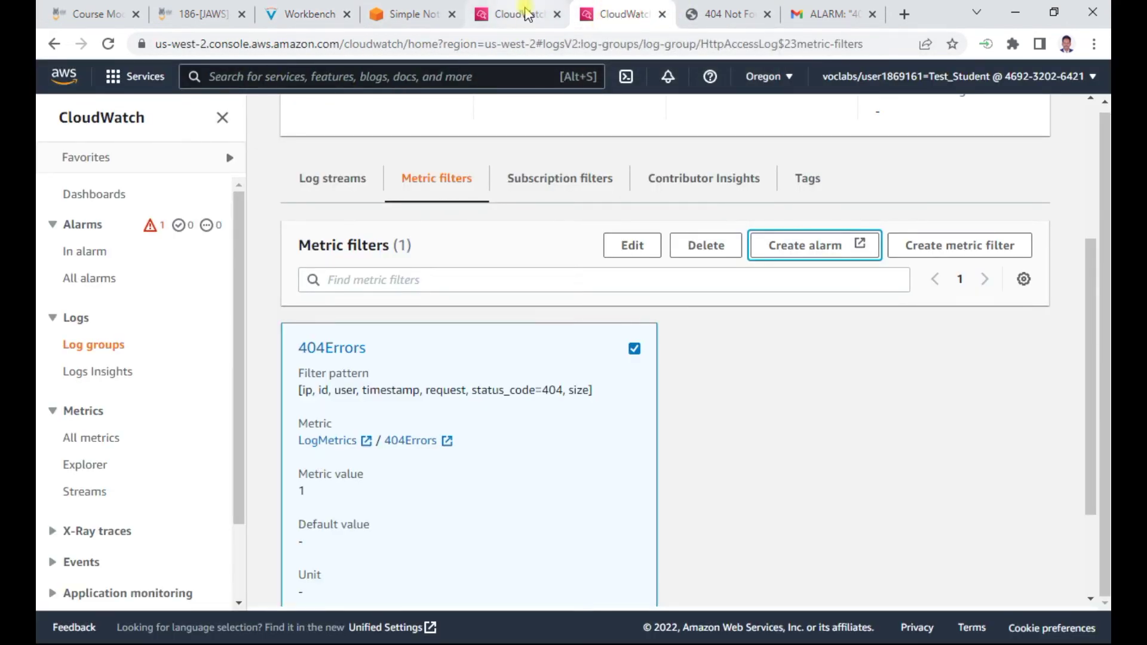
left_click(526, 15)
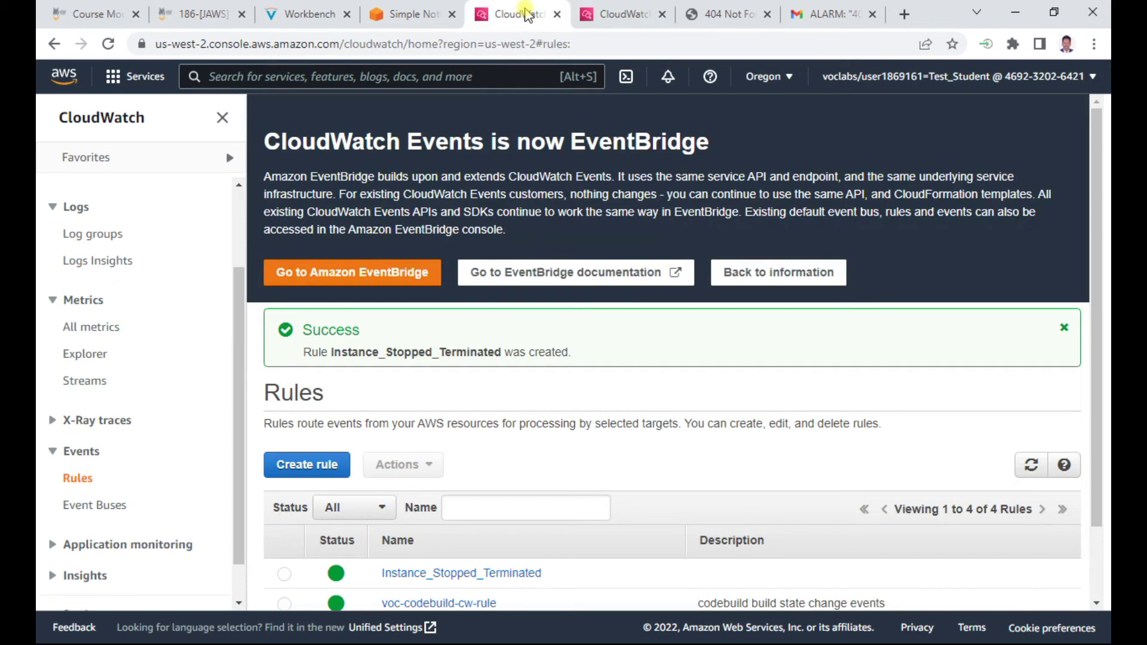
left_click(158, 77)
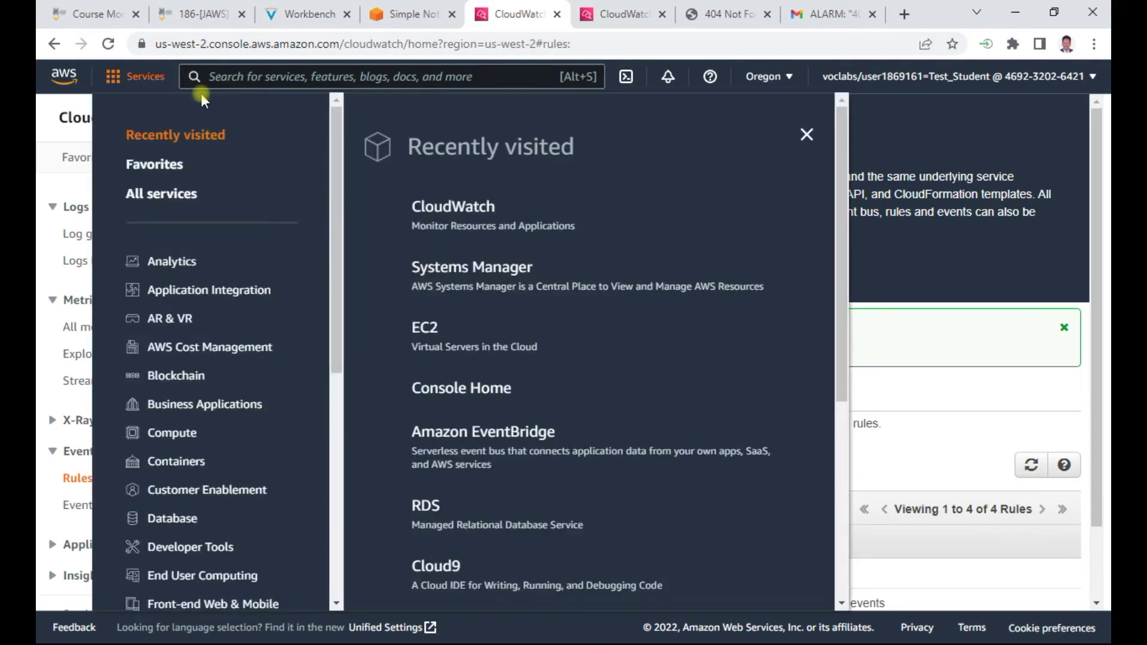
left_click(424, 327)
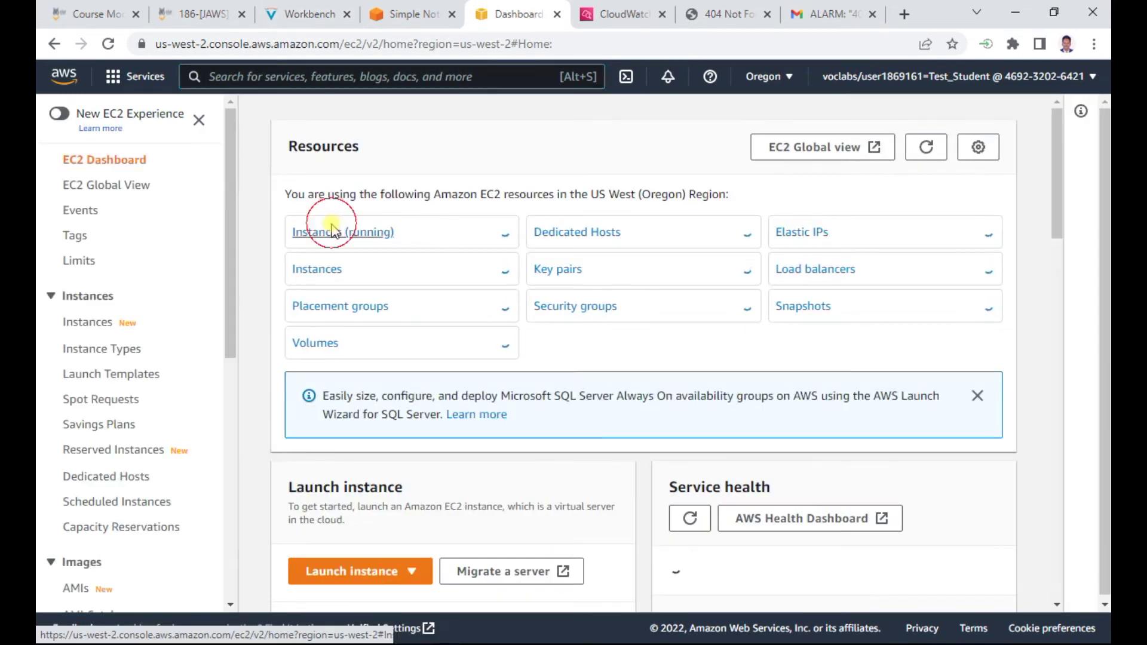
left_click(327, 232)
left_click(424, 147)
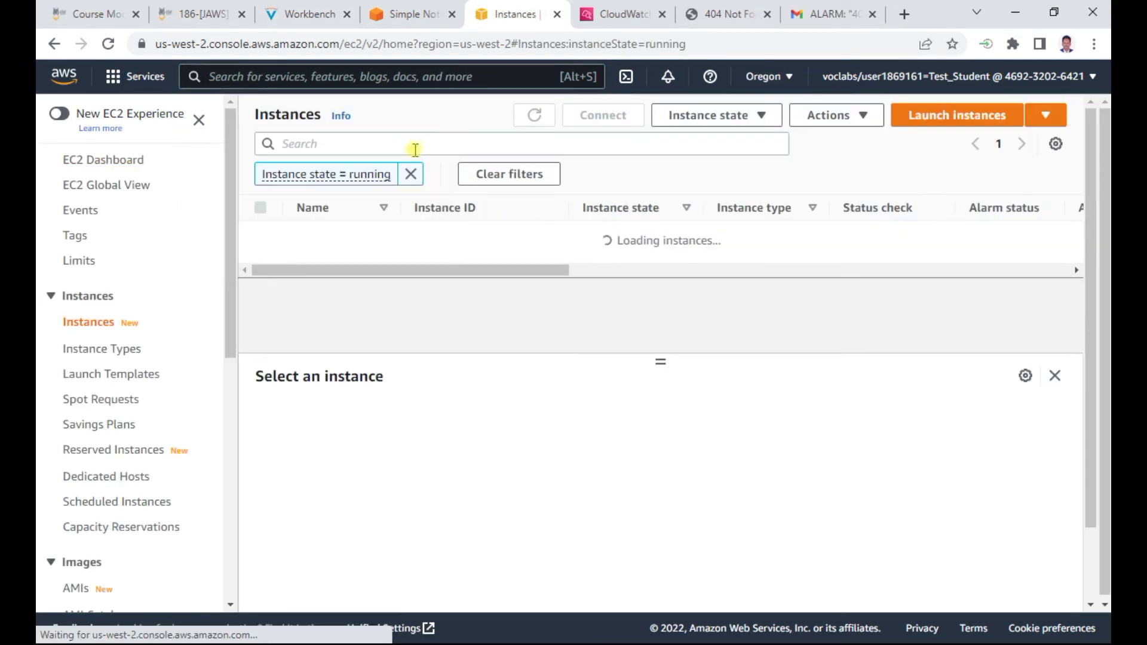
left_click(261, 234)
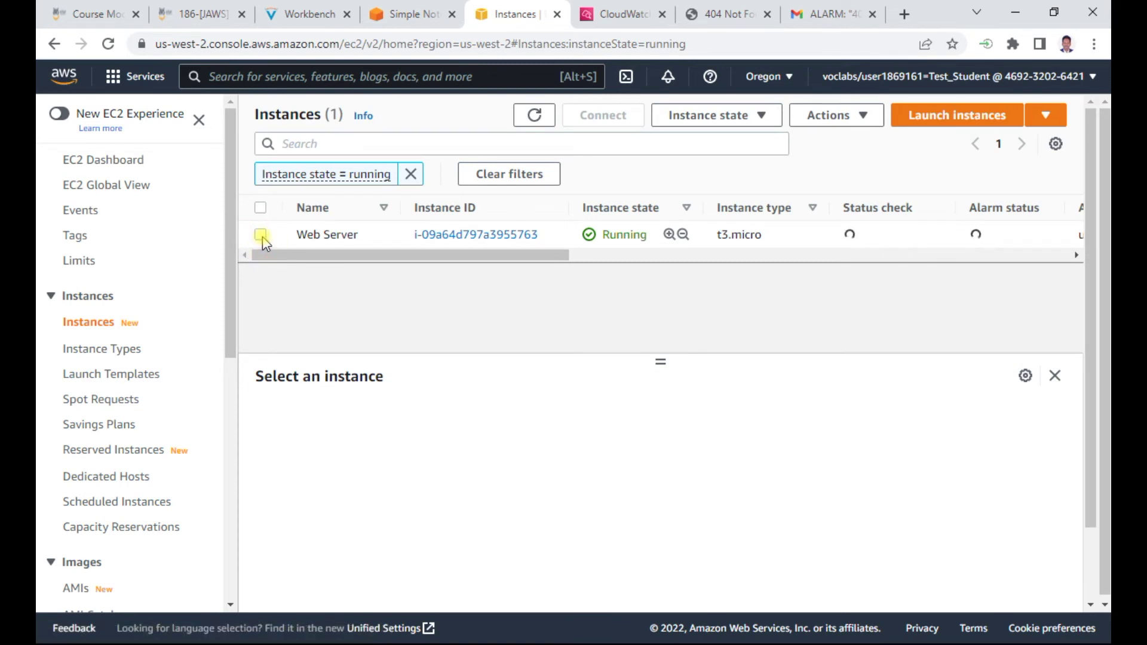
left_click(743, 121)
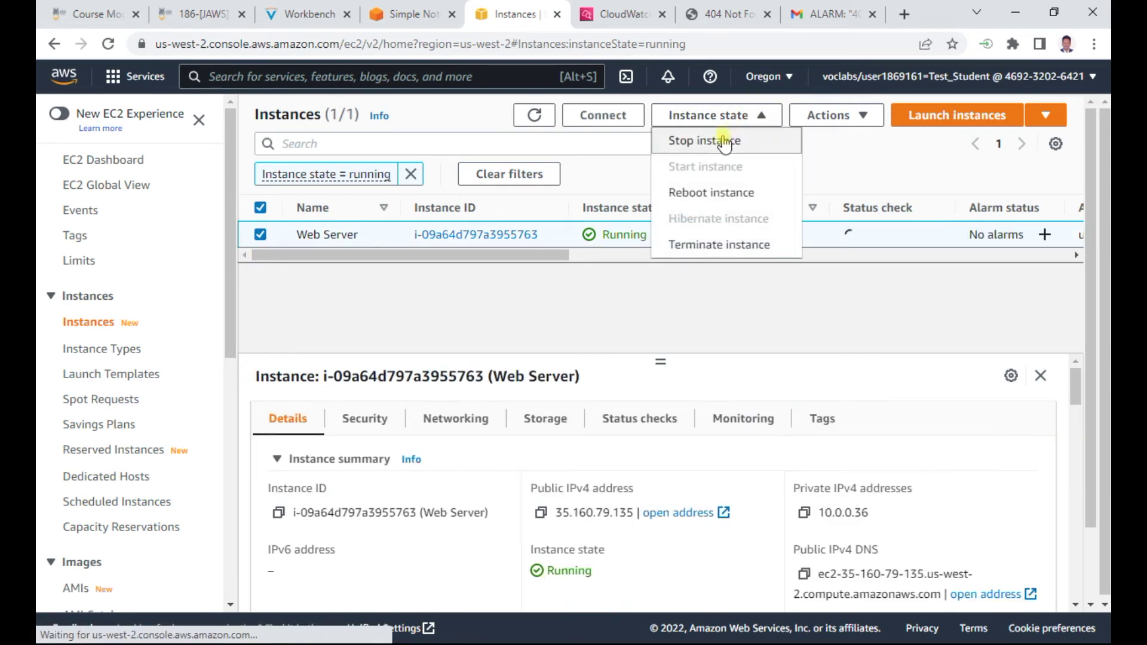
left_click(720, 143)
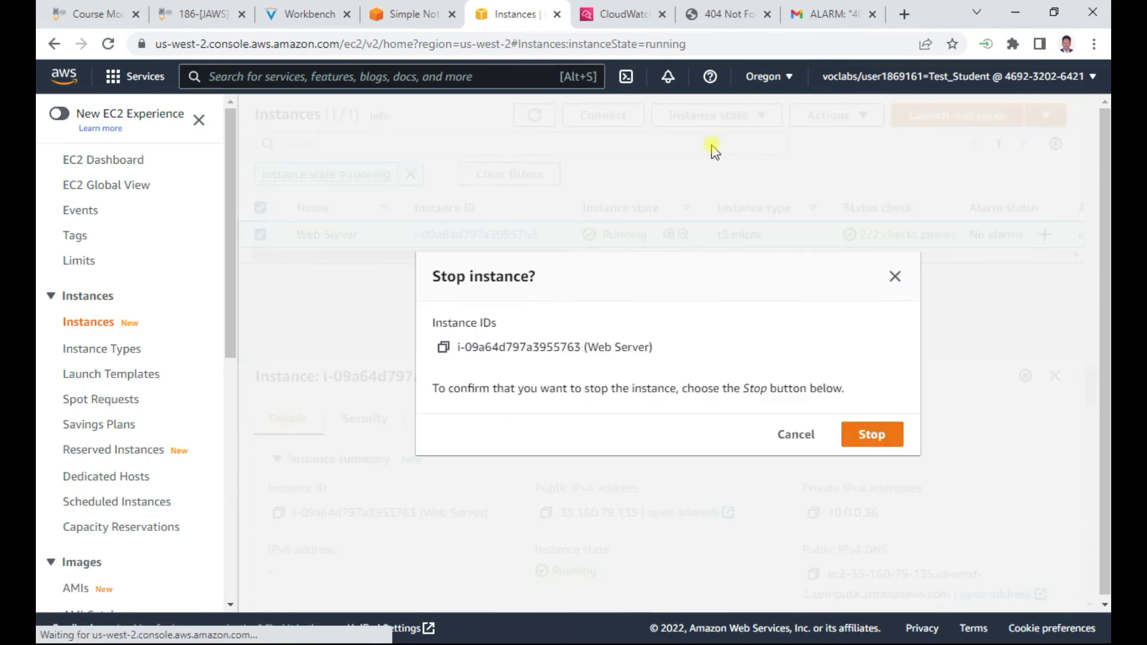
left_click(872, 434)
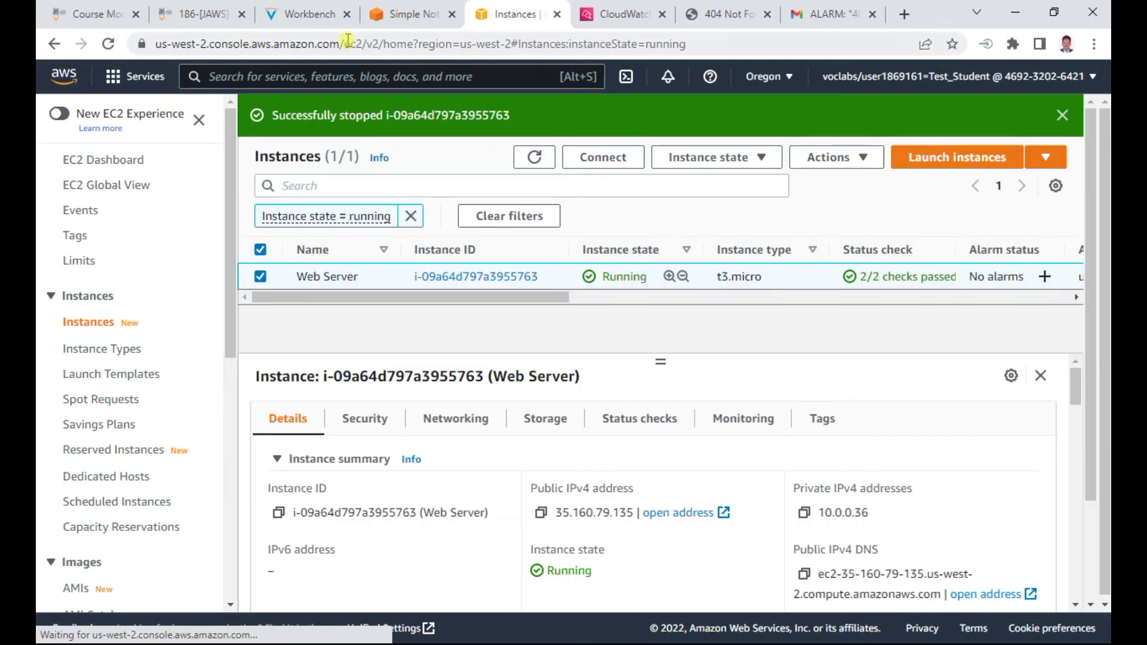
Refresh the EC2 instances list until Web Server shows the Stopped state
left_click(411, 17)
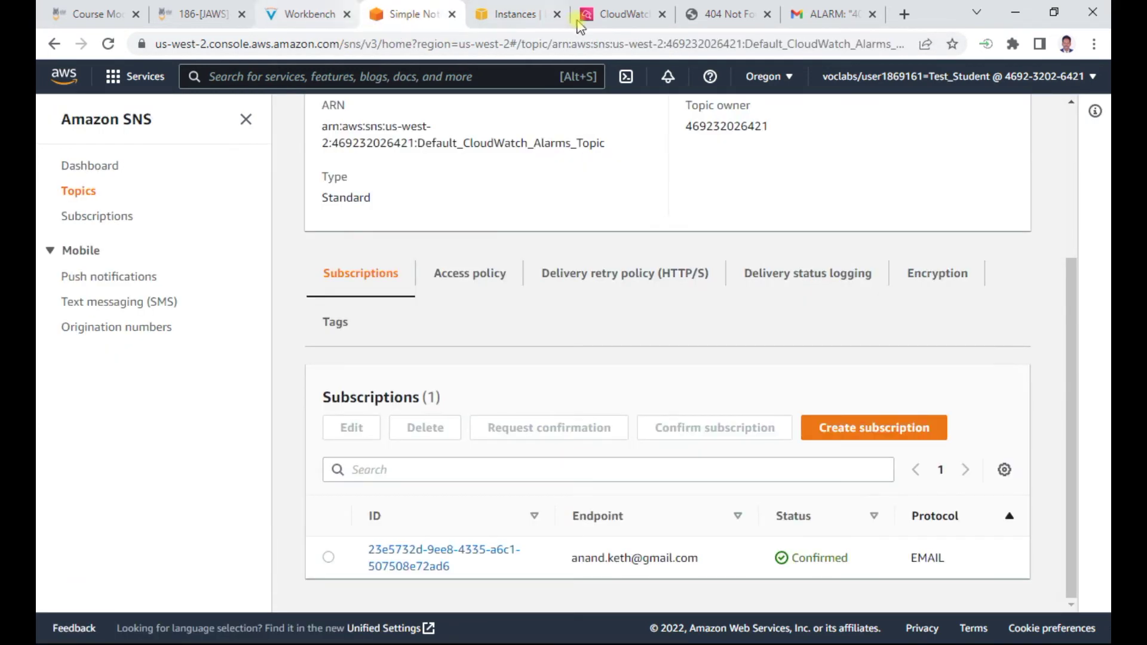
left_click(517, 14)
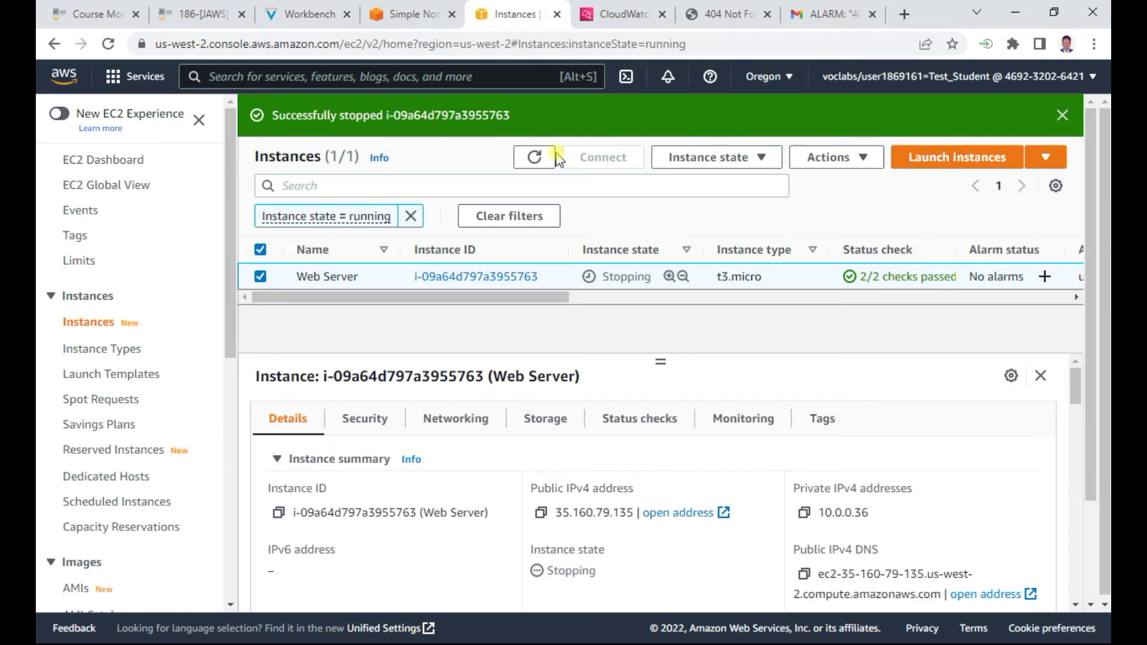
left_click(533, 157)
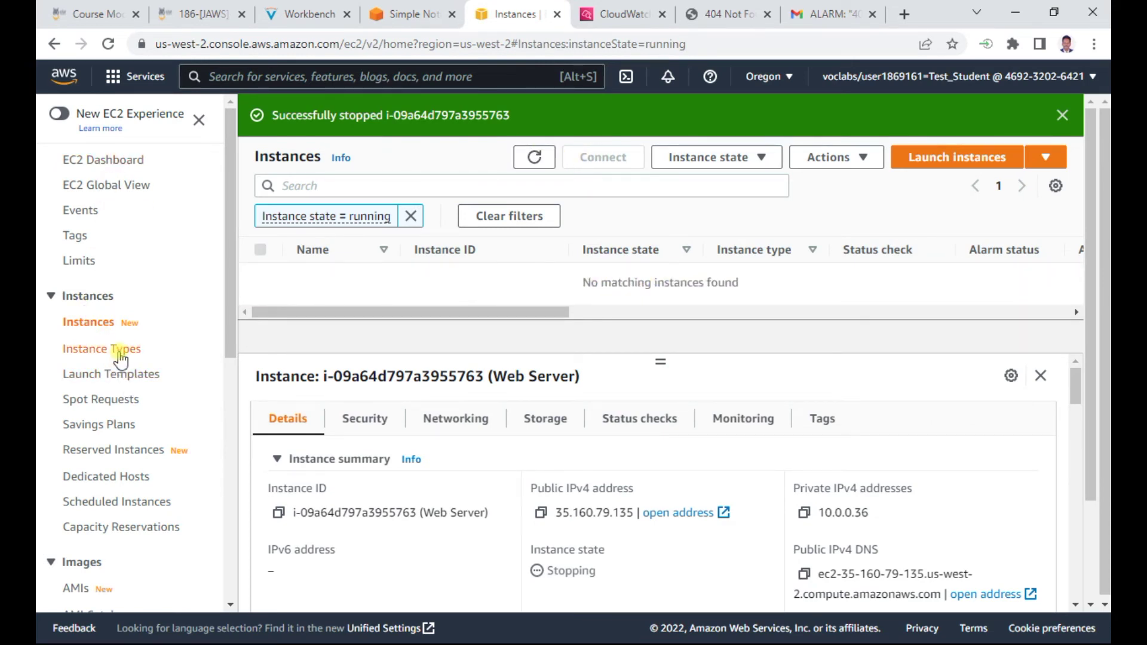
left_click(105, 159)
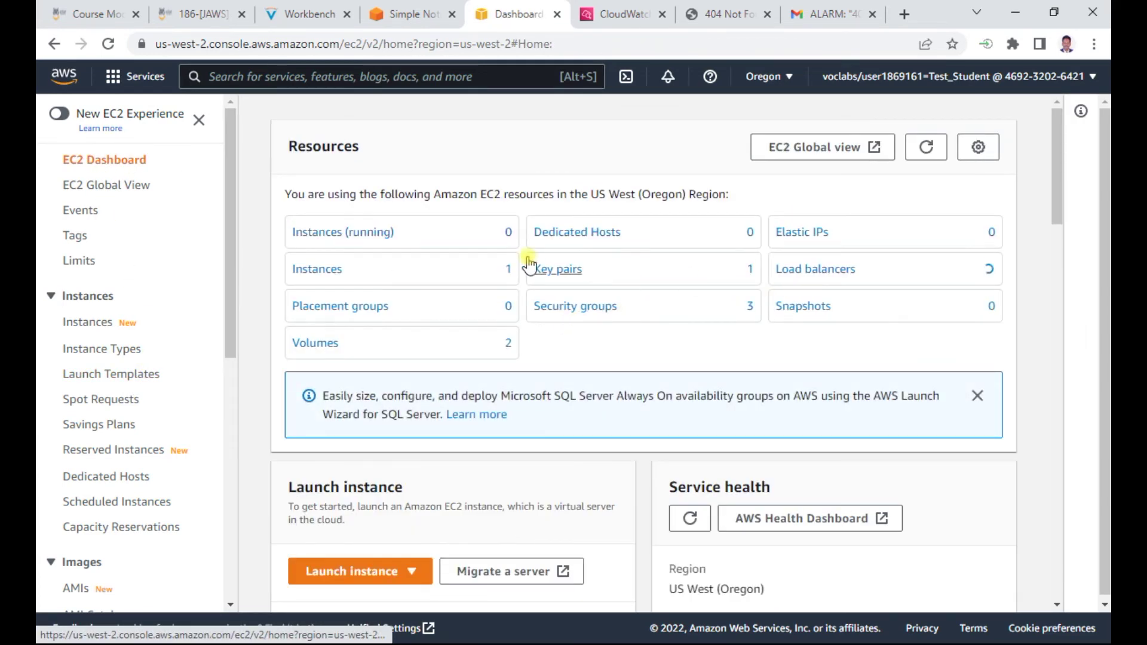
left_click(310, 270)
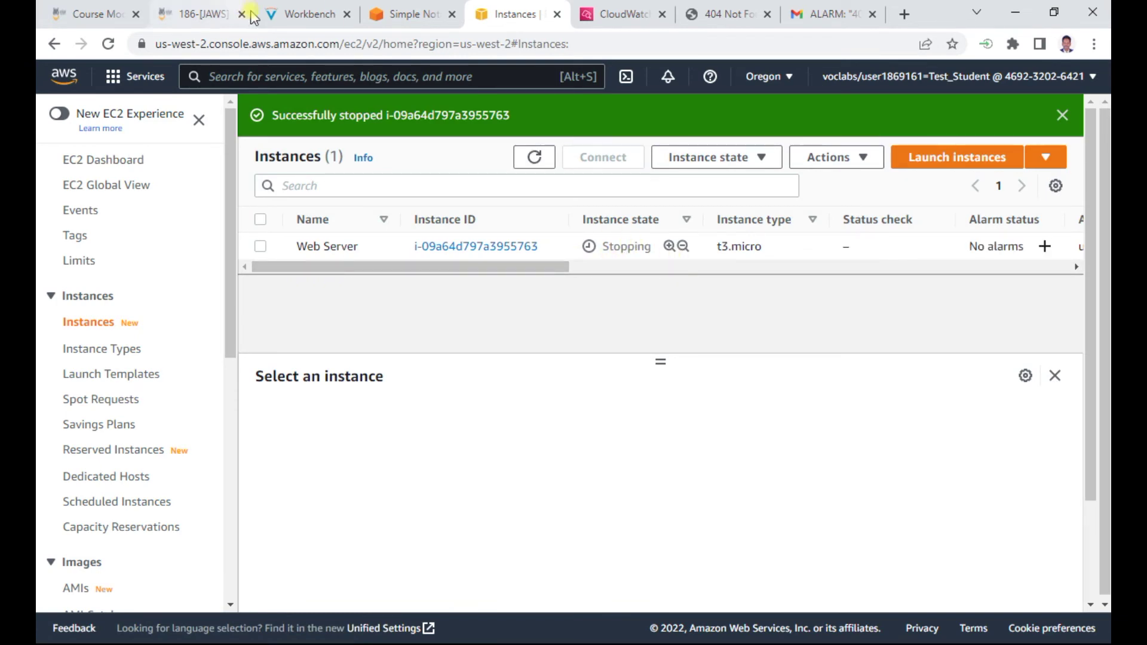
left_click(301, 16)
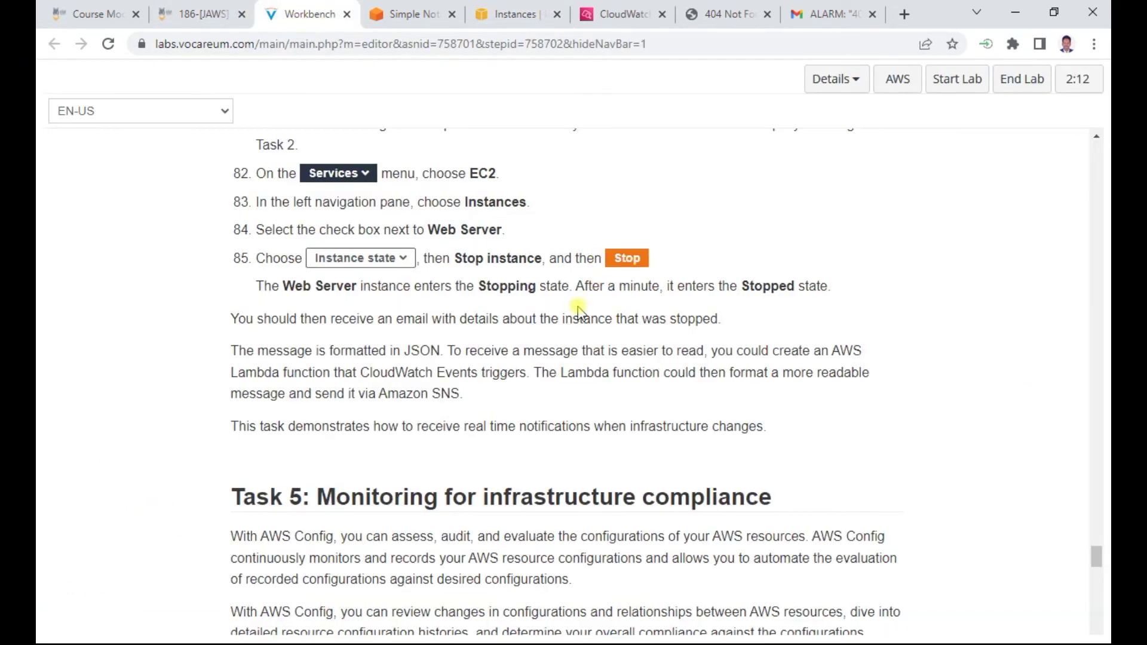
left_click_drag(711, 288, 841, 285)
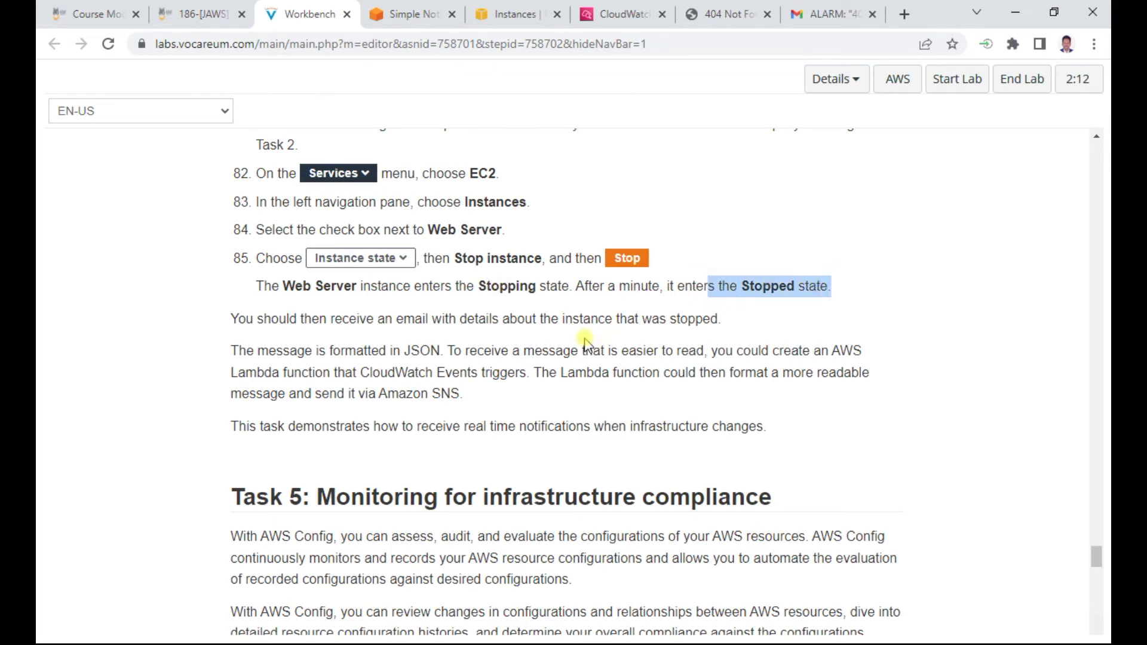
scroll(586, 342, "down", 1)
left_click_drag(487, 232, 709, 237)
left_click(505, 13)
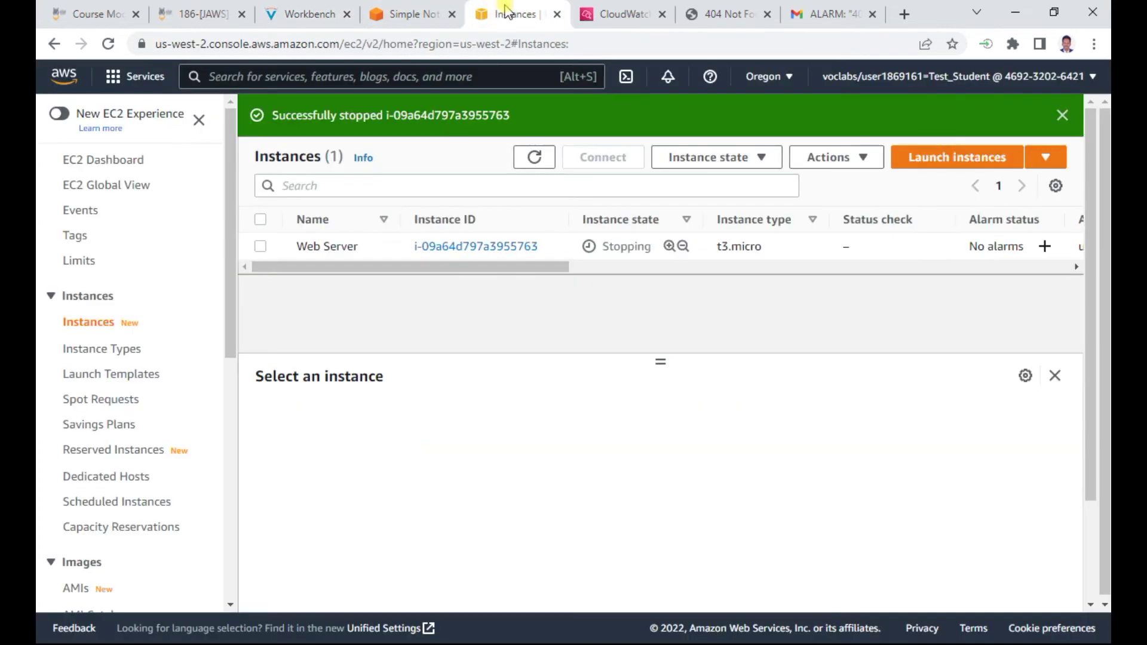
left_click(534, 157)
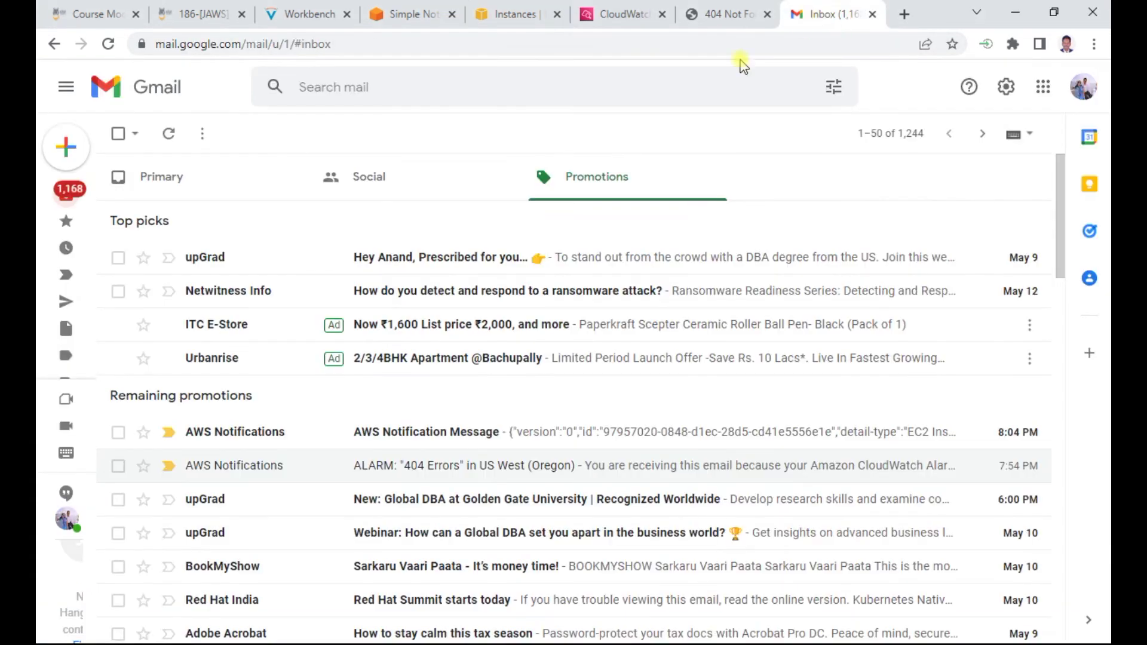
Open the AWS Notification Message email in Gmail and highlight the state 'stopped'
left_click(827, 15)
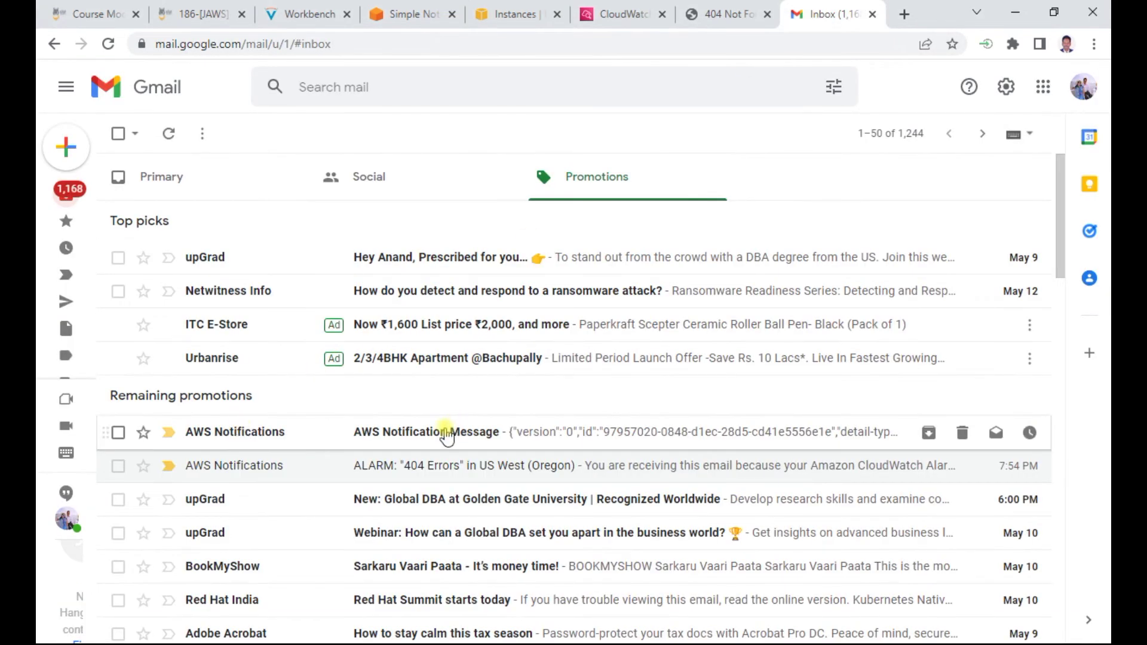
left_click(470, 429)
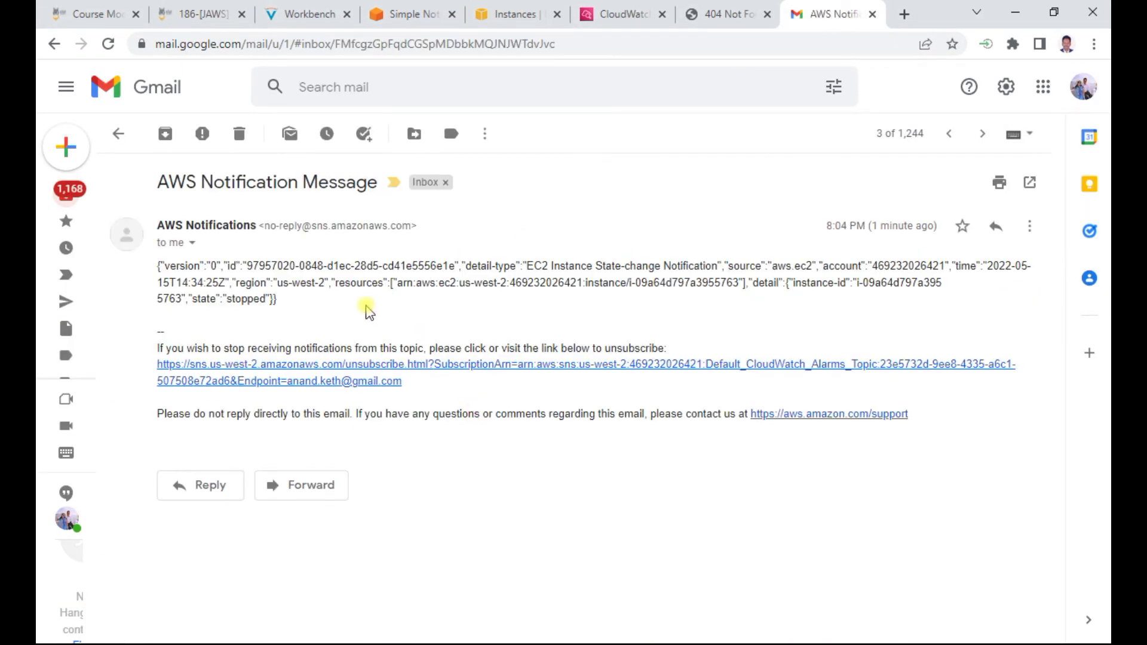
left_click_drag(212, 350, 323, 350)
left_click(326, 348)
left_click_drag(630, 265, 770, 261)
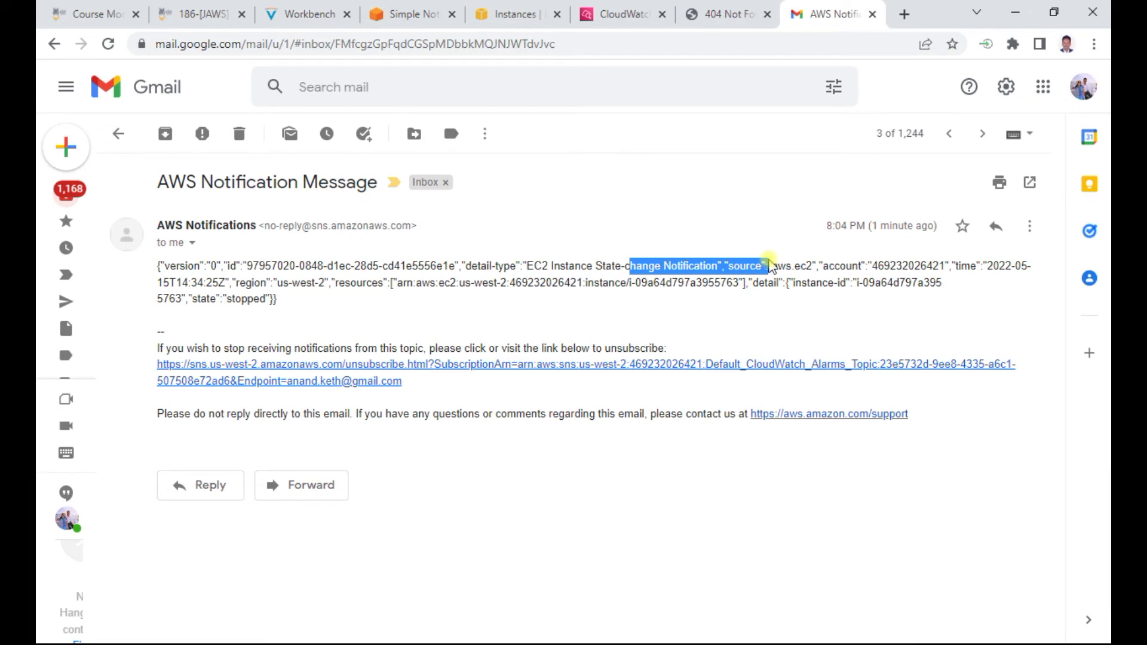
double_click(247, 299)
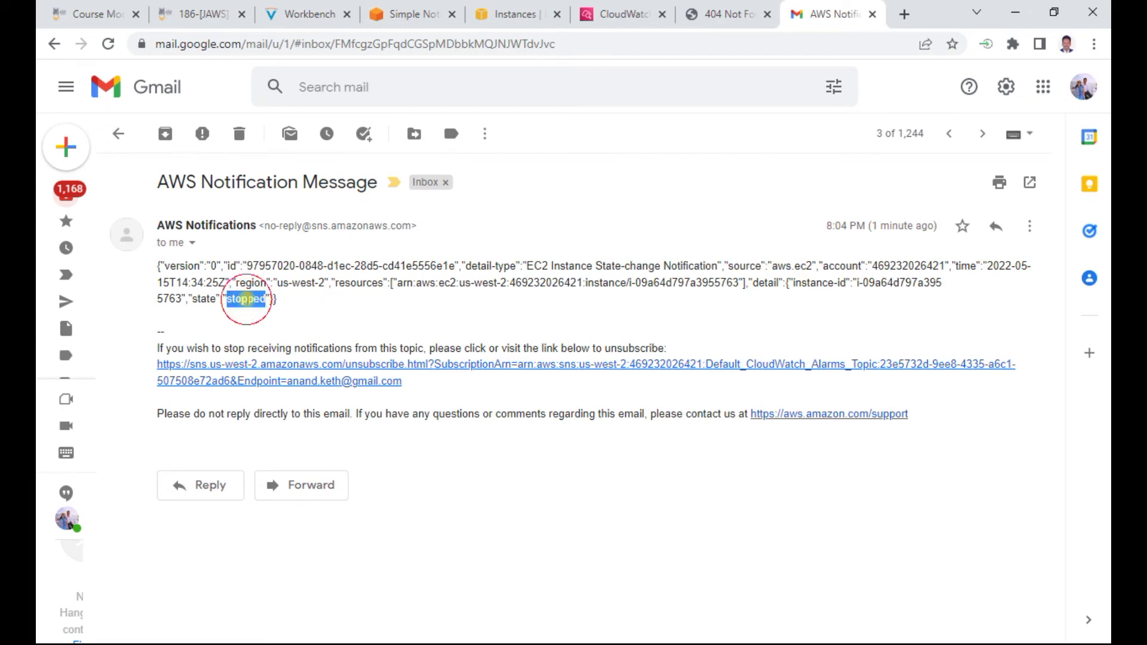
left_click(299, 13)
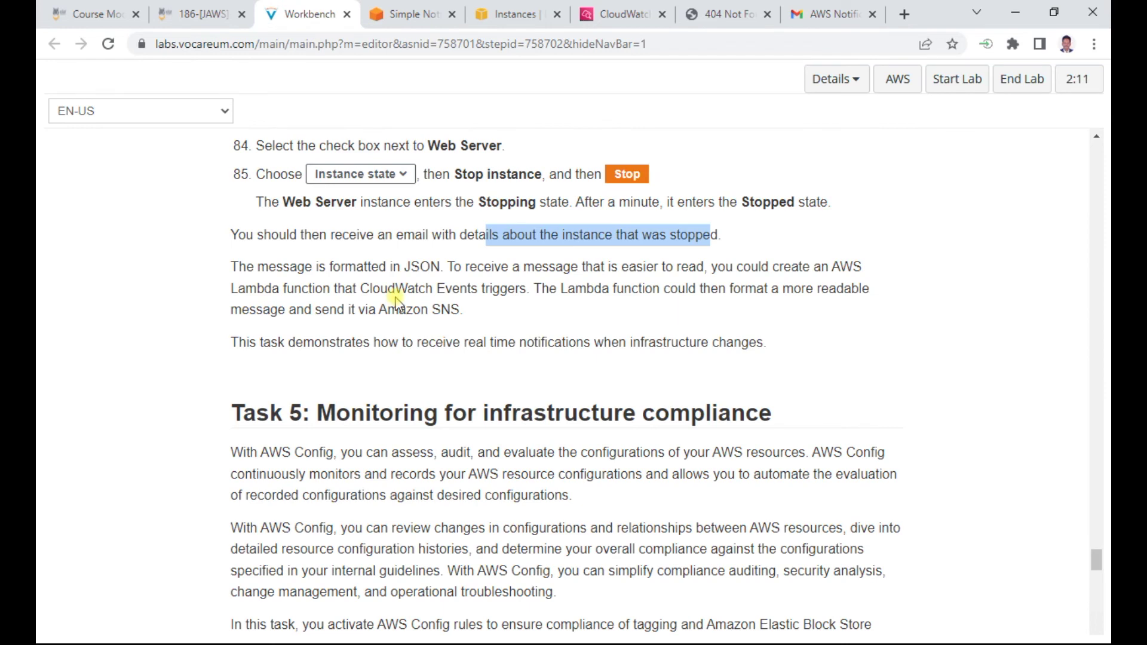
Scroll the lab guide to Task 5 and highlight its heading
scroll(395, 302, "down", 3)
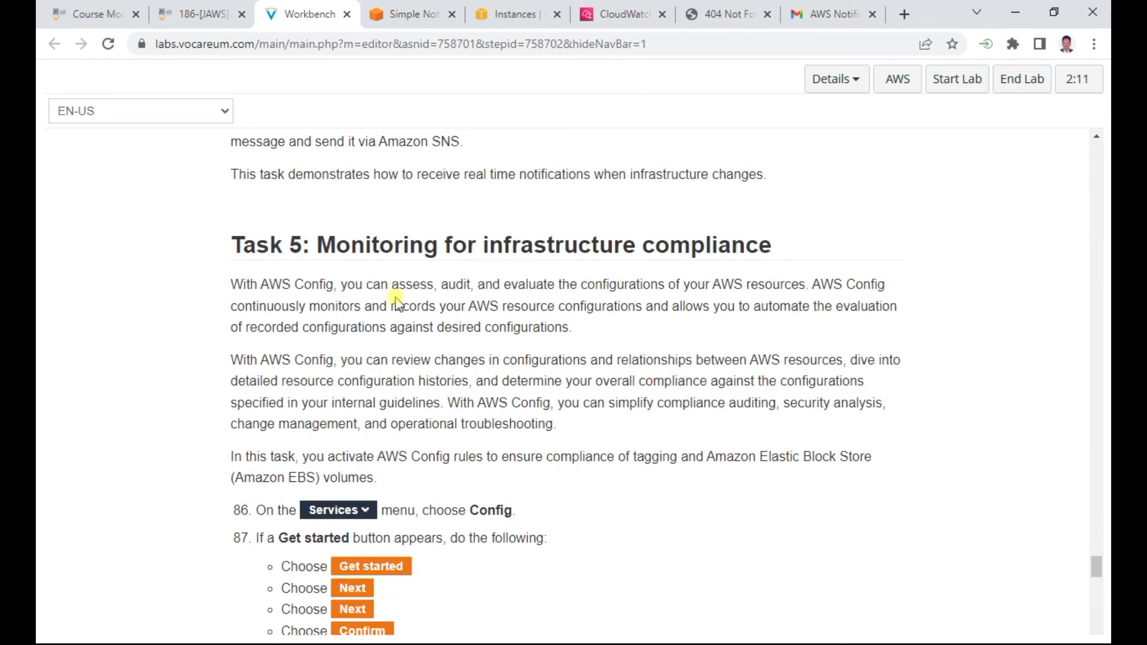
scroll(396, 302, "down", 1)
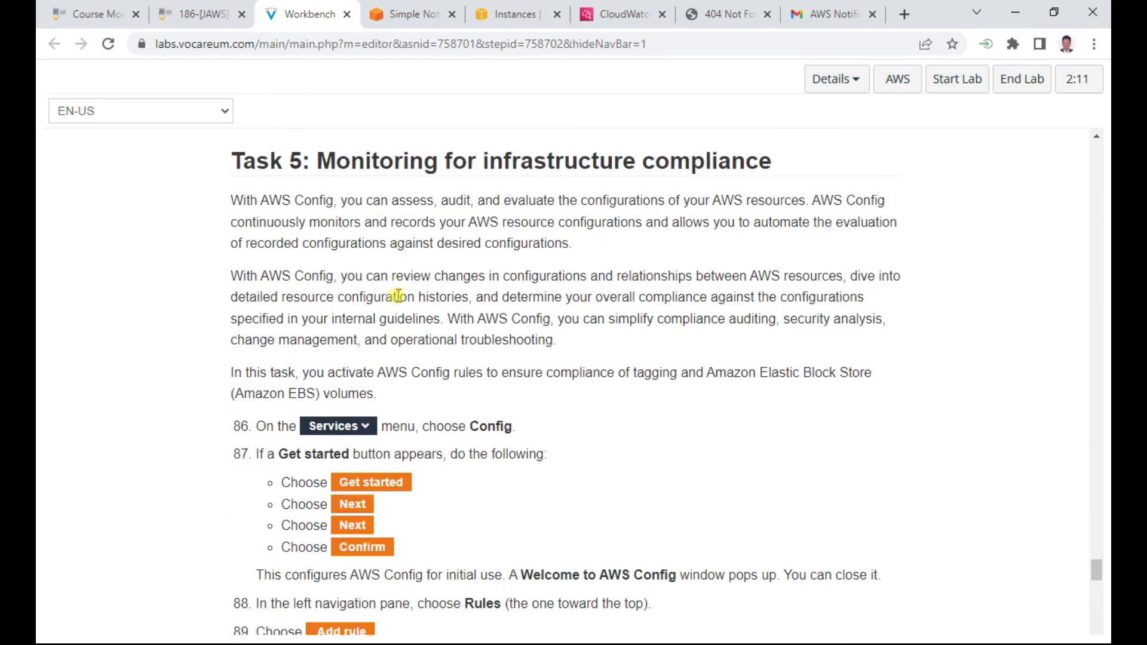
left_click_drag(473, 158, 772, 154)
scroll(353, 356, "down", 1)
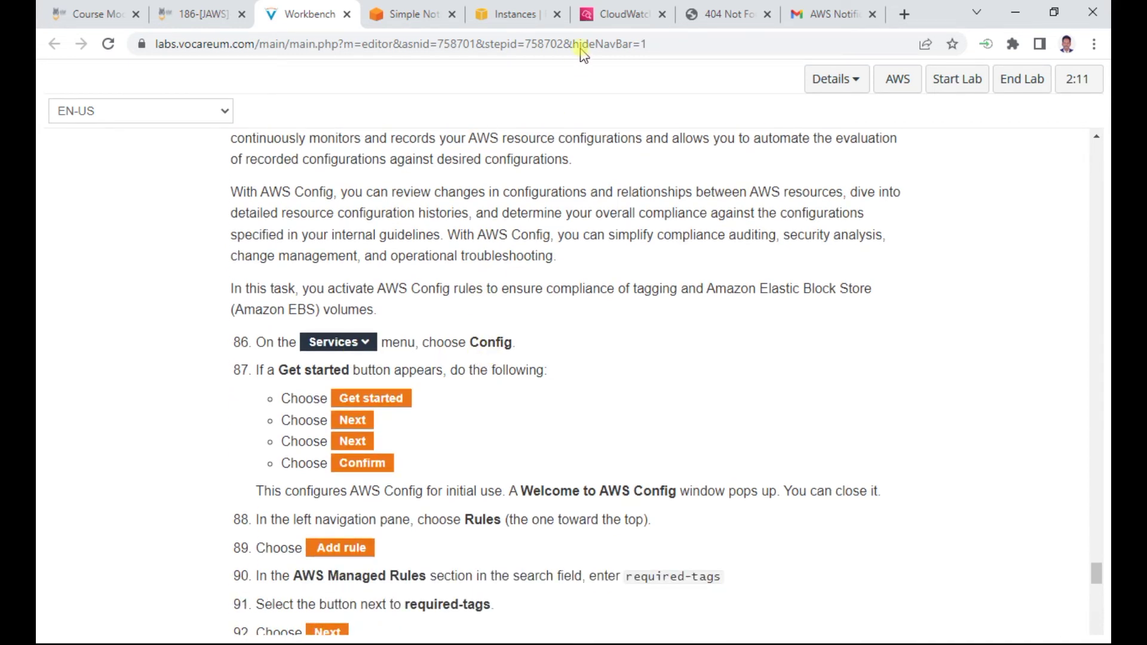
Open AWS Config via a 'config' search and place its tab beside the lab guide
left_click(519, 14)
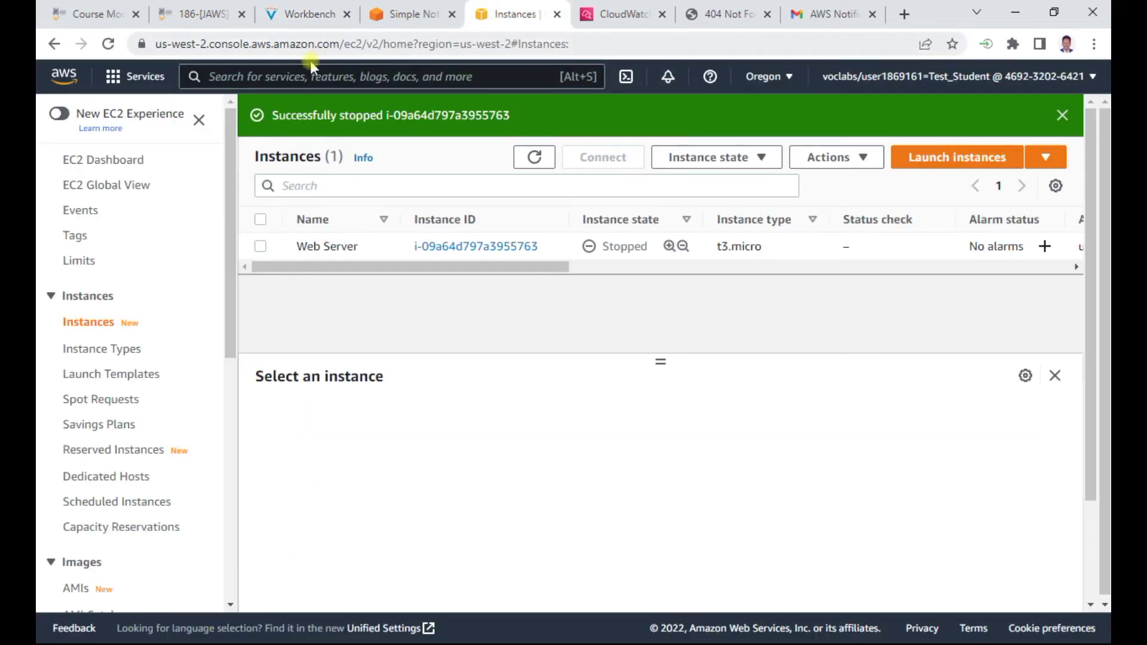
left_click(326, 77)
type("config")
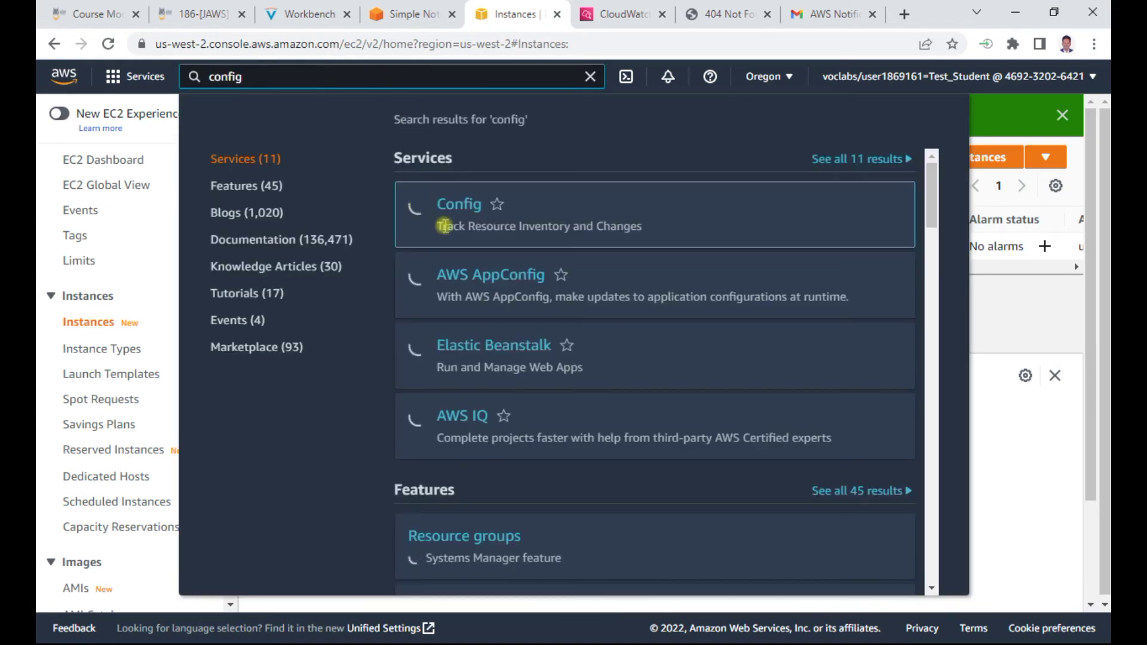
left_click(463, 203)
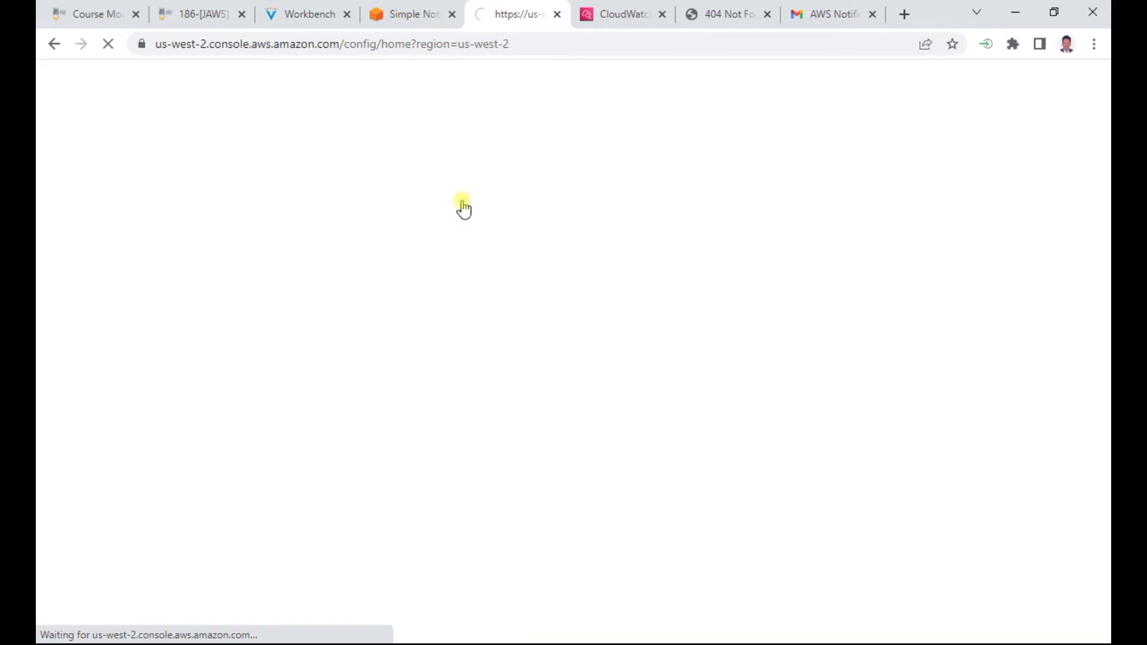
left_click_drag(499, 12, 406, 19)
left_click(325, 17)
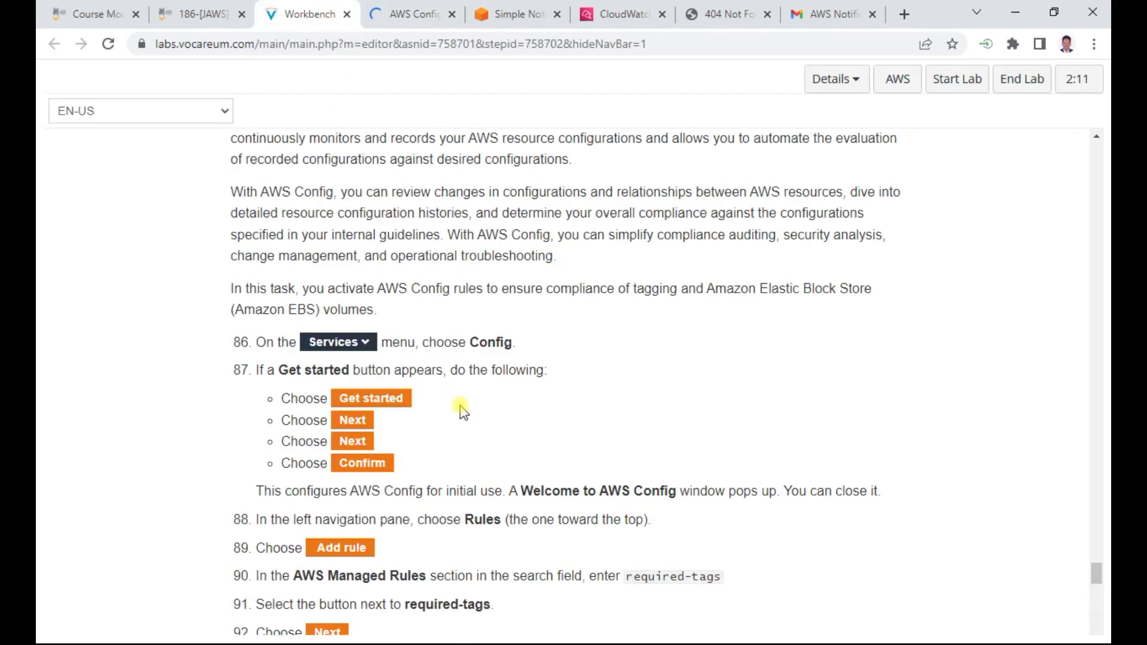
scroll(418, 377, "down", 1)
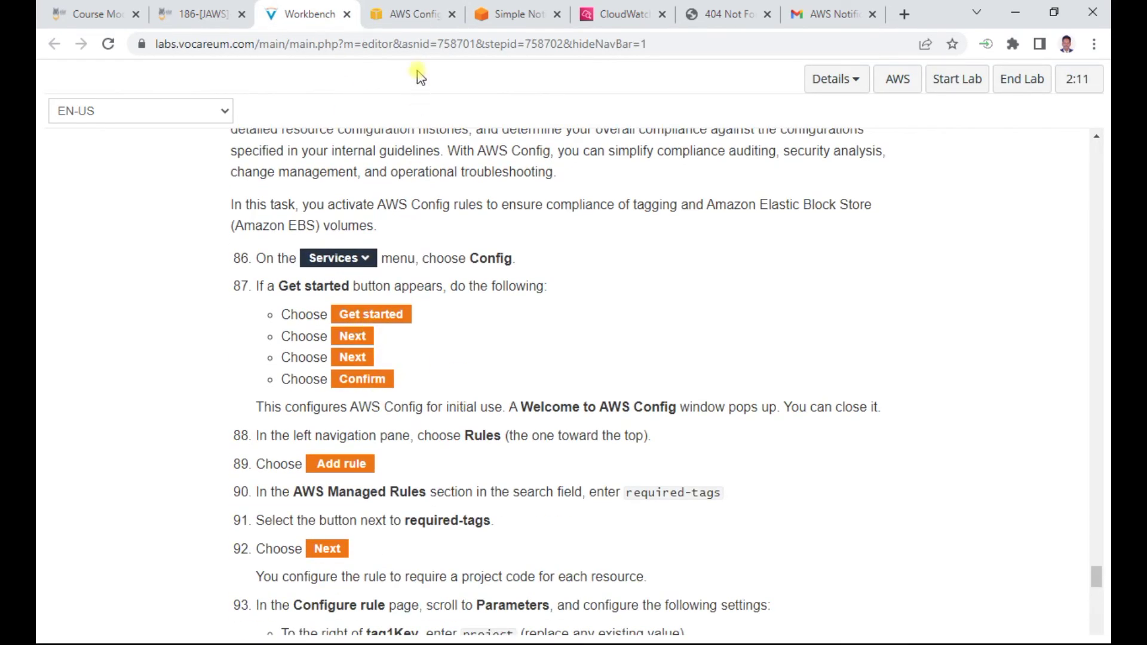
left_click(400, 11)
Set up AWS Config with default all-resources recording, no rules, and confirm on Review
left_click(757, 311)
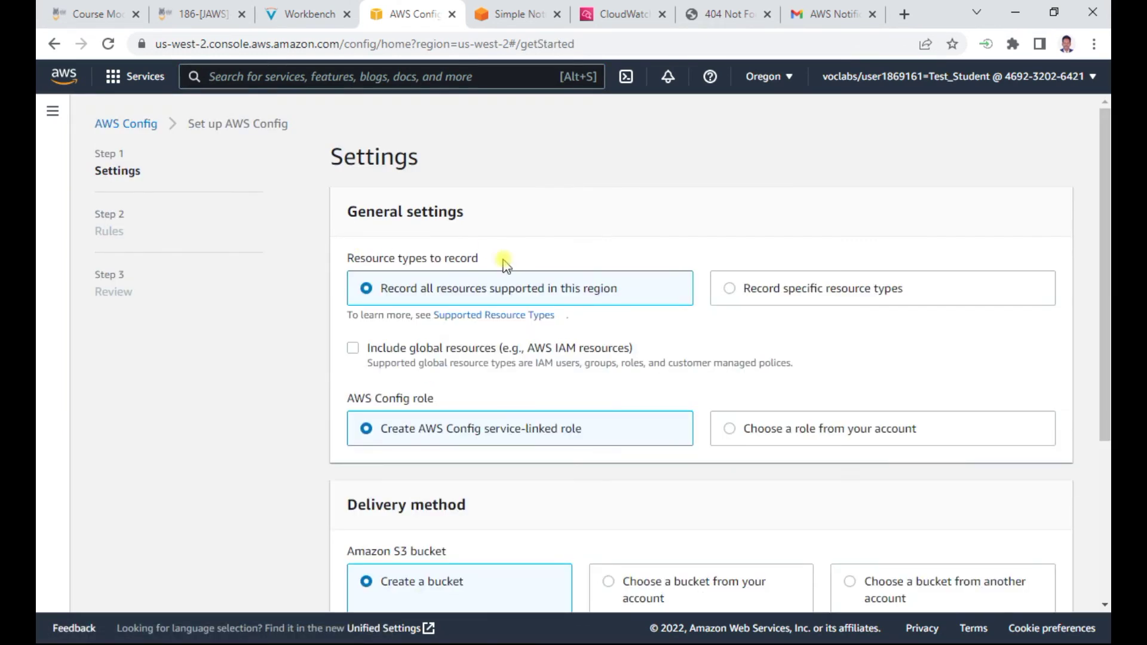
scroll(645, 317, "down", 3)
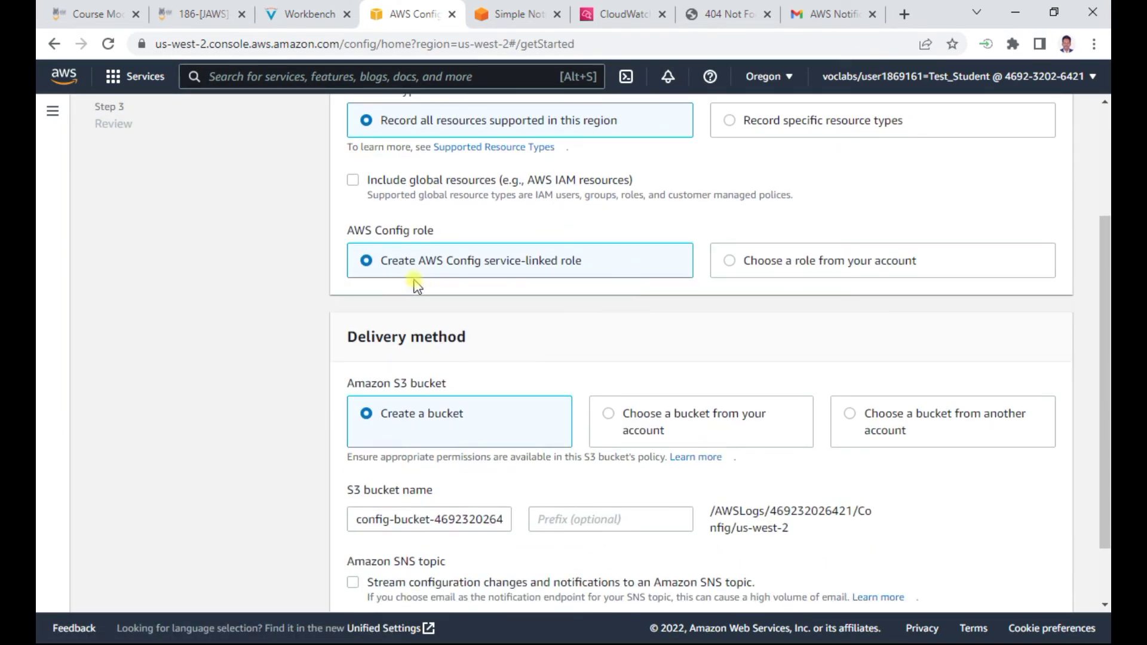
scroll(523, 267, "down", 2)
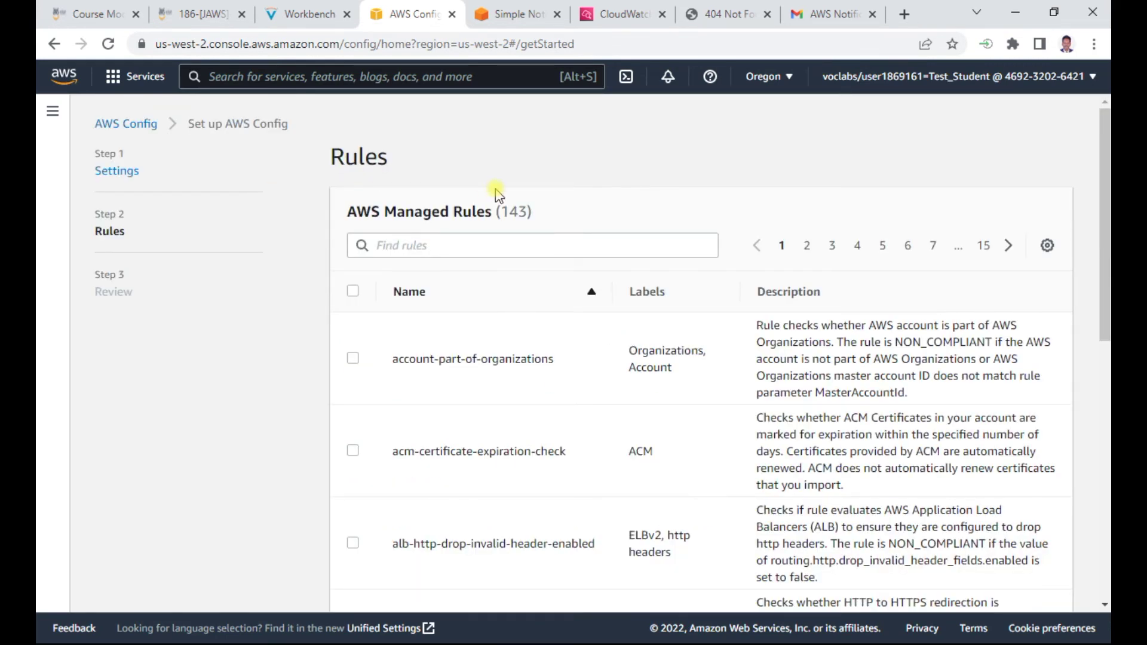
left_click(302, 13)
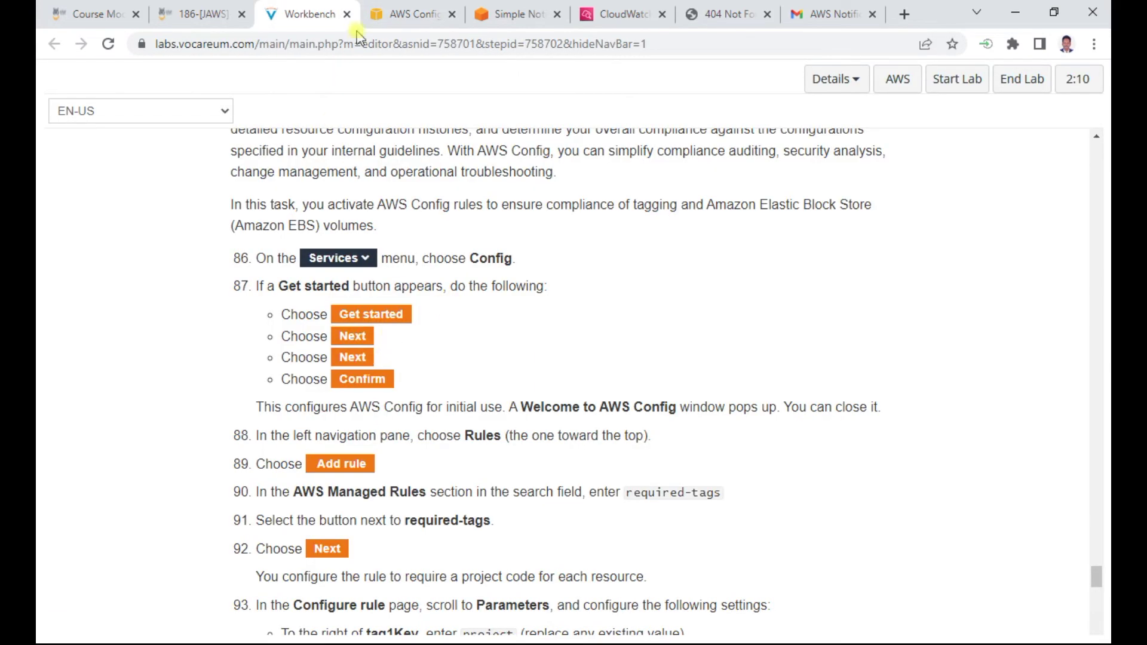
left_click(415, 14)
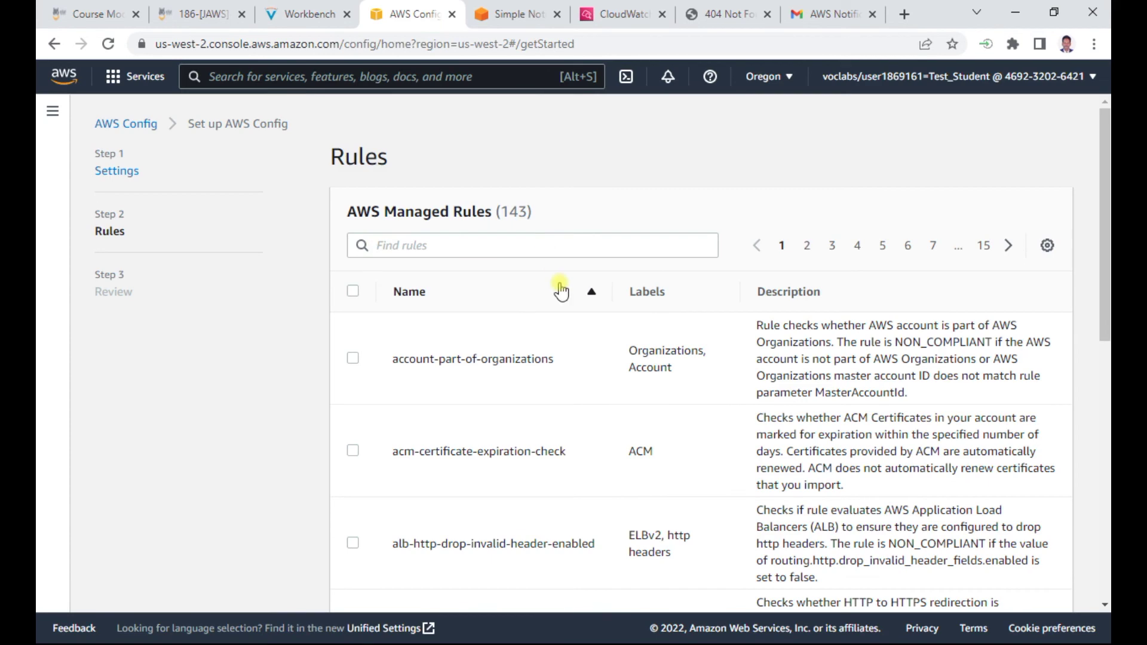
scroll(560, 291, "down", 10)
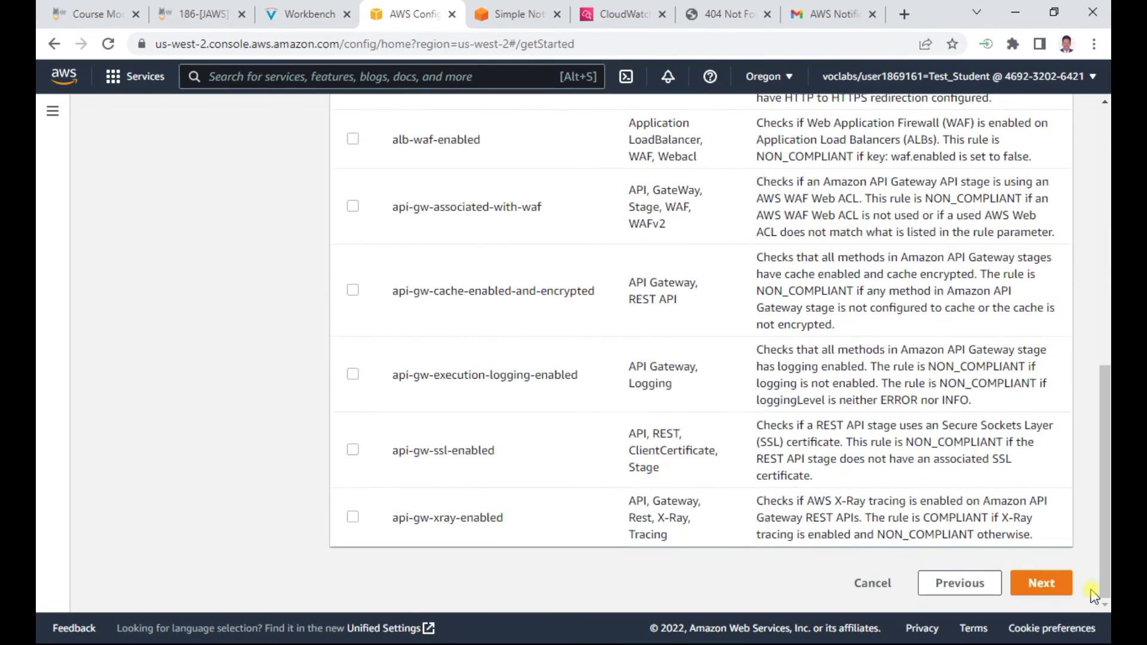
left_click(1042, 583)
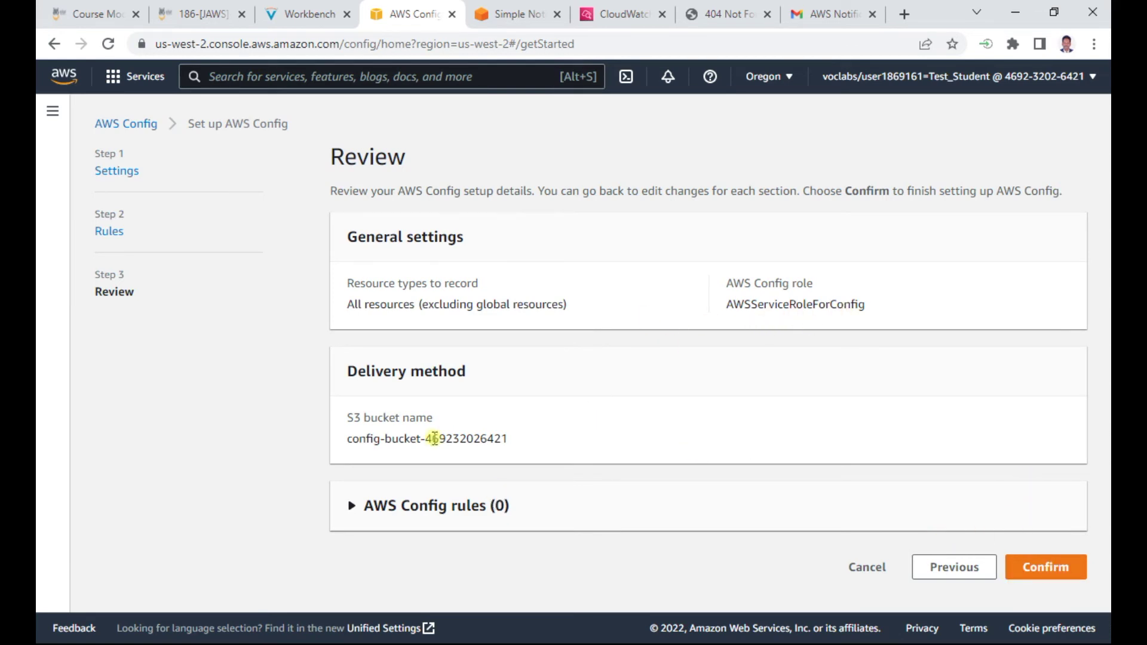
left_click(1039, 574)
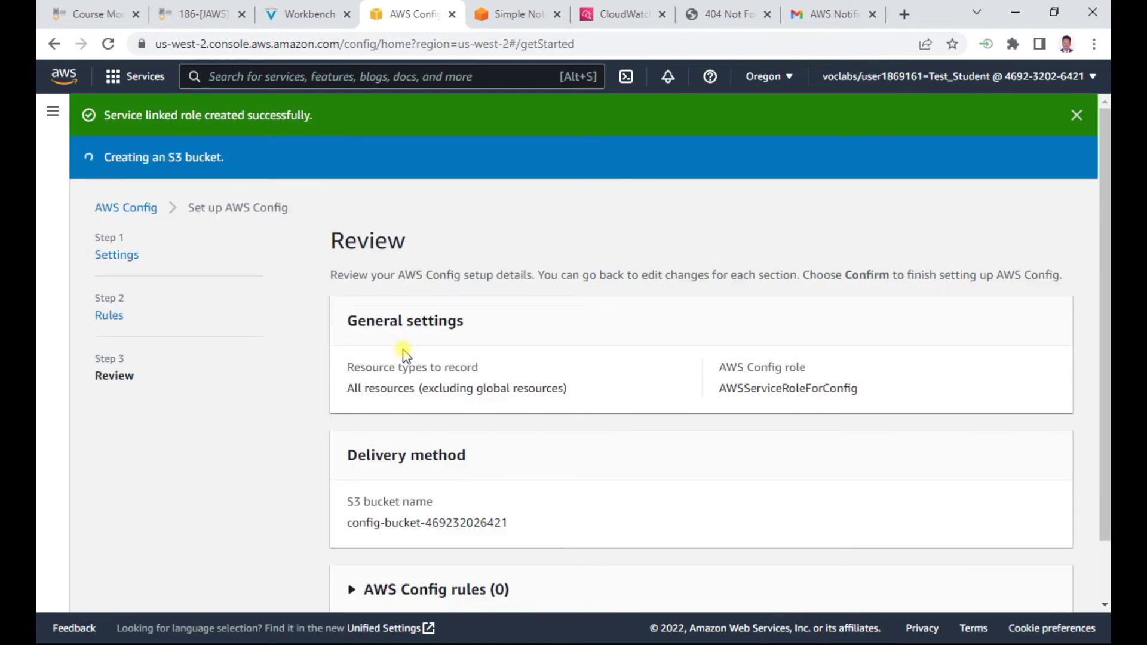
scroll(404, 353, "down", 3)
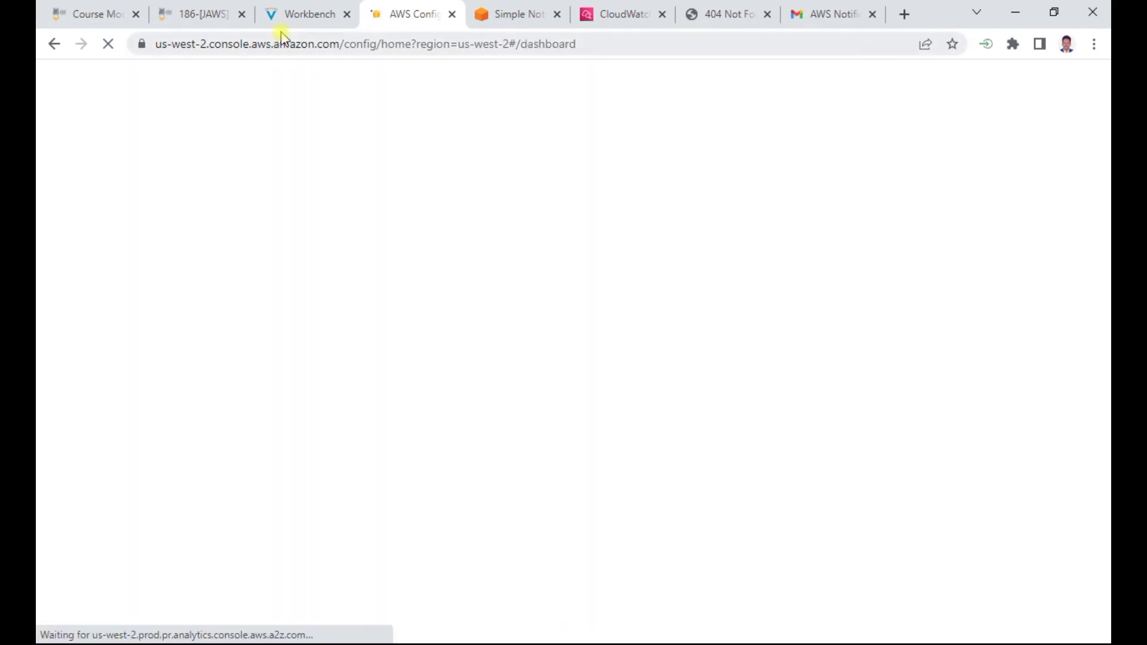
left_click(306, 13)
View the Aggregators rules list and copy the rule name required-tags from step 90
scroll(397, 326, "down", 3)
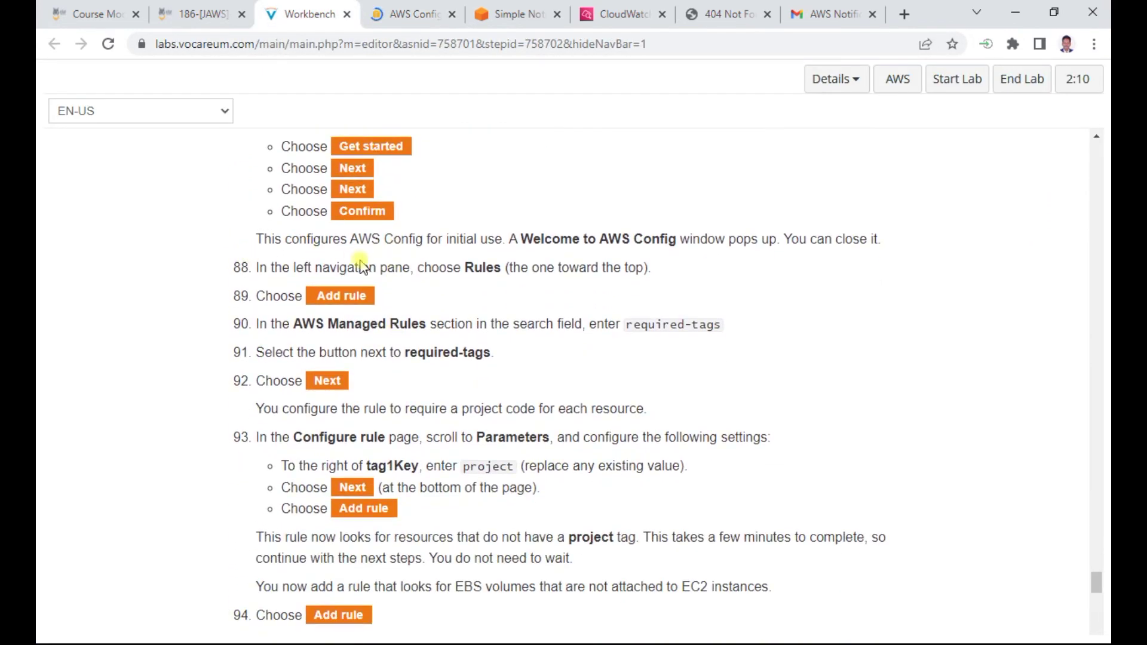
double_click(481, 264)
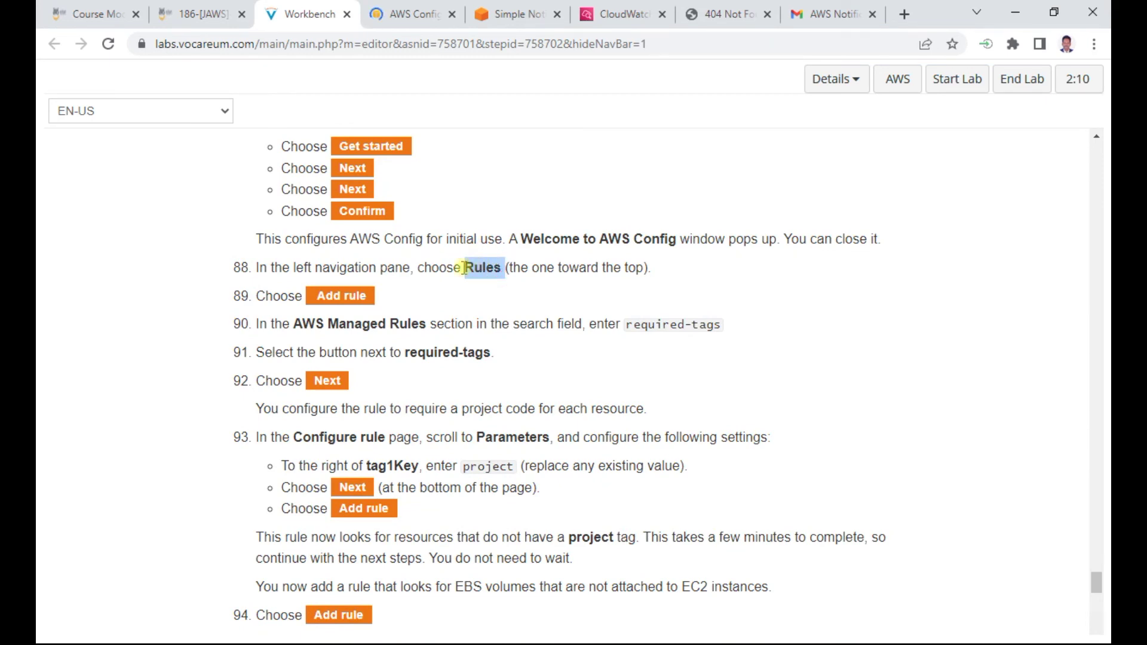
left_click(399, 15)
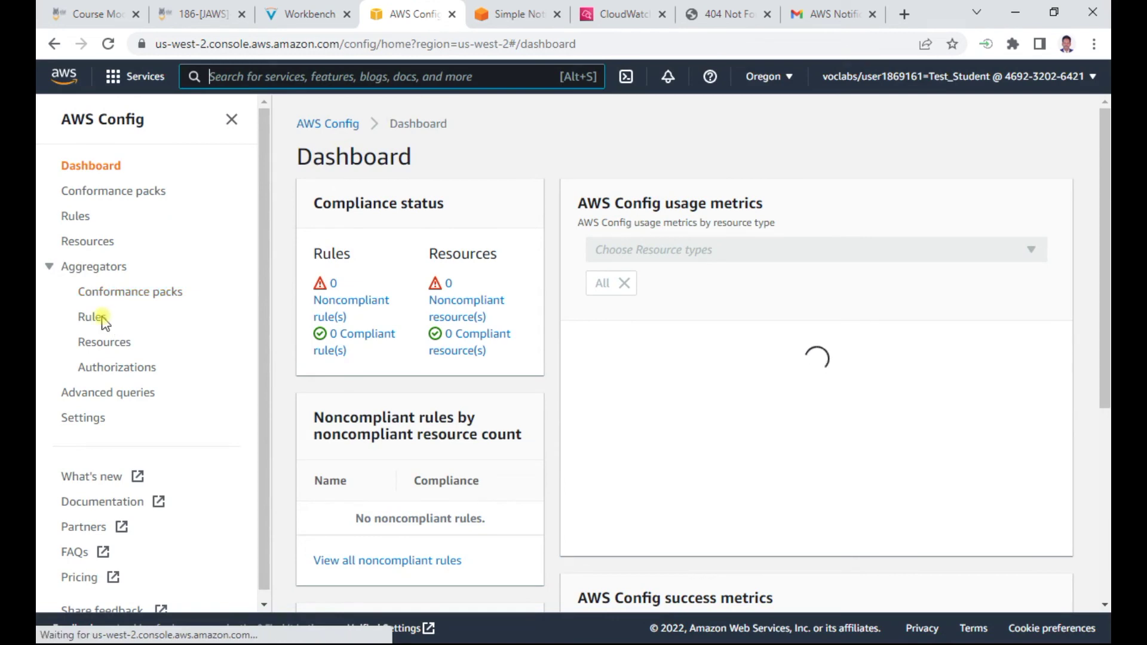
left_click(96, 318)
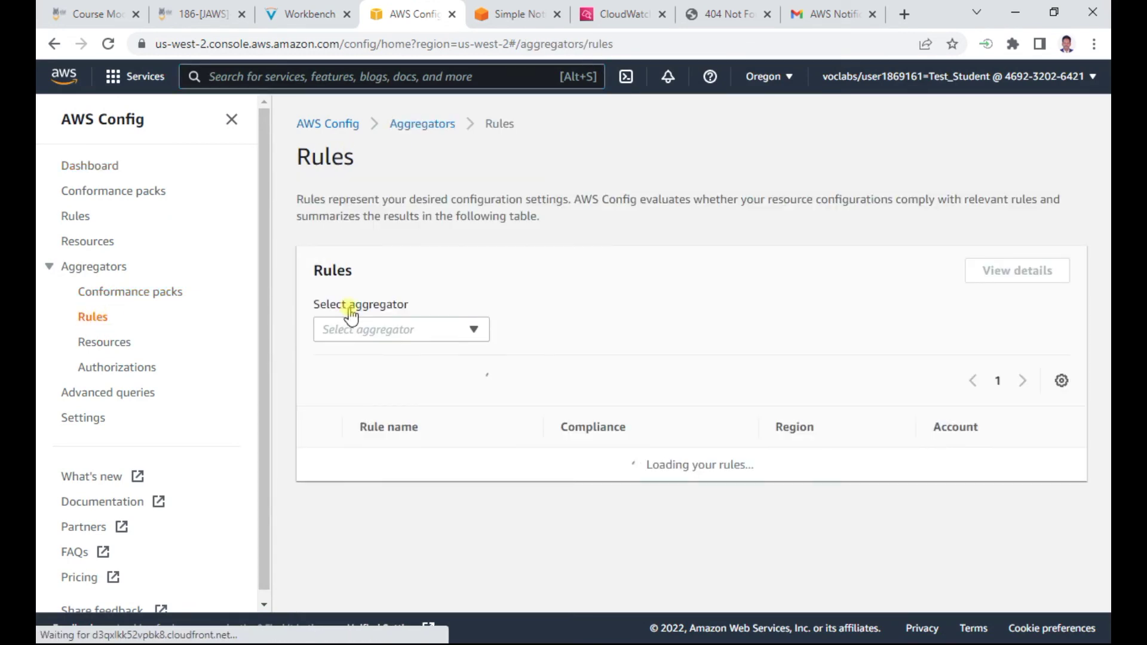
left_click(299, 13)
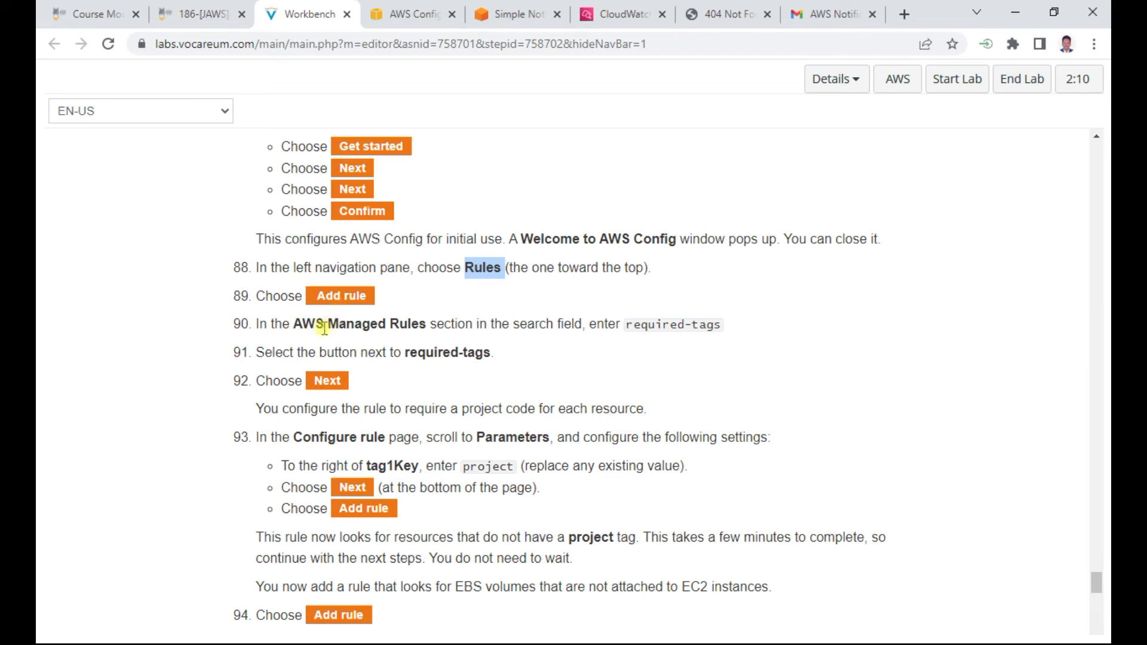
left_click_drag(626, 323, 735, 336)
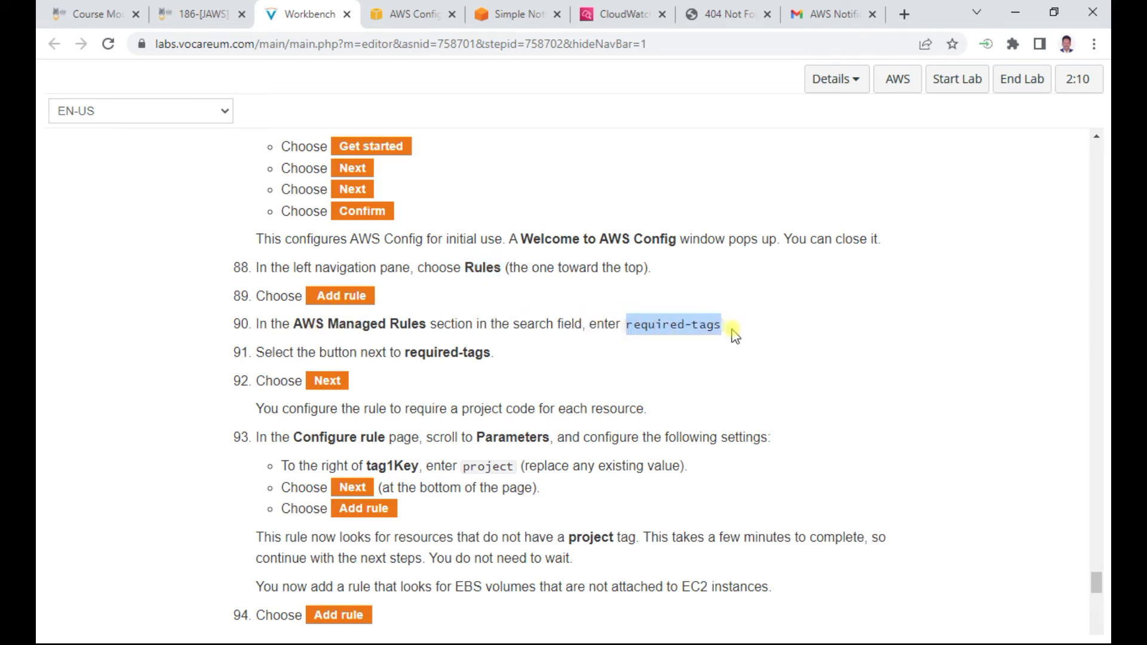
key("ctrl+c")
left_click(413, 14)
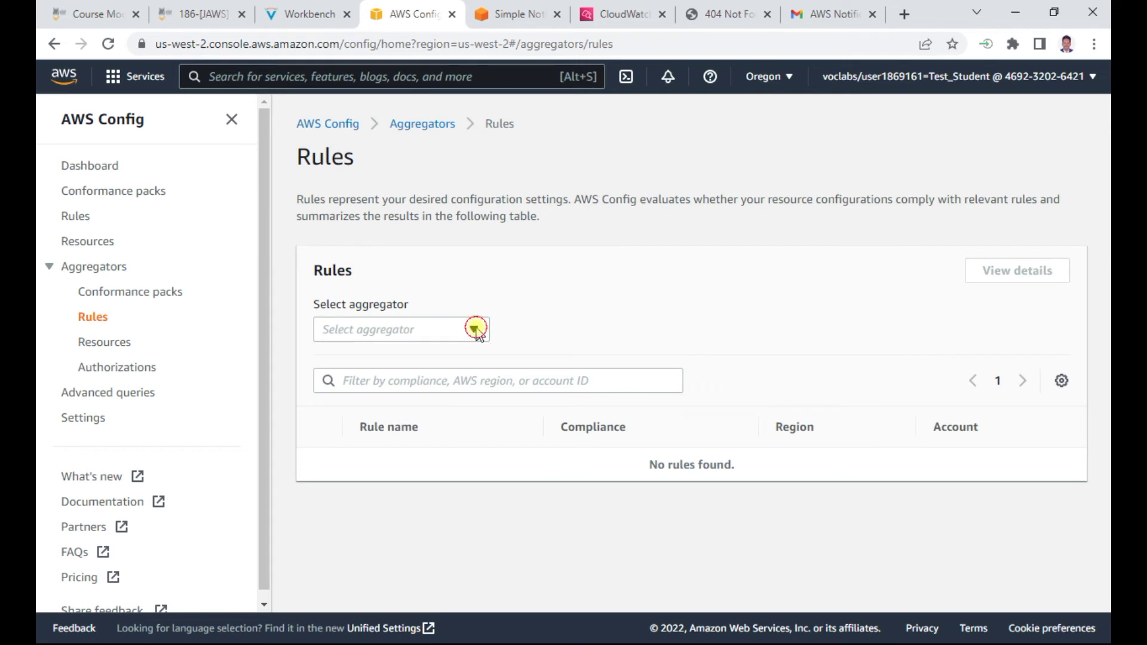
Check the rules list filter and page-size options, then open AWS Config's main Rules page
left_click(380, 384)
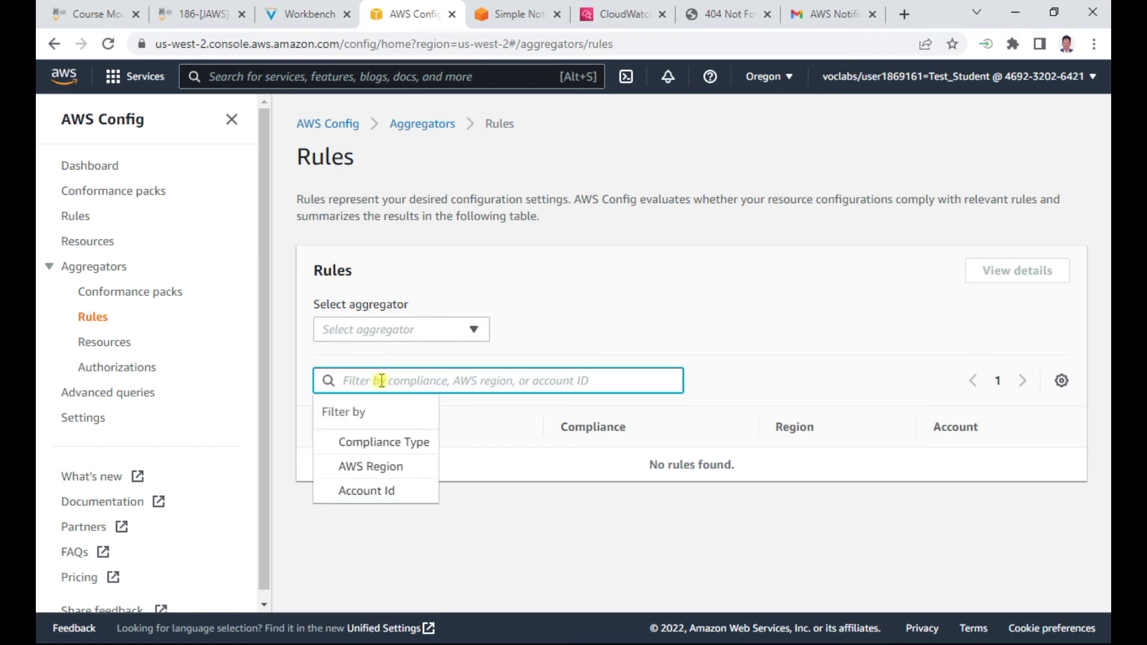
left_click(559, 279)
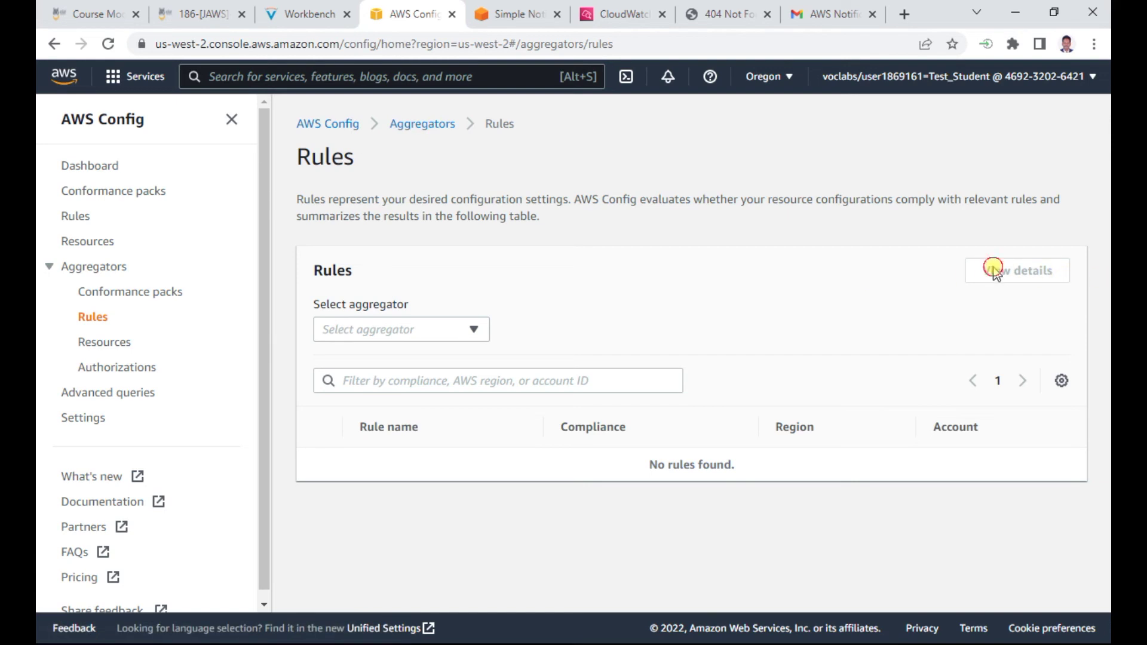
left_click(1062, 380)
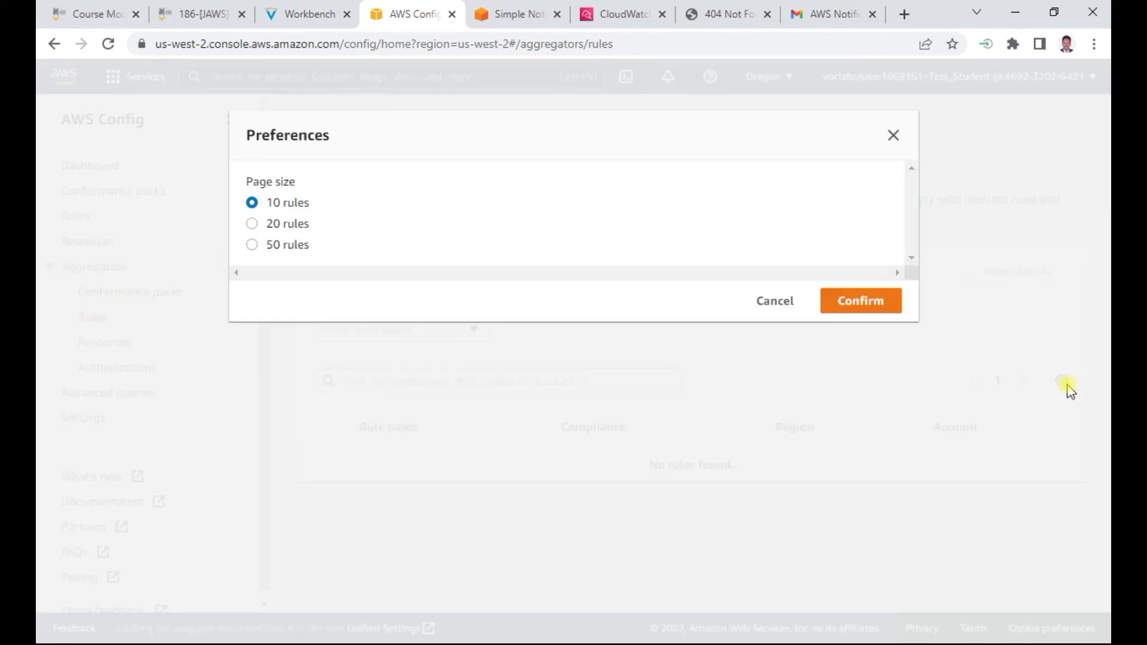
left_click(766, 301)
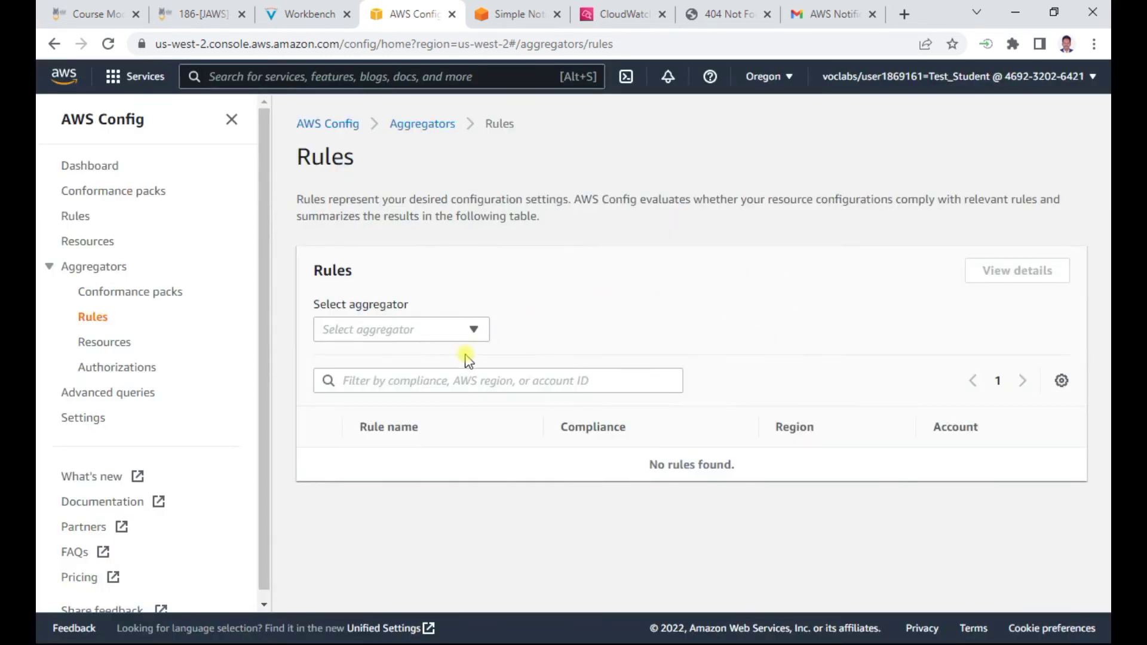
left_click(99, 322)
left_click(310, 13)
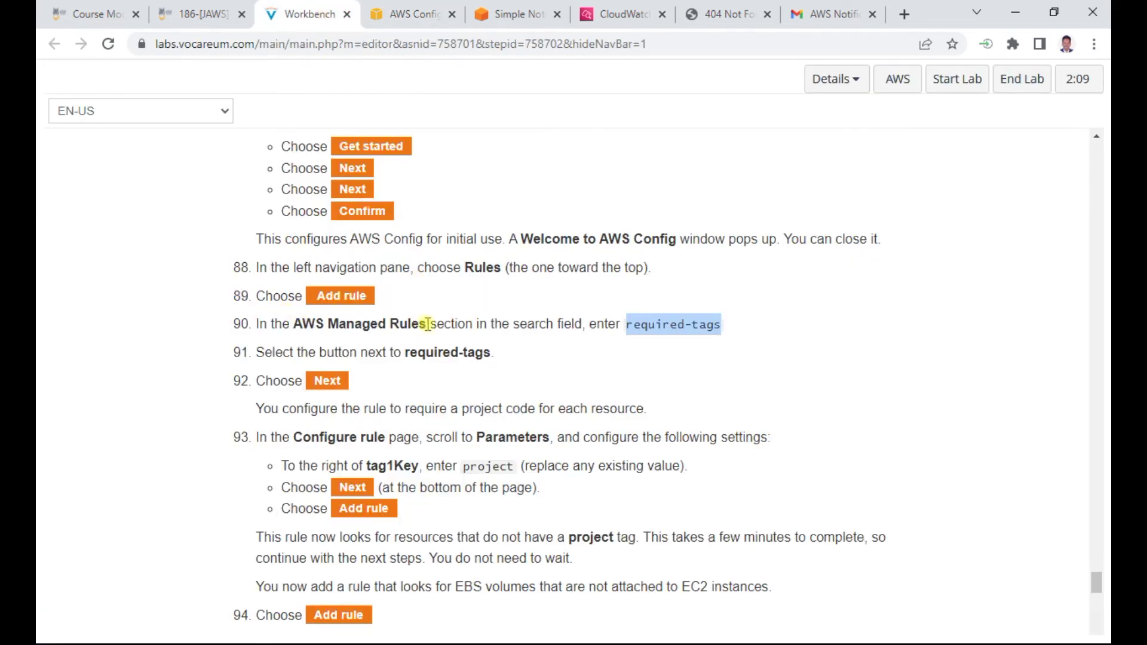
left_click(411, 17)
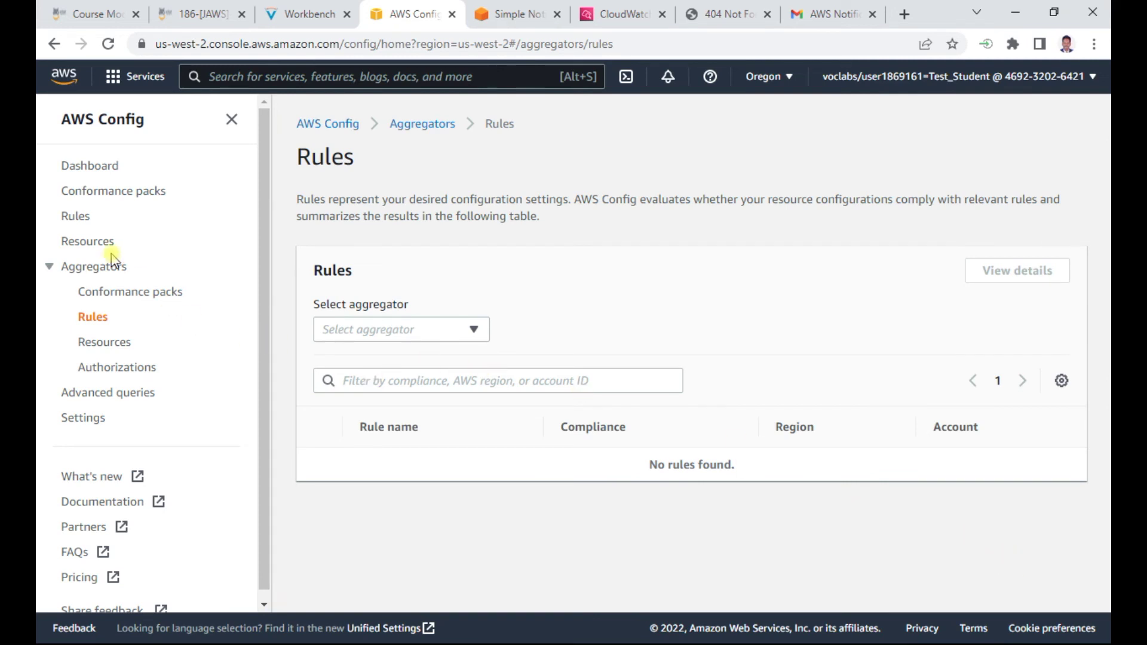
left_click(82, 221)
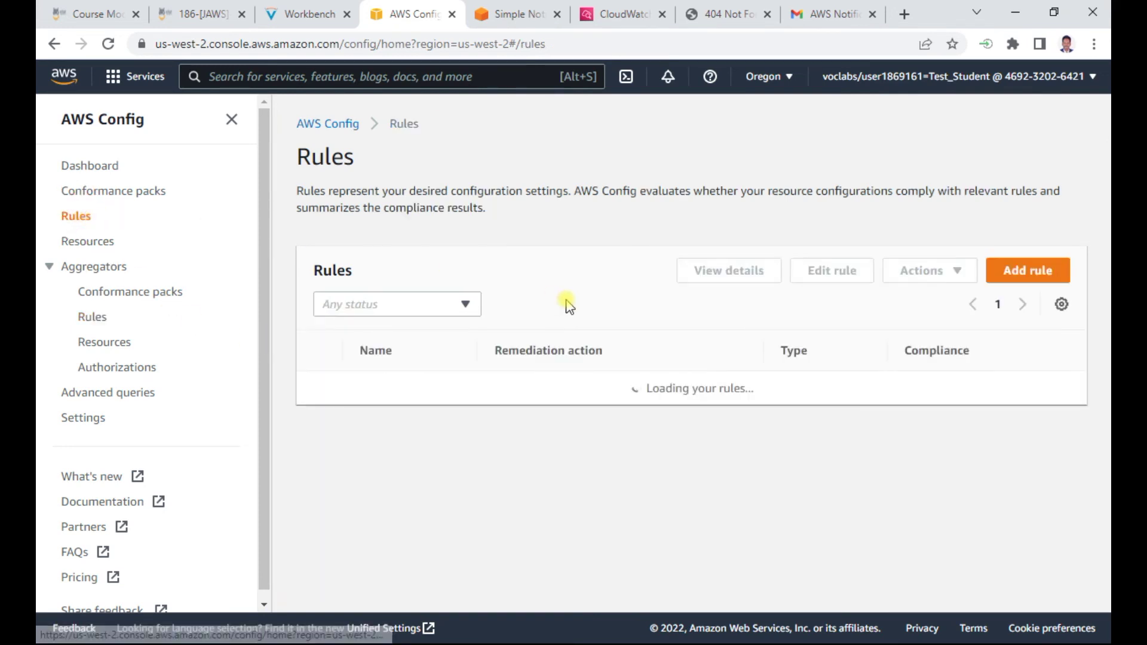
Add a rule by filtering AWS Managed Rules for required-tags and selecting it
left_click(1028, 276)
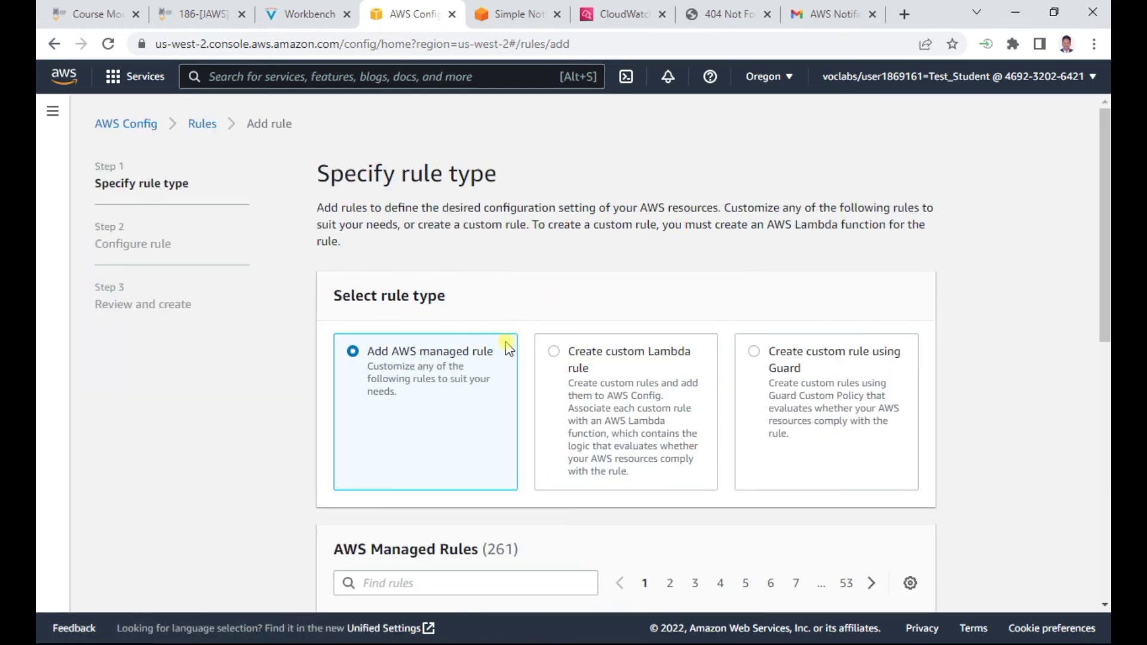
scroll(456, 320, "down", 2)
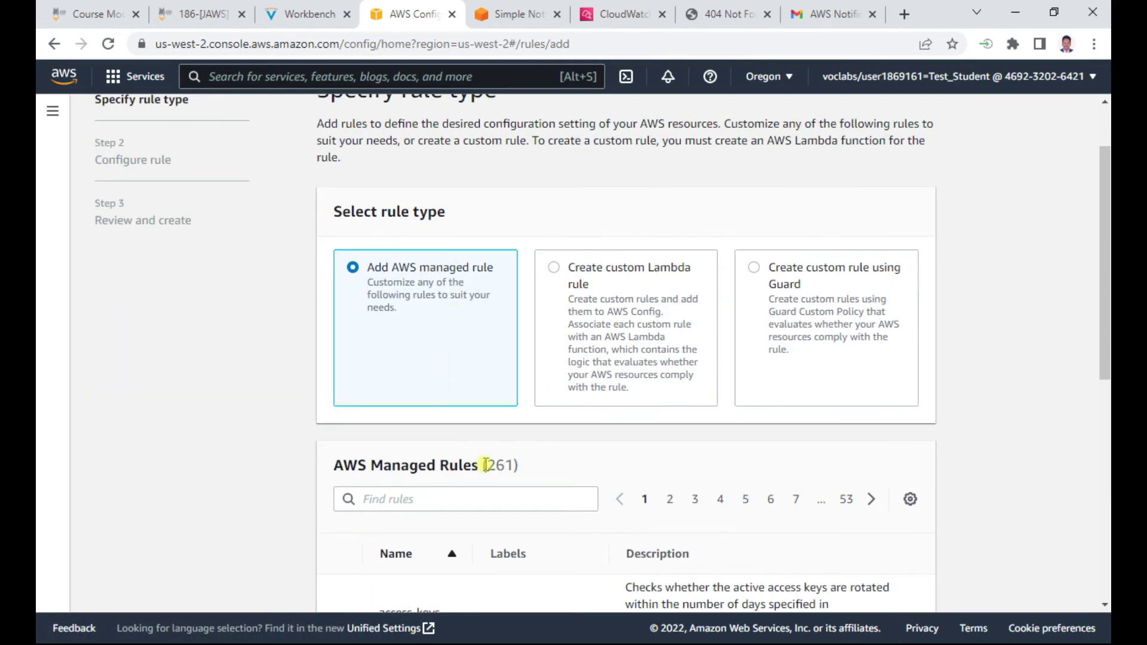
scroll(485, 465, "down", 2)
left_click(385, 415)
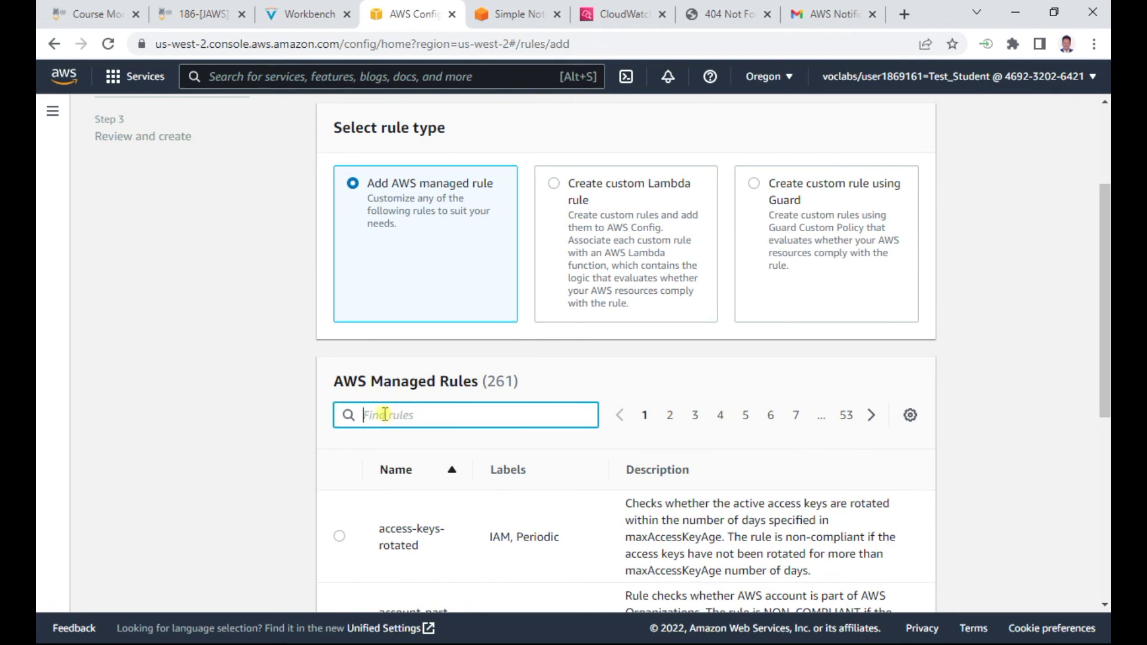
key("ctrl+v")
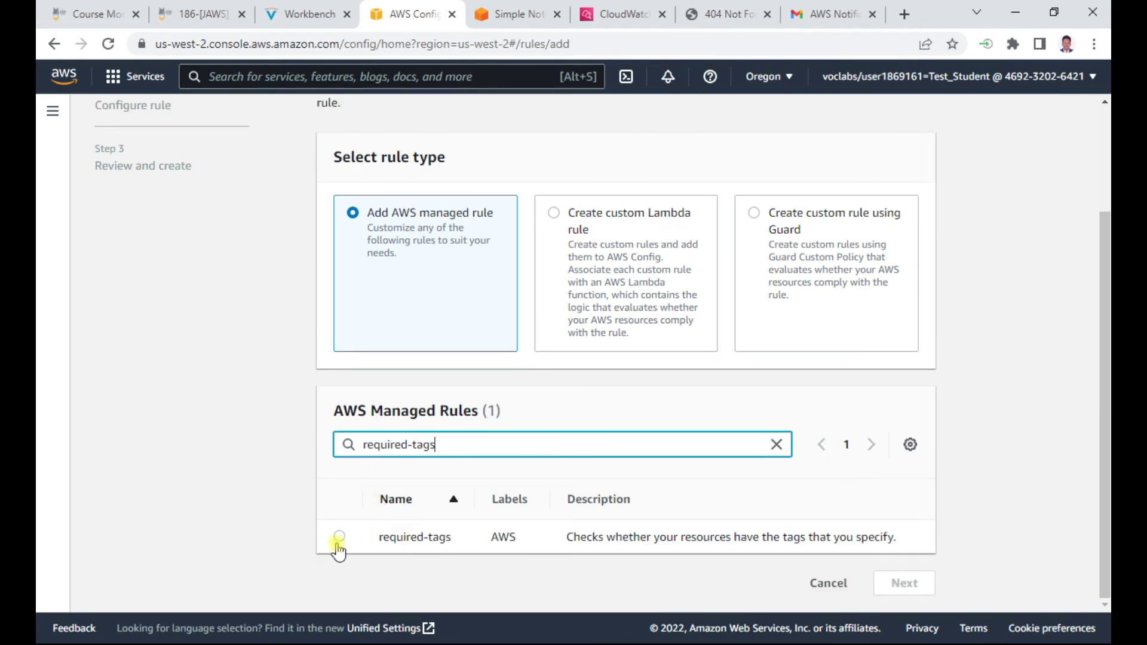
left_click(339, 536)
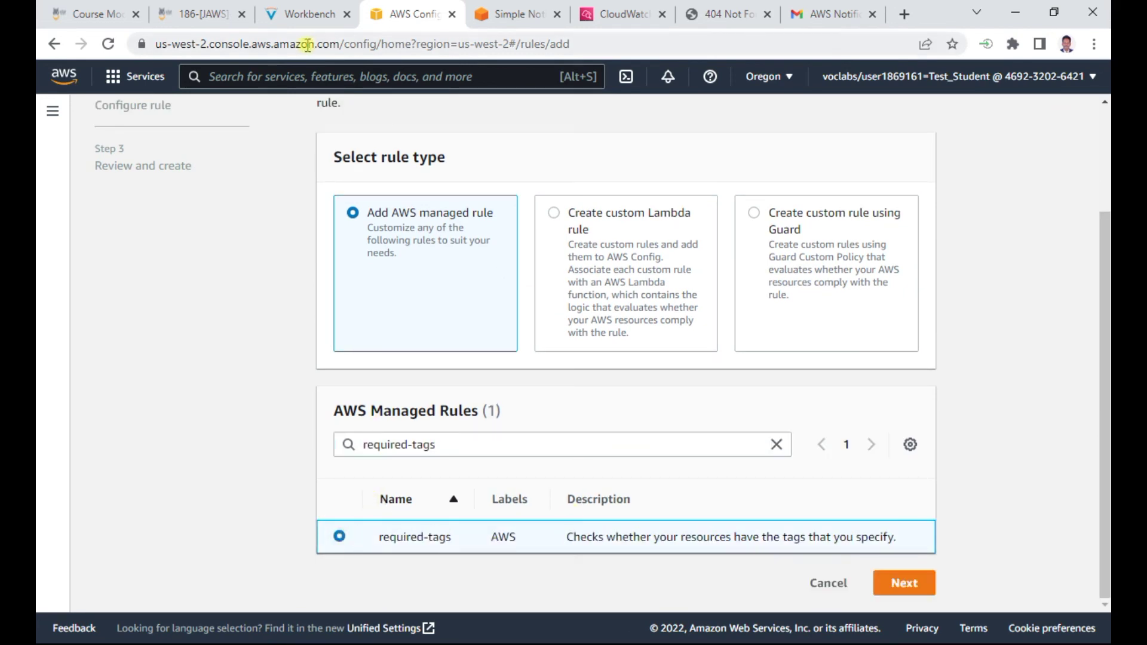
left_click(303, 14)
scroll(500, 338, "down", 3)
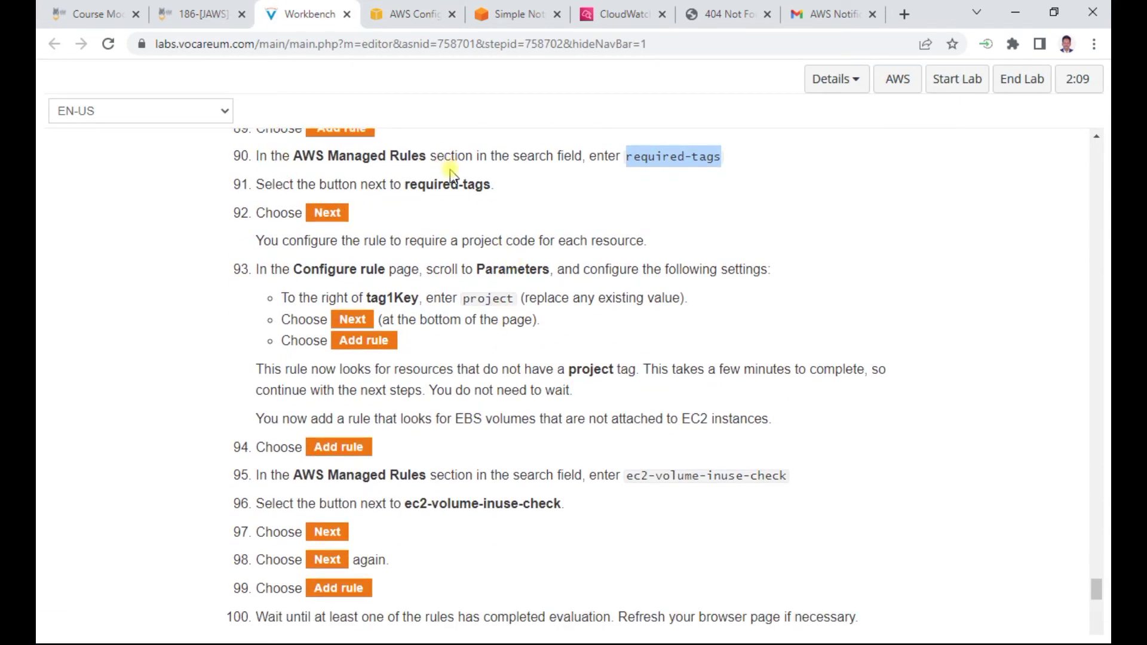
scroll(463, 218, "down", 1)
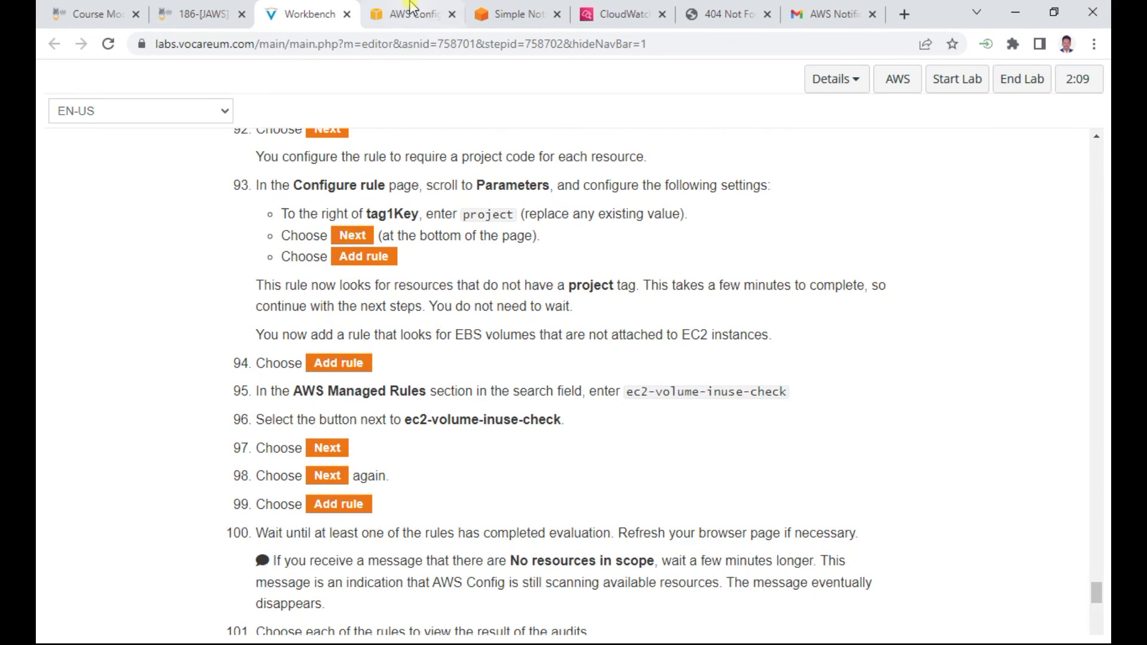
left_click(411, 7)
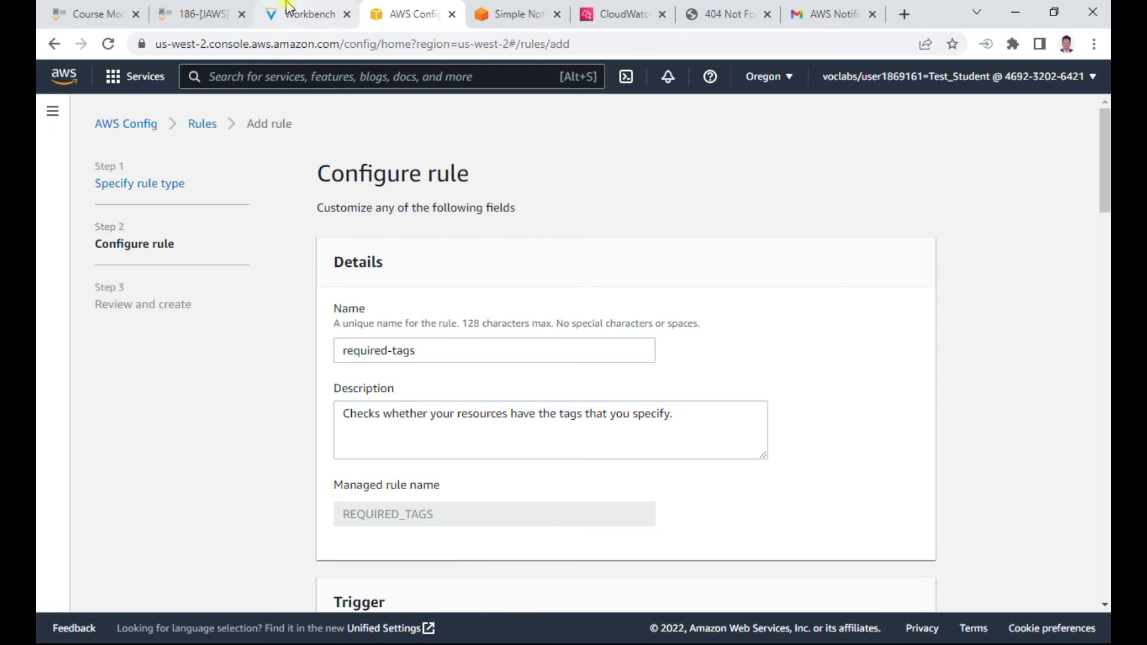
Copy the tag key value 'project' from the lab instructions for the required-tags parameters
left_click(305, 14)
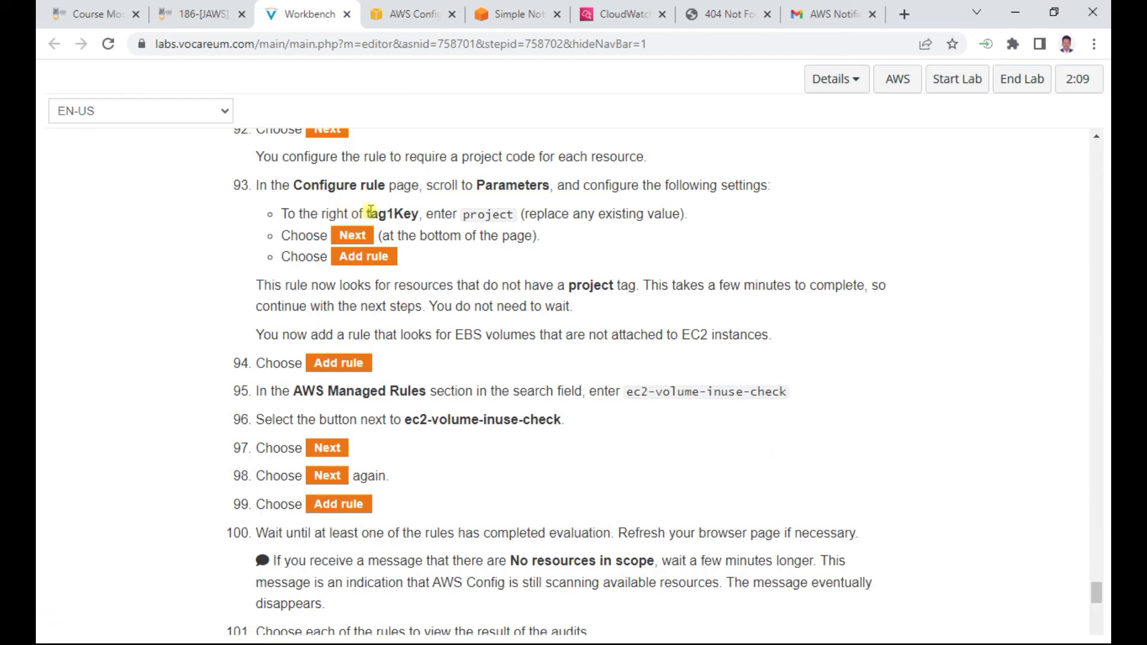
left_click_drag(367, 214, 420, 215)
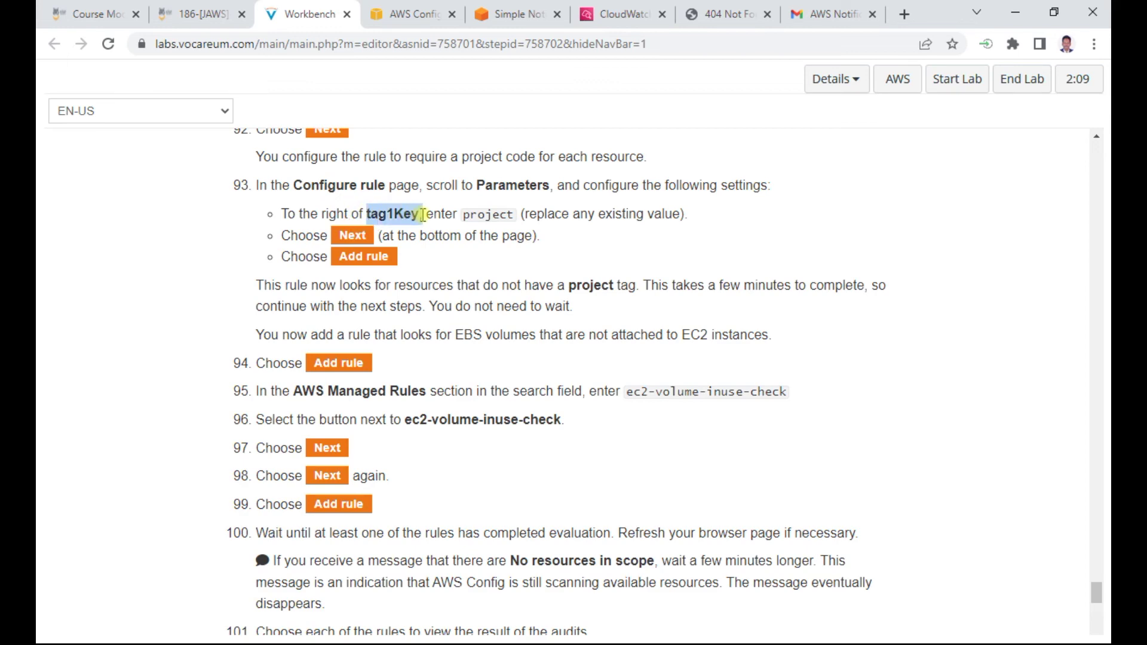
double_click(495, 214)
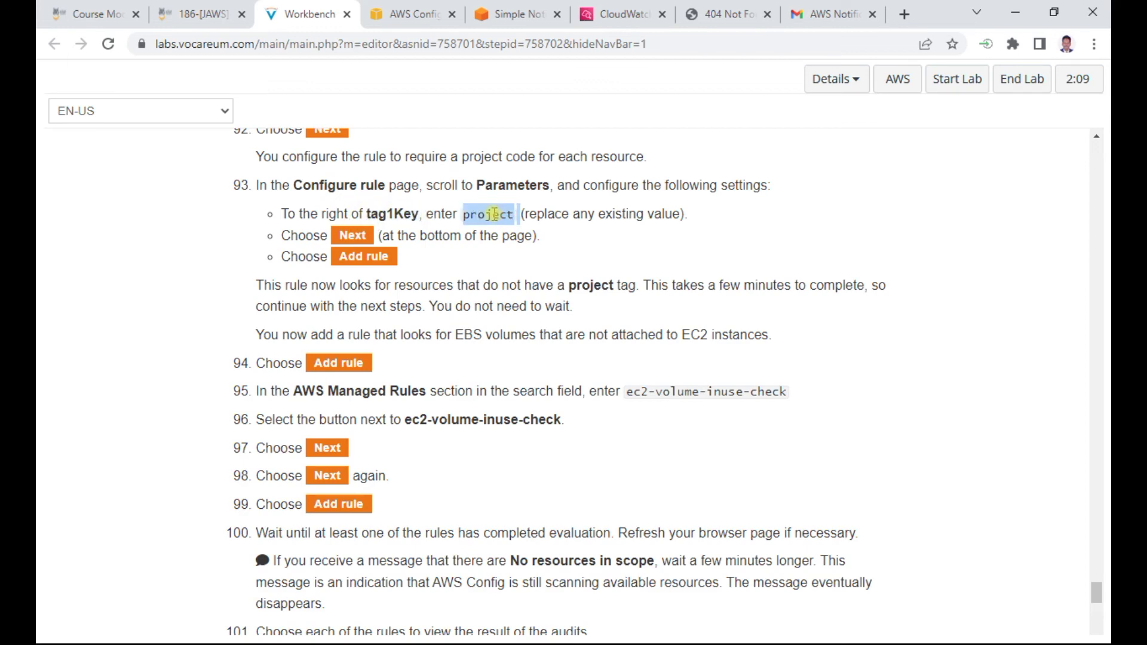
key("ctrl+c")
left_click(412, 14)
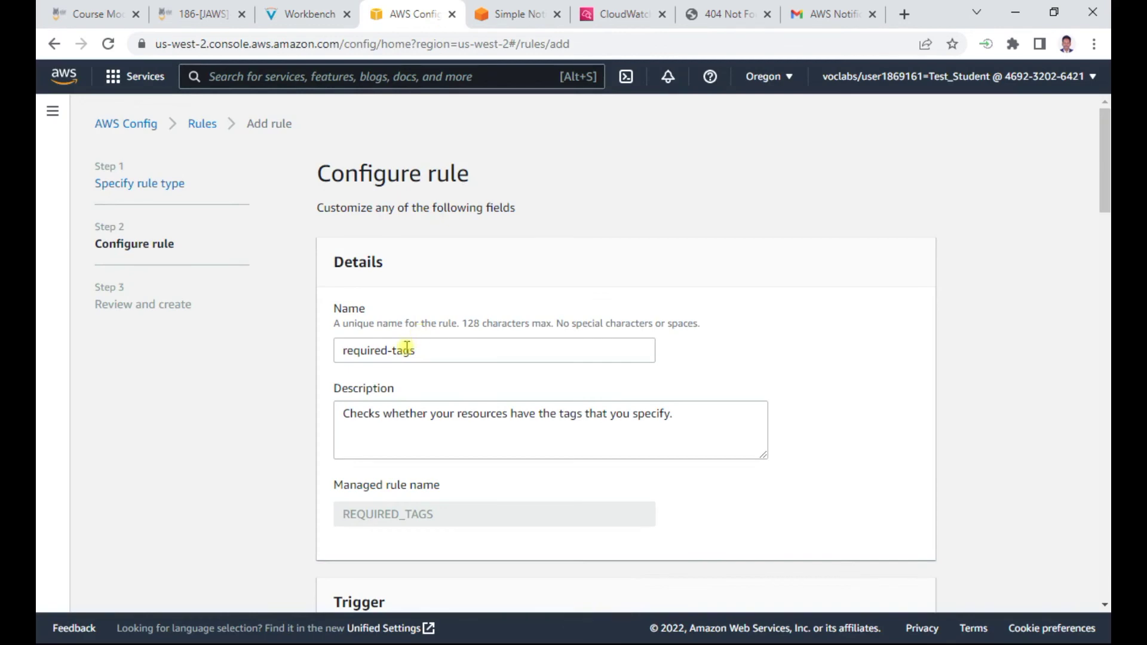
scroll(399, 423, "down", 7)
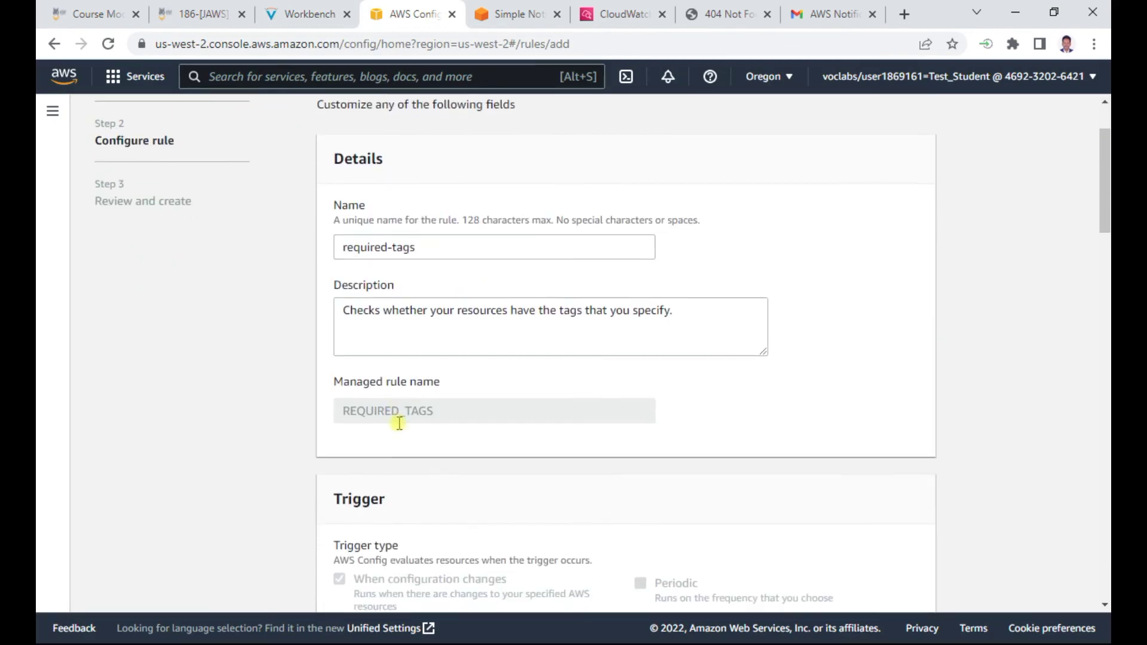
scroll(399, 425, "down", 15)
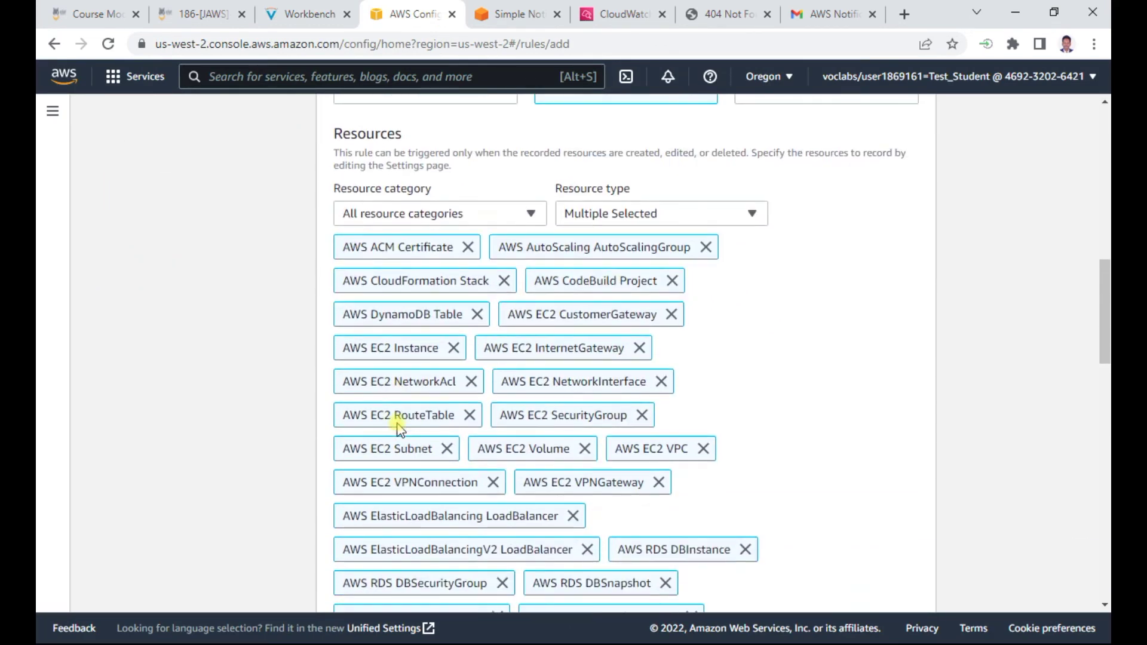
scroll(398, 423, "down", 6)
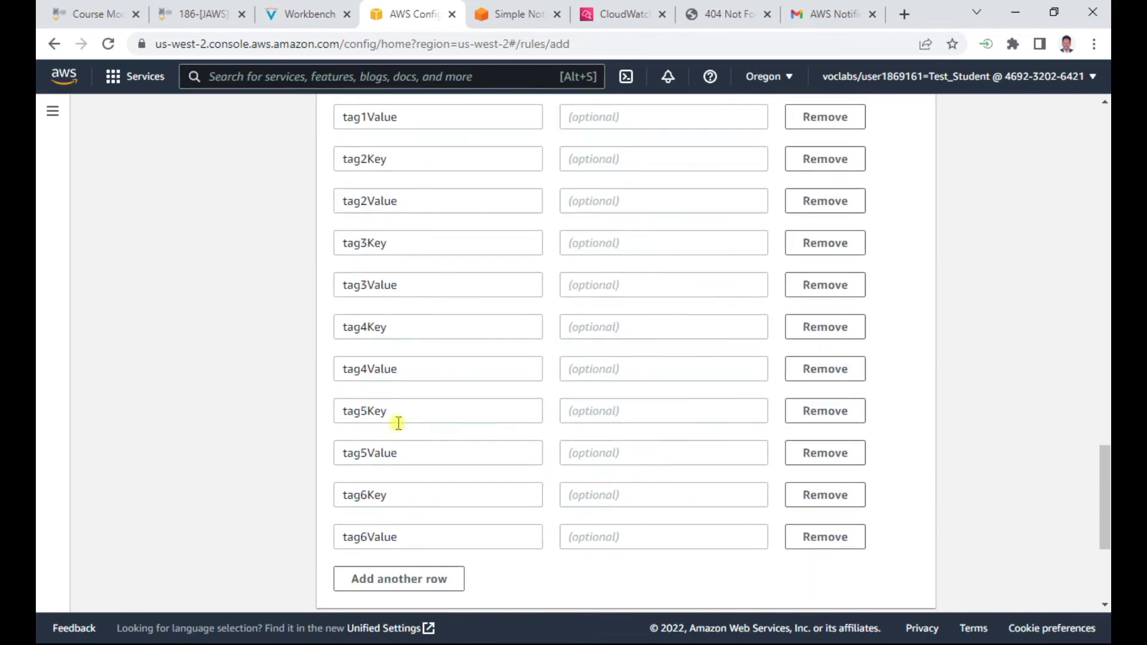
scroll(398, 423, "down", 4)
scroll(399, 428, "up", 20)
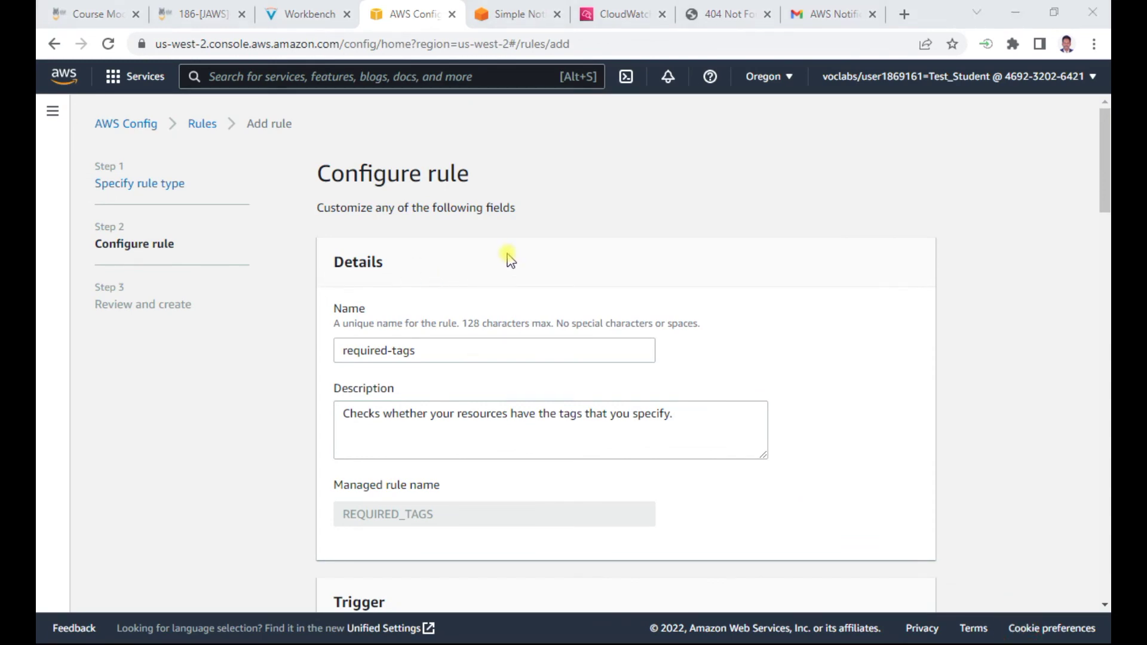
scroll(506, 256, "down", 10)
scroll(507, 255, "down", 12)
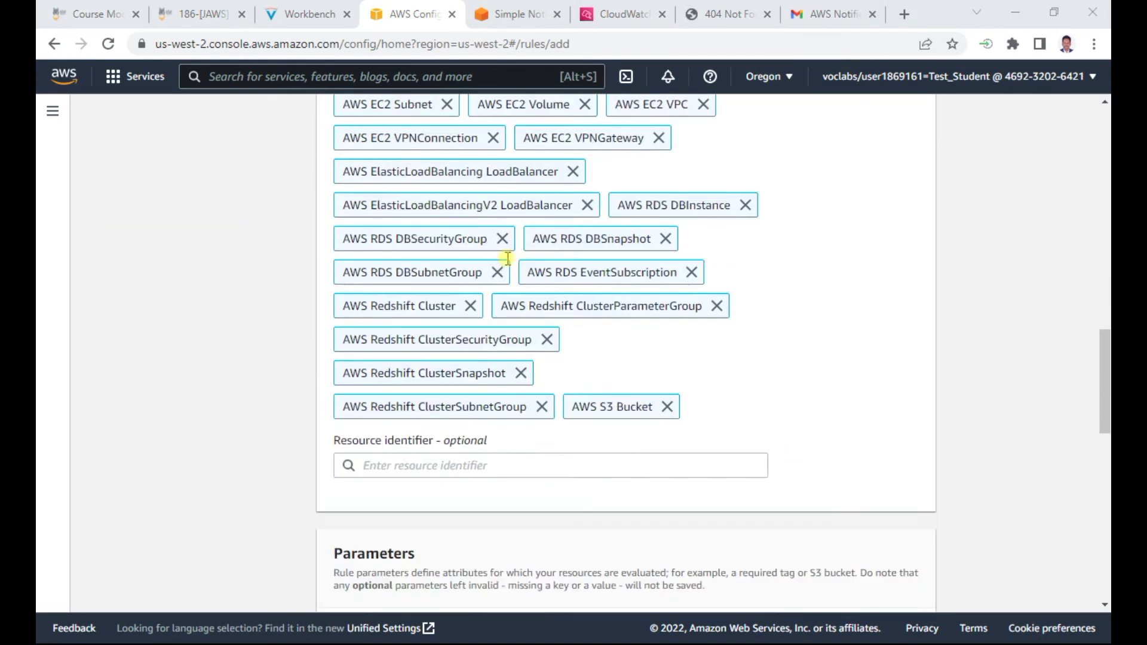
scroll(394, 248, "down", 1)
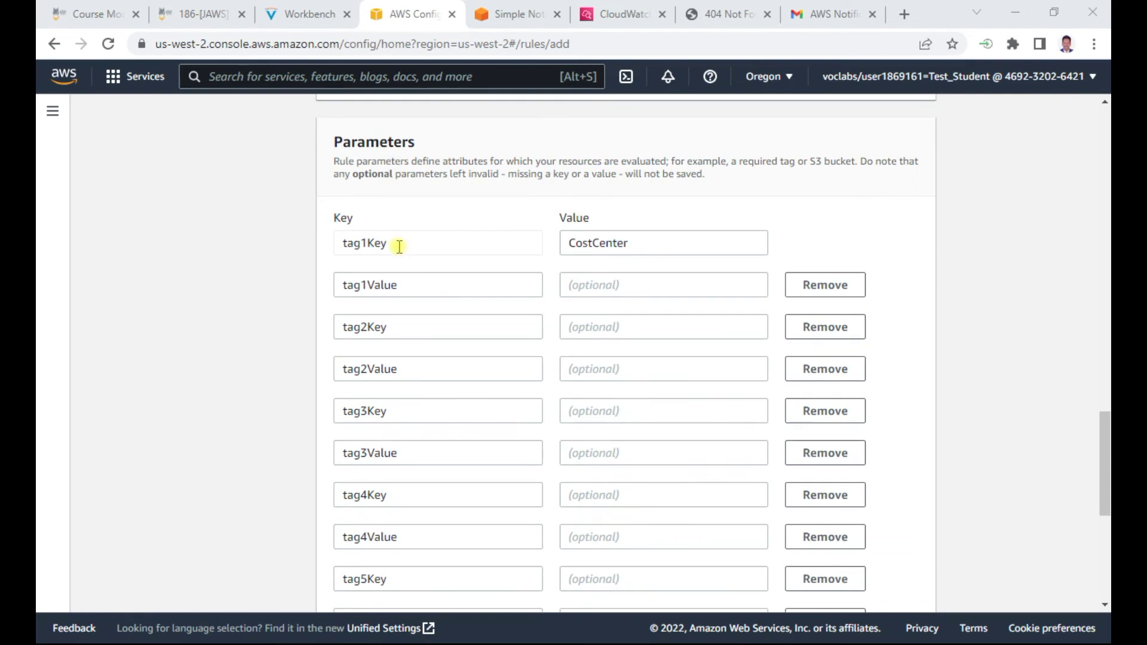
Replace CostCenter with project for tag1Key and leave tag1Value empty
left_click(305, 14)
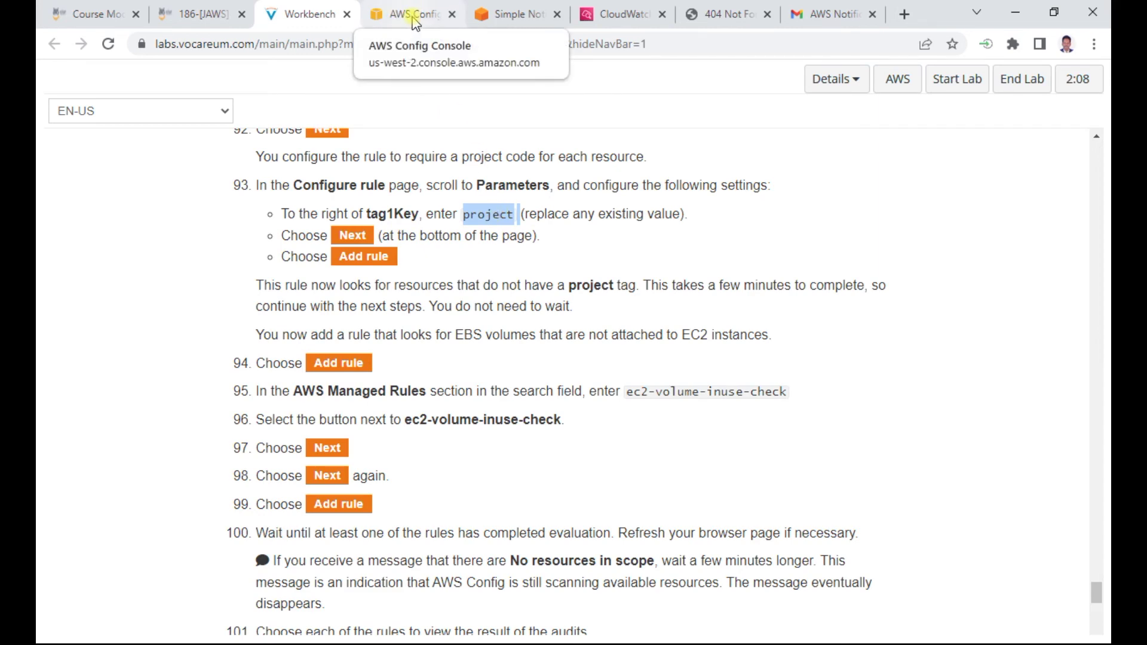
left_click(415, 22)
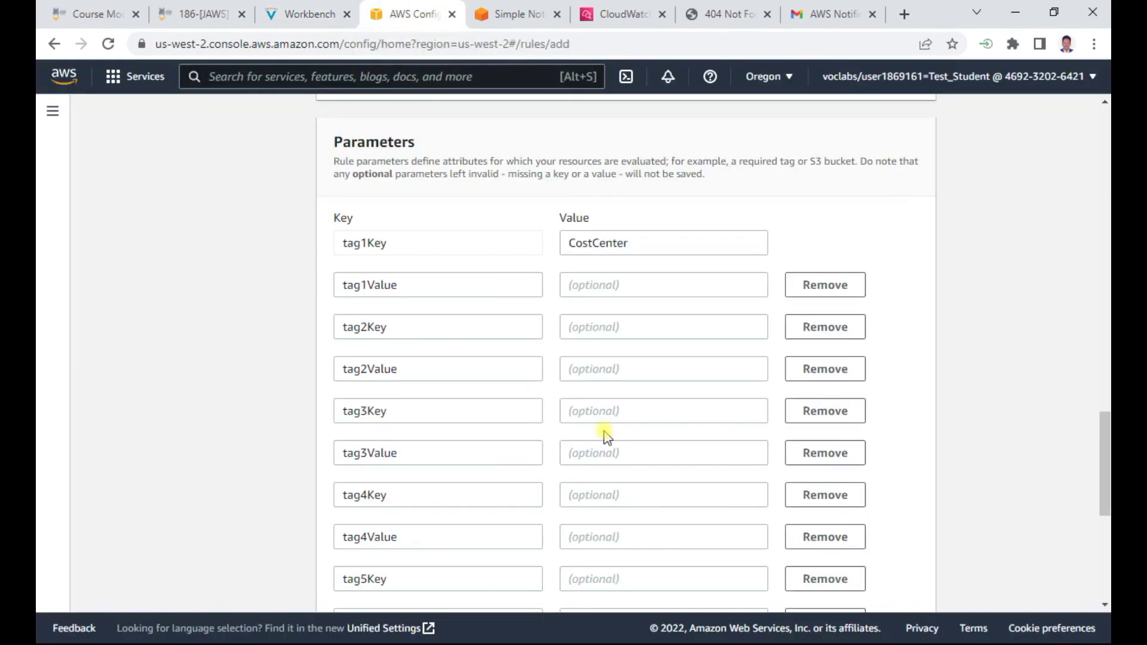
left_click(580, 282)
left_click_drag(636, 244, 543, 235)
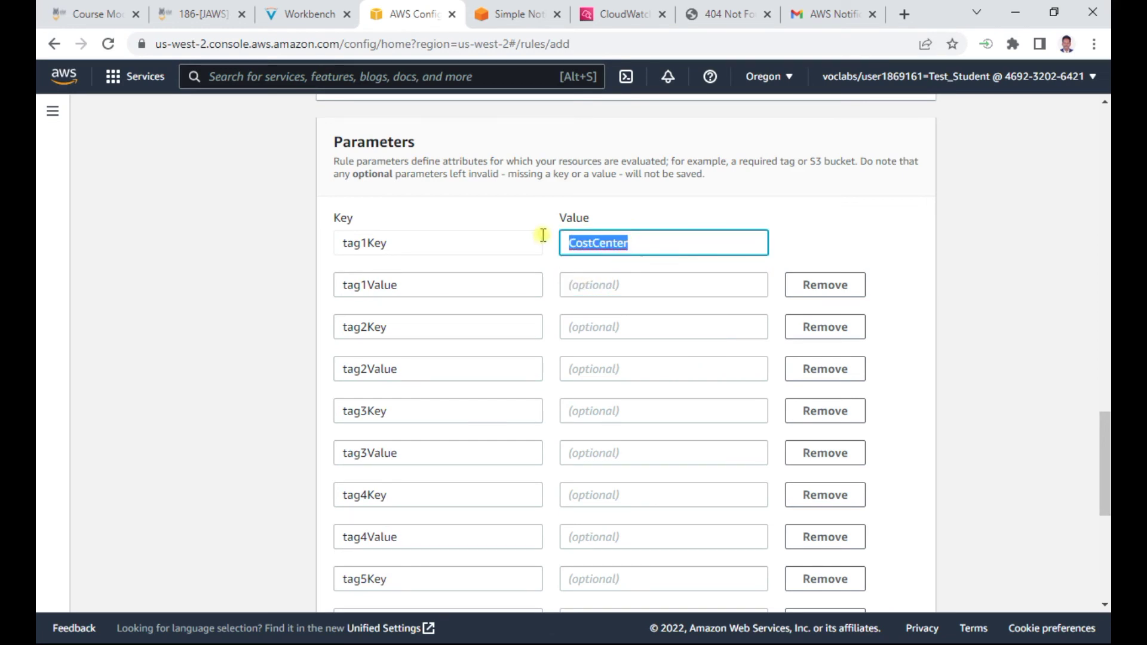
left_click(597, 286)
key("ctrl+v")
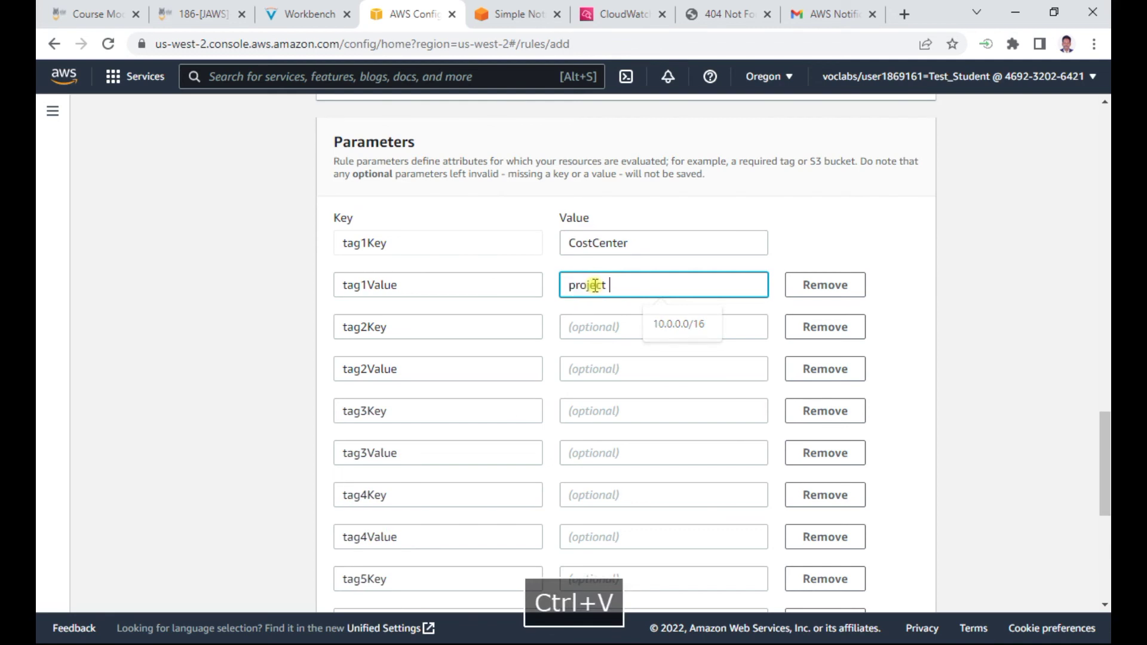
key("BackSpace")
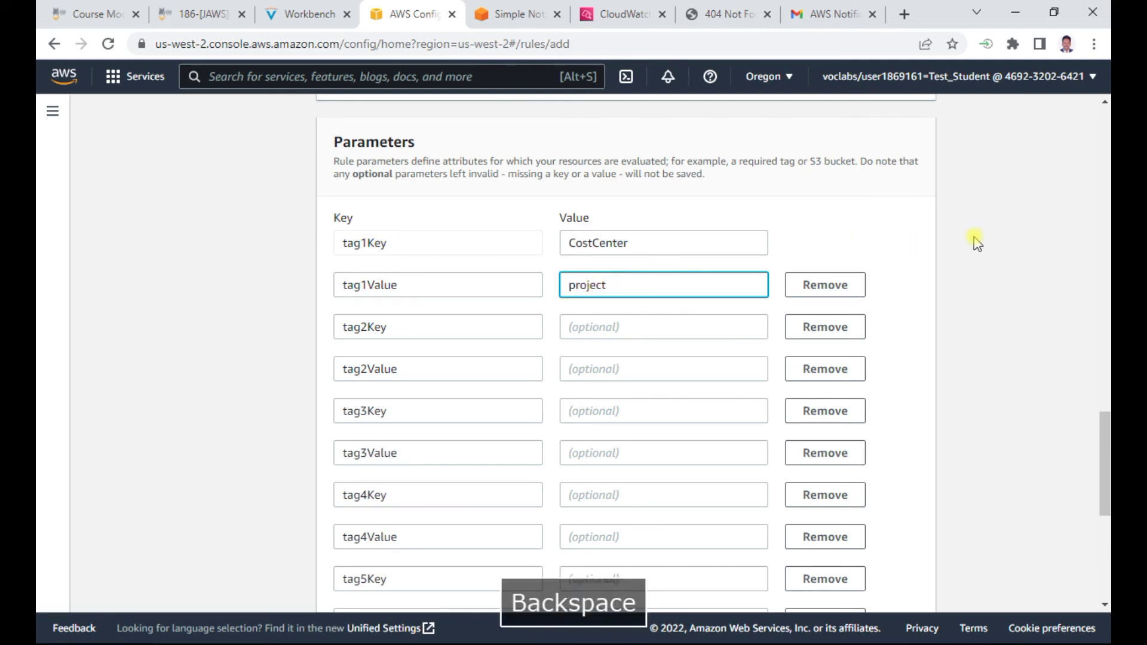
left_click(288, 18)
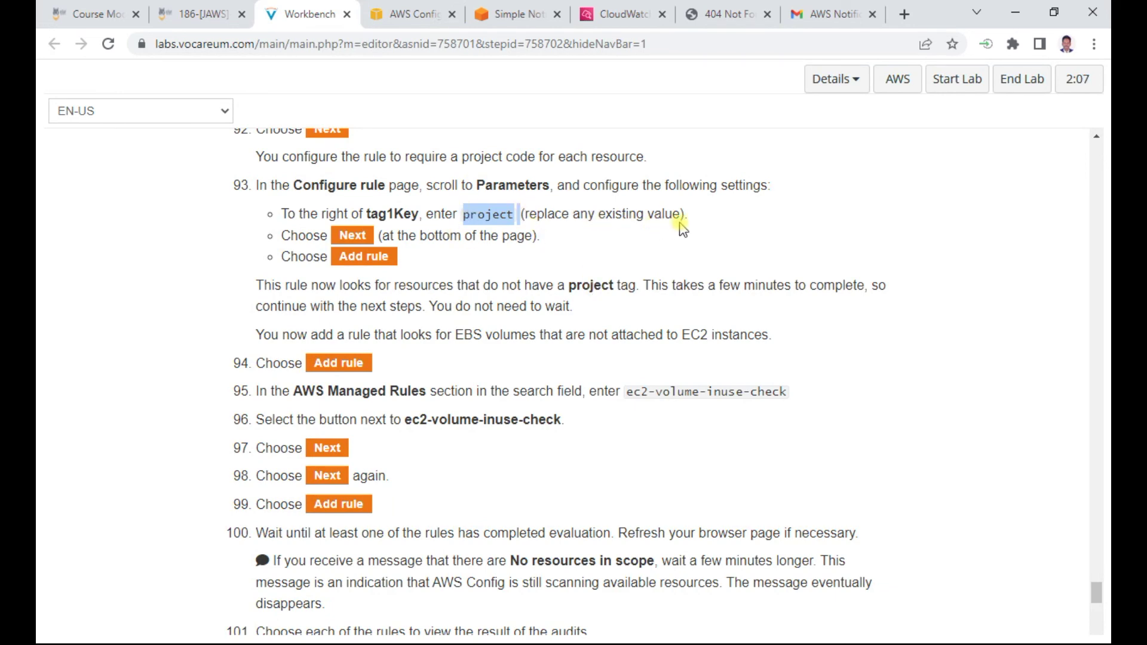
left_click(413, 14)
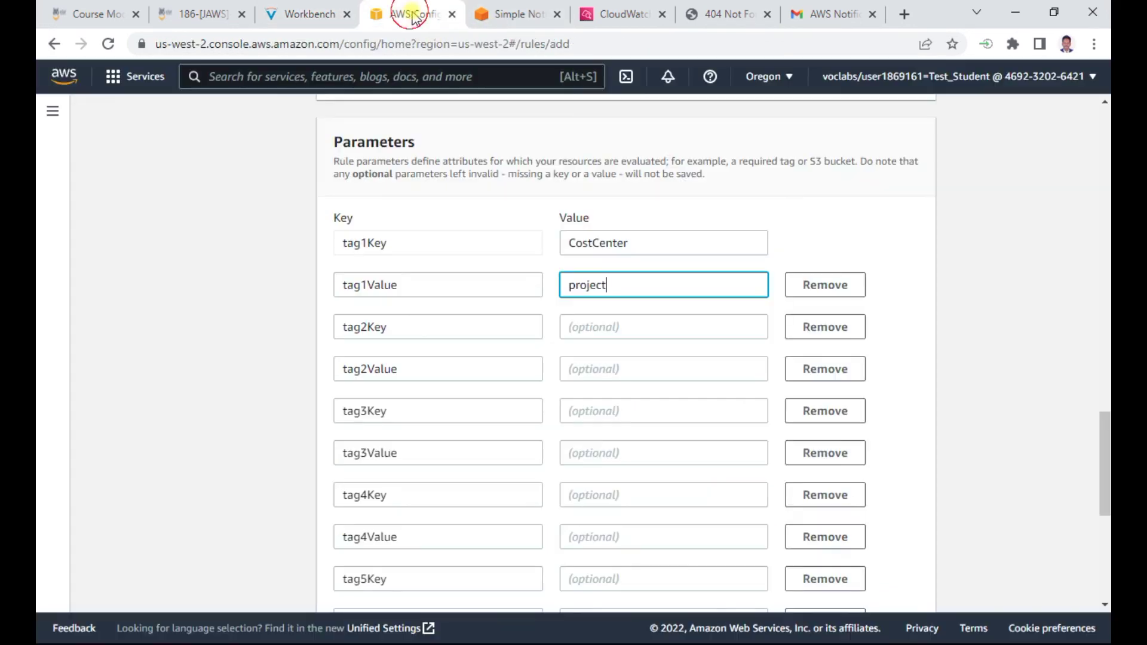
double_click(640, 242)
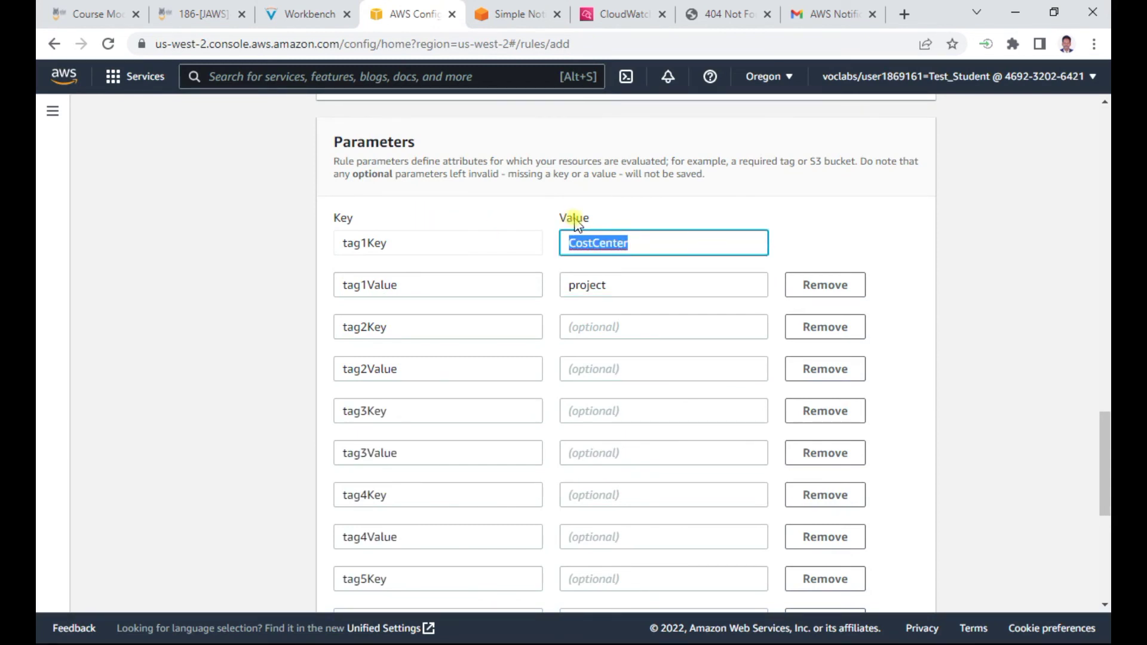
type("project")
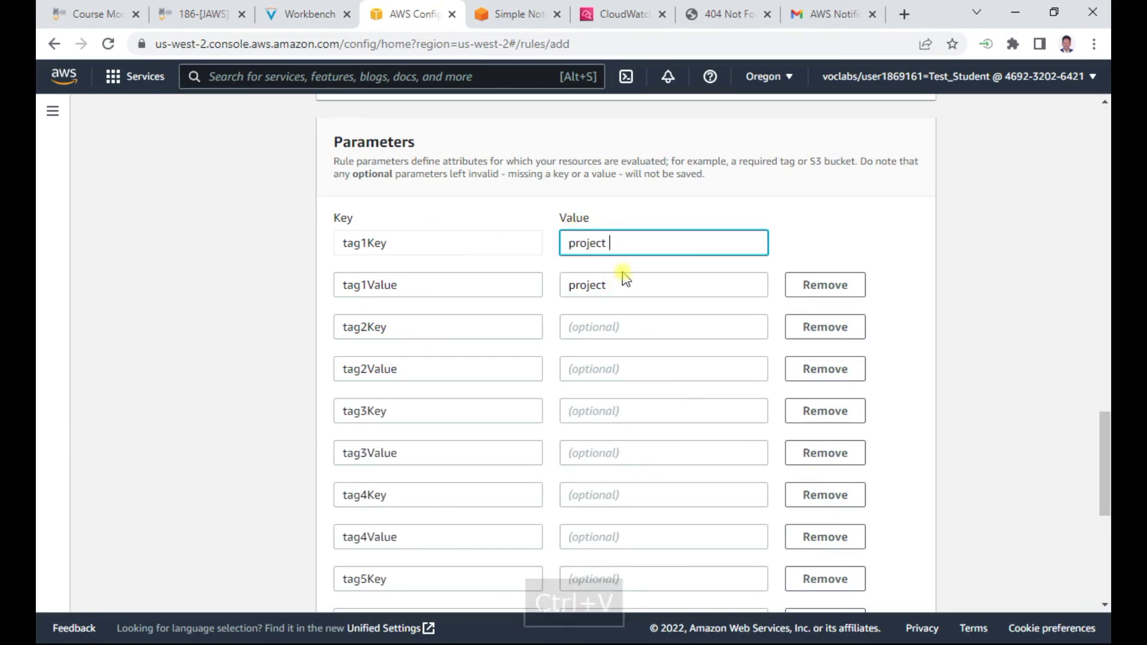
key("BackSpace")
left_click_drag(617, 293, 486, 282)
key("BackSpace")
left_click(994, 294)
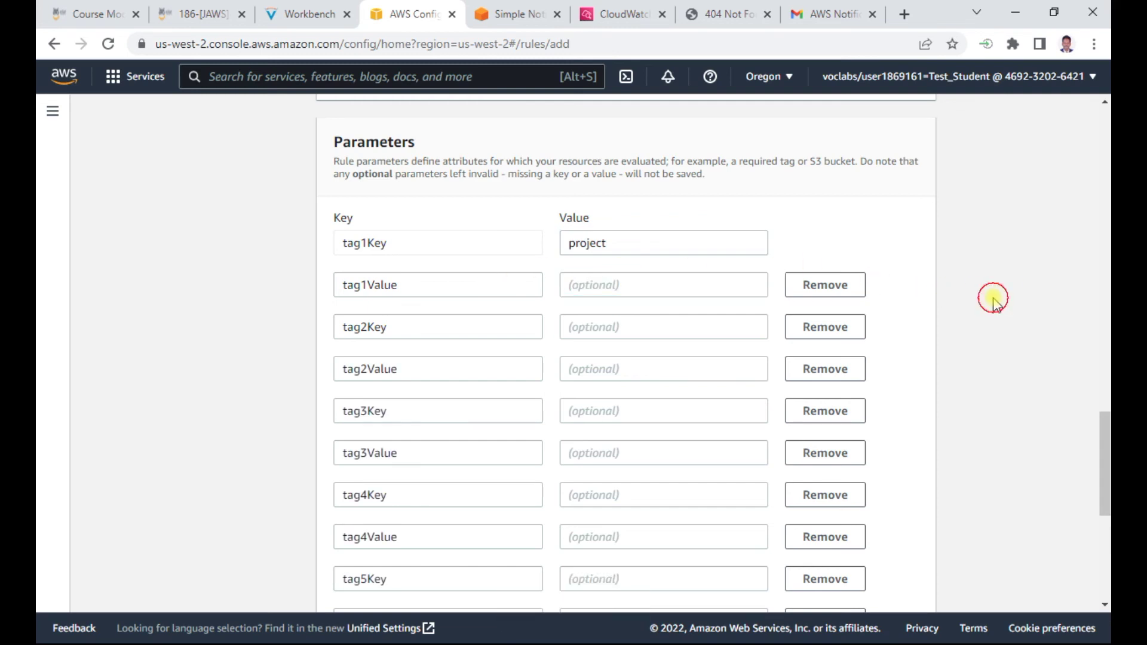
Review and add the required-tags rule to AWS Config
scroll(993, 308, "down", 5)
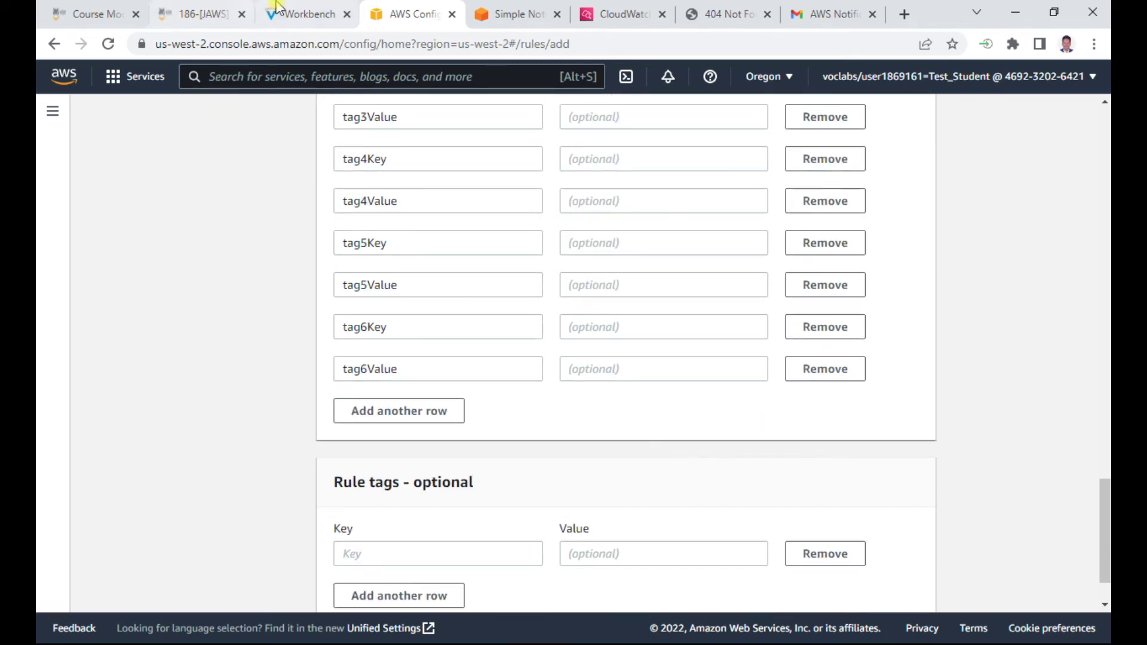
left_click(302, 14)
scroll(476, 250, "down", 1)
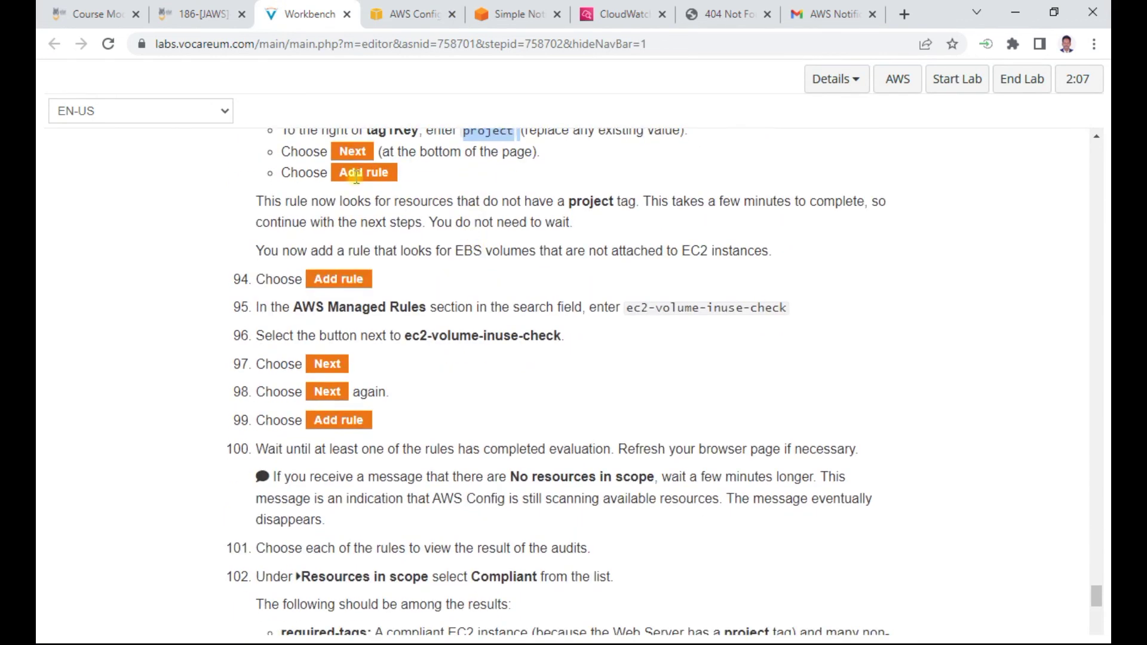
left_click(401, 14)
scroll(974, 445, "down", 1)
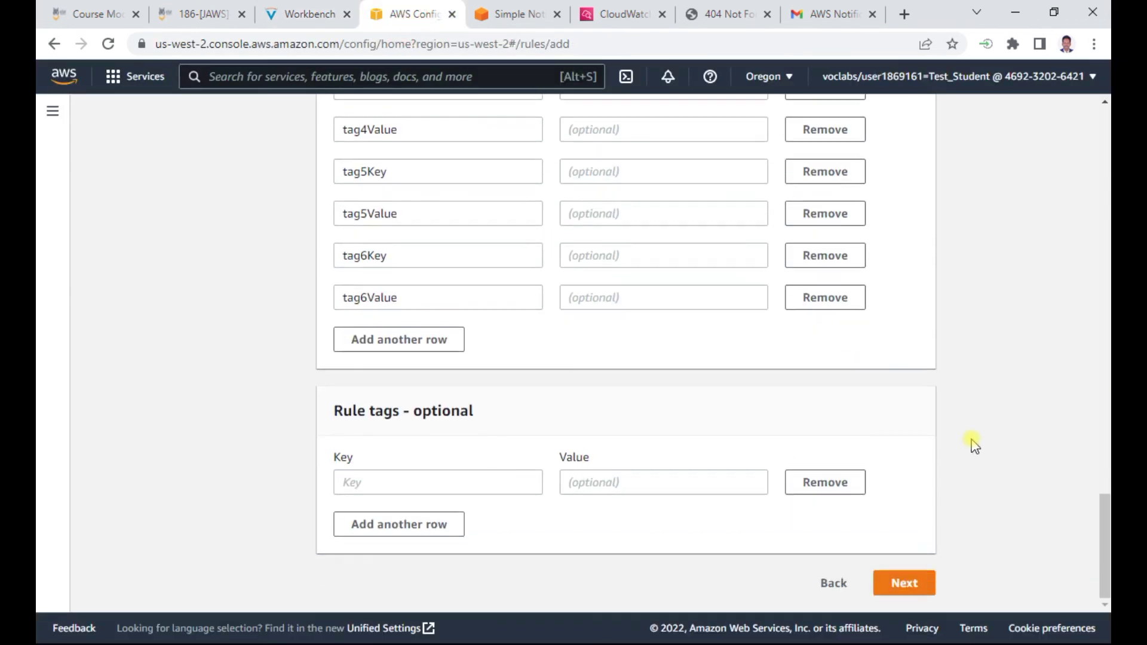
left_click(916, 584)
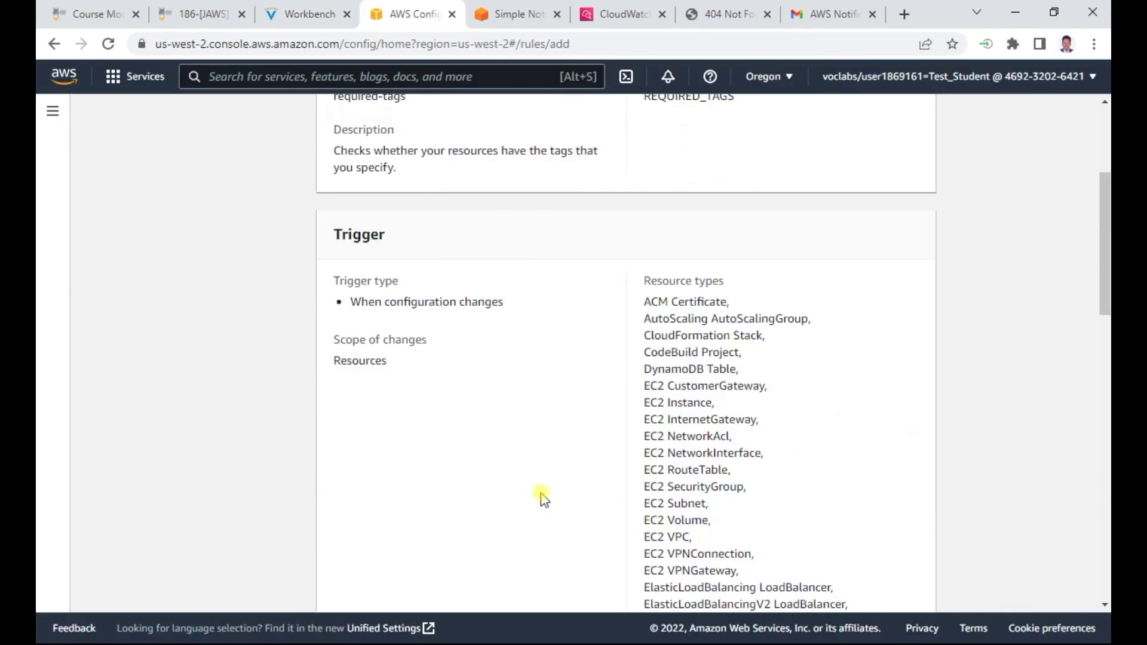
scroll(616, 397, "down", 10)
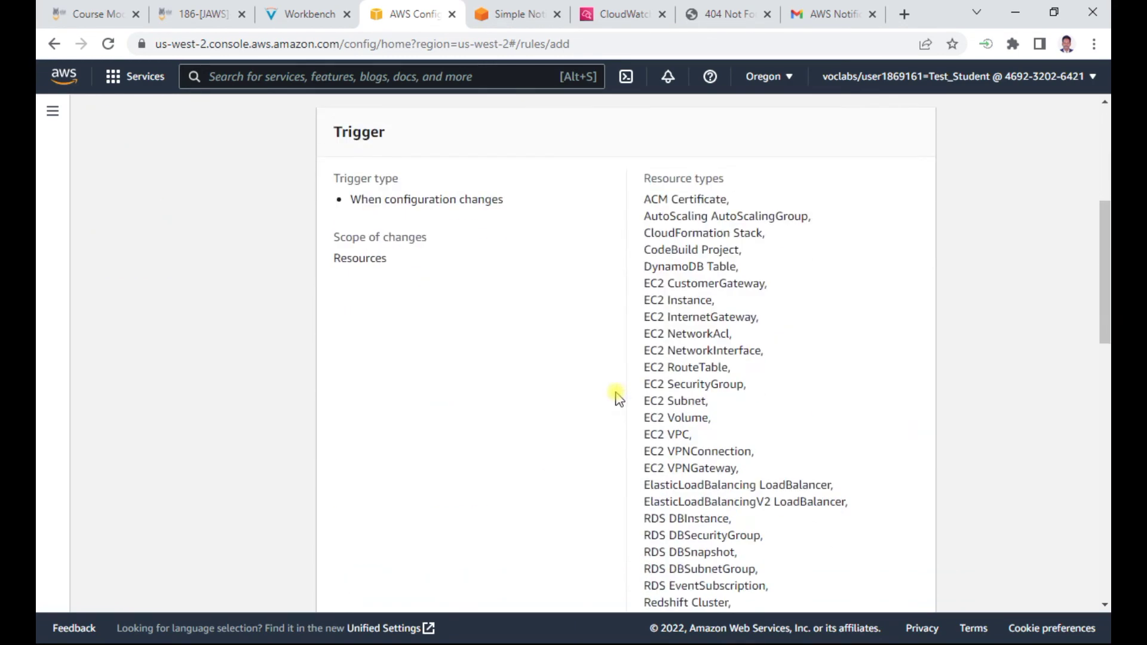
scroll(615, 397, "down", 8)
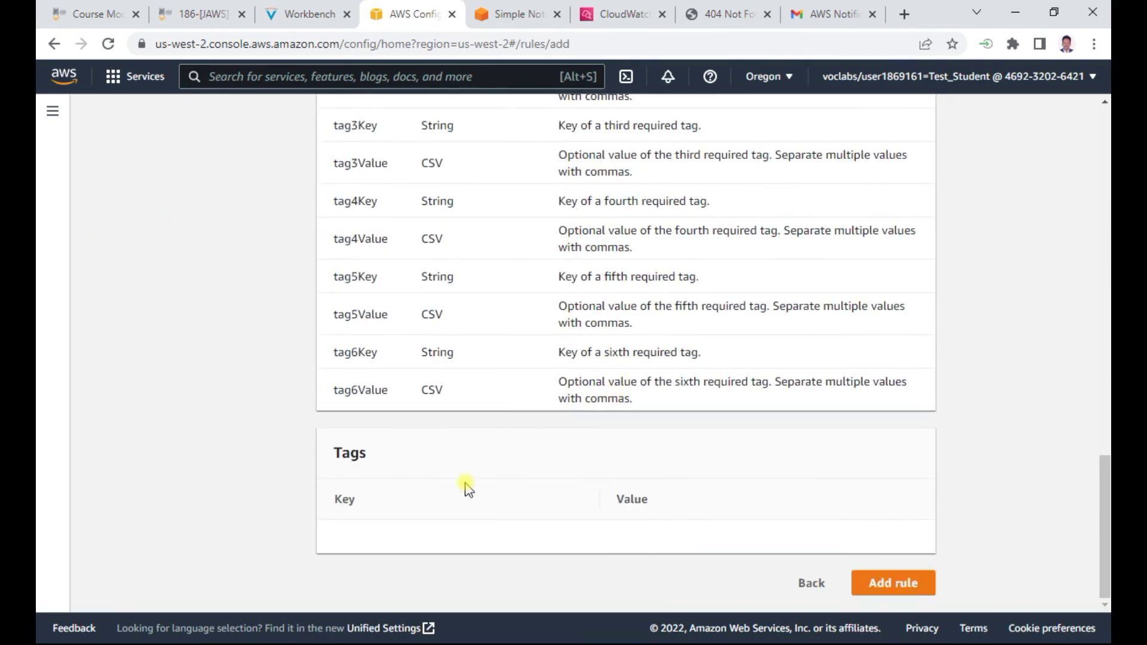
left_click(874, 583)
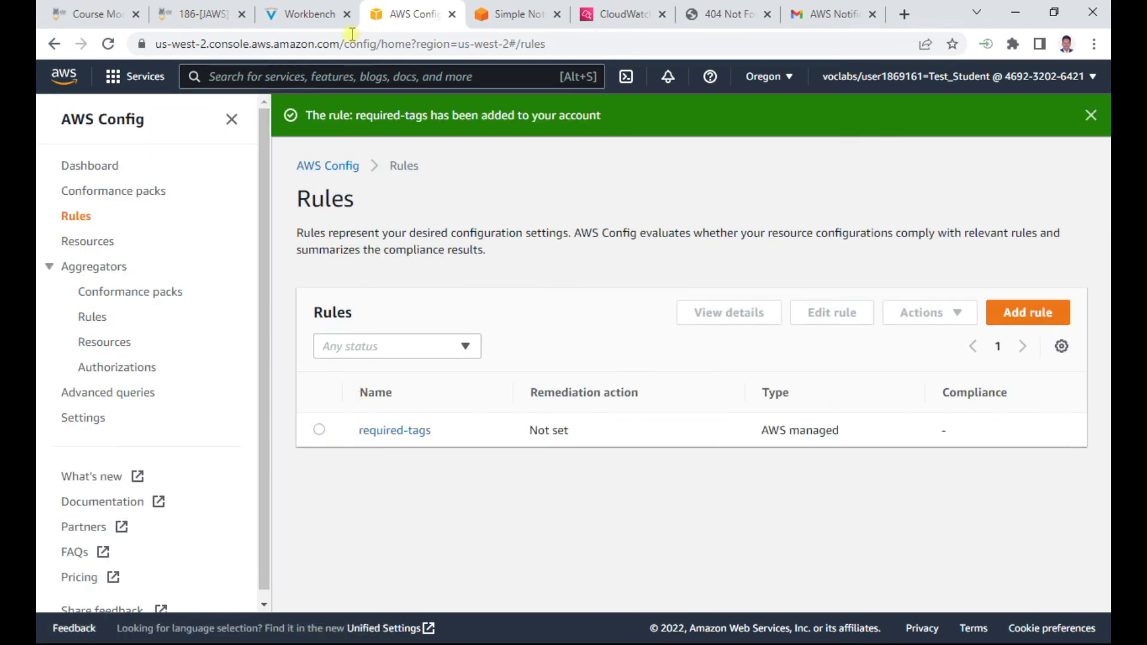
left_click(311, 14)
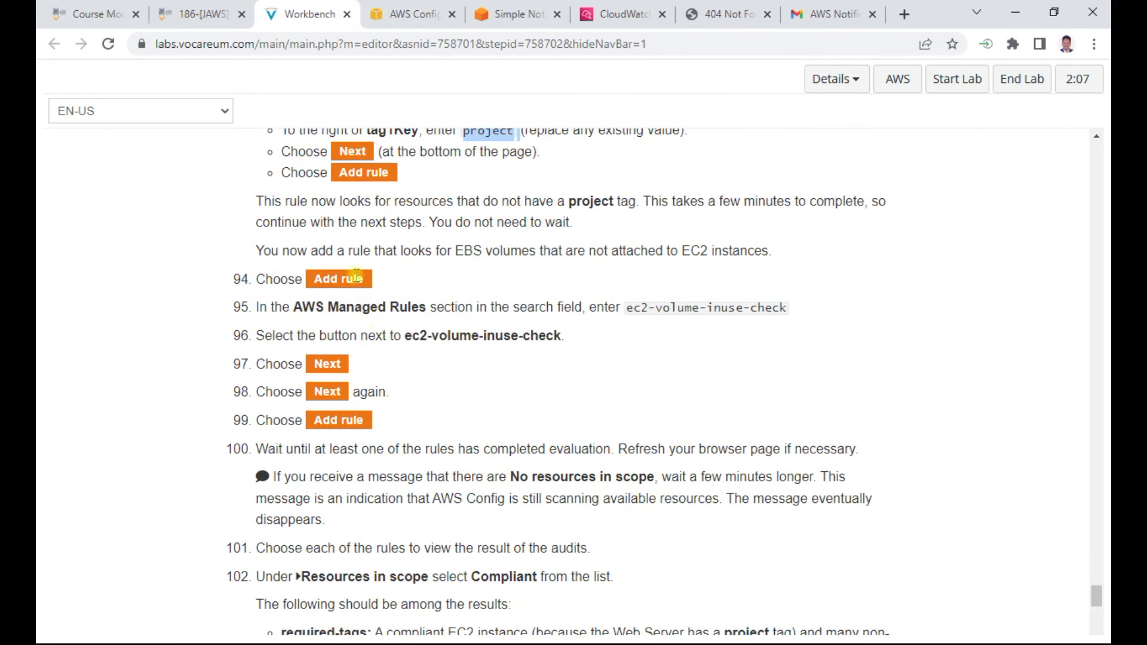
scroll(367, 272, "down", 1)
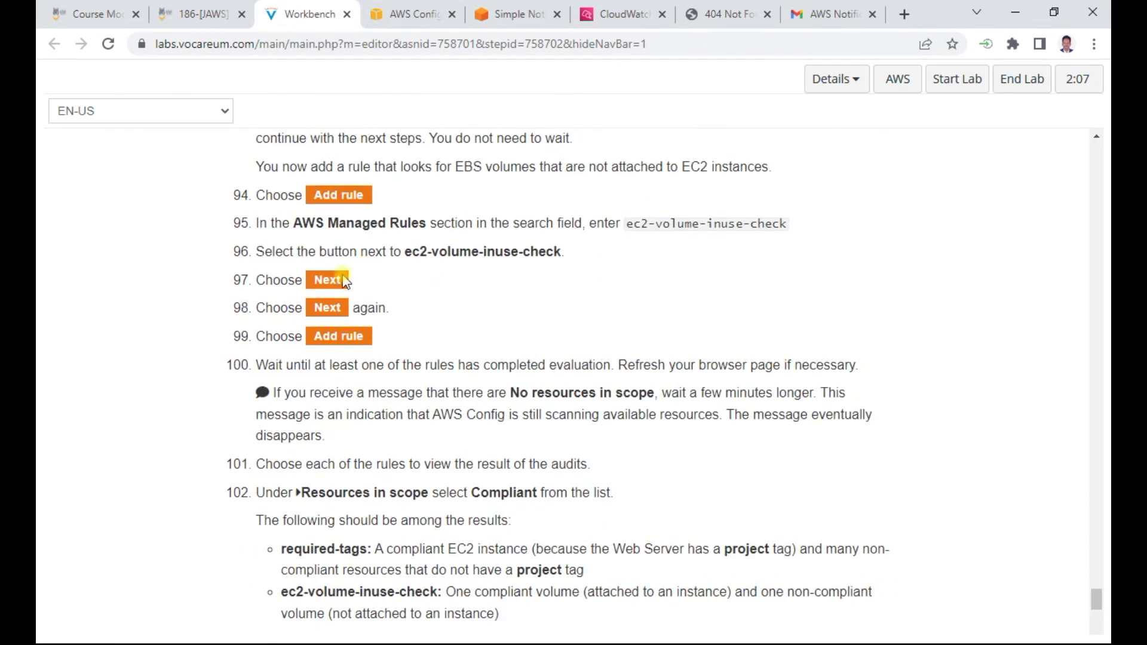
left_click_drag(303, 223, 425, 220)
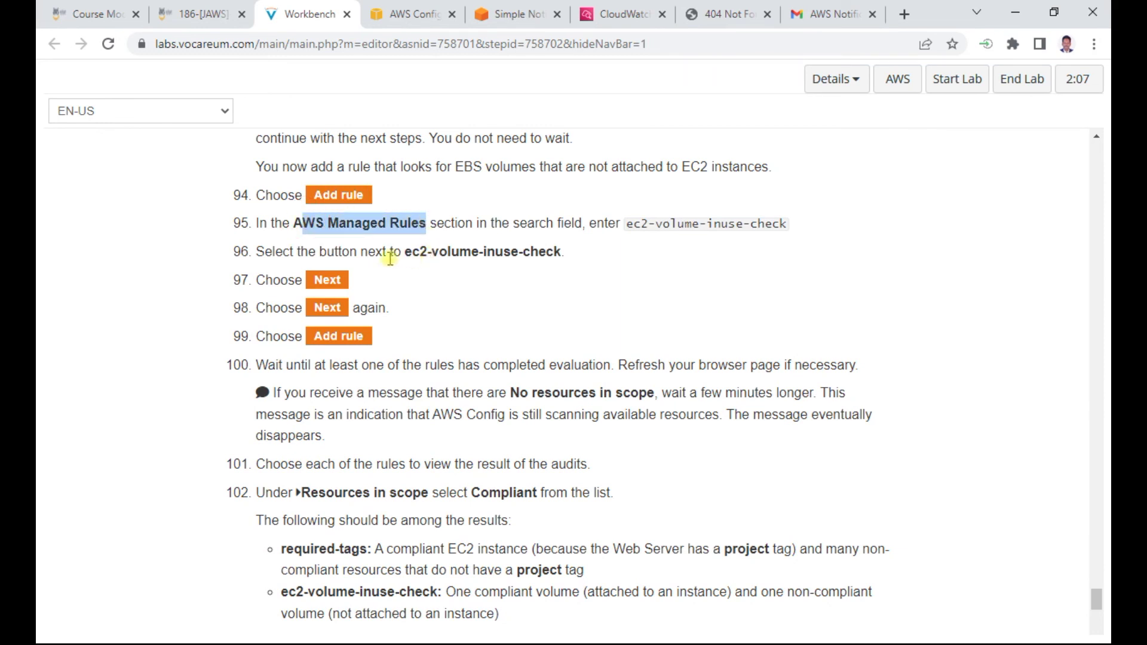
left_click_drag(403, 252, 609, 262)
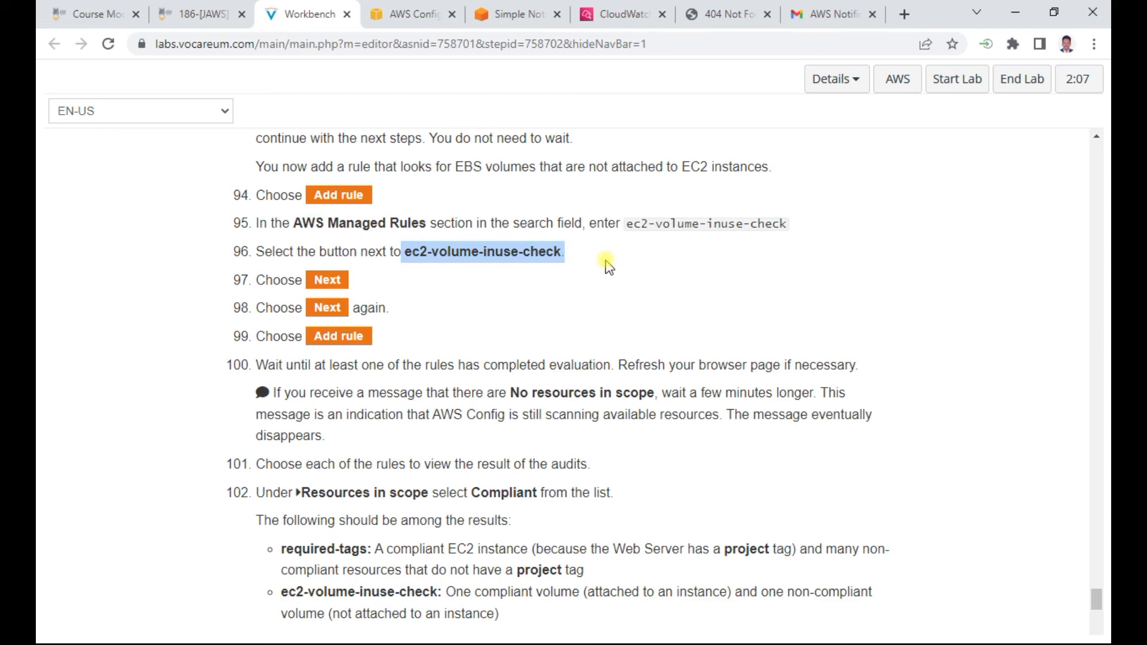
key("ctrl+c")
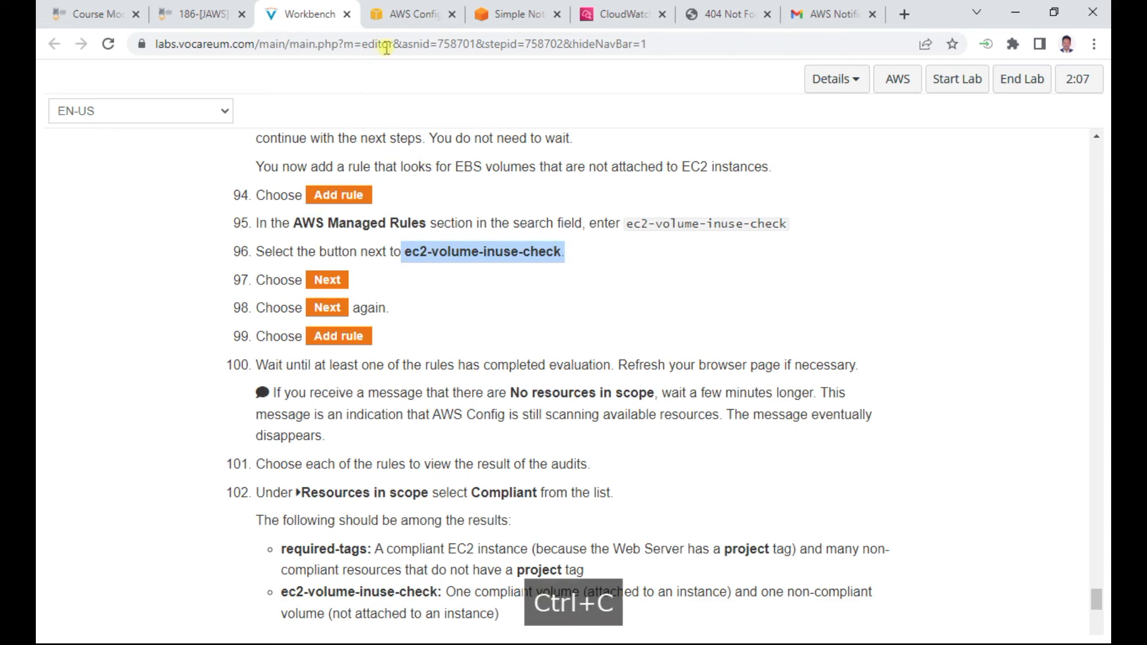
left_click(400, 20)
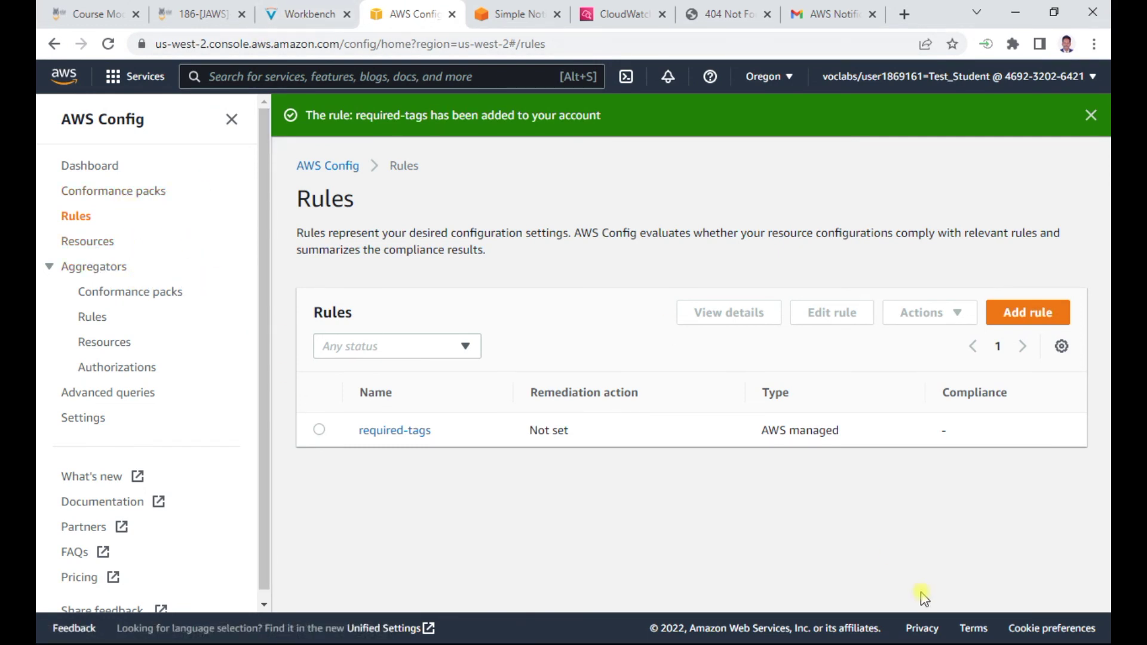
Start a new Config rule and filter the AWS managed rules for ec2-volume-inuse-check
left_click(1028, 270)
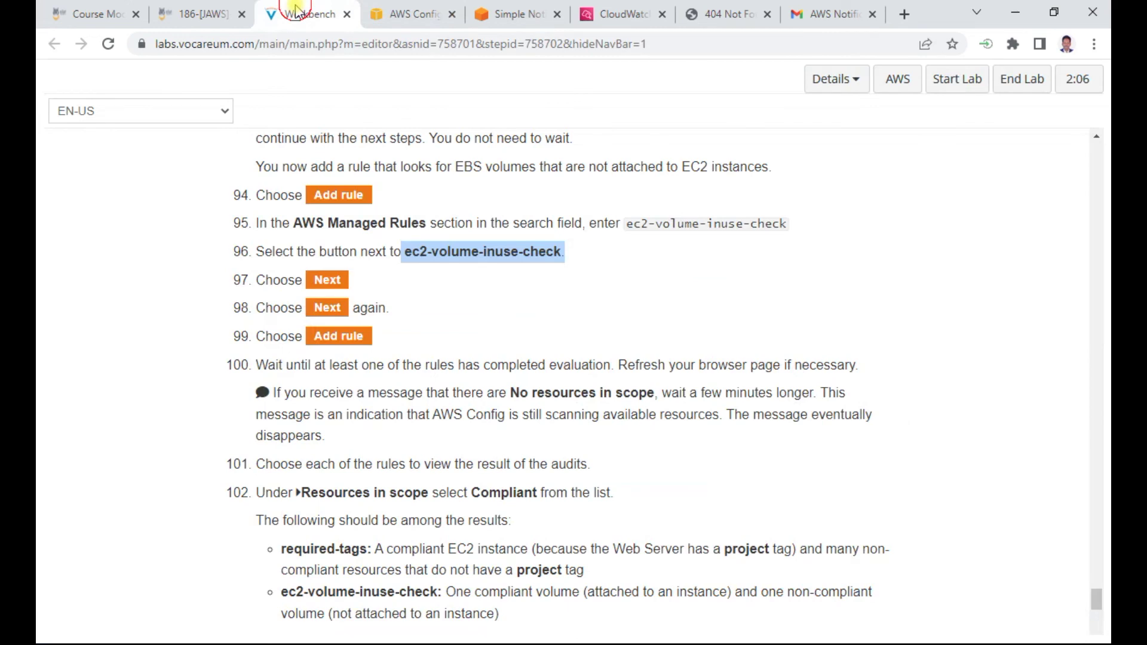
left_click(302, 14)
scroll(496, 335, "down", 1)
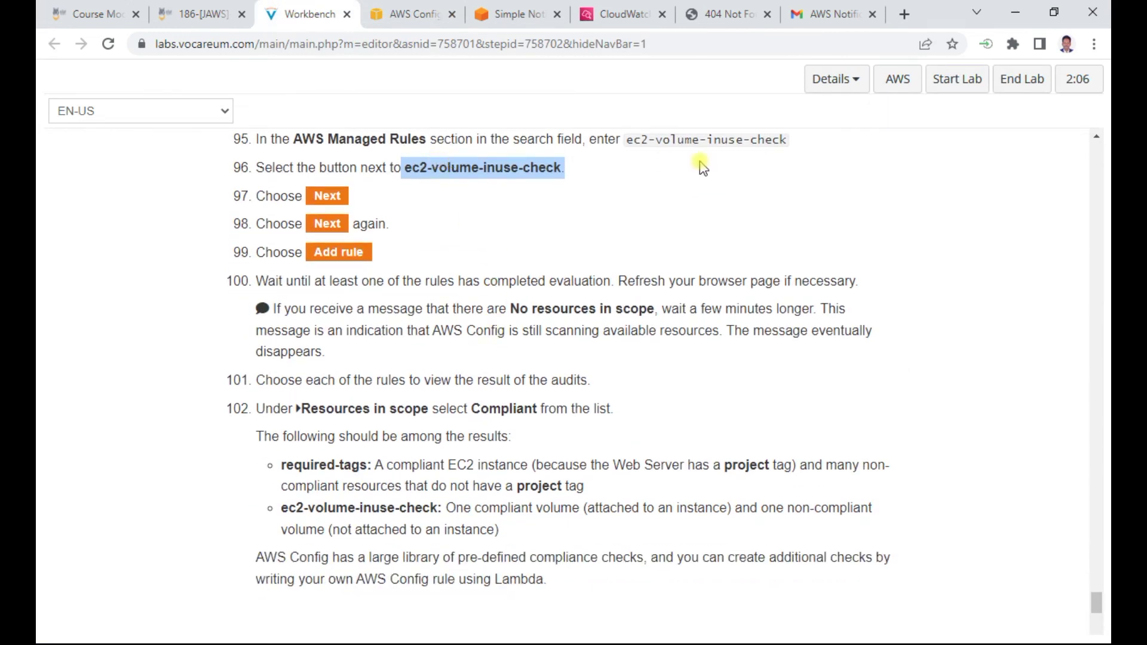
left_click_drag(627, 144, 621, 133)
left_click(776, 365)
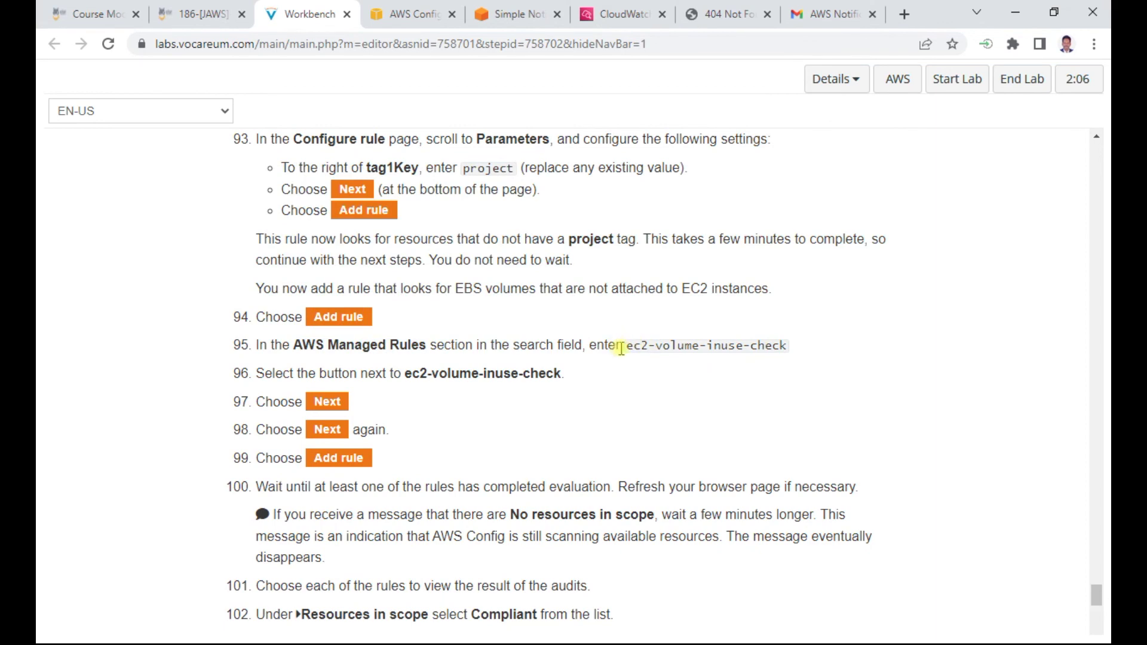
left_click_drag(629, 350, 781, 349)
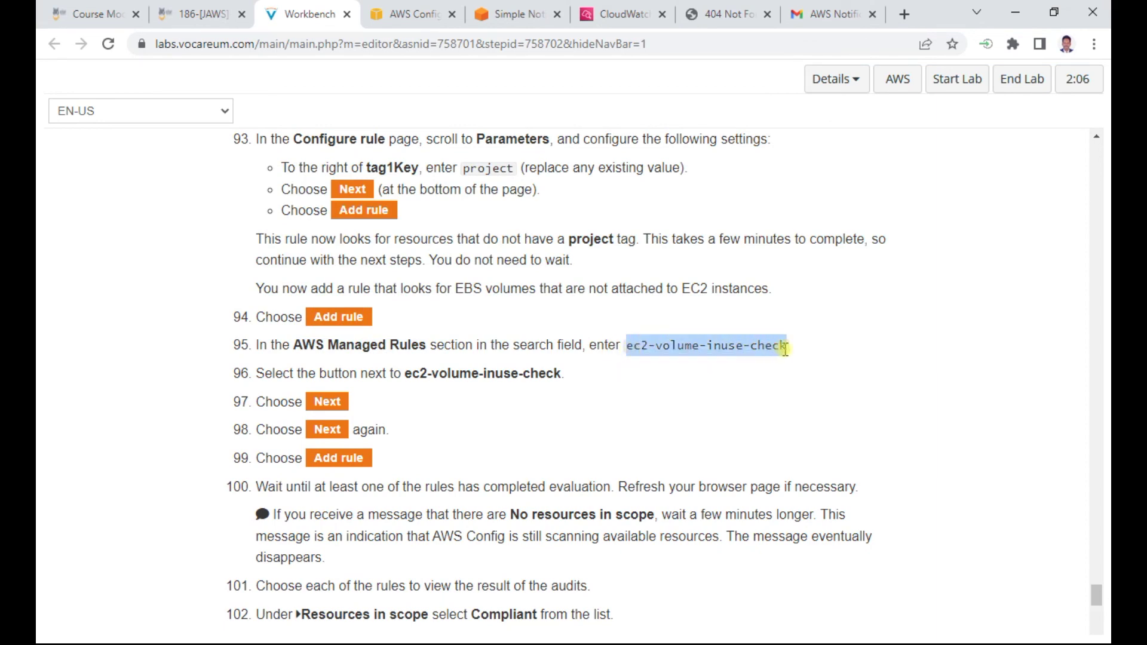
key("ctrl+c")
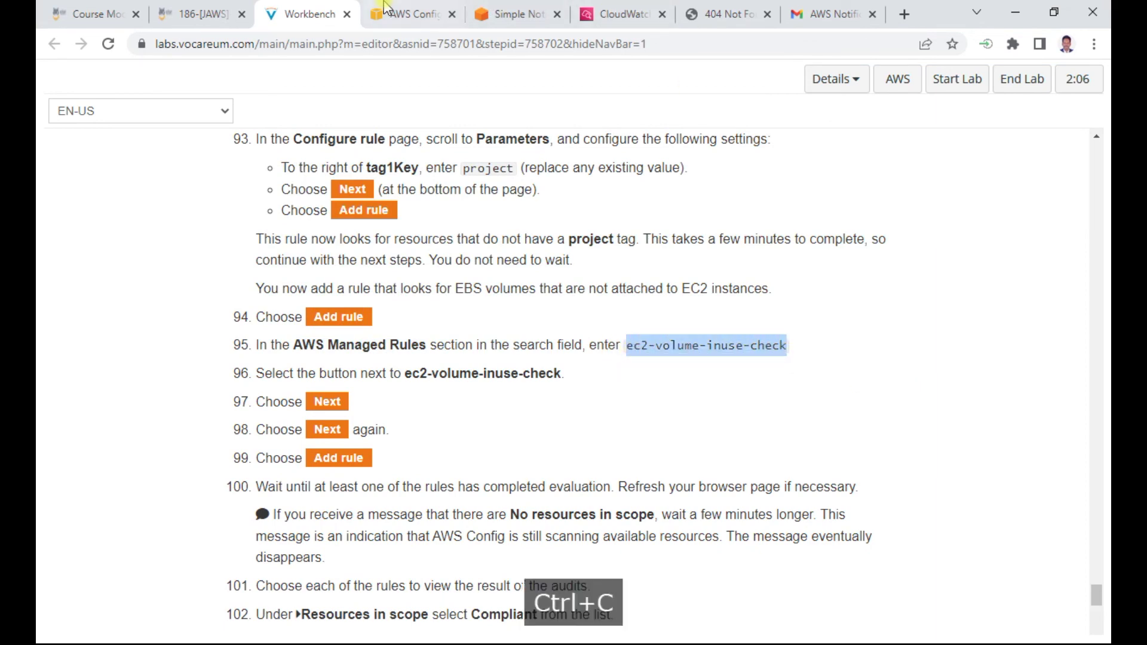
left_click(412, 14)
scroll(442, 411, "down", 1)
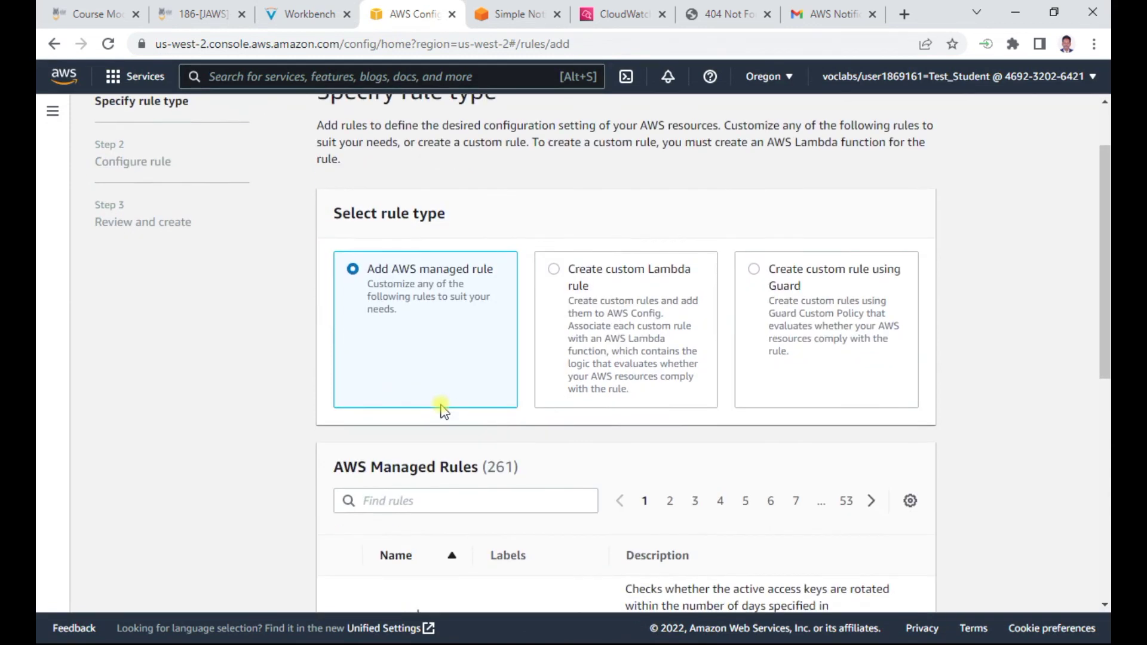
left_click(401, 501)
key("ctrl+v")
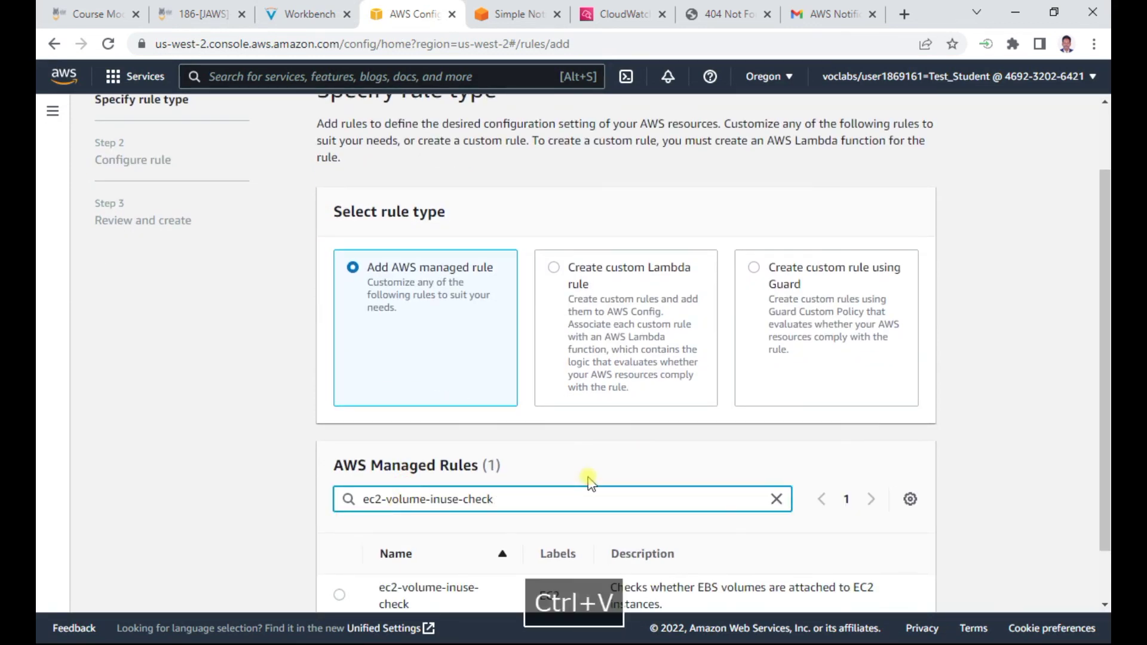
Select ec2-volume-inuse-check and add it with its default settings
scroll(589, 481, "down", 1)
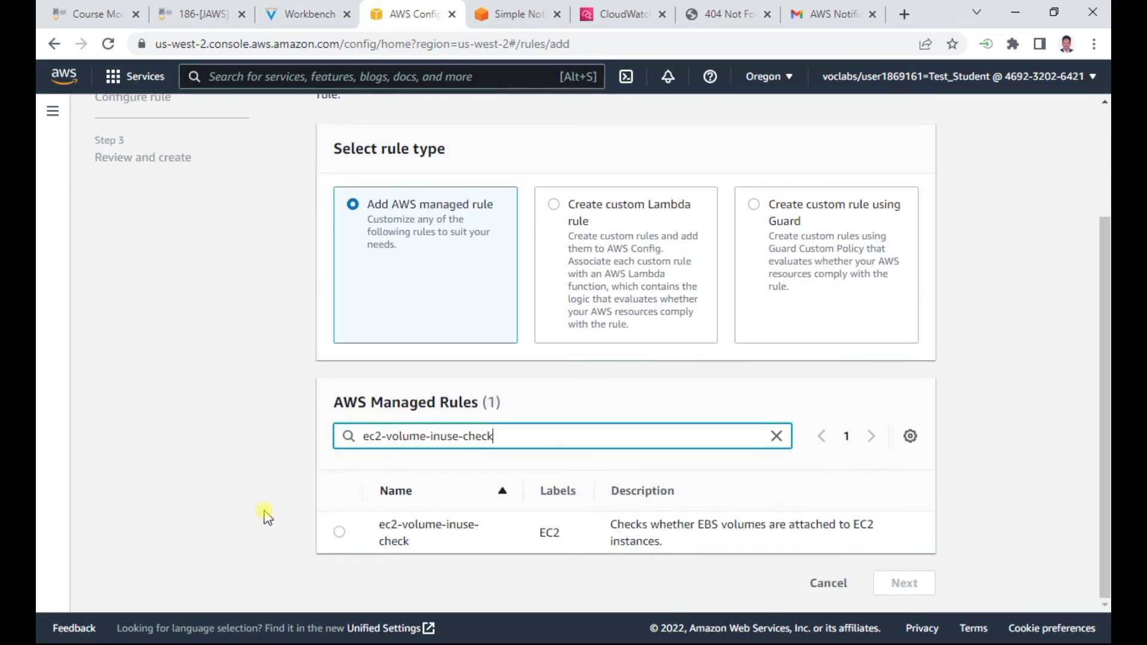
left_click(339, 532)
left_click(305, 14)
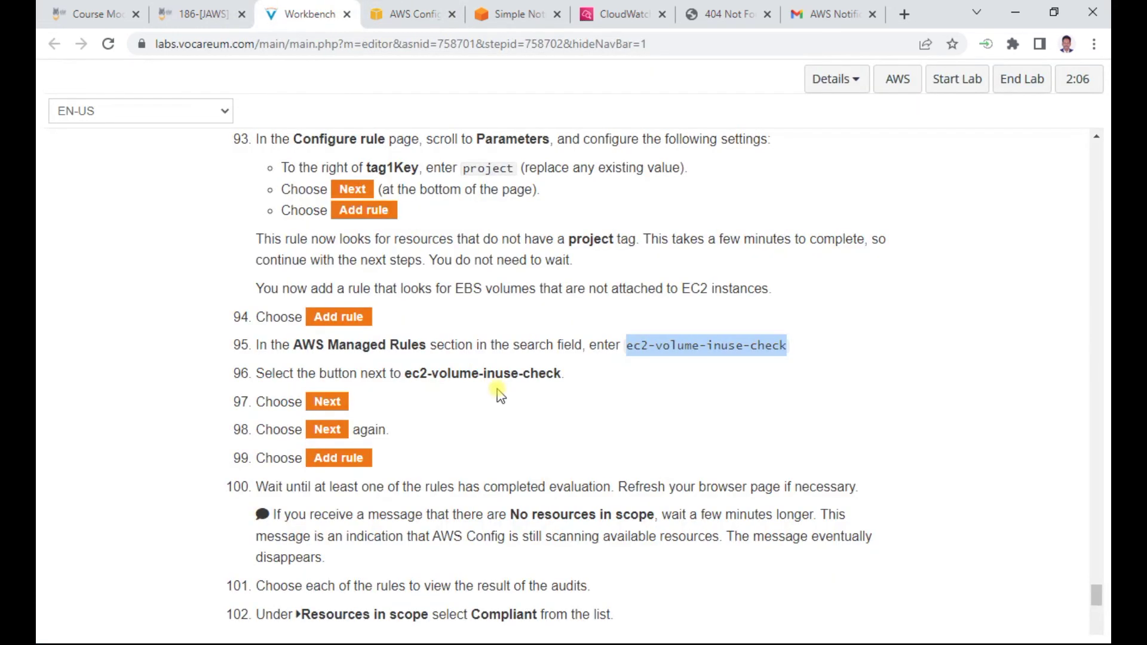
scroll(499, 394, "down", 1)
scroll(410, 328, "down", 1)
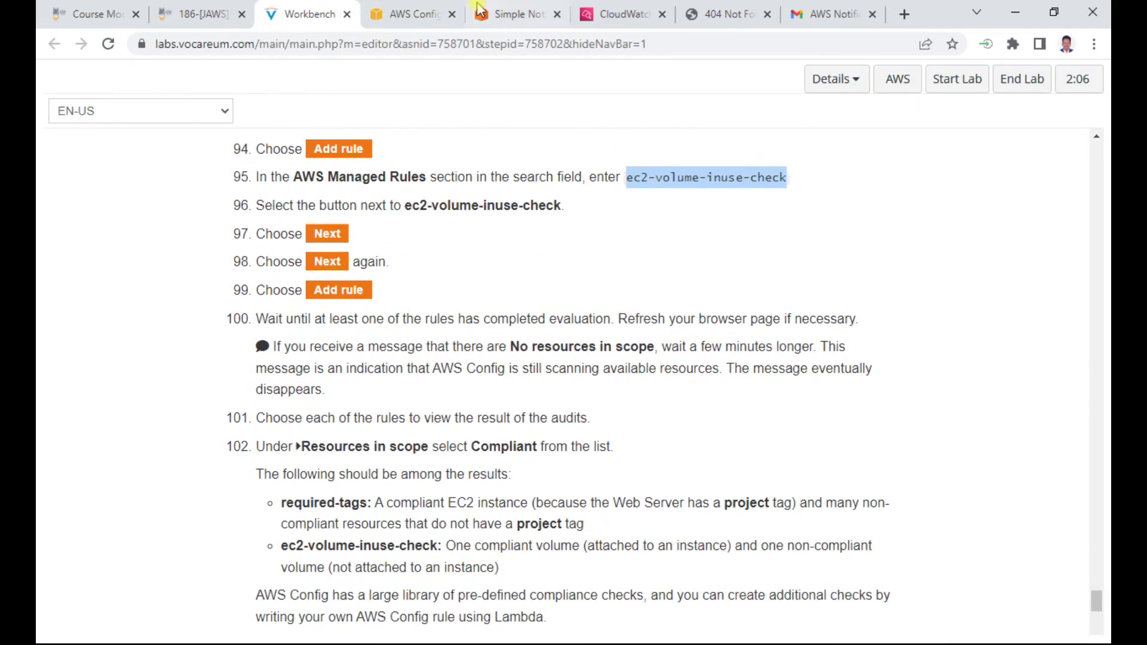
left_click(412, 14)
left_click(903, 584)
scroll(996, 517, "down", 3)
scroll(997, 517, "down", 10)
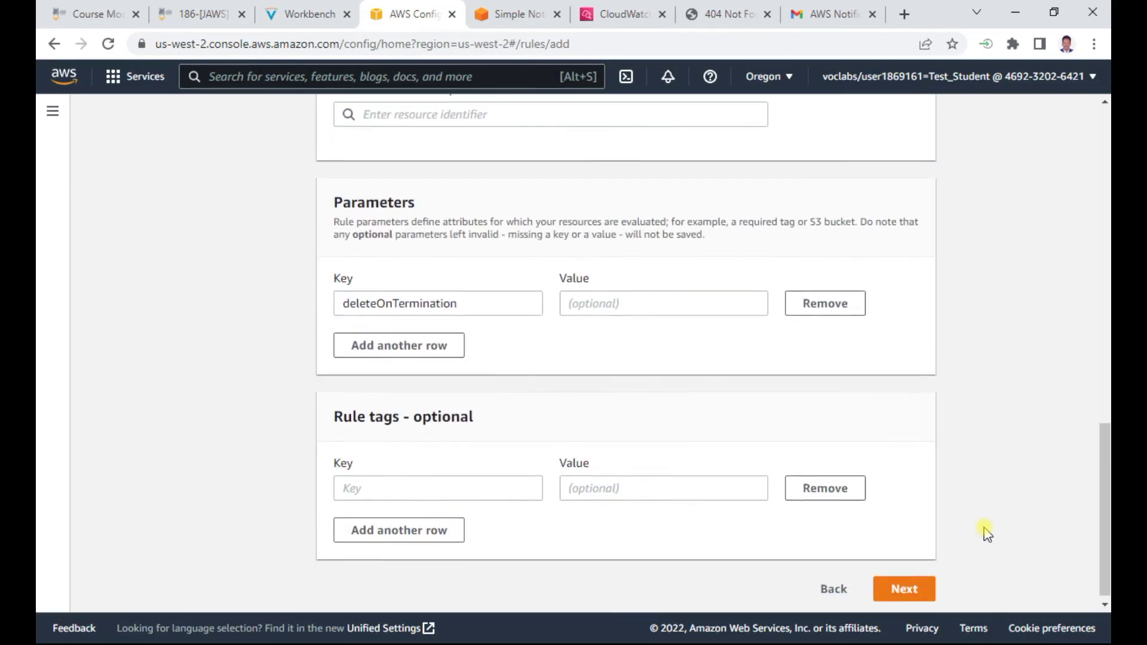
left_click(905, 582)
scroll(1010, 465, "down", 5)
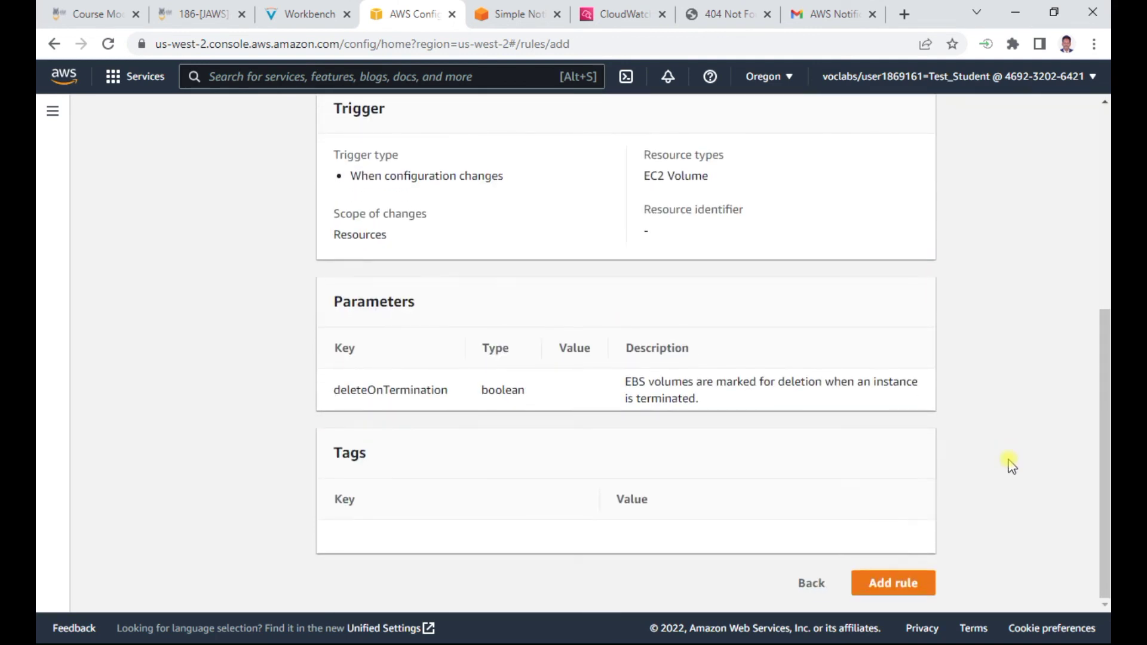
left_click(893, 585)
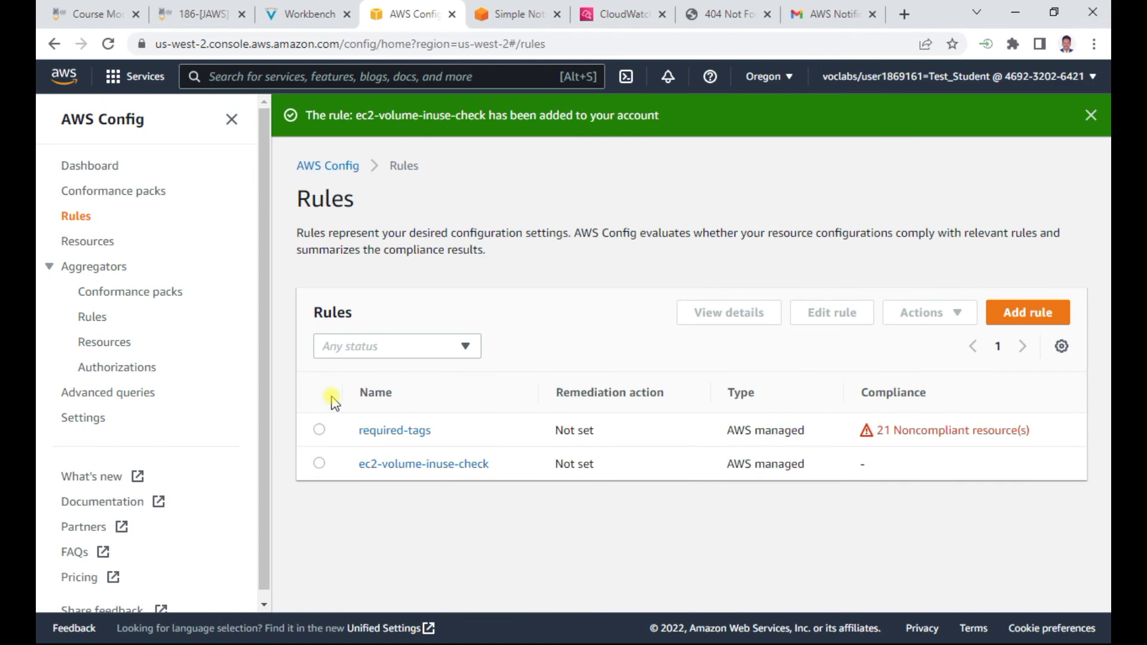
left_click(294, 18)
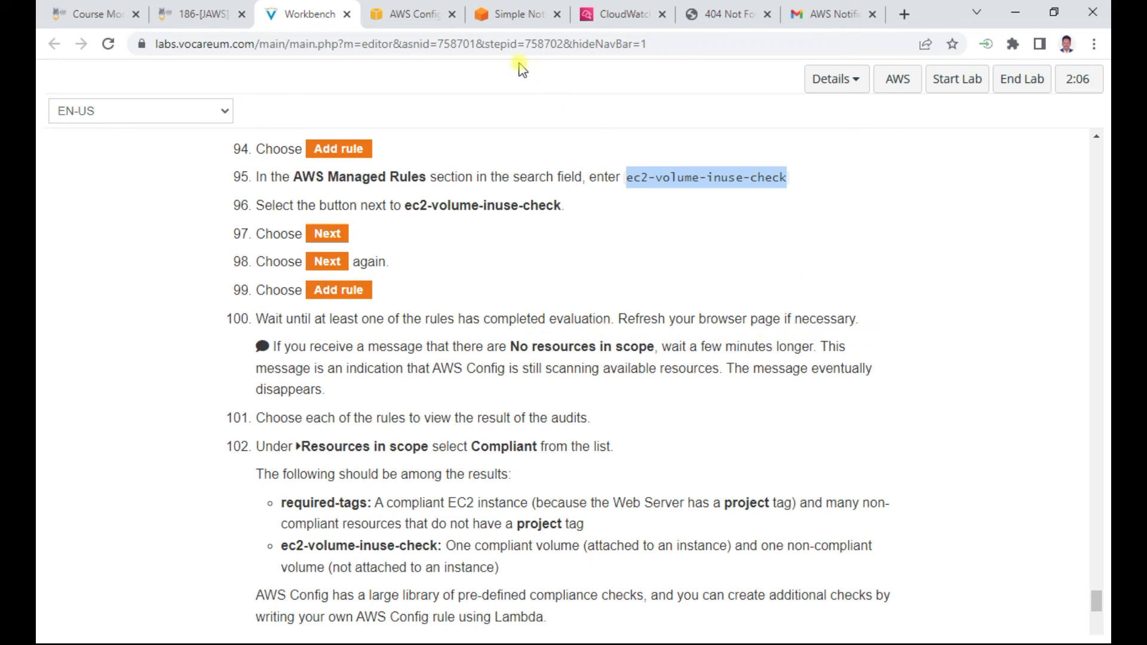
Refresh the Rules list to show required-tags with 21 and ec2-volume-inuse-check with 1 noncompliant resource
left_click(436, 22)
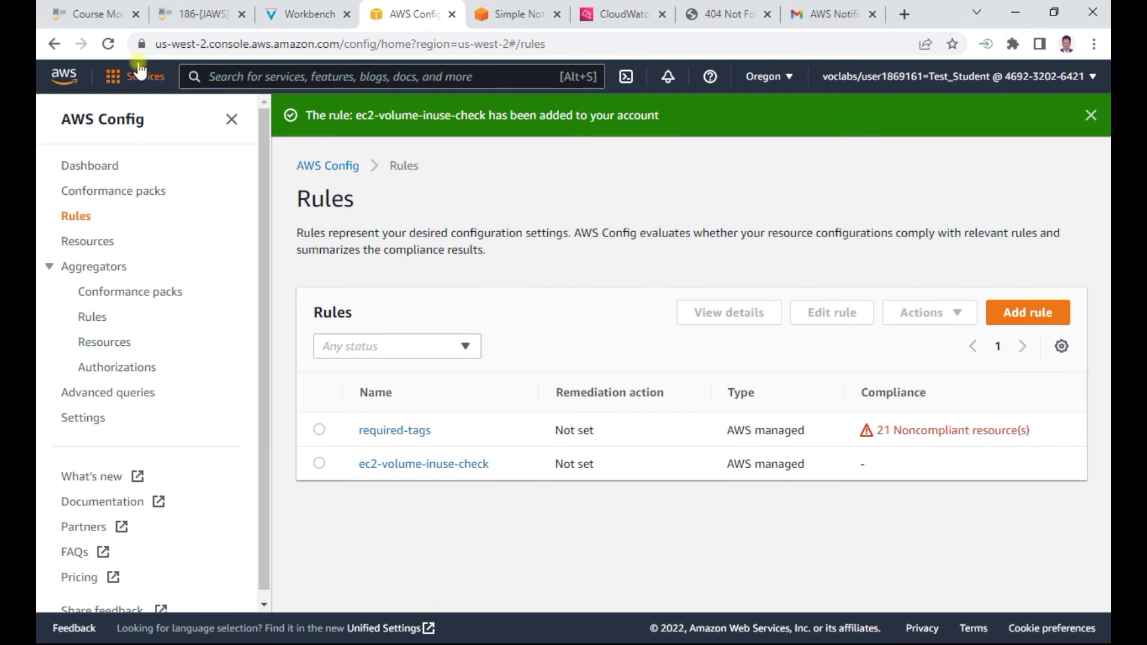
left_click(108, 44)
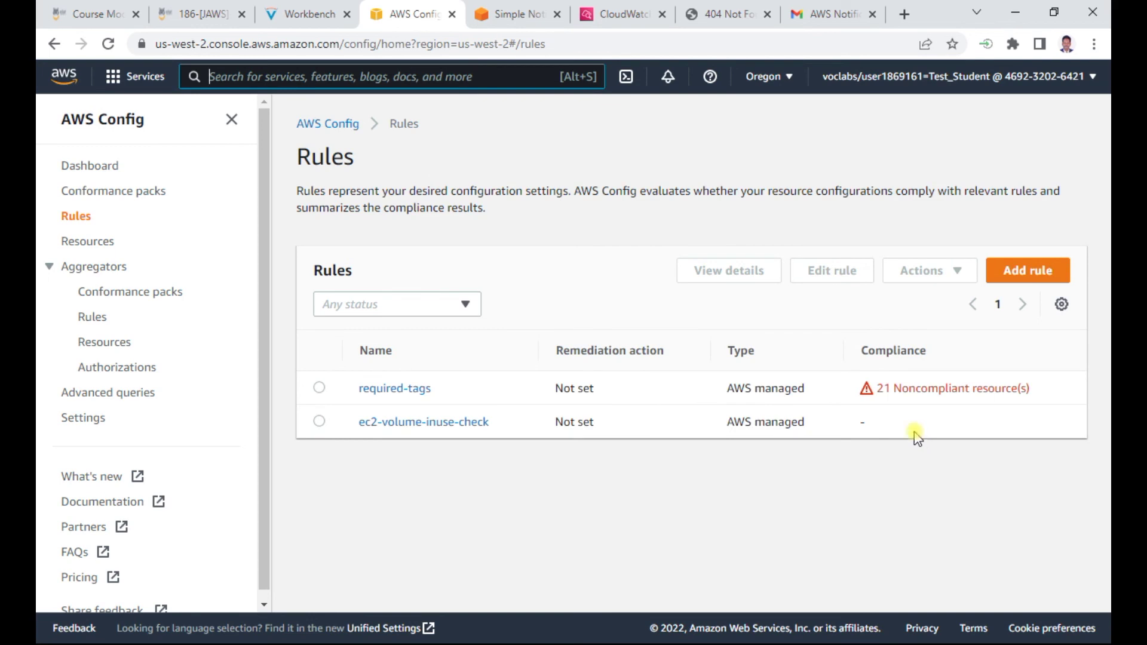
left_click(322, 14)
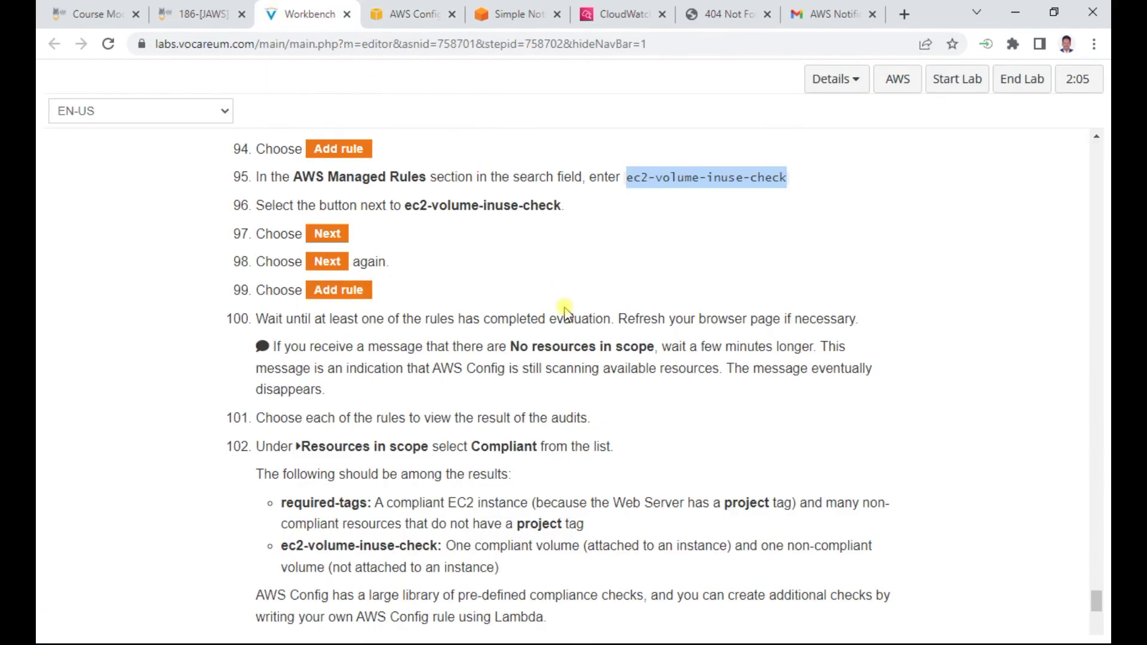
scroll(536, 413, "down", 1)
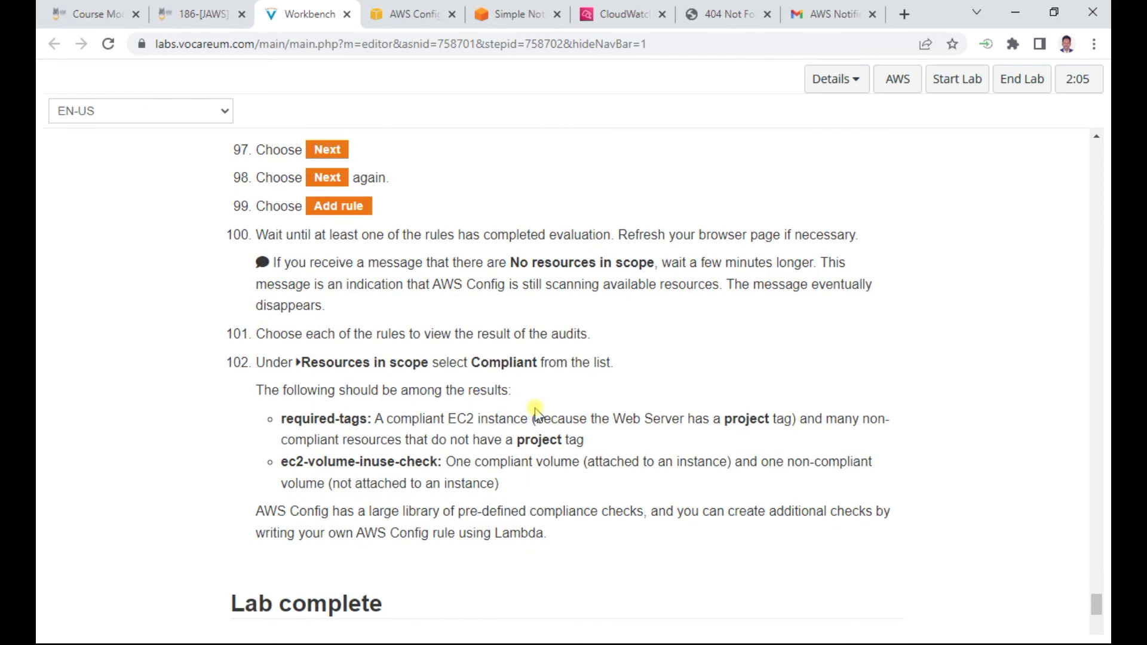
left_click_drag(343, 263, 662, 263)
left_click_drag(483, 234, 816, 230)
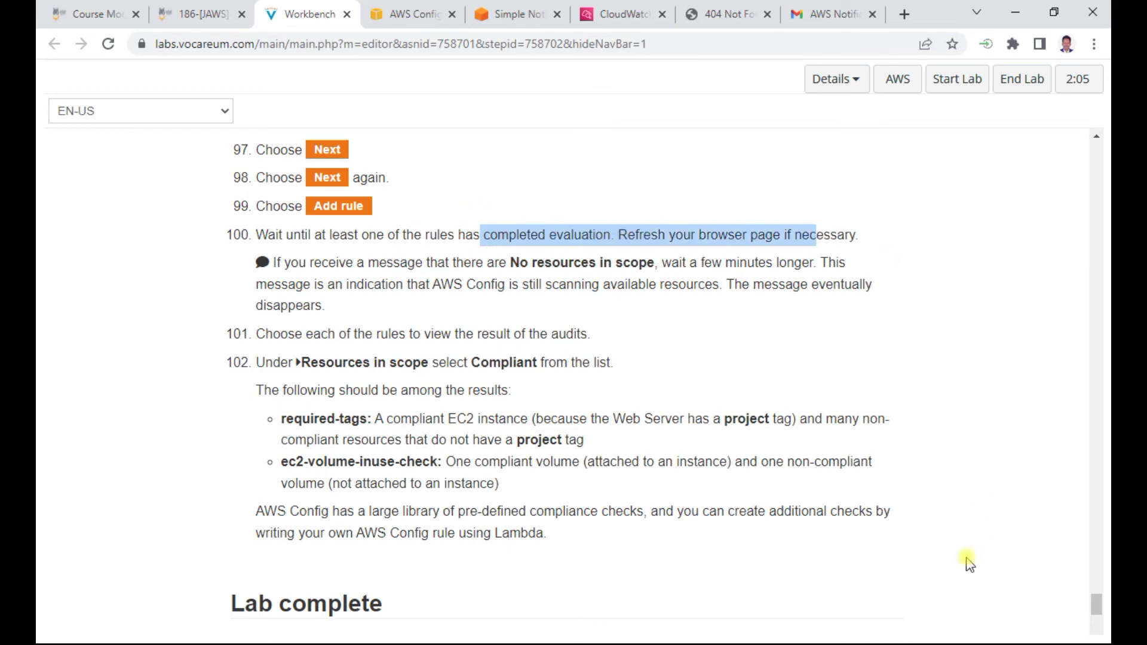
key("ctrl+Tab")
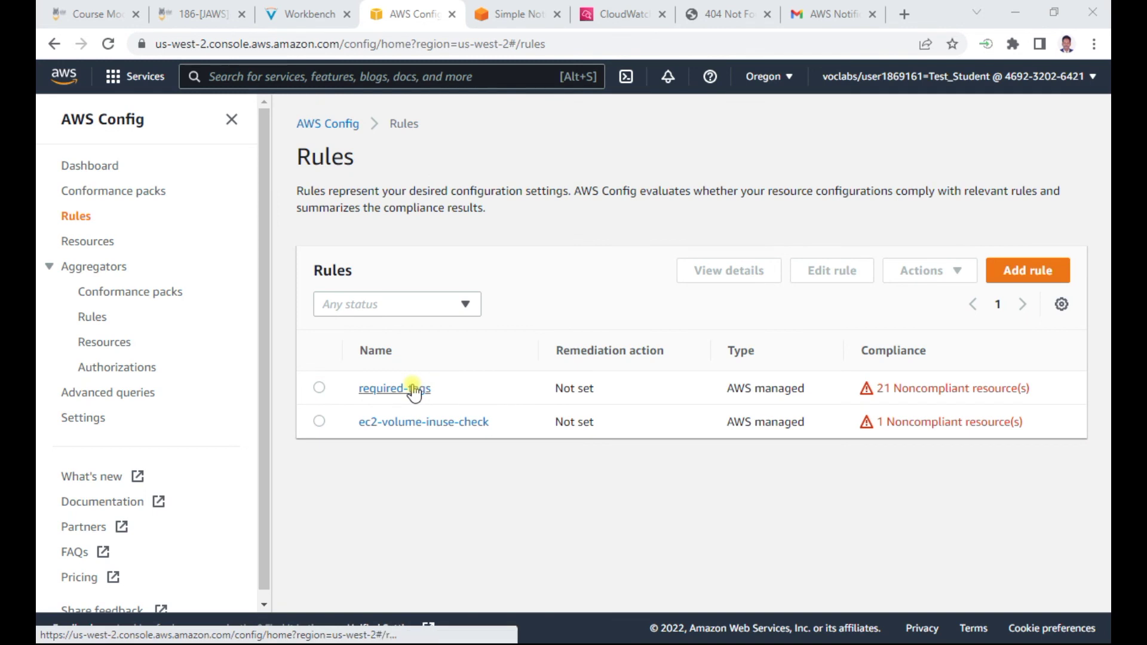
Inspect the required-tags rule details, confirming tag1Key is project and reviewing noncompliant resources in scope
left_click(414, 391)
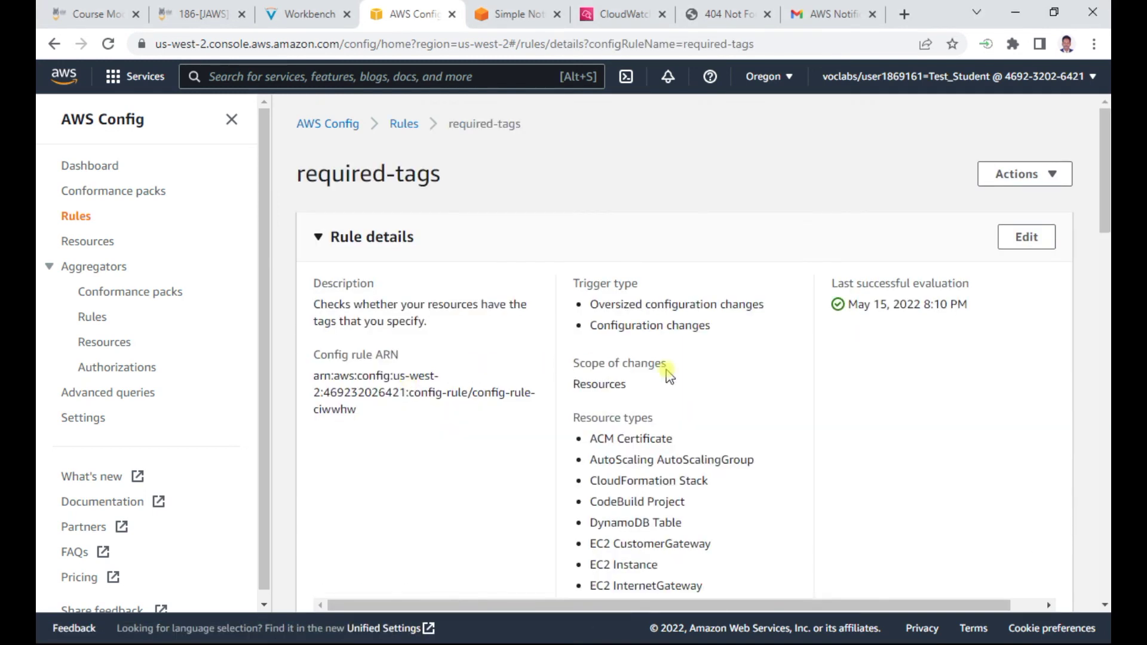
scroll(707, 367, "down", 3)
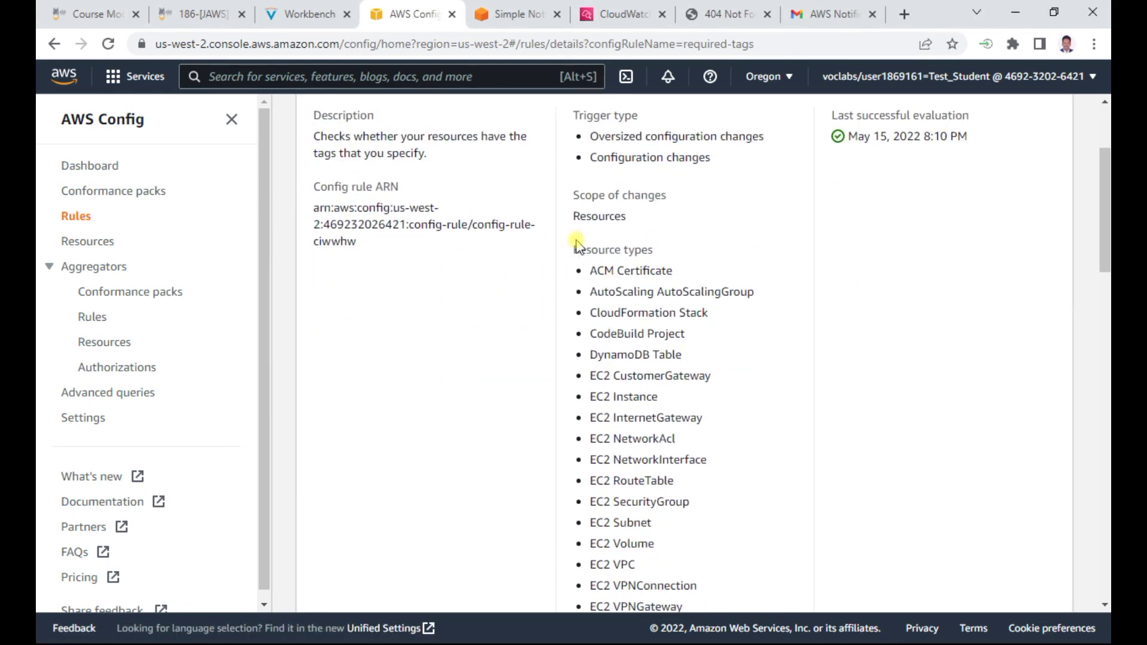
scroll(670, 309, "down", 9)
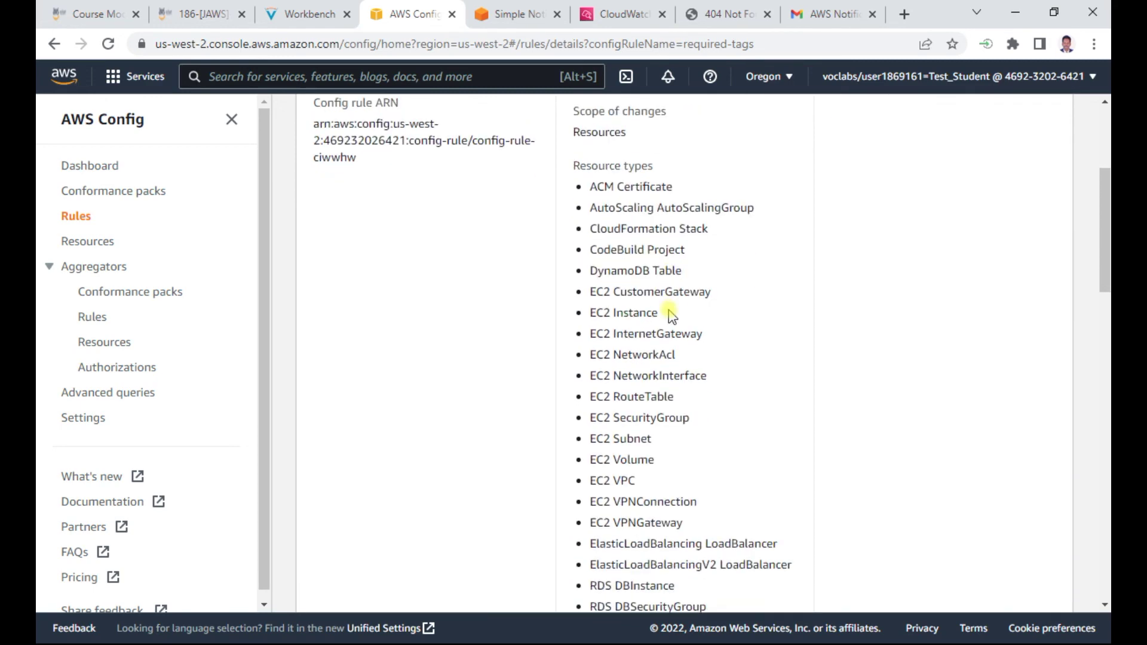
scroll(671, 310, "down", 5)
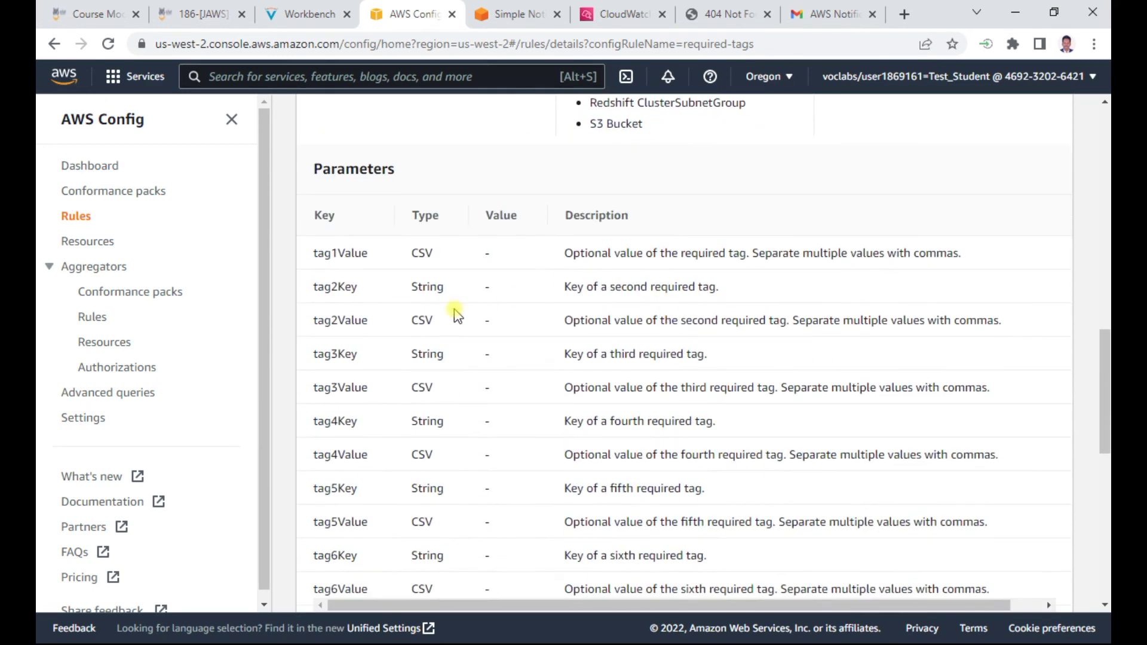
scroll(660, 371, "down", 4)
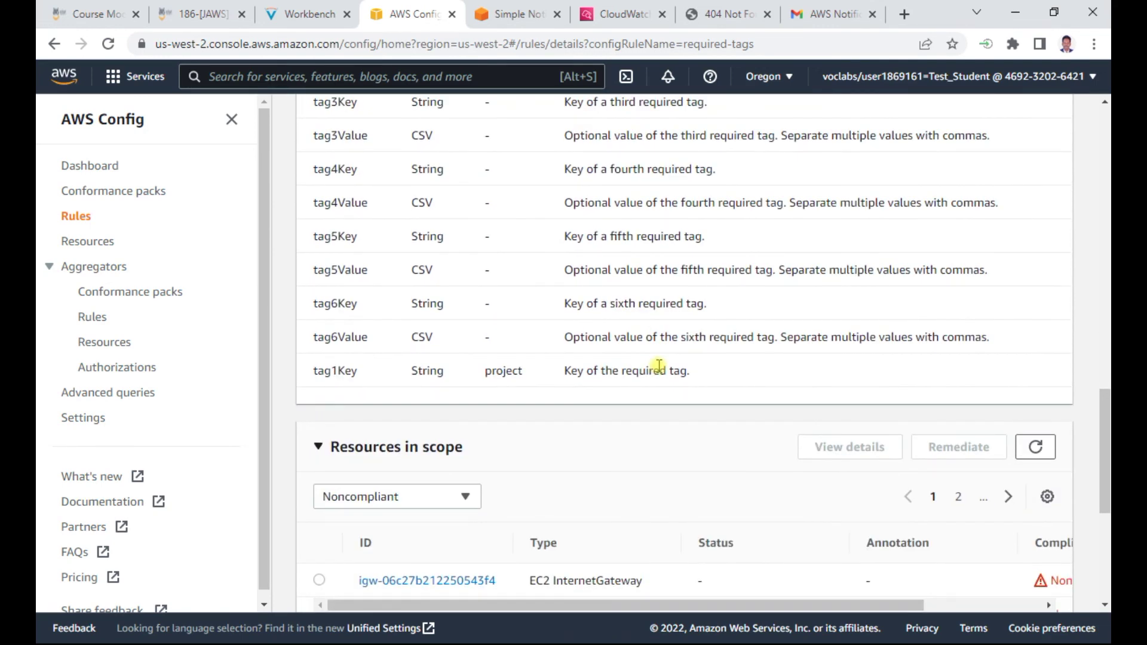
scroll(659, 366, "up", 2)
scroll(649, 378, "up", 4)
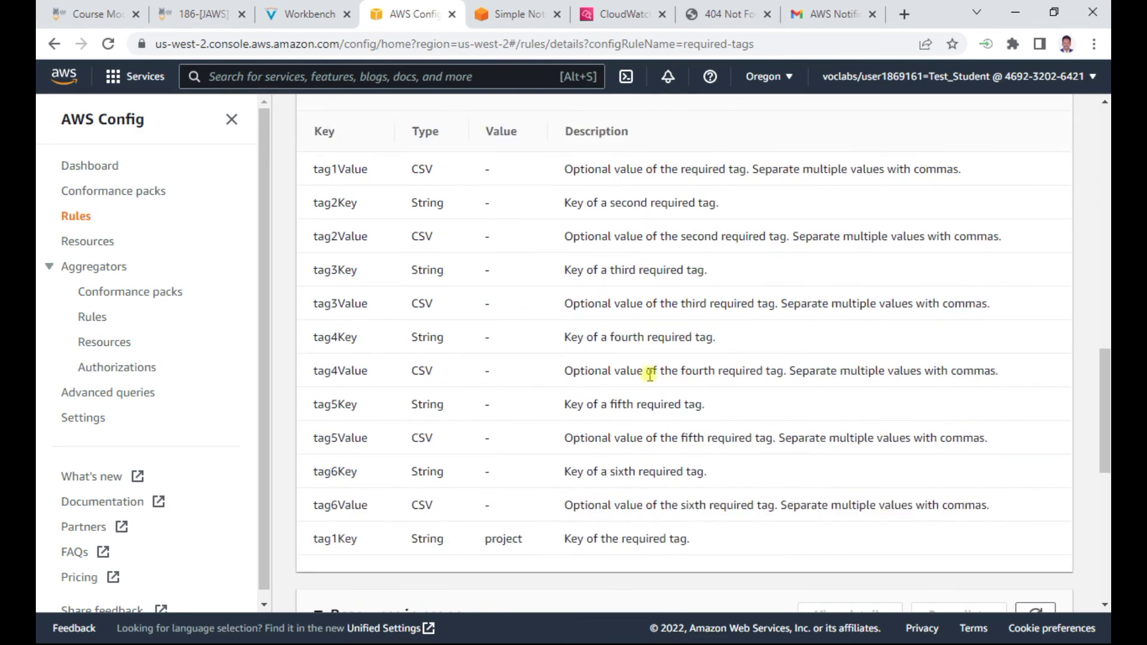
scroll(650, 375, "up", 3)
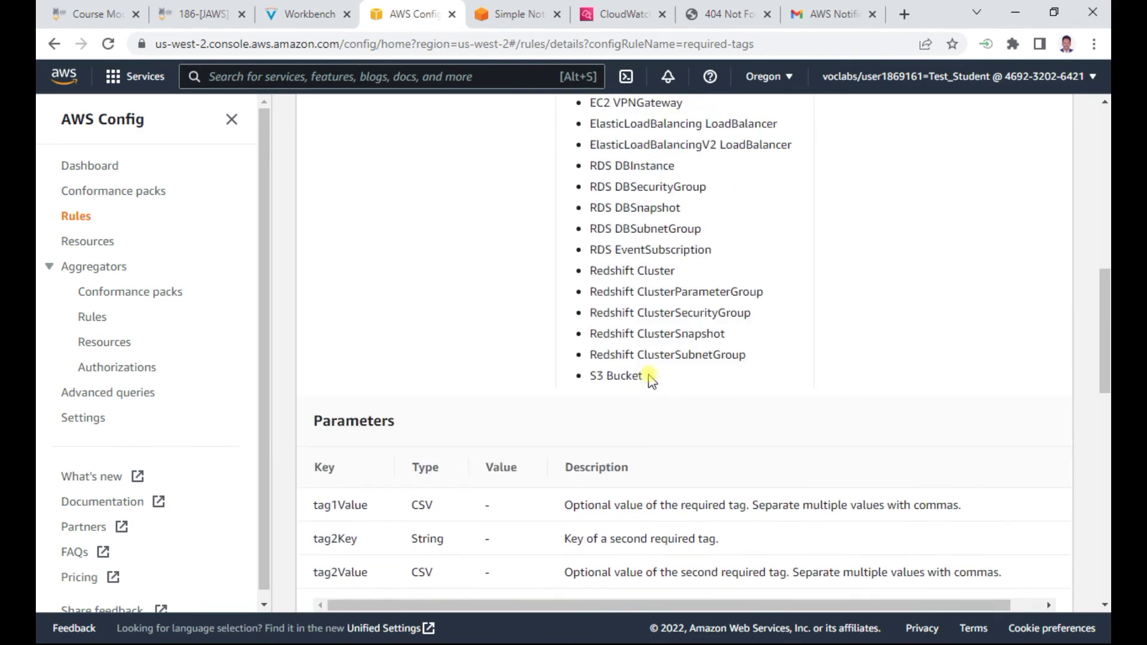
left_click(316, 18)
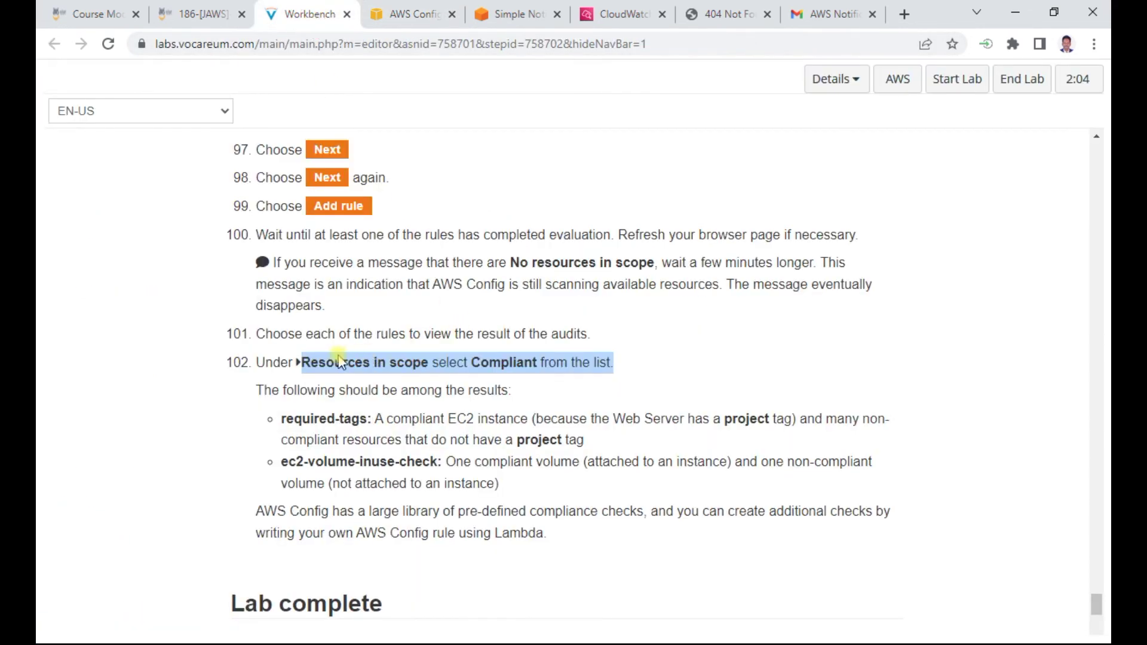
Read the lab's expected results about compliance checks and Lambda-based Config rules
left_click_drag(362, 394, 533, 396)
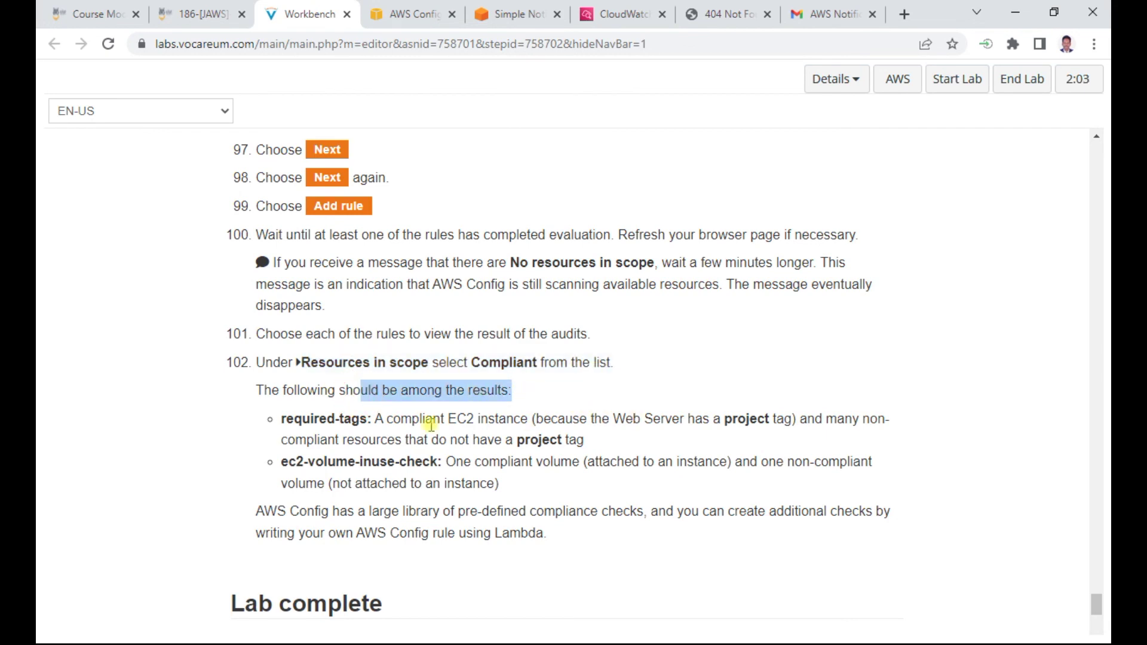
scroll(465, 412, "down", 3)
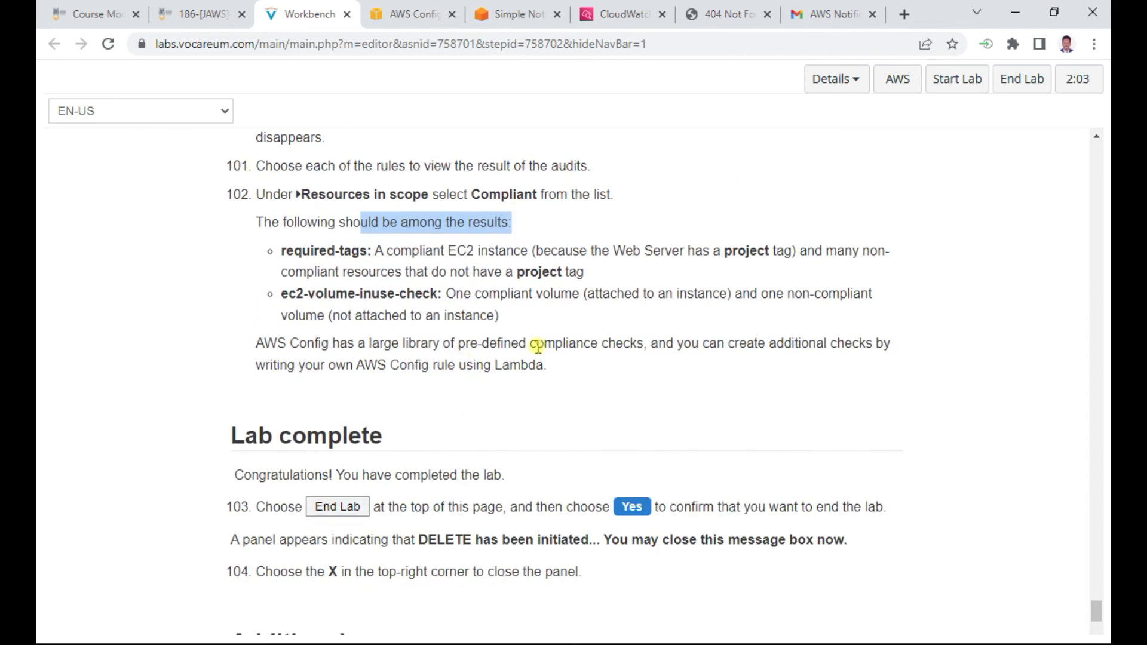
left_click_drag(555, 345, 910, 349)
left_click_drag(377, 366, 537, 389)
scroll(502, 412, "down", 2)
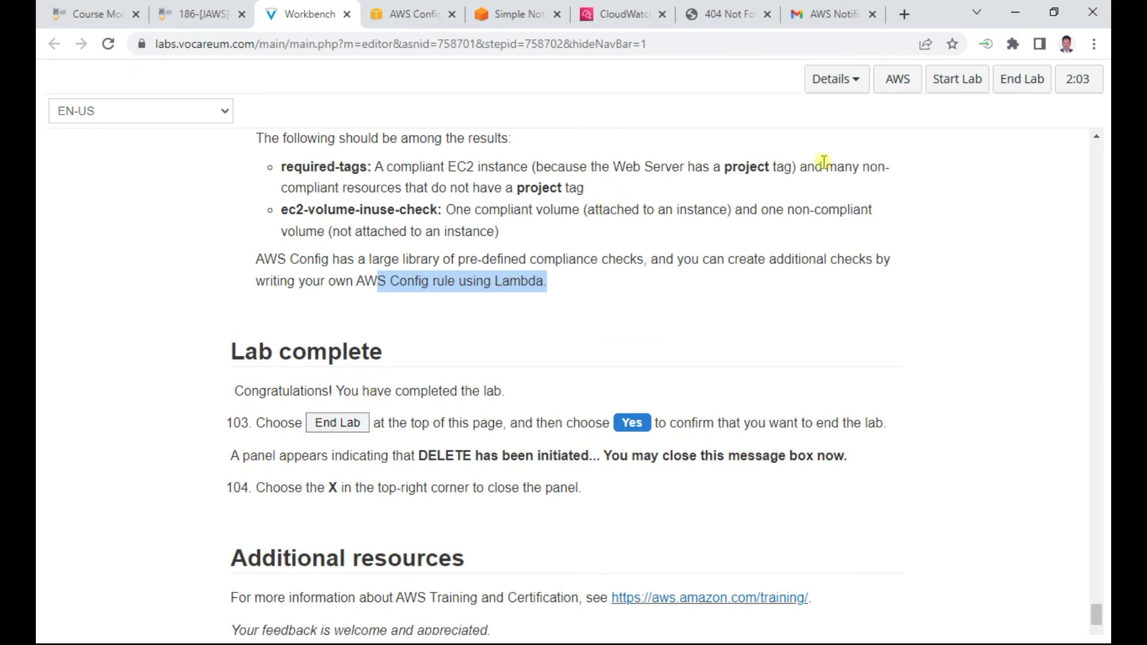
End the lab in Vocareum, confirming Yes and dismissing the End Lab message
left_click(1020, 84)
left_click(882, 189)
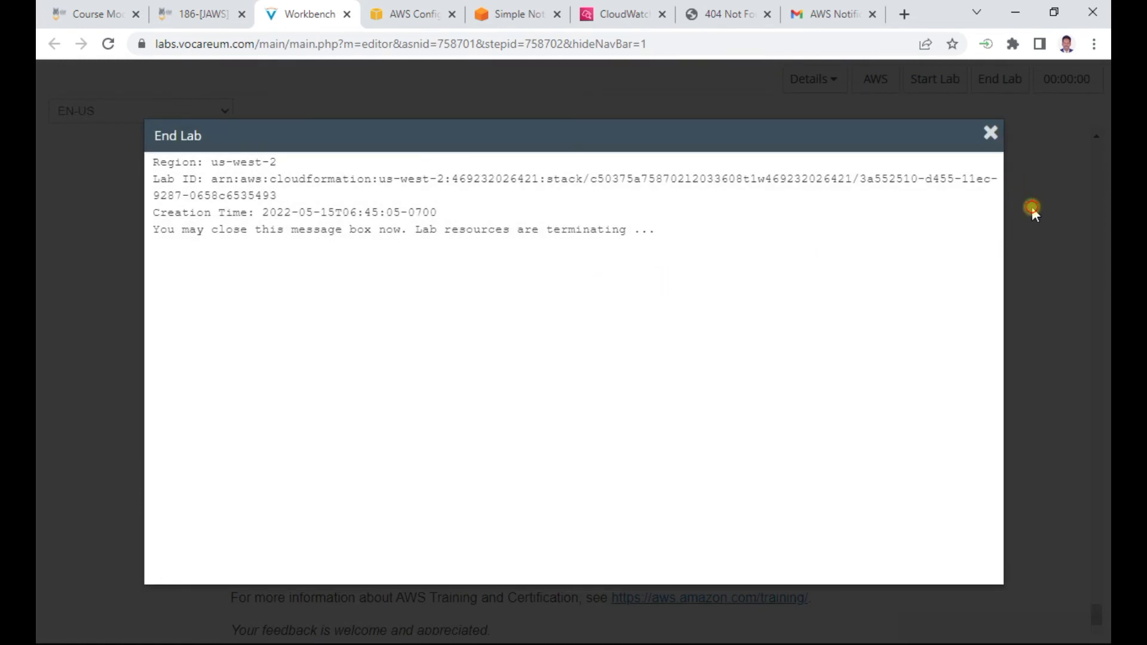
left_click(1033, 209)
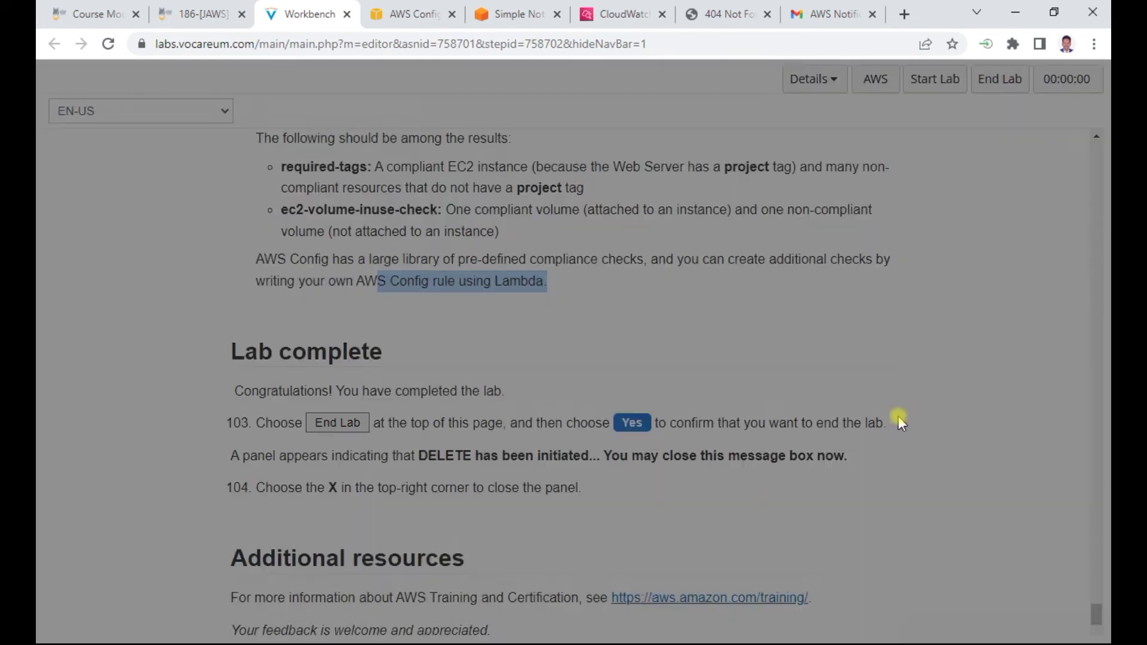
left_click(1055, 629)
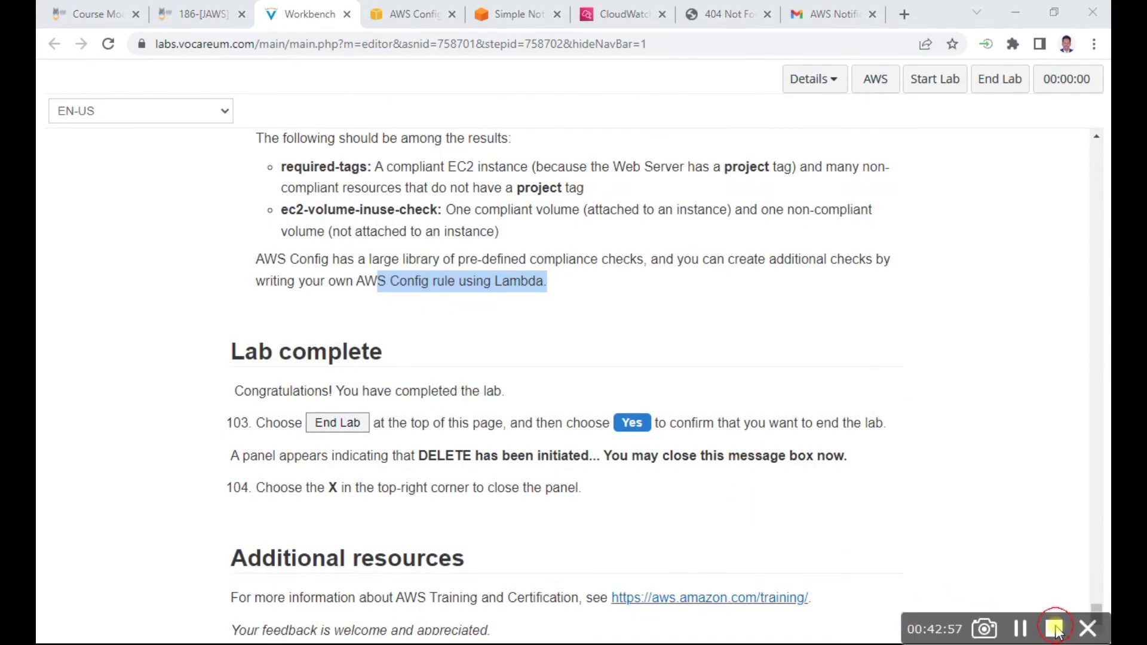